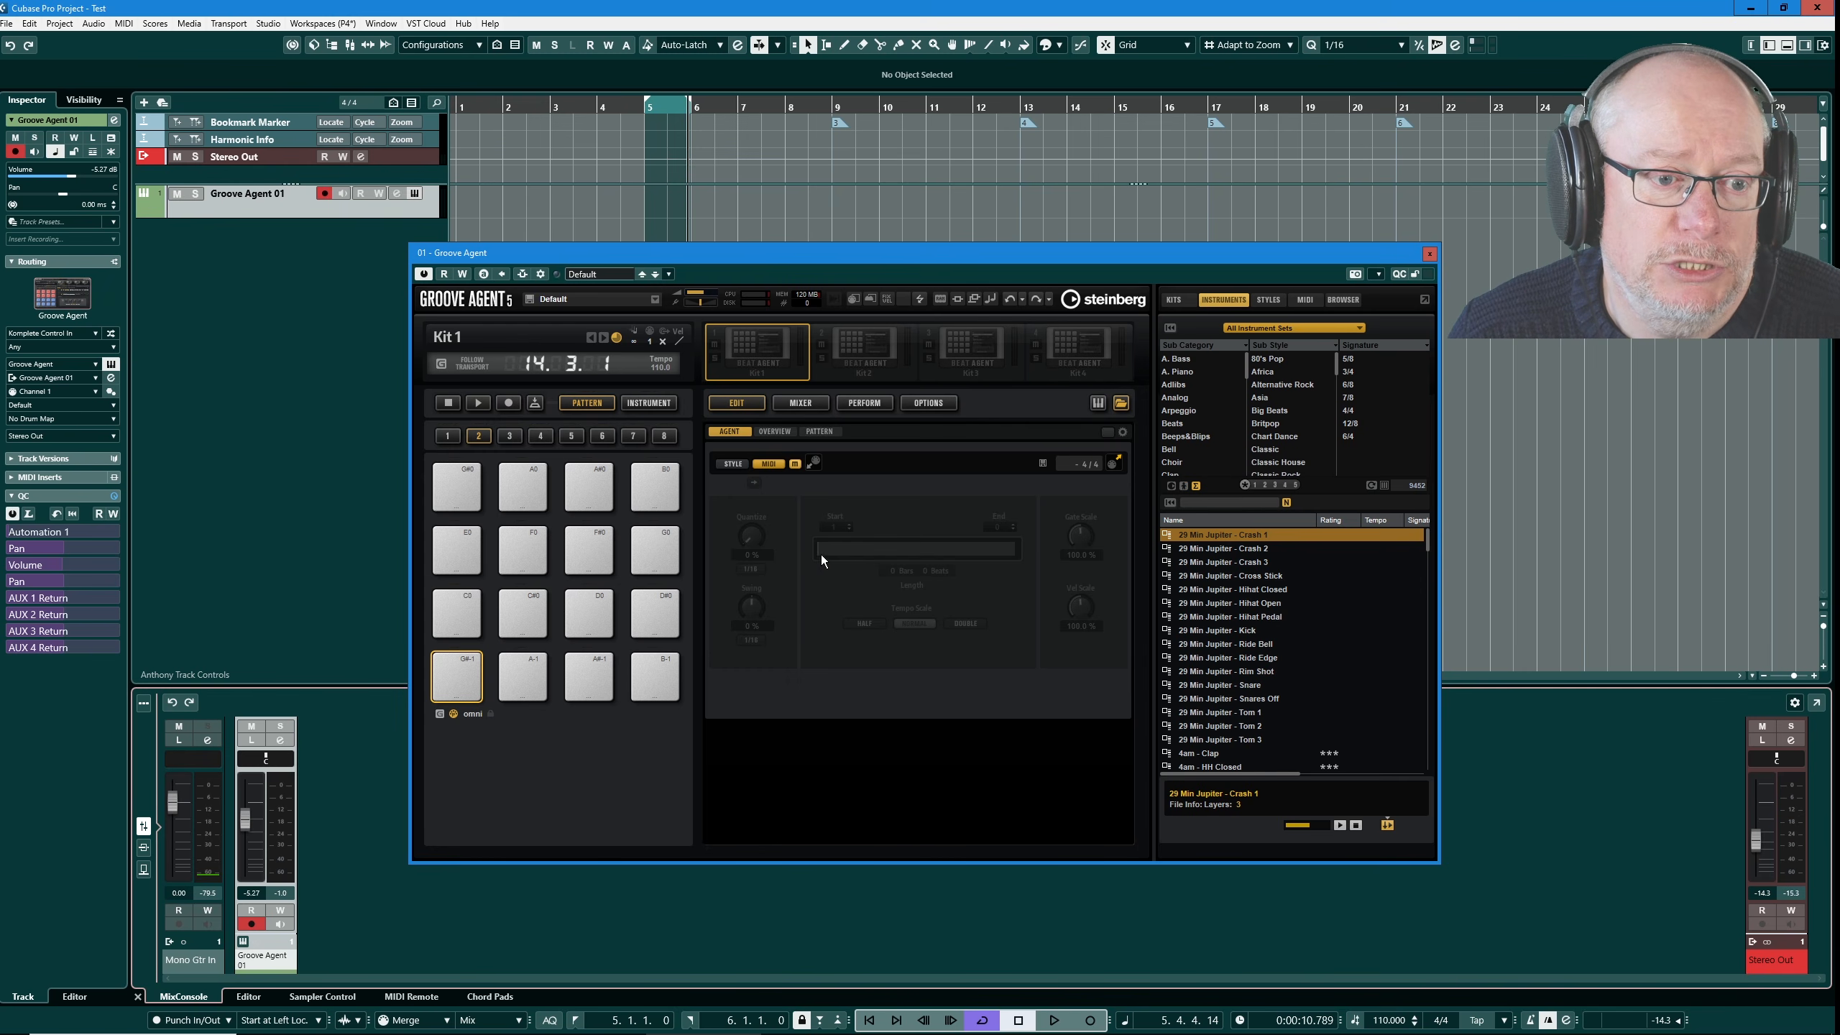
- Look through the empty agent slots for Kit 2, Kit 3 and Kit 4, and return to Kit 1
{"action": "left_click", "coordinate": [876, 357]}
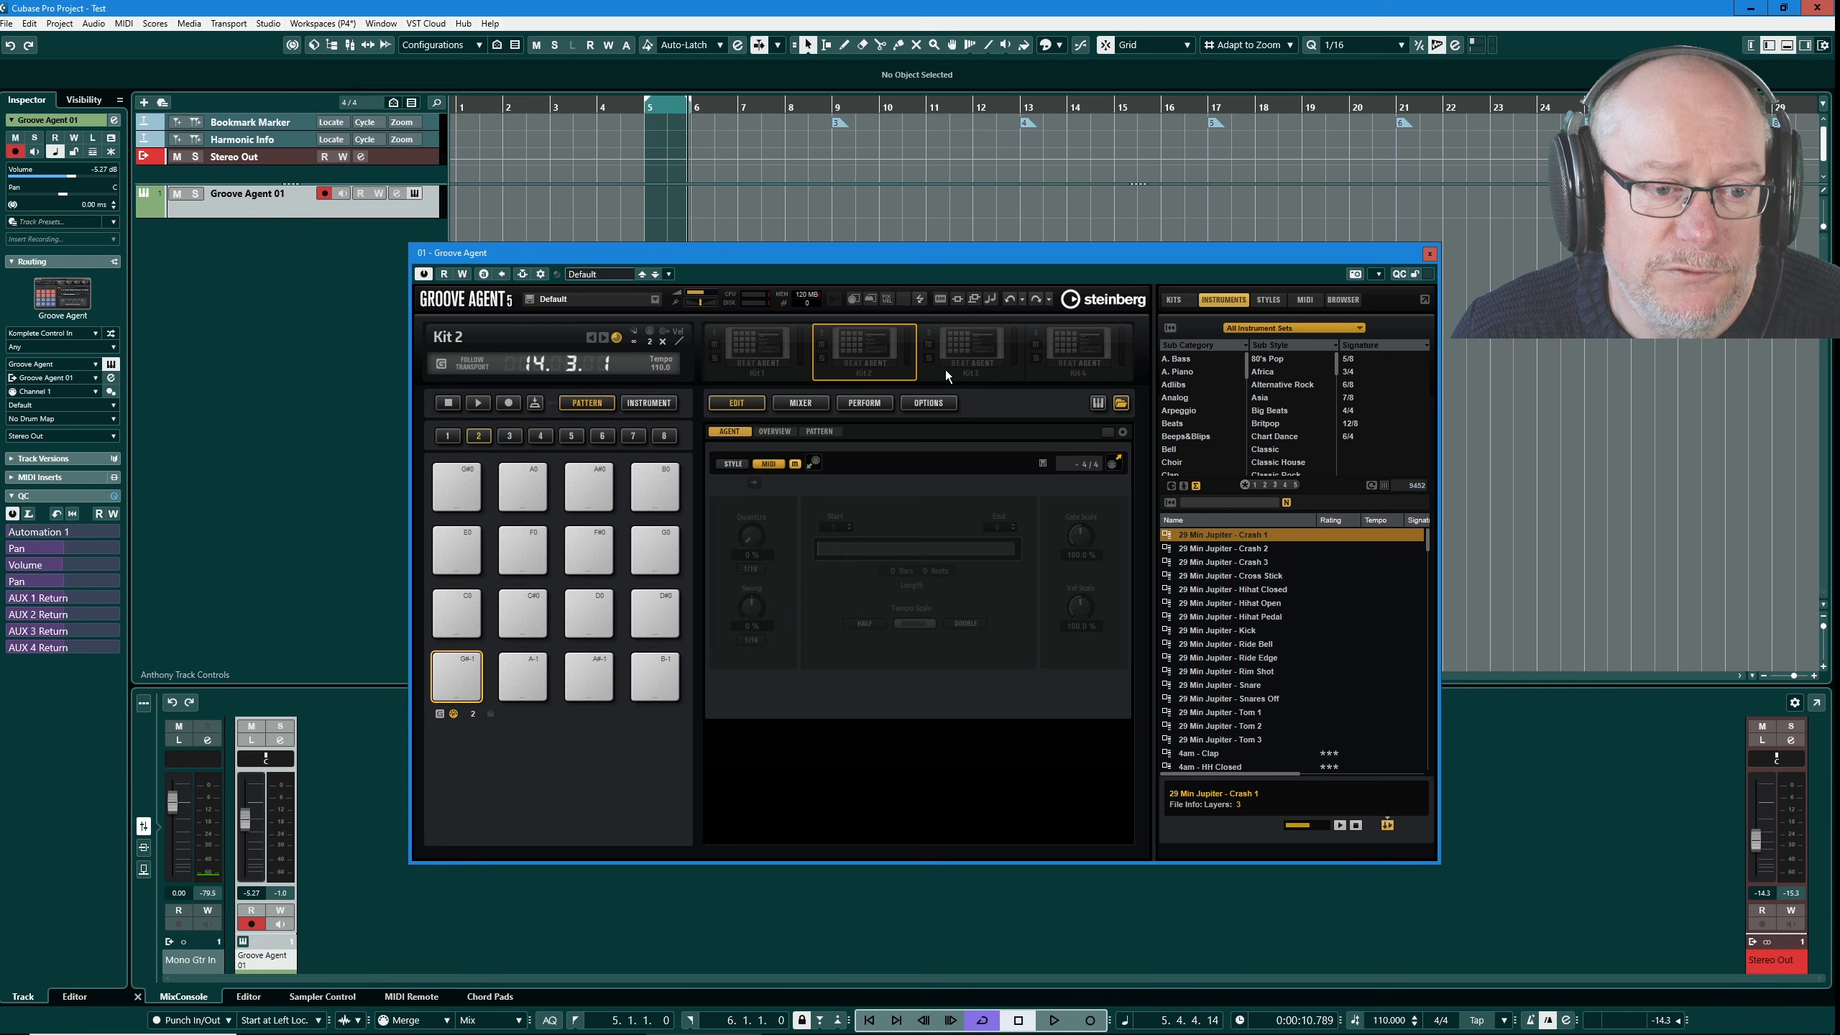
{"action": "left_click", "coordinate": [977, 351]}
{"action": "left_click", "coordinate": [1070, 342]}
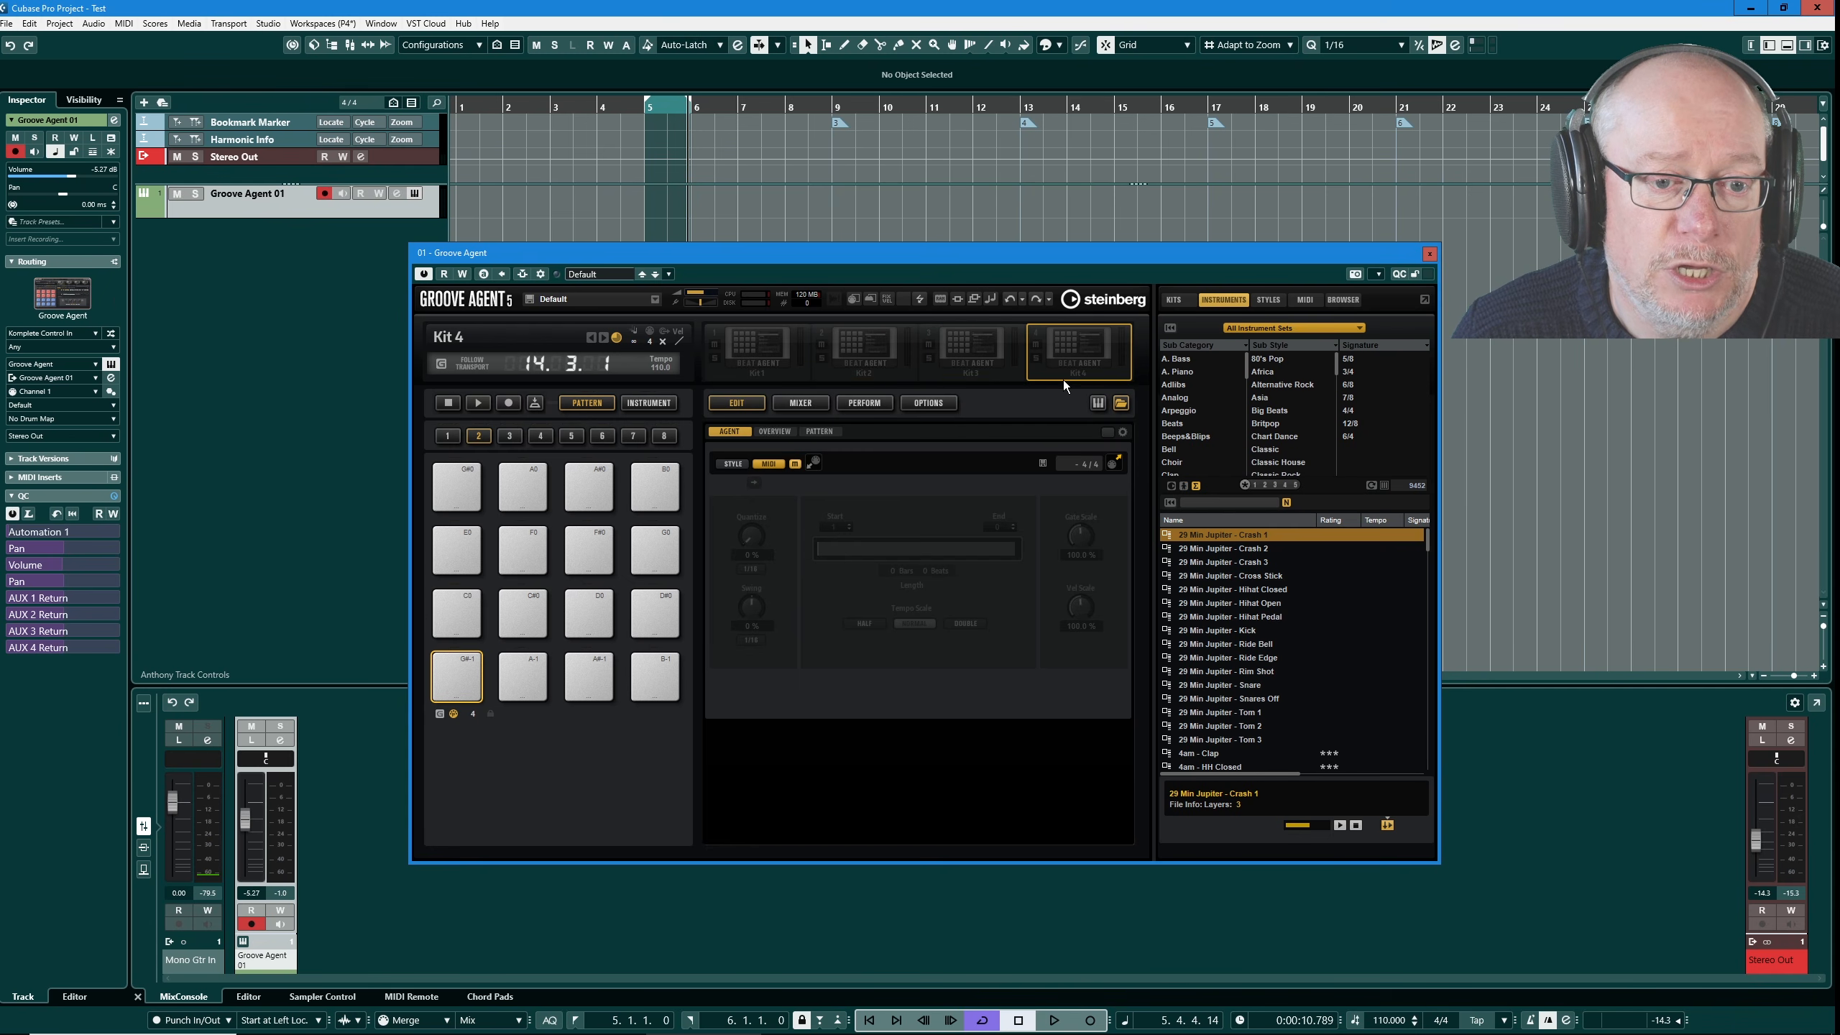
{"action": "left_click", "coordinate": [793, 358]}
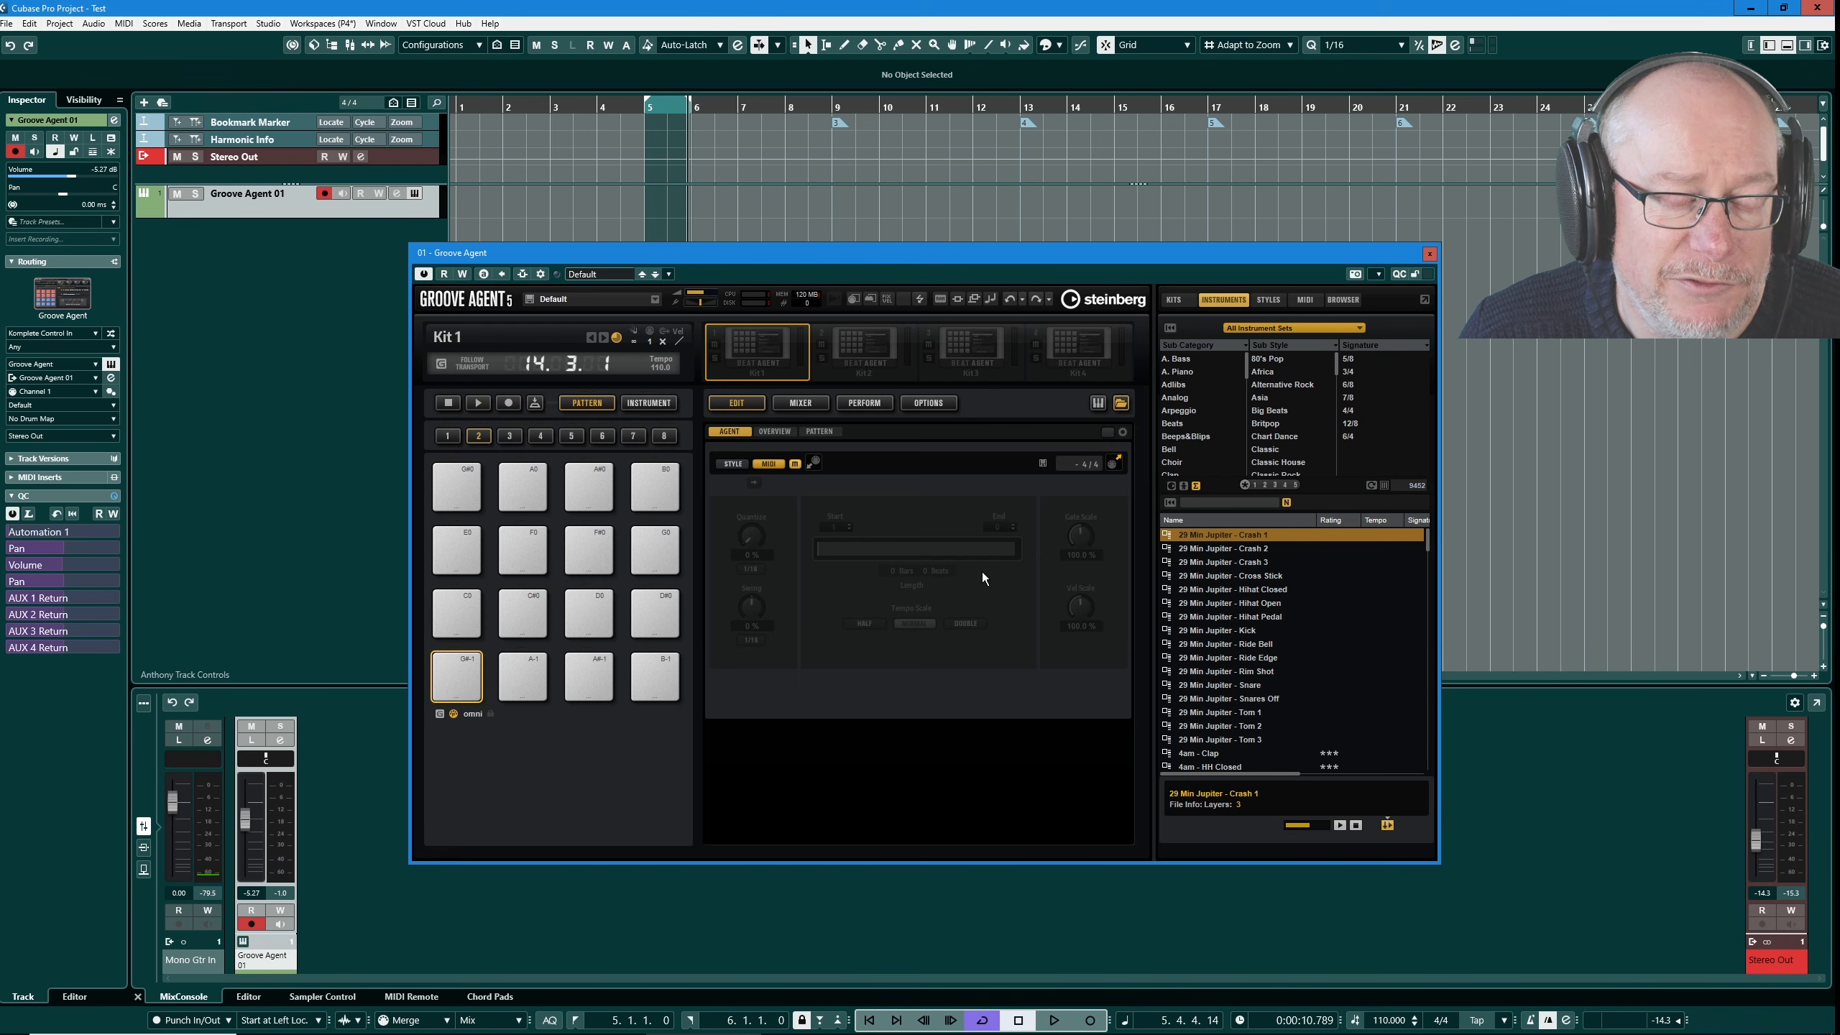
- Load Ambience Kit 01 with its patterns from the Beat Agent SE kits into the first kit slot
{"action": "right_click", "coordinate": [753, 355]}
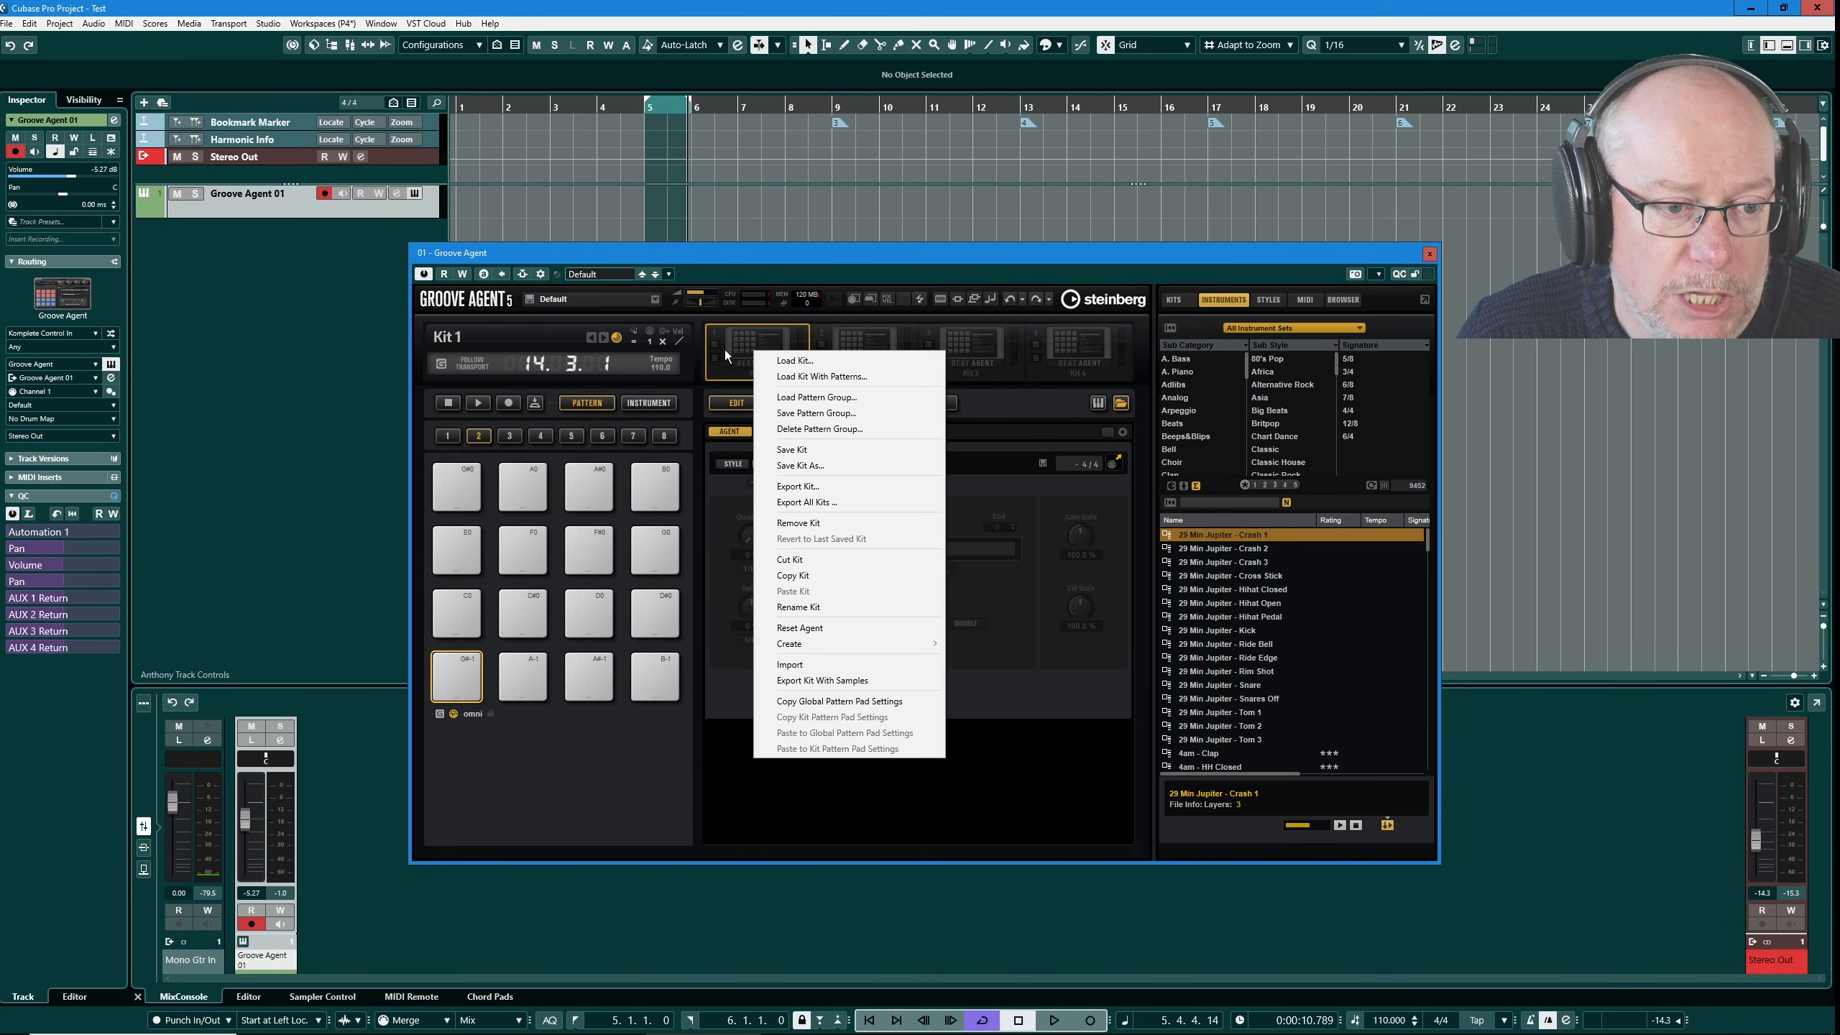
{"action": "left_click", "coordinate": [834, 377]}
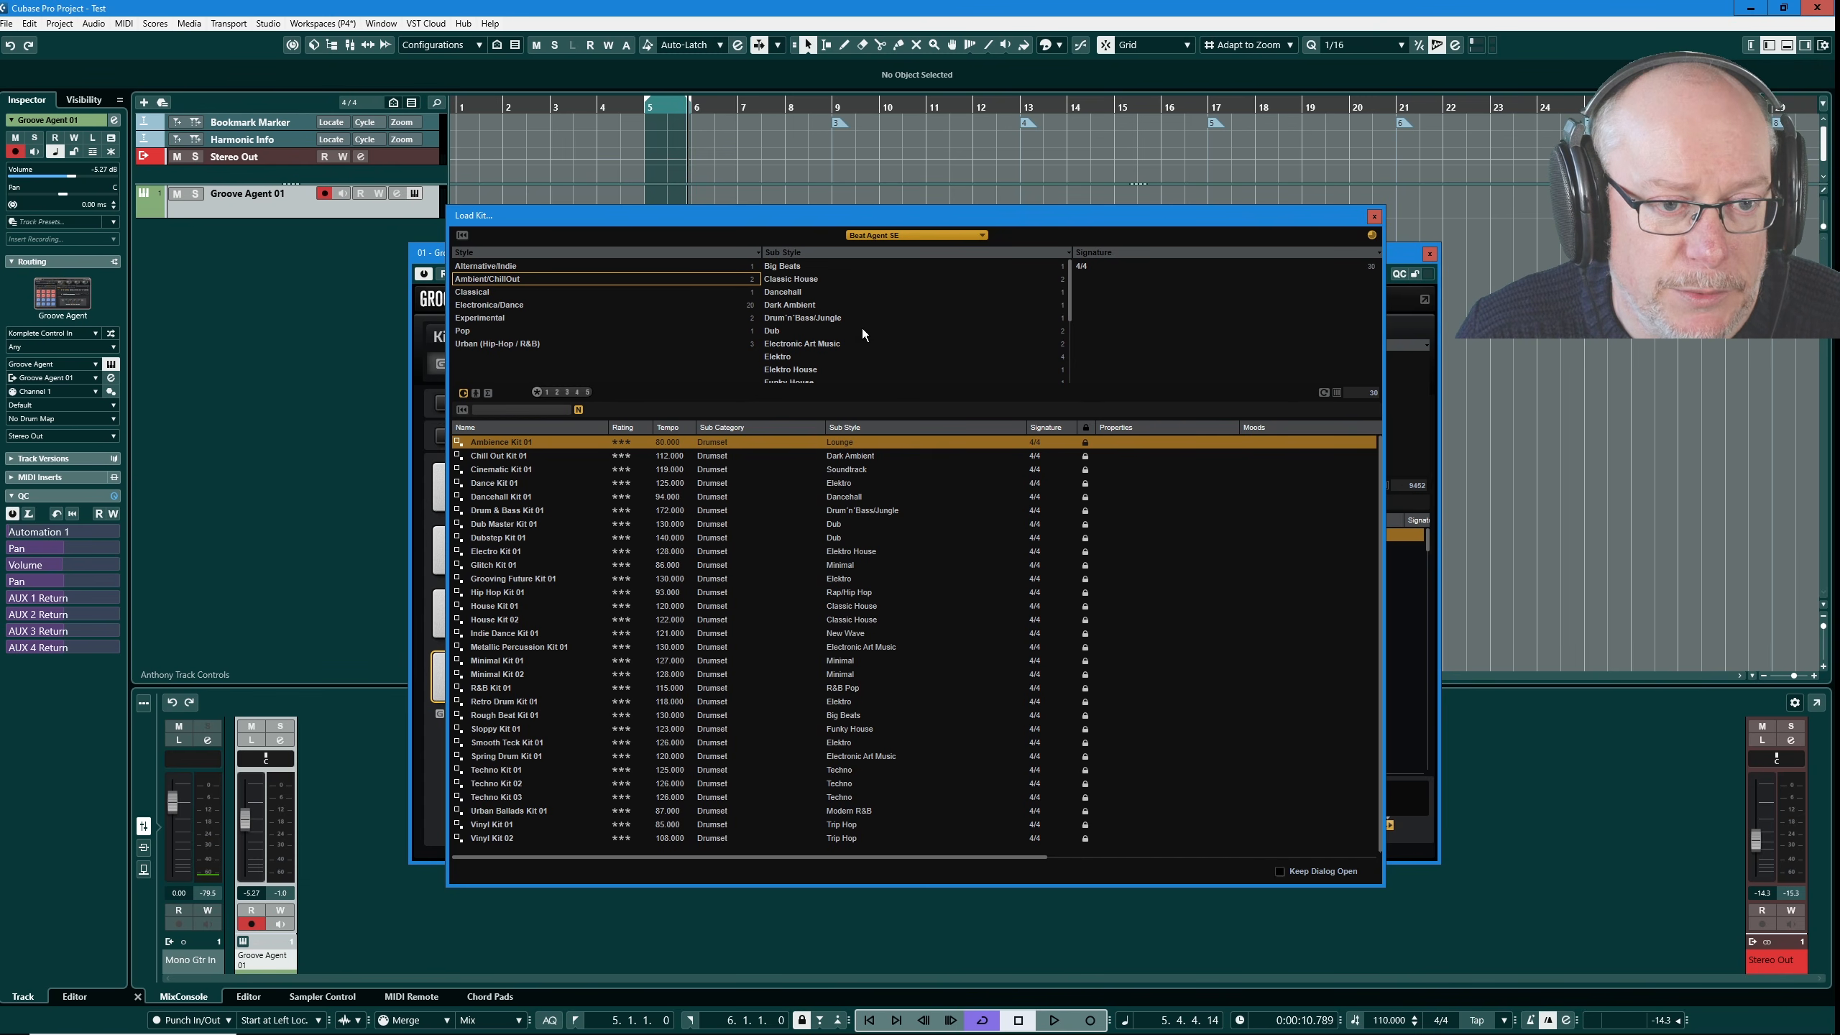
{"action": "left_click", "coordinate": [953, 236]}
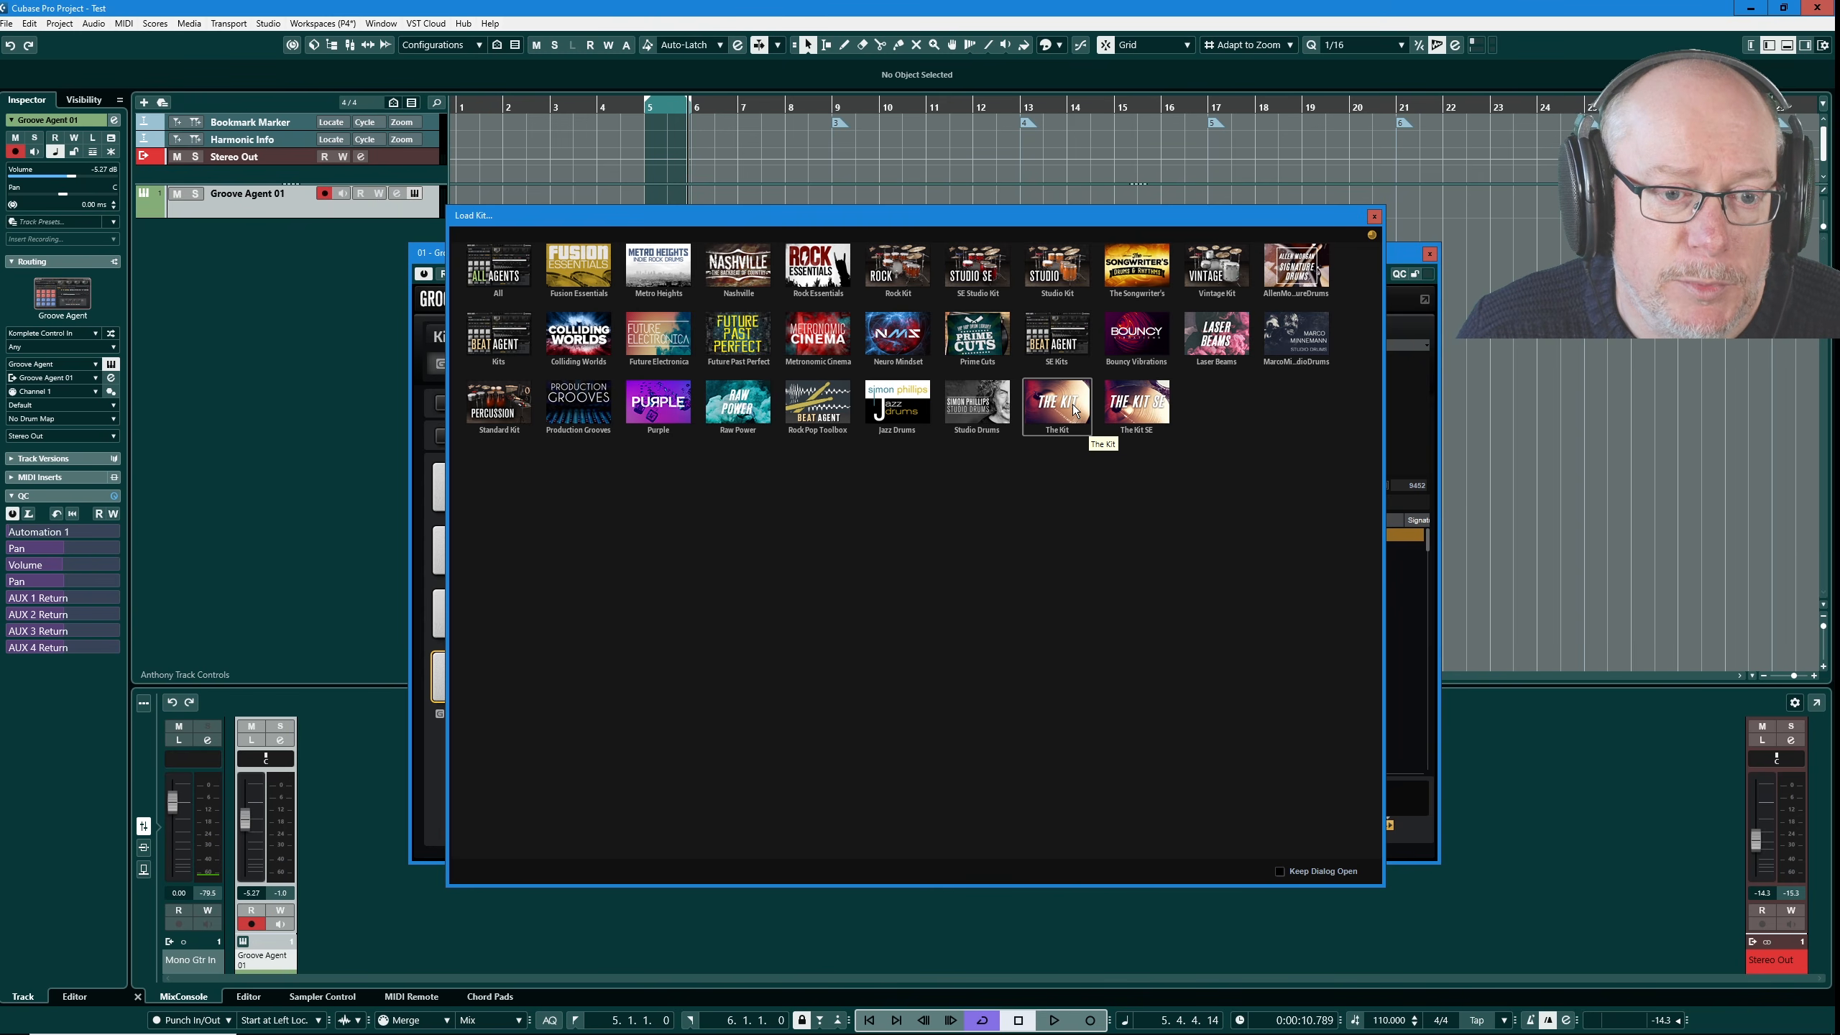
{"action": "left_click", "coordinate": [1061, 341]}
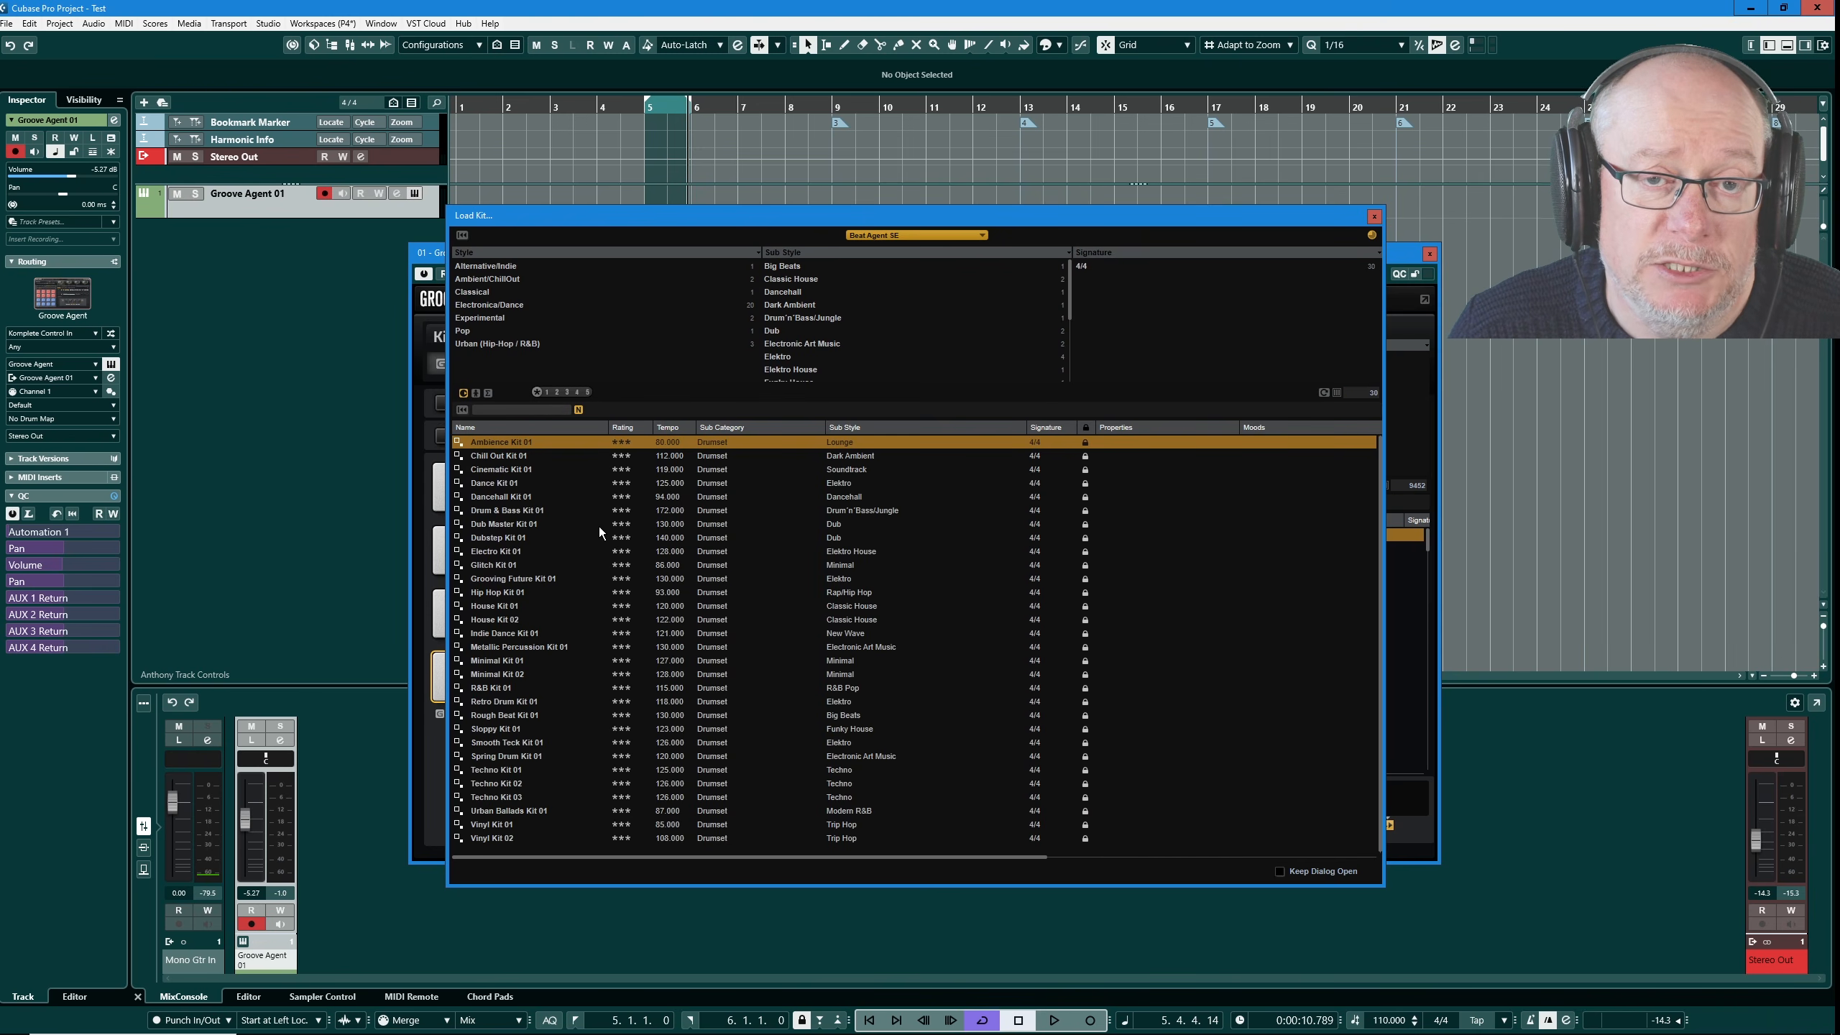
{"action": "double_click", "coordinate": [508, 442]}
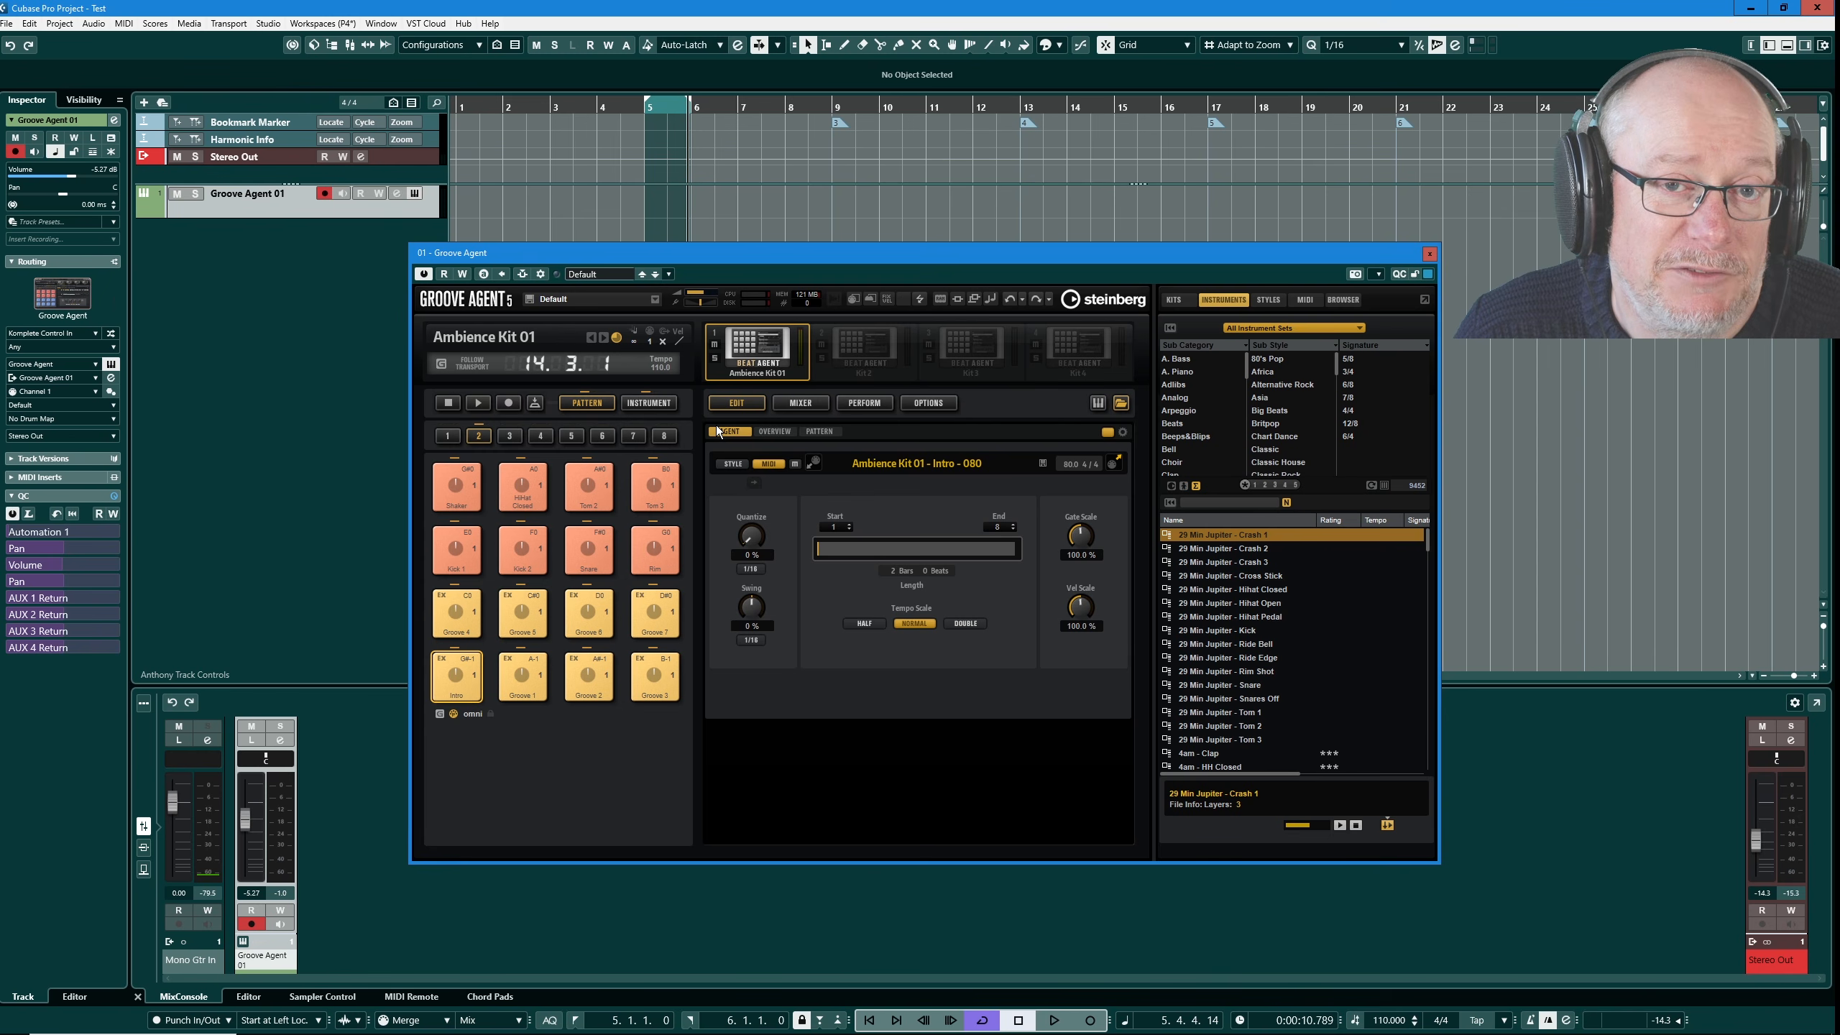
- Audition the Intro and Groove 1 pattern pads, and play and stop Groove 1 with the plug-in's own transport
{"action": "left_click", "coordinate": [479, 404]}
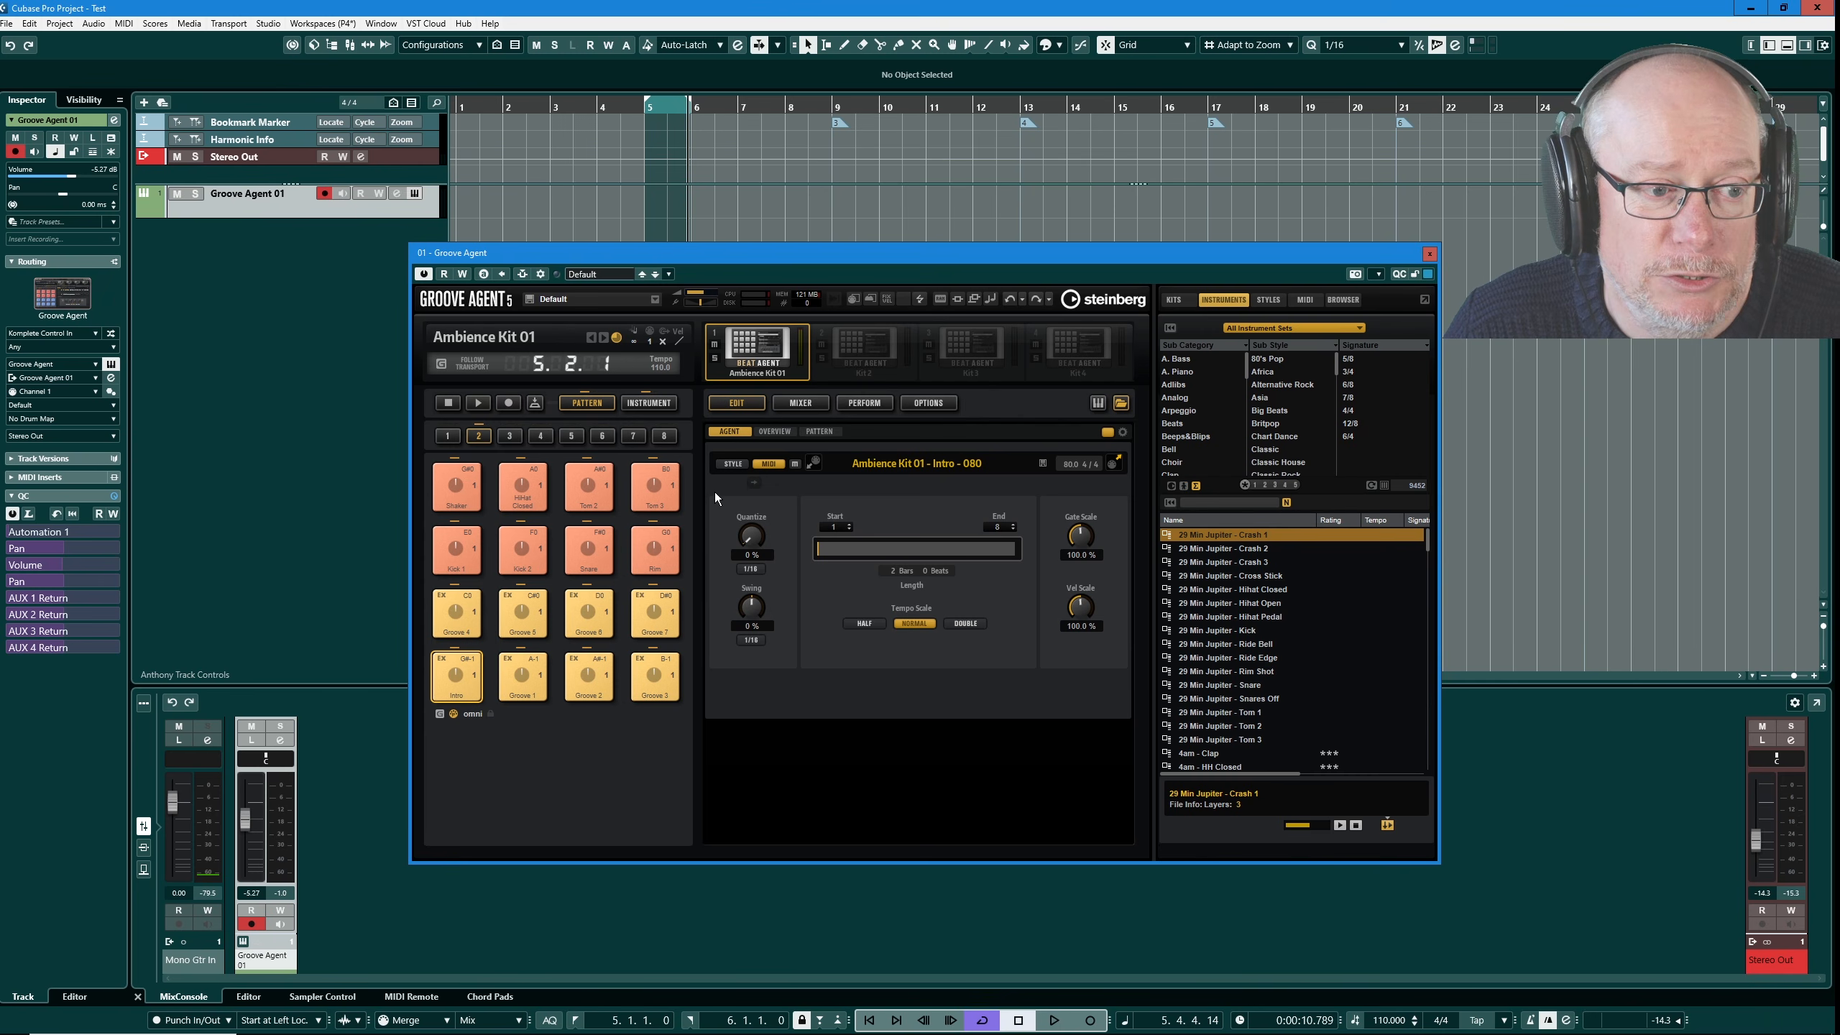
{"action": "left_click", "coordinate": [662, 531]}
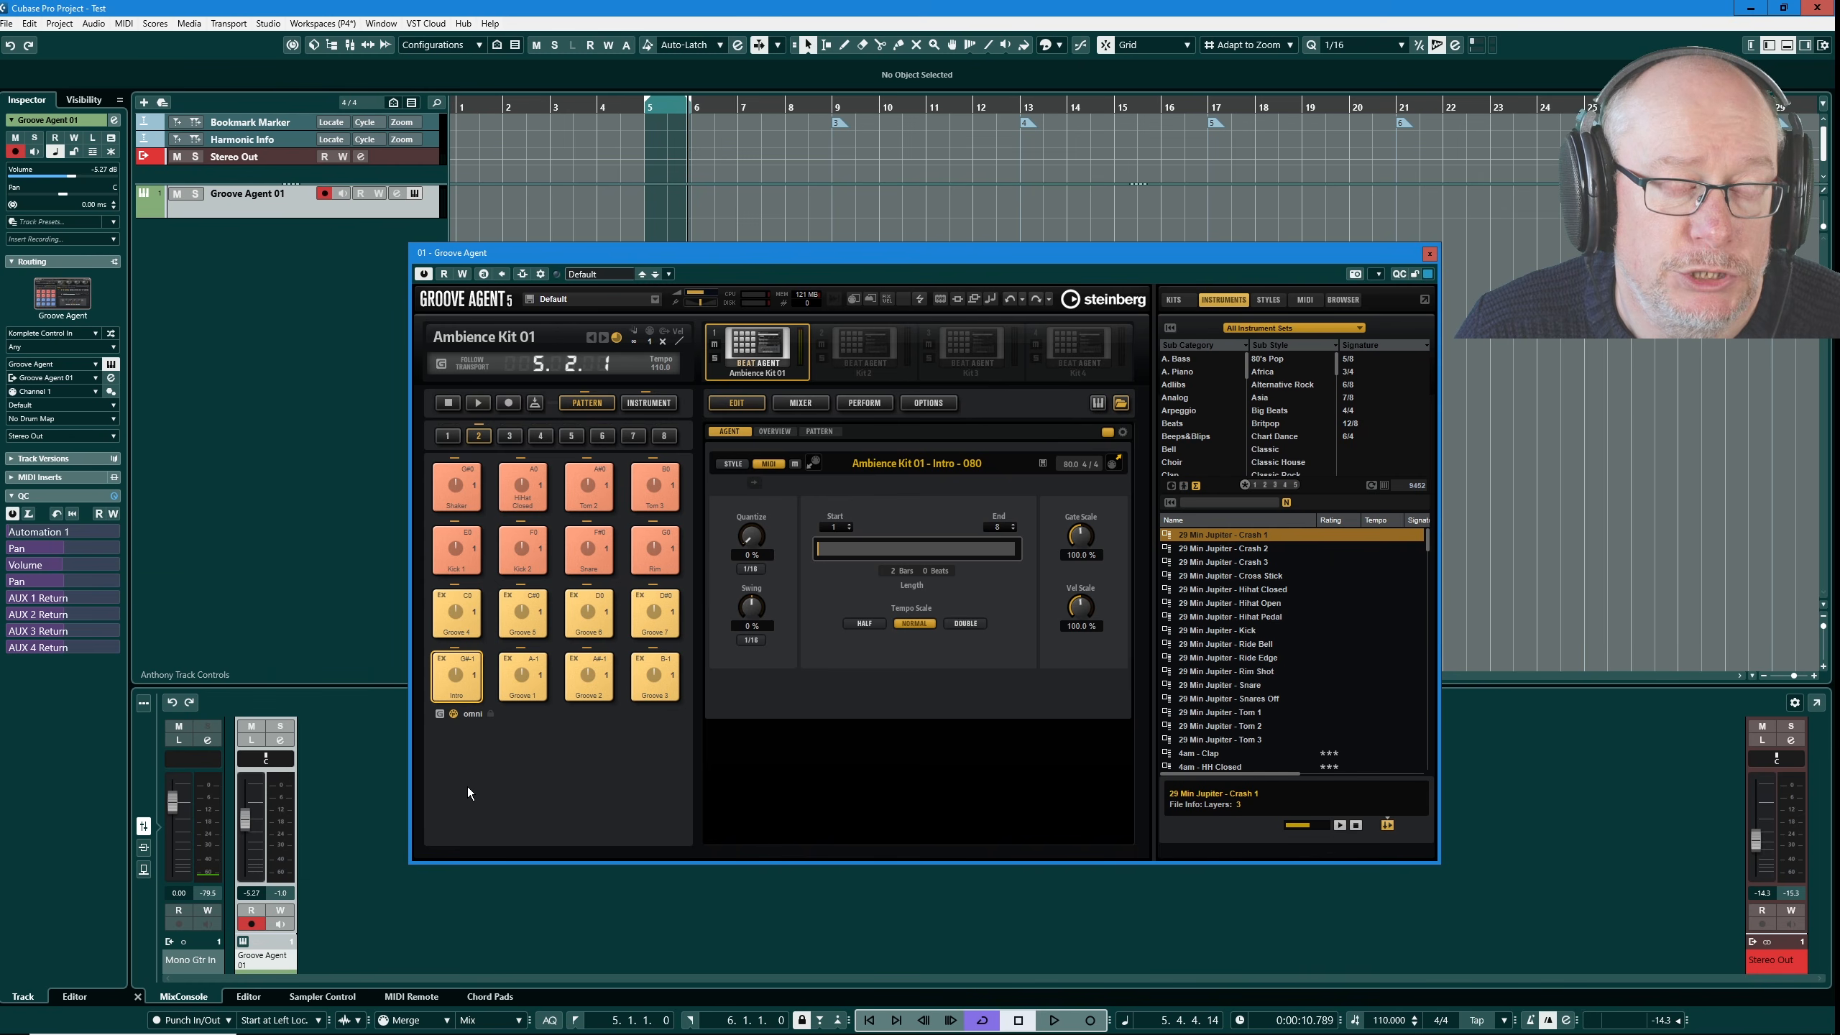
{"action": "left_click", "coordinate": [457, 673]}
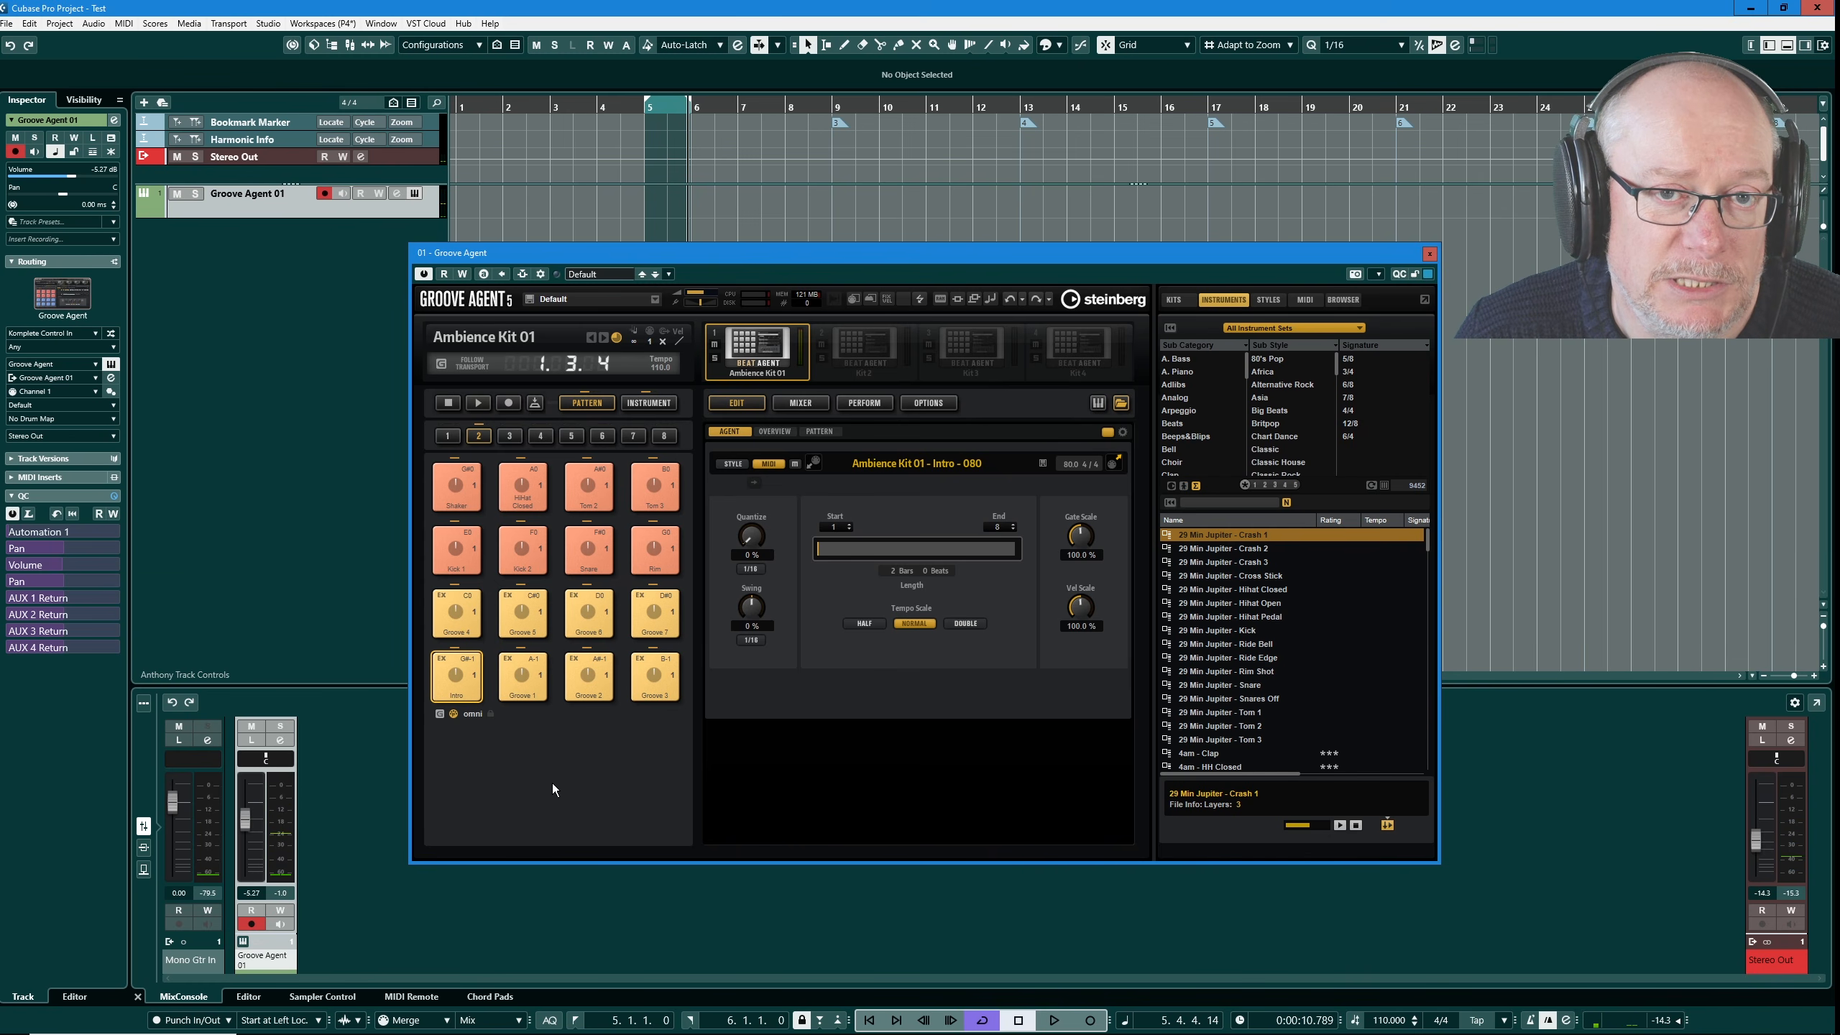
{"action": "left_click", "coordinate": [525, 668]}
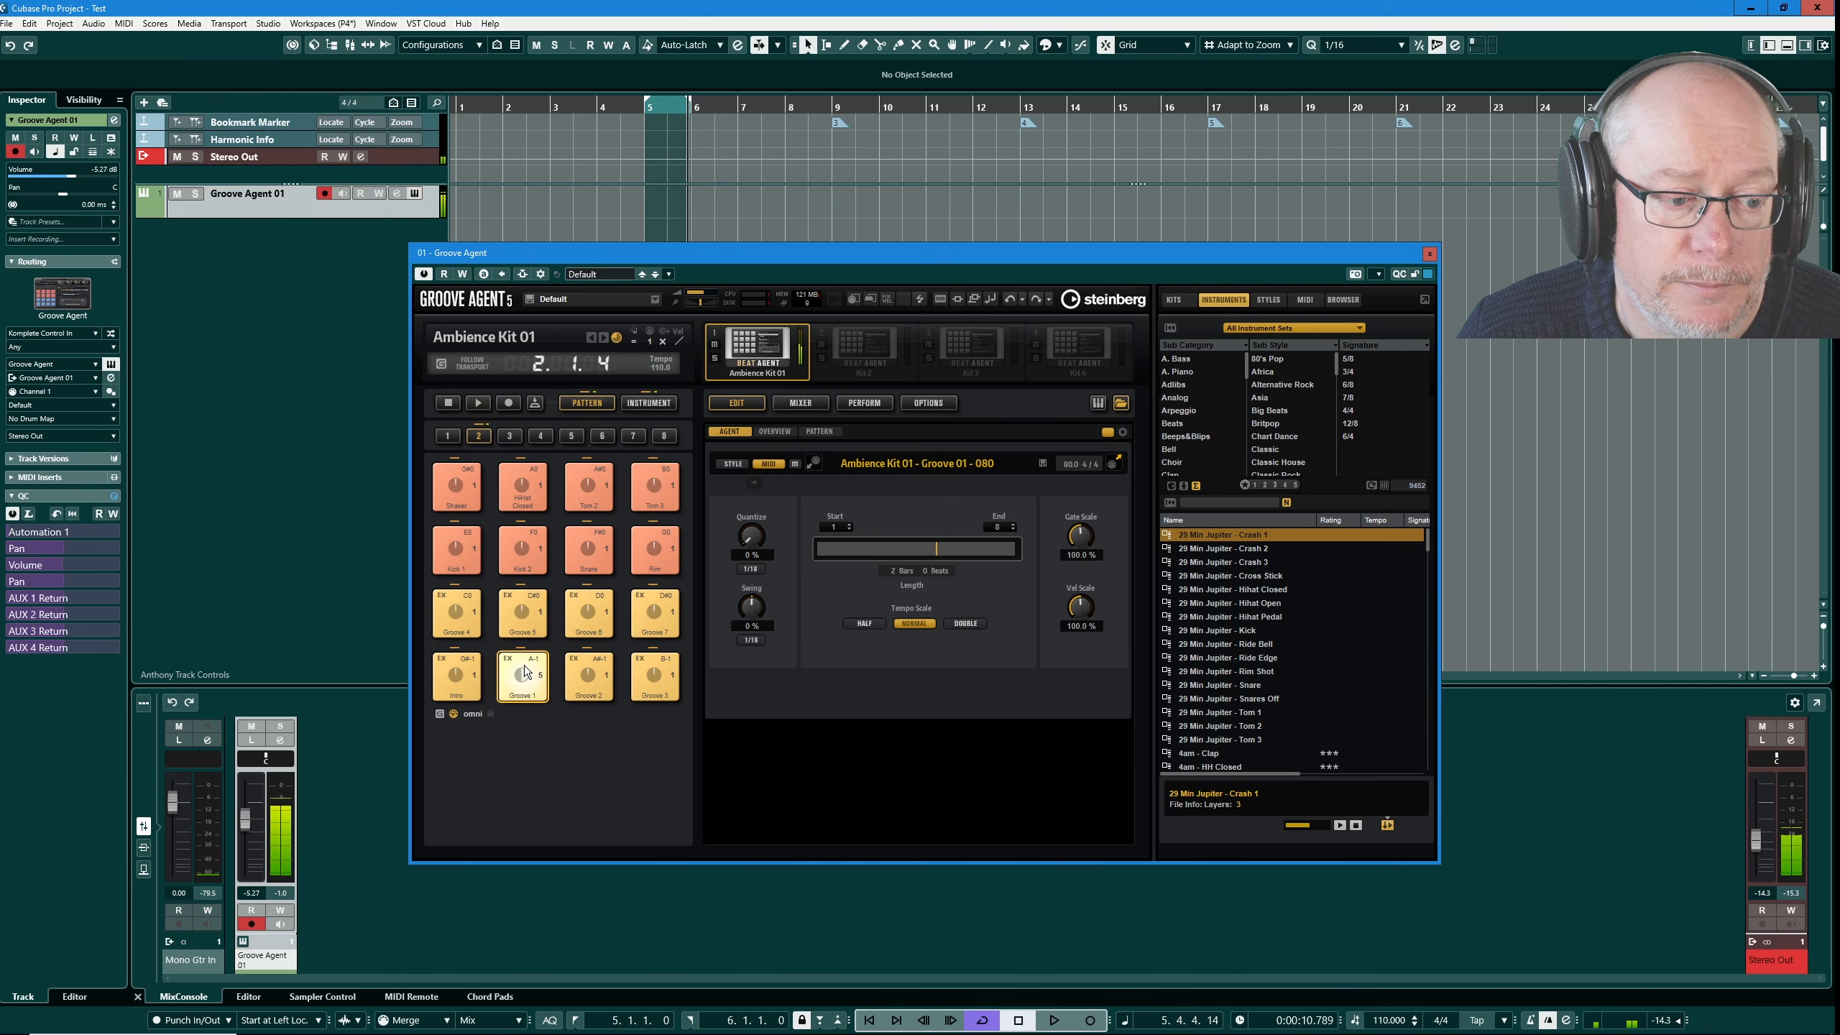
{"action": "left_click", "coordinate": [523, 664]}
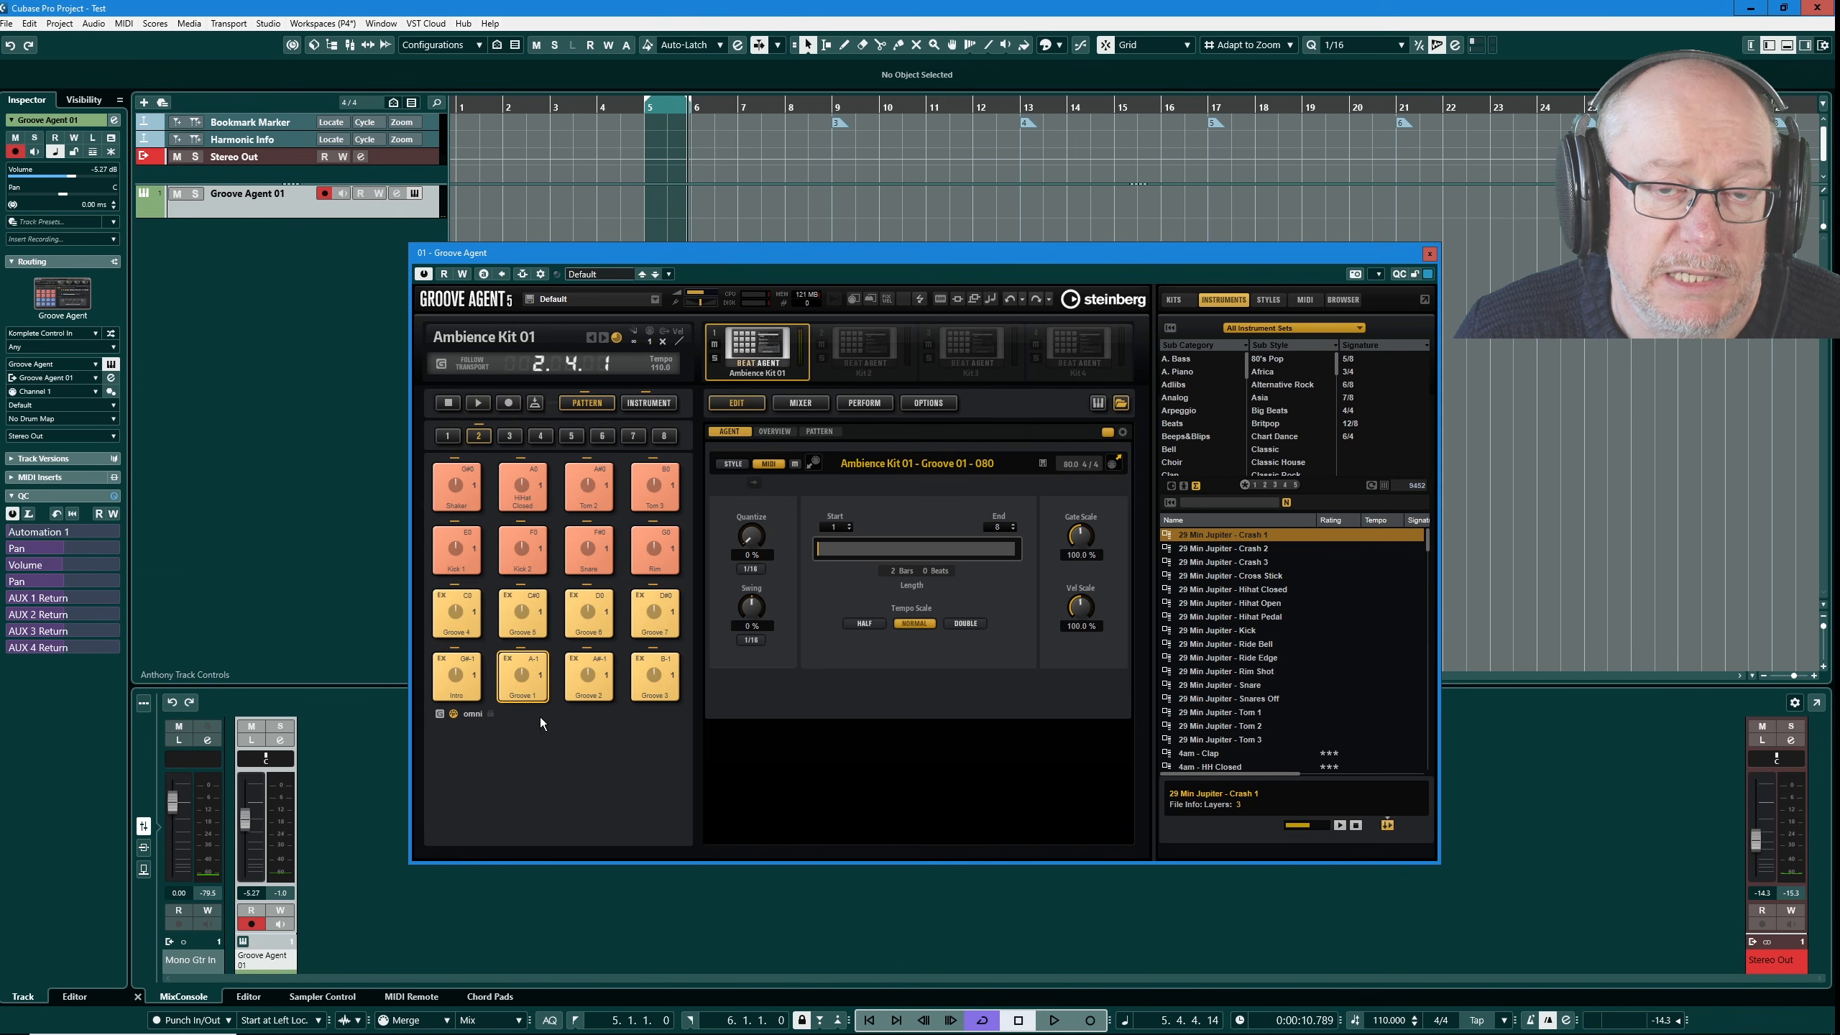
{"action": "left_click", "coordinate": [477, 403]}
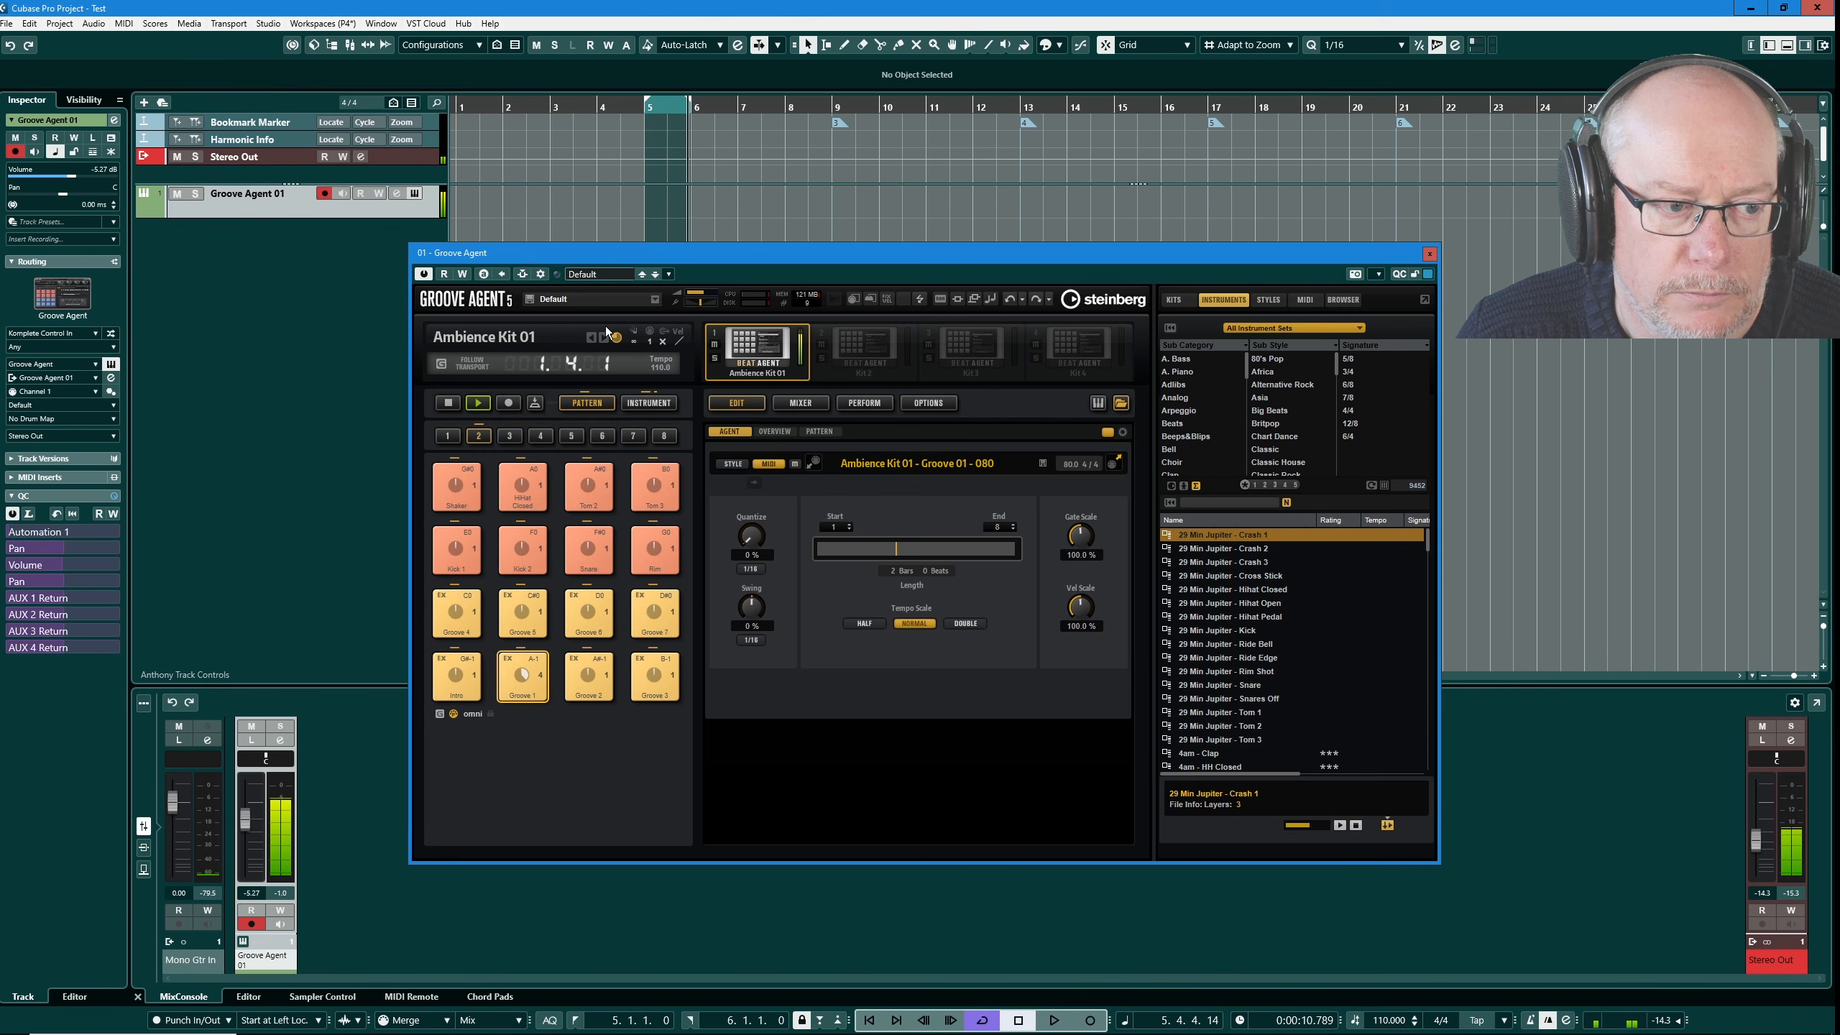
{"action": "left_click", "coordinate": [448, 403]}
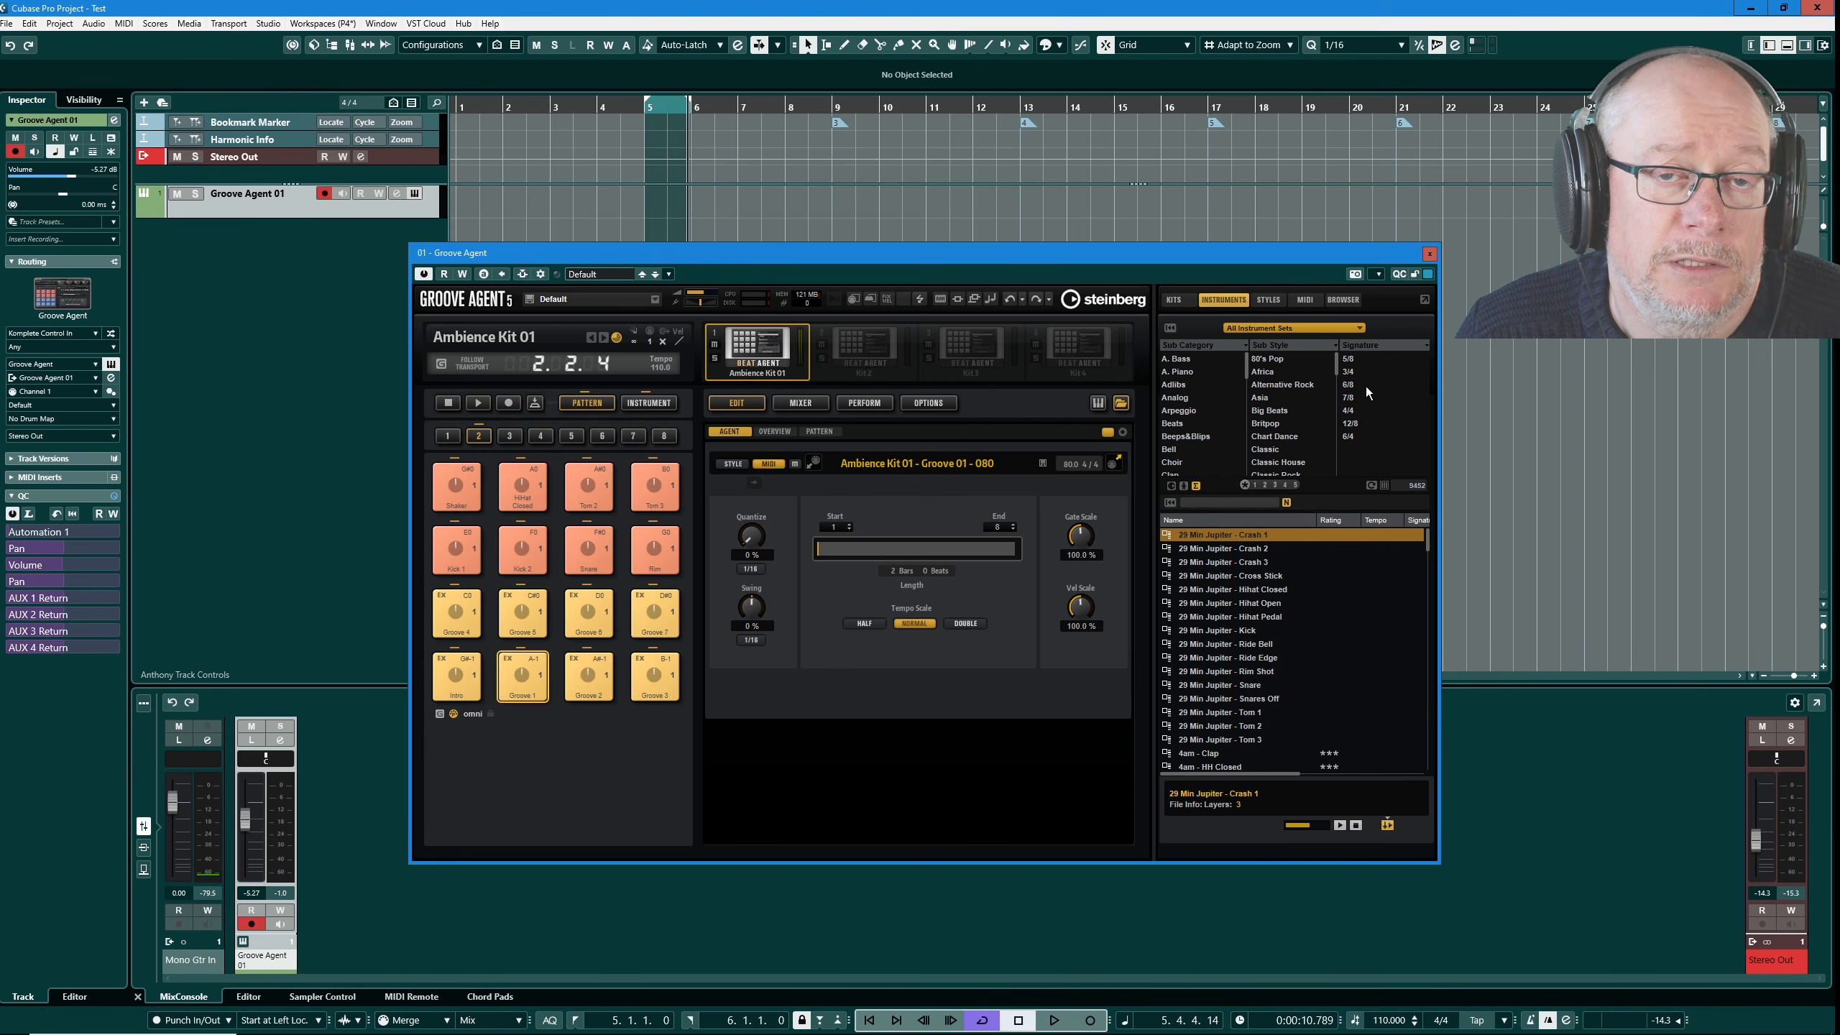
- Hide the browser section of the plug-in window and show it again
{"action": "left_click", "coordinate": [1121, 403]}
{"action": "left_click", "coordinate": [1122, 403]}
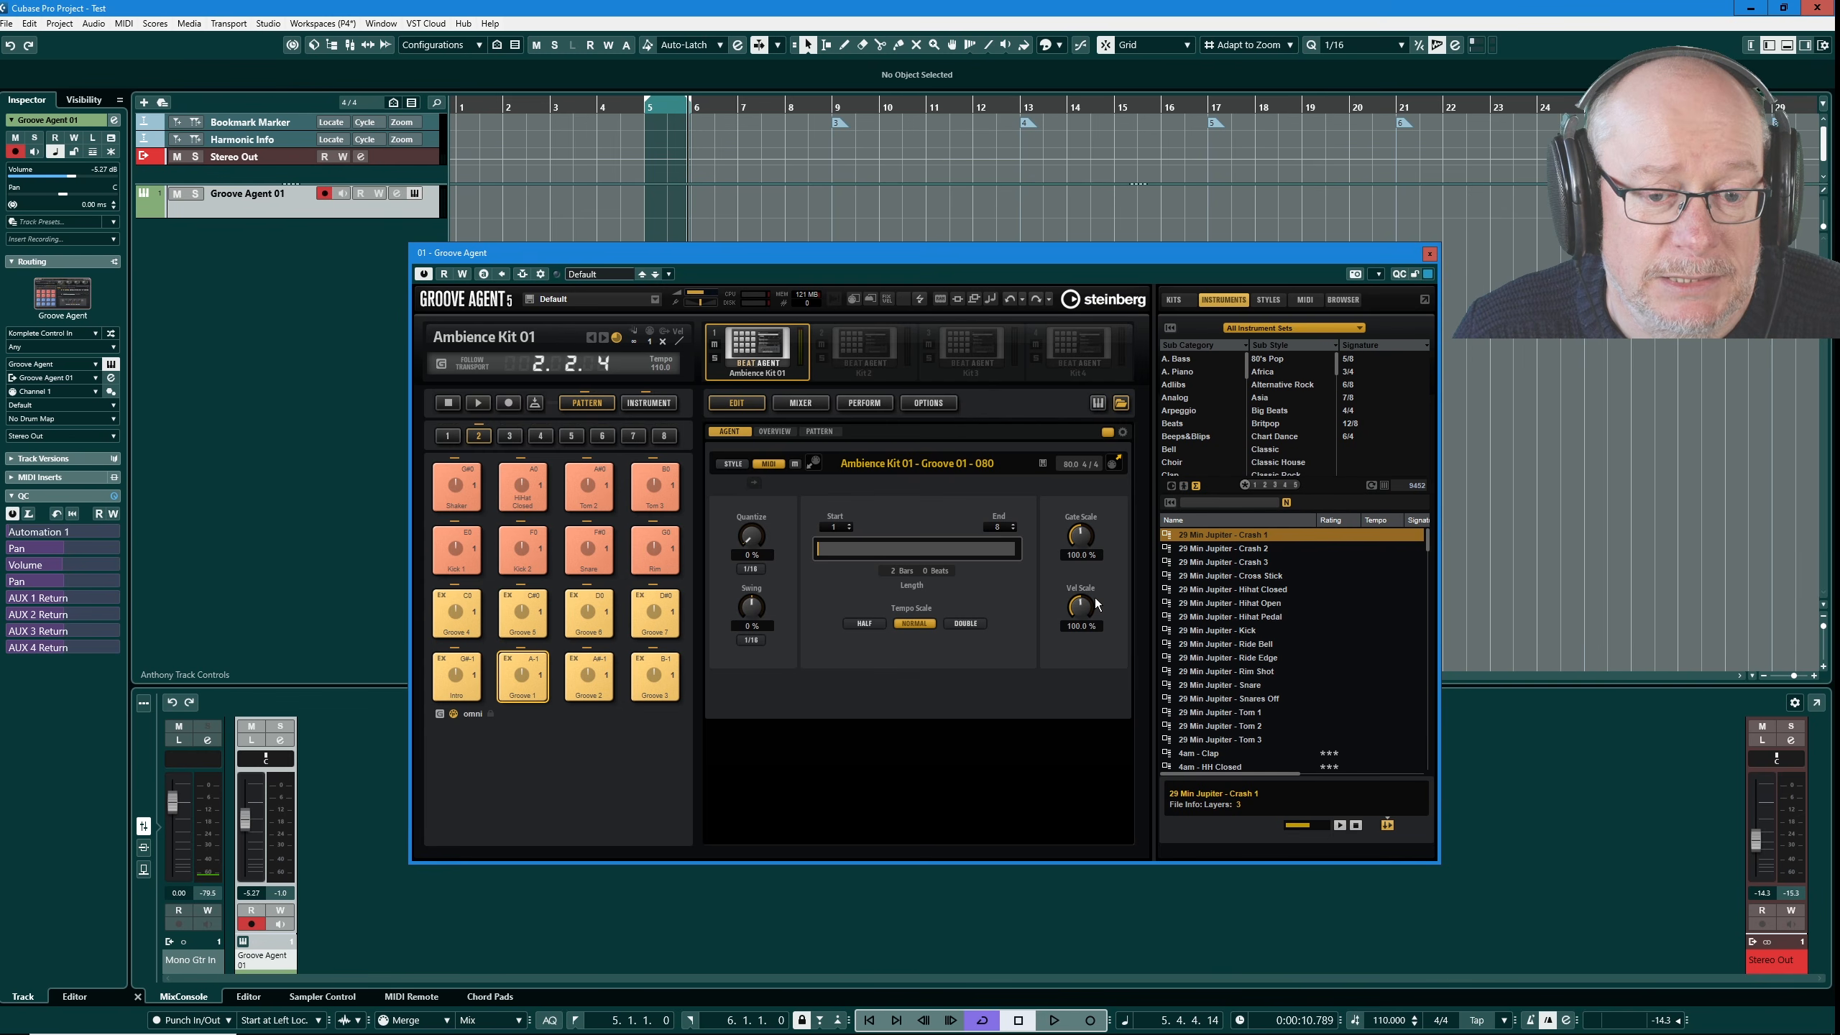
{"action": "left_click", "coordinate": [1122, 404]}
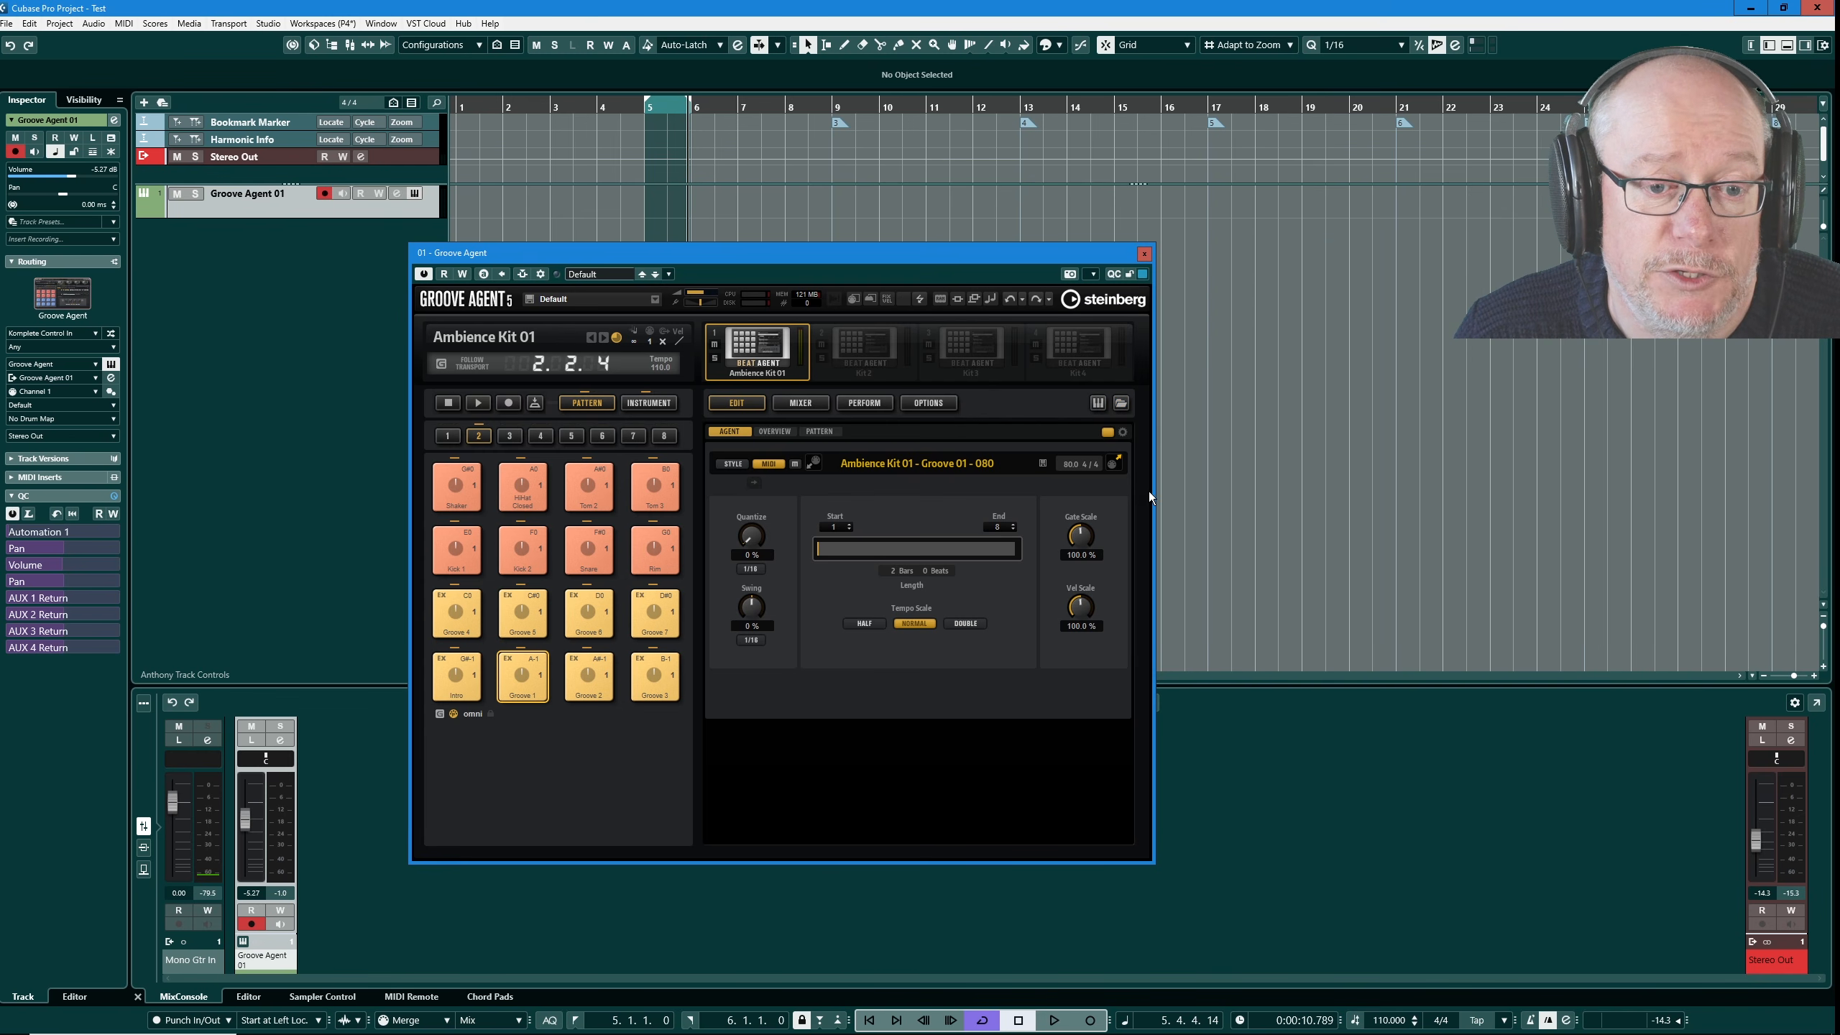
{"action": "left_click", "coordinate": [1122, 404]}
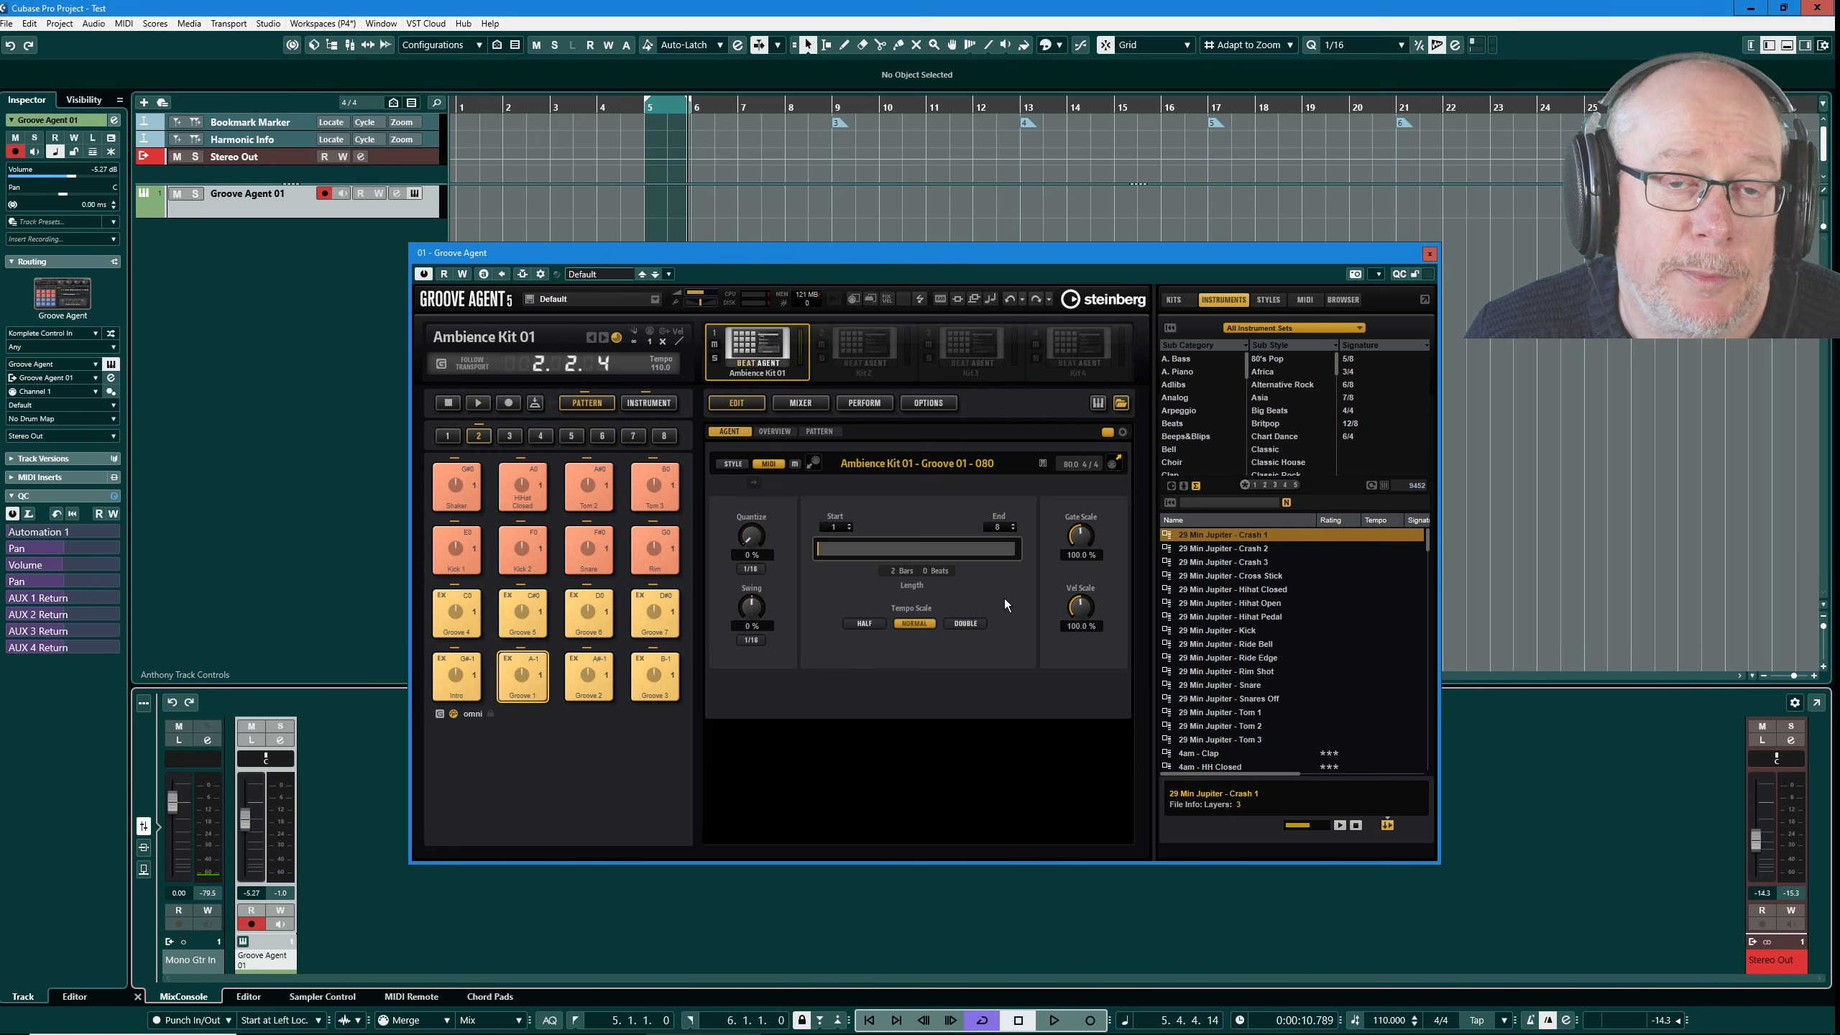
- View the agent mixer and the Groove 1 pattern editor, and return to the agent edit page
{"action": "left_click", "coordinate": [802, 405]}
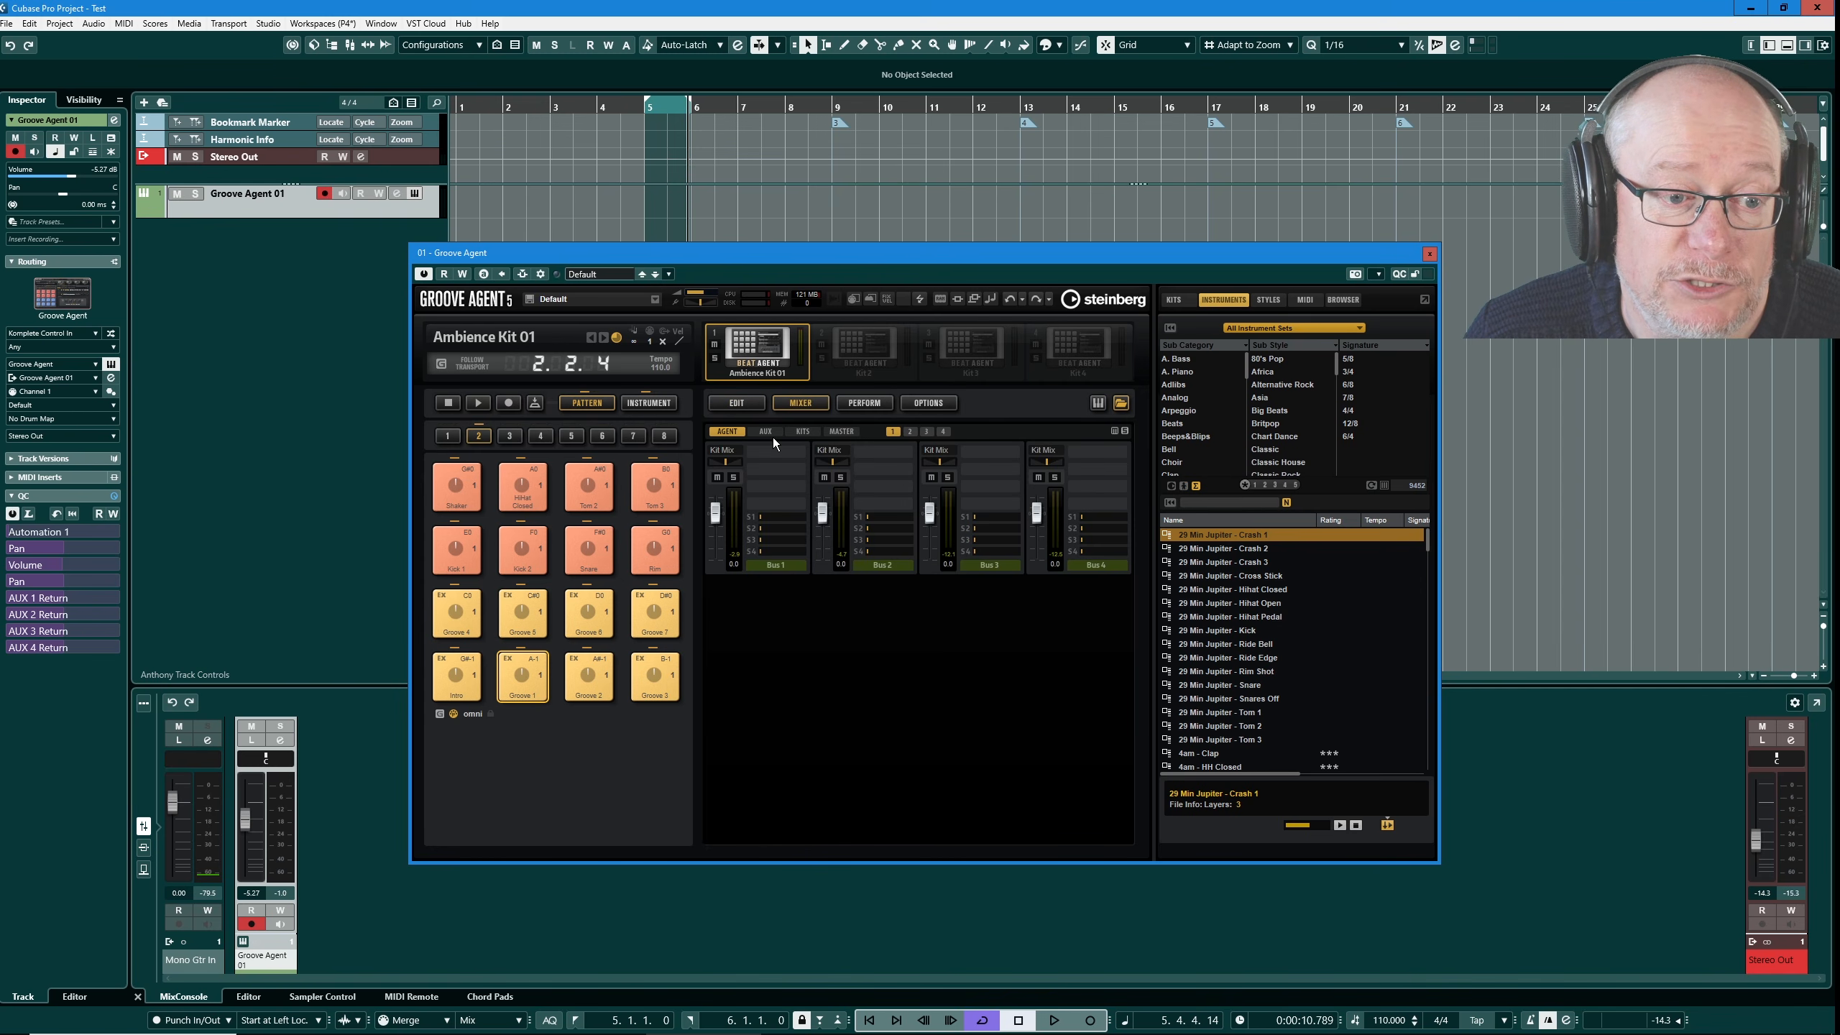
{"action": "left_click", "coordinate": [720, 406]}
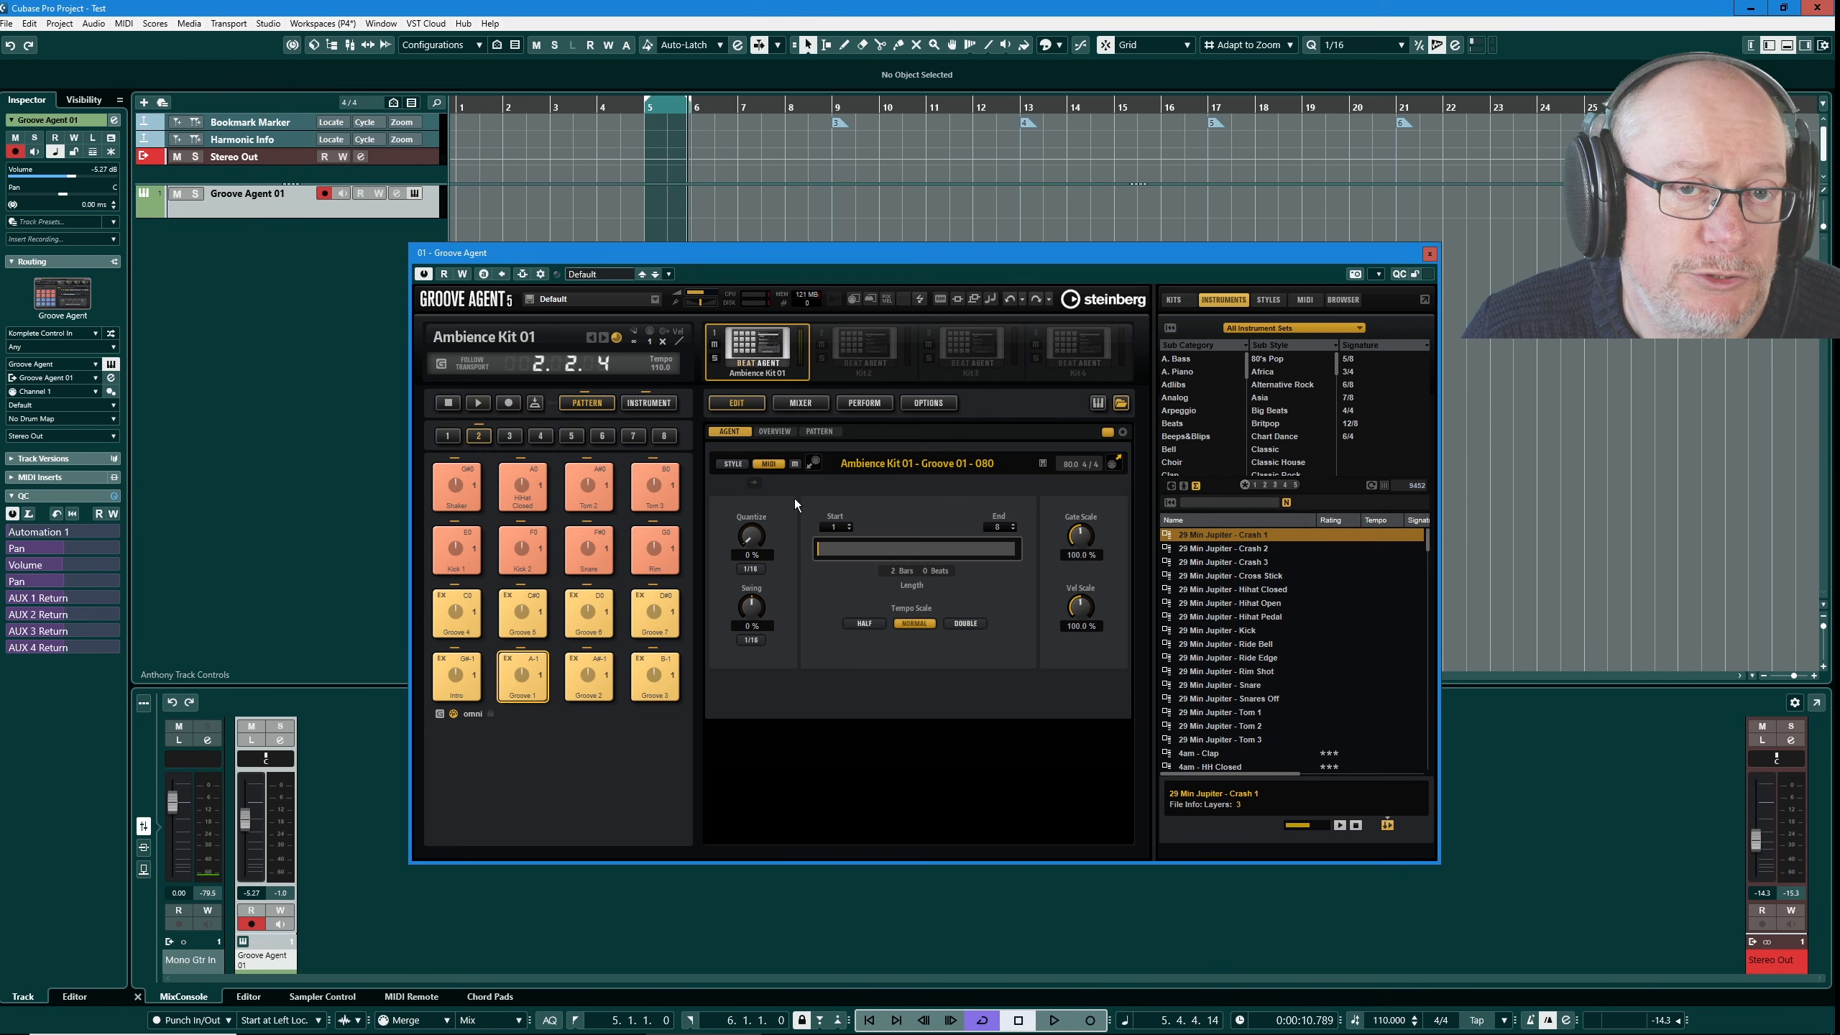
{"action": "left_click", "coordinate": [805, 431]}
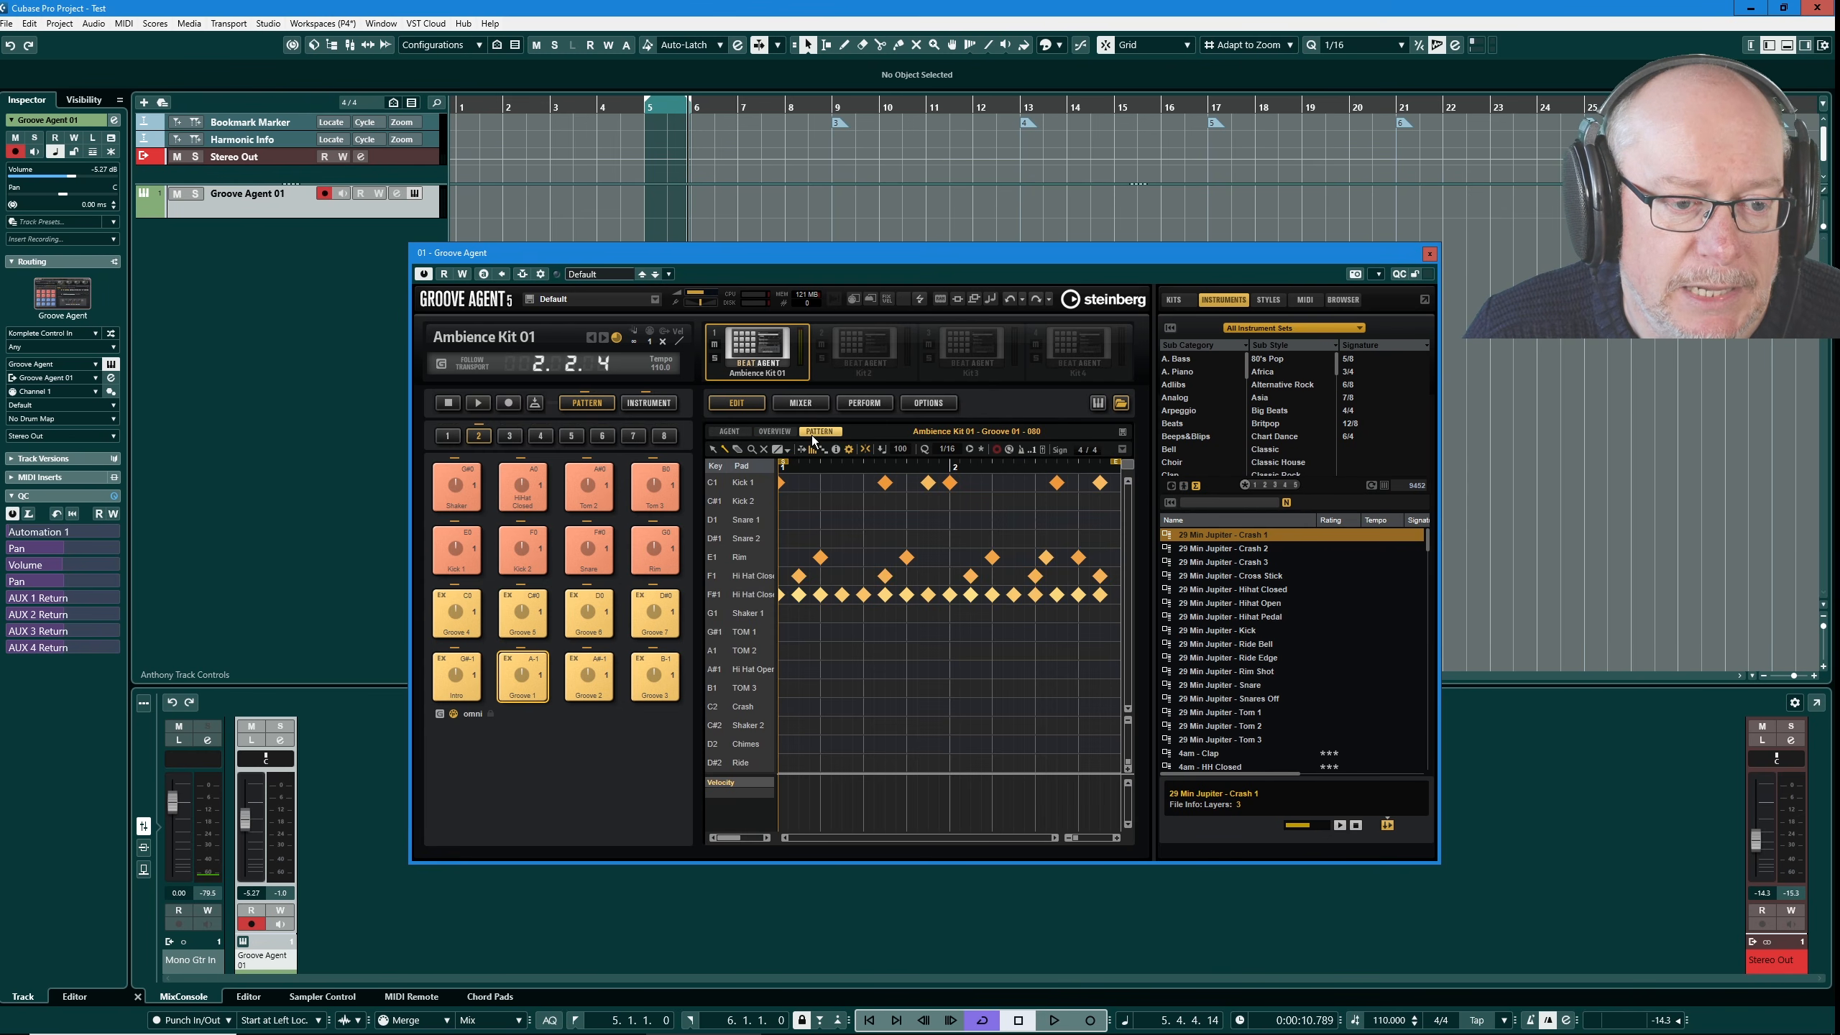
{"action": "left_click", "coordinate": [738, 432]}
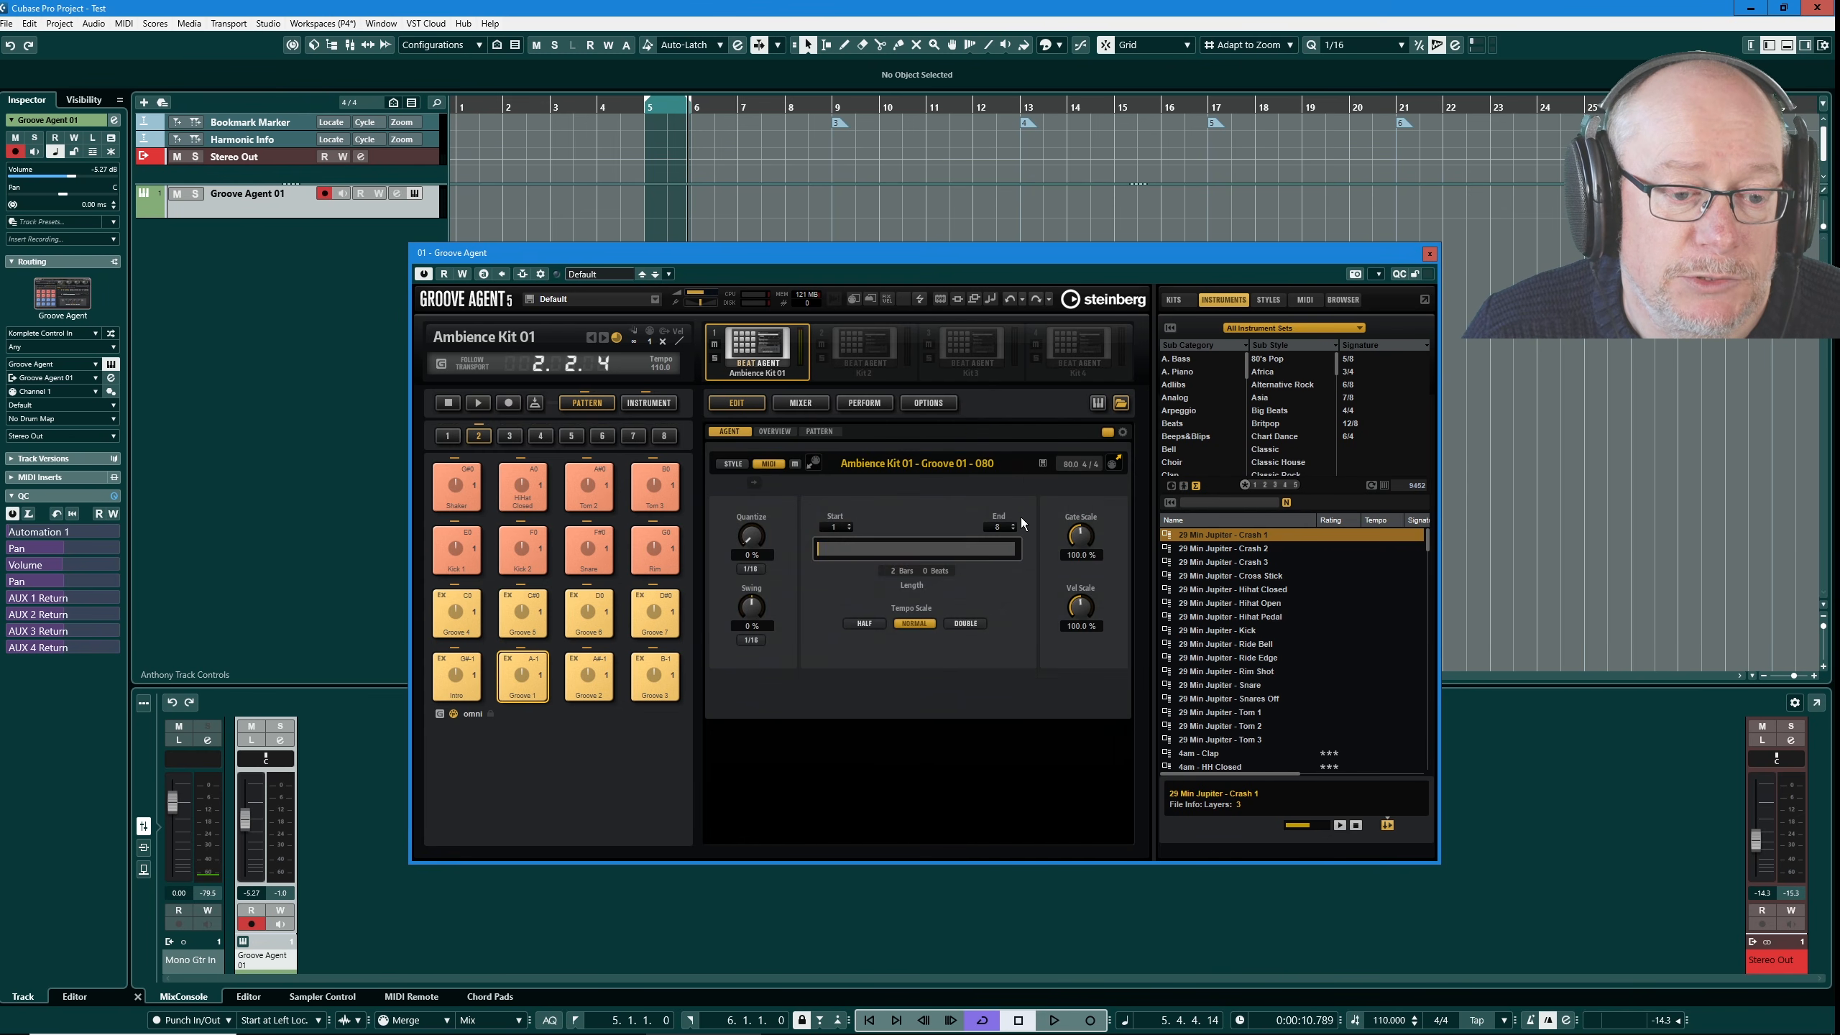
- Play and stop Groove 1 while watching its playback position, and display its notes in the pattern editor
{"action": "left_click", "coordinate": [474, 405]}
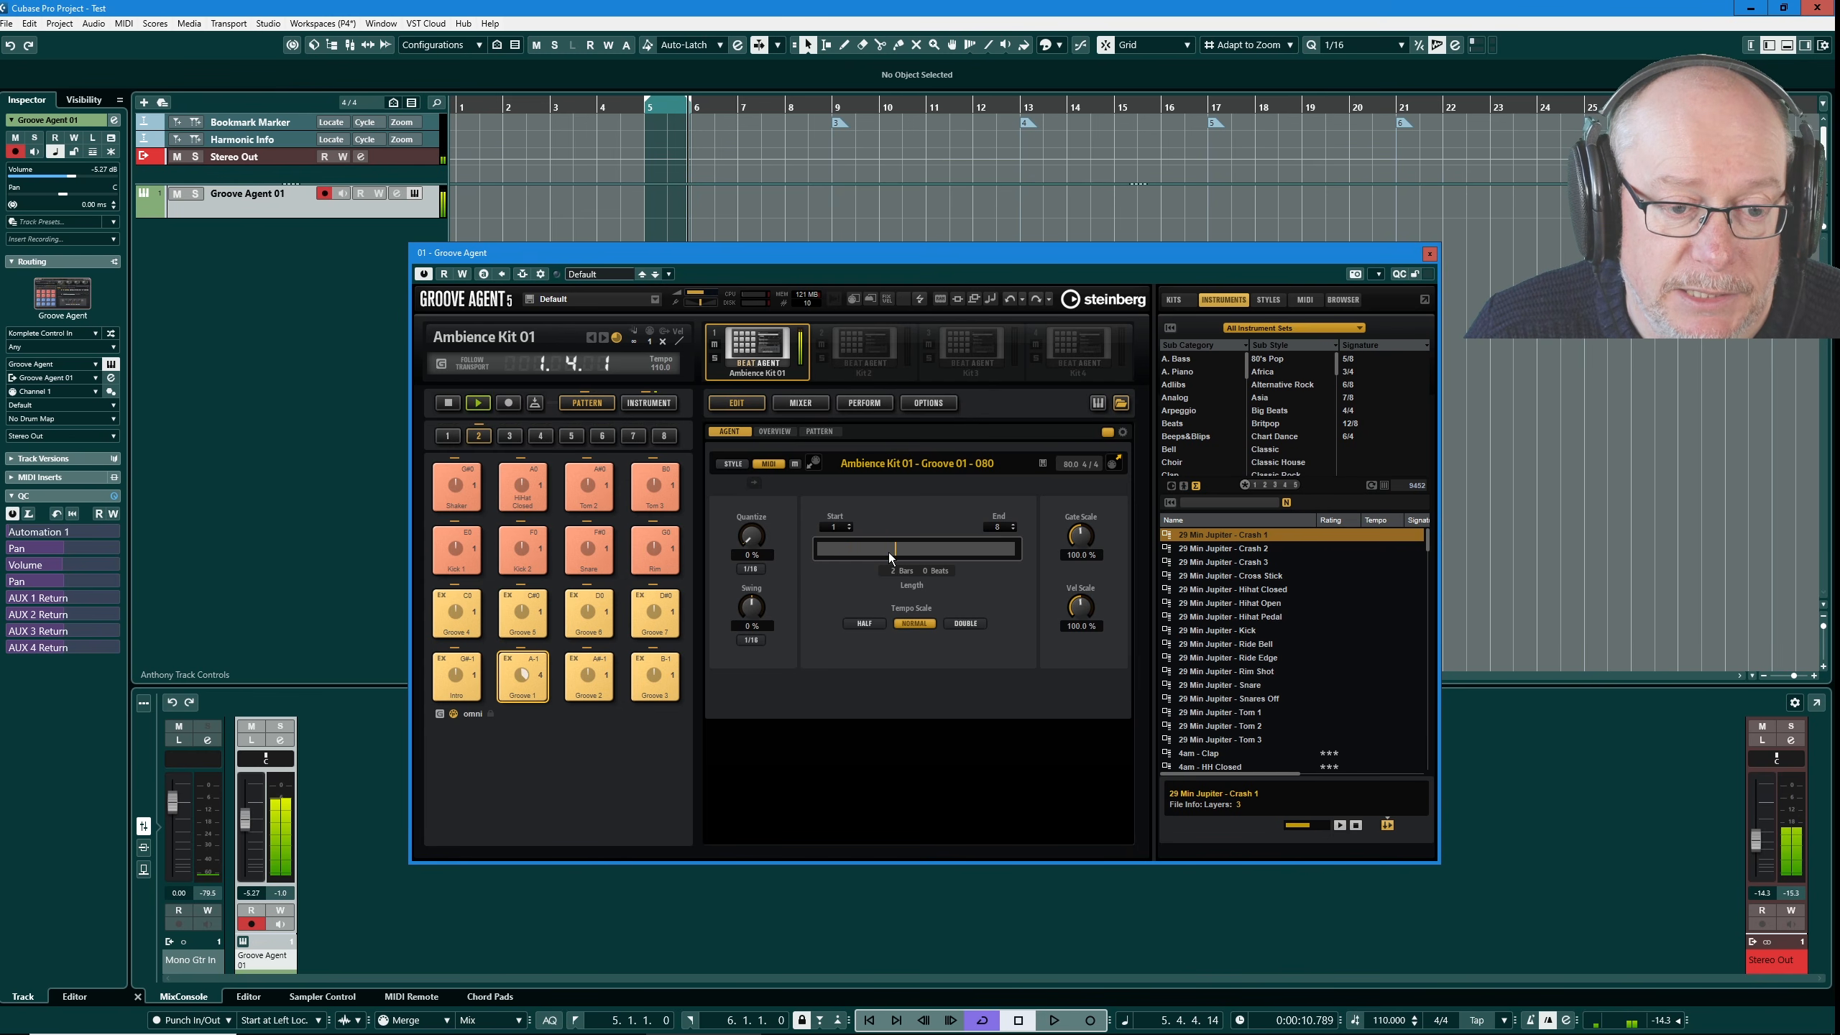
{"action": "left_click", "coordinate": [449, 403]}
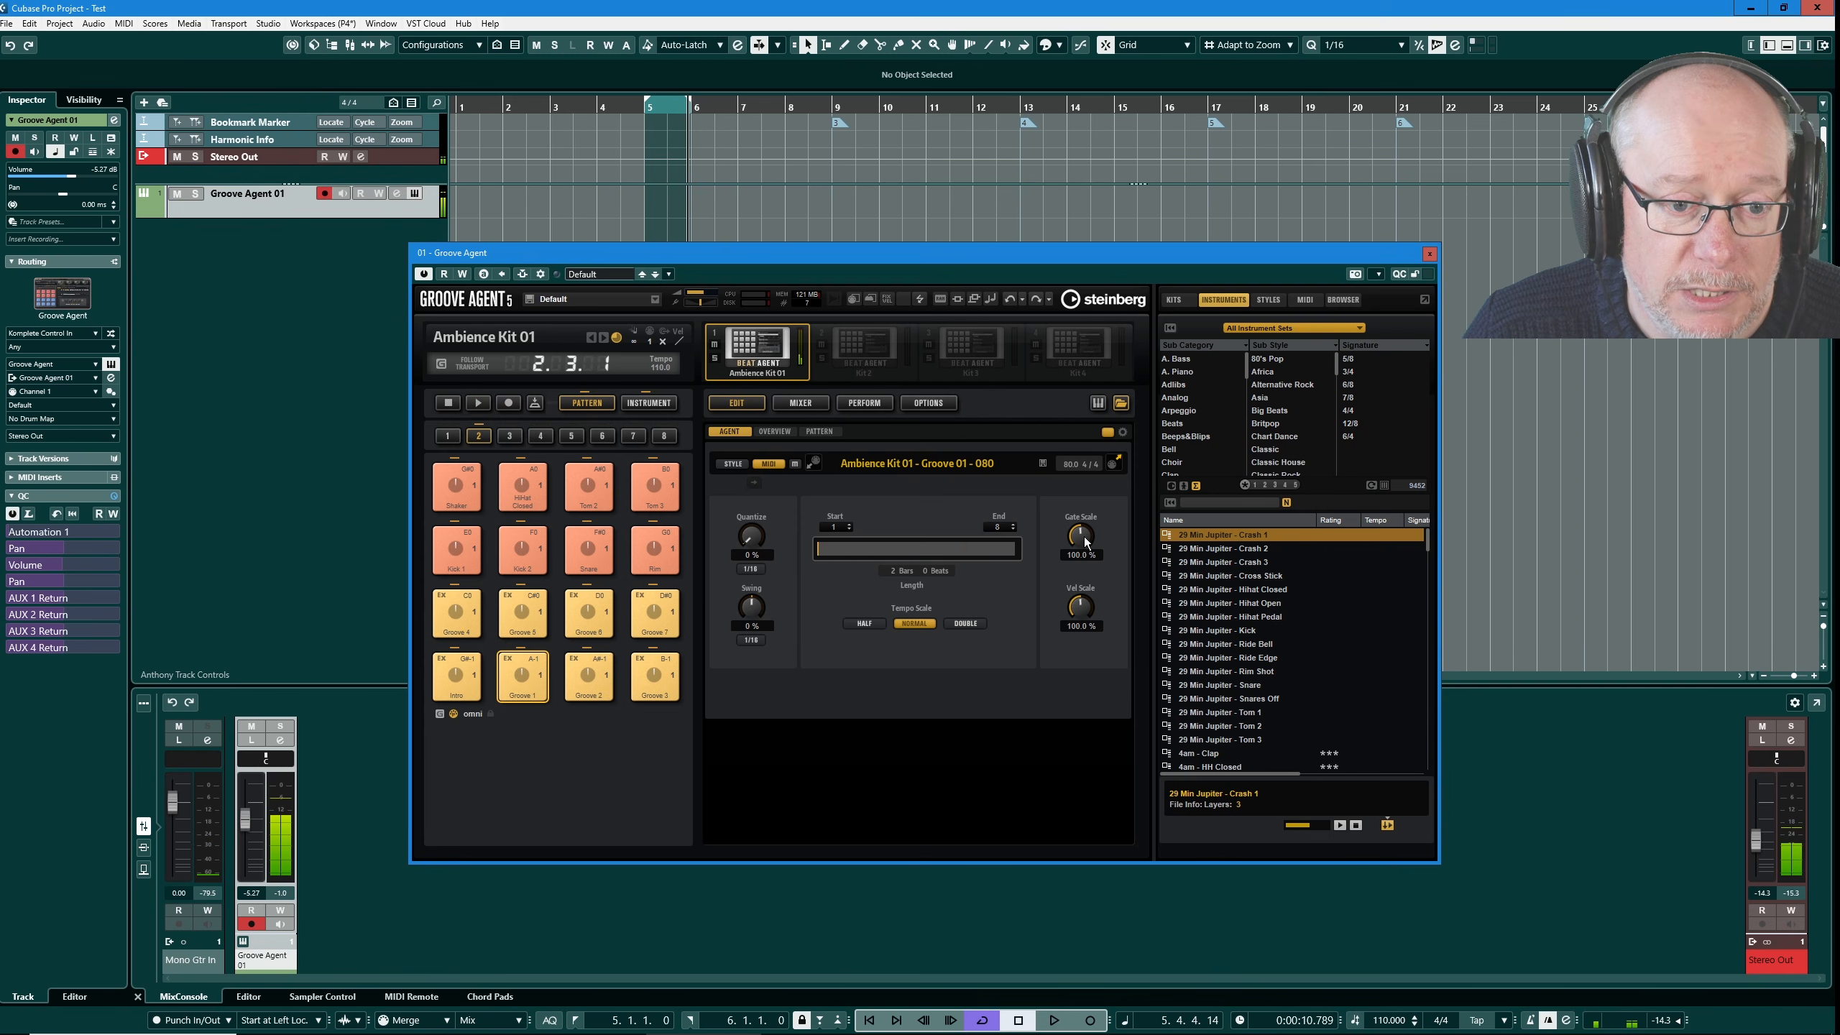
{"action": "left_click", "coordinate": [816, 431]}
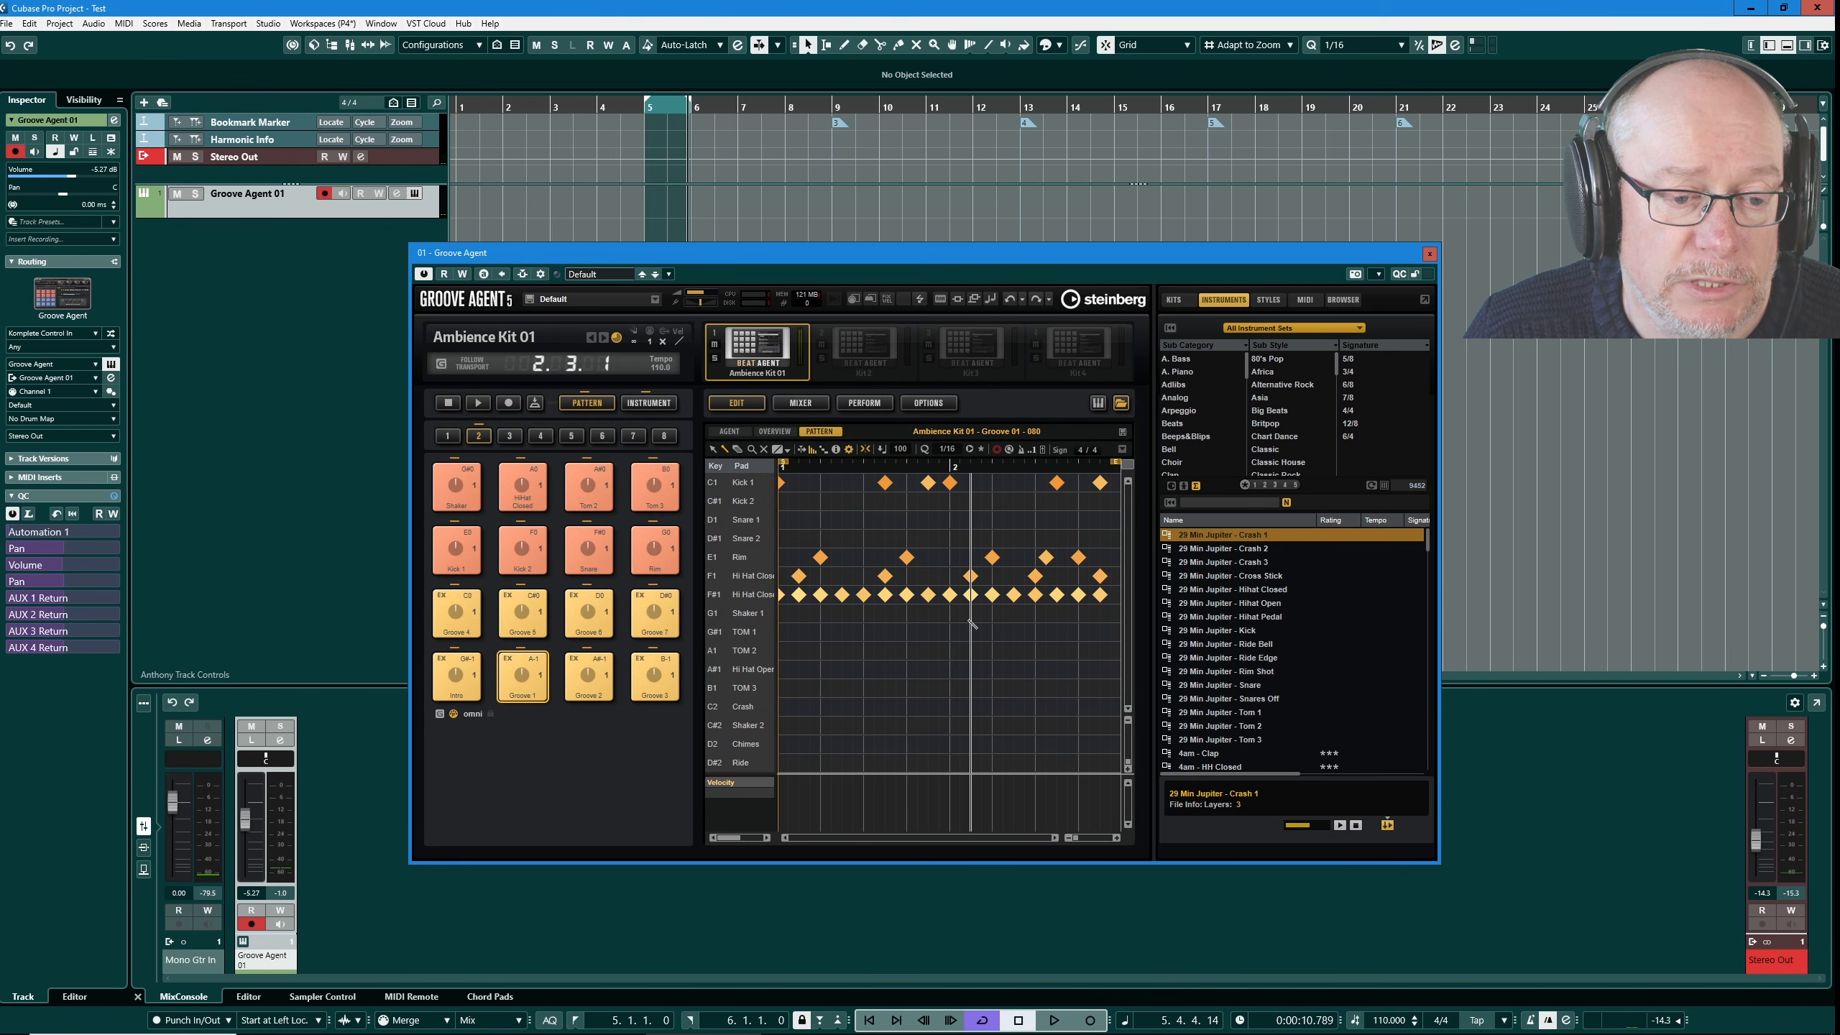
- Select the Groove 2 pattern and play it briefly while its notes are displayed in the pattern editor
{"action": "left_click", "coordinate": [592, 672]}
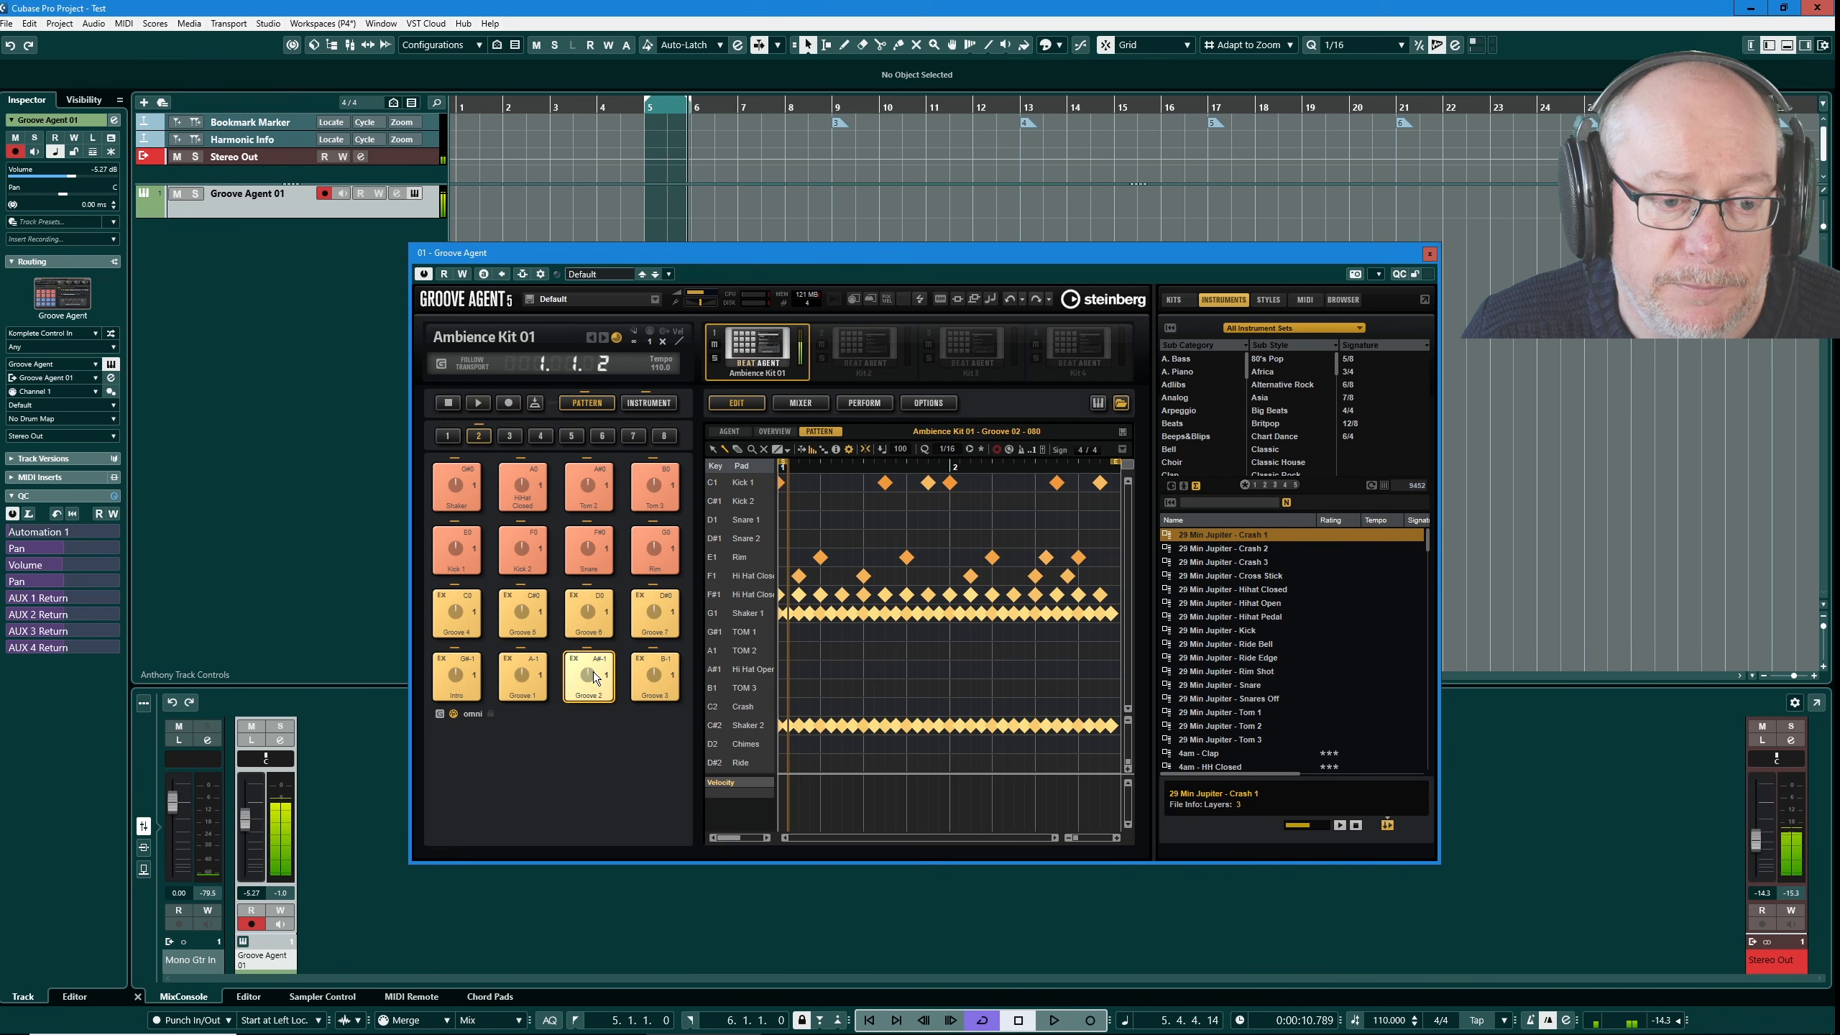
{"action": "left_click", "coordinate": [478, 403]}
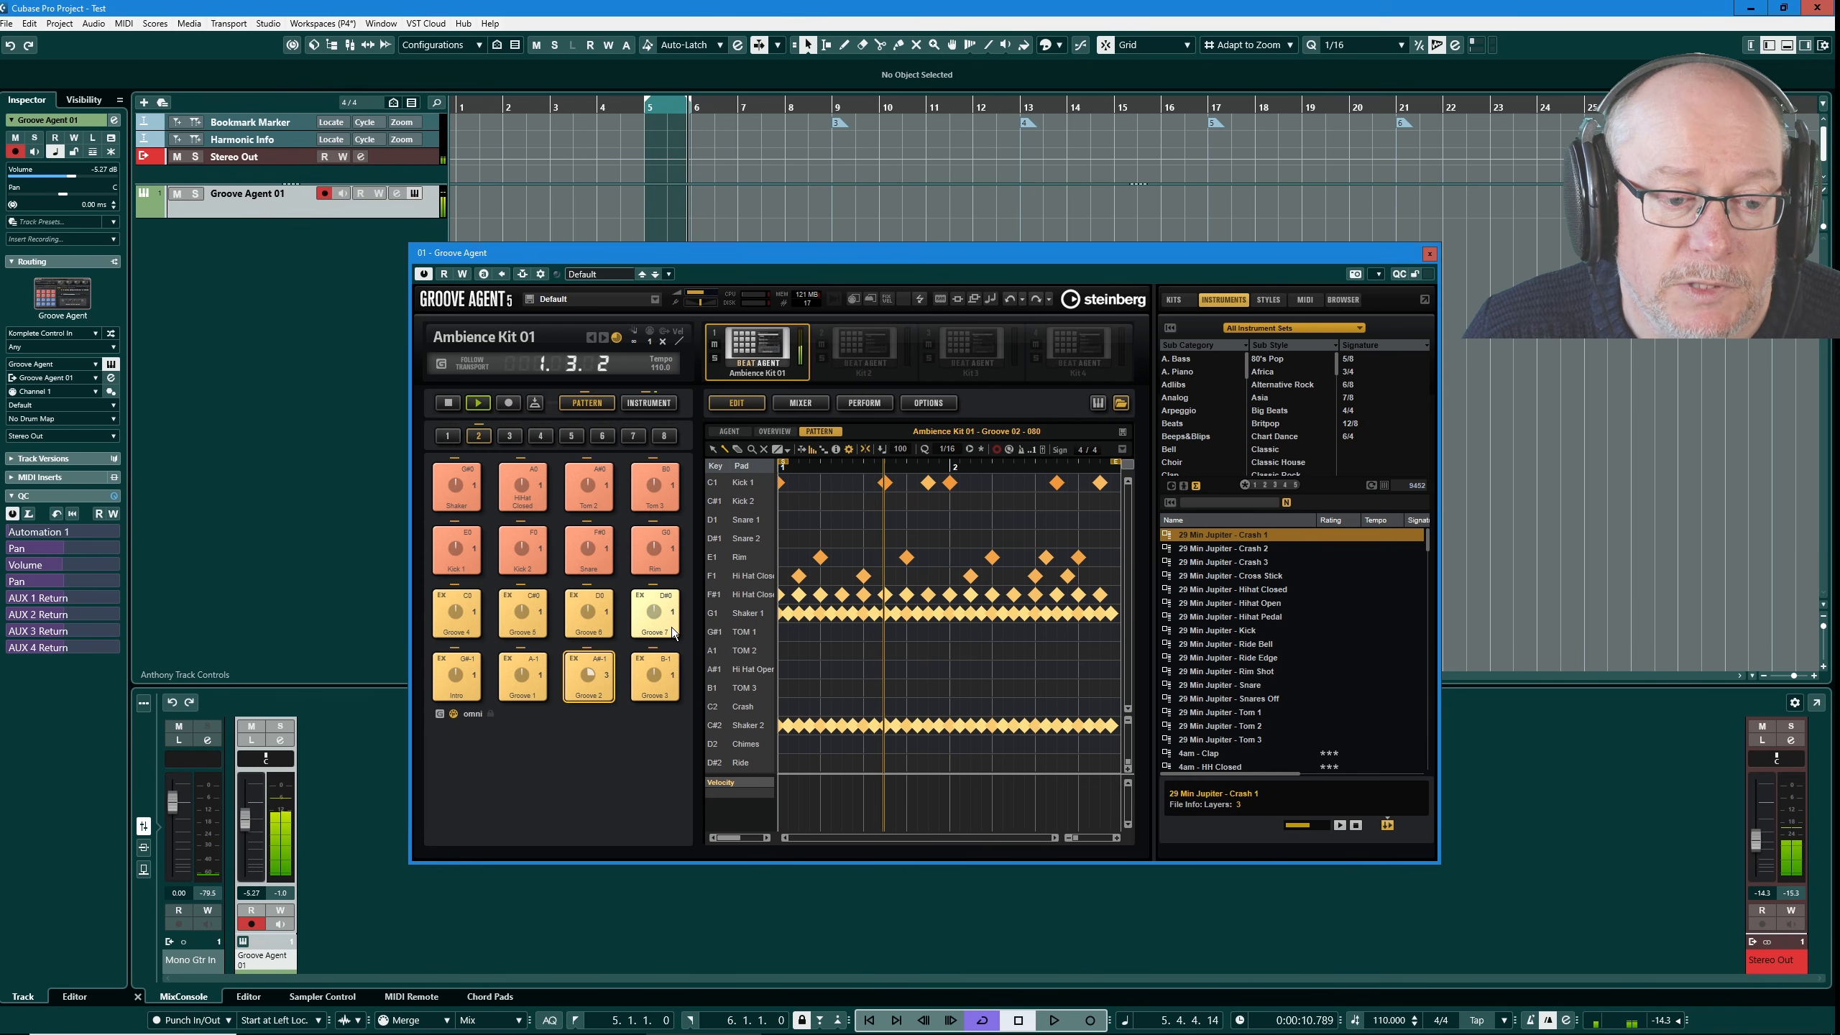
{"action": "left_click", "coordinate": [448, 403]}
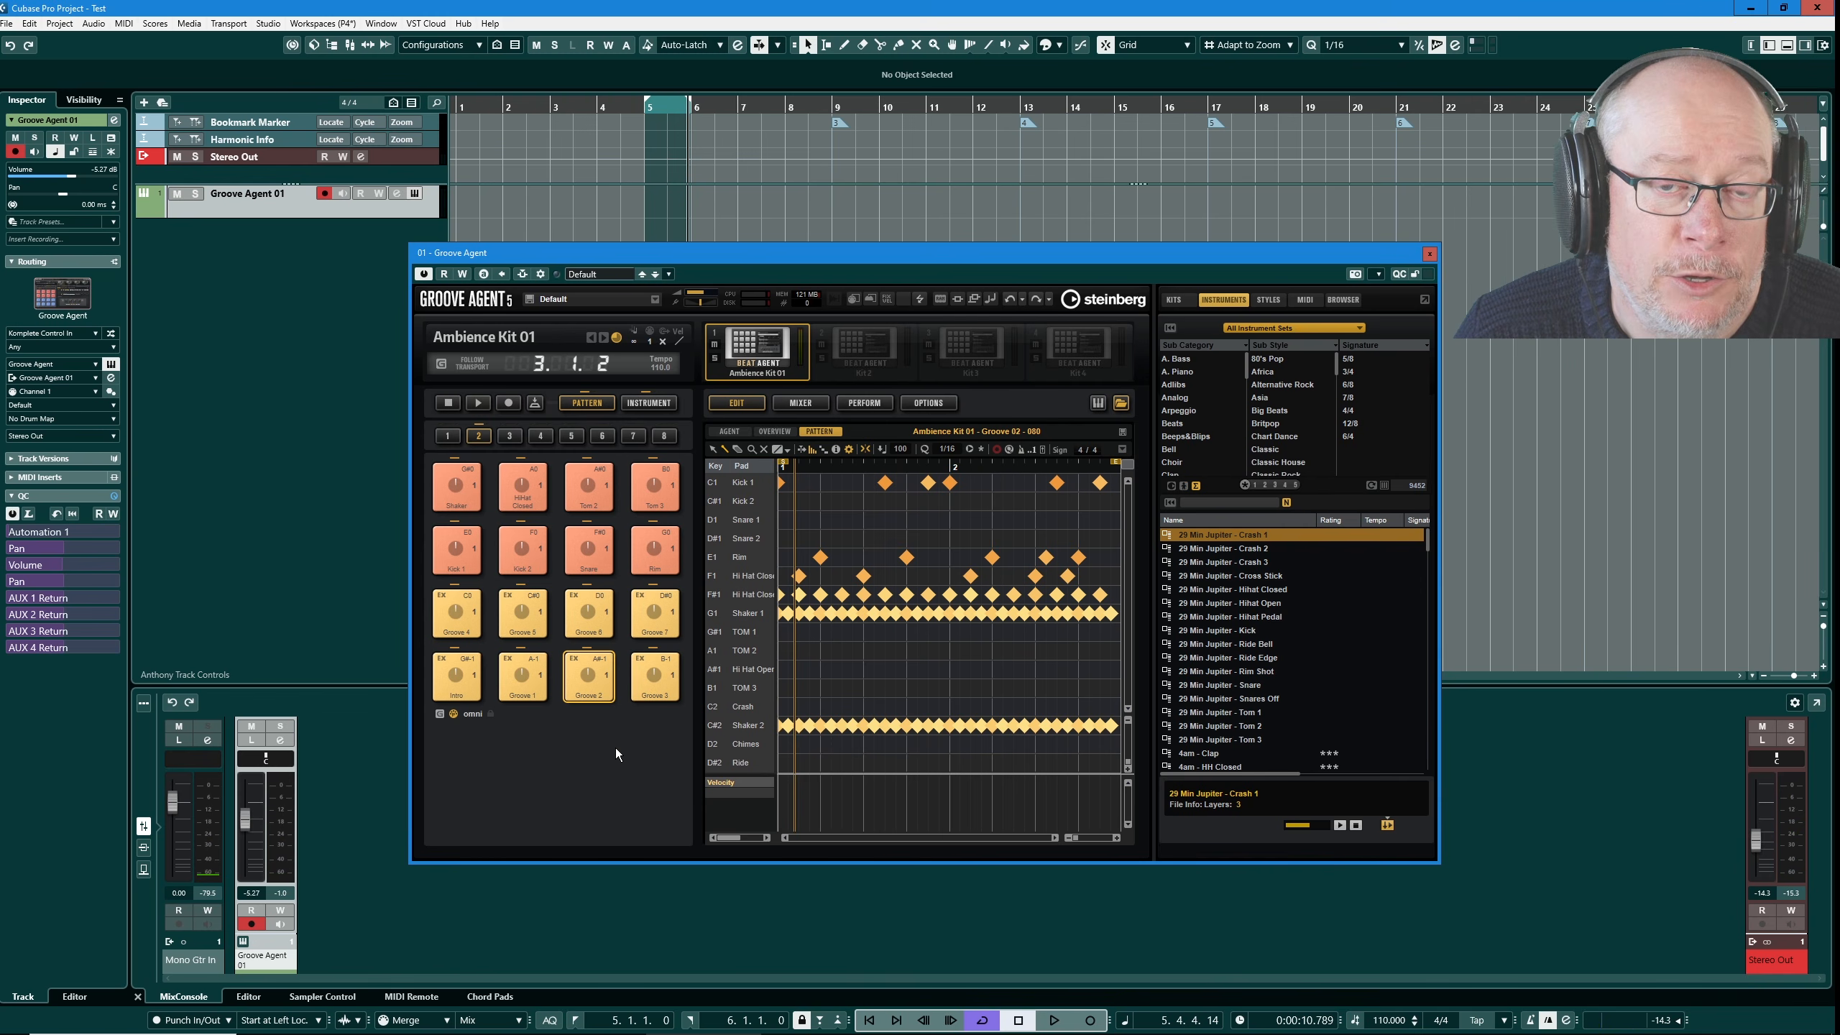
- Switch to the kit's instrument pads and audition Snare 1, Shaker 1, Tom 3 and Hi Hat Open
{"action": "left_click", "coordinate": [648, 403]}
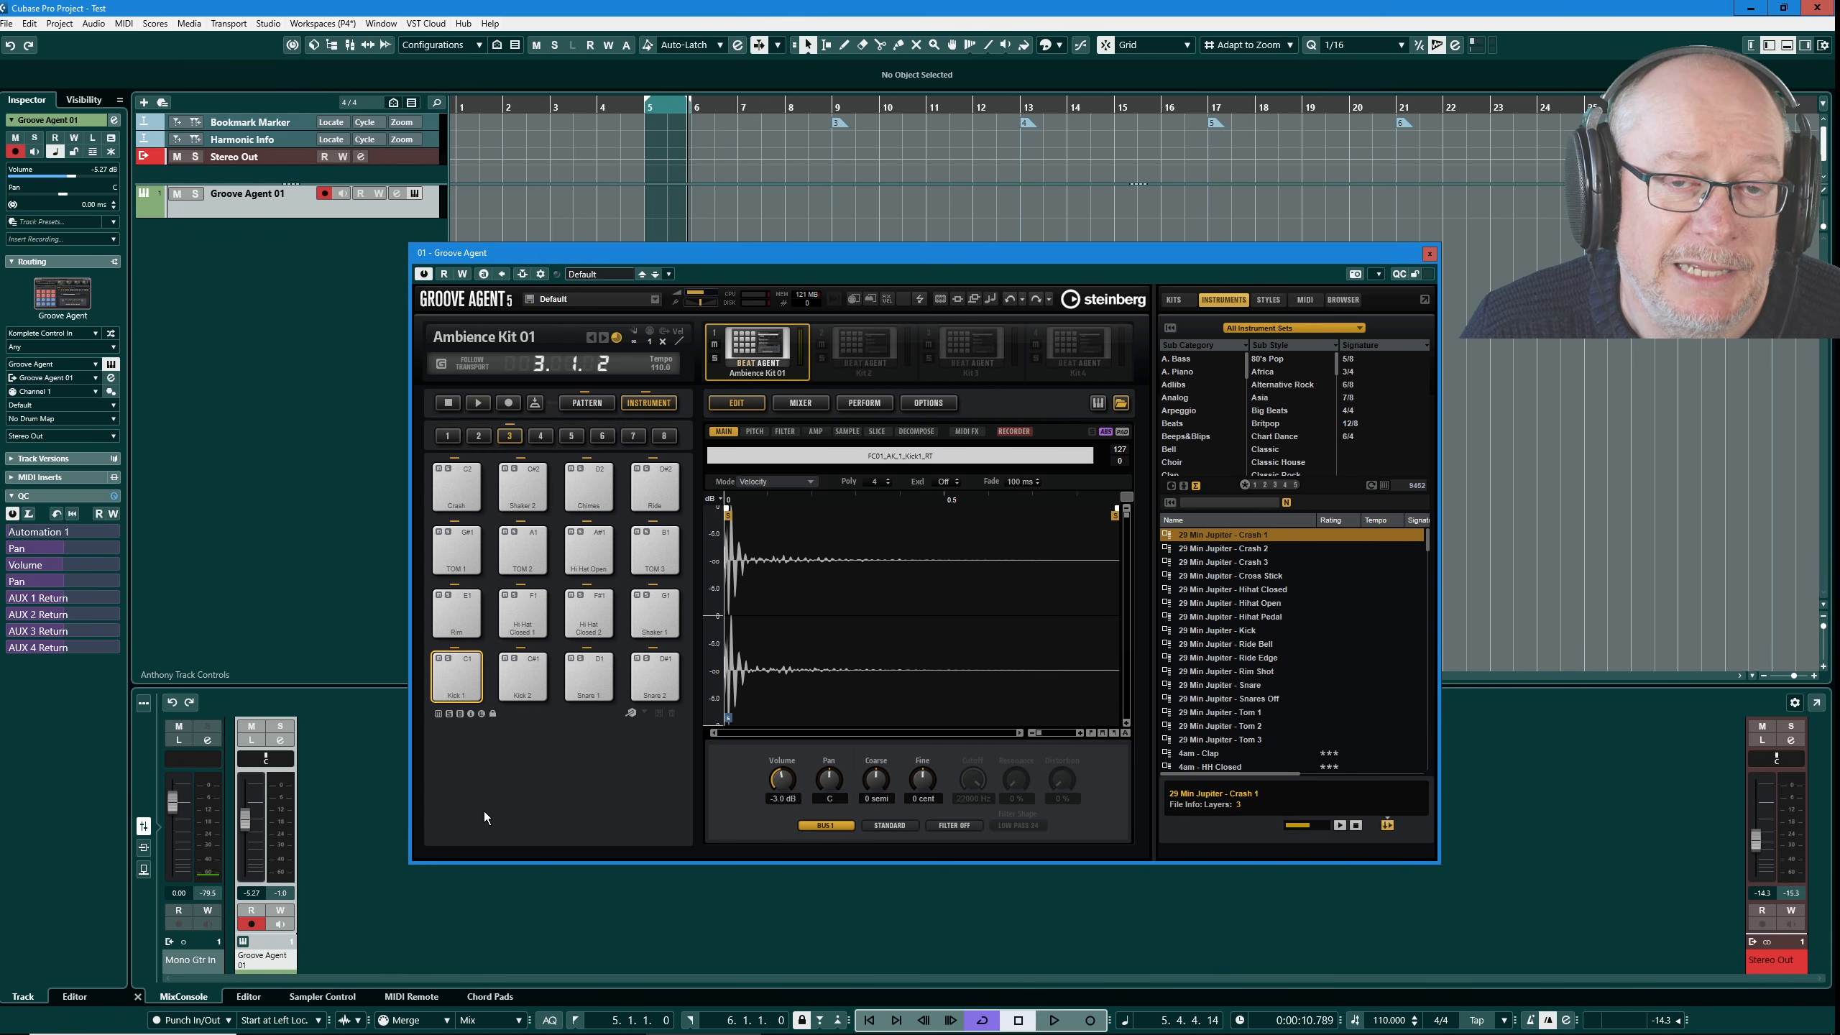
{"action": "left_click", "coordinate": [588, 675]}
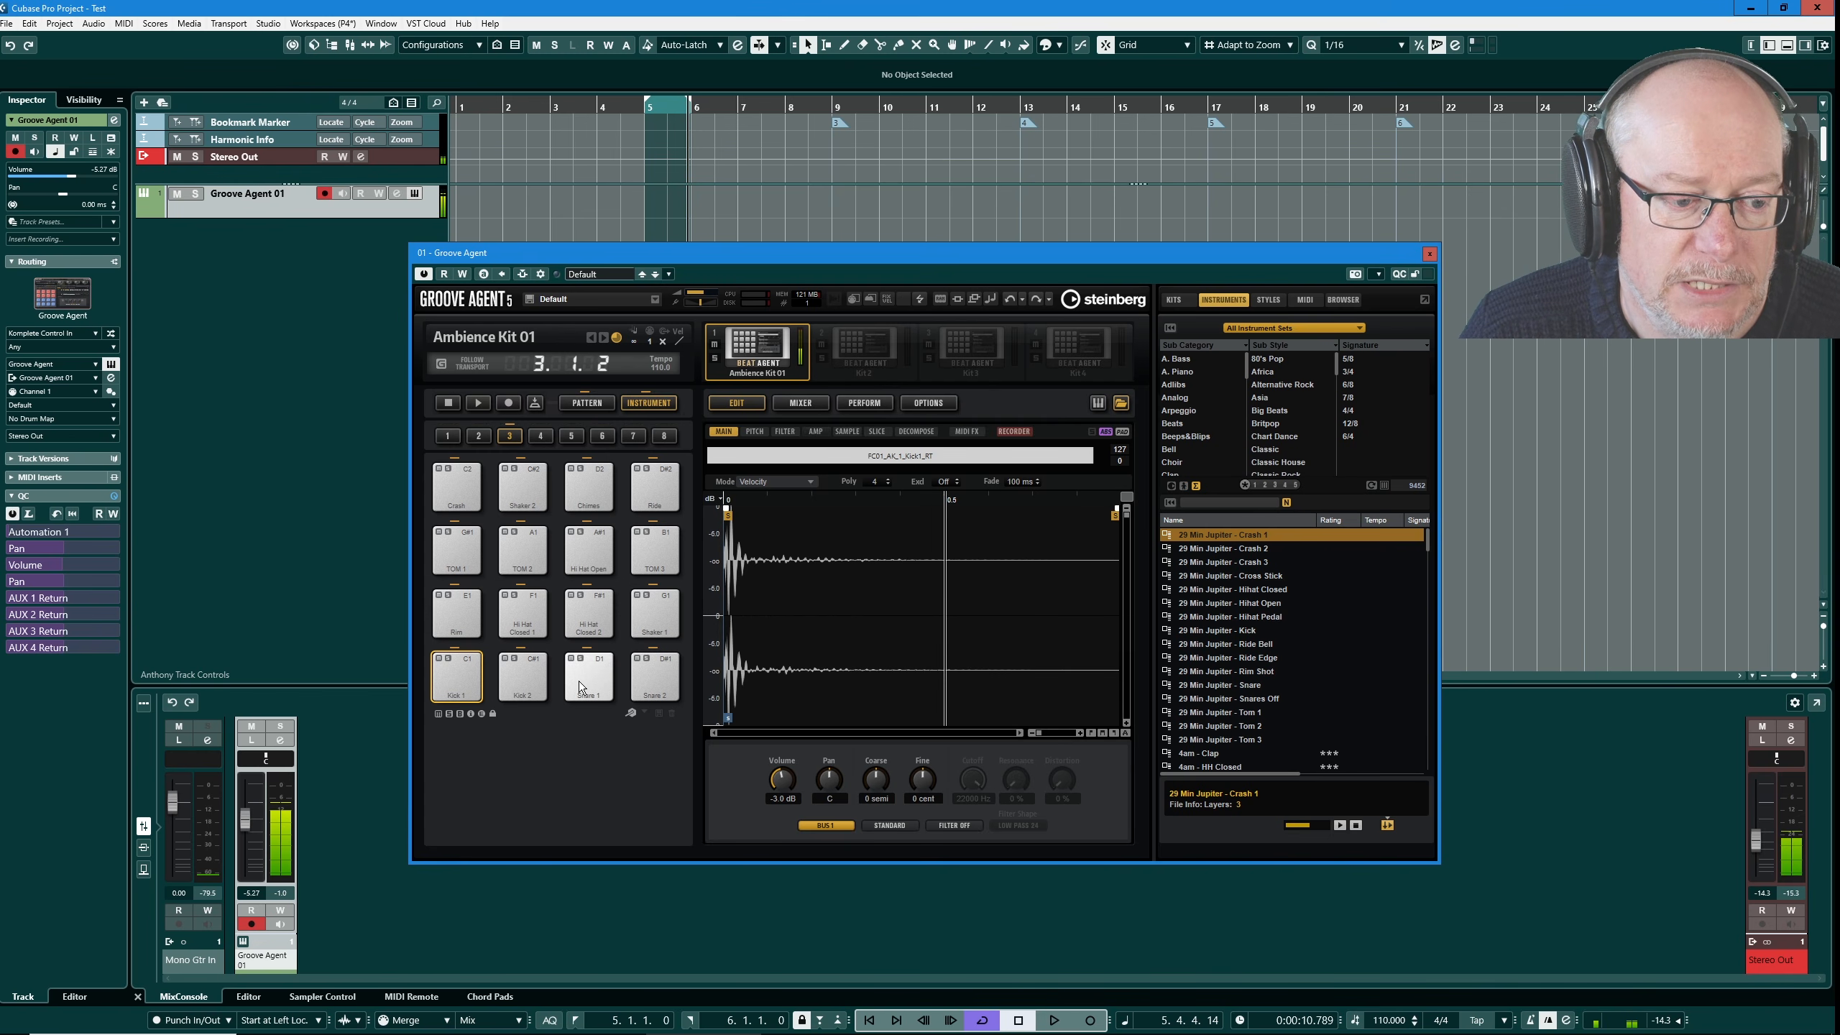
{"action": "left_click", "coordinate": [655, 615]}
{"action": "left_click", "coordinate": [655, 551]}
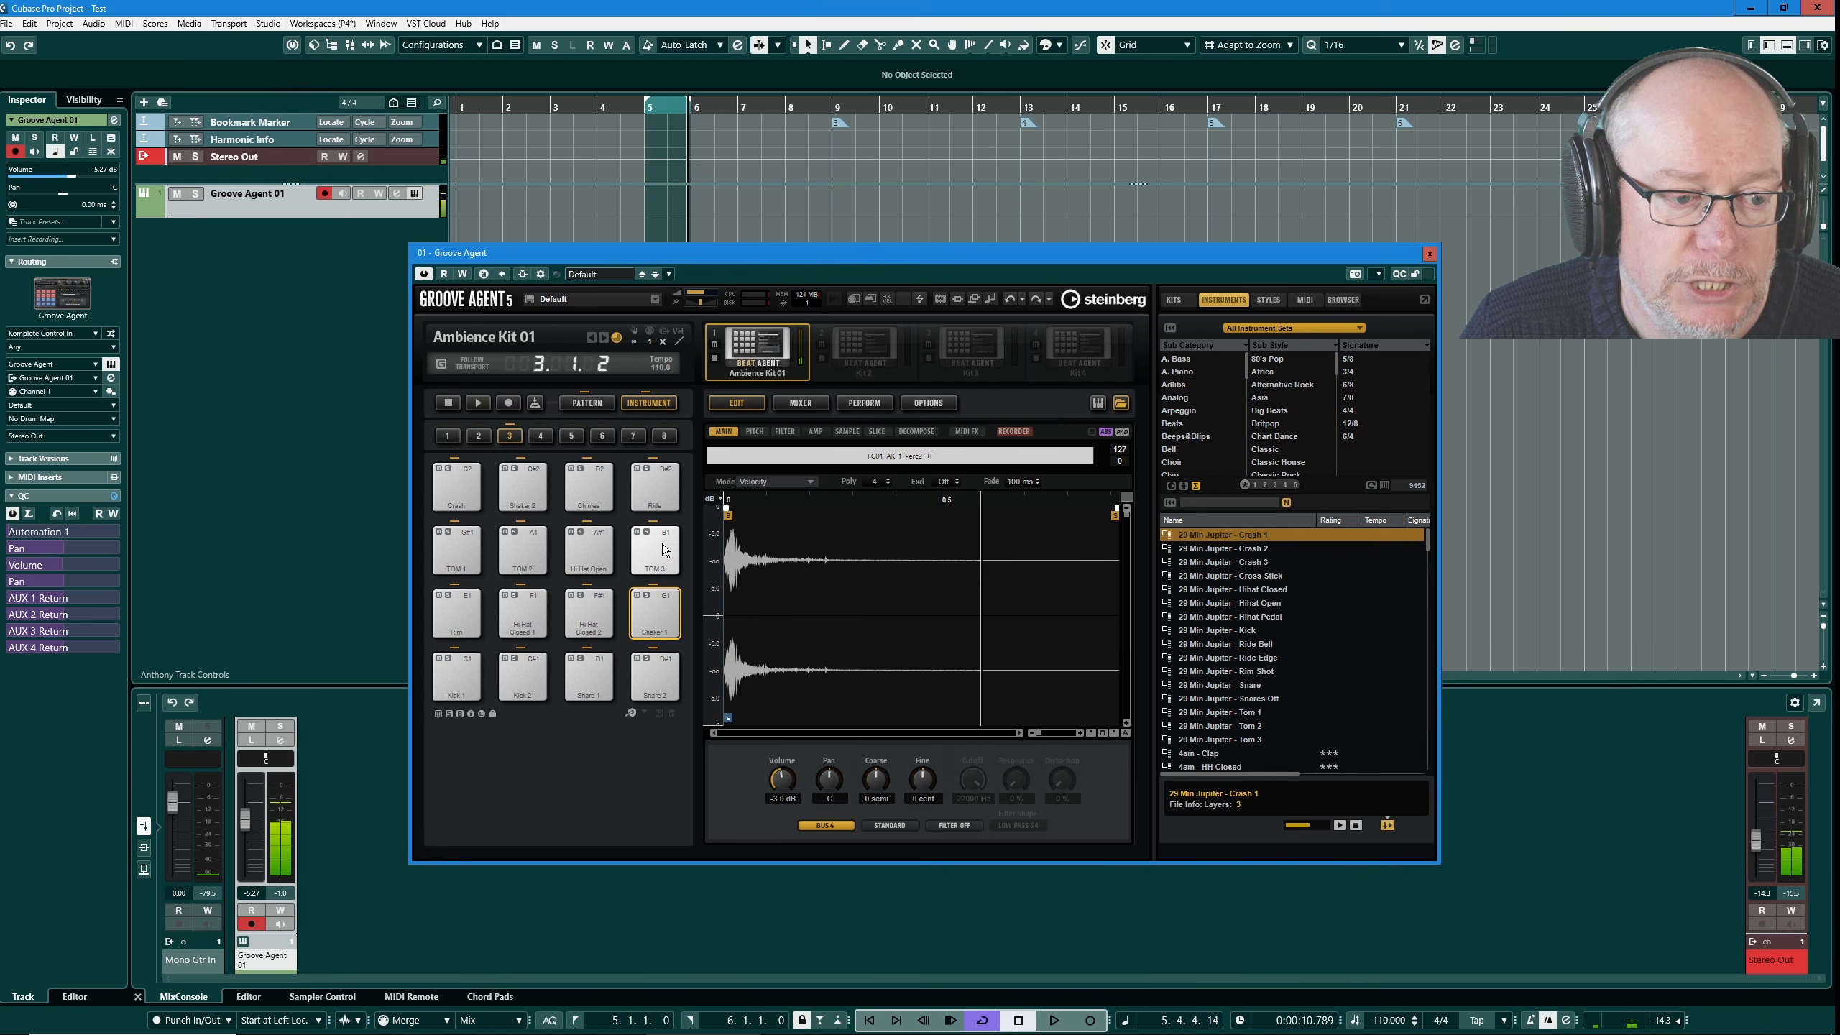
{"action": "left_click", "coordinate": [592, 548]}
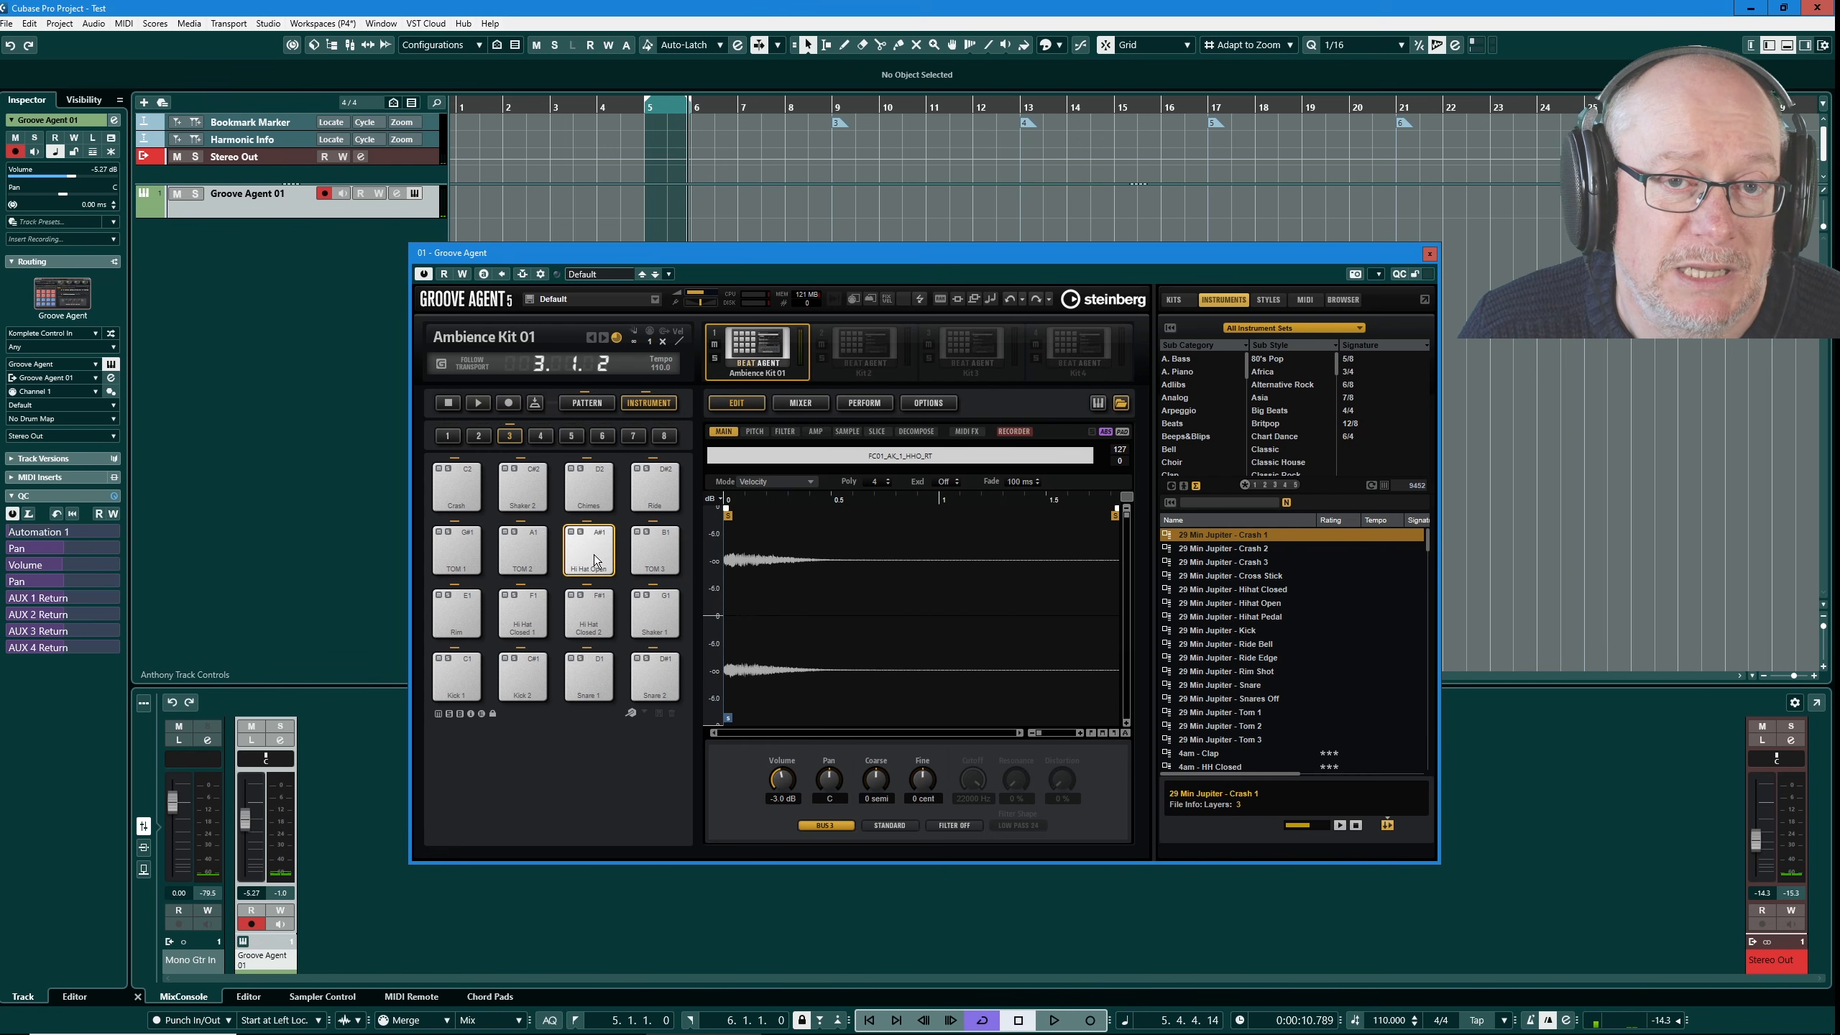
- Compare the pattern pads with the instrument pads, and view the pitch and filter settings of the Hi Hat Open sound
{"action": "left_click", "coordinate": [588, 403]}
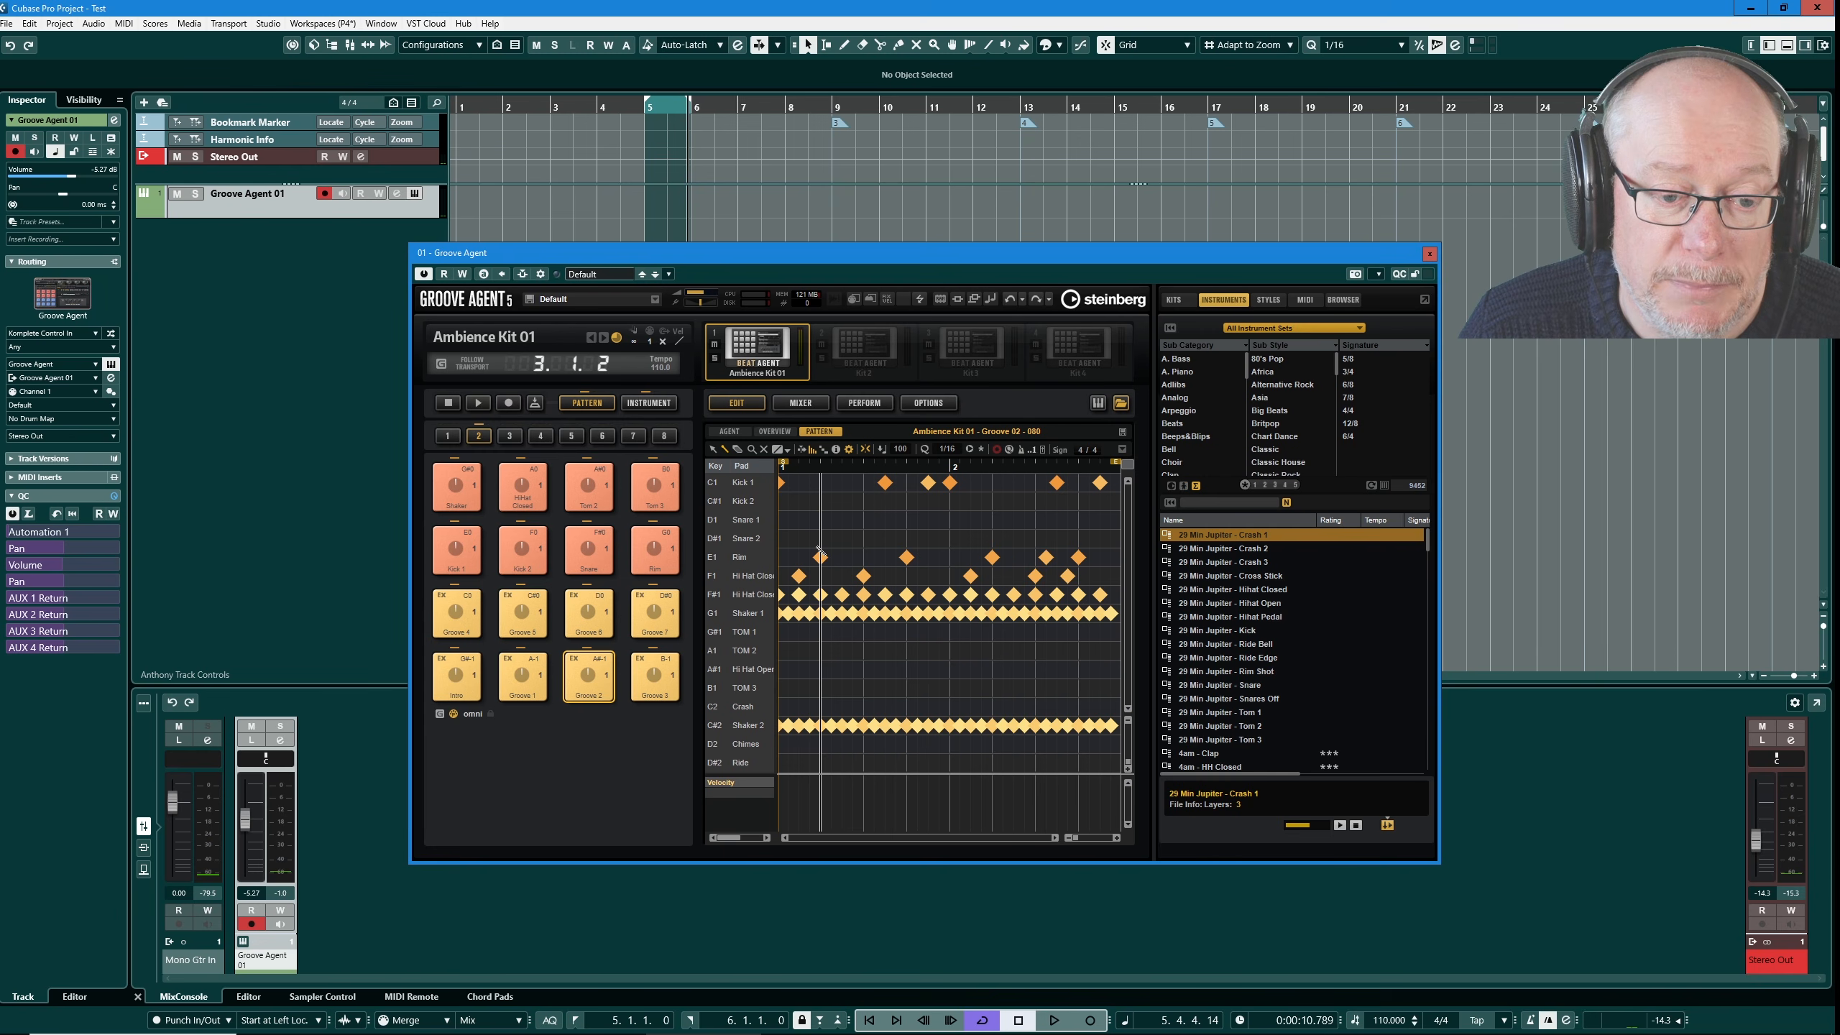
{"action": "left_click", "coordinate": [655, 405]}
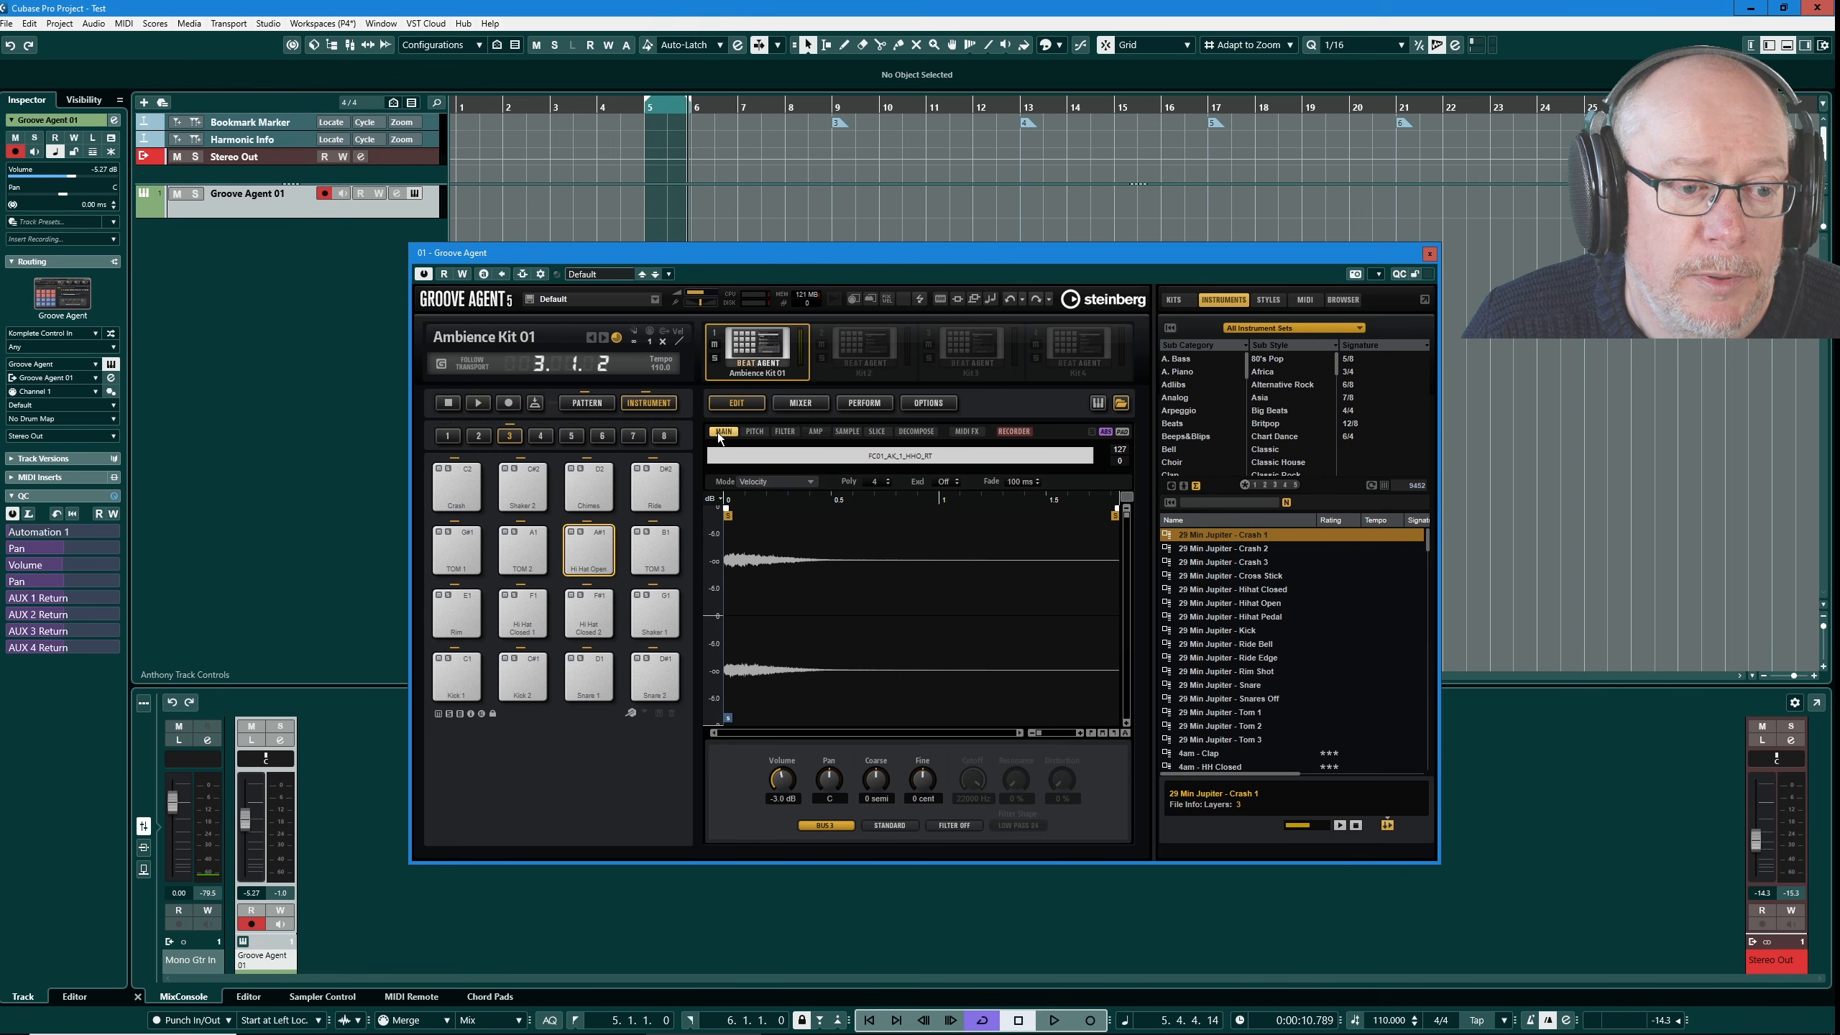
{"action": "left_click", "coordinate": [755, 433]}
{"action": "left_click", "coordinate": [780, 432]}
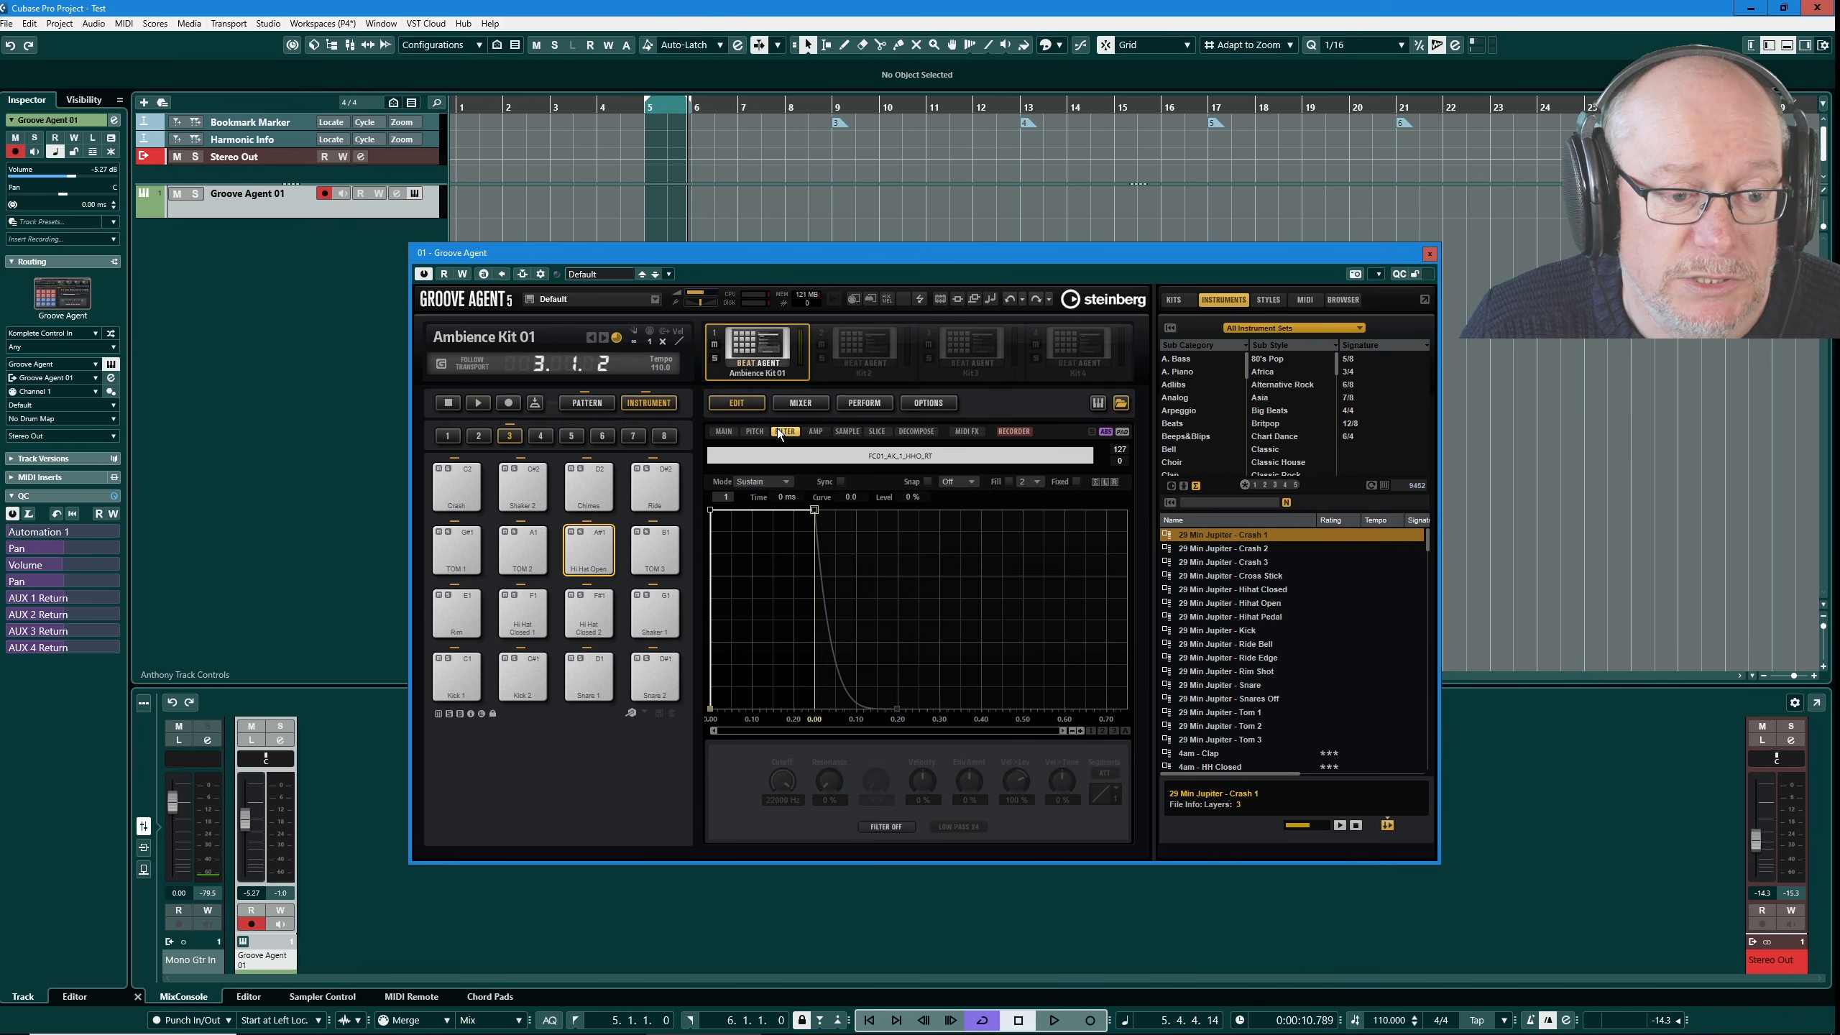
- View the sample and main settings of the Hi Hat Open sound, and compare the instrument pads with the pattern pads
{"action": "left_click", "coordinate": [843, 431]}
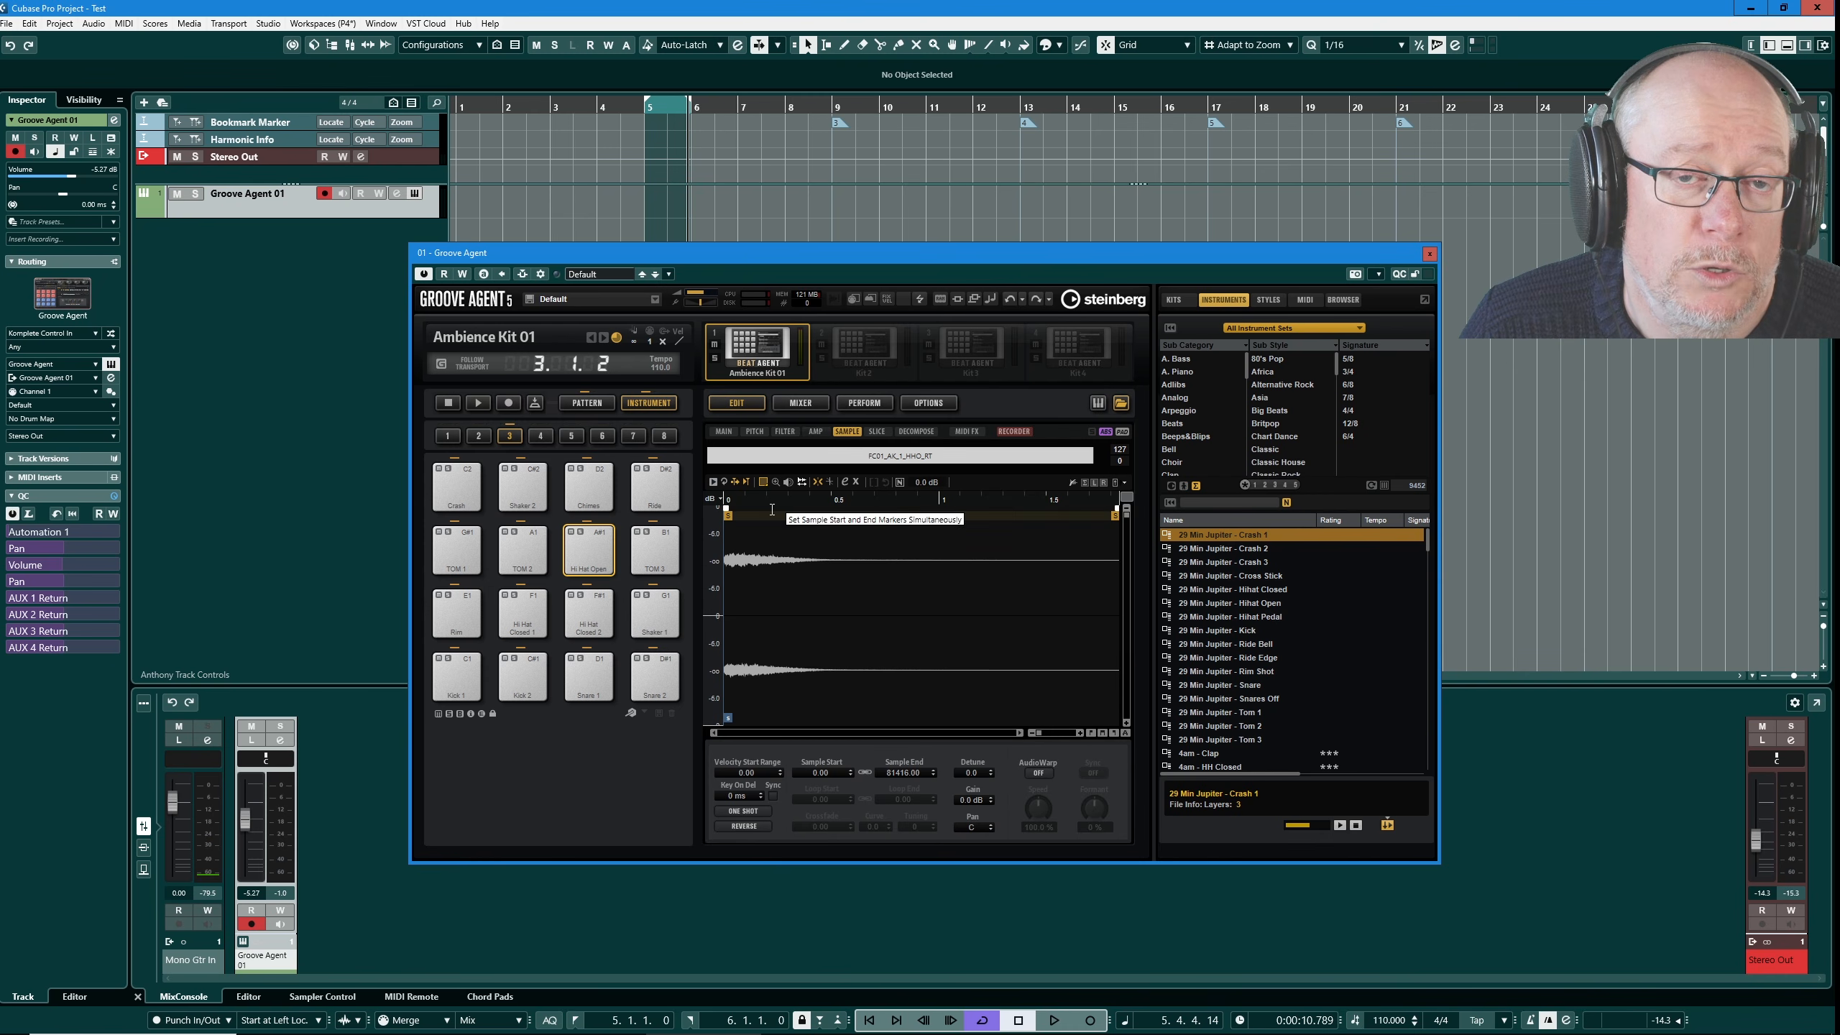
{"action": "left_click", "coordinate": [723, 431]}
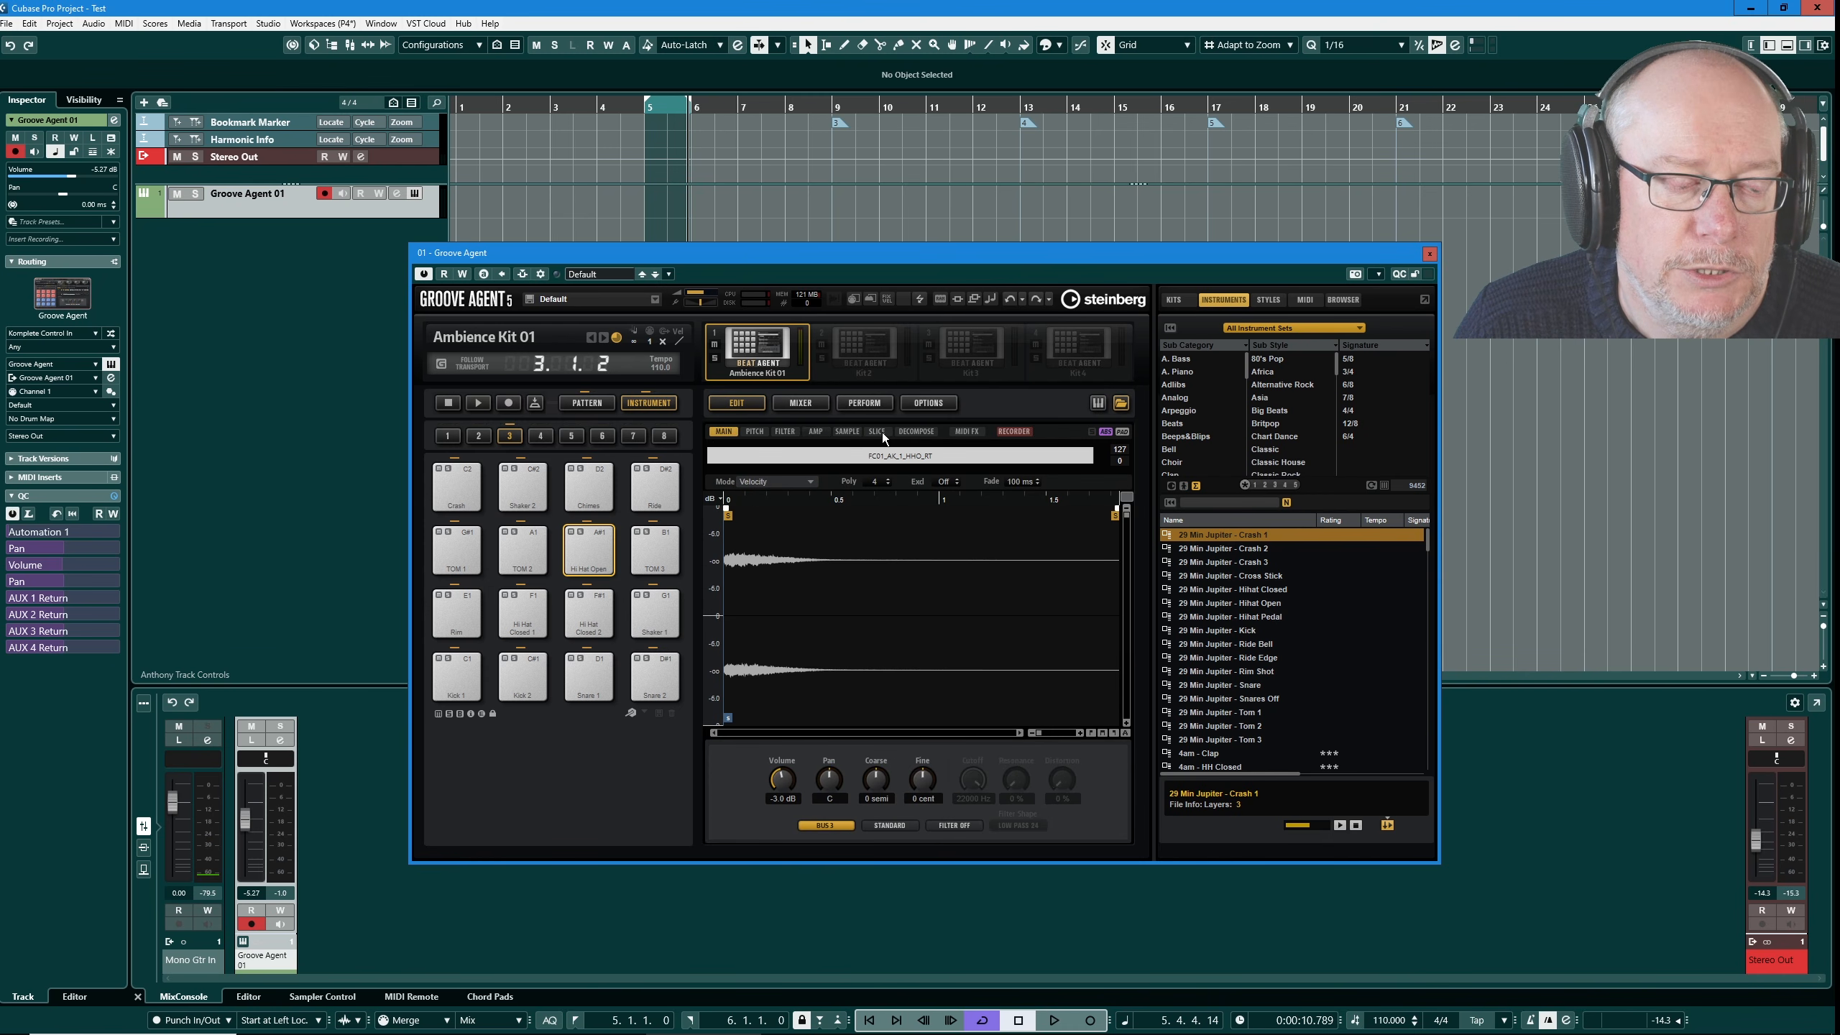
{"action": "left_click", "coordinate": [586, 403]}
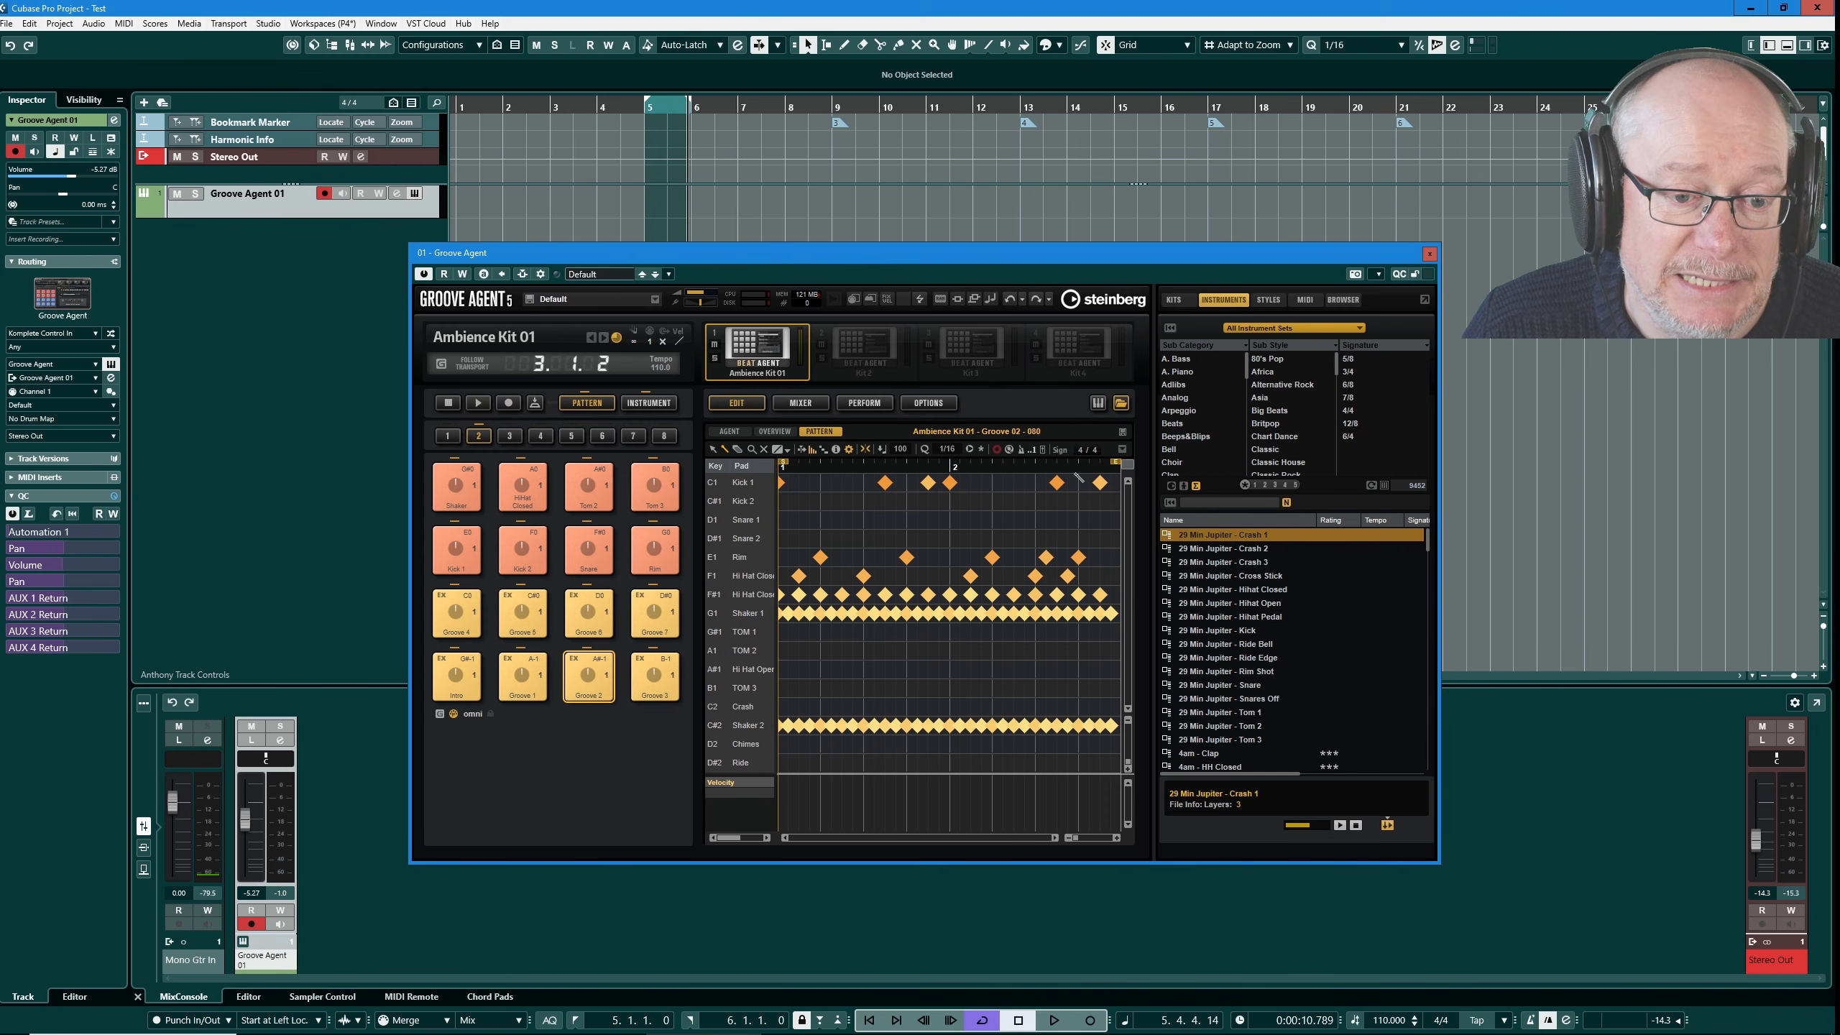
{"action": "left_click", "coordinate": [655, 403]}
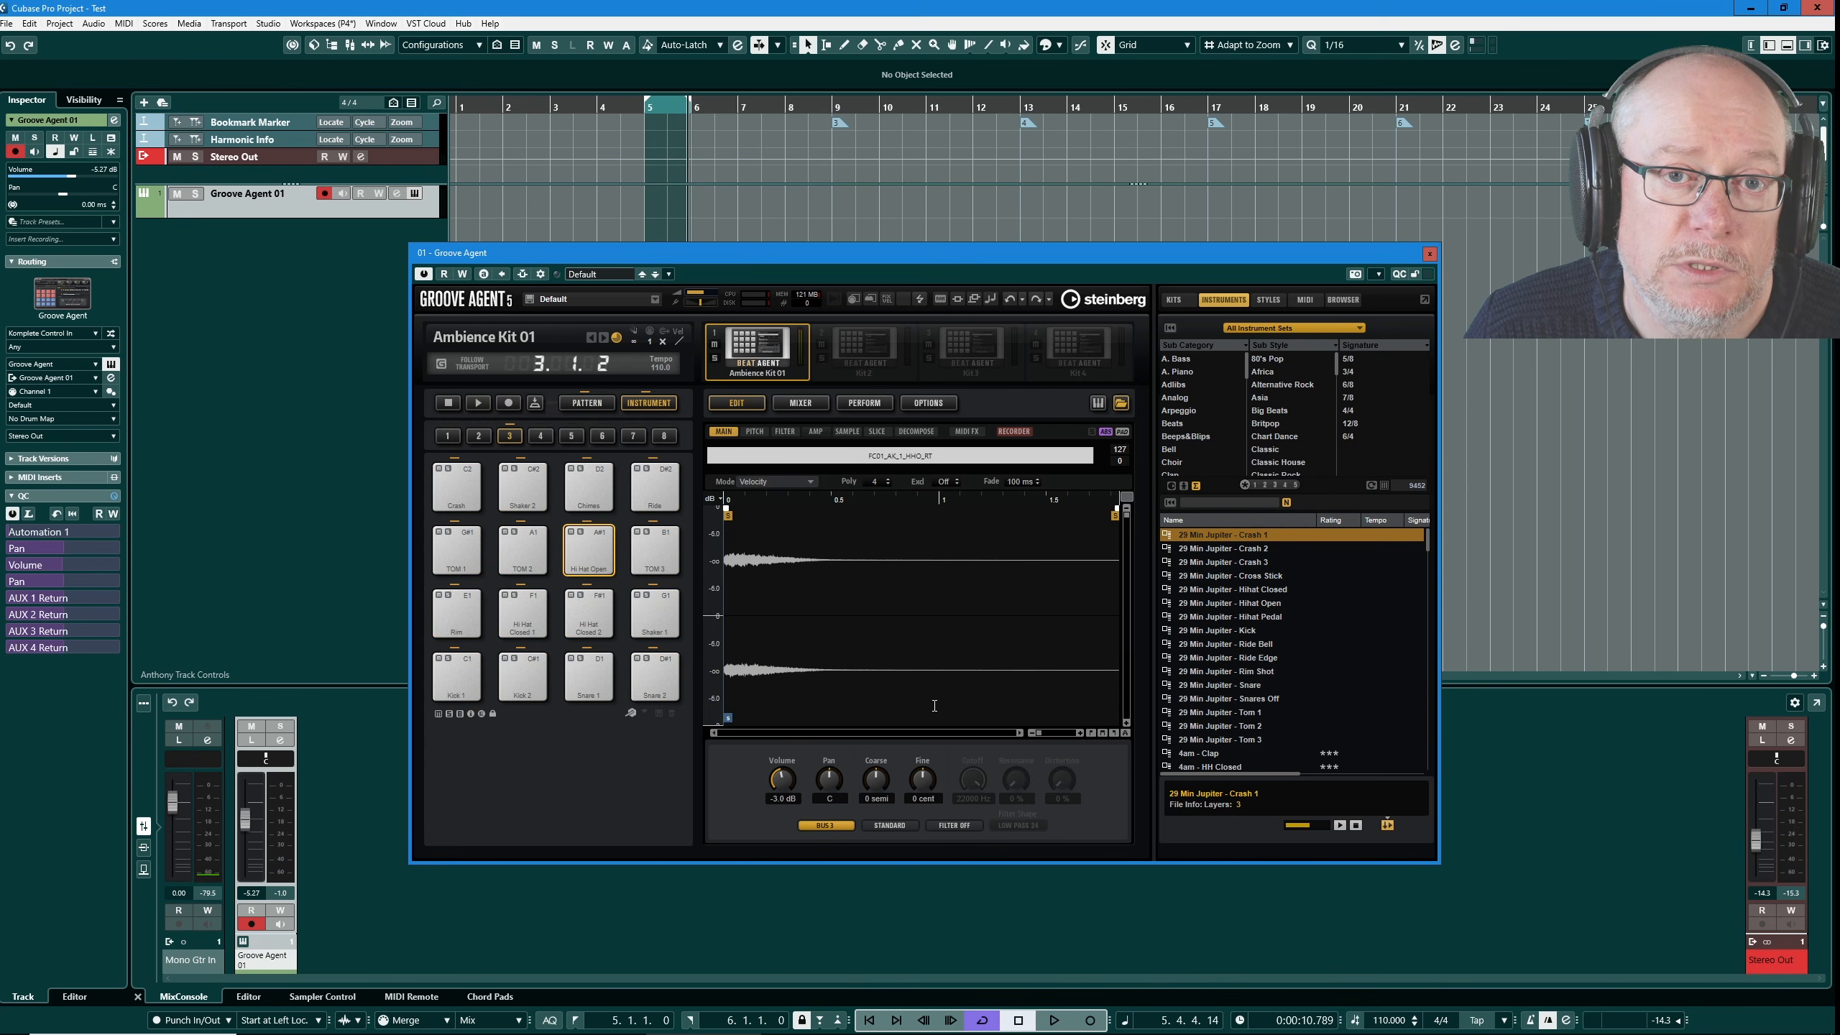
{"action": "left_click", "coordinate": [587, 403]}
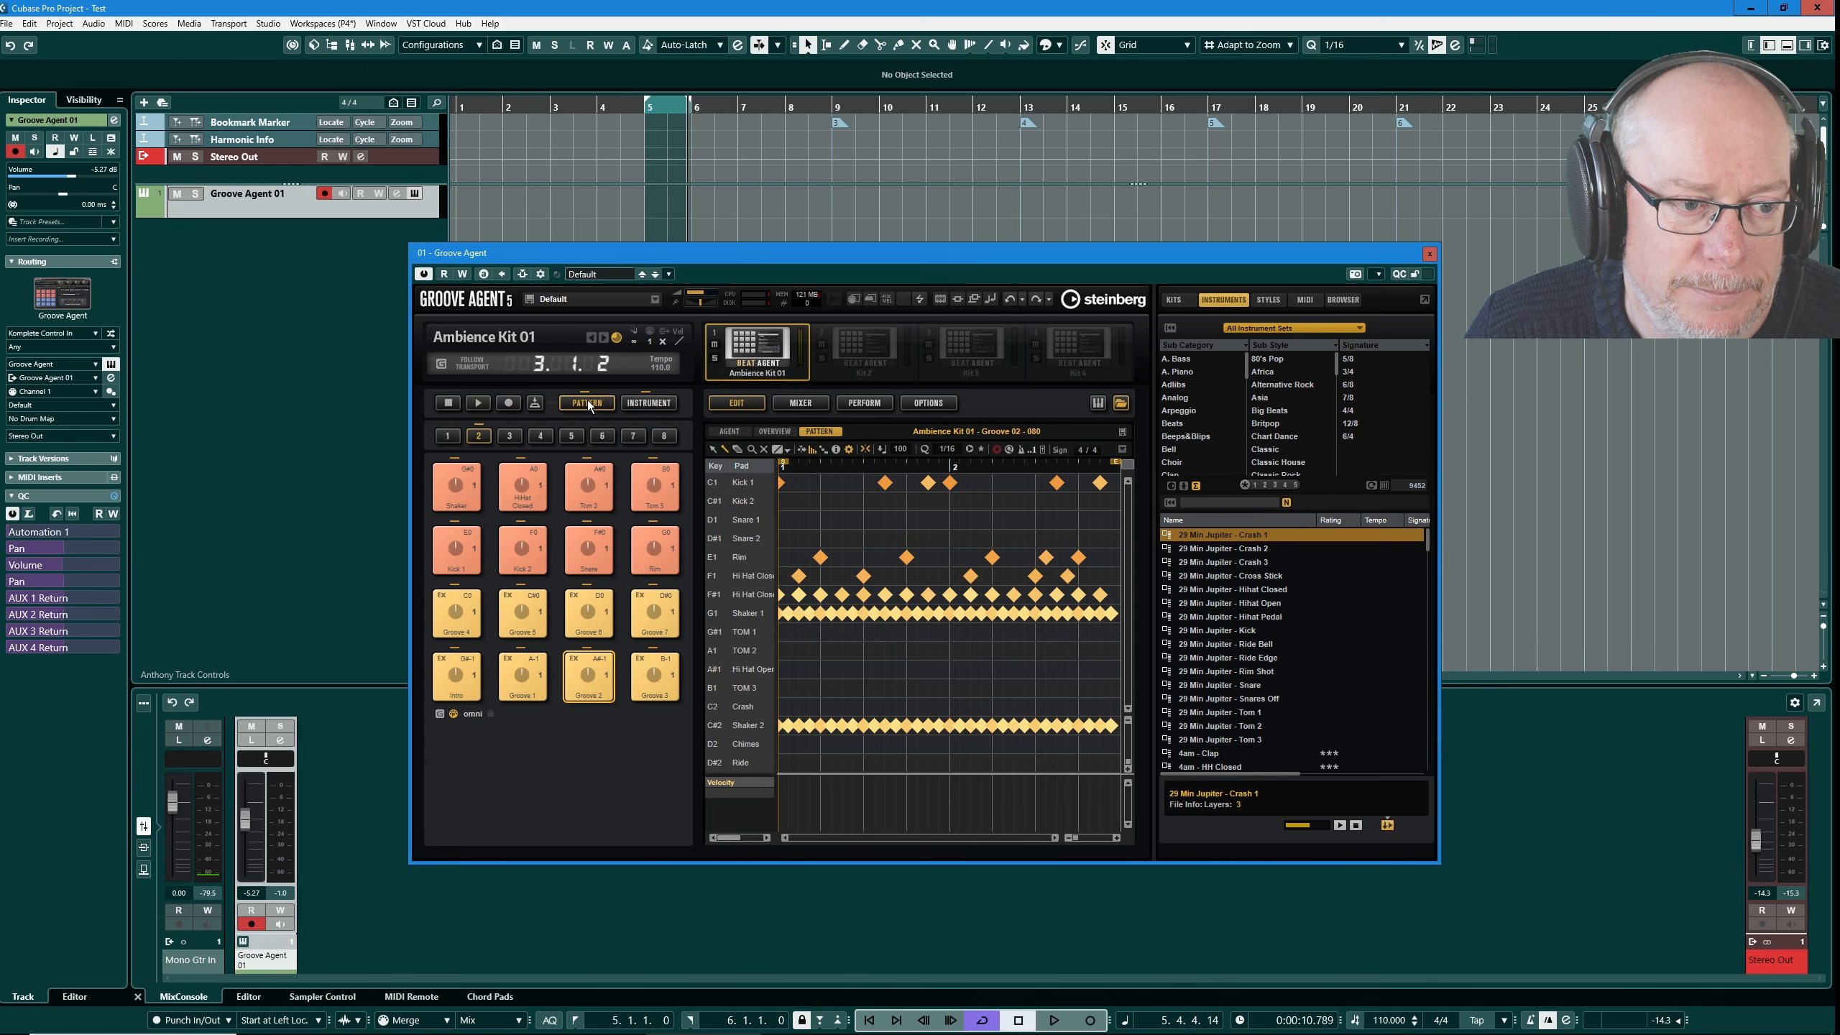
- Load Chill Out Kit 01 with its patterns into the first agent slot, and audition its Groove 7 pattern
{"action": "right_click", "coordinate": [751, 340]}
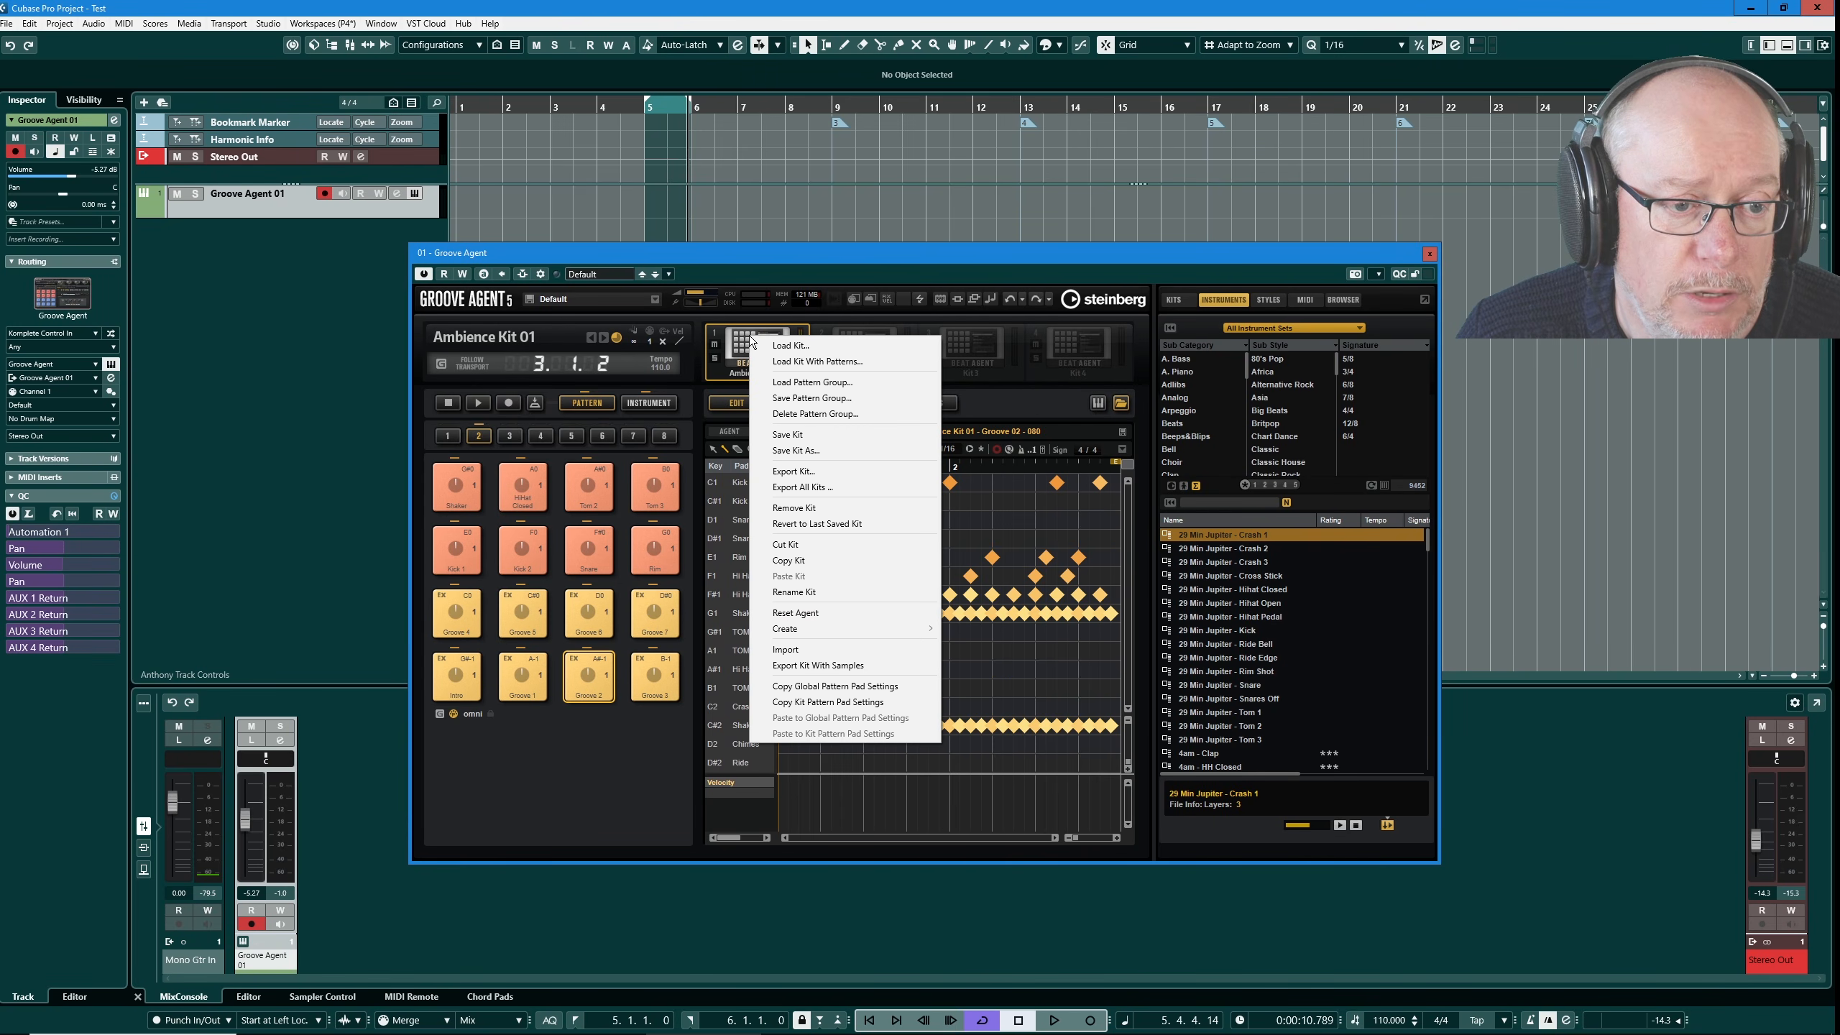
{"action": "left_click", "coordinate": [825, 362]}
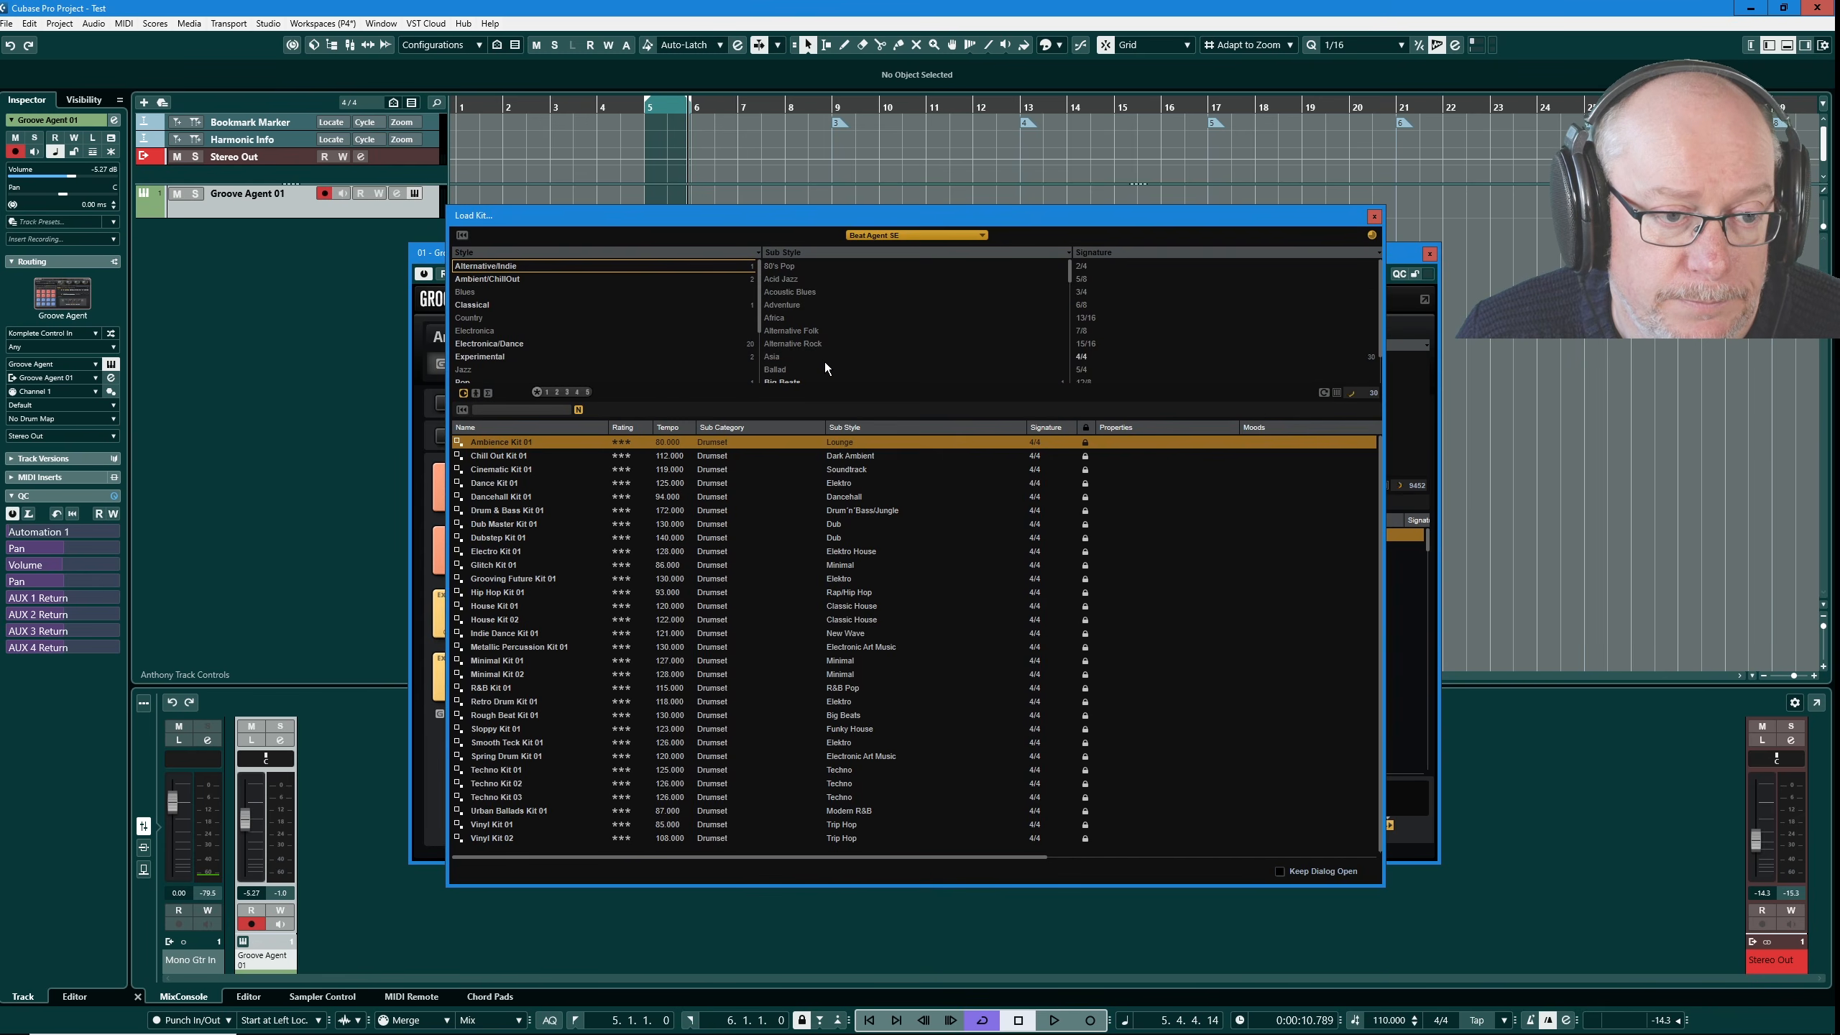
{"action": "double_click", "coordinate": [511, 457]}
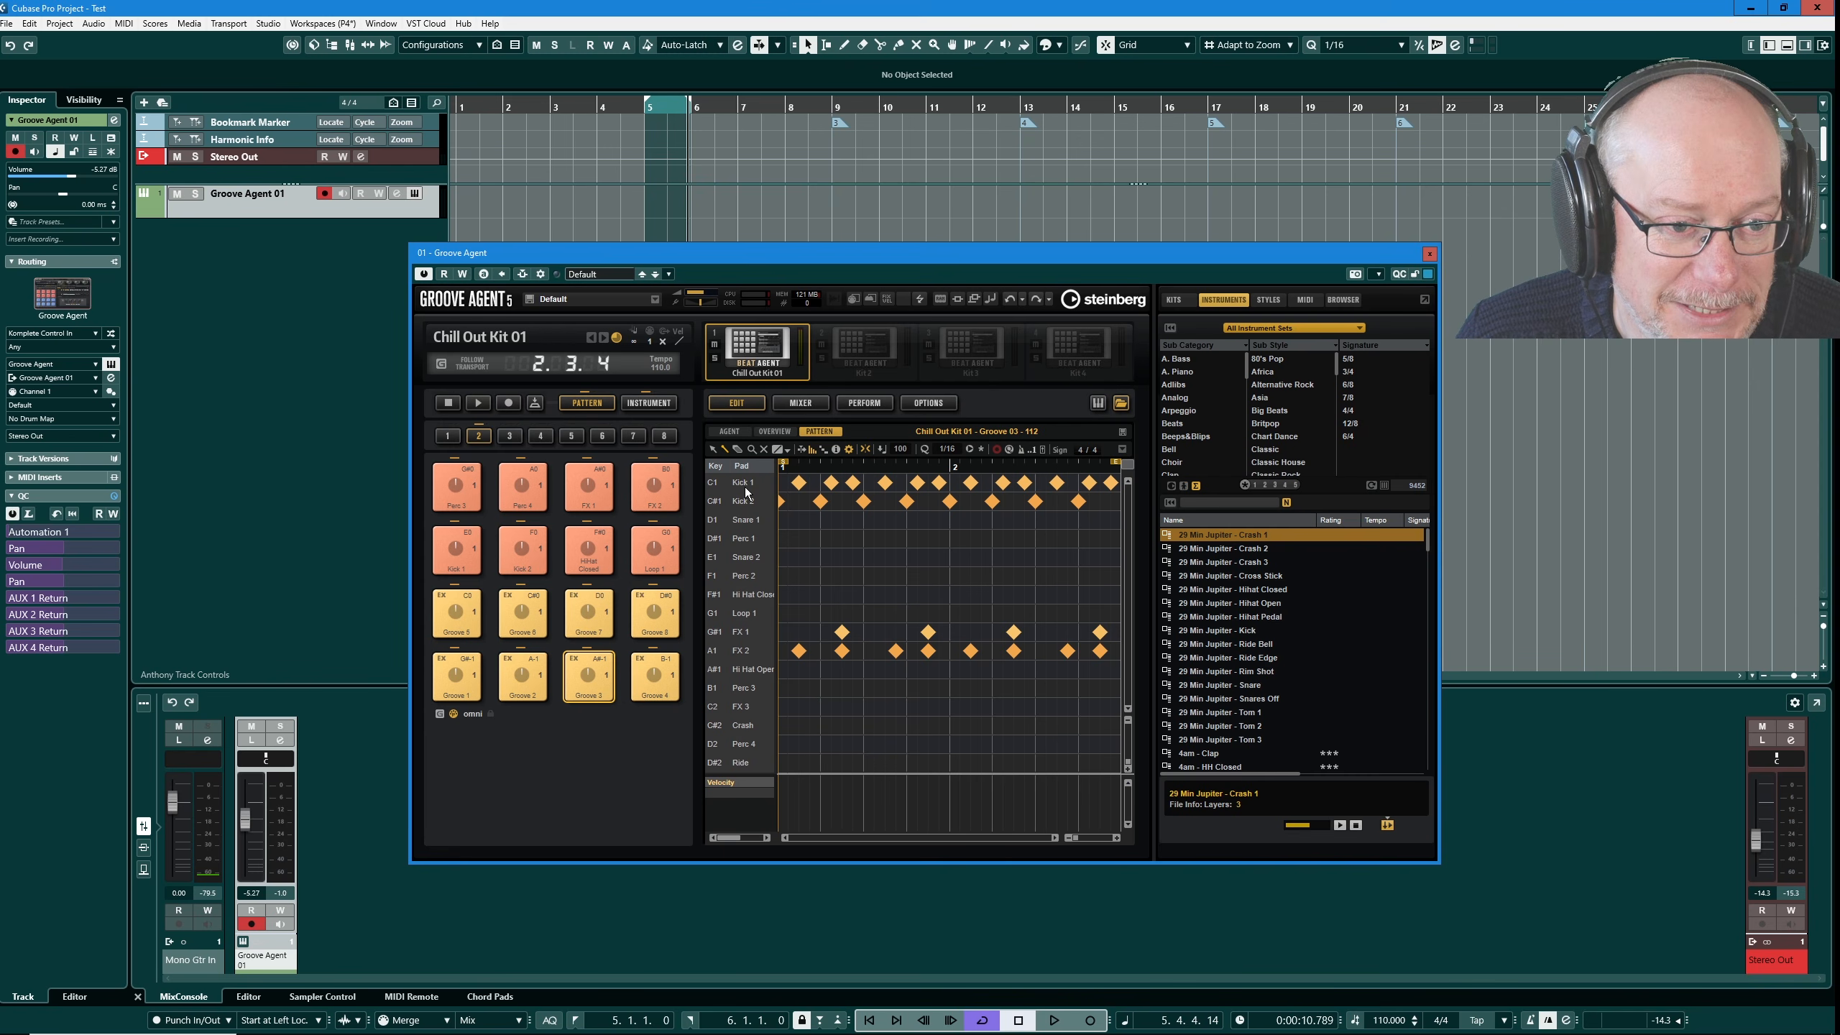
{"action": "left_click", "coordinate": [592, 609]}
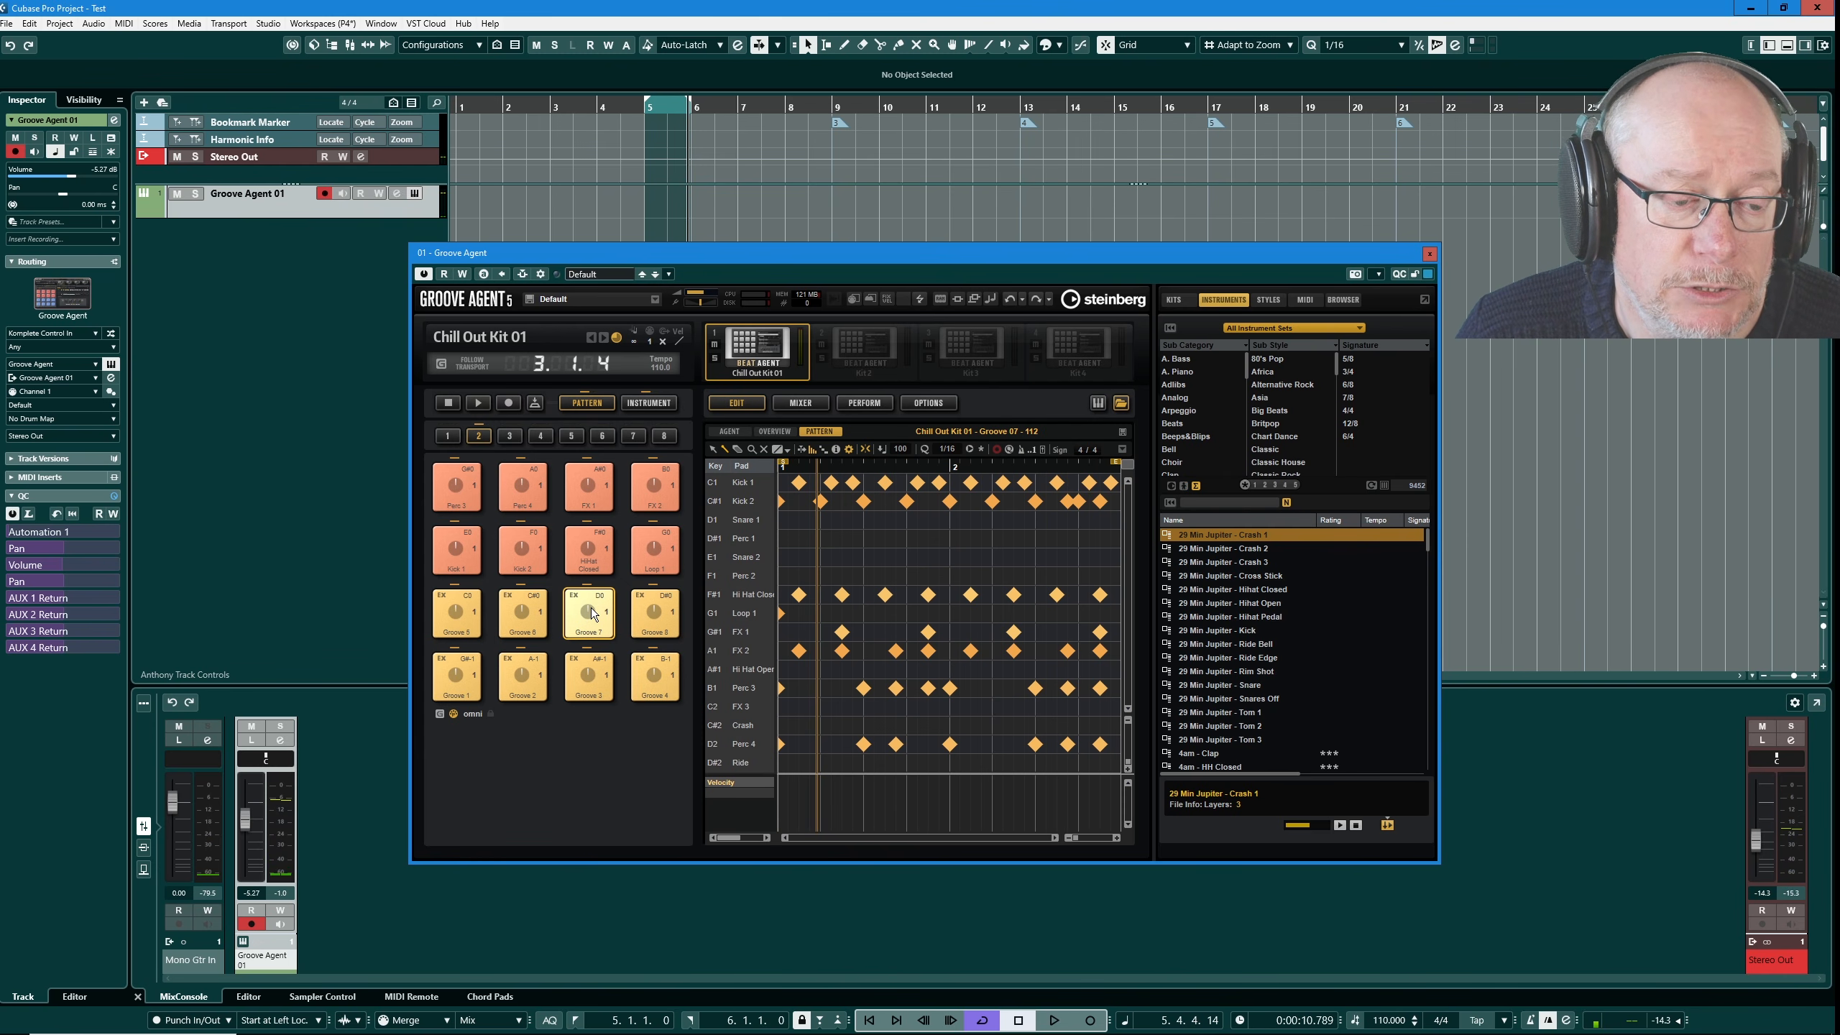
{"action": "left_click", "coordinate": [591, 606]}
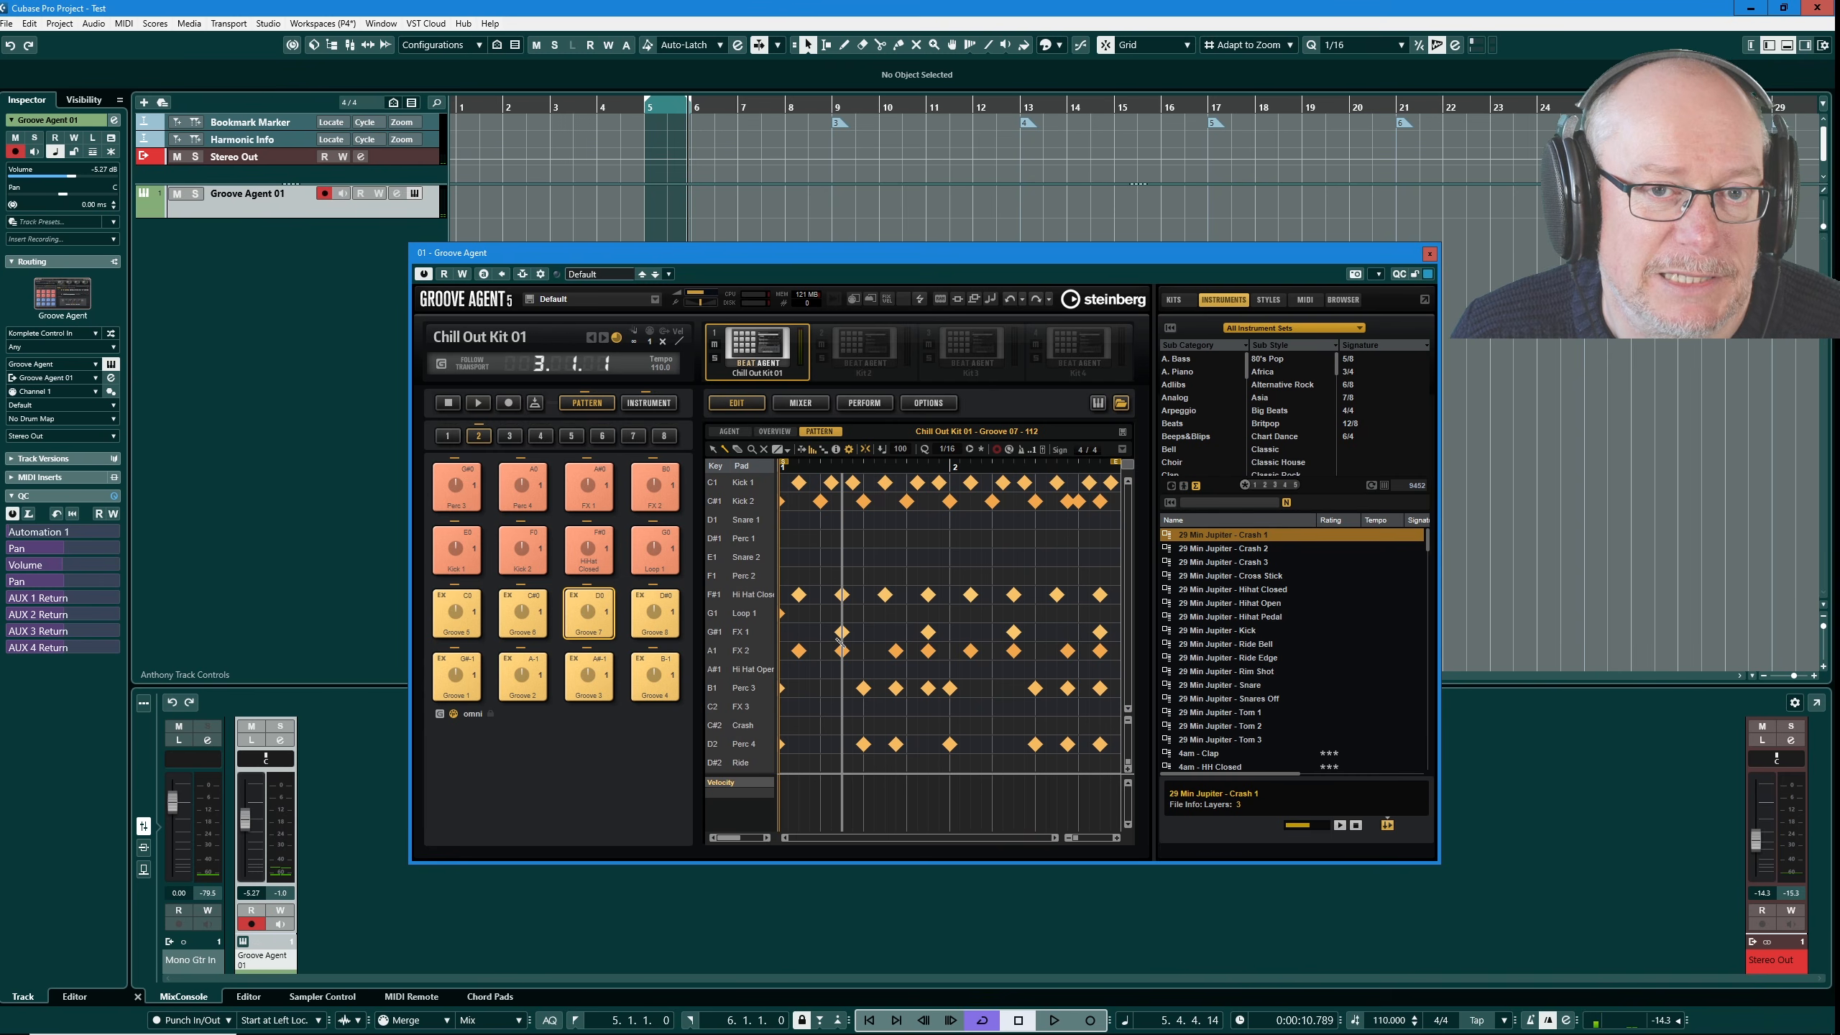
- Erase all four FX 1 notes from the Groove 7 pattern and play the edited pattern
{"action": "left_click", "coordinate": [716, 634]}
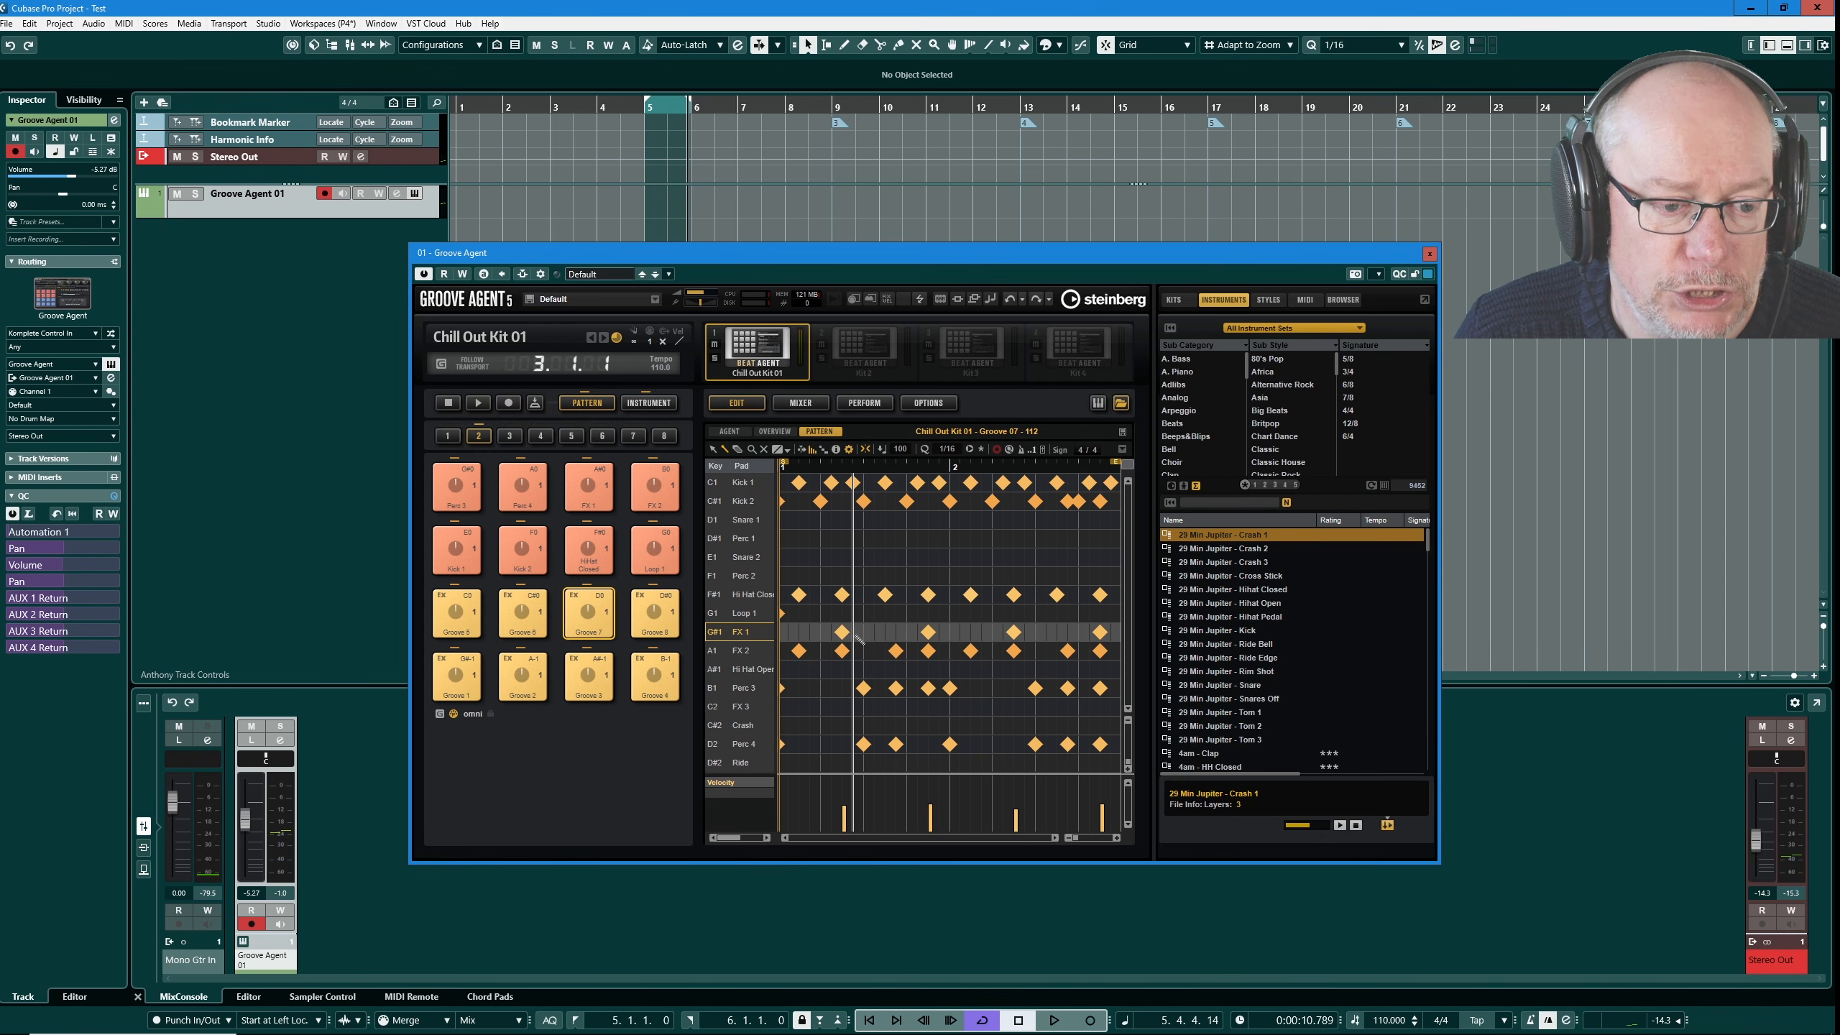
{"action": "left_click", "coordinate": [724, 449]}
{"action": "left_click", "coordinate": [842, 632]}
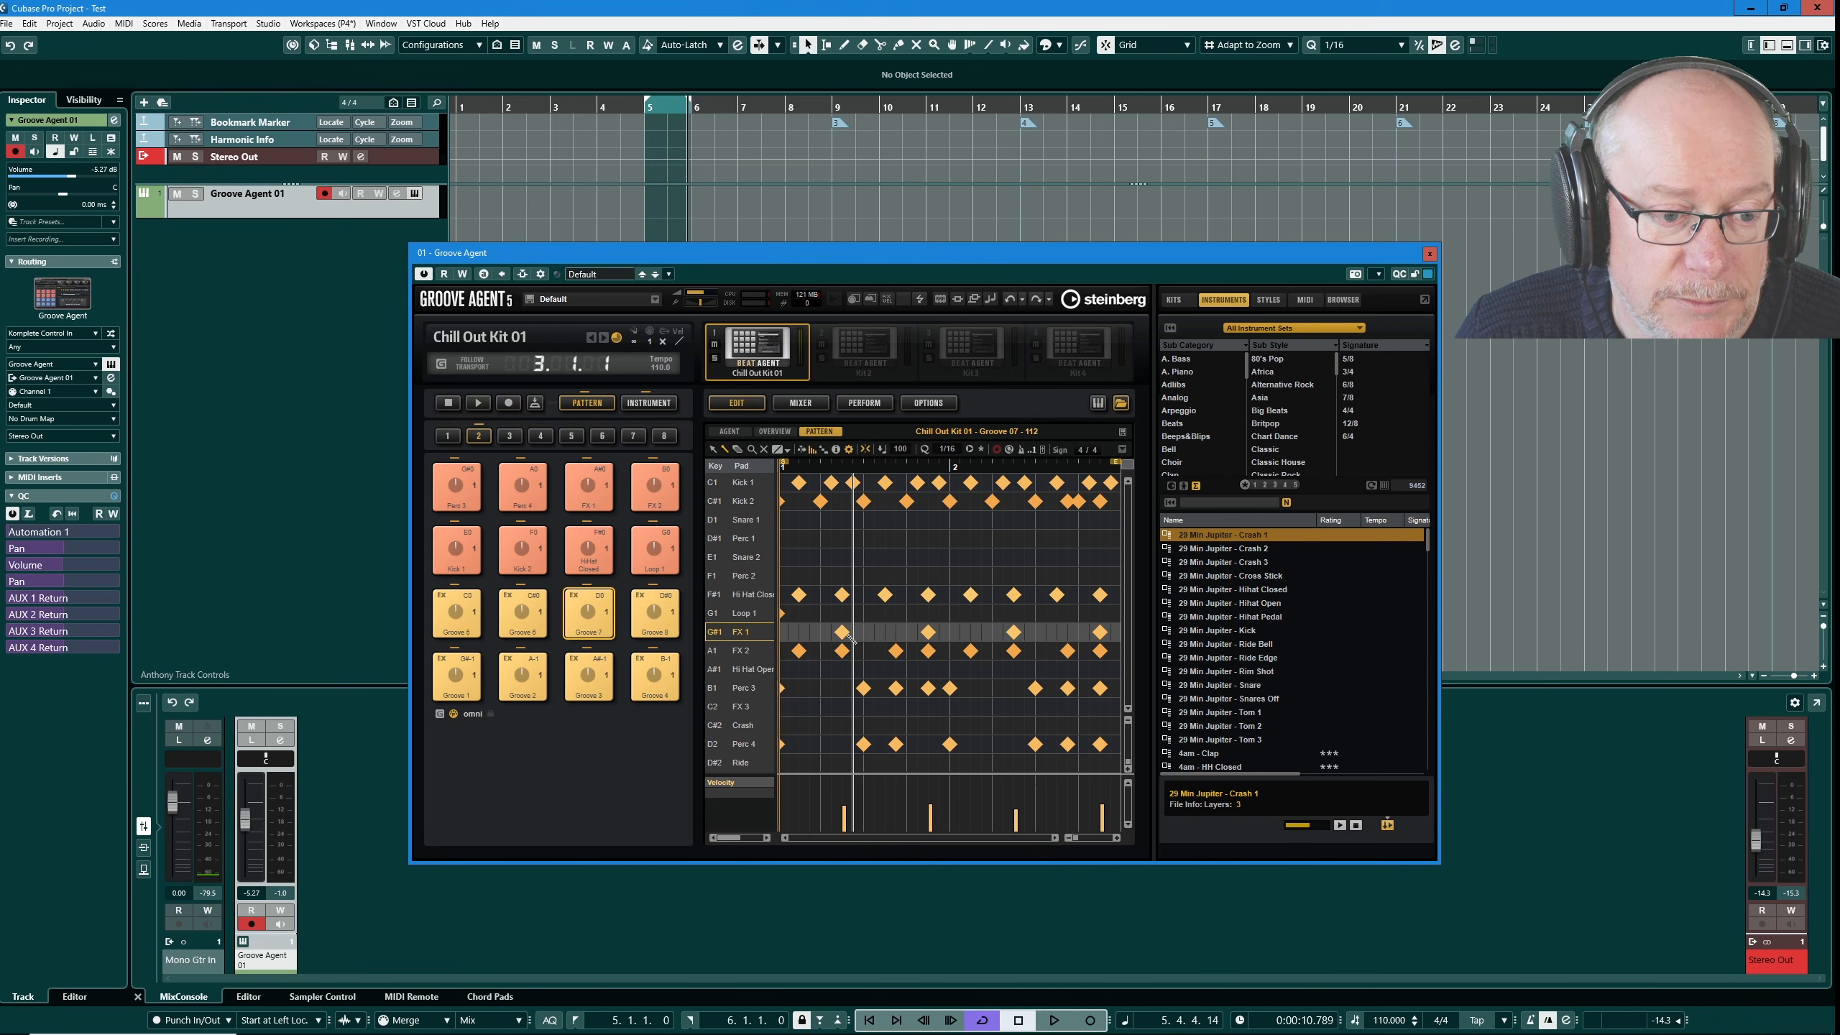
{"action": "left_click", "coordinate": [928, 631]}
{"action": "left_click", "coordinate": [1014, 632]}
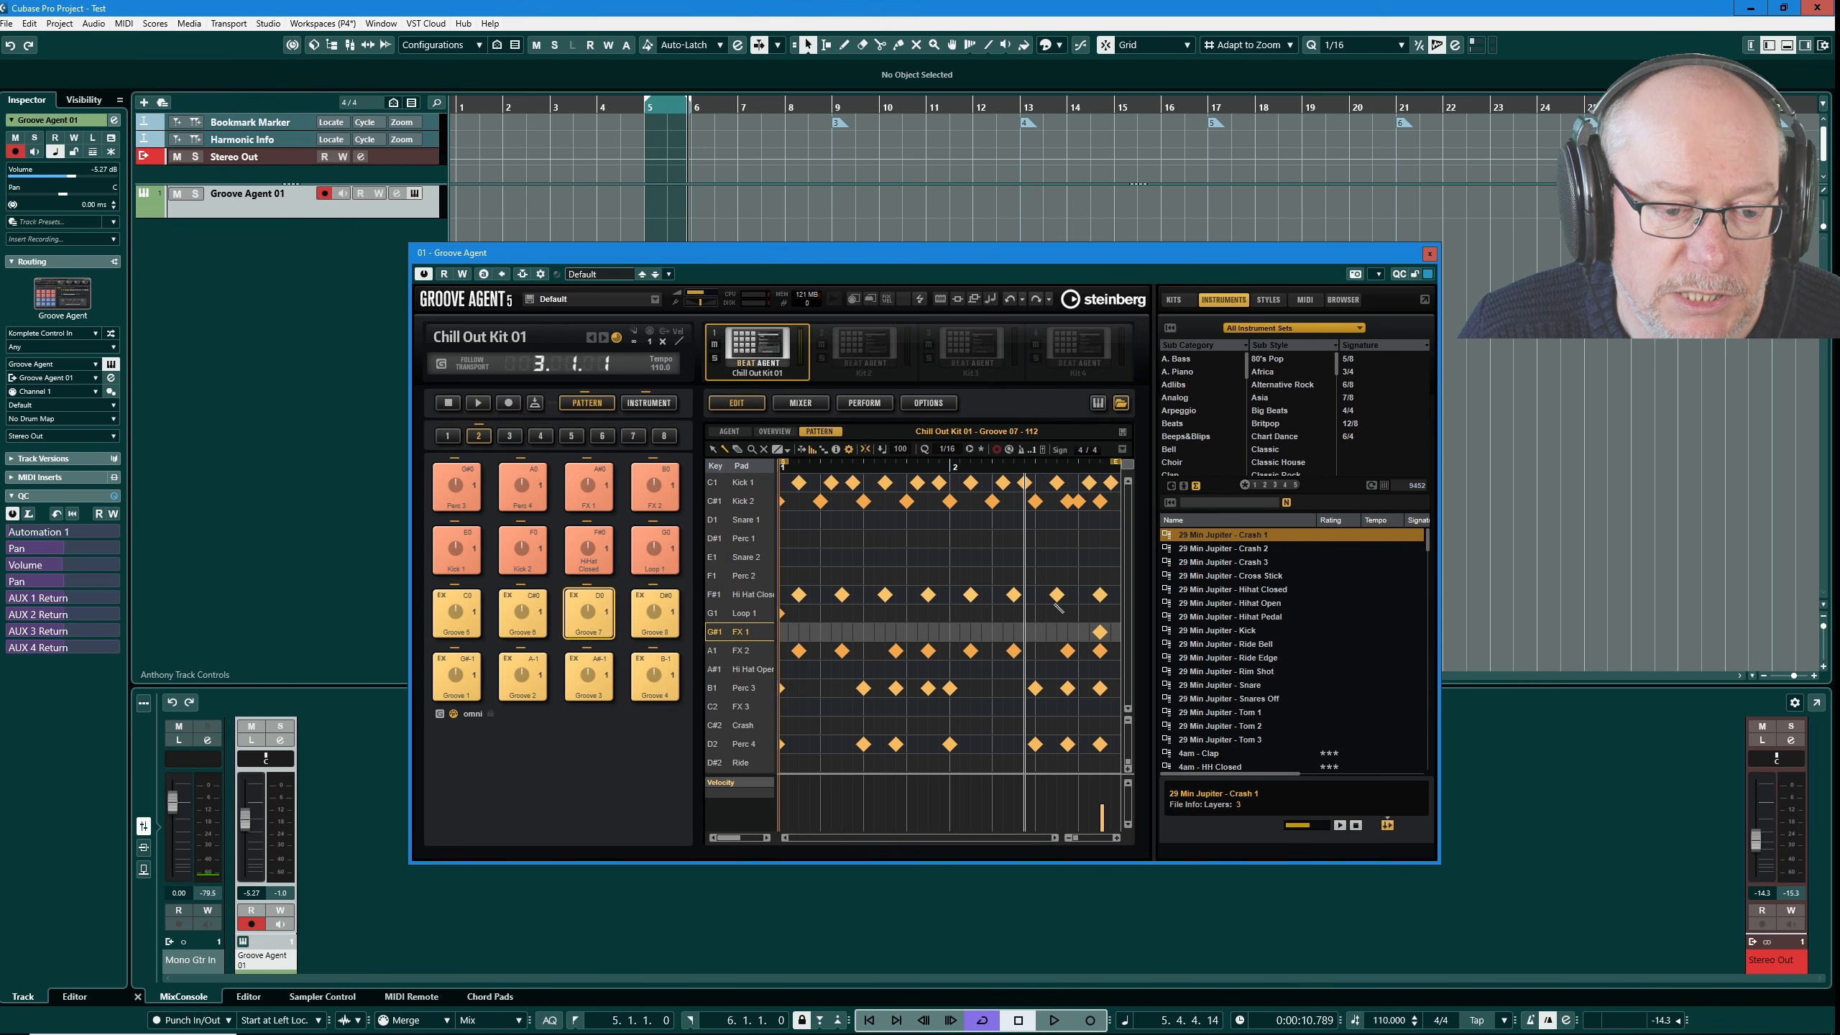
{"action": "left_click", "coordinate": [1099, 632]}
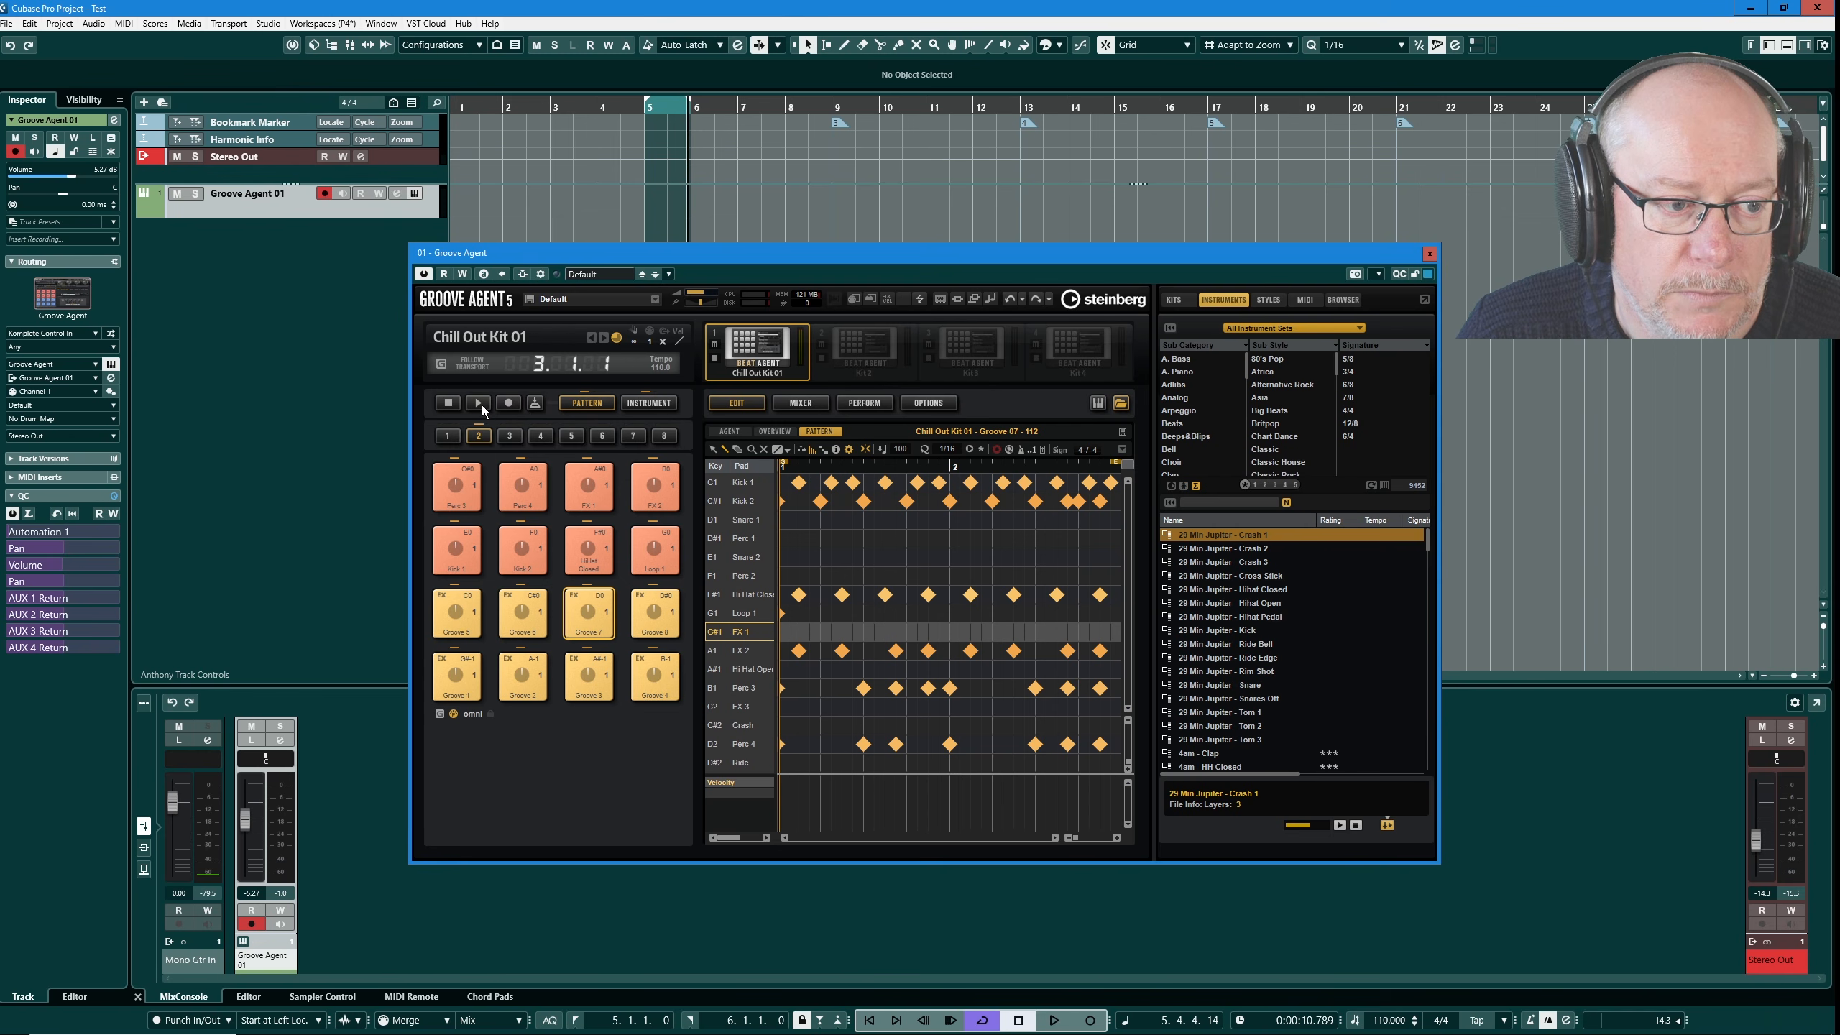
{"action": "left_click", "coordinate": [479, 404]}
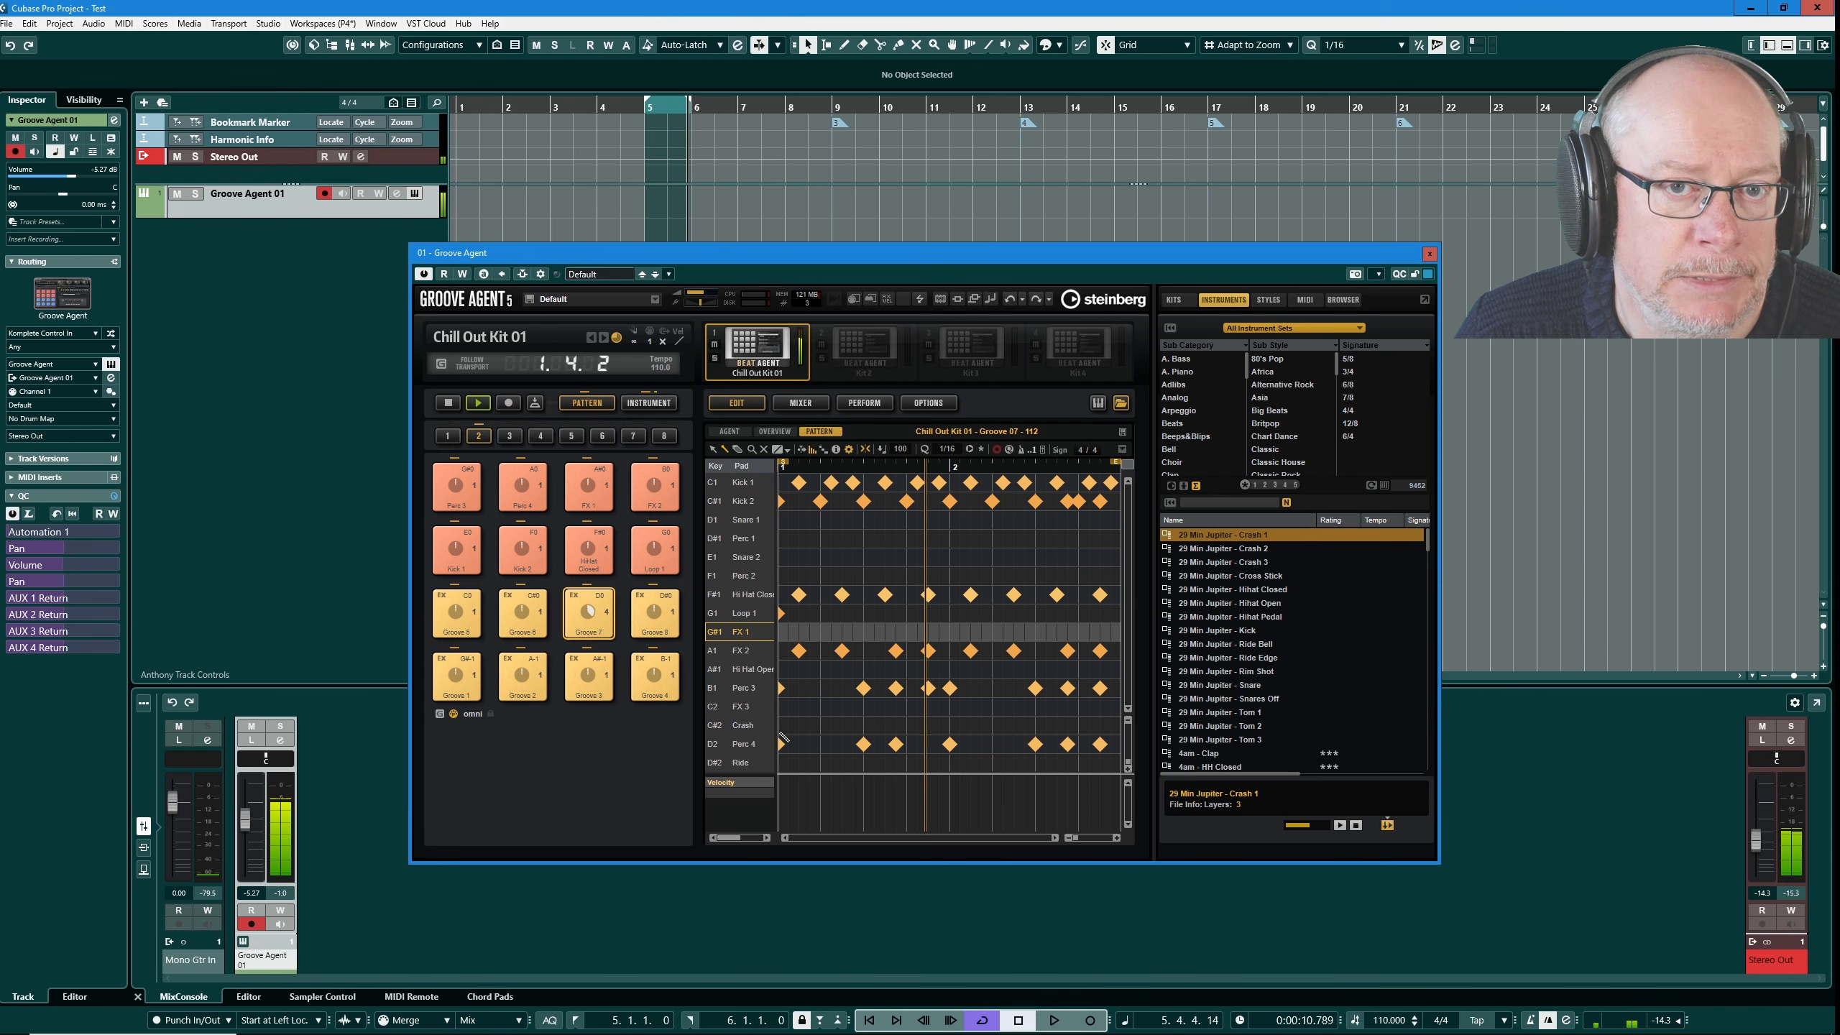
{"action": "left_click", "coordinate": [449, 403]}
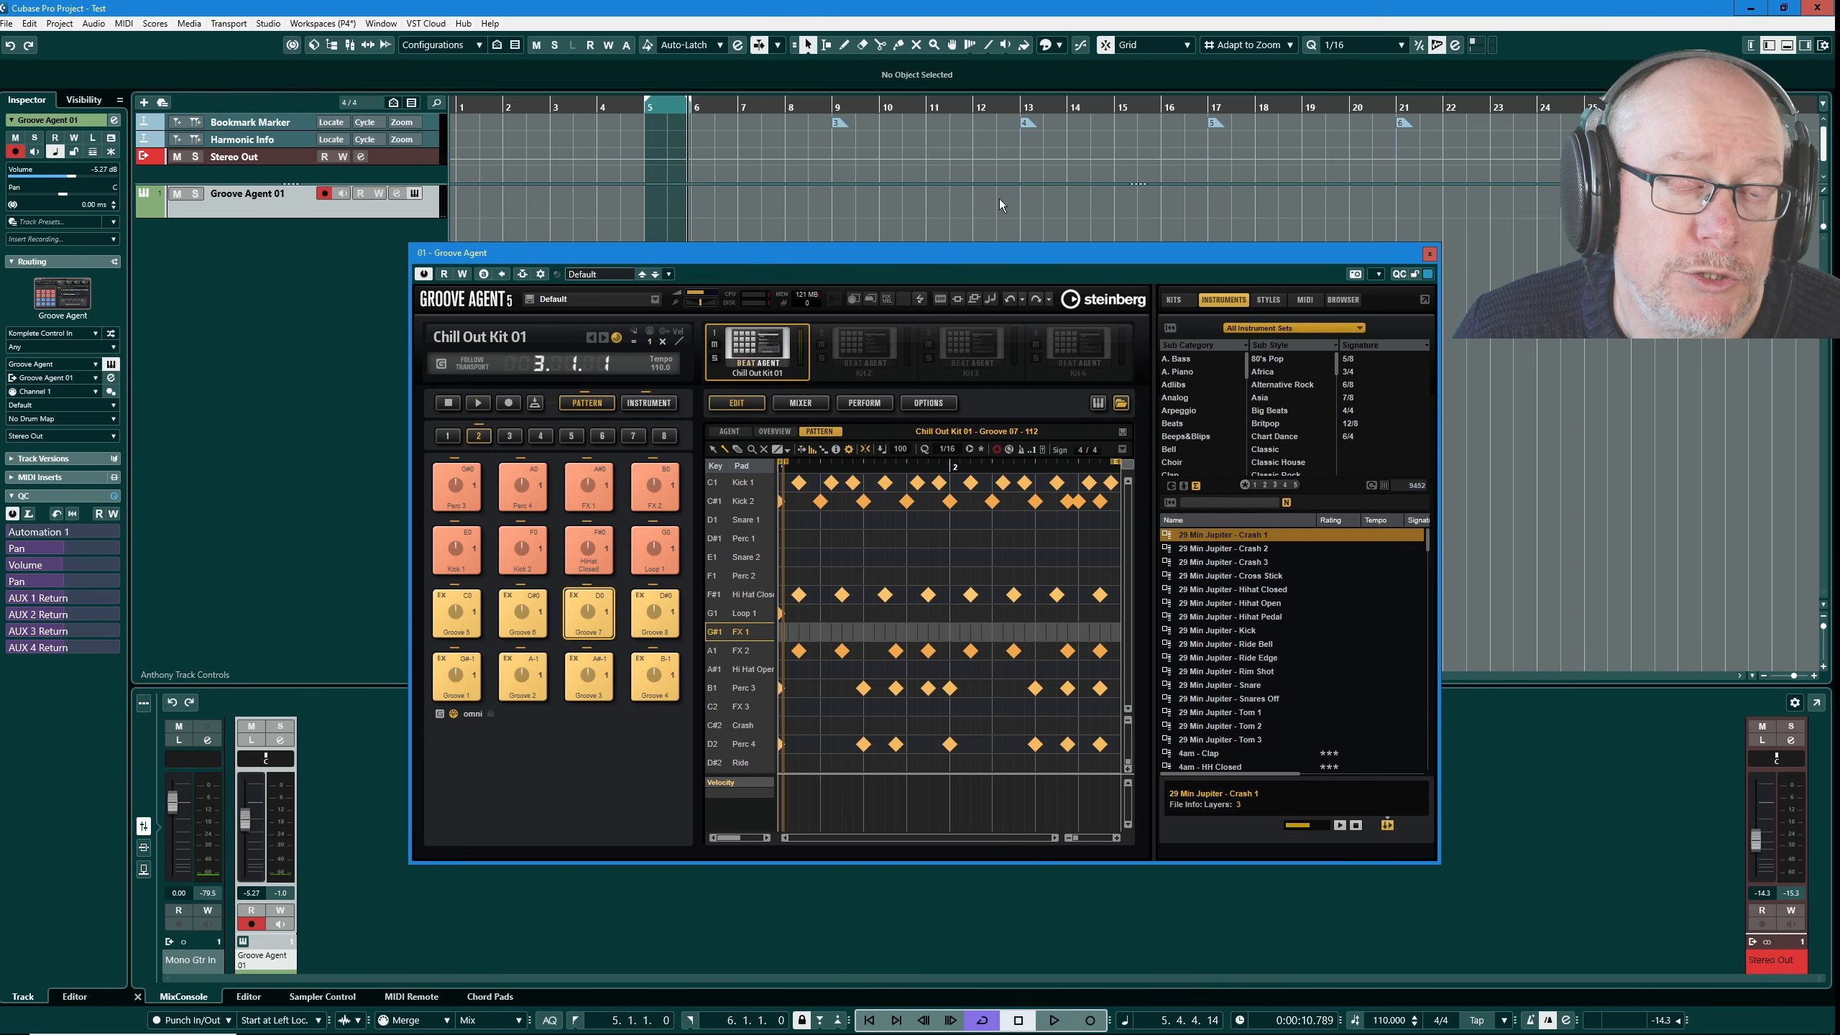
- Export the Groove 7 pattern to the Groove Agent 01 track at bar 5, and play it with the cycle range extended to bar 7
{"action": "left_click", "coordinate": [729, 431]}
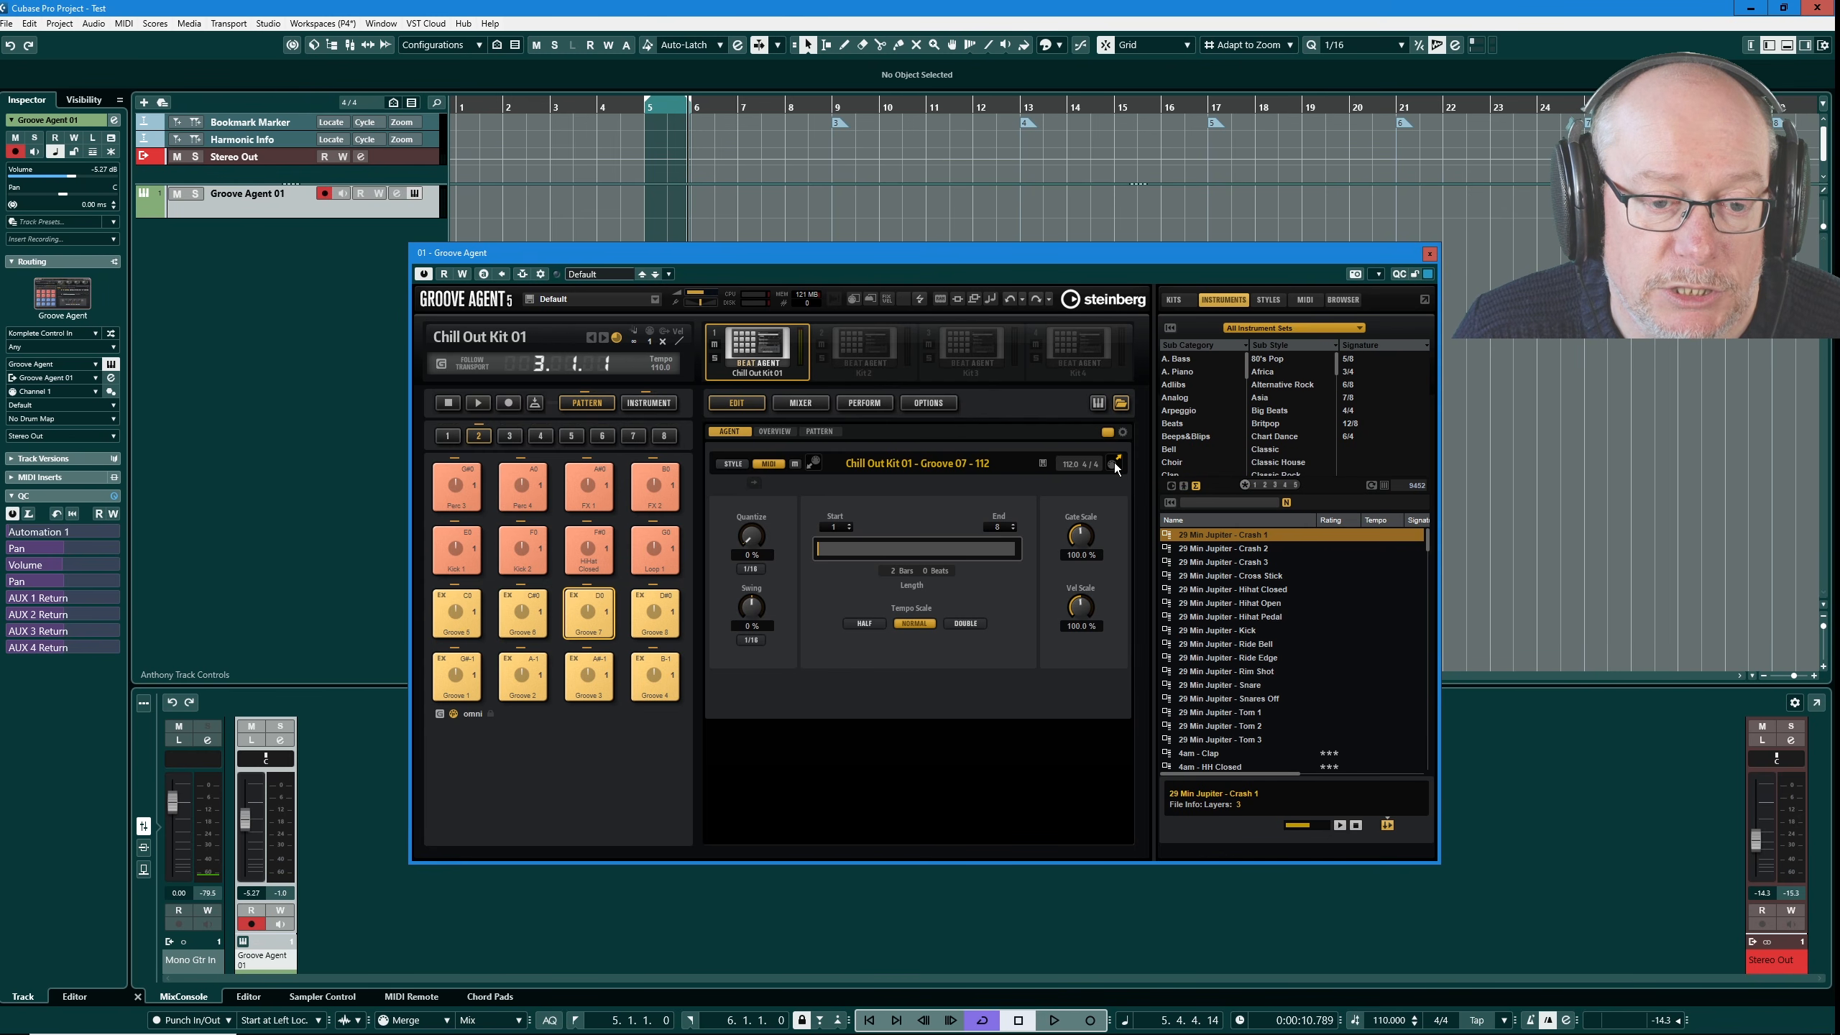
{"action": "left_click_drag", "start_coordinate": [1115, 467], "coordinate": [646, 198]}
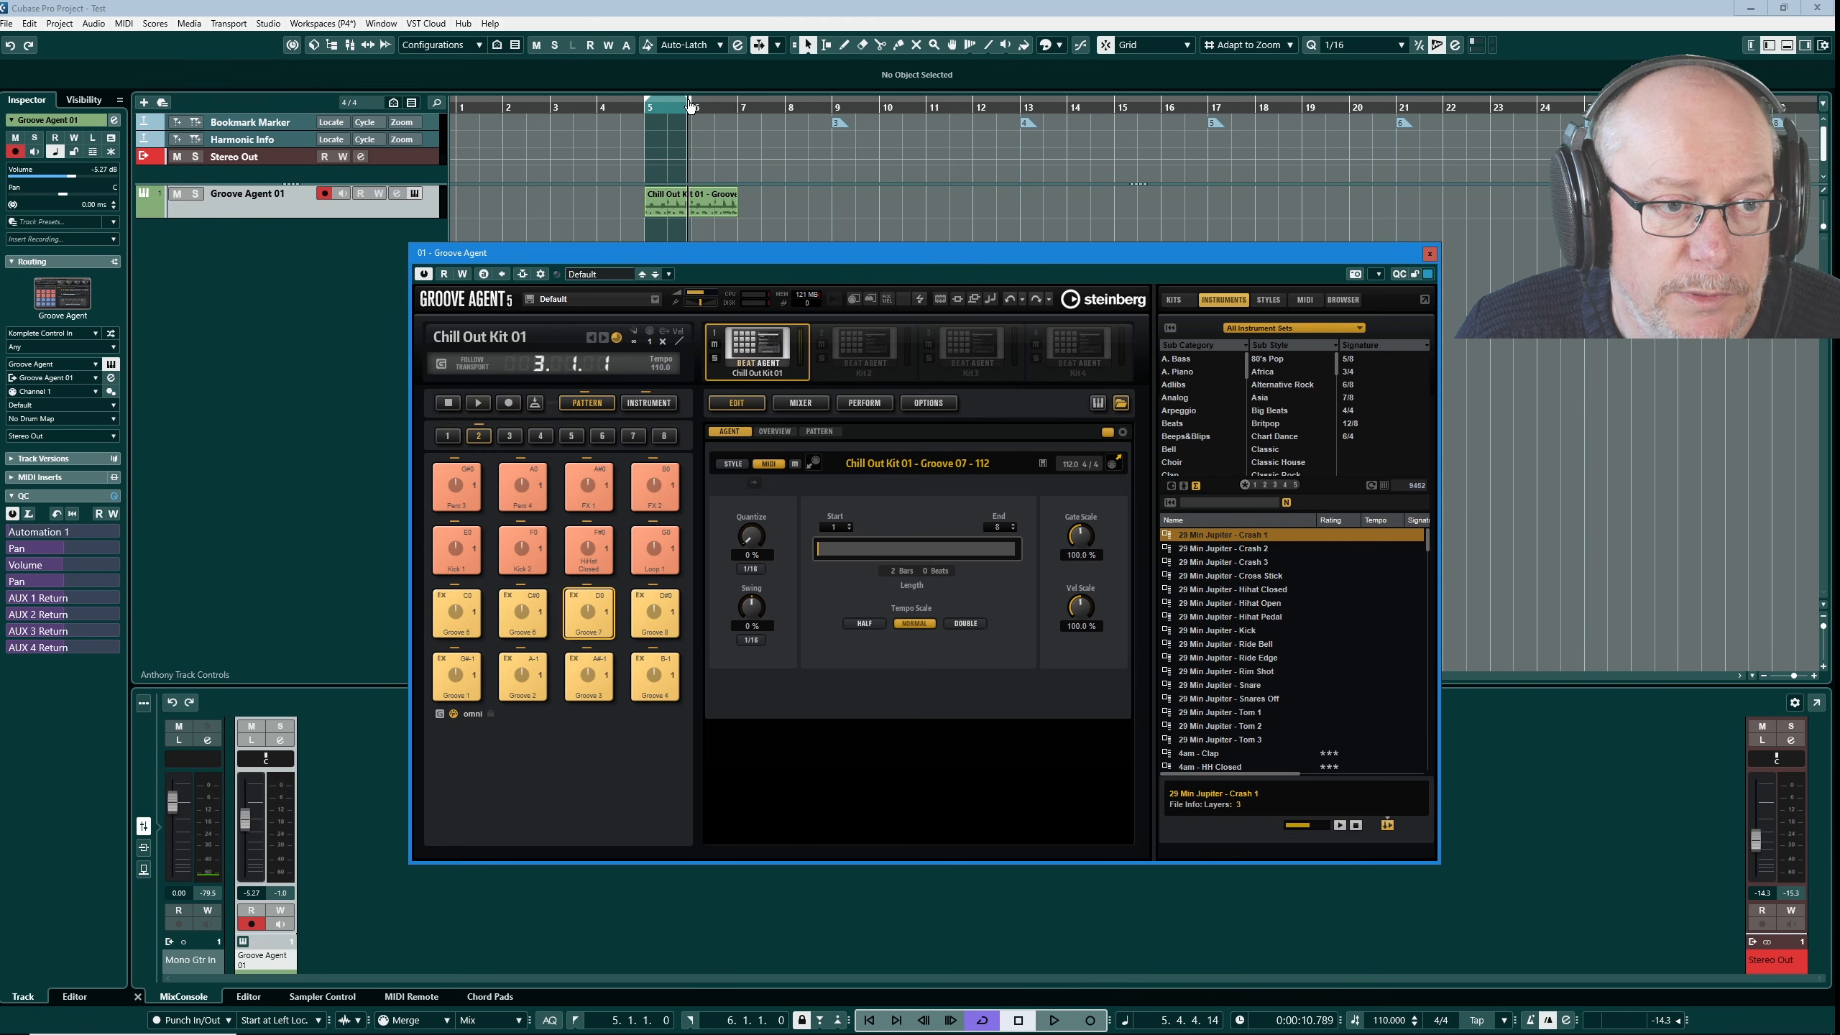
{"action": "left_click_drag", "start_coordinate": [688, 106], "coordinate": [735, 102]}
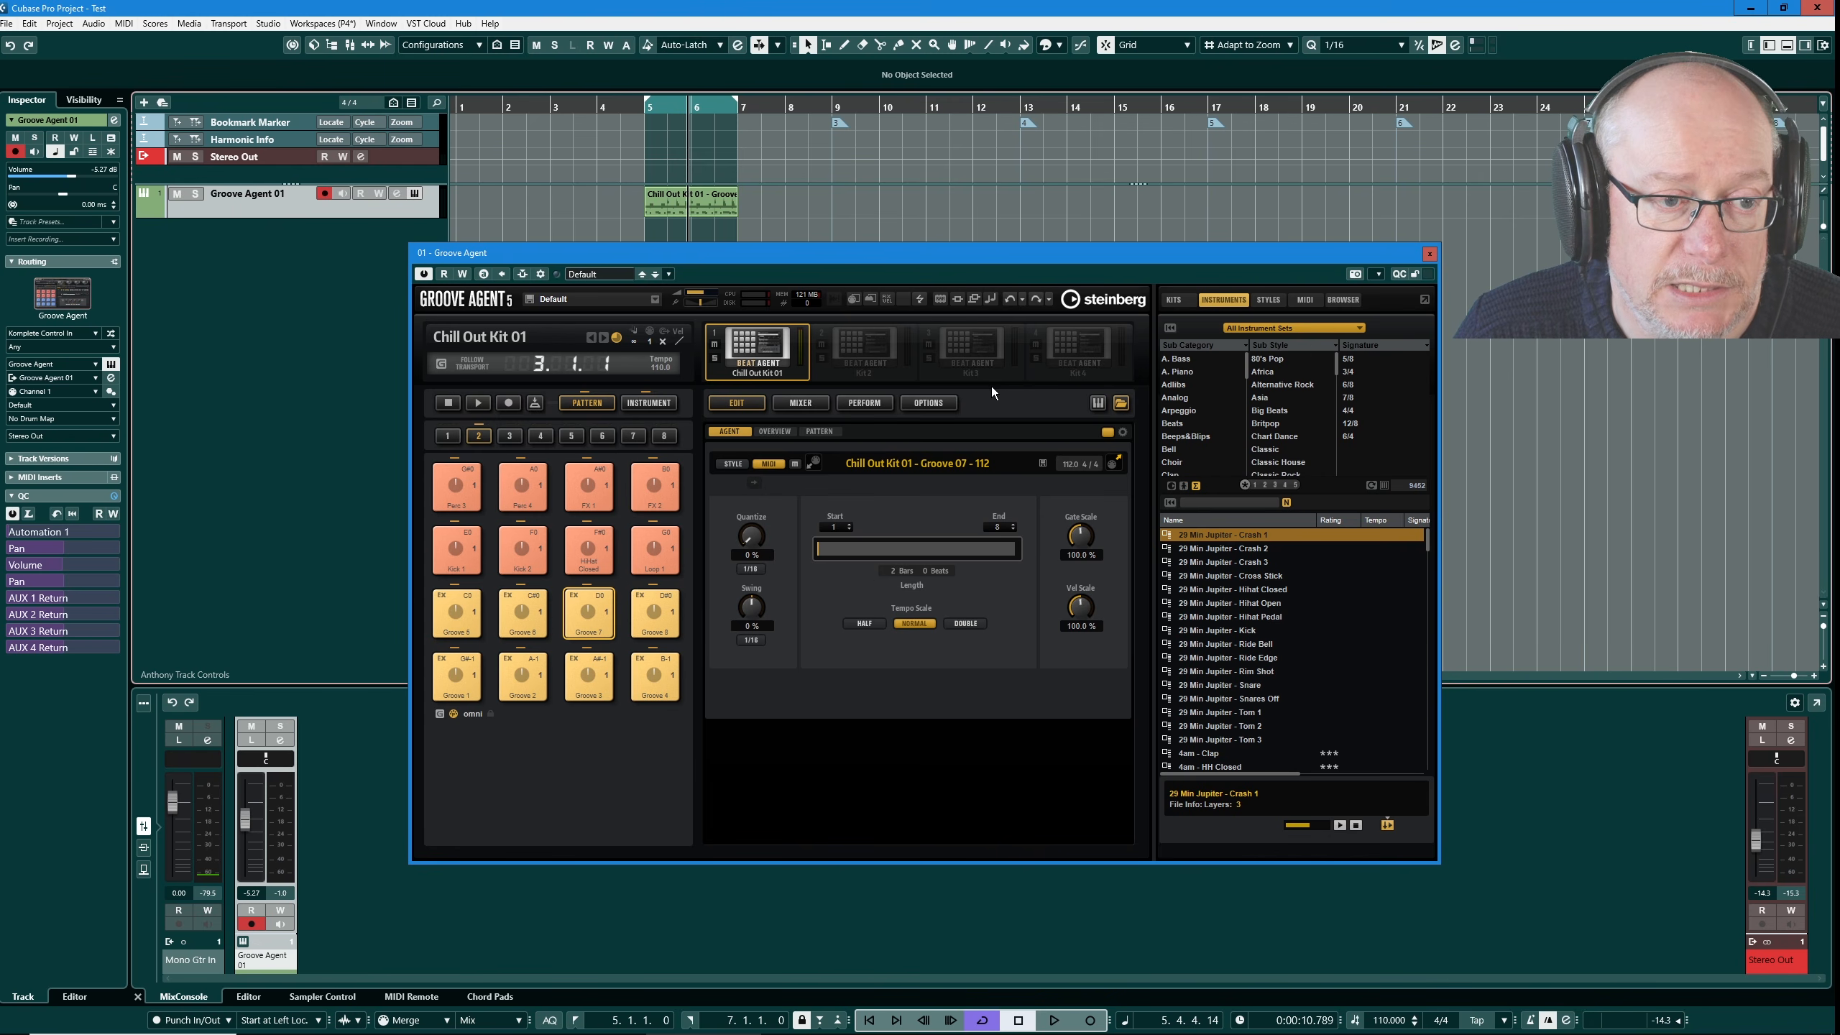
{"action": "left_click", "coordinate": [1053, 1019]}
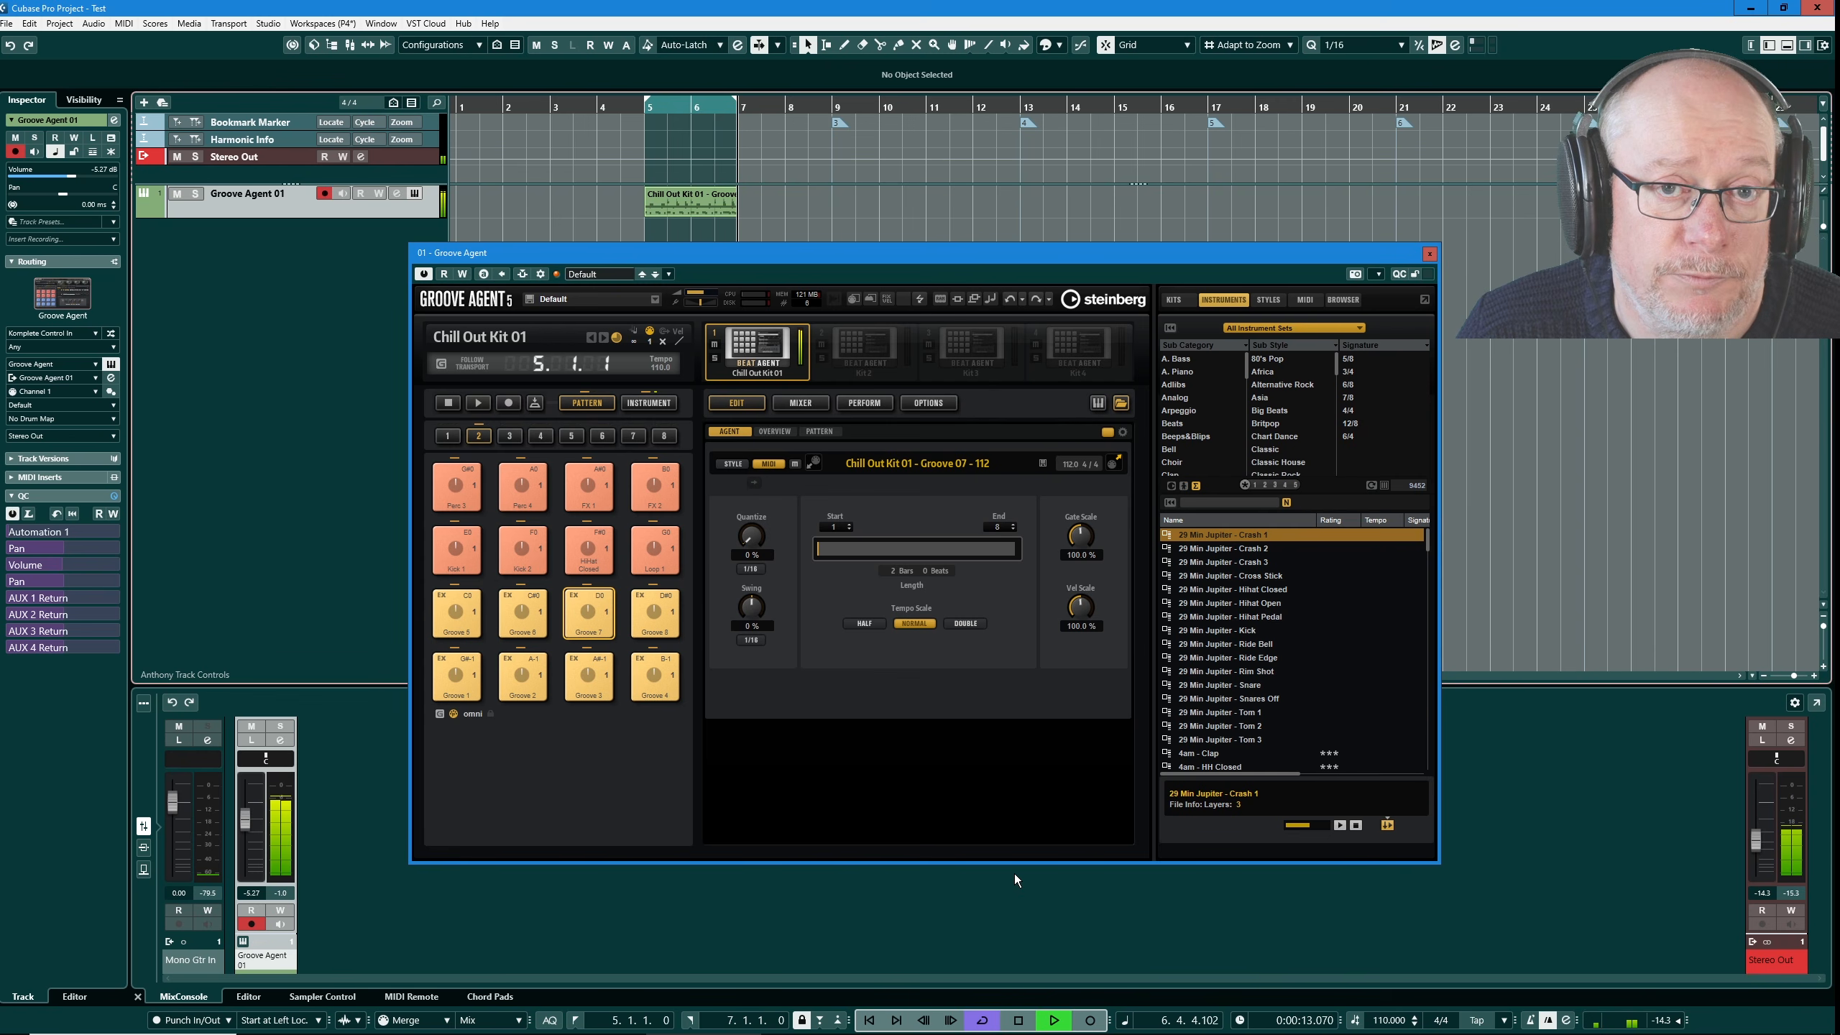
{"action": "left_click", "coordinate": [1017, 1021]}
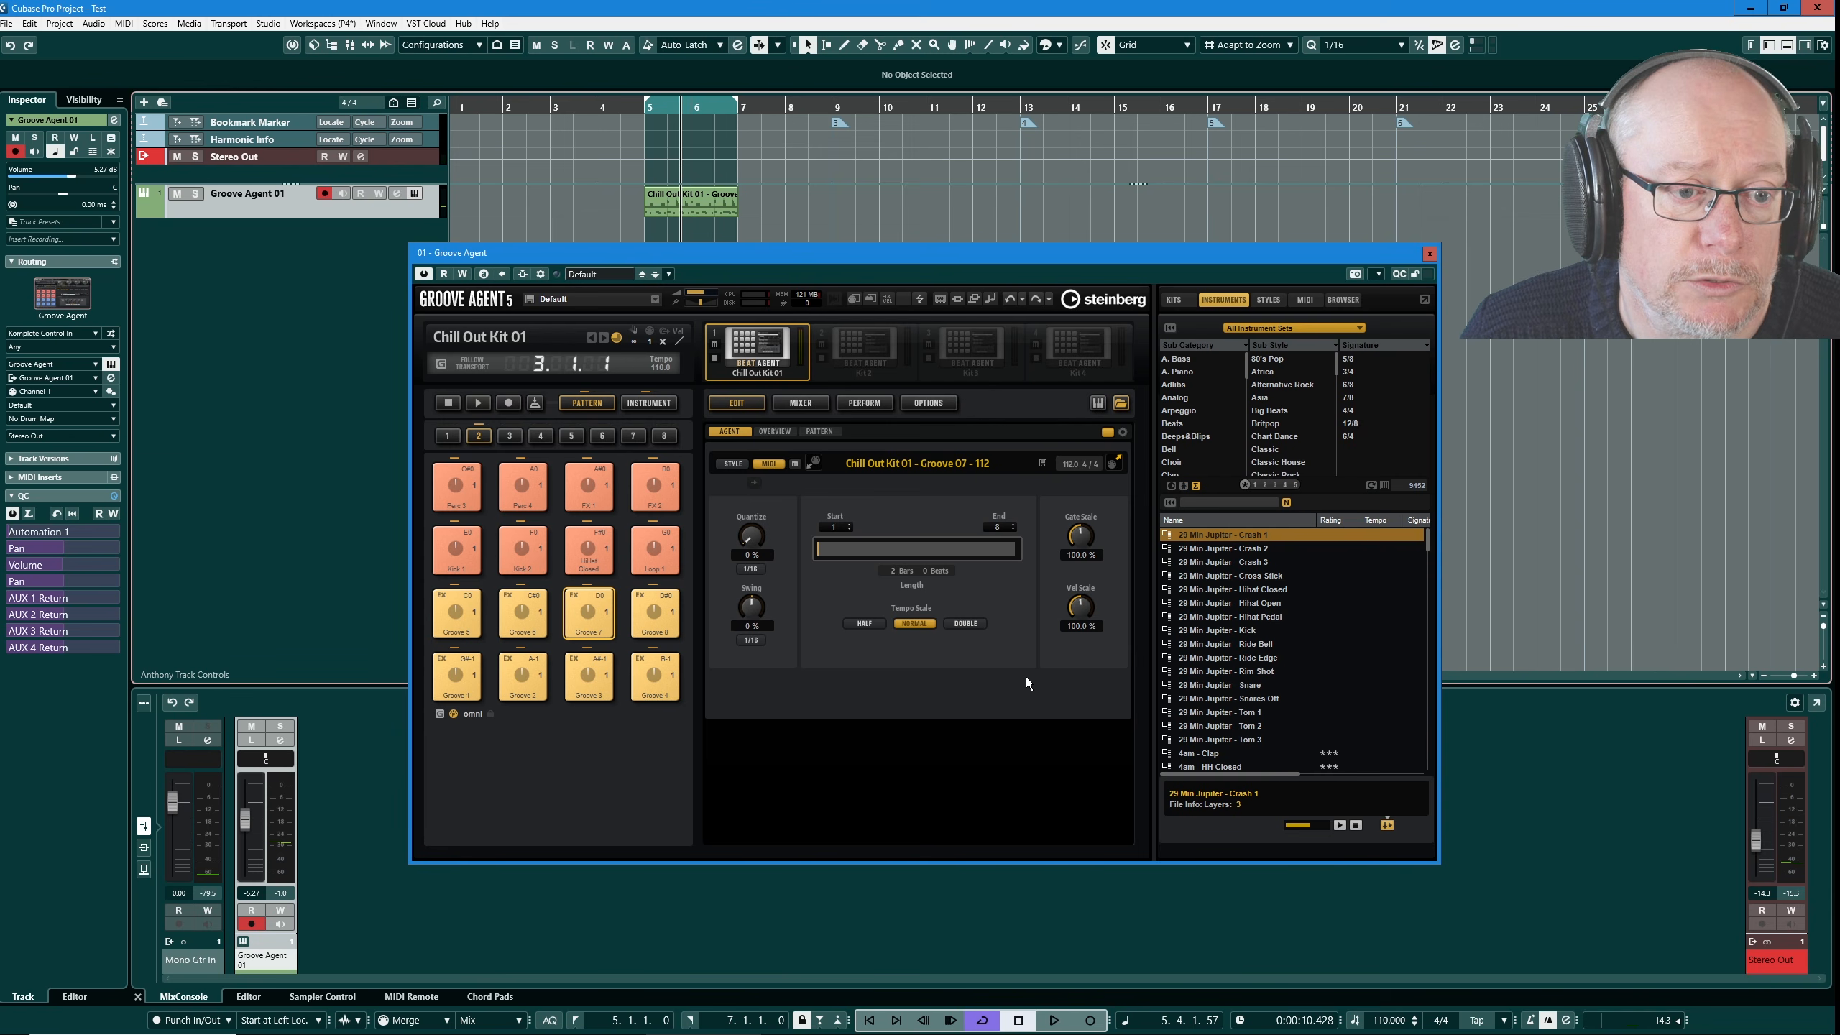
- View the Groove 7 notes in the pattern editor, return to its agent page, and select the exported MIDI part on the track
{"action": "left_click", "coordinate": [816, 432]}
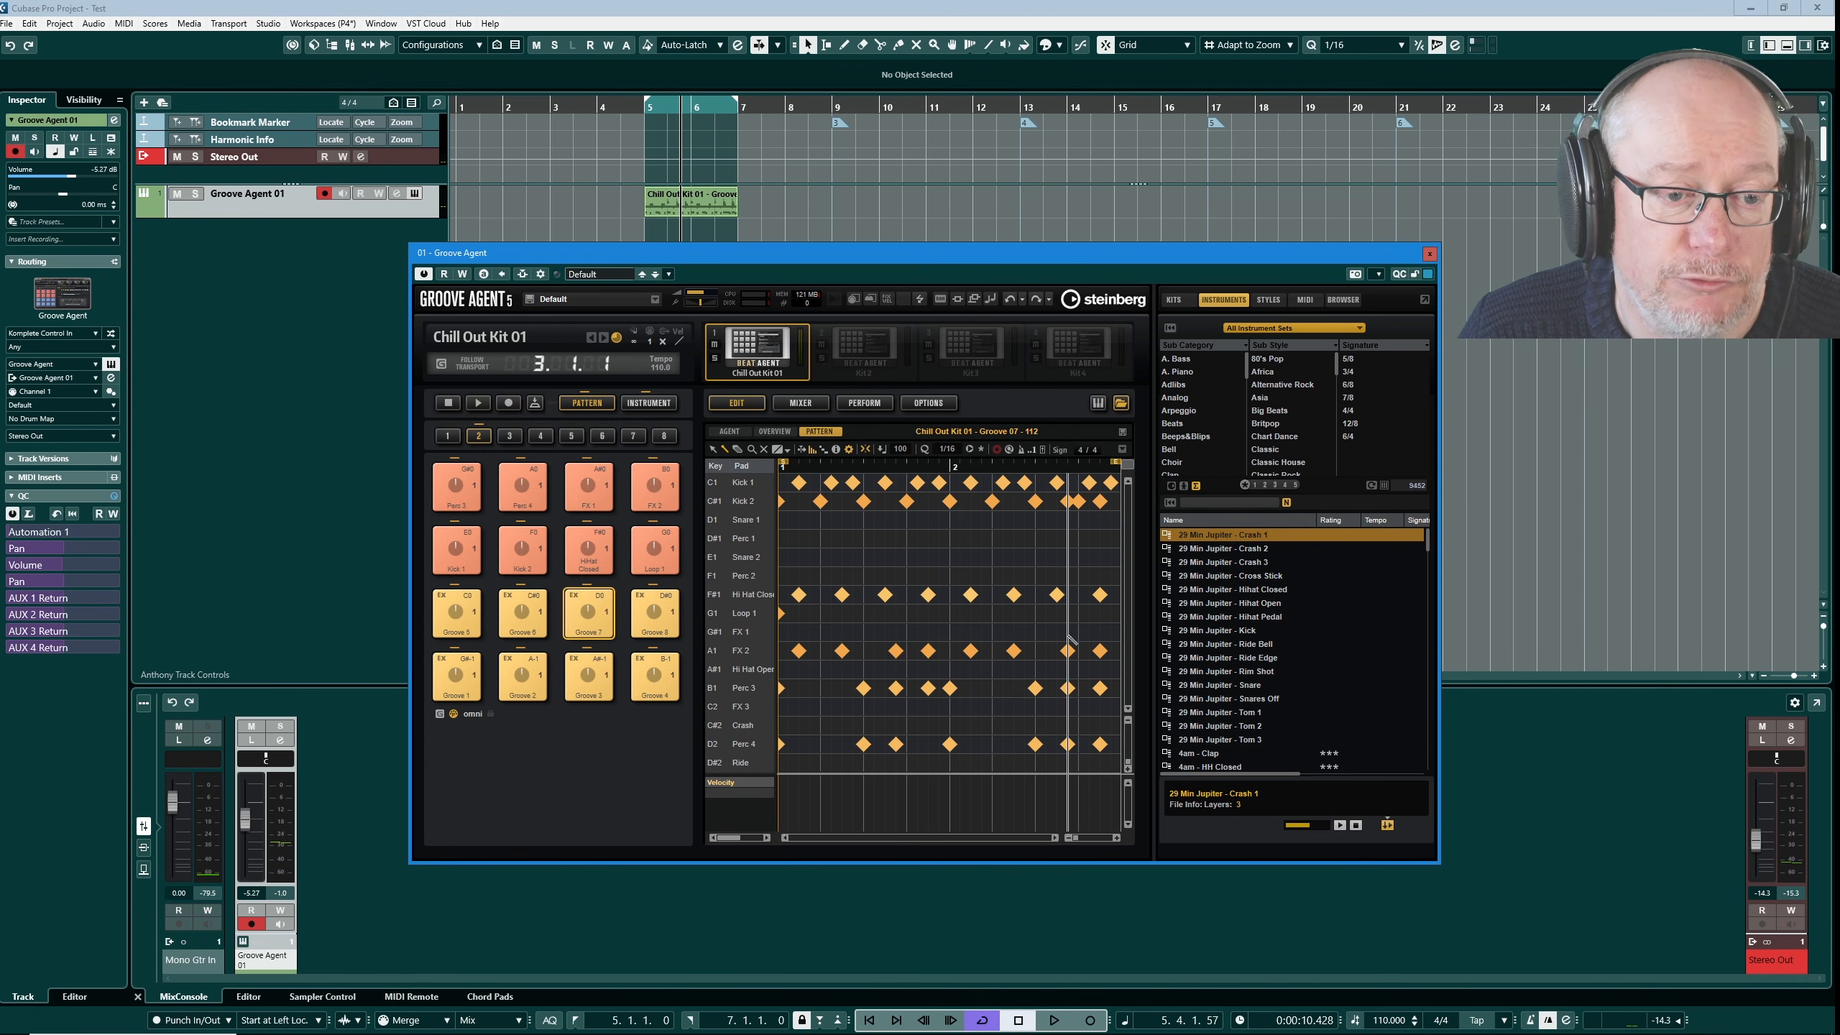
{"action": "left_click", "coordinate": [719, 431]}
{"action": "left_click", "coordinate": [687, 198]}
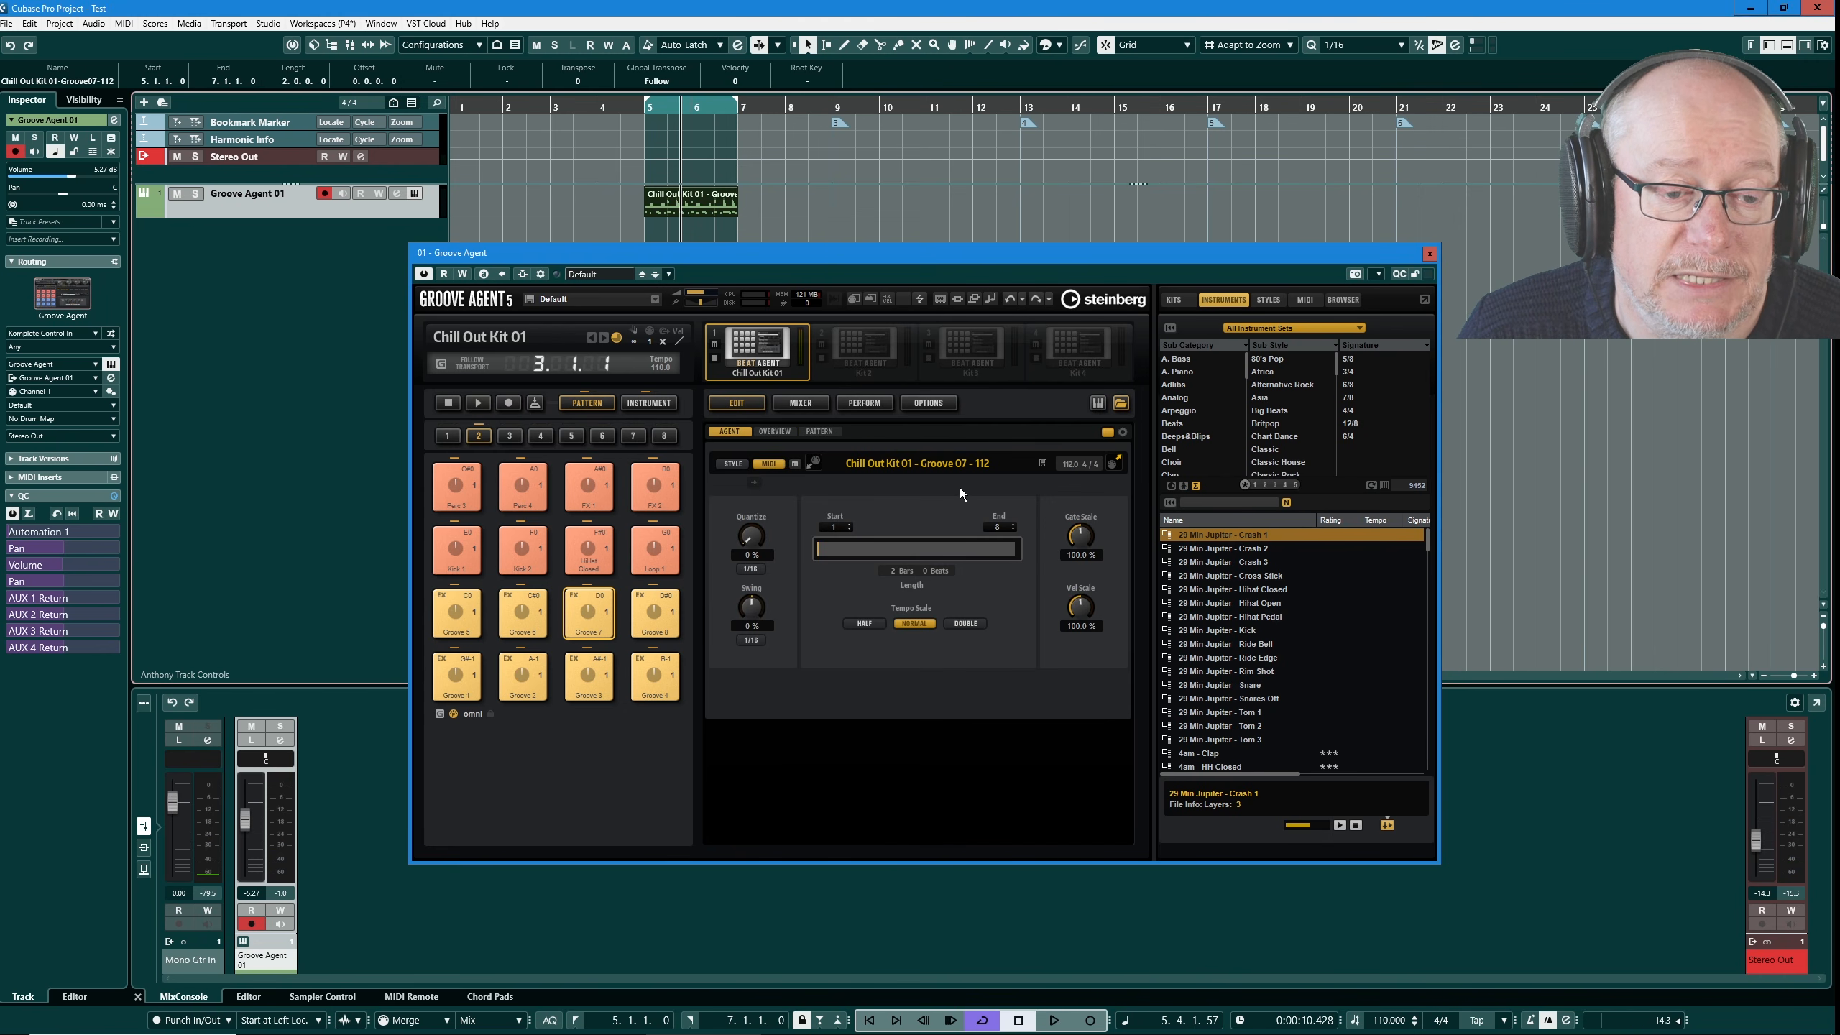
- Close the Groove Agent window and open the exported Groove 7 part in an enlarged lower-zone Key Editor
{"action": "left_click", "coordinate": [1430, 253]}
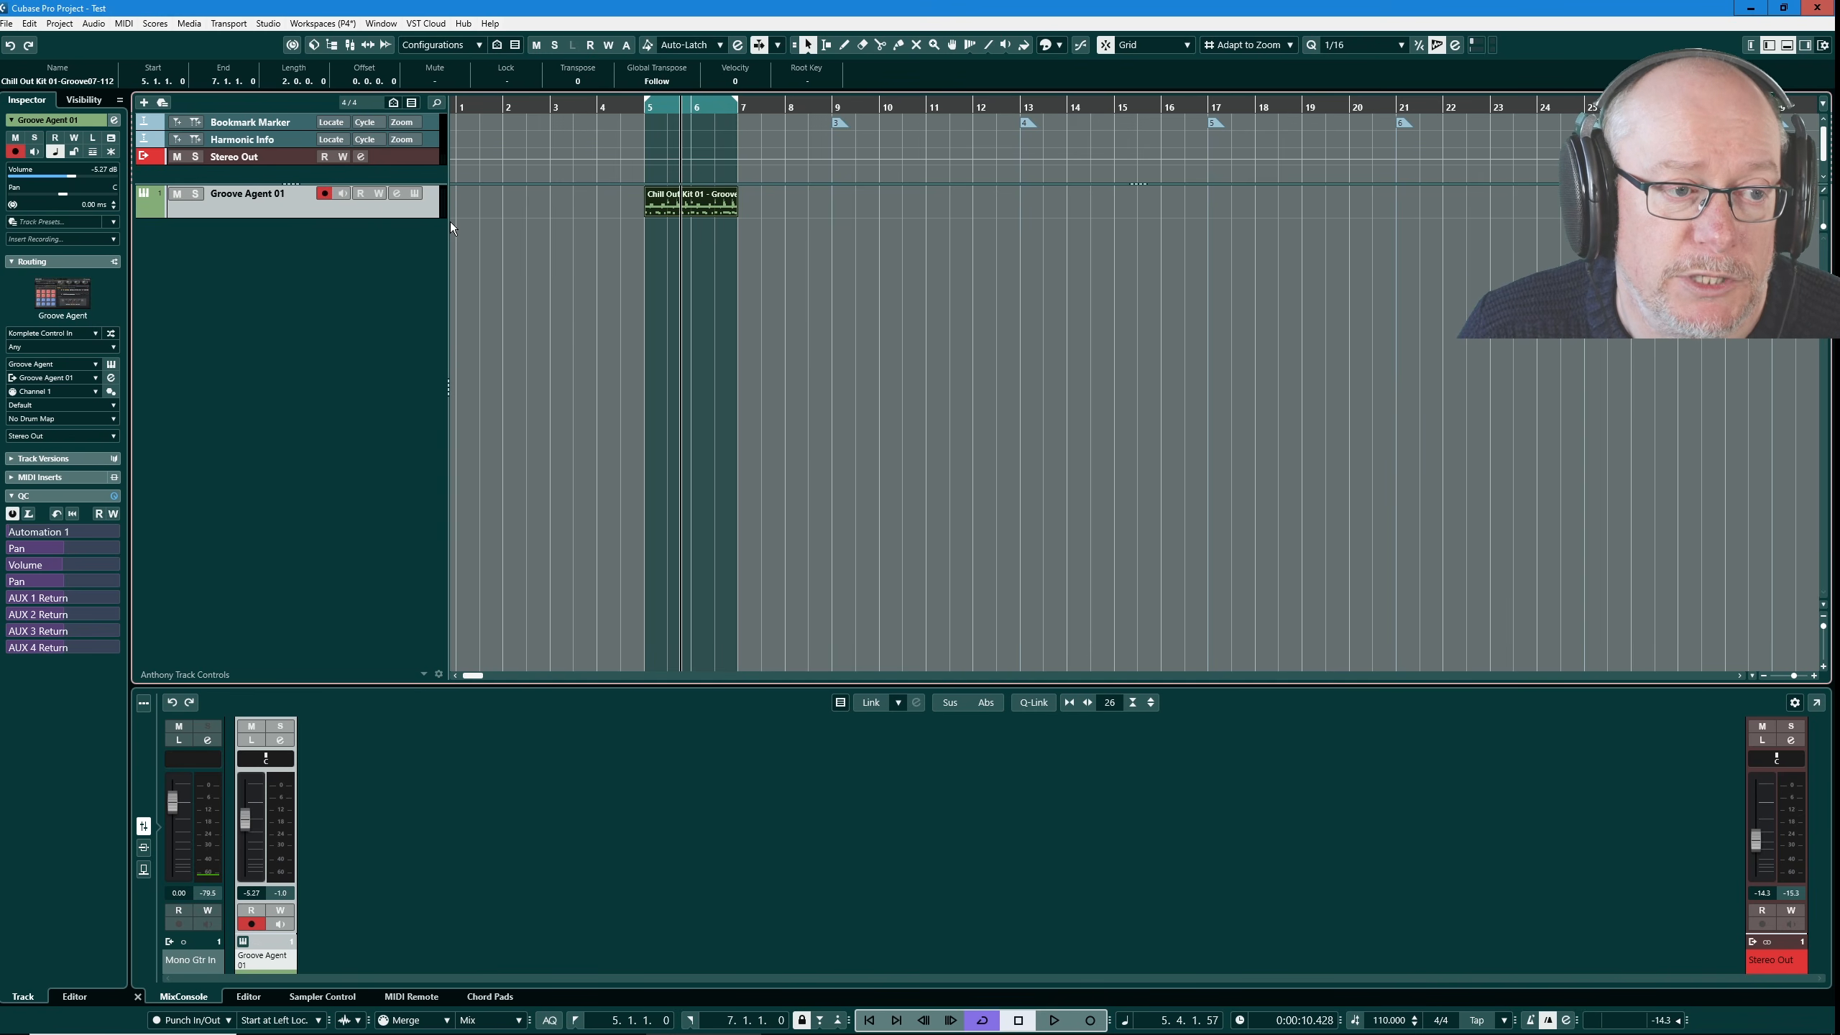
{"action": "double_click", "coordinate": [692, 206]}
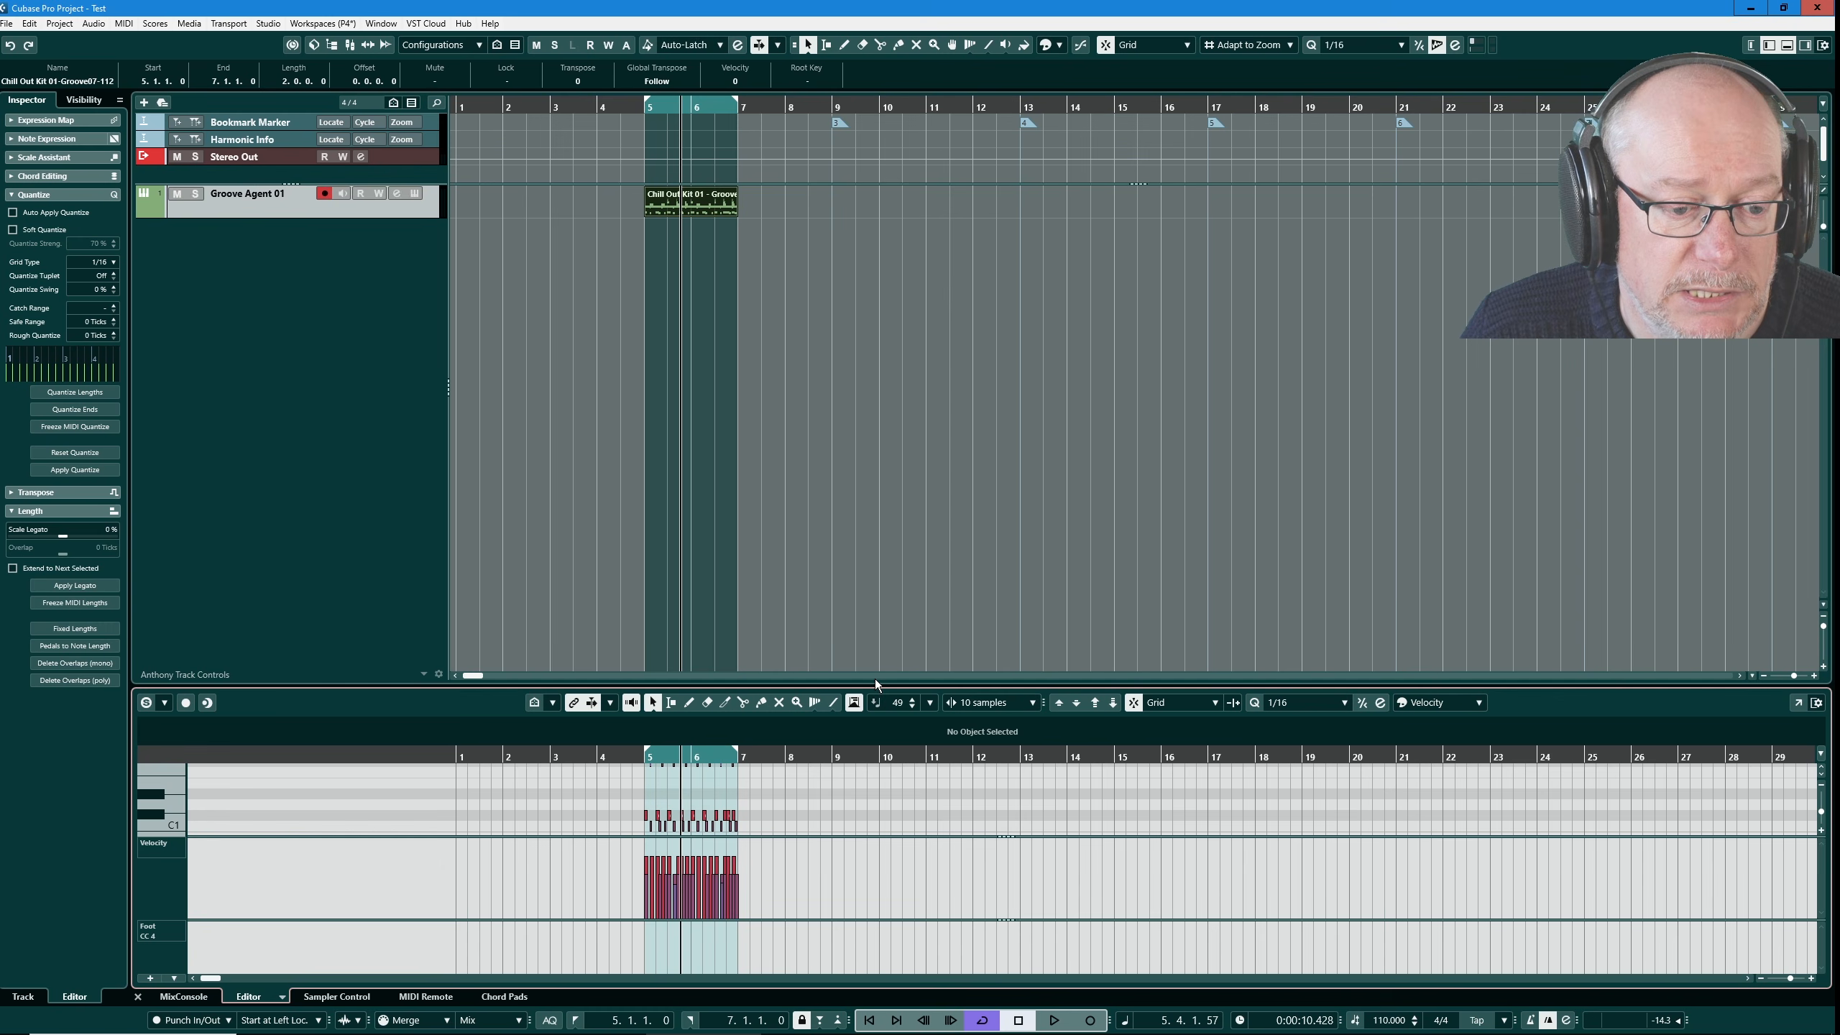
{"action": "left_click_drag", "start_coordinate": [867, 685], "coordinate": [866, 475]}
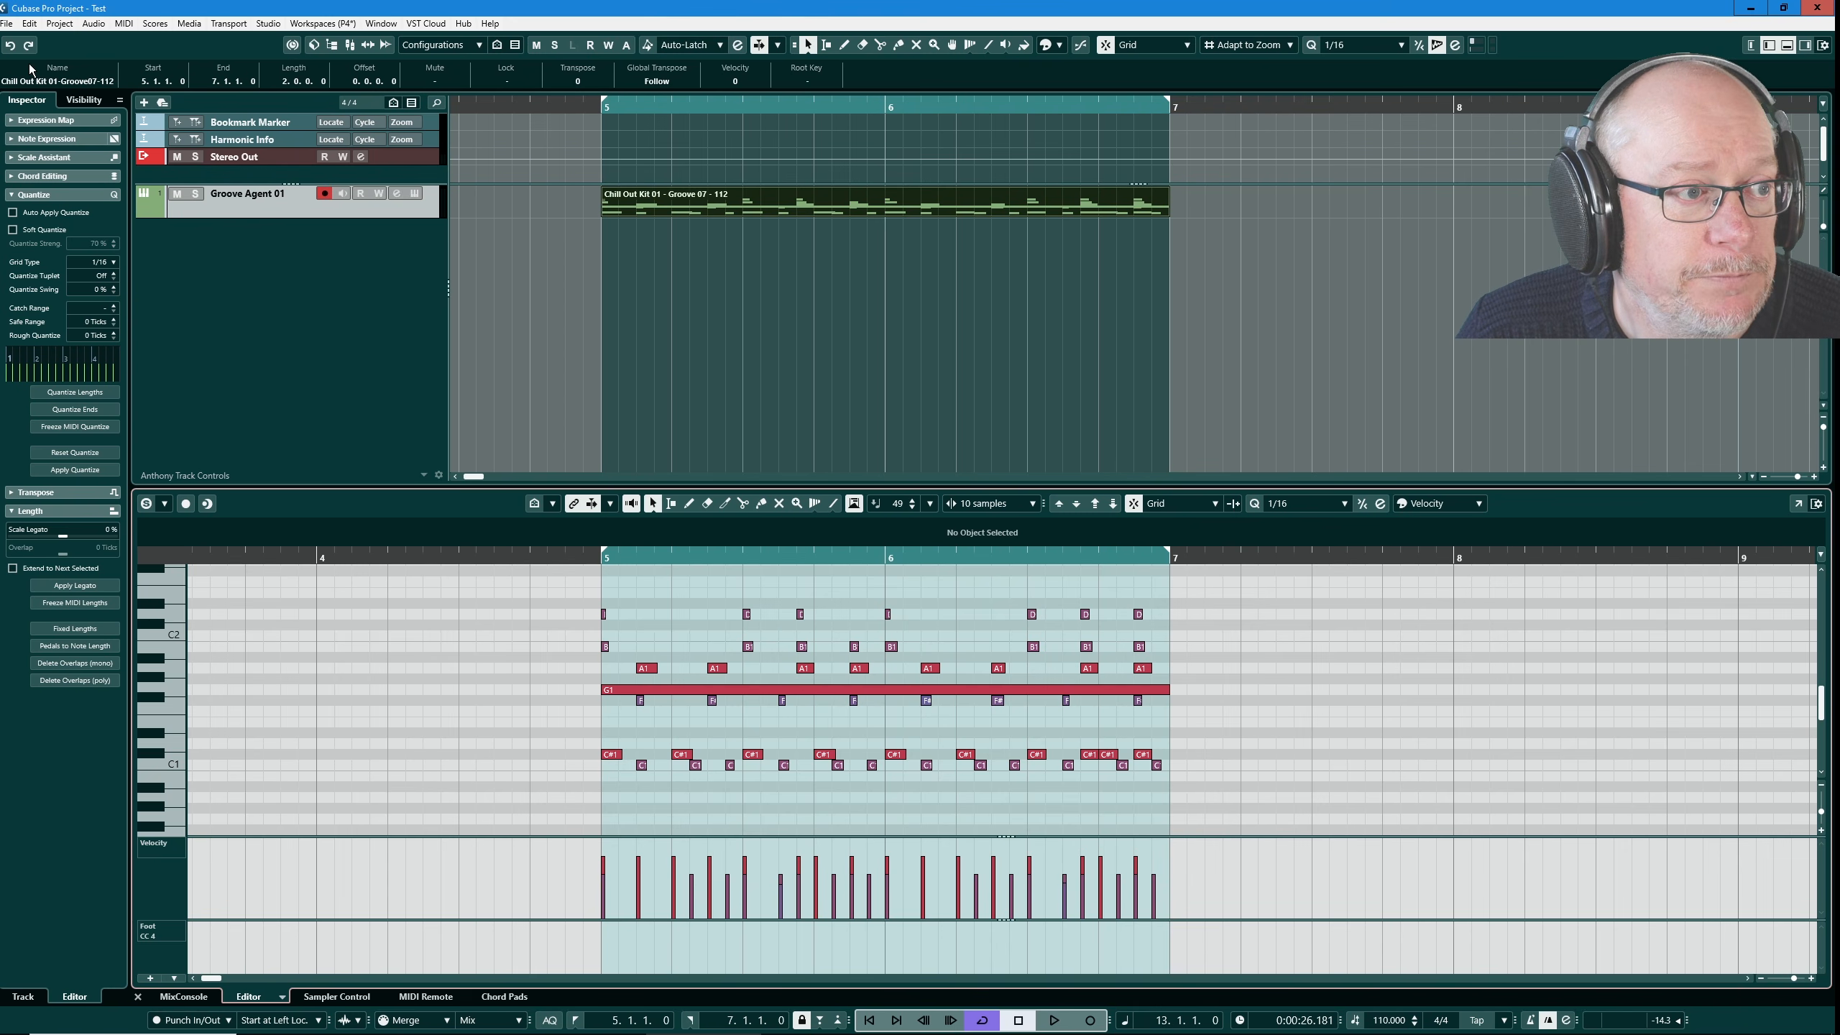
- Create a drum map from the instrument for the Groove Agent 01 track, and reopen the Groove 7 part in the Drum Editor
{"action": "left_click", "coordinate": [227, 212]}
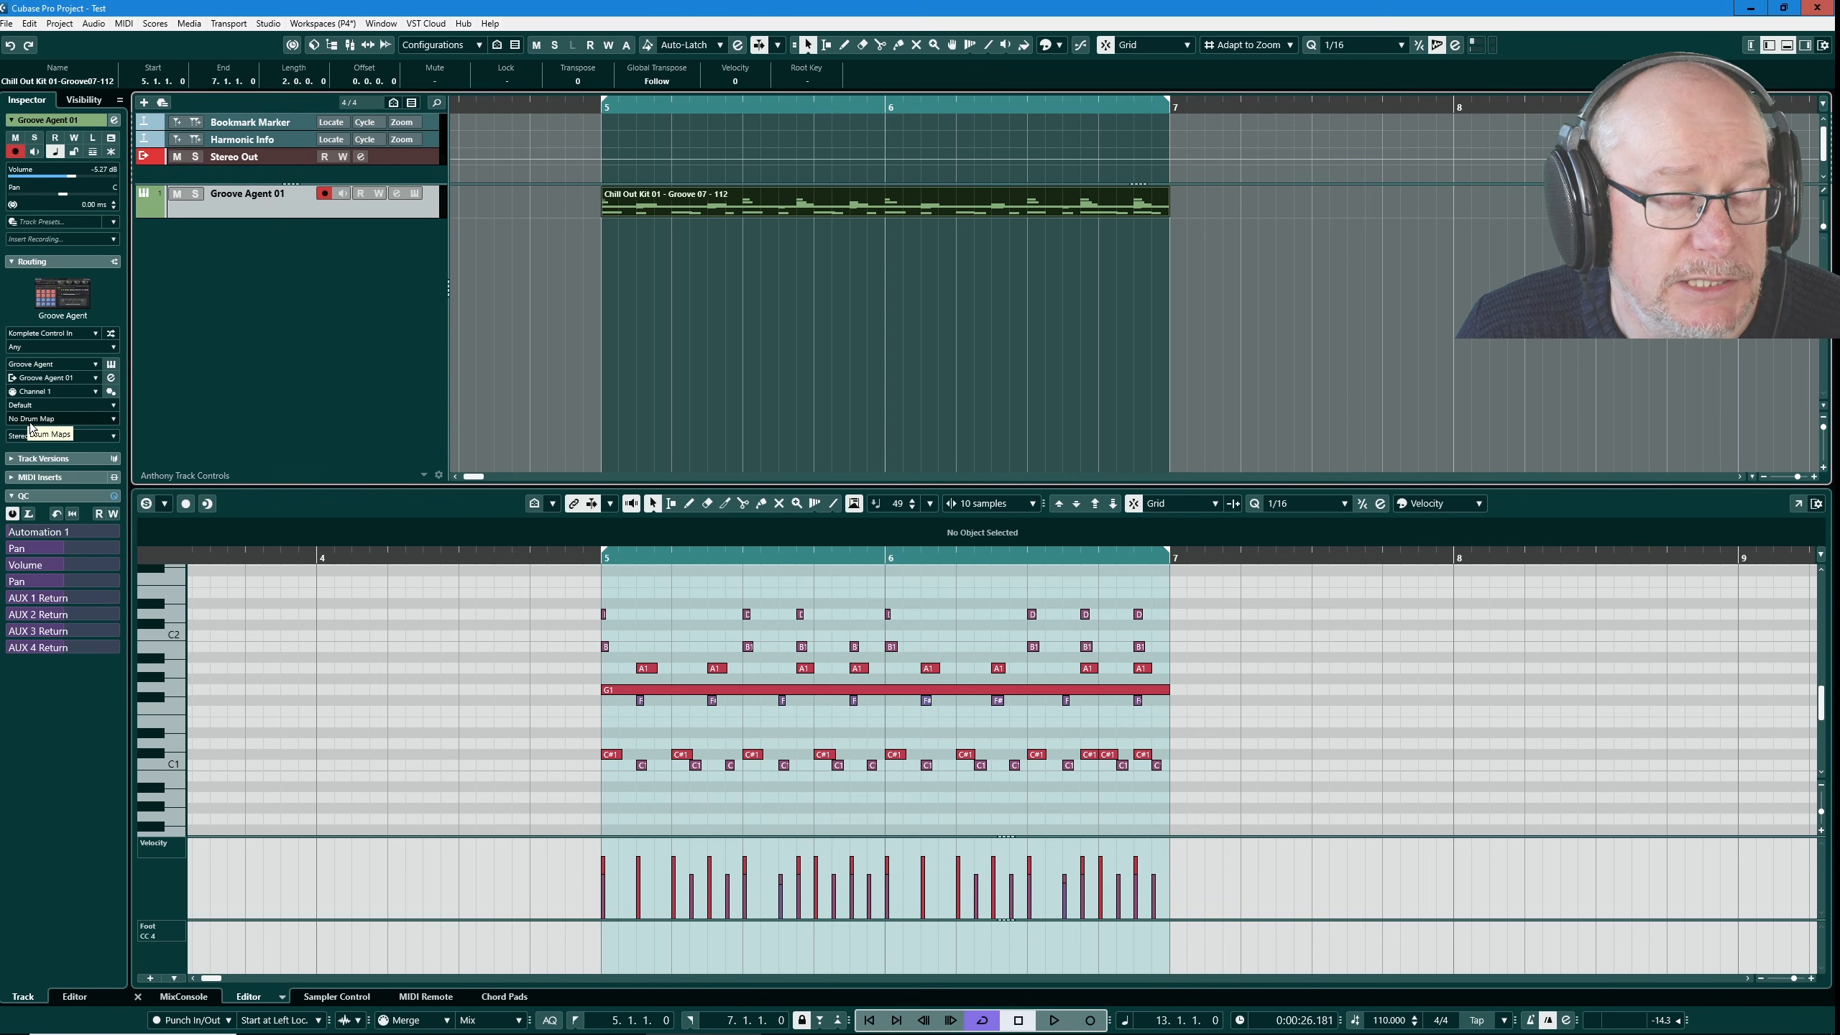
{"action": "left_click", "coordinate": [113, 420]}
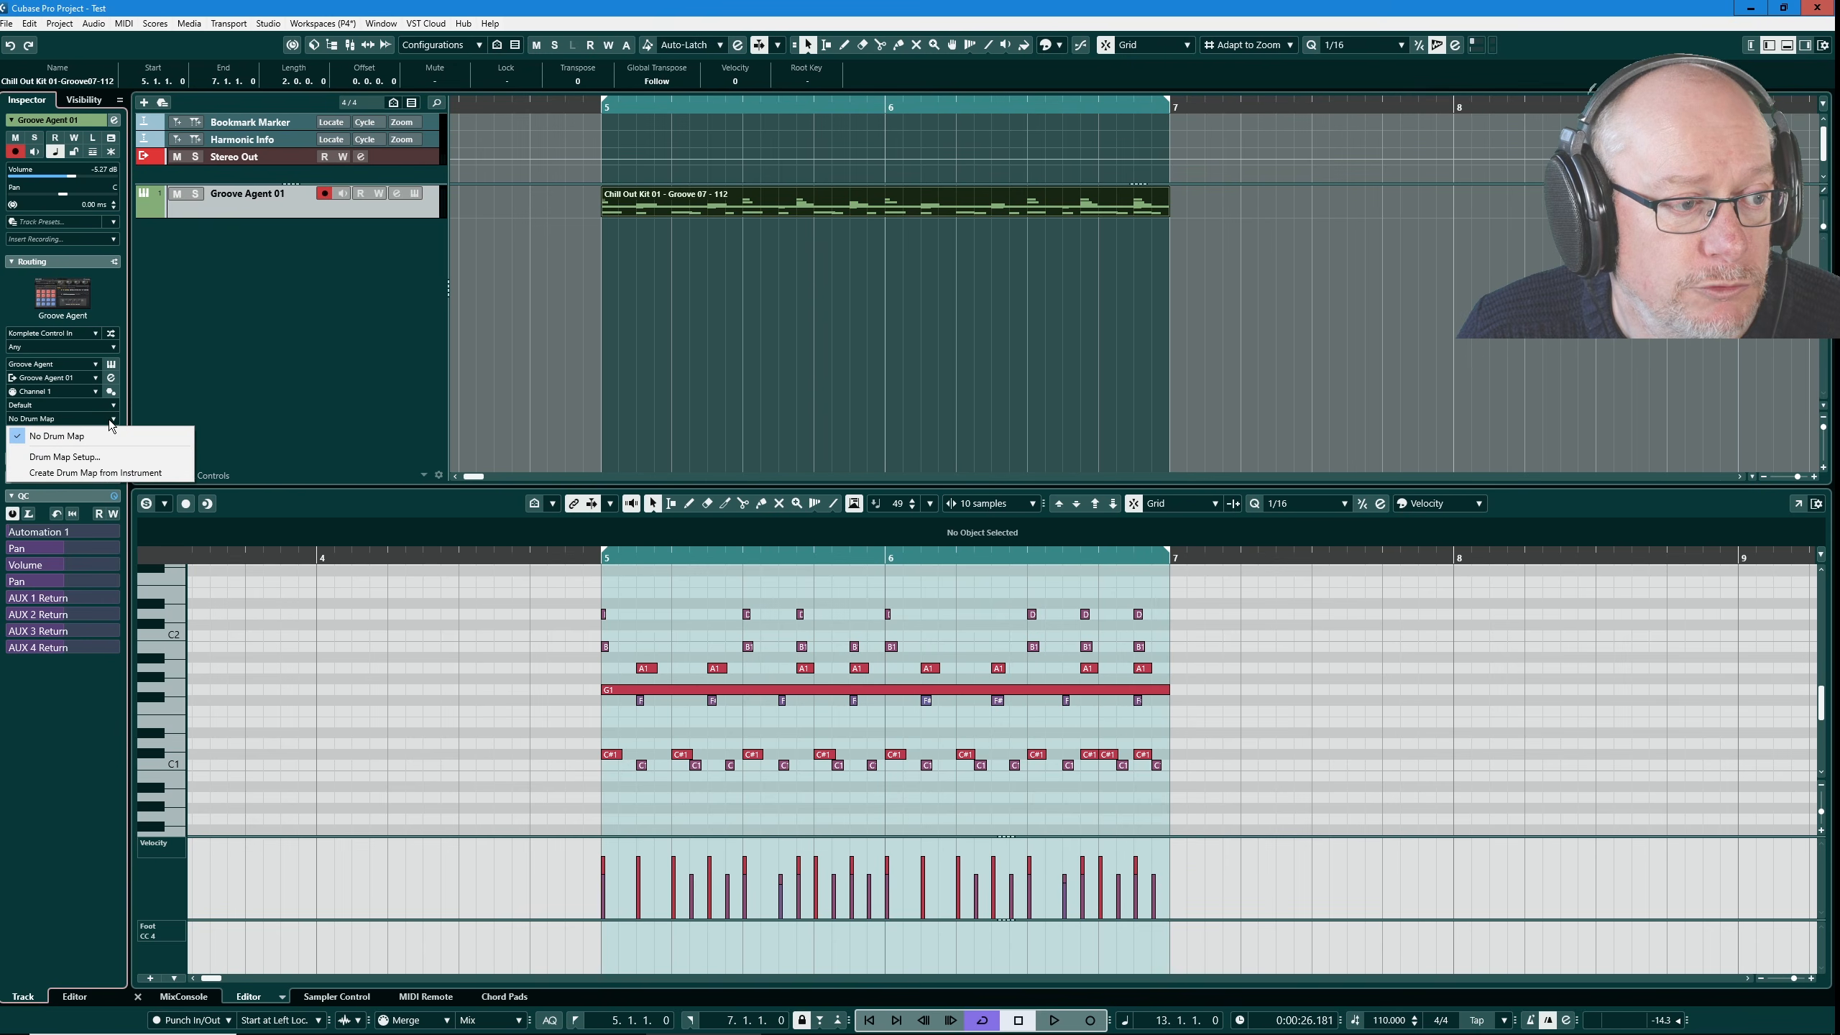
{"action": "left_click", "coordinate": [125, 471]}
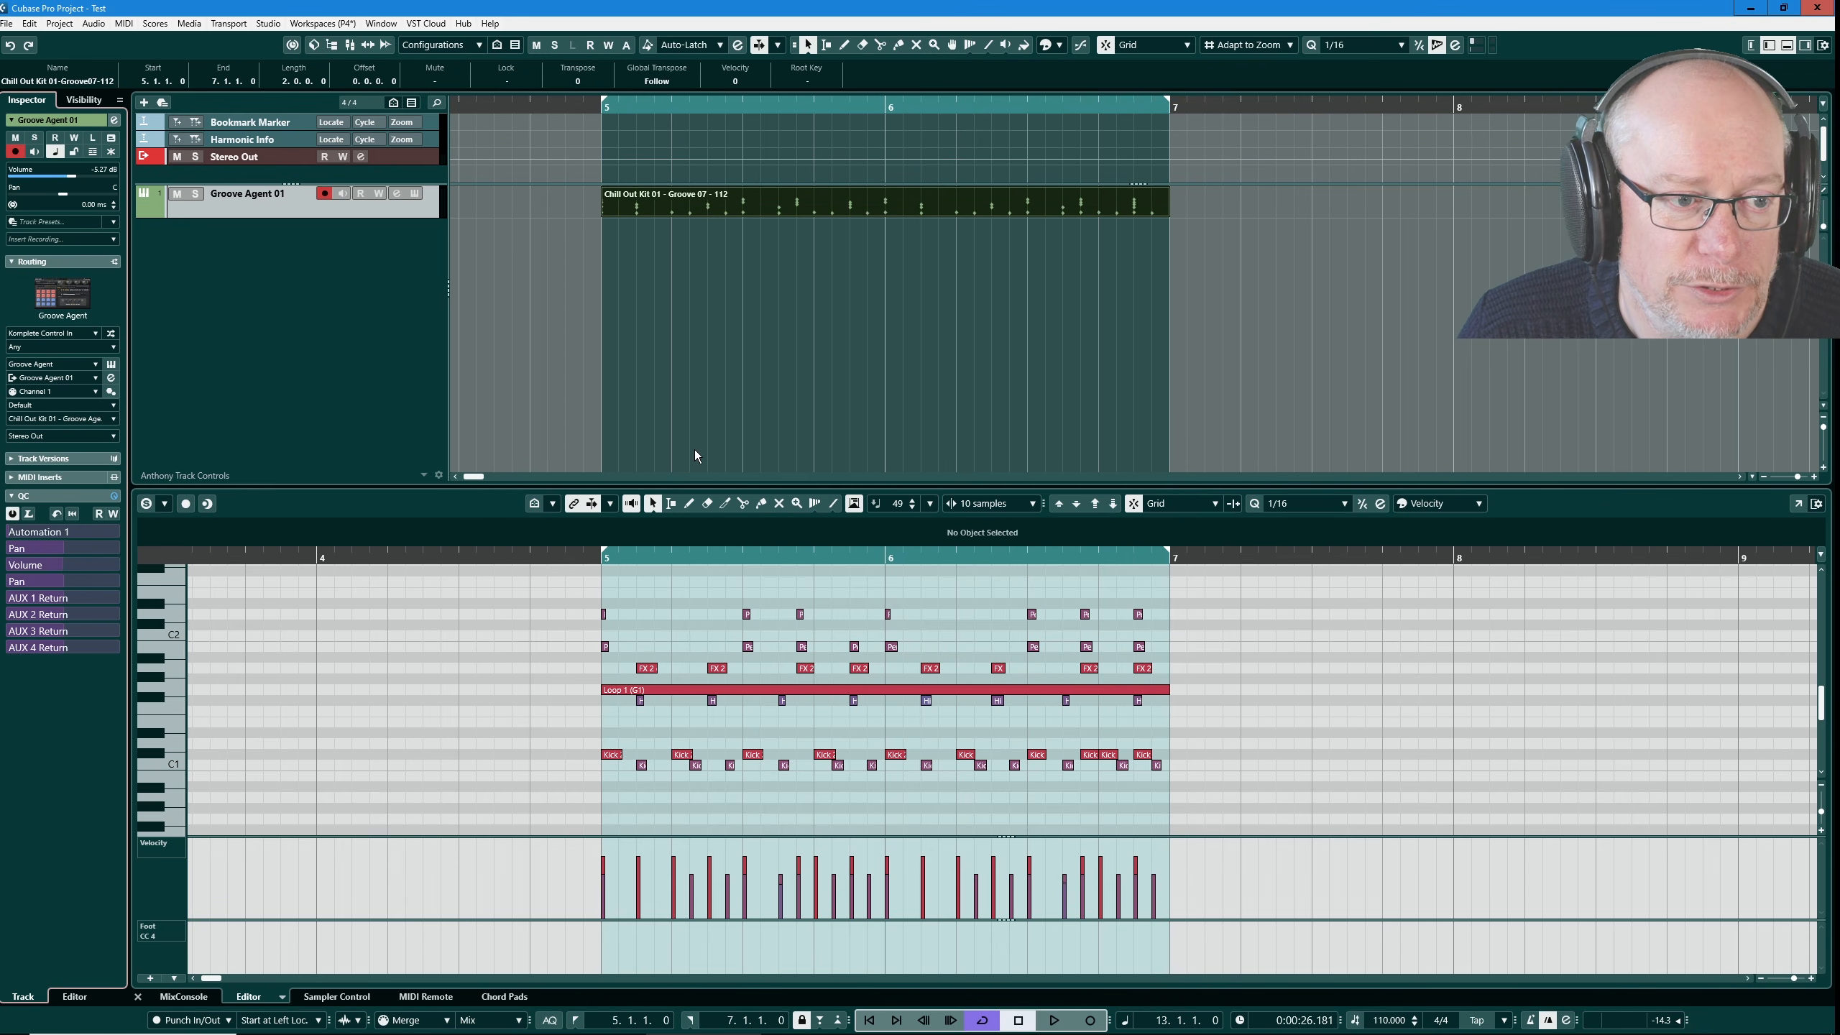
{"action": "left_click", "coordinate": [558, 244]}
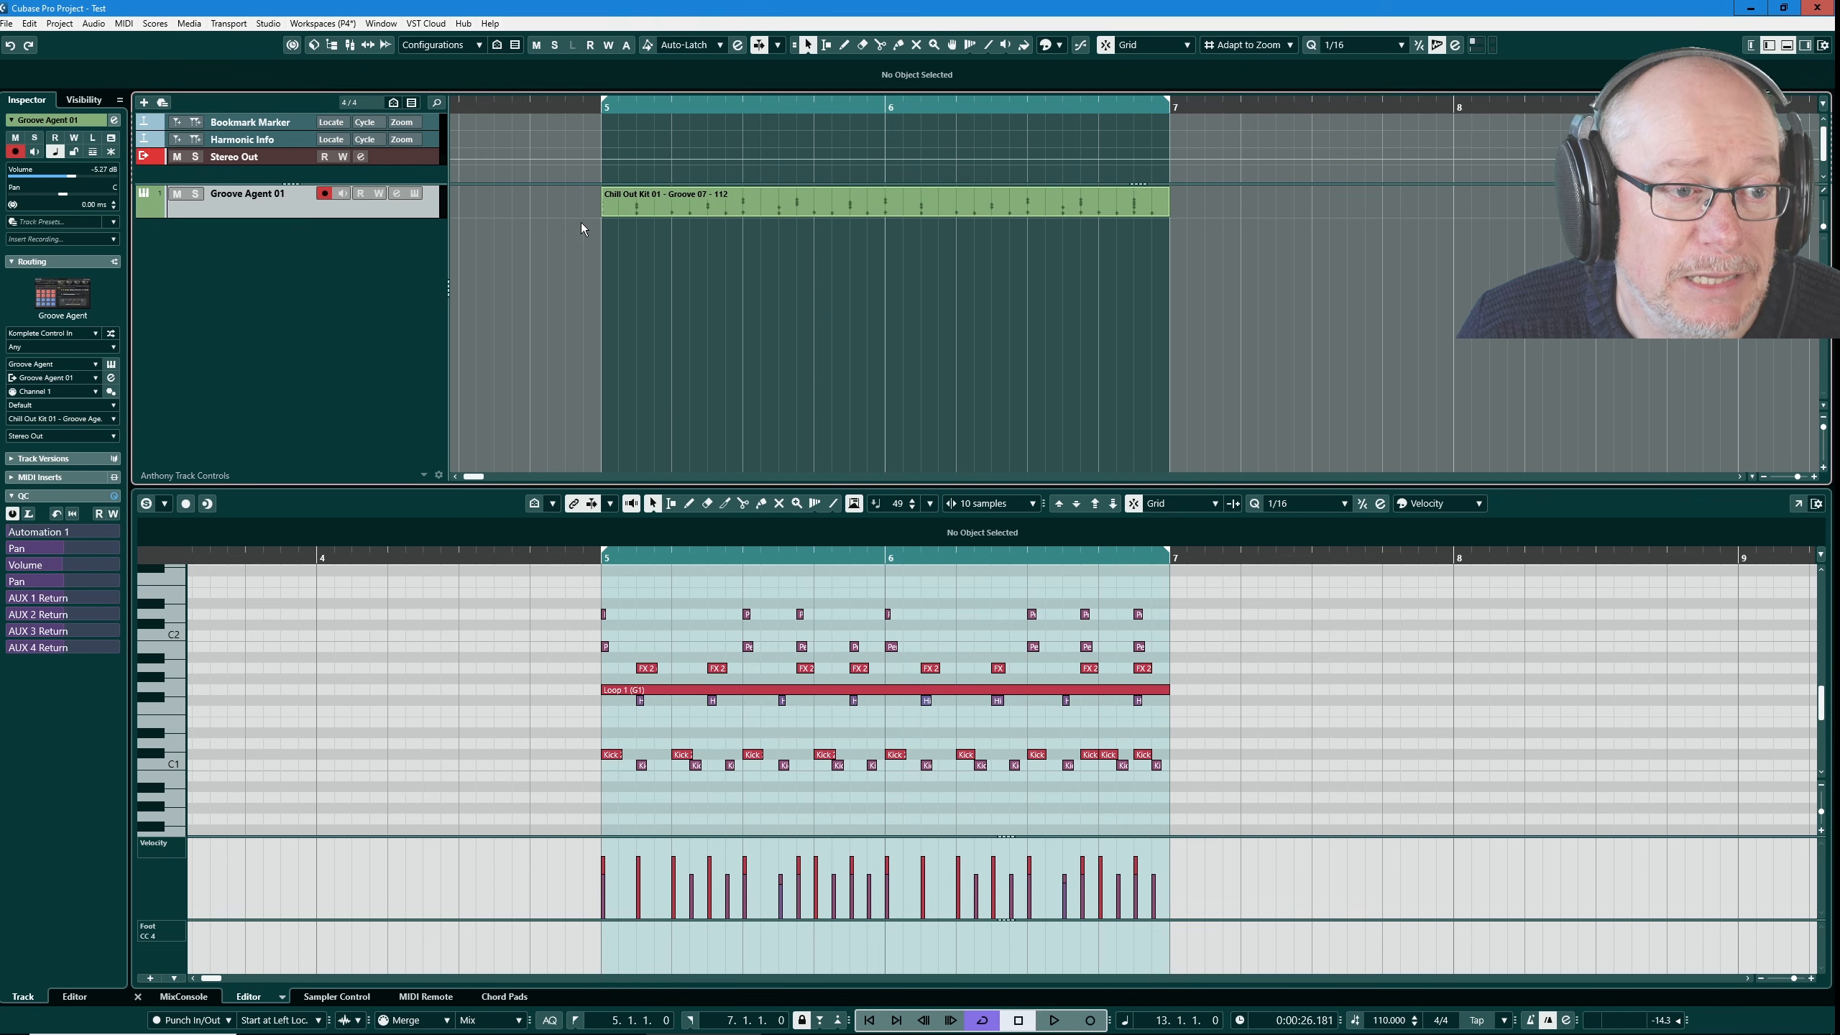
{"action": "double_click", "coordinate": [1014, 207]}
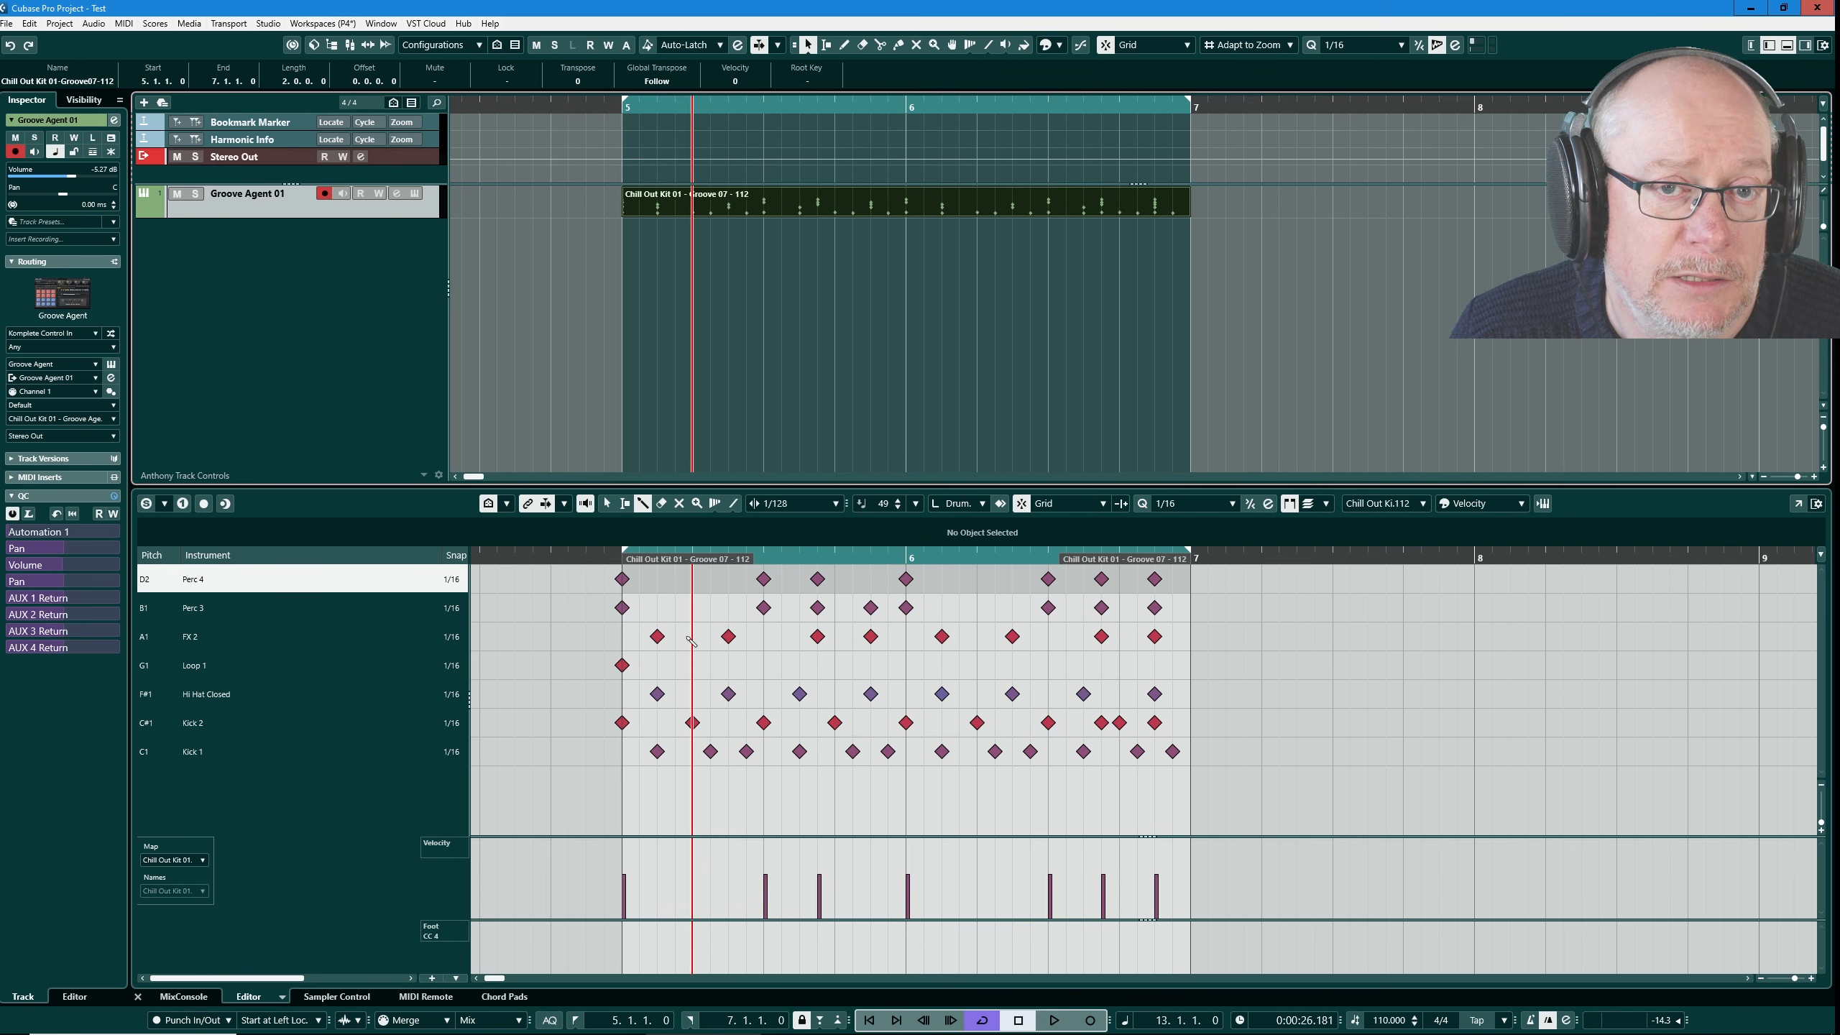
- Reopen Groove Agent to view Chill Out Kit 01's instrument pads, and close its window
{"action": "left_click", "coordinate": [413, 194]}
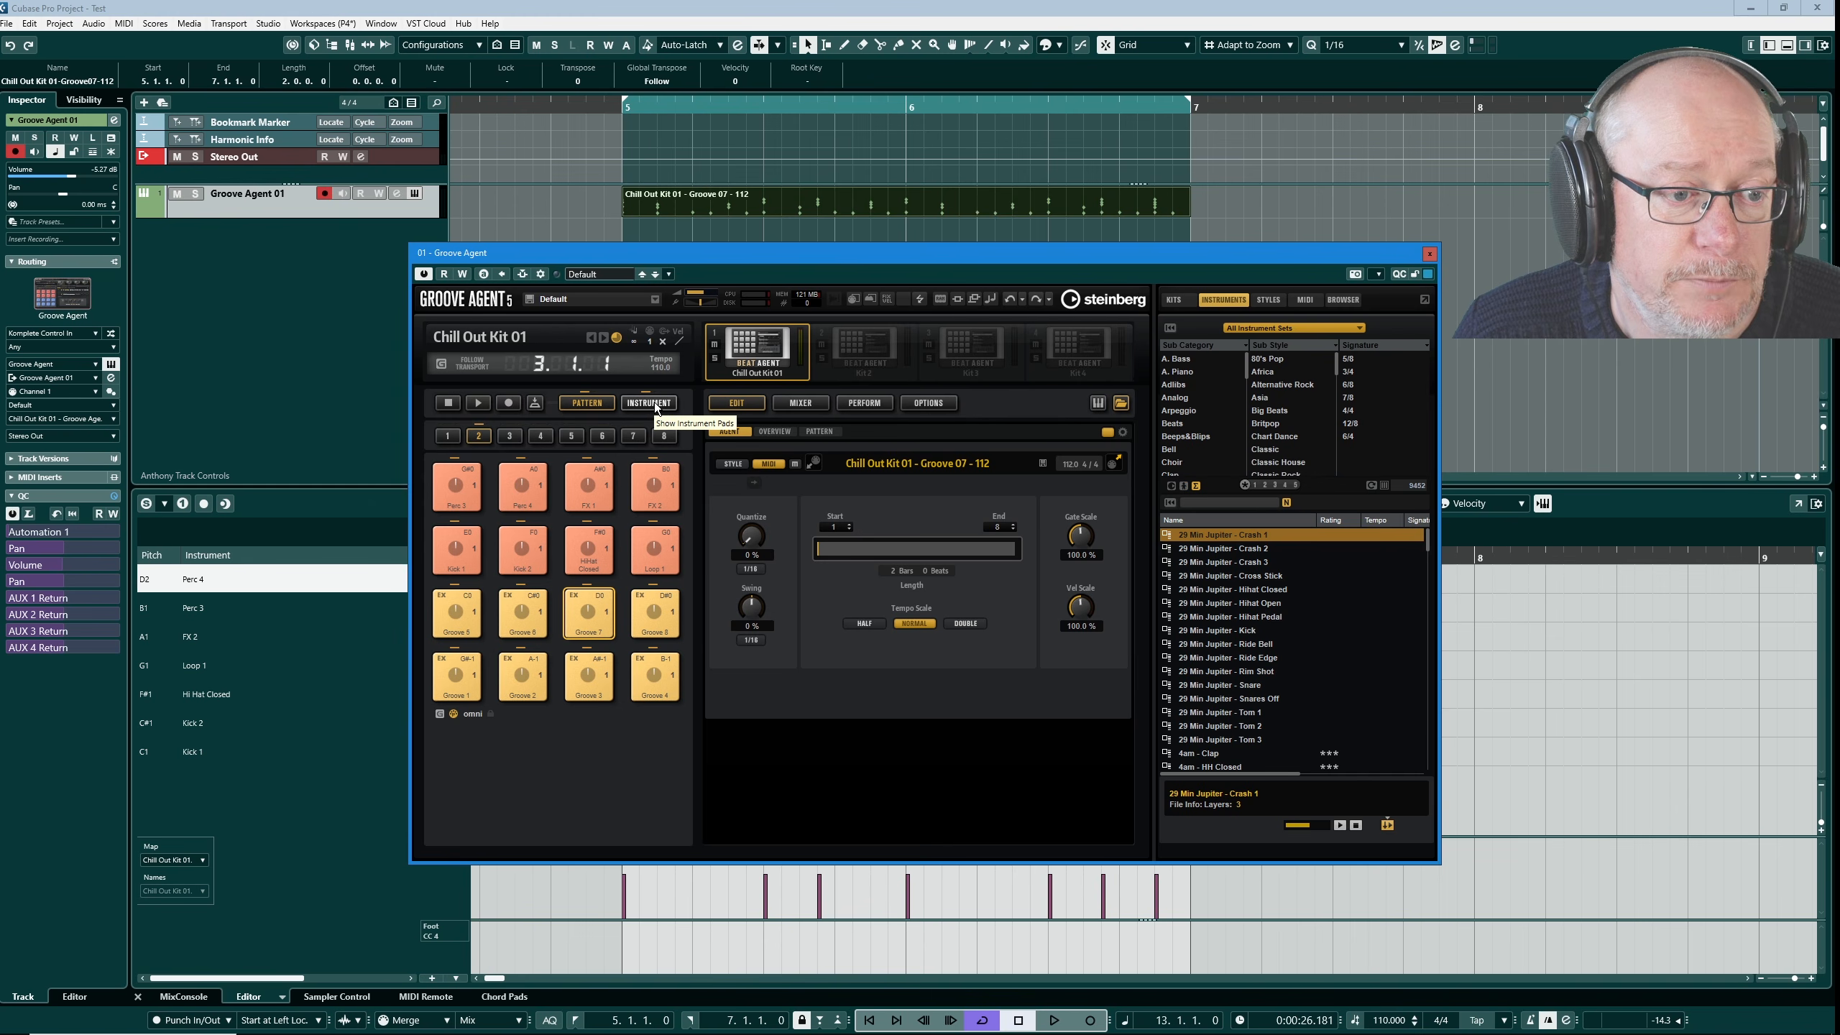
{"action": "left_click", "coordinate": [654, 403]}
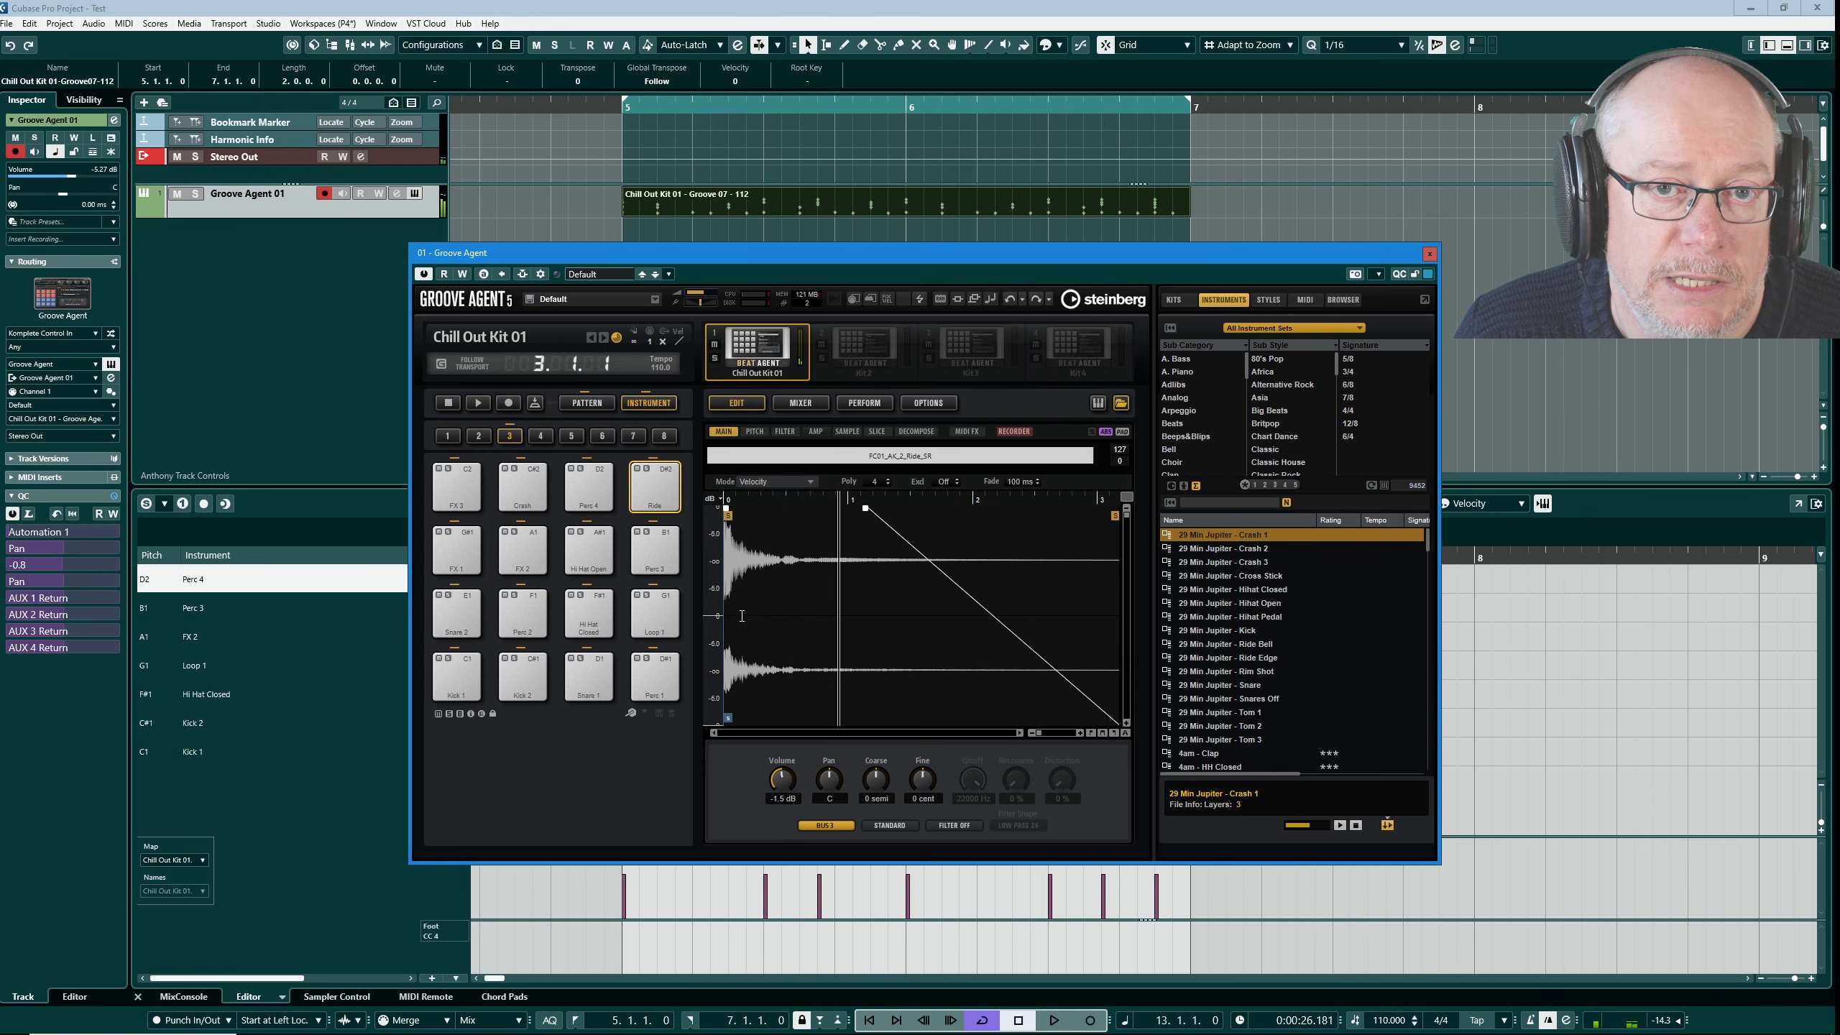
{"action": "left_click", "coordinate": [1430, 253]}
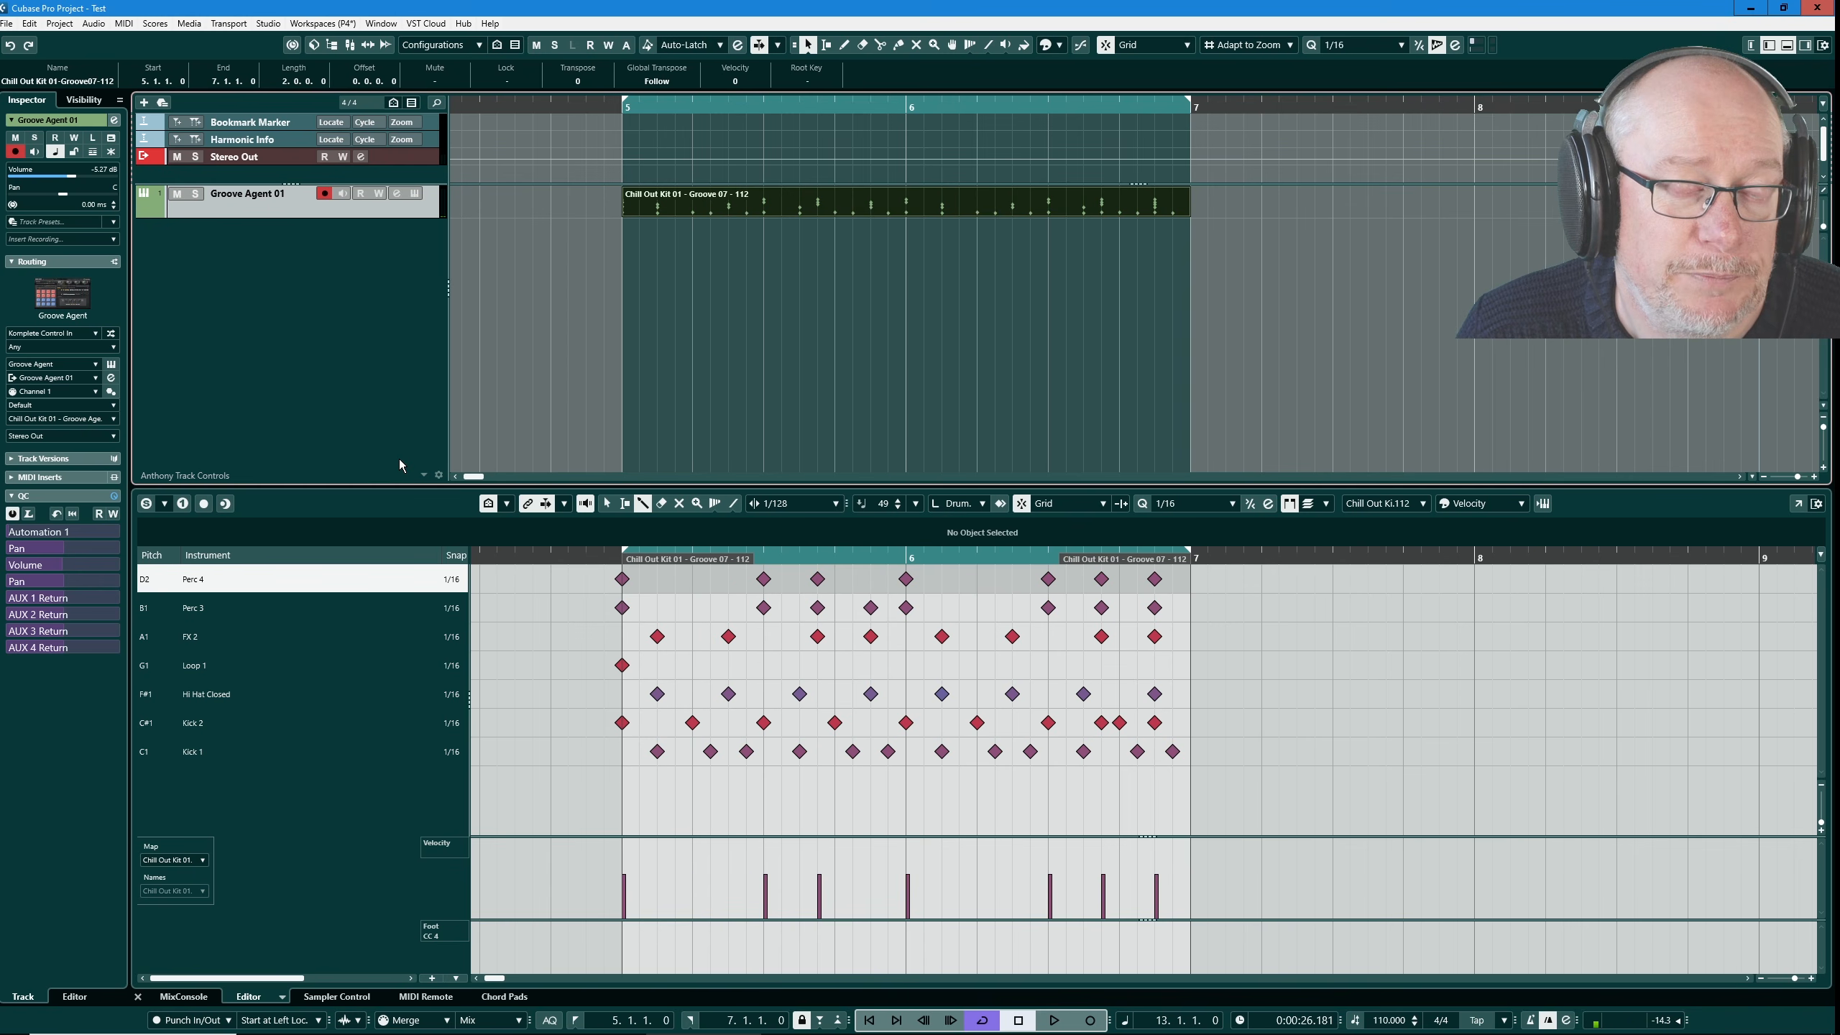
- Show the drum sounds in use by the instrument in the Drum Editor list, and restore the view of drum sounds with events
{"action": "left_click", "coordinate": [507, 503]}
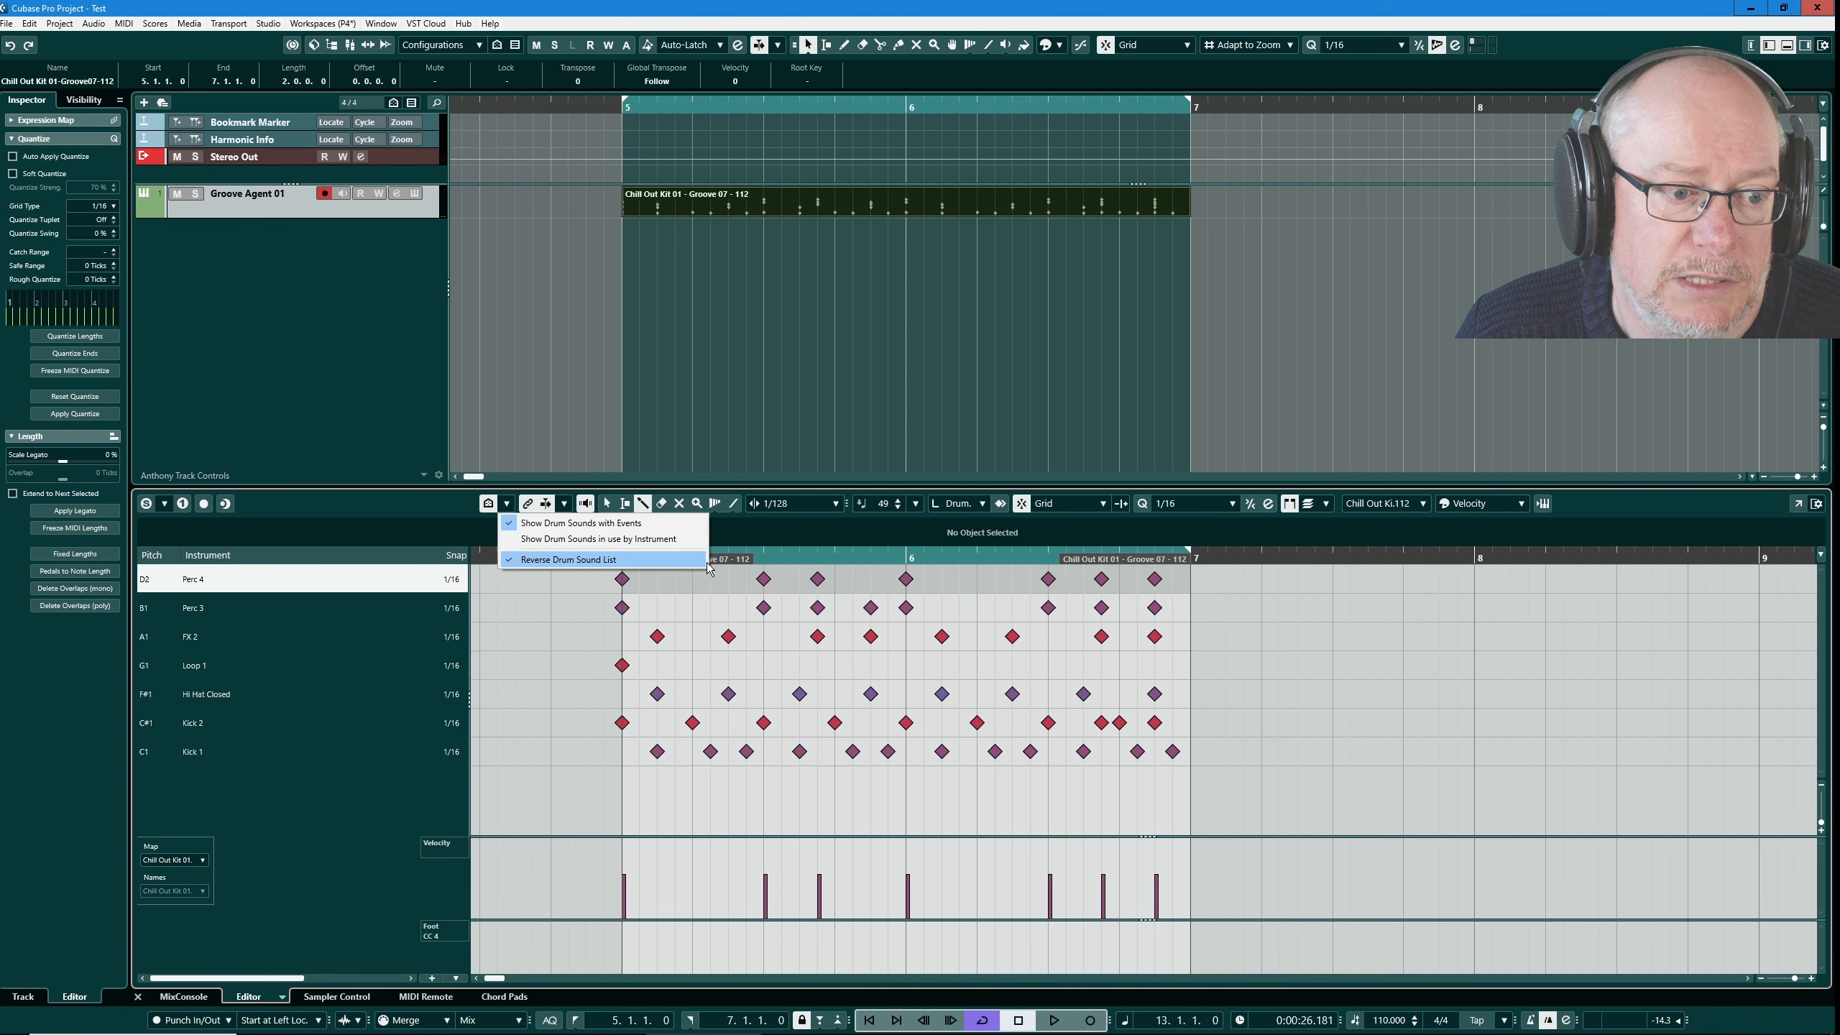
{"action": "left_click", "coordinate": [612, 538]}
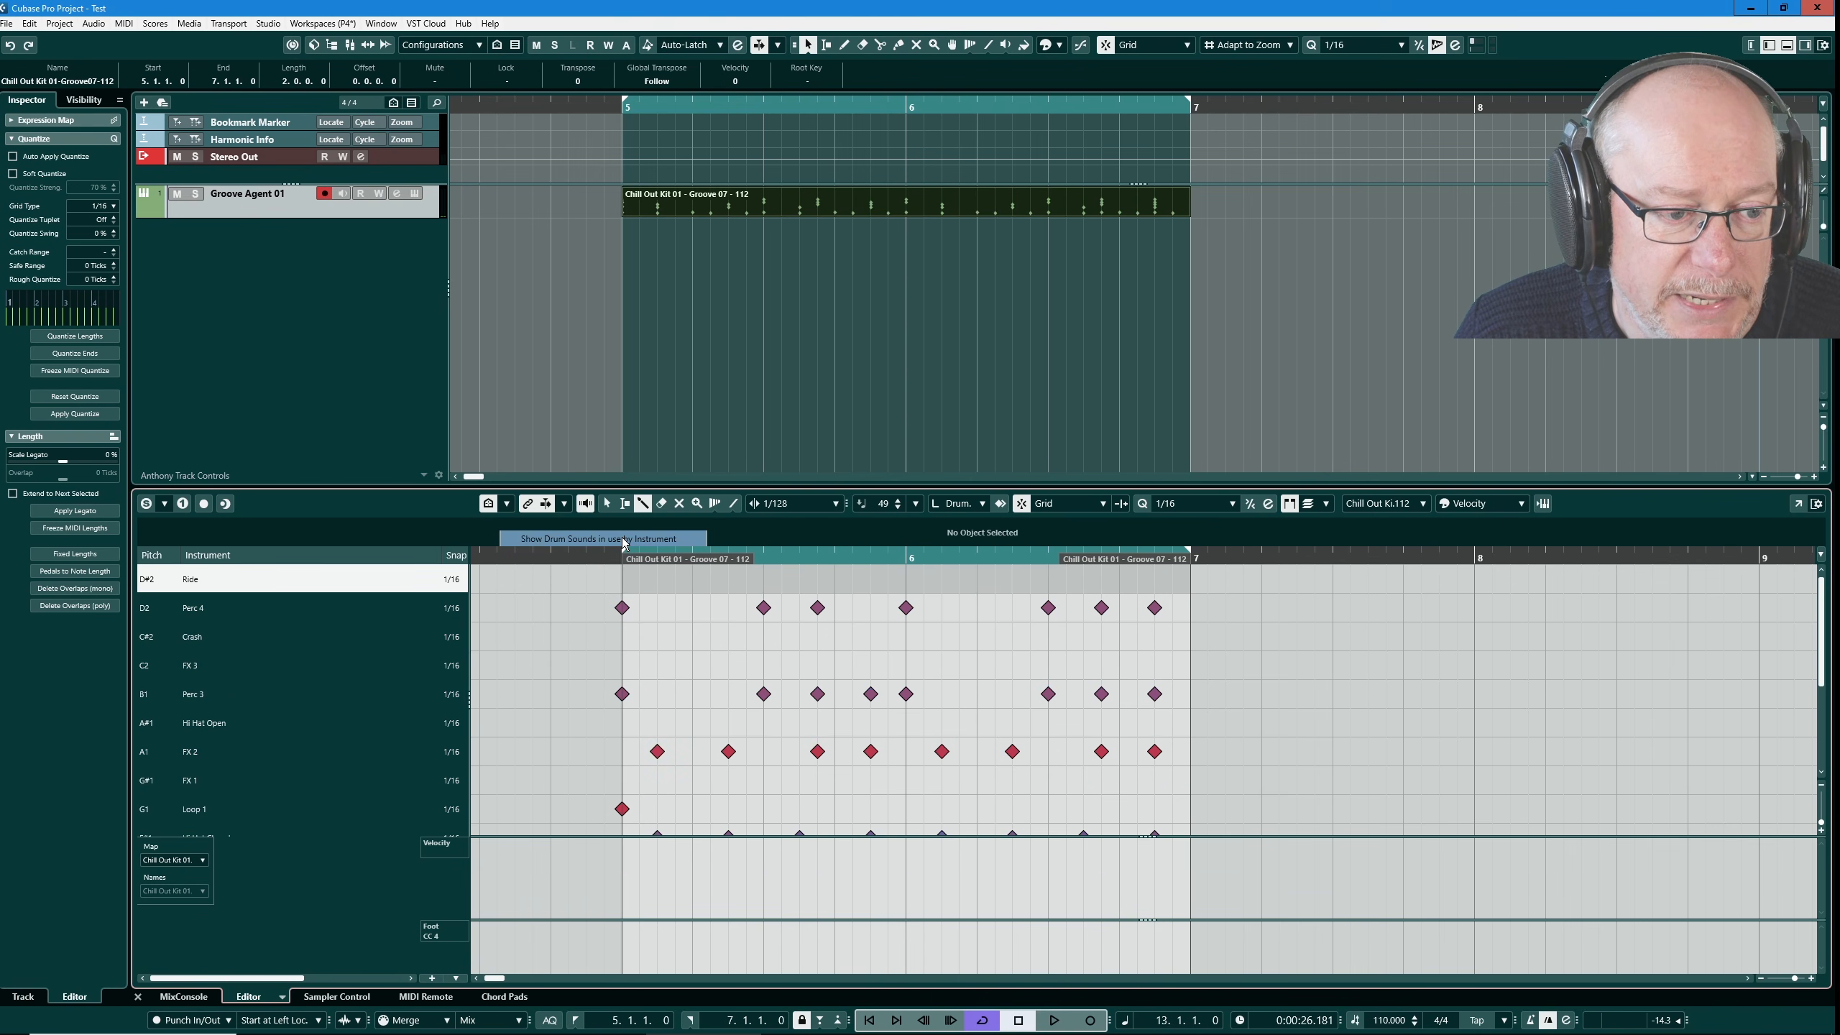
{"action": "scroll", "coordinate": [897, 728], "scroll_direction": "down", "scroll_amount": 3}
{"action": "scroll", "coordinate": [813, 713], "scroll_direction": "up", "scroll_amount": 5}
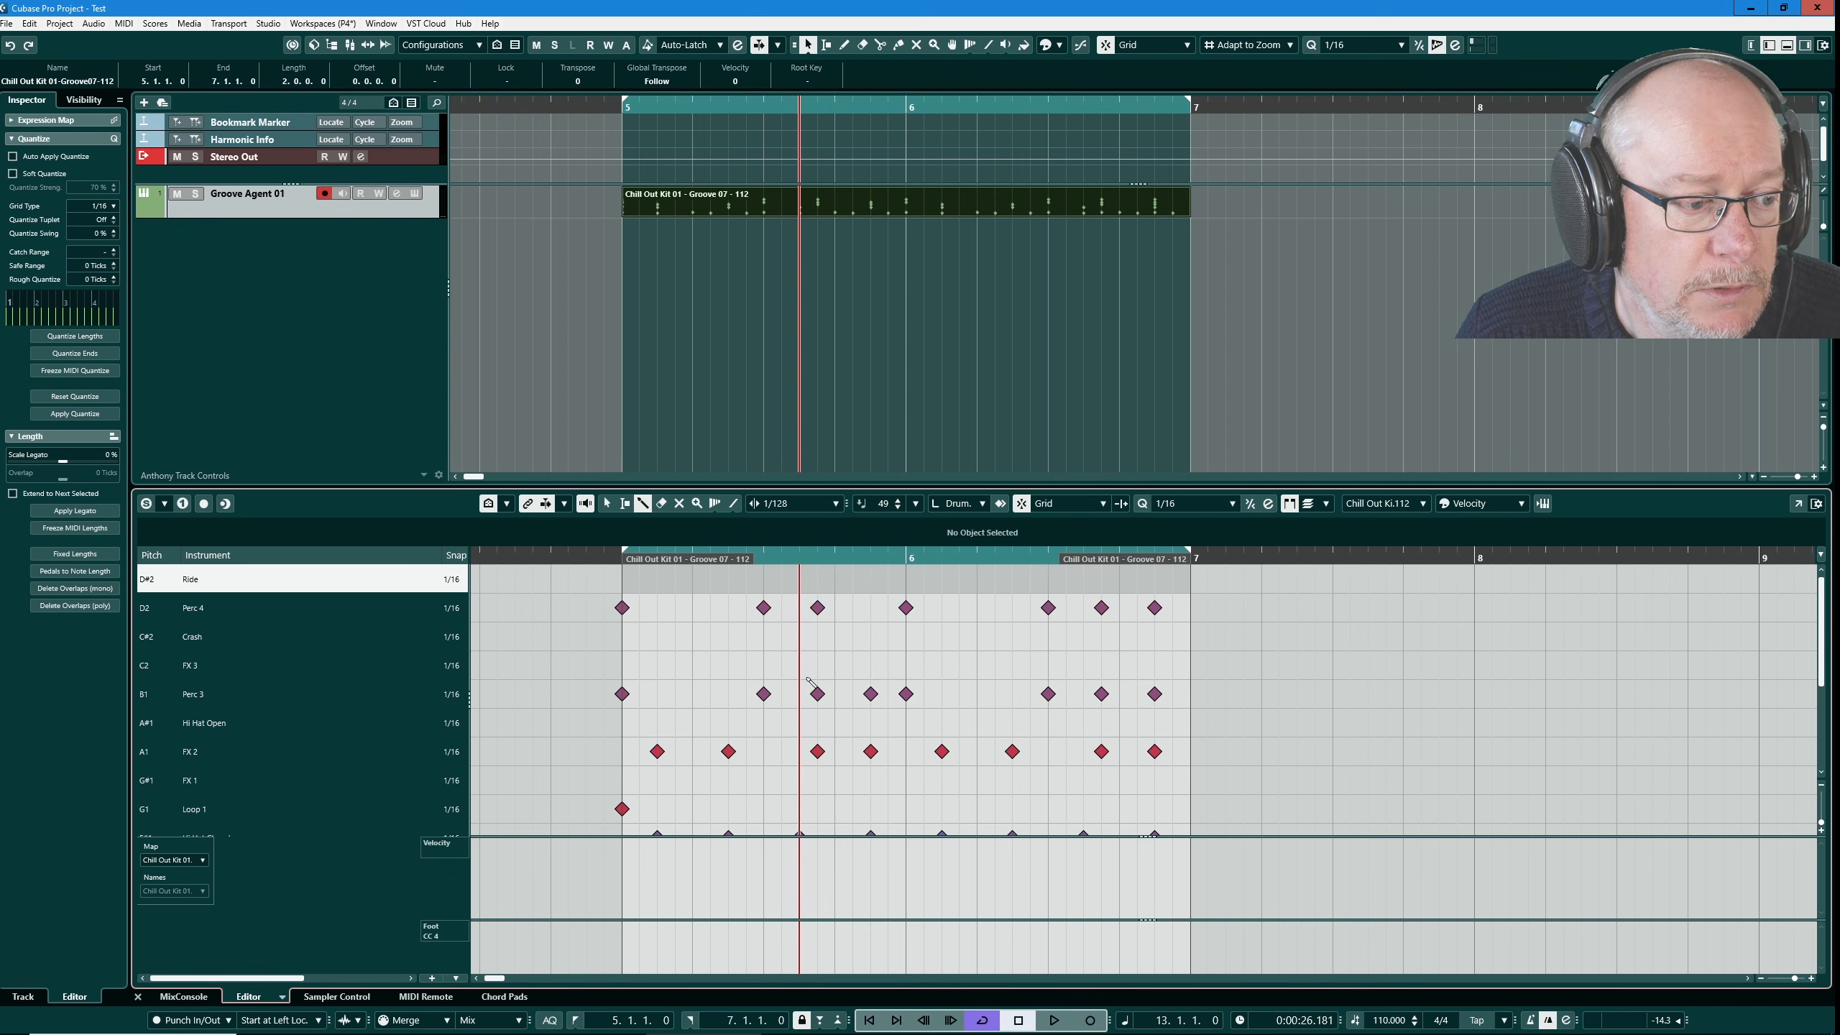
{"action": "left_click", "coordinate": [226, 584]}
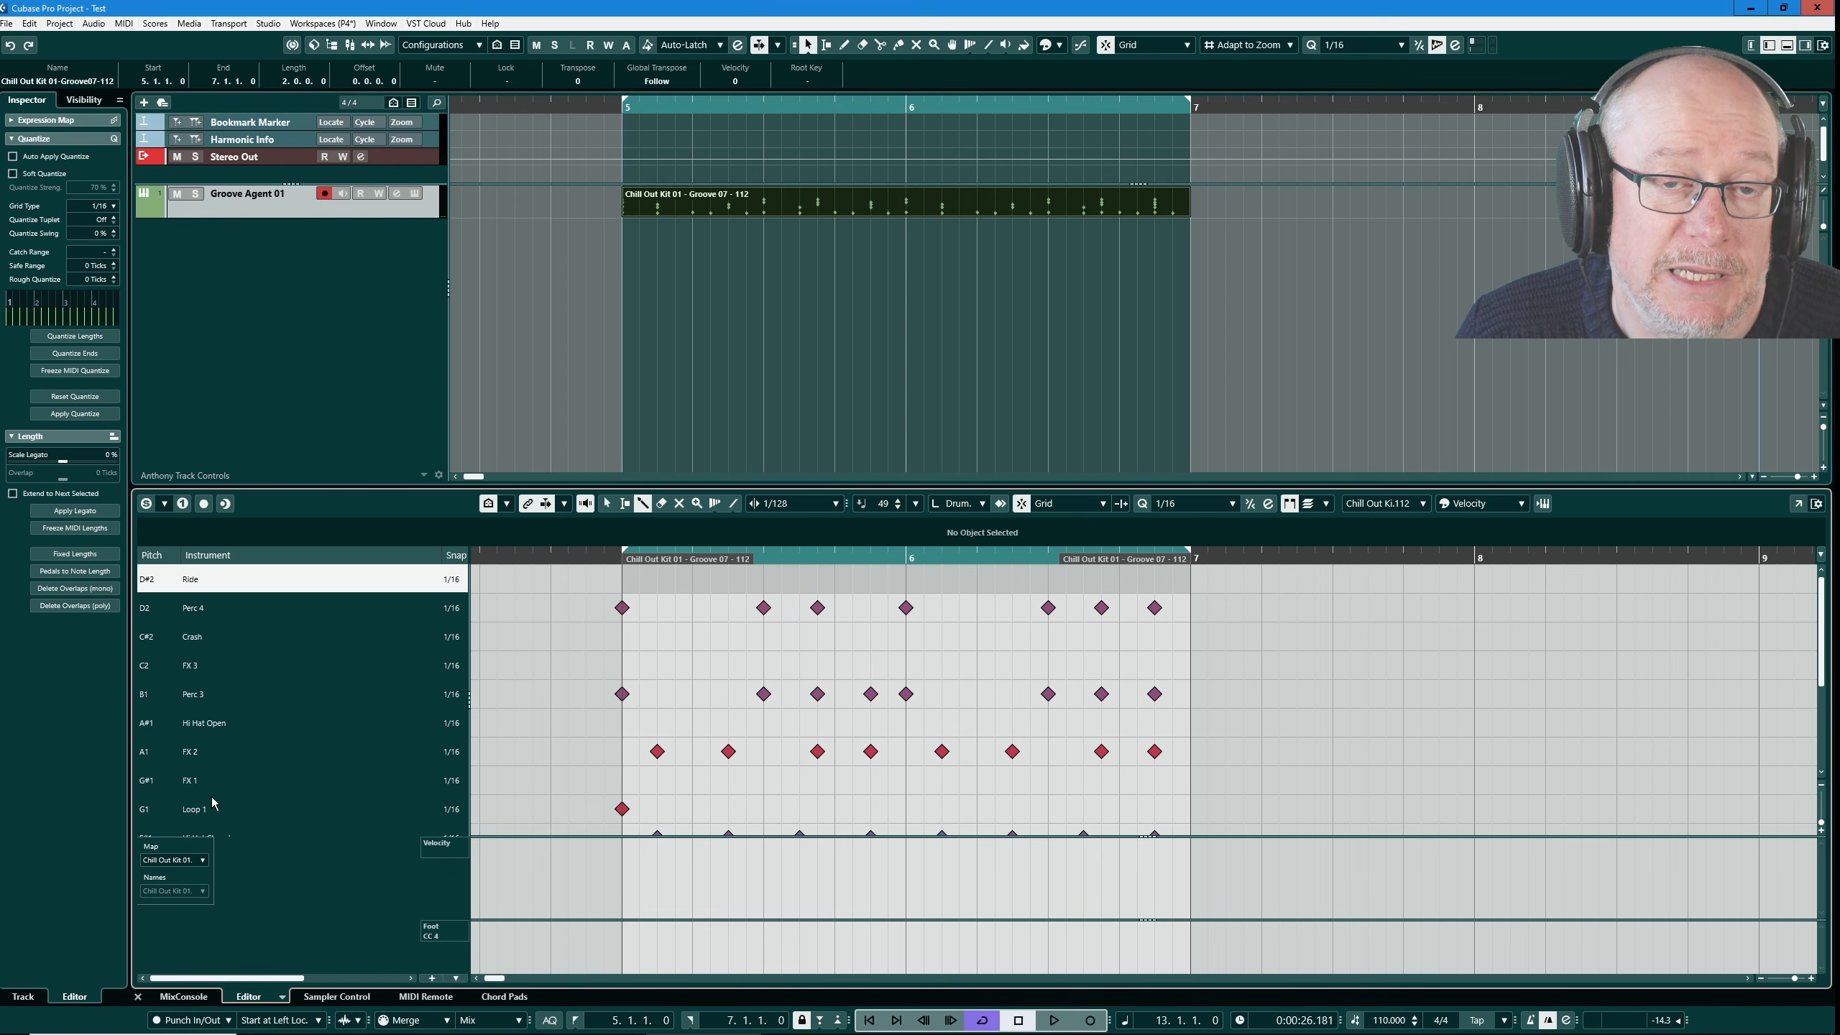
{"action": "left_click", "coordinate": [507, 503]}
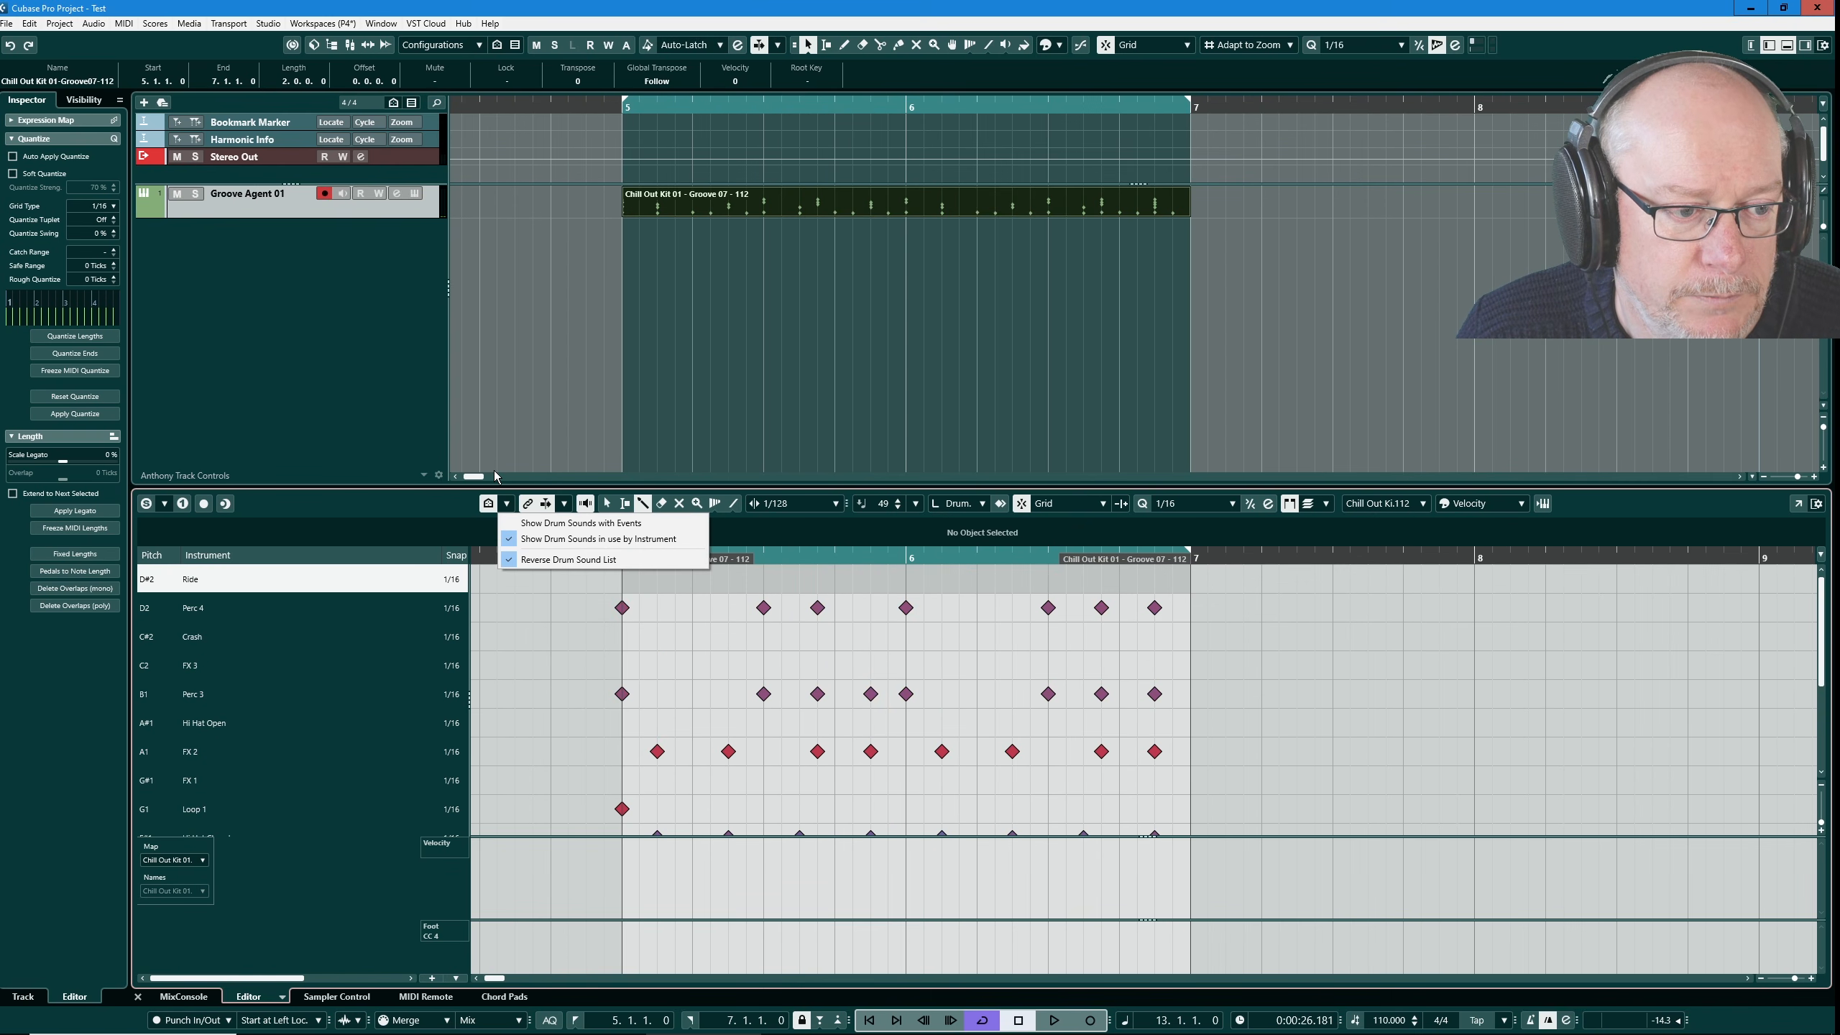
{"action": "left_click", "coordinate": [561, 523]}
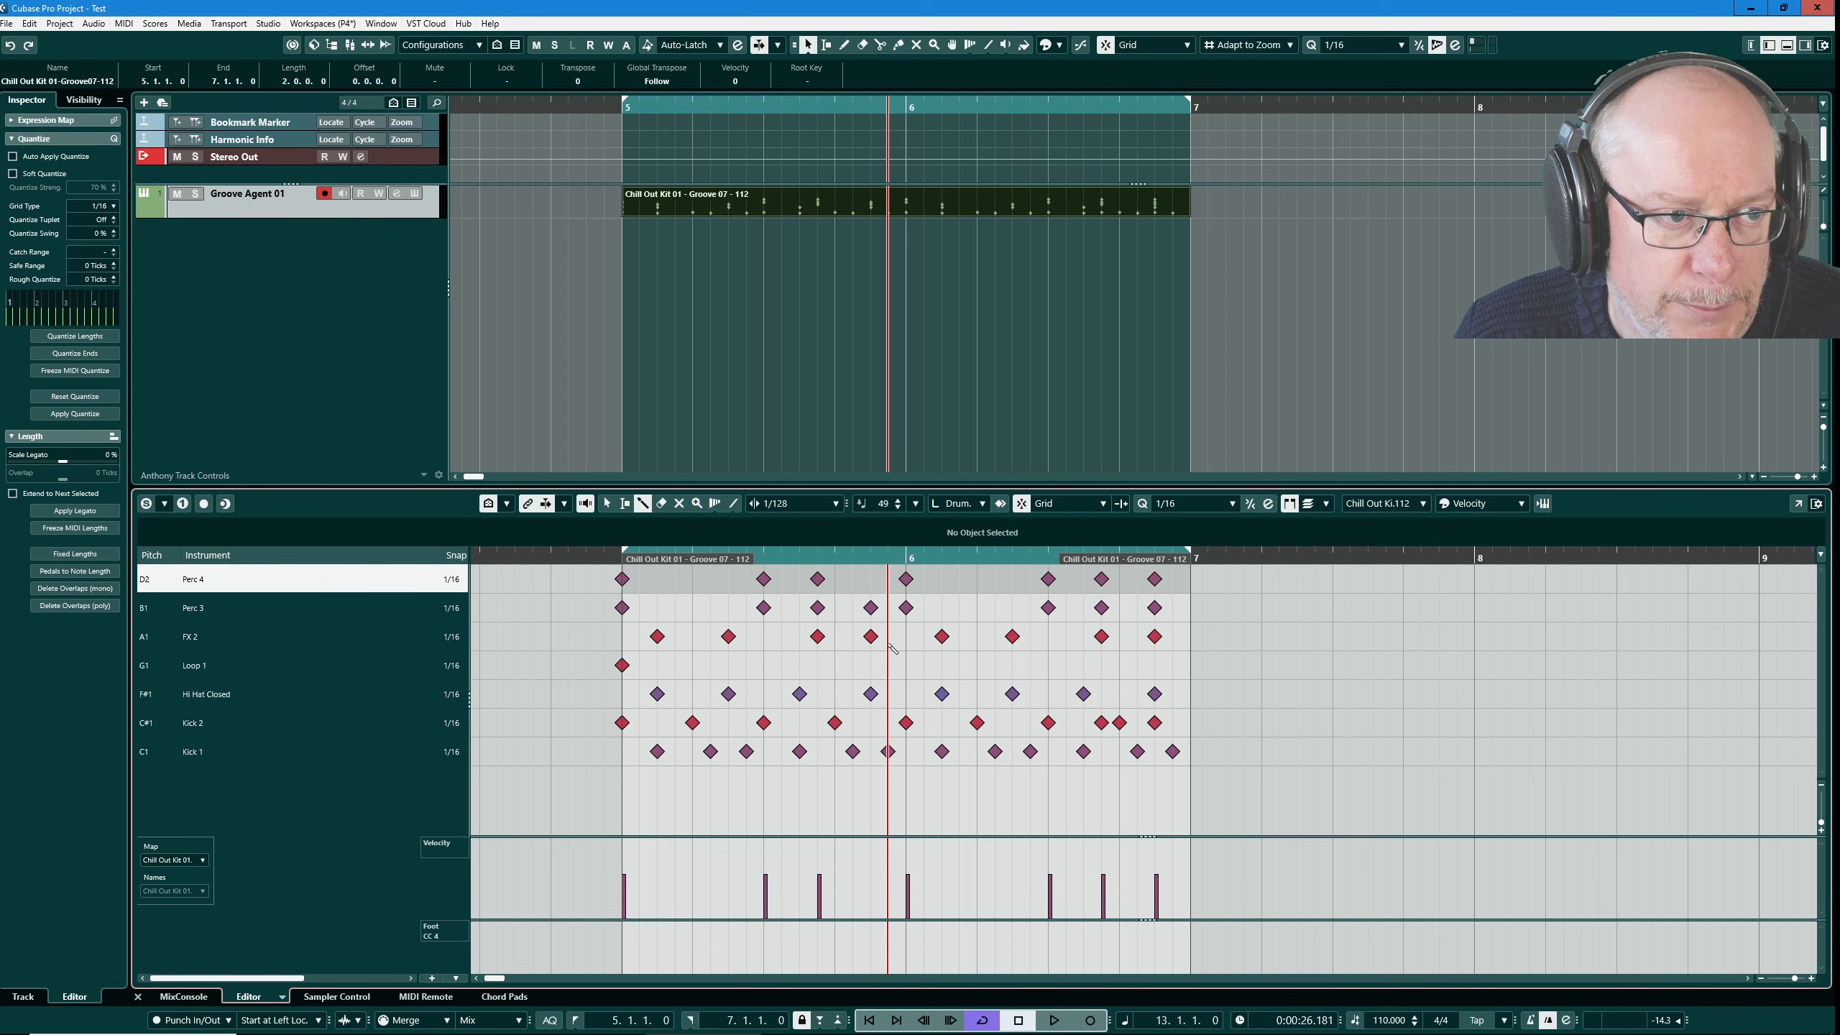
- Reopen Groove Agent on its pattern pads, select Groove 8 and display its notes in the pattern editor
{"action": "left_click", "coordinate": [414, 194]}
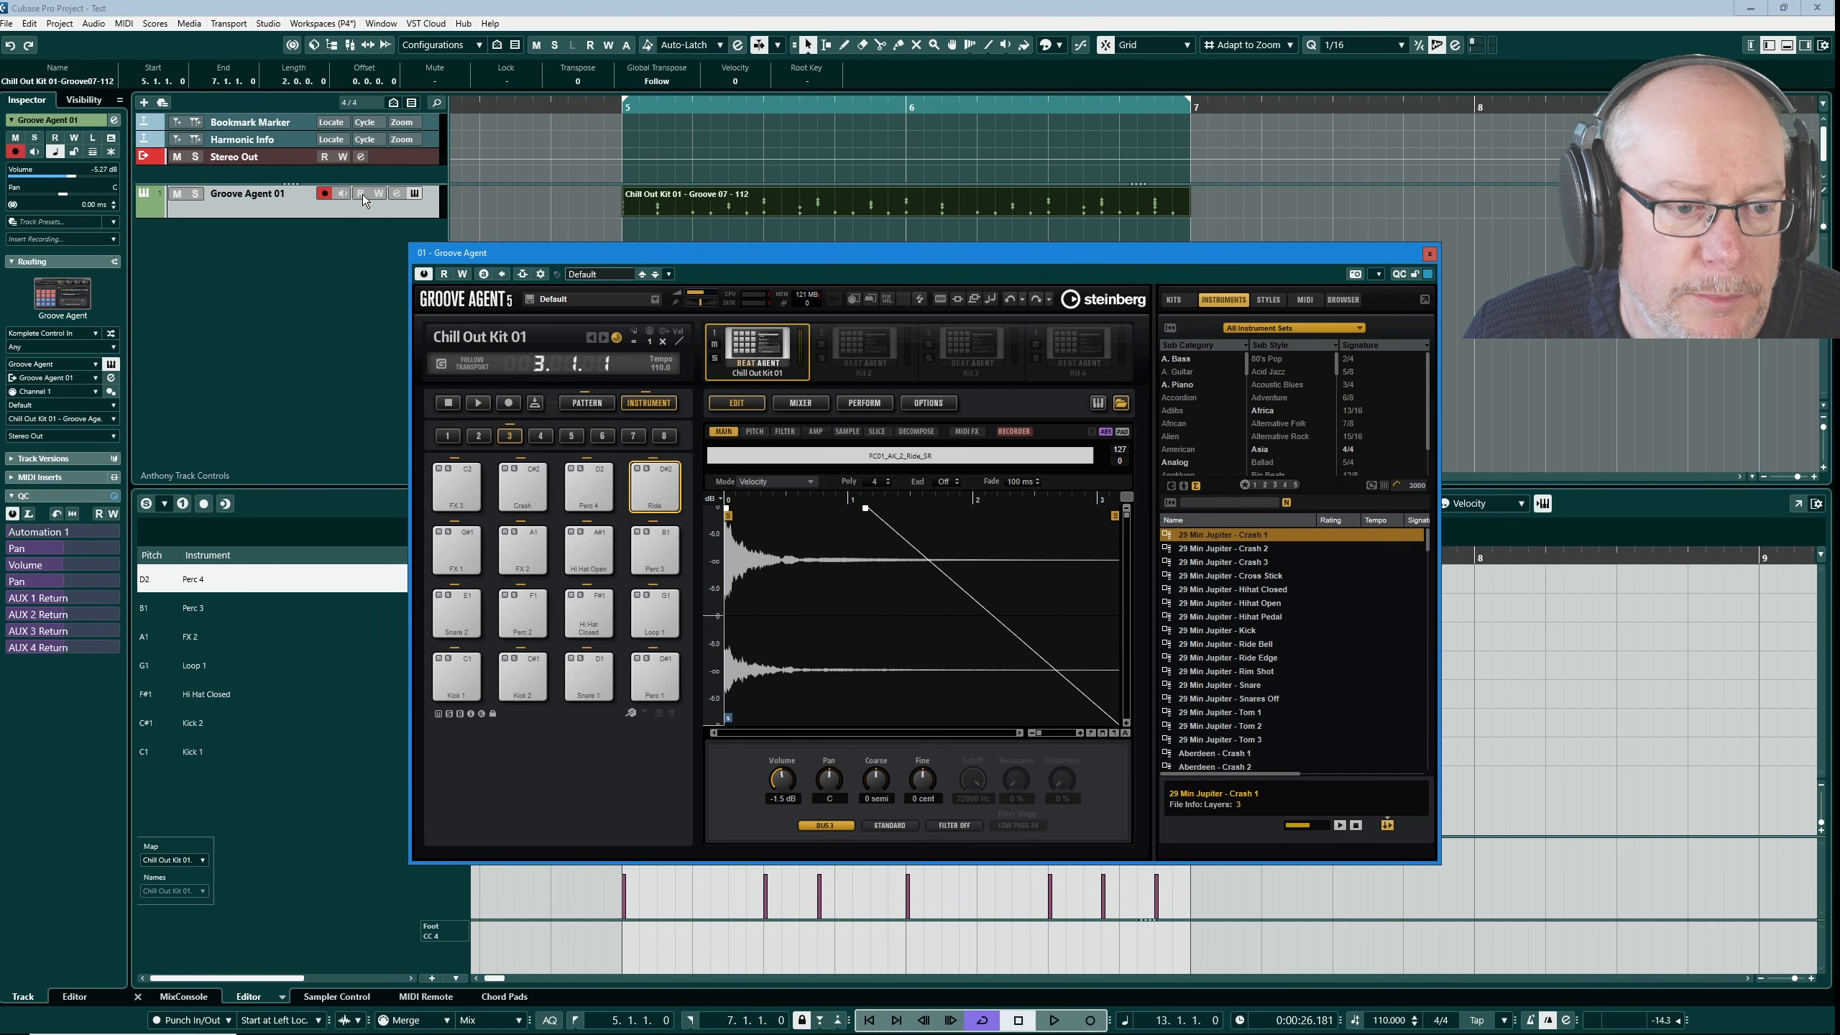
{"action": "left_click", "coordinate": [579, 404]}
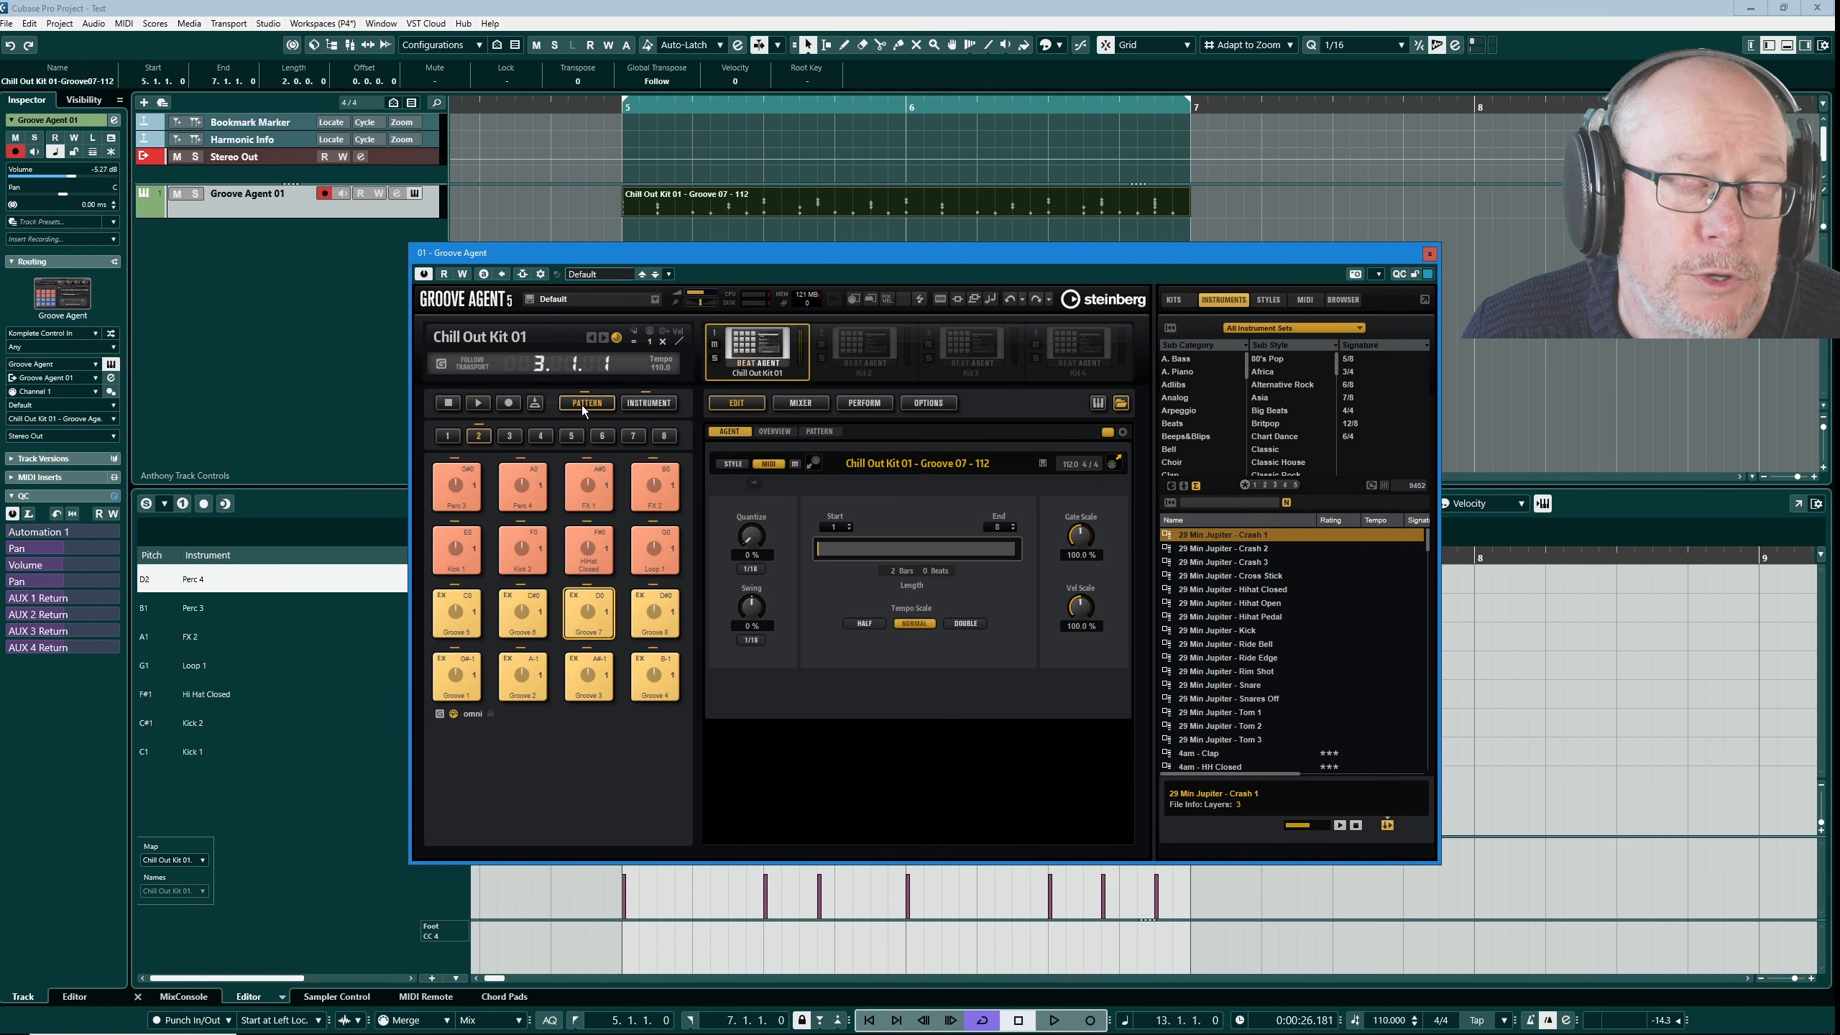
{"action": "left_click", "coordinate": [651, 613]}
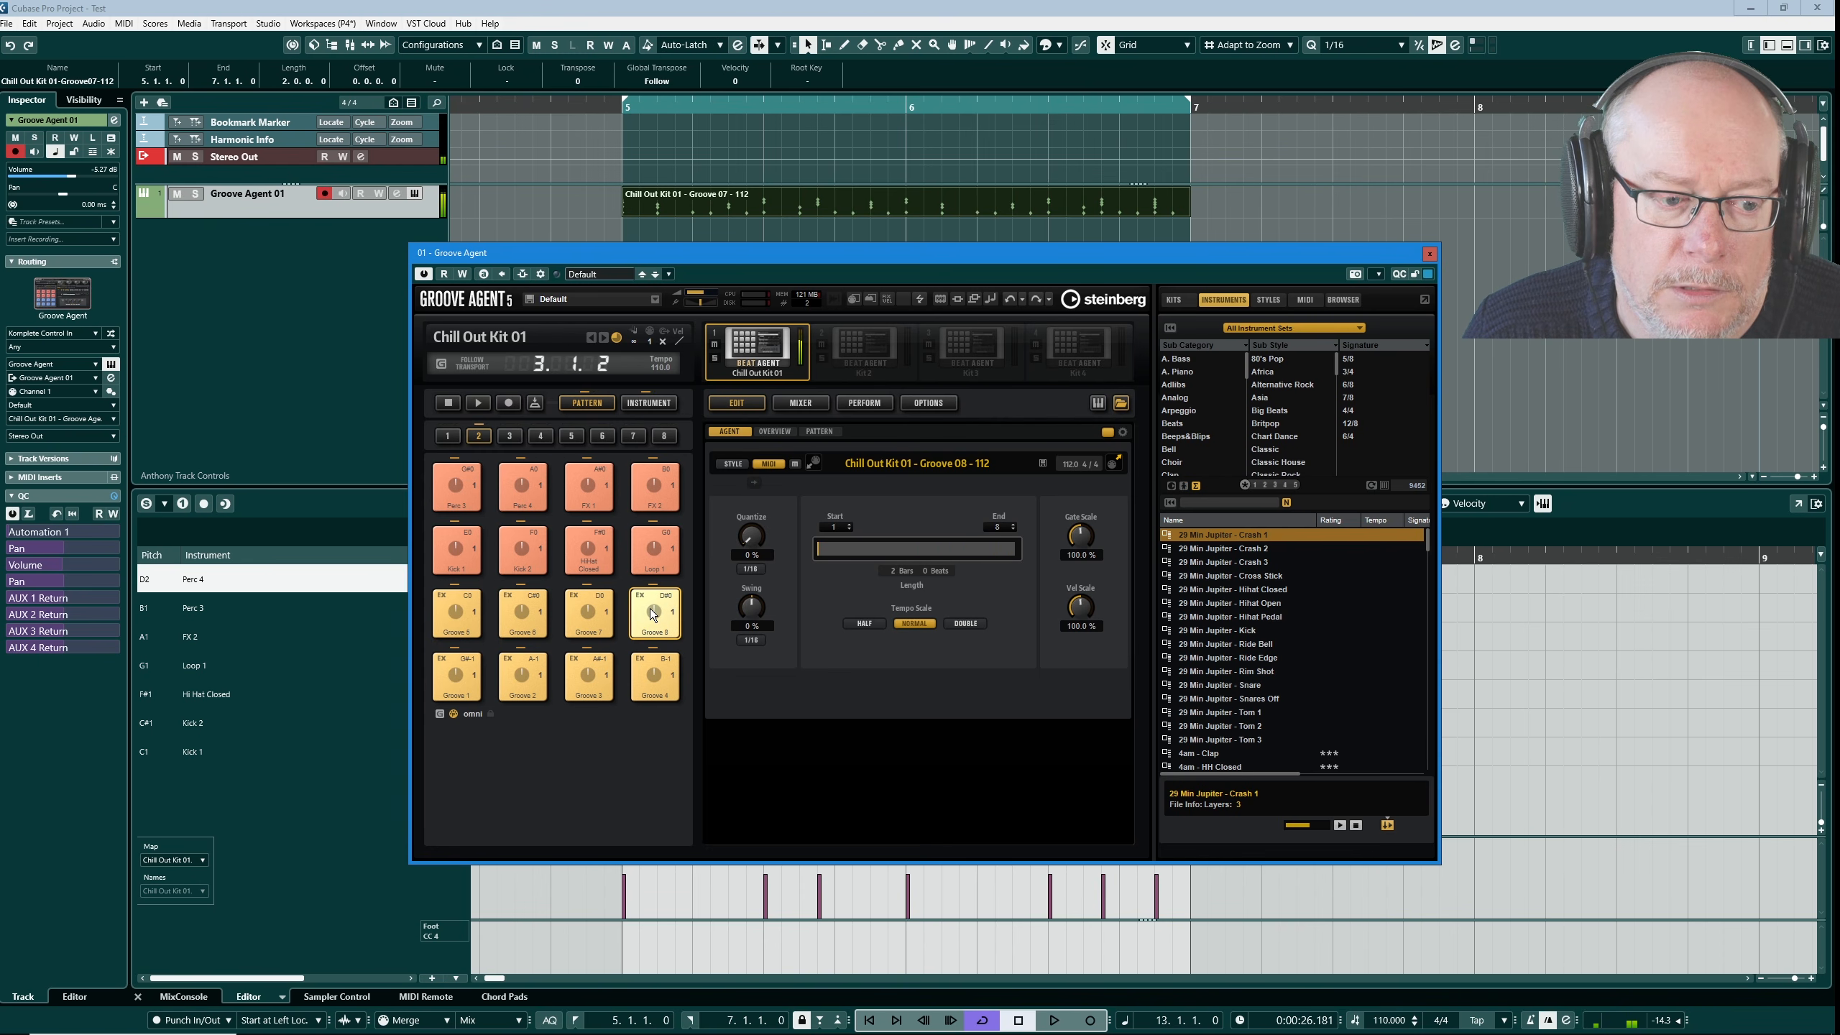
{"action": "left_click", "coordinate": [817, 433]}
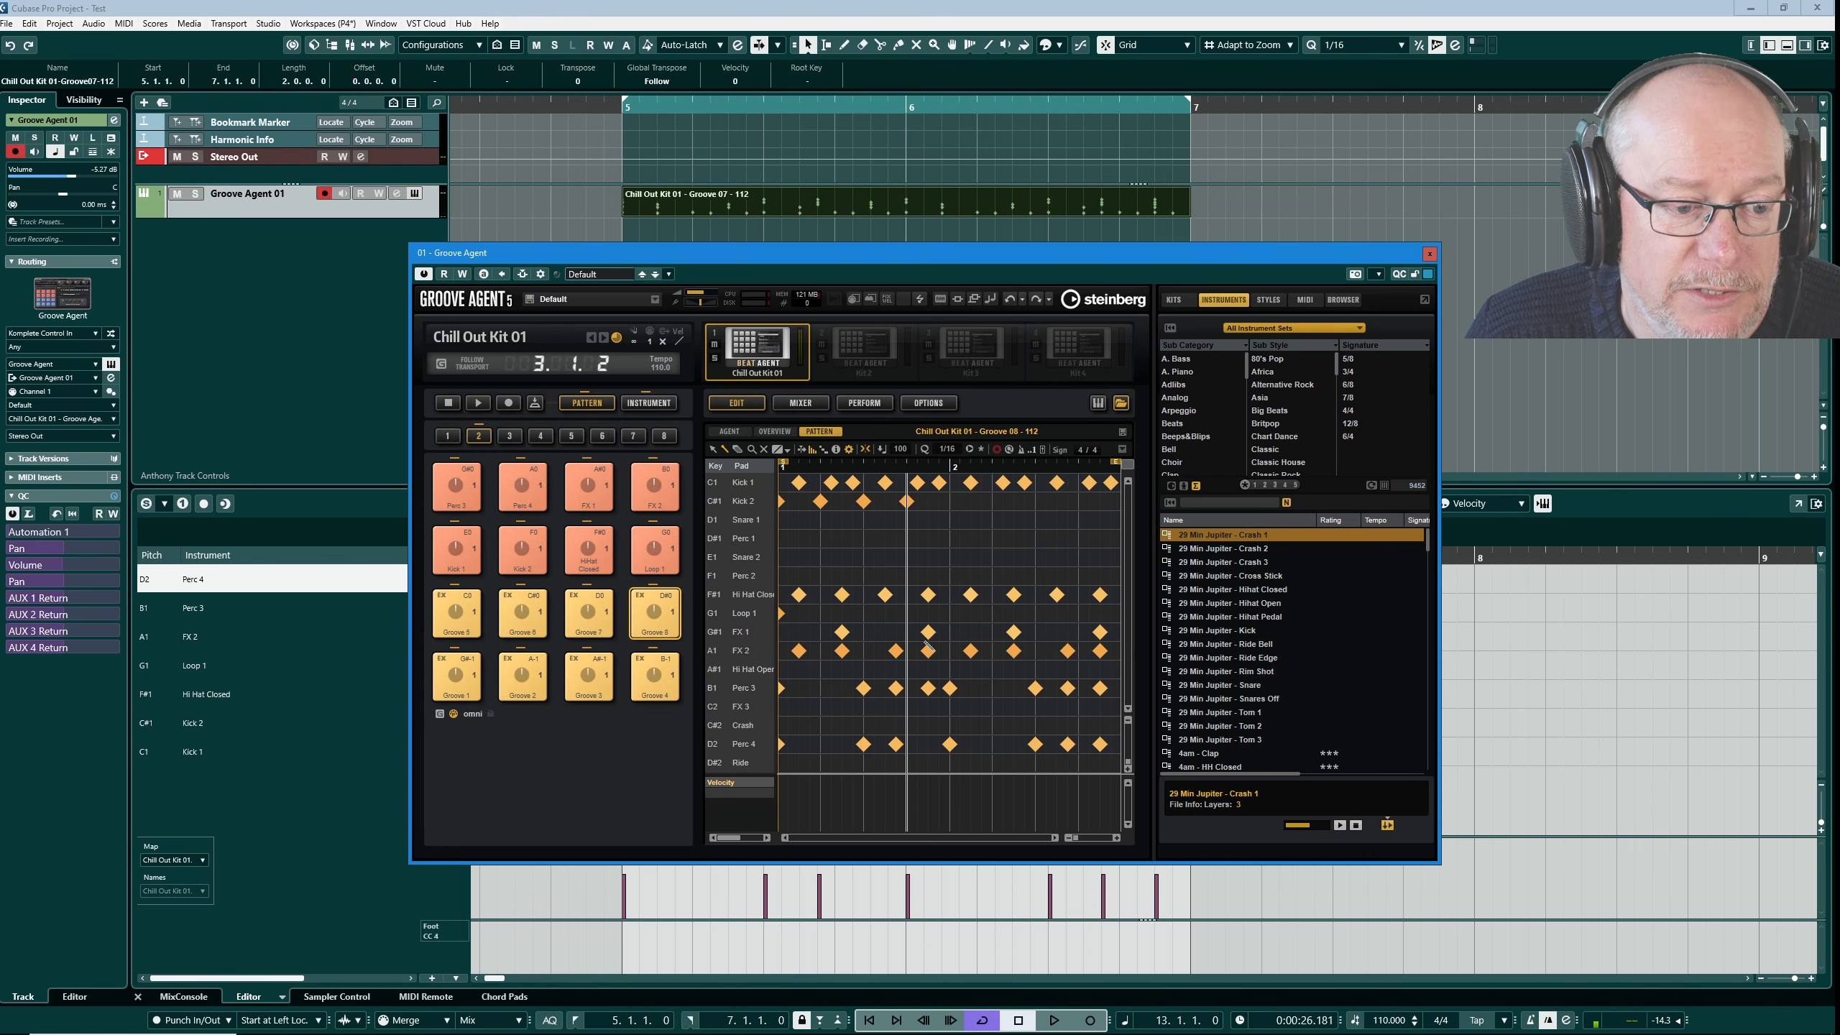
- Delete the four FX 1 notes from the Groove 8 pattern
{"action": "left_click", "coordinate": [841, 632]}
{"action": "left_click", "coordinate": [927, 631]}
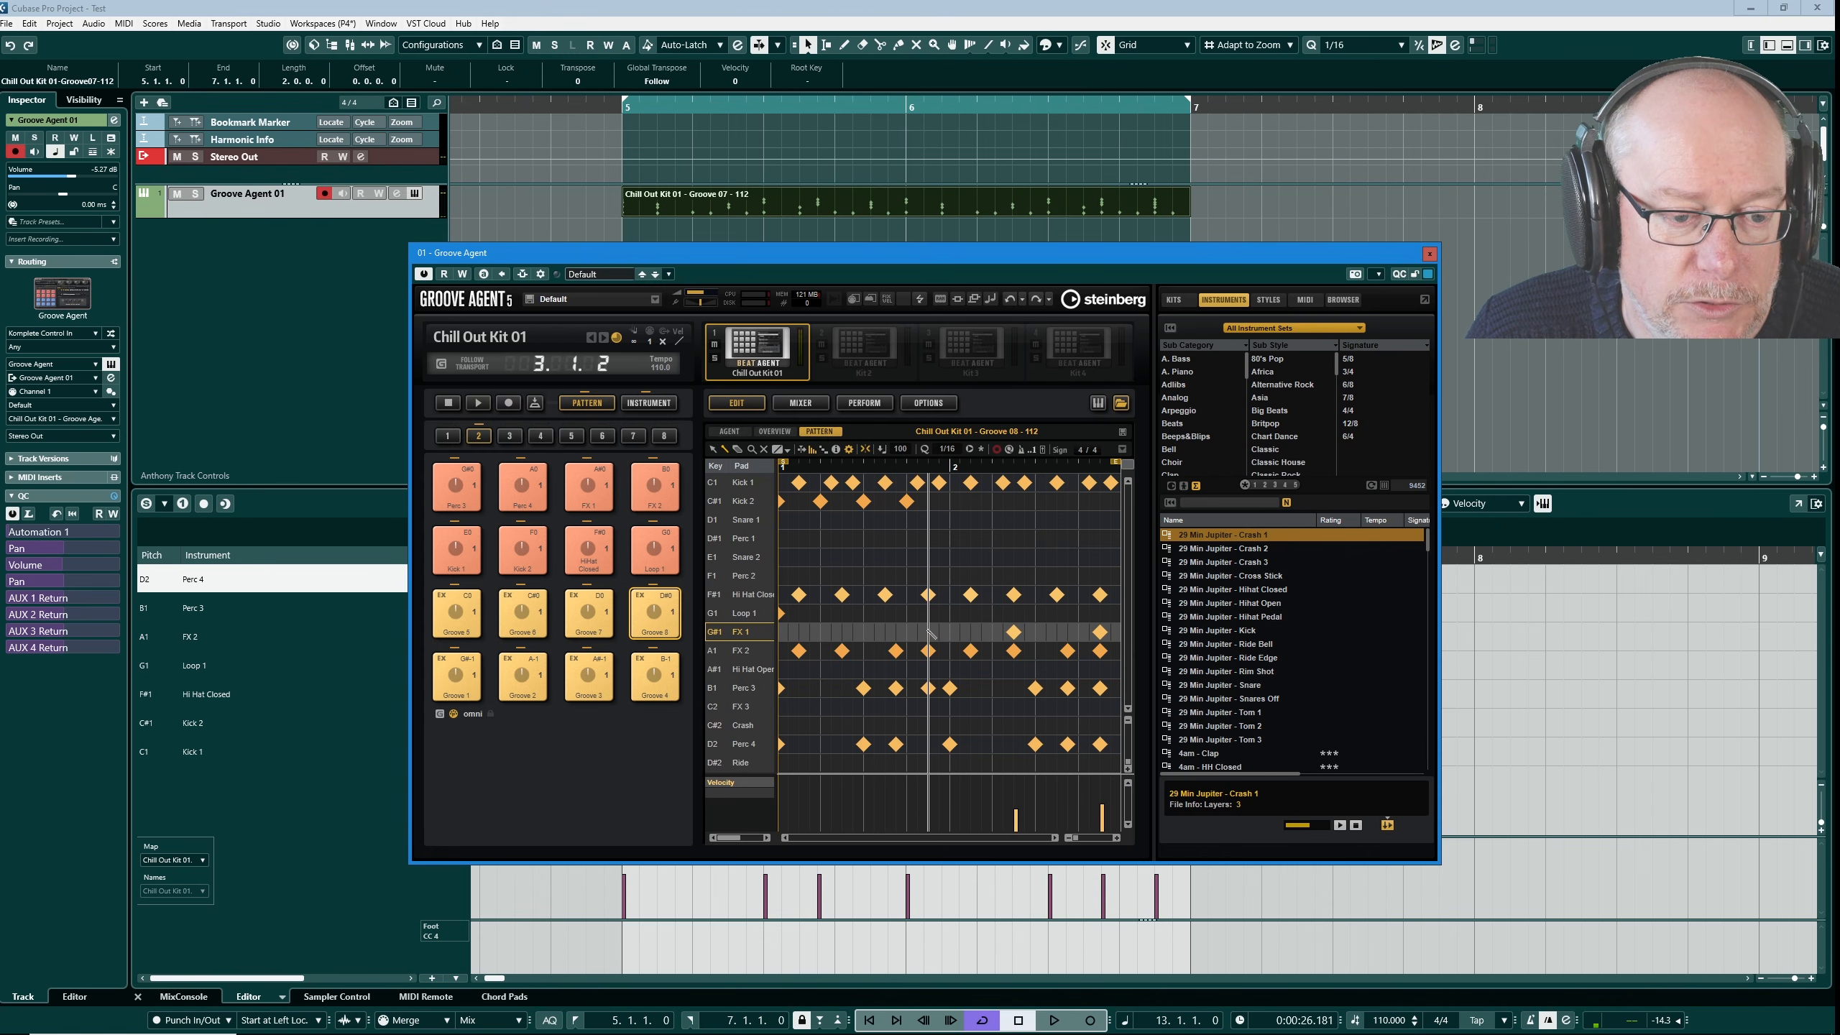
{"action": "left_click", "coordinate": [1012, 631]}
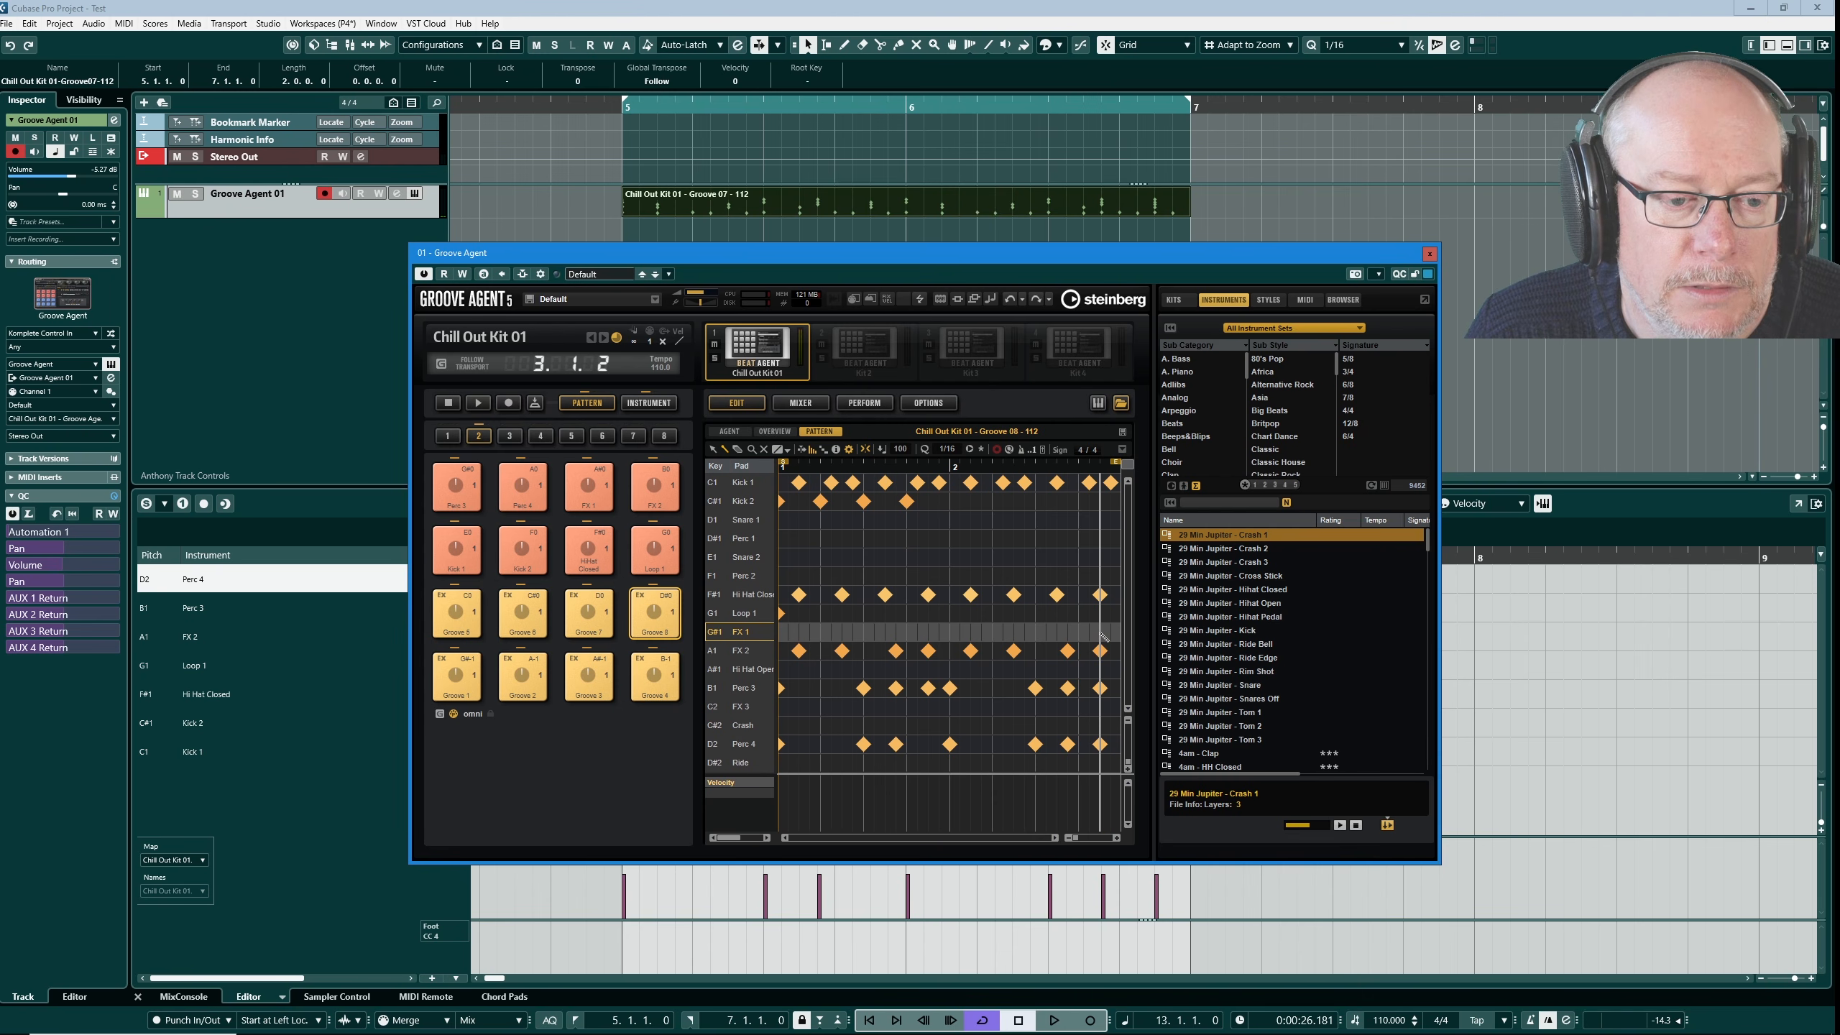
{"action": "left_click", "coordinate": [1100, 632]}
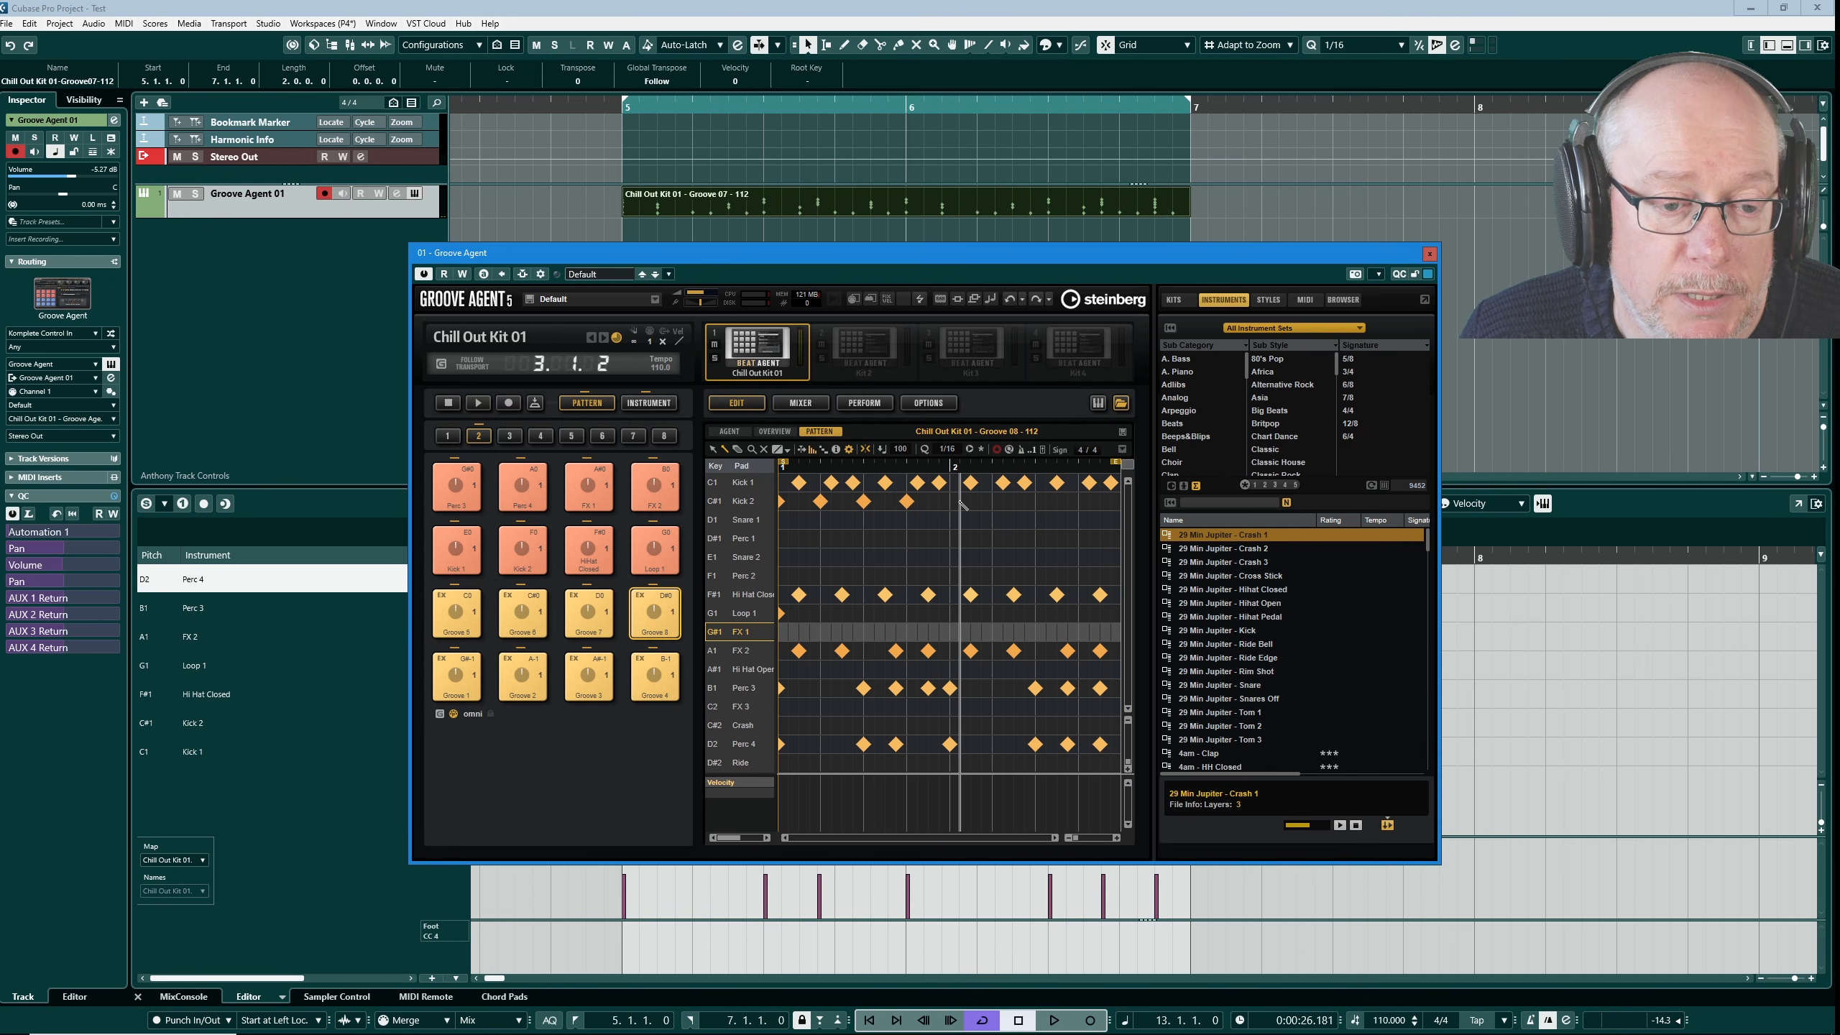
- Play the edited Groove 8 pattern, select the Snare 2 lane, and stop playback
{"action": "left_click", "coordinate": [477, 400]}
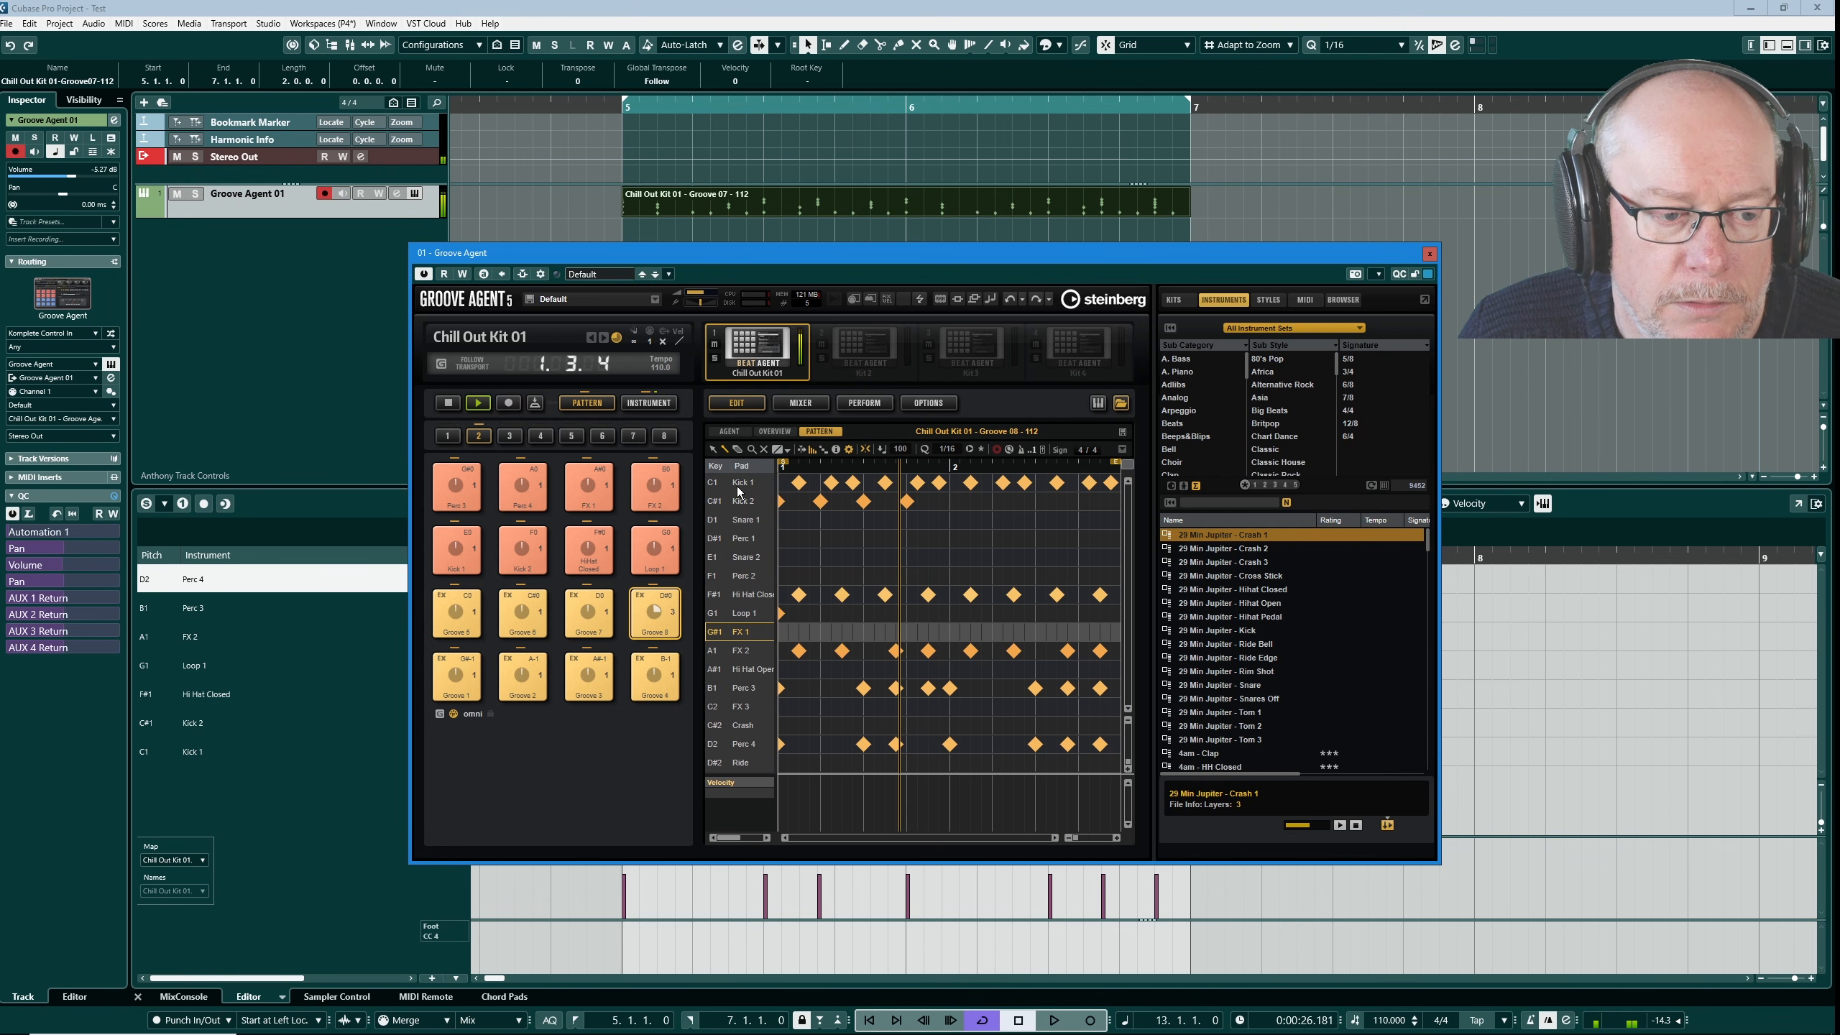
{"action": "left_click", "coordinate": [718, 558]}
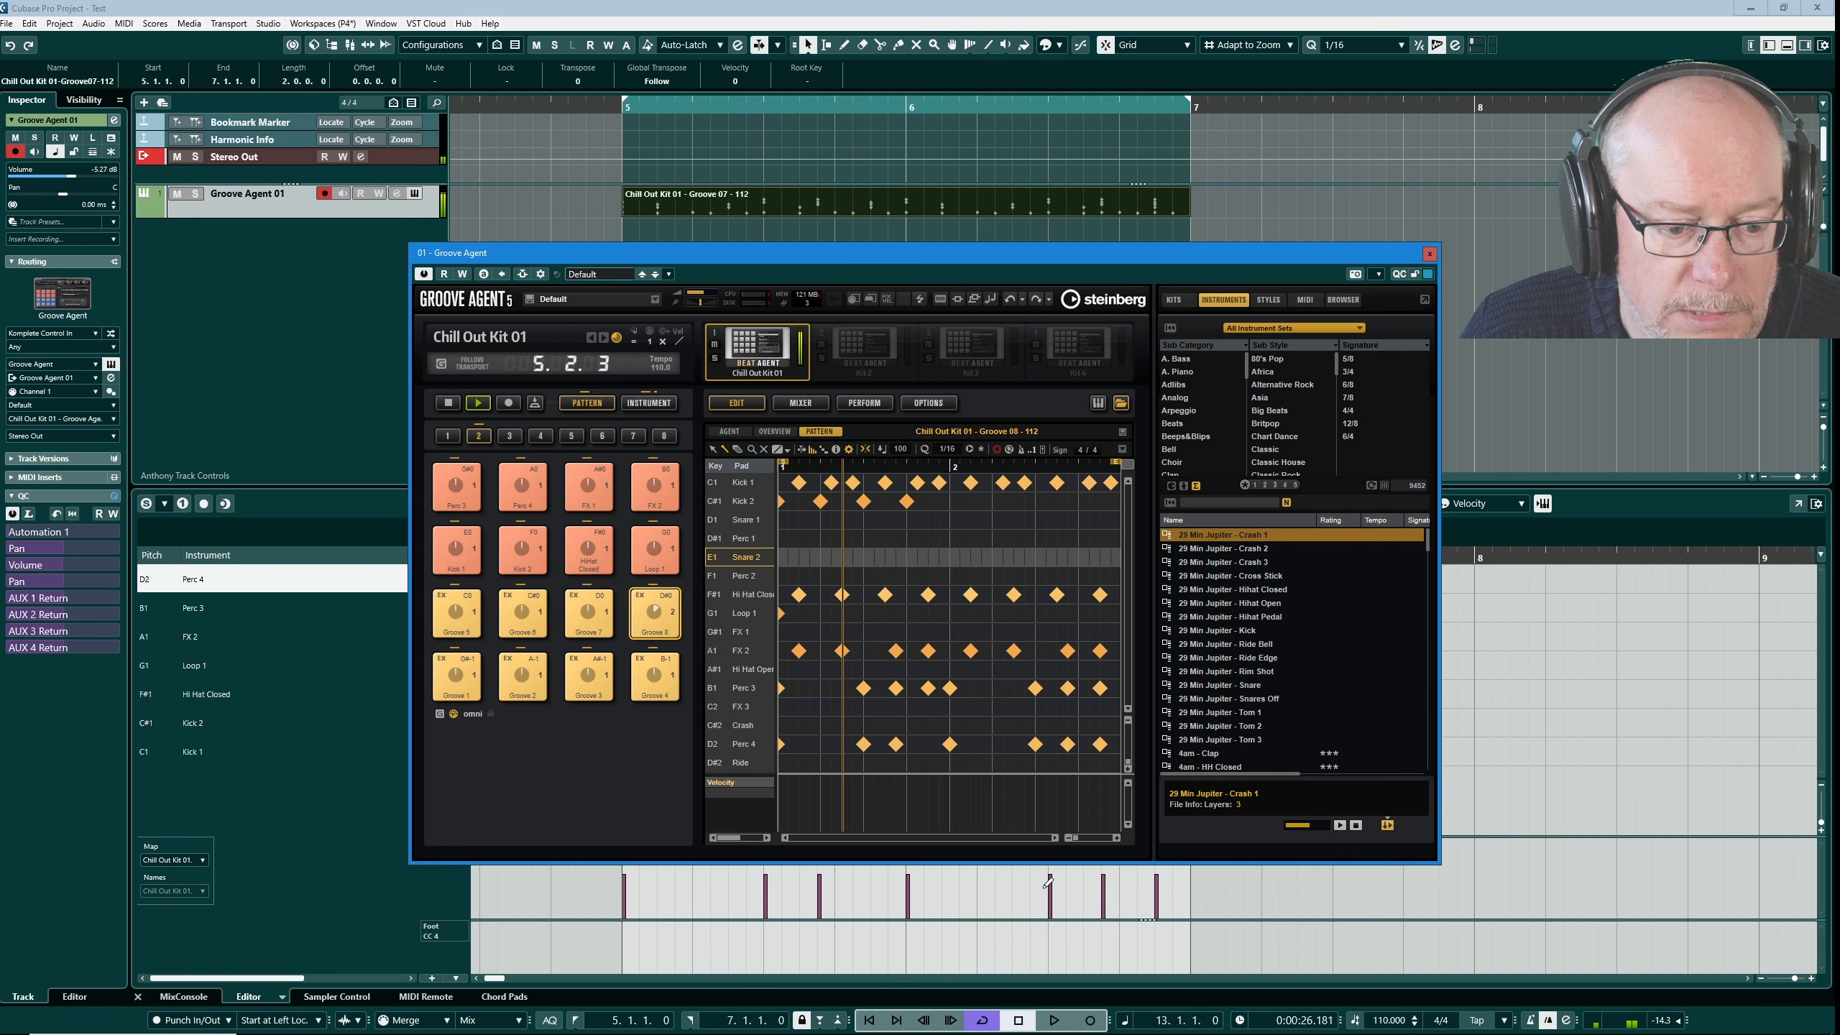
{"action": "left_click", "coordinate": [1017, 1019]}
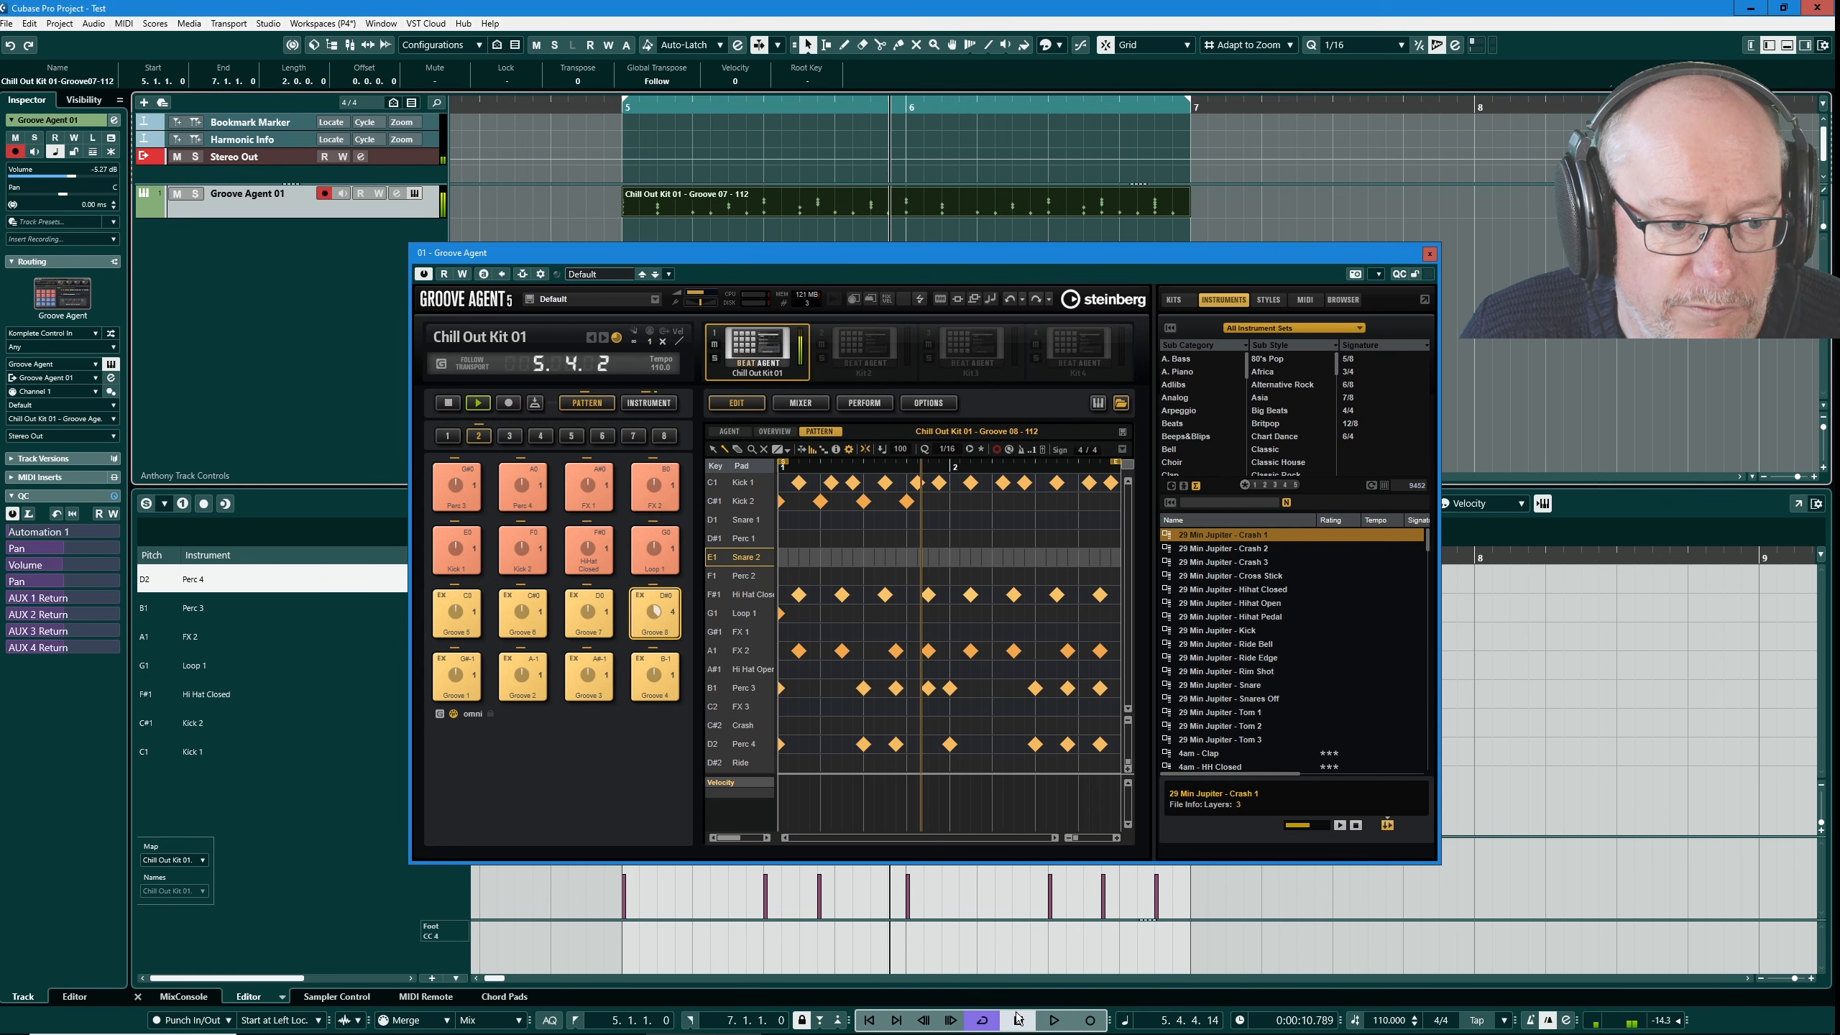
{"action": "left_click", "coordinate": [448, 403]}
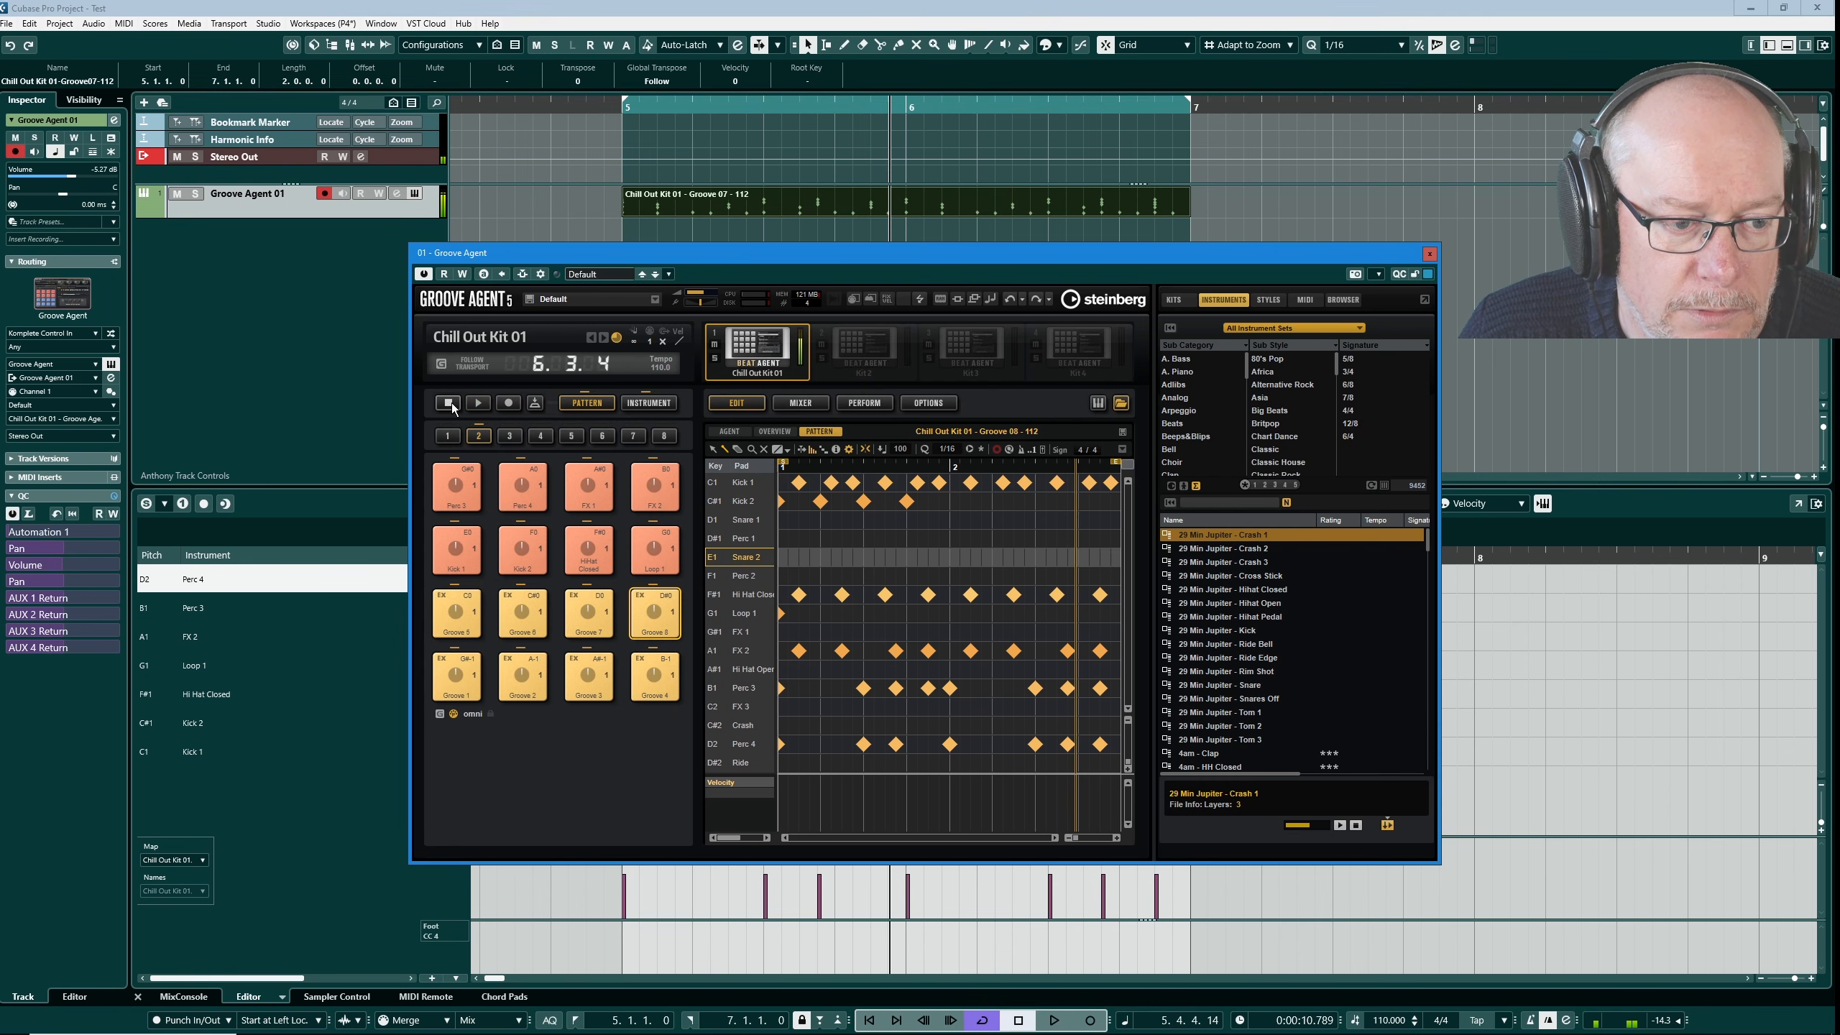
- Add four Snare 2 notes half a bar apart across the two-bar Groove 8 pattern
{"action": "left_click", "coordinate": [853, 557]}
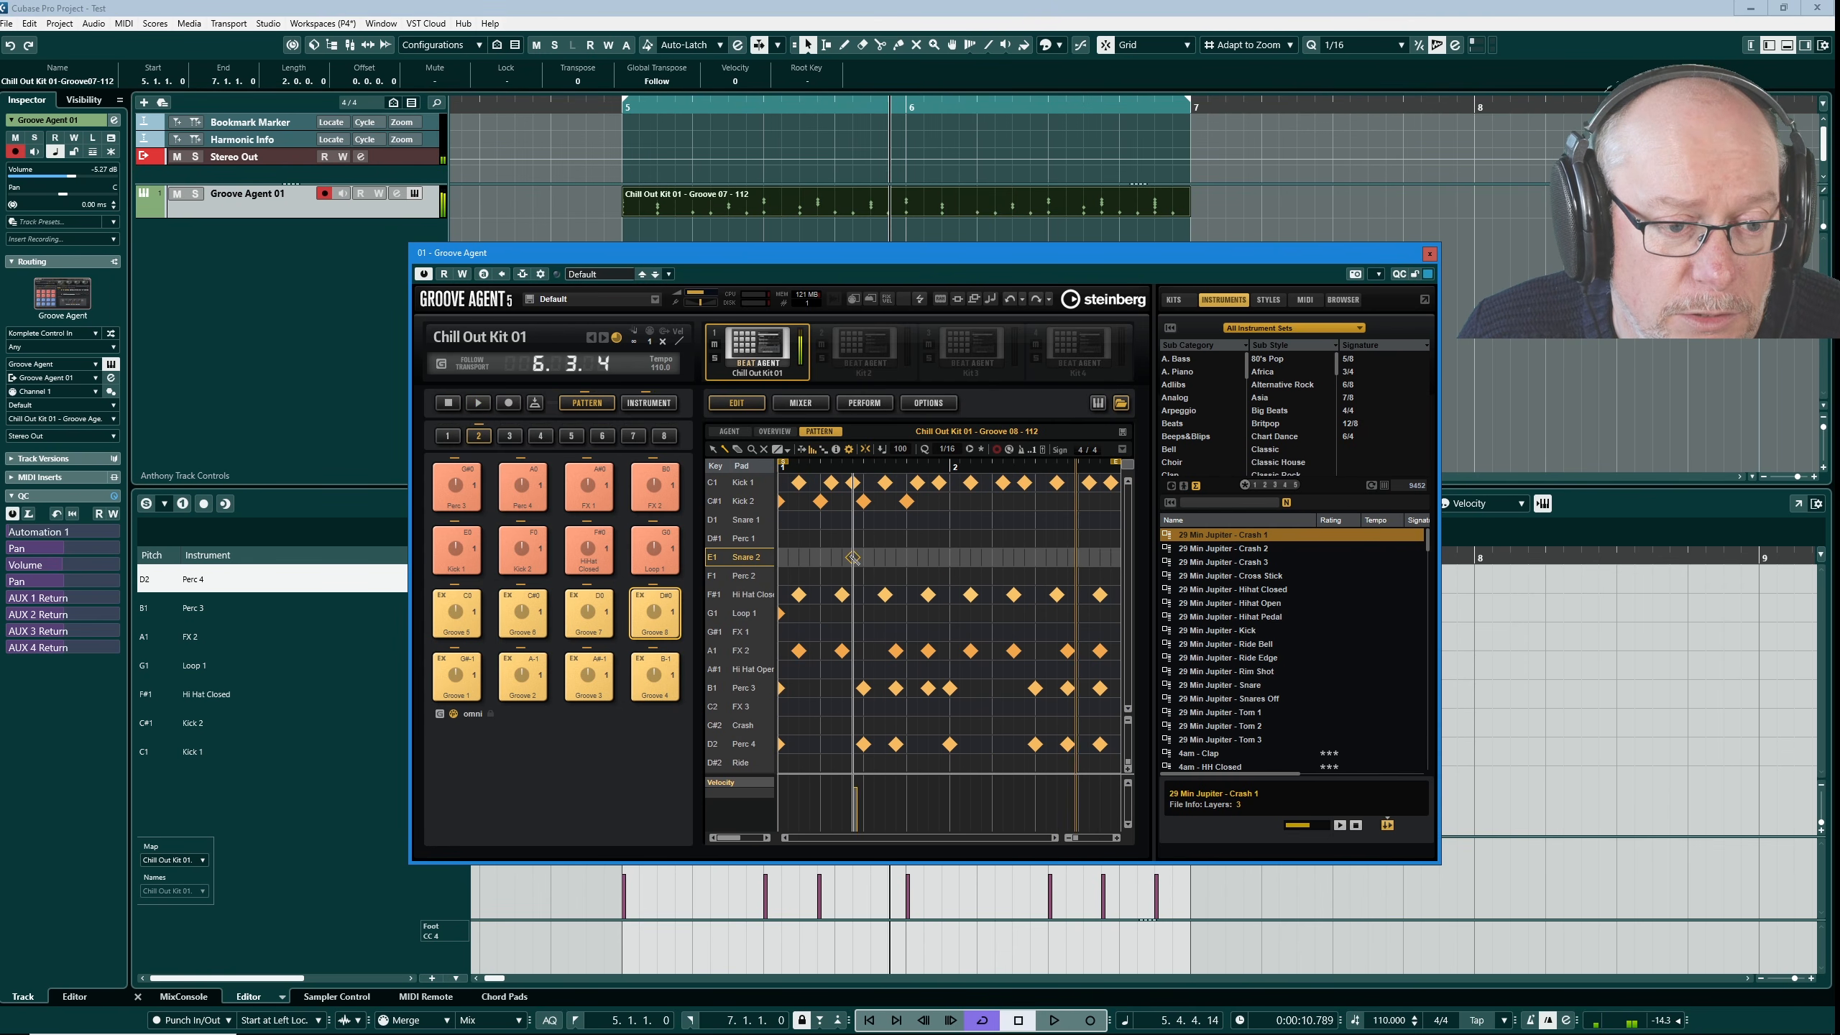
{"action": "left_click", "coordinate": [939, 557]}
{"action": "left_click", "coordinate": [1024, 557]}
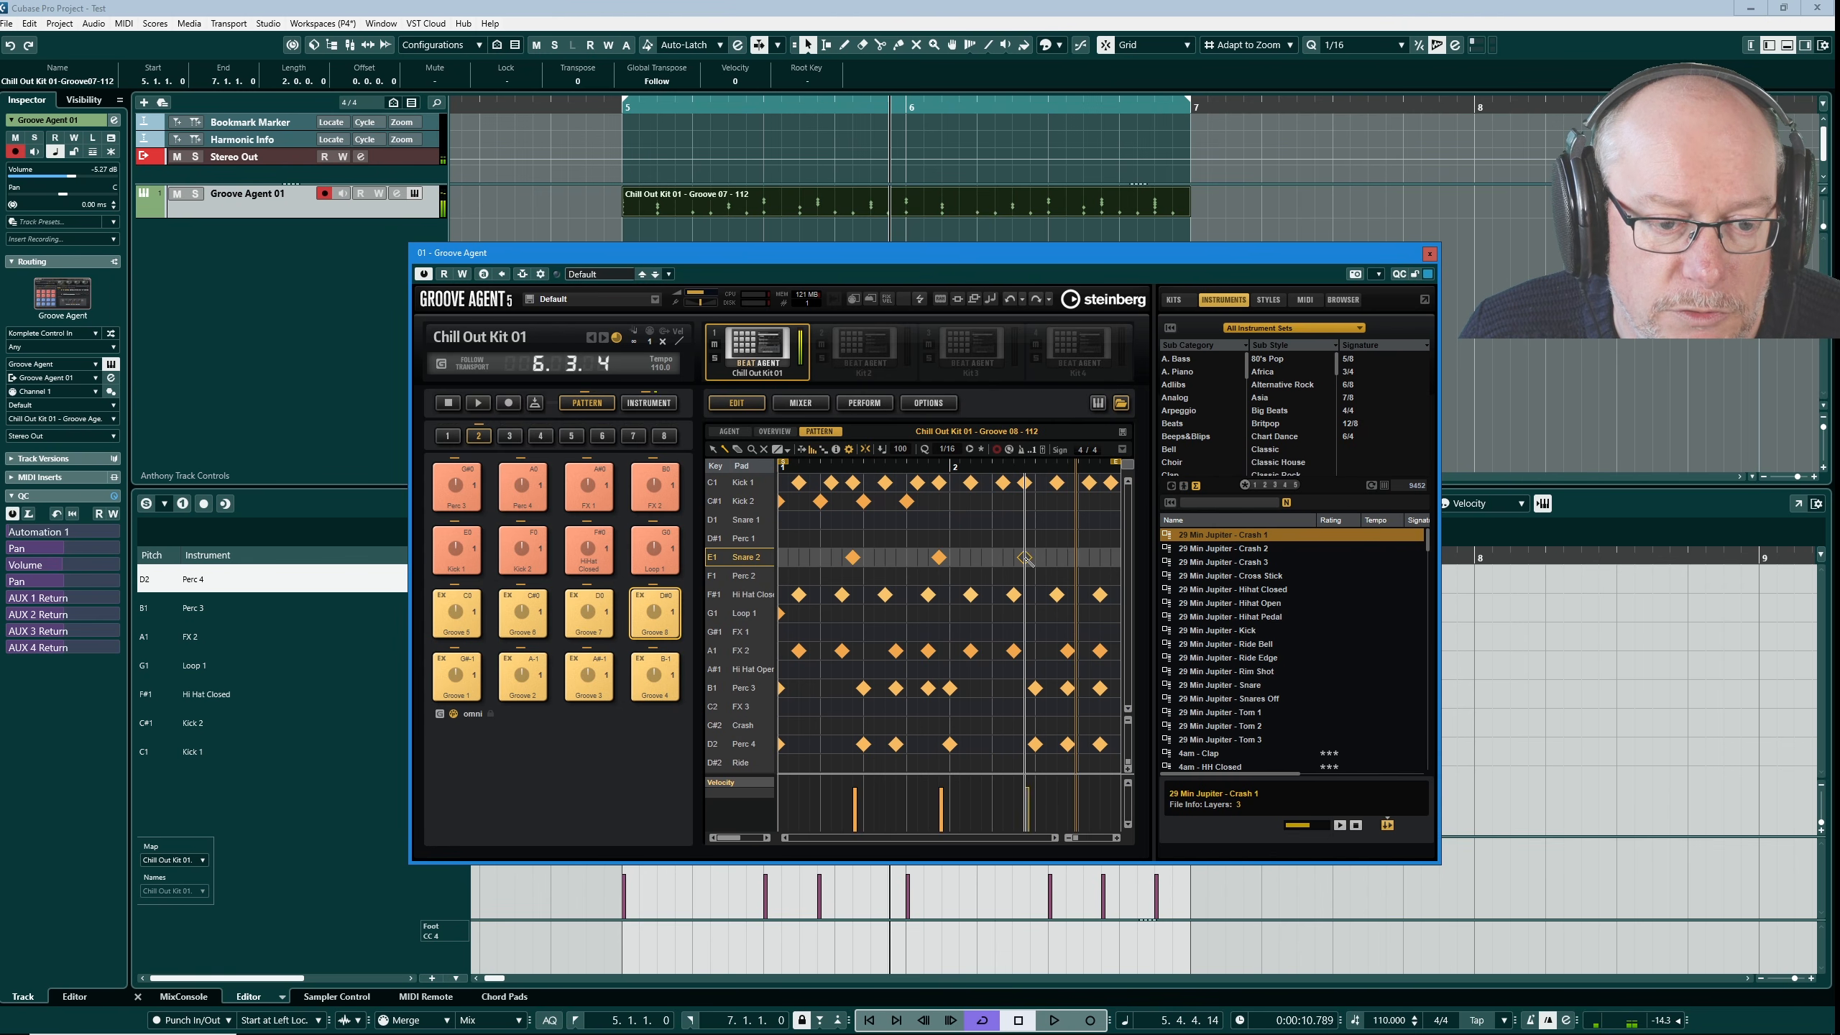
{"action": "left_click", "coordinate": [1110, 557]}
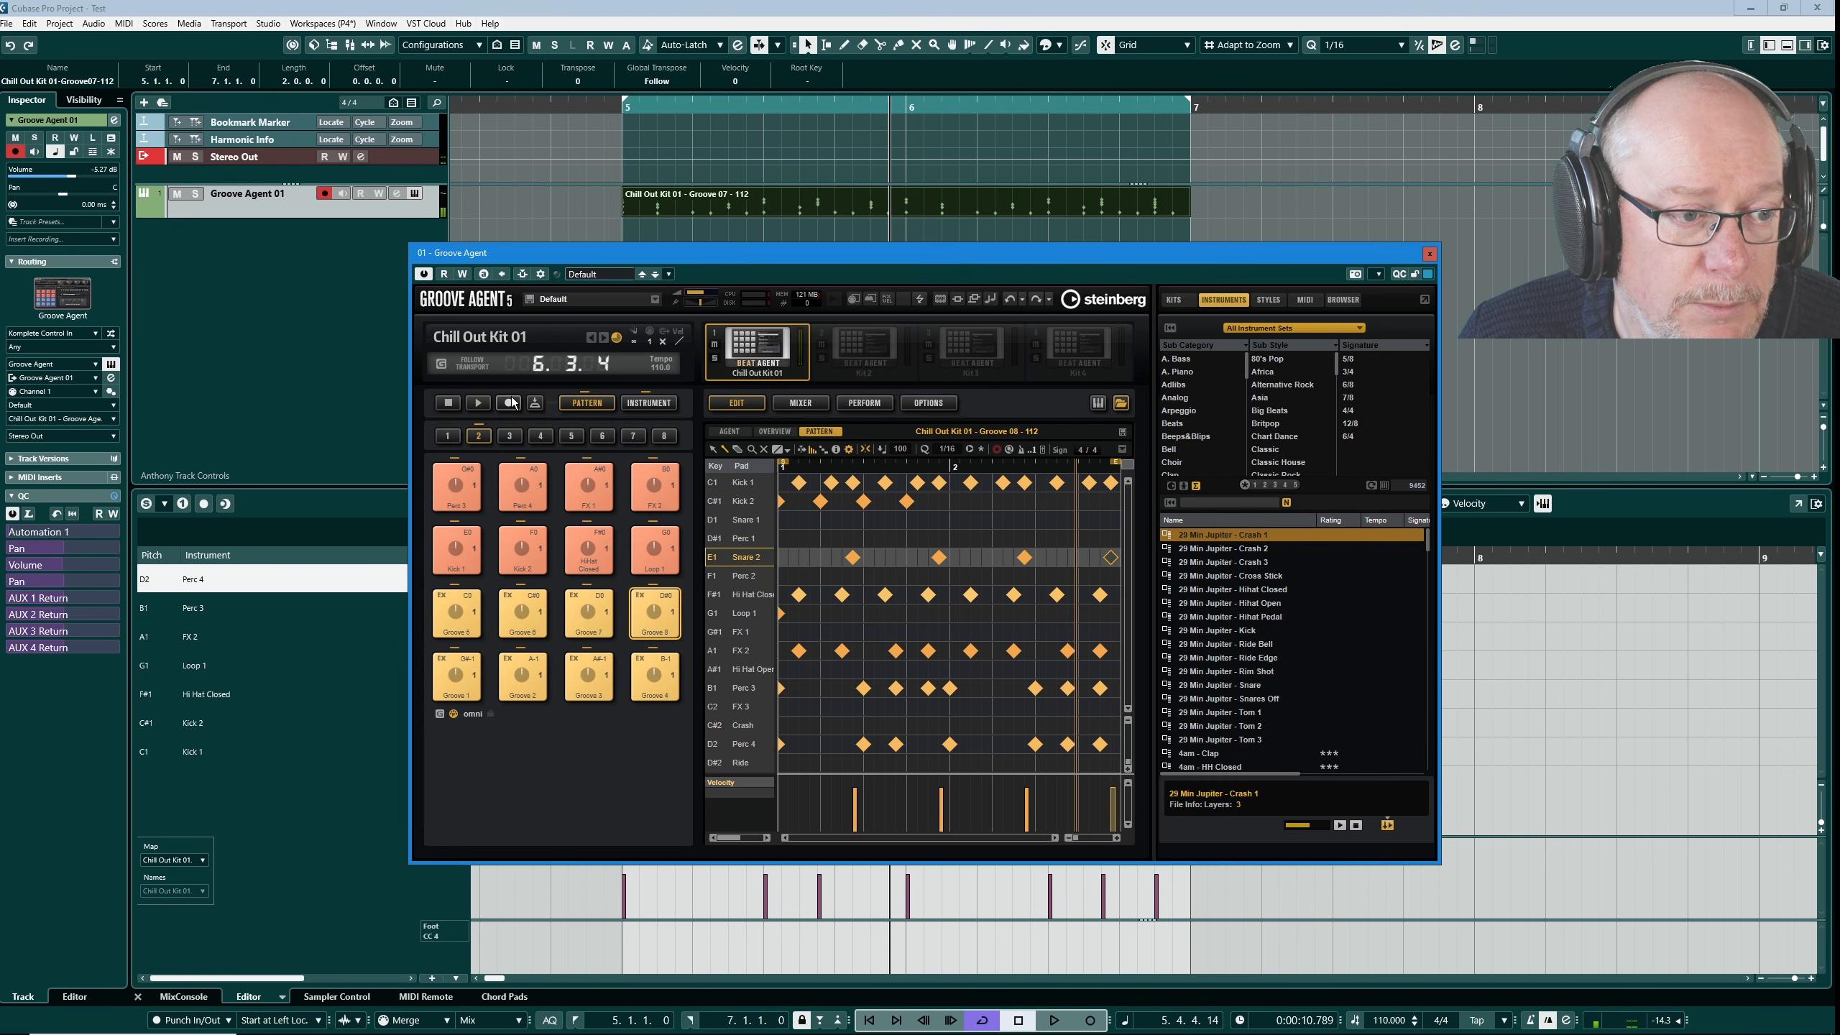
- While Groove 8 plays, replace its last Snare 2 note with one five sixteenths earlier, and stop playback
{"action": "left_click", "coordinate": [483, 404]}
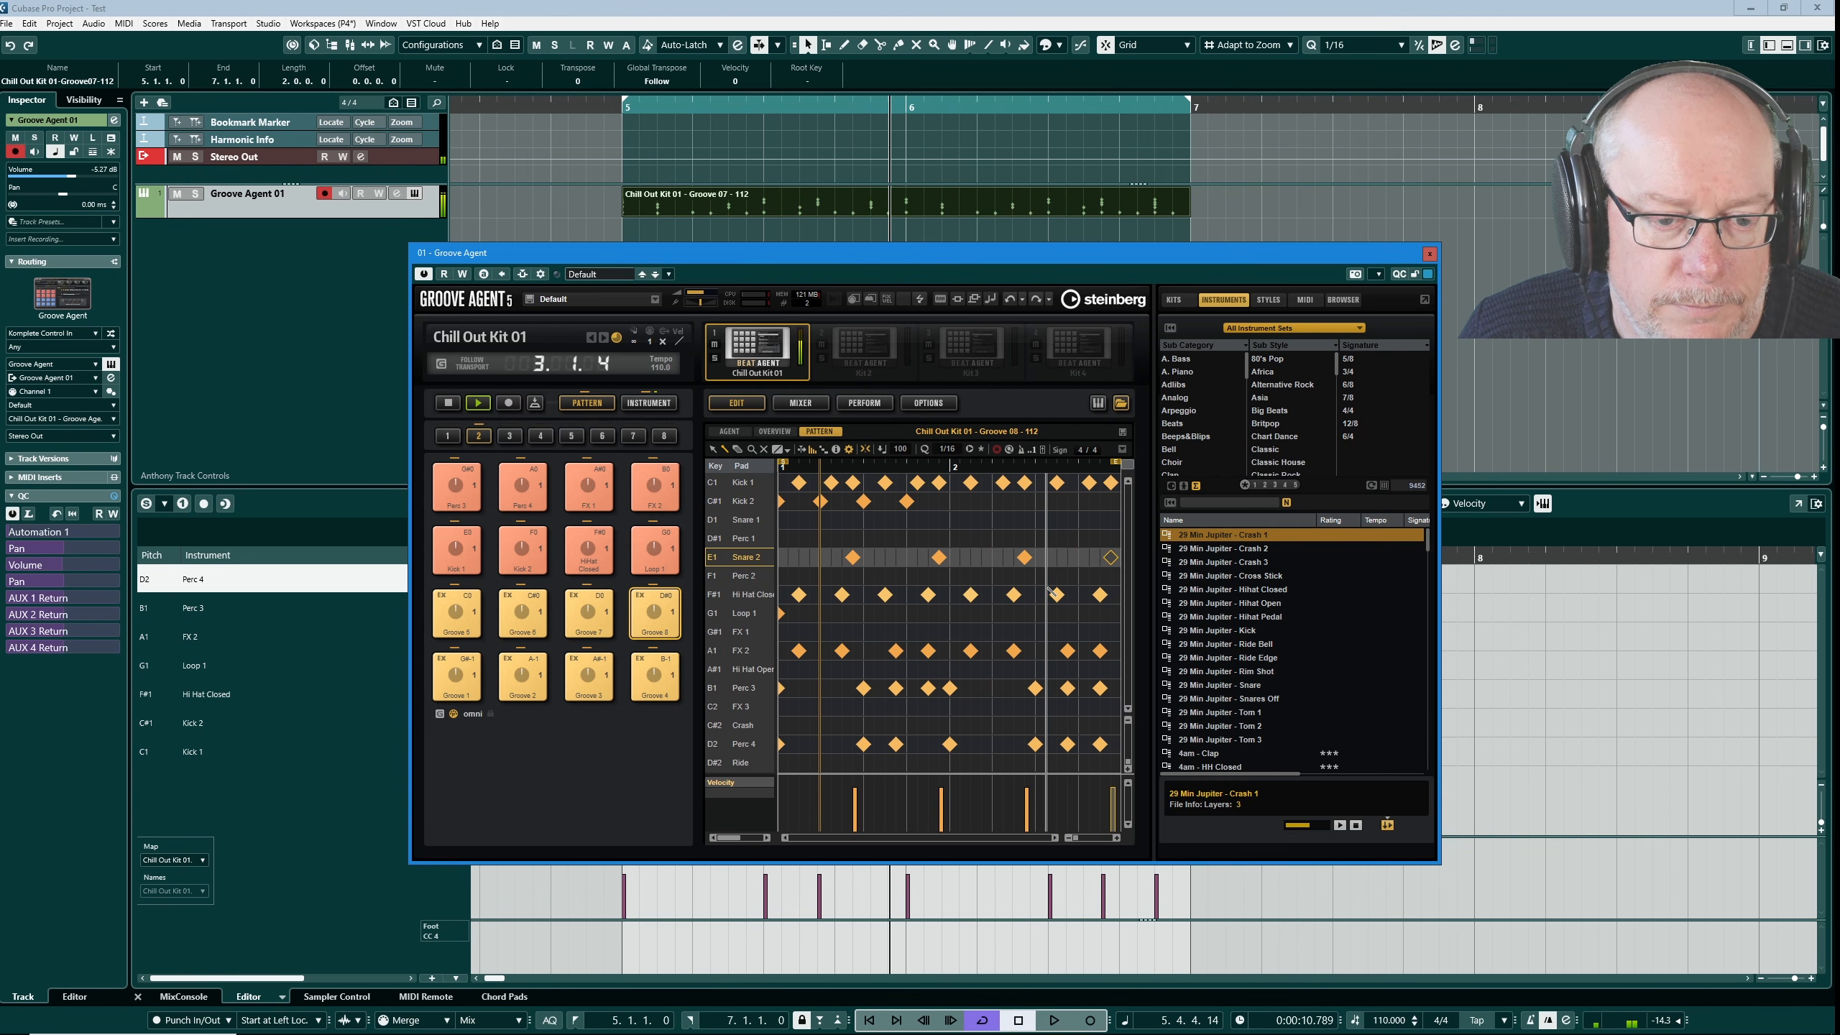
{"action": "left_click", "coordinate": [1110, 556]}
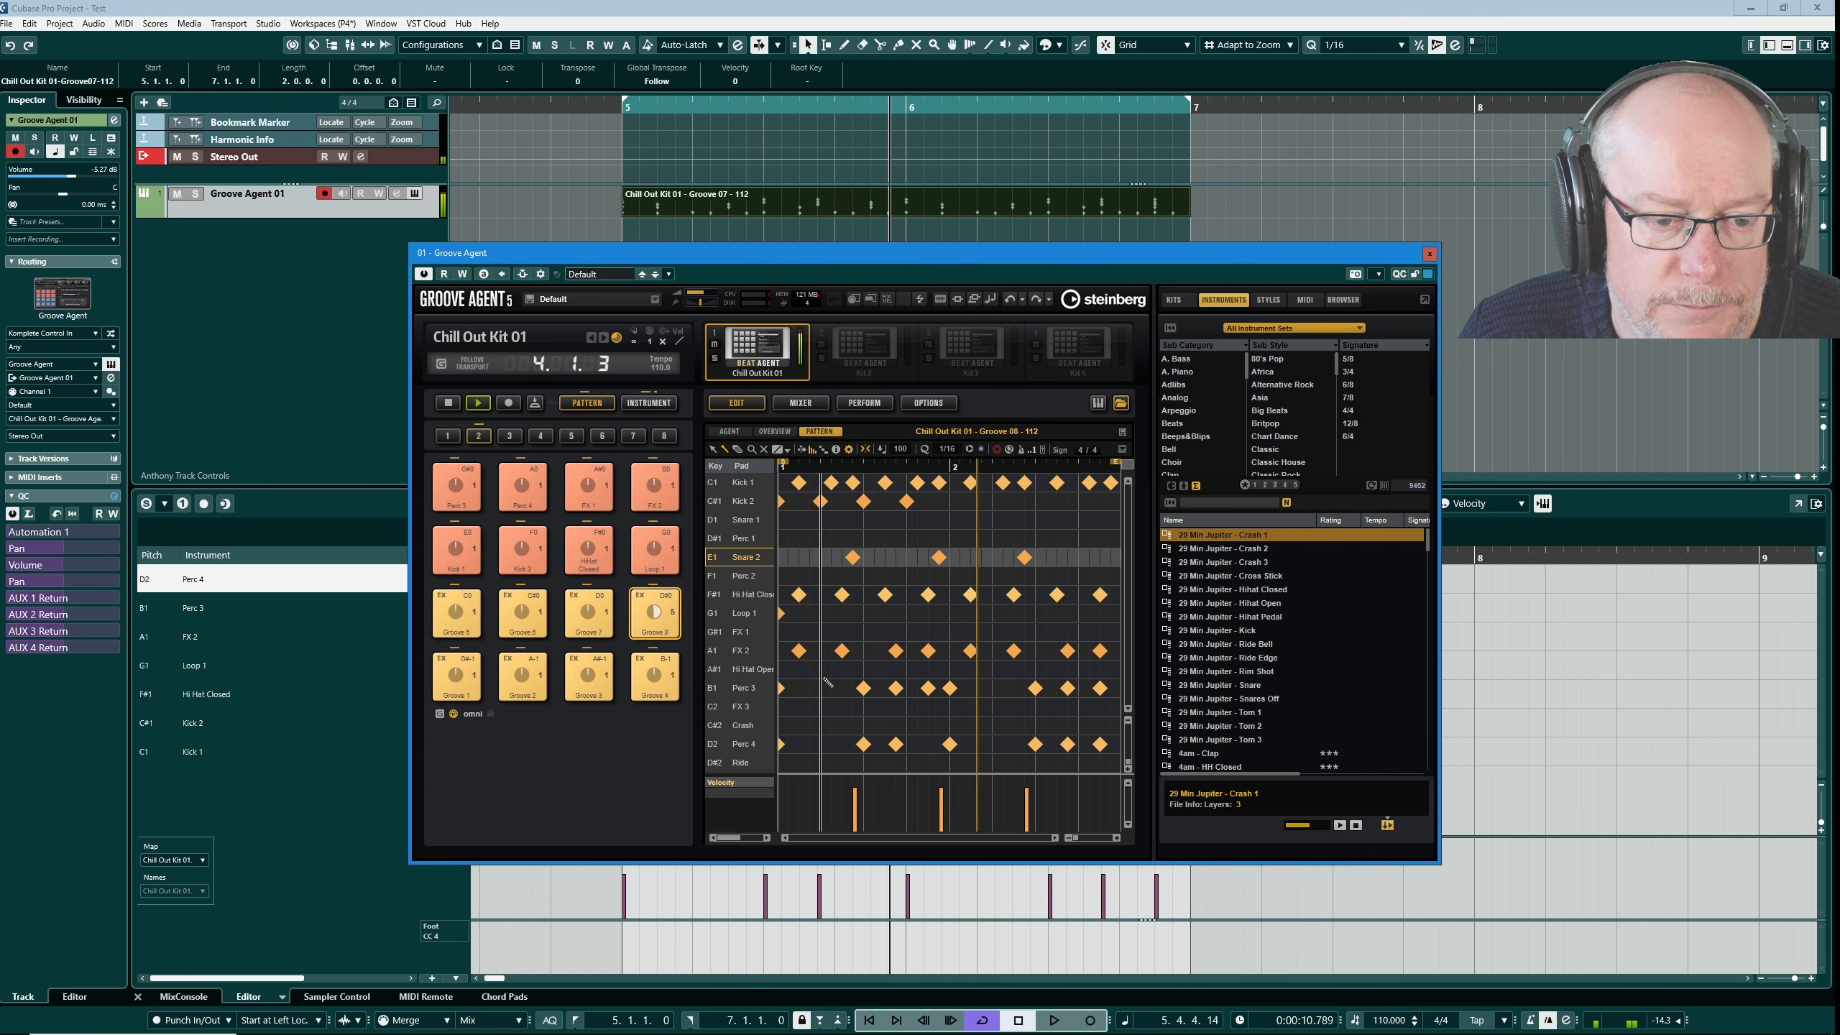
{"action": "left_click", "coordinate": [1056, 557]}
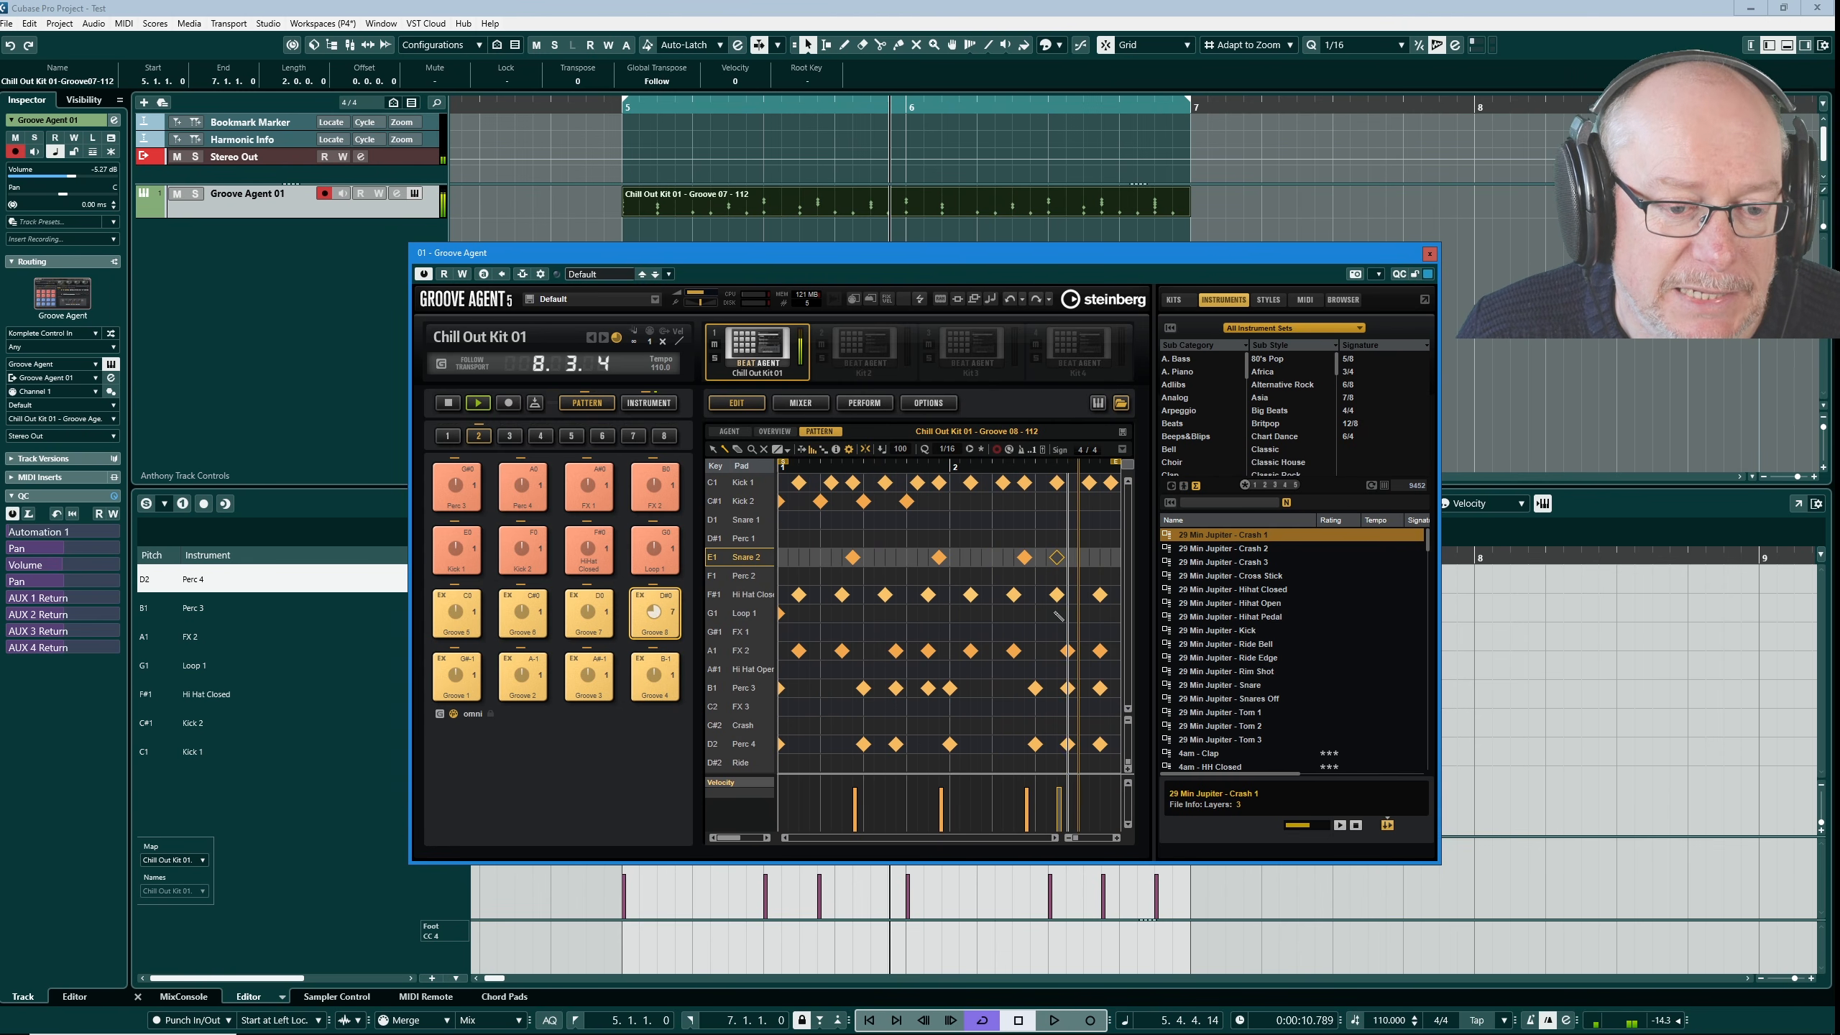
{"action": "left_click", "coordinate": [1019, 1021]}
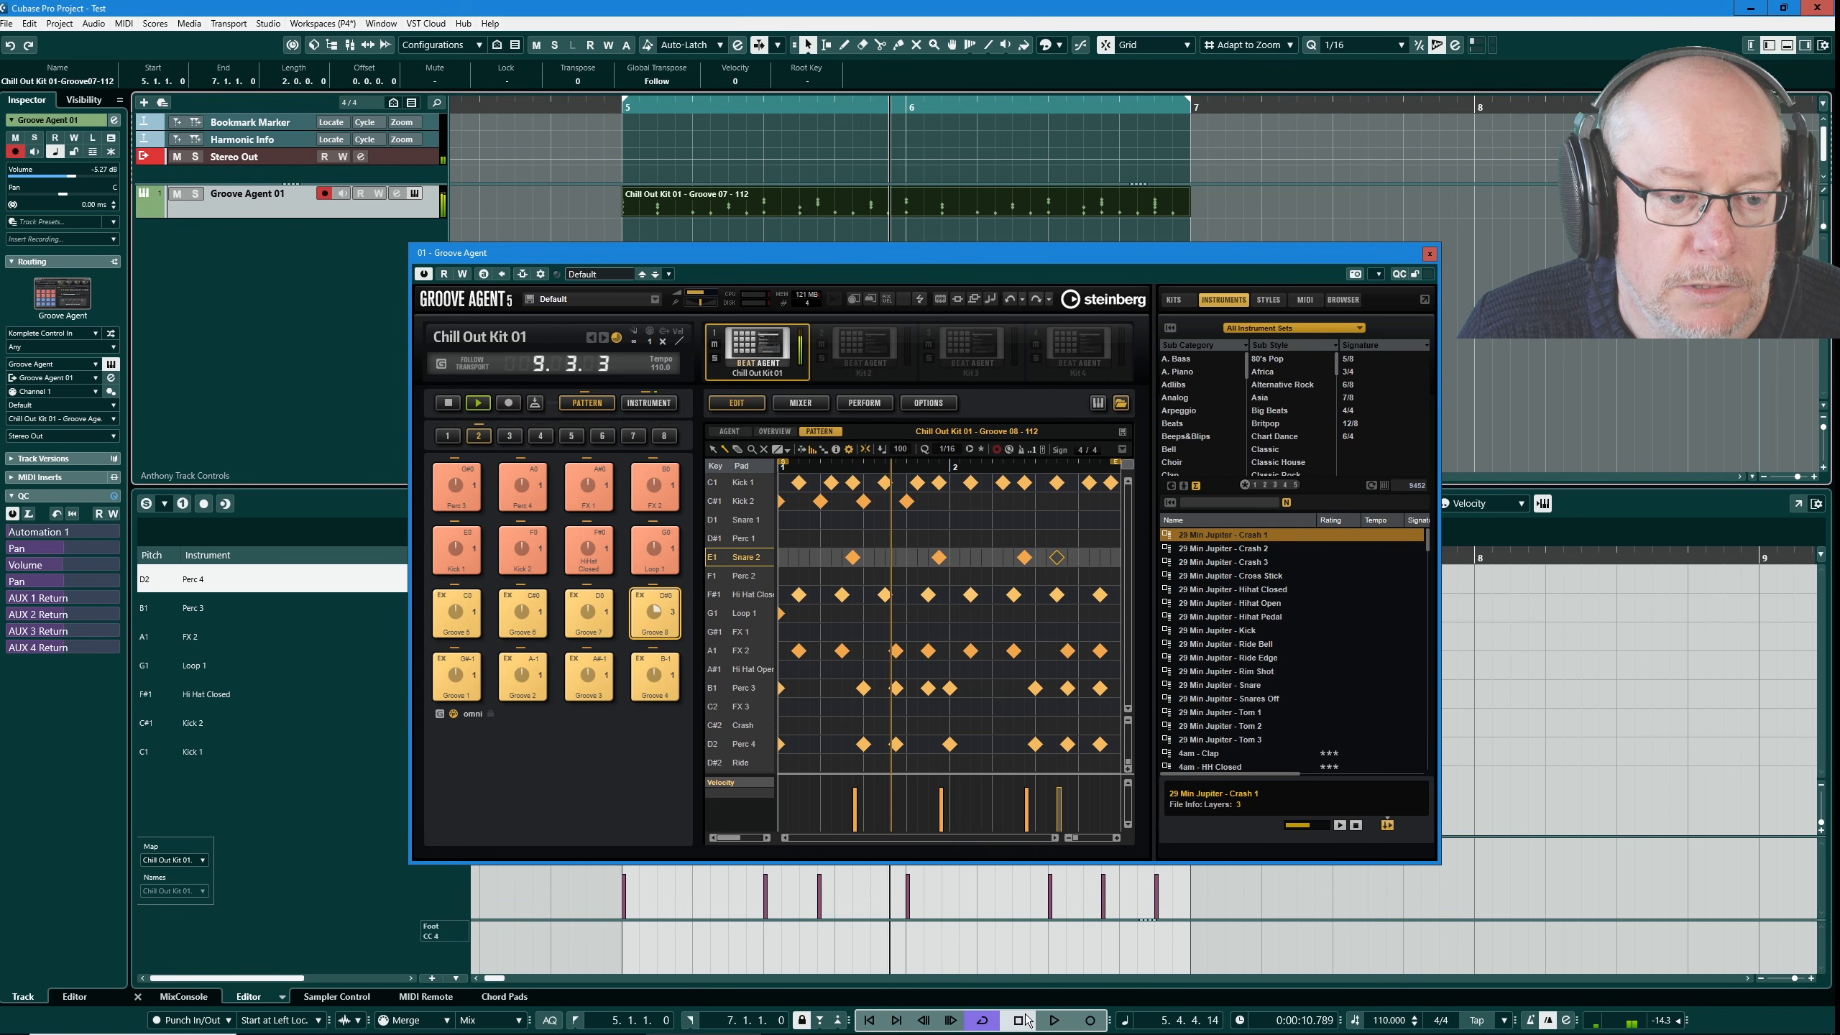
{"action": "left_click", "coordinate": [459, 410]}
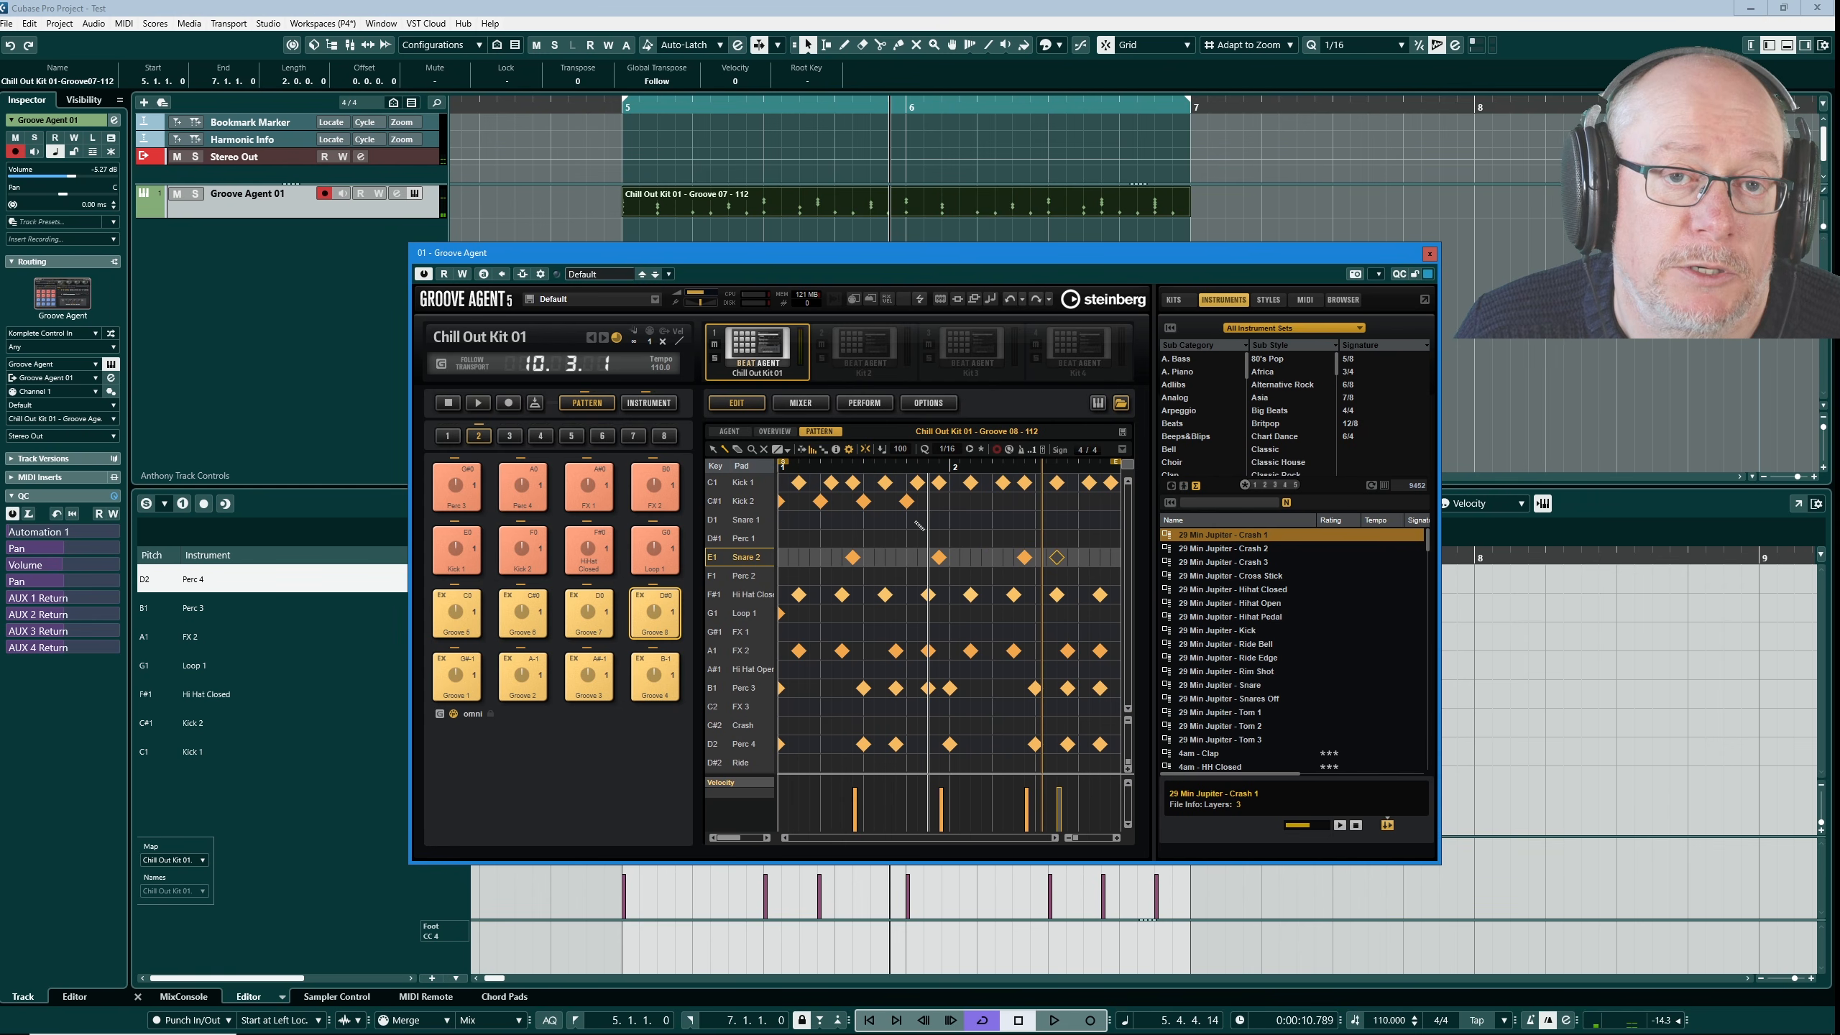
- Export the Groove 8 MIDI pattern onto the Groove Agent 01 track at bar 7, and redisplay its notes in the pattern editor
{"action": "left_click", "coordinate": [728, 431]}
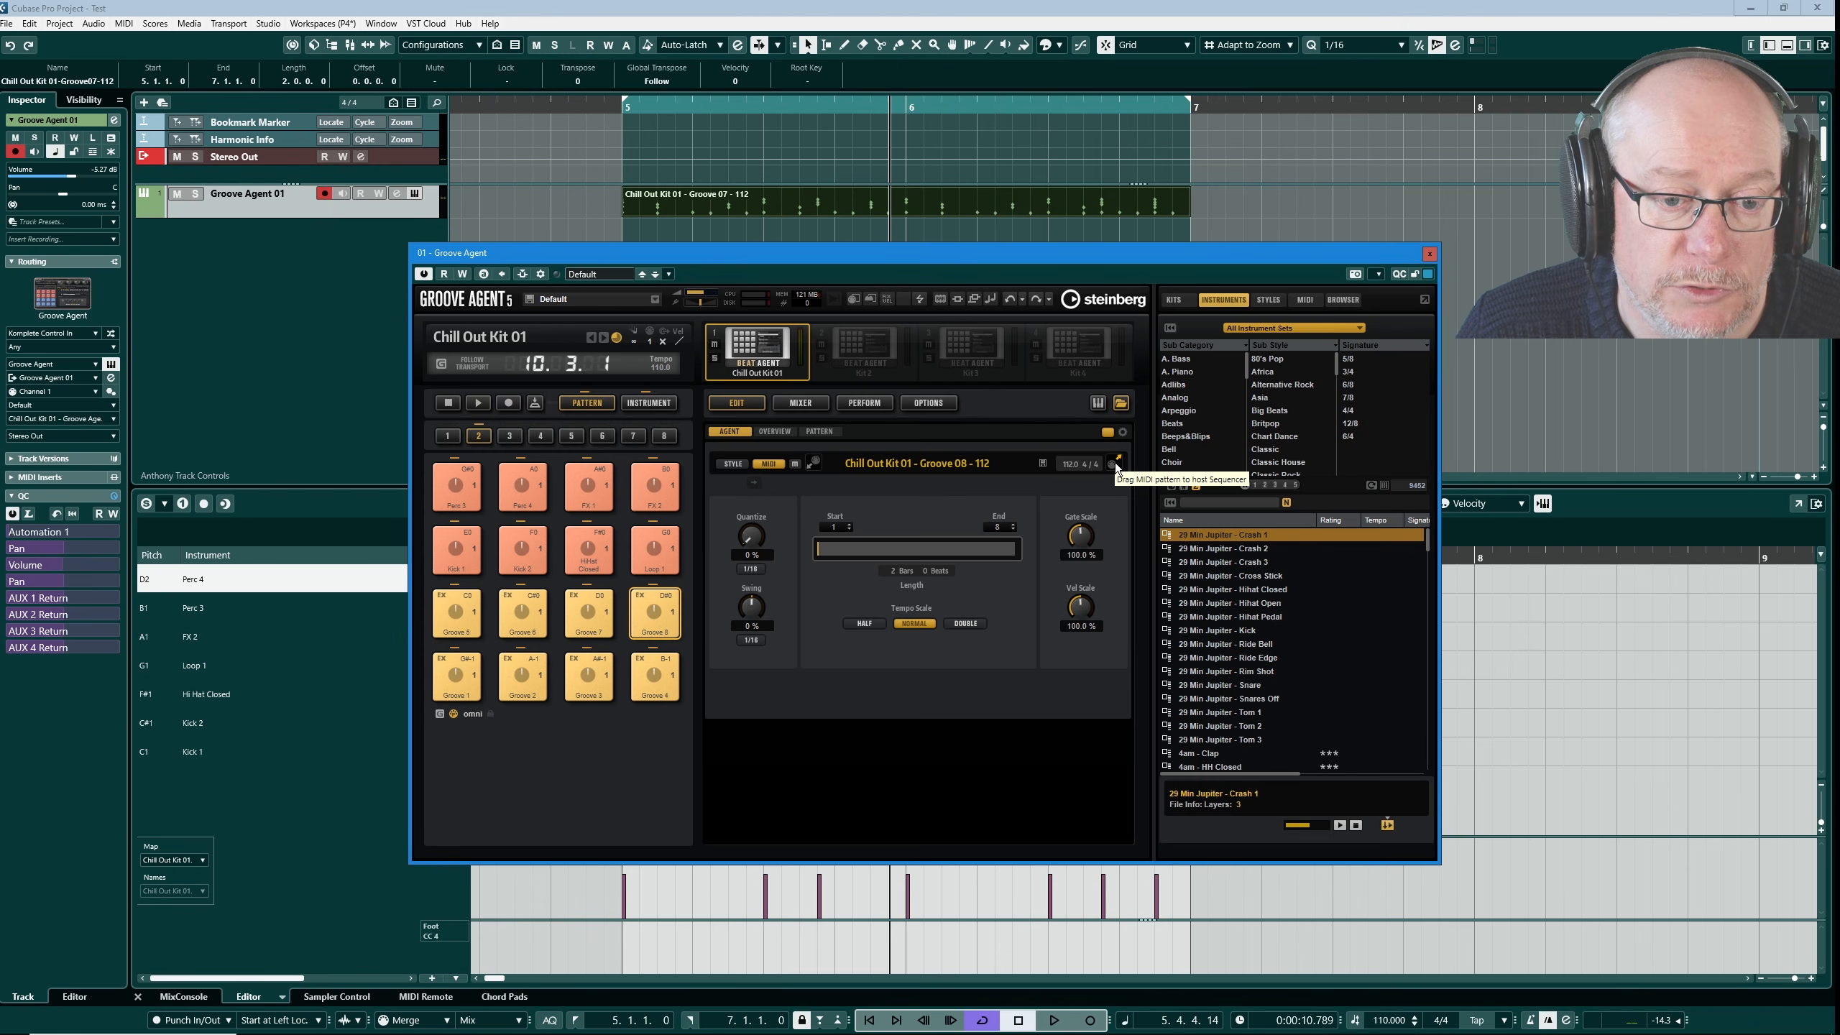
{"action": "left_click_drag", "start_coordinate": [1200, 190], "coordinate": [1193, 201]}
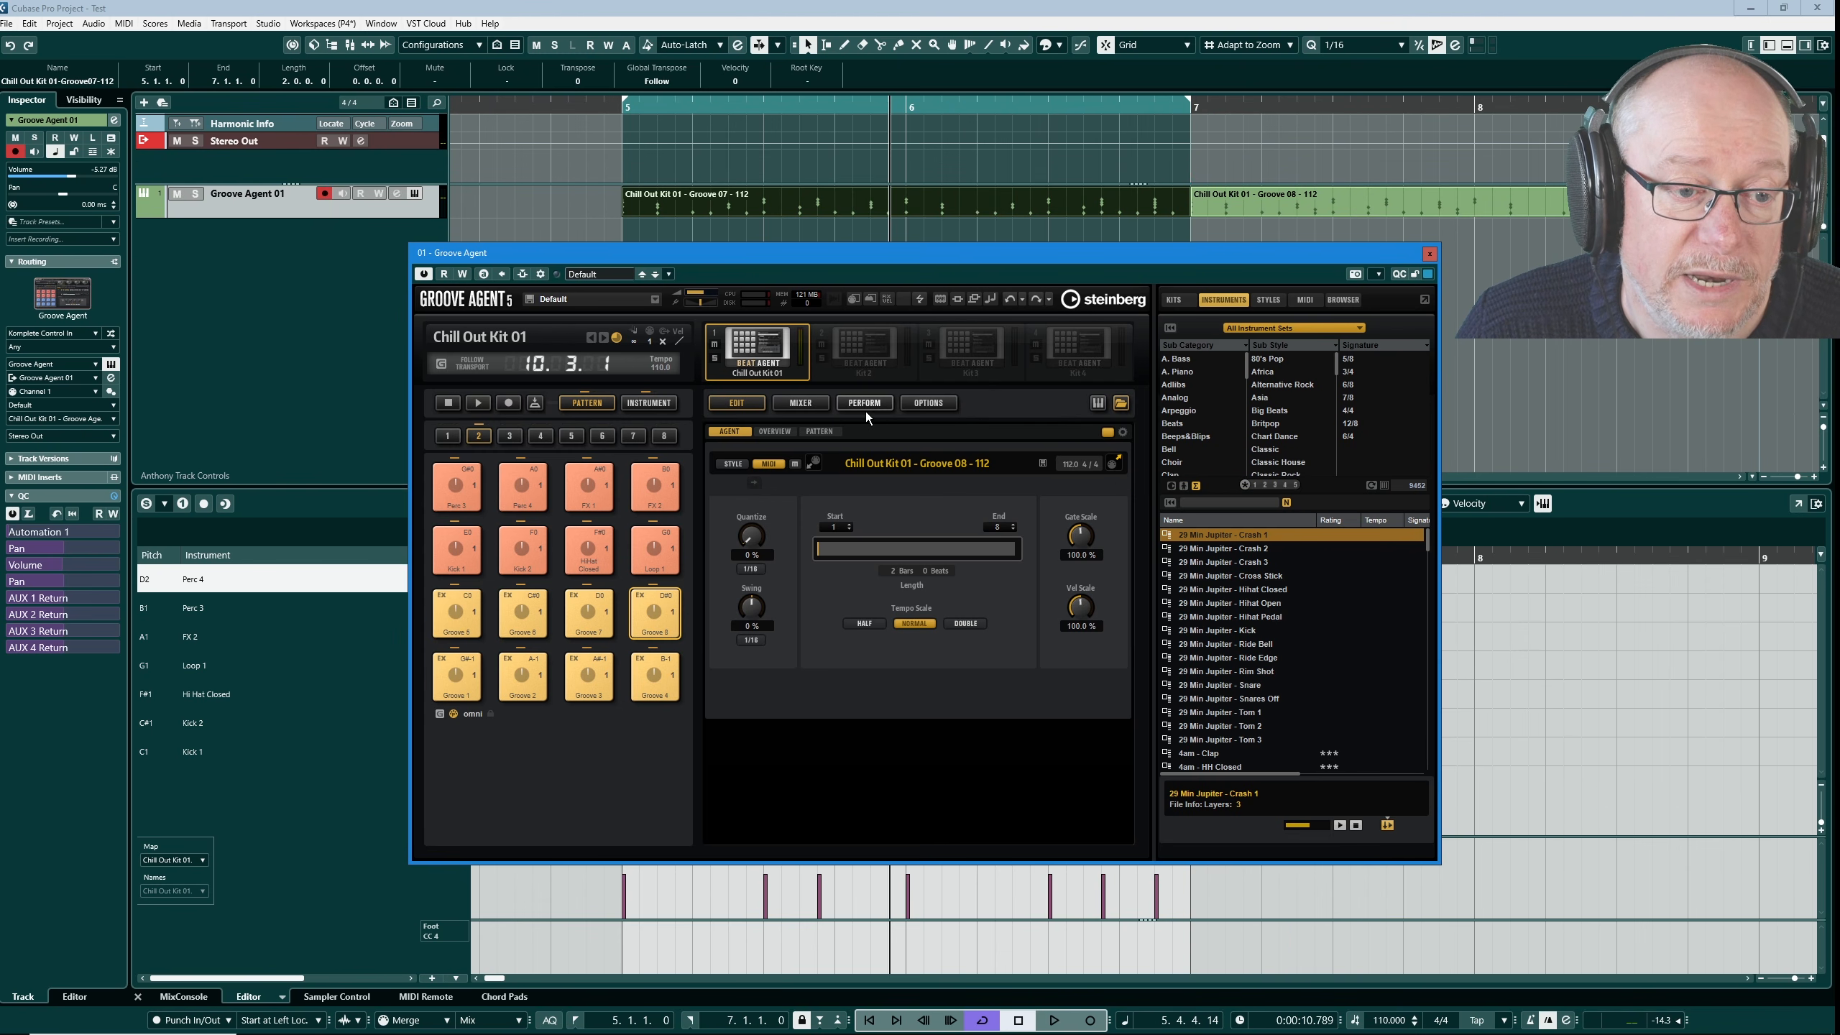
{"action": "left_click", "coordinate": [820, 432]}
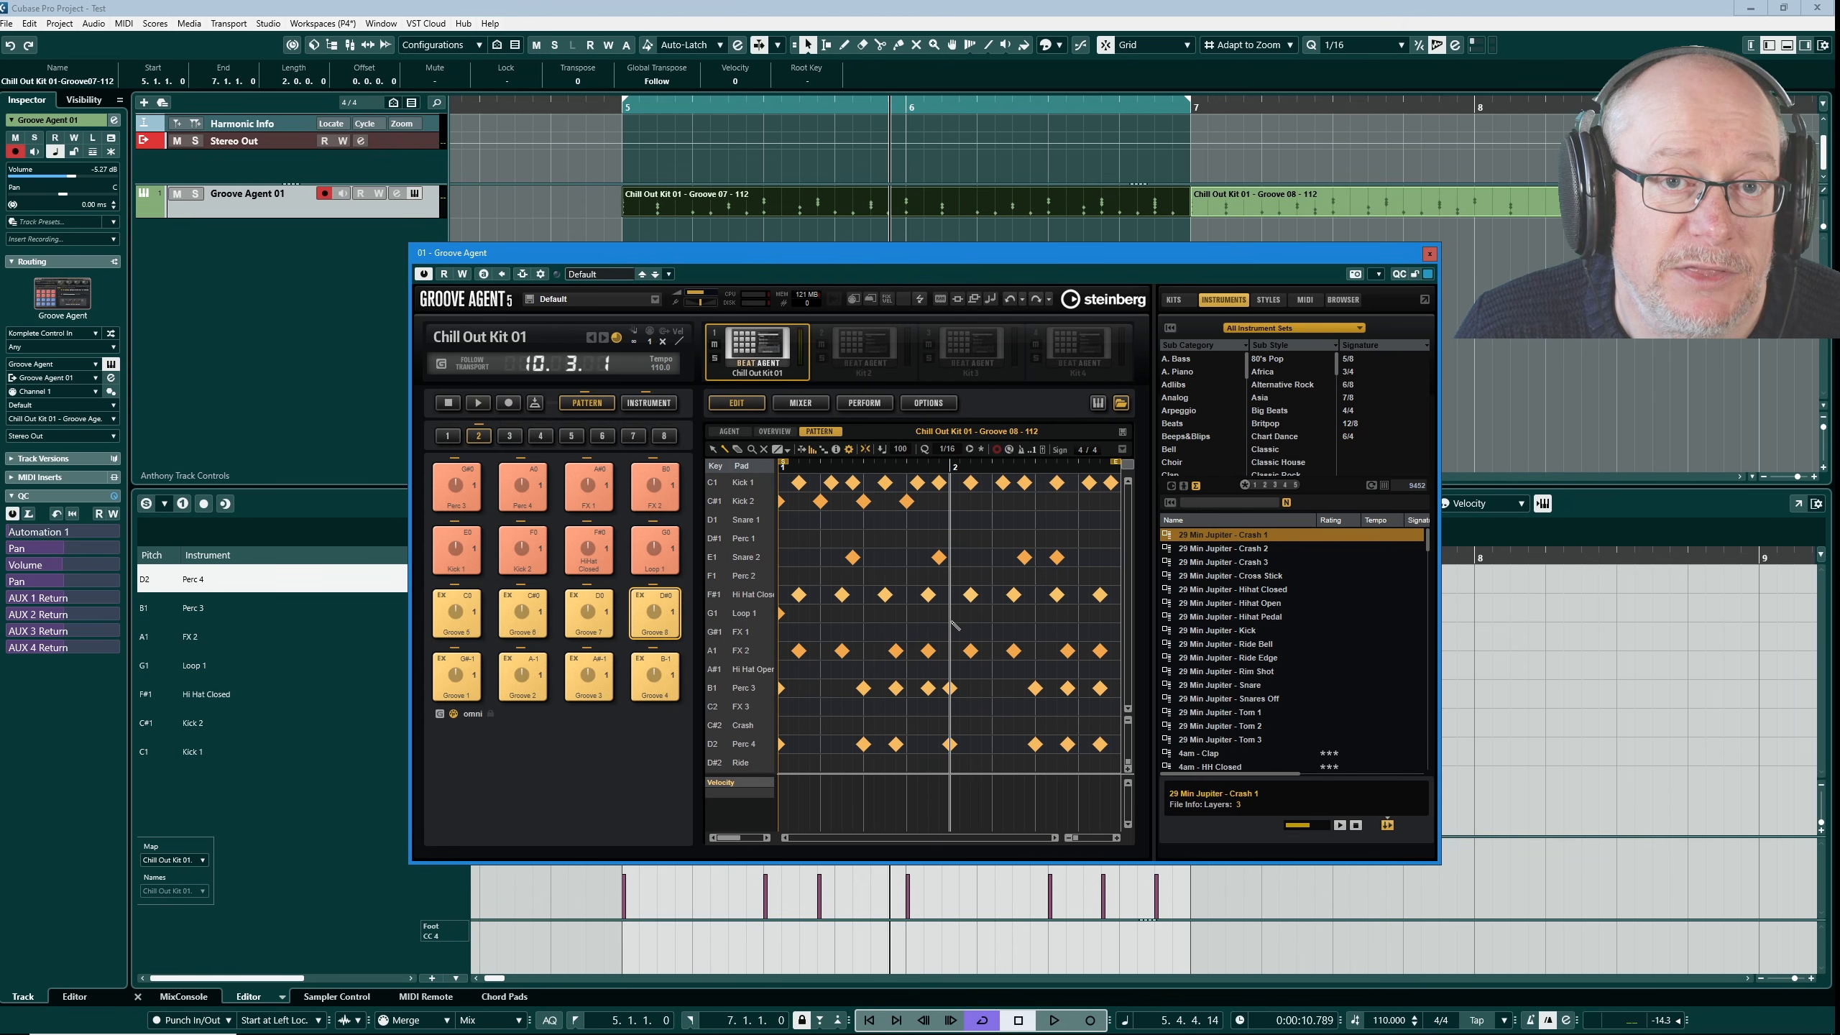
- Close Groove Agent, show the exported Groove 8 part in the Drum Editor, and select its Snare 2 lane
{"action": "left_click", "coordinate": [1430, 253]}
{"action": "left_click", "coordinate": [1448, 206]}
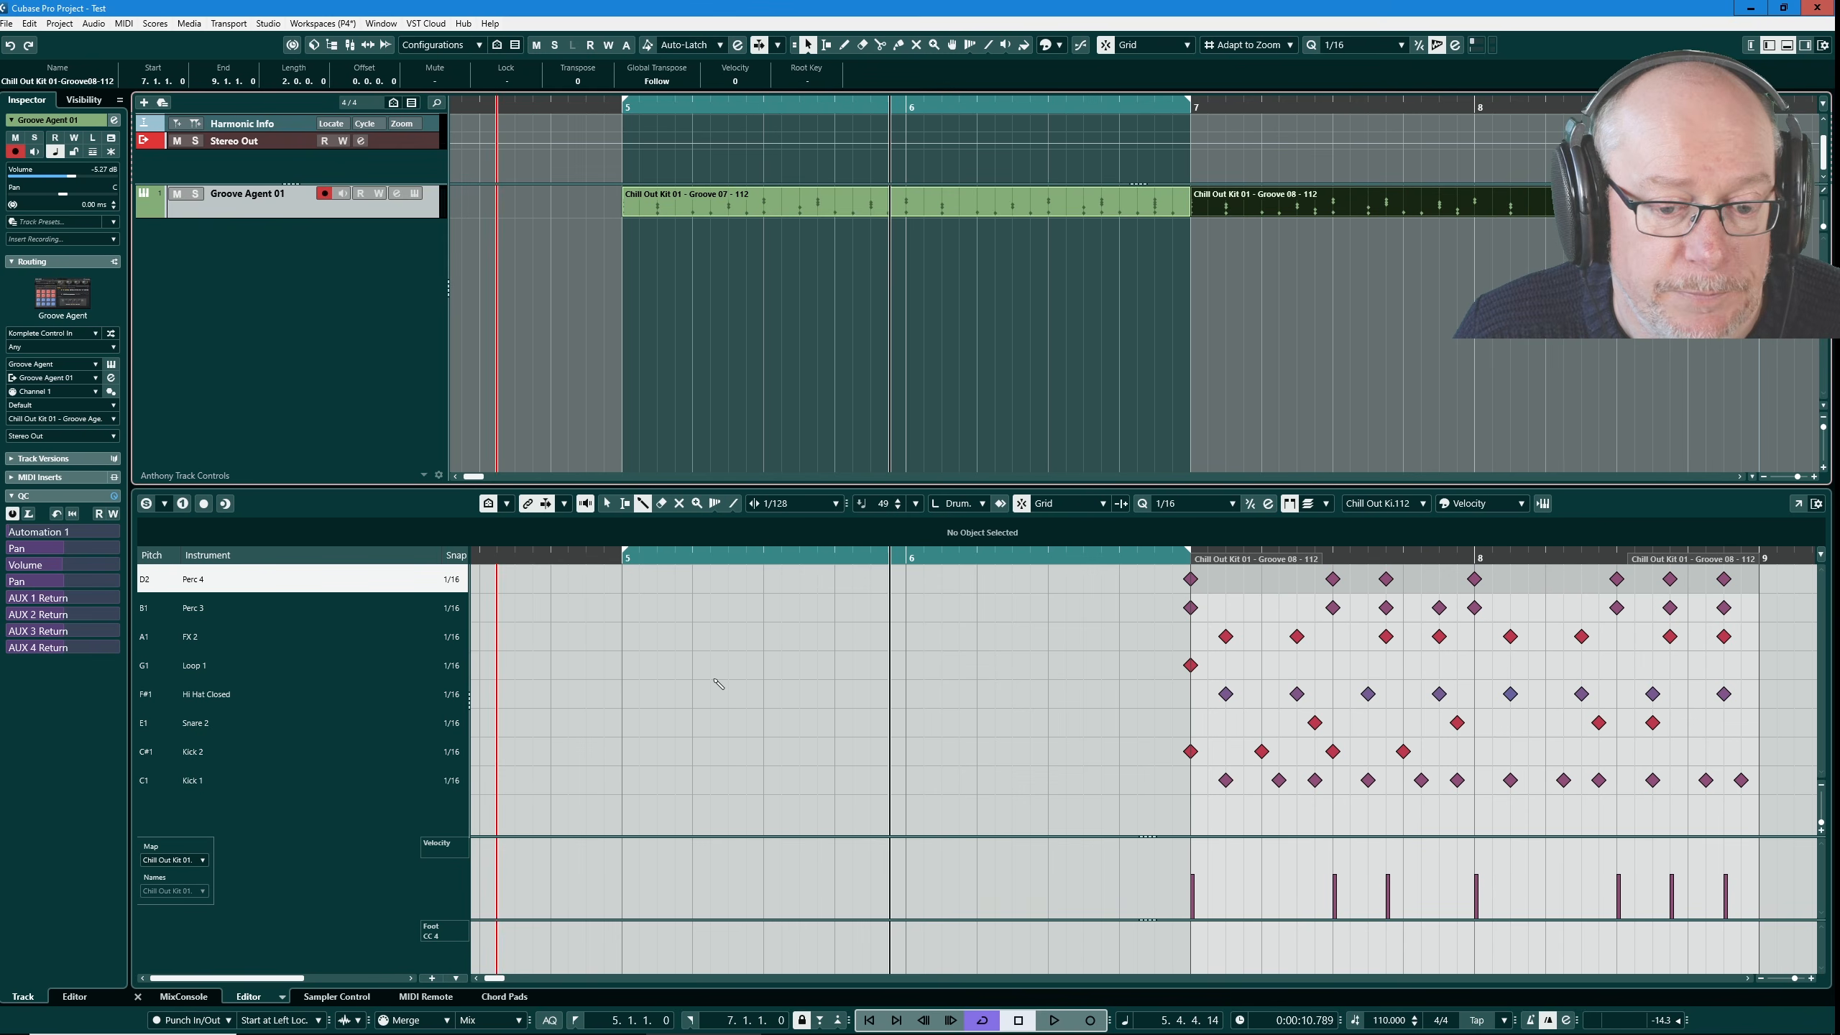
{"action": "left_click", "coordinate": [142, 735]}
{"action": "scroll", "coordinate": [937, 299], "scroll_direction": "right", "scroll_amount": 2}
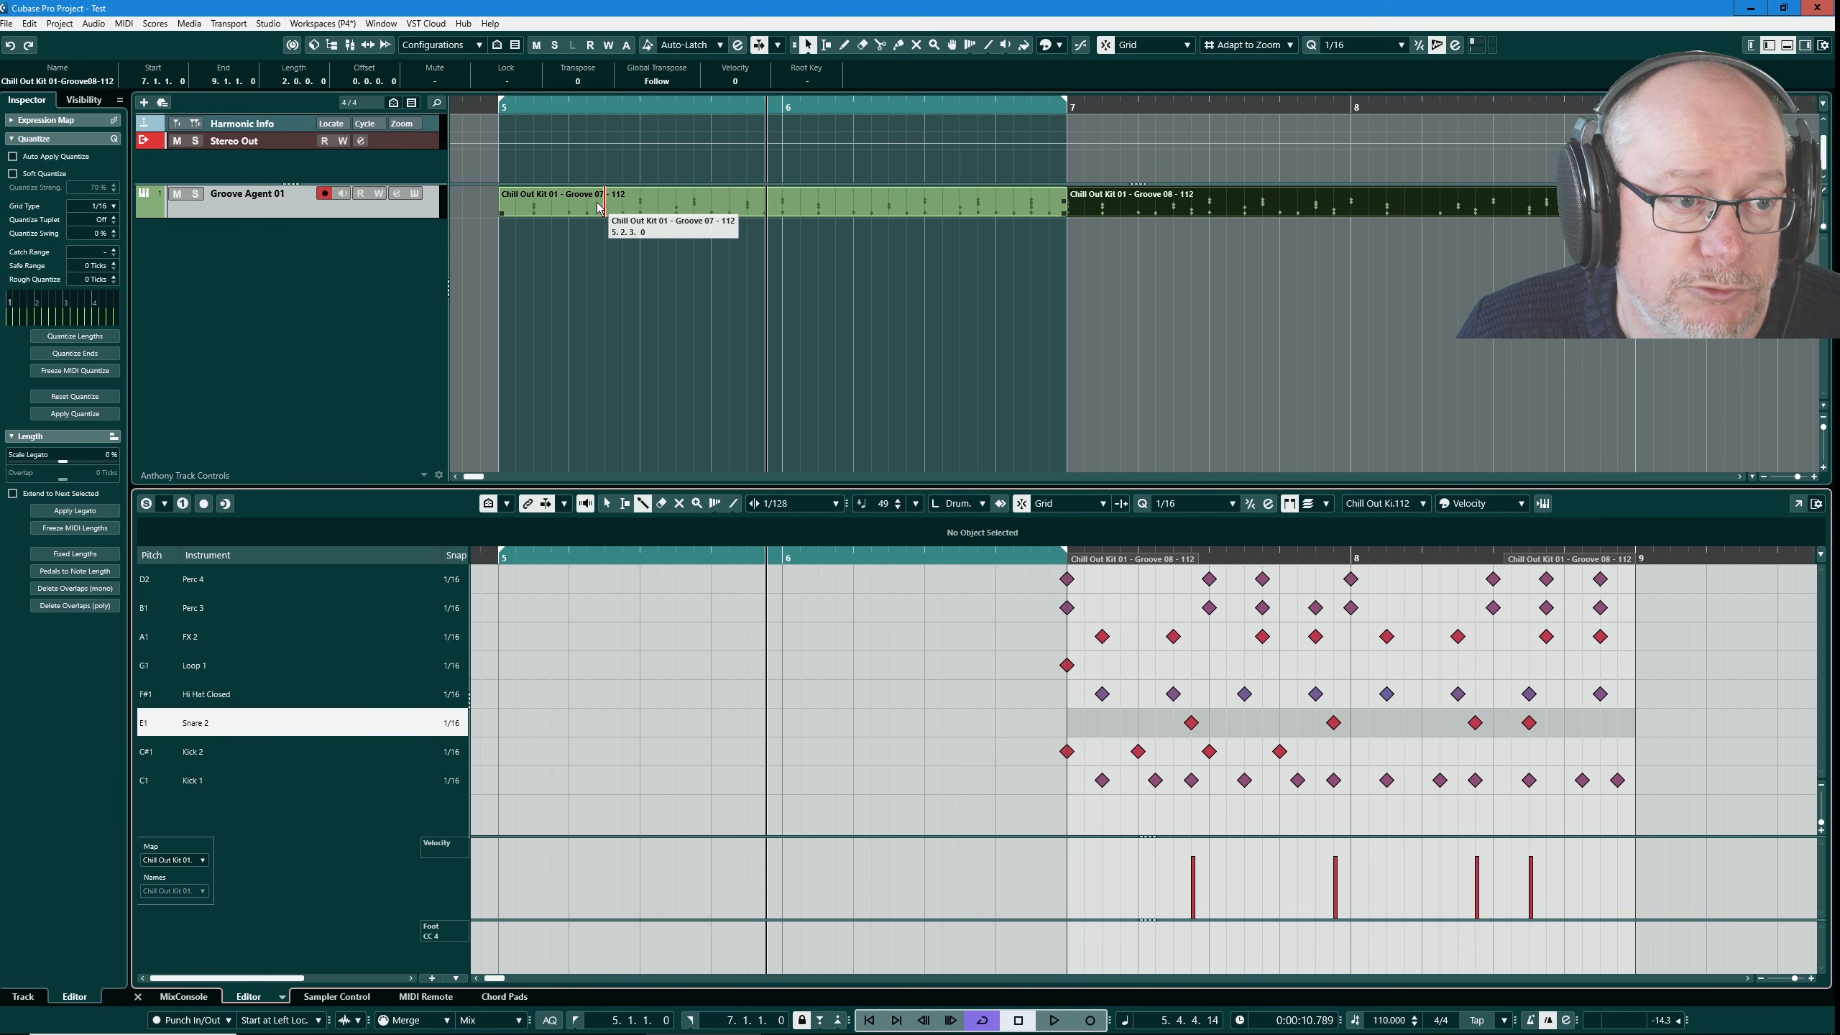
- Glue the Groove 7 and Groove 8 parts into one part with the Glue tool, and return to the selection tool
{"action": "right_click", "coordinate": [850, 282]}
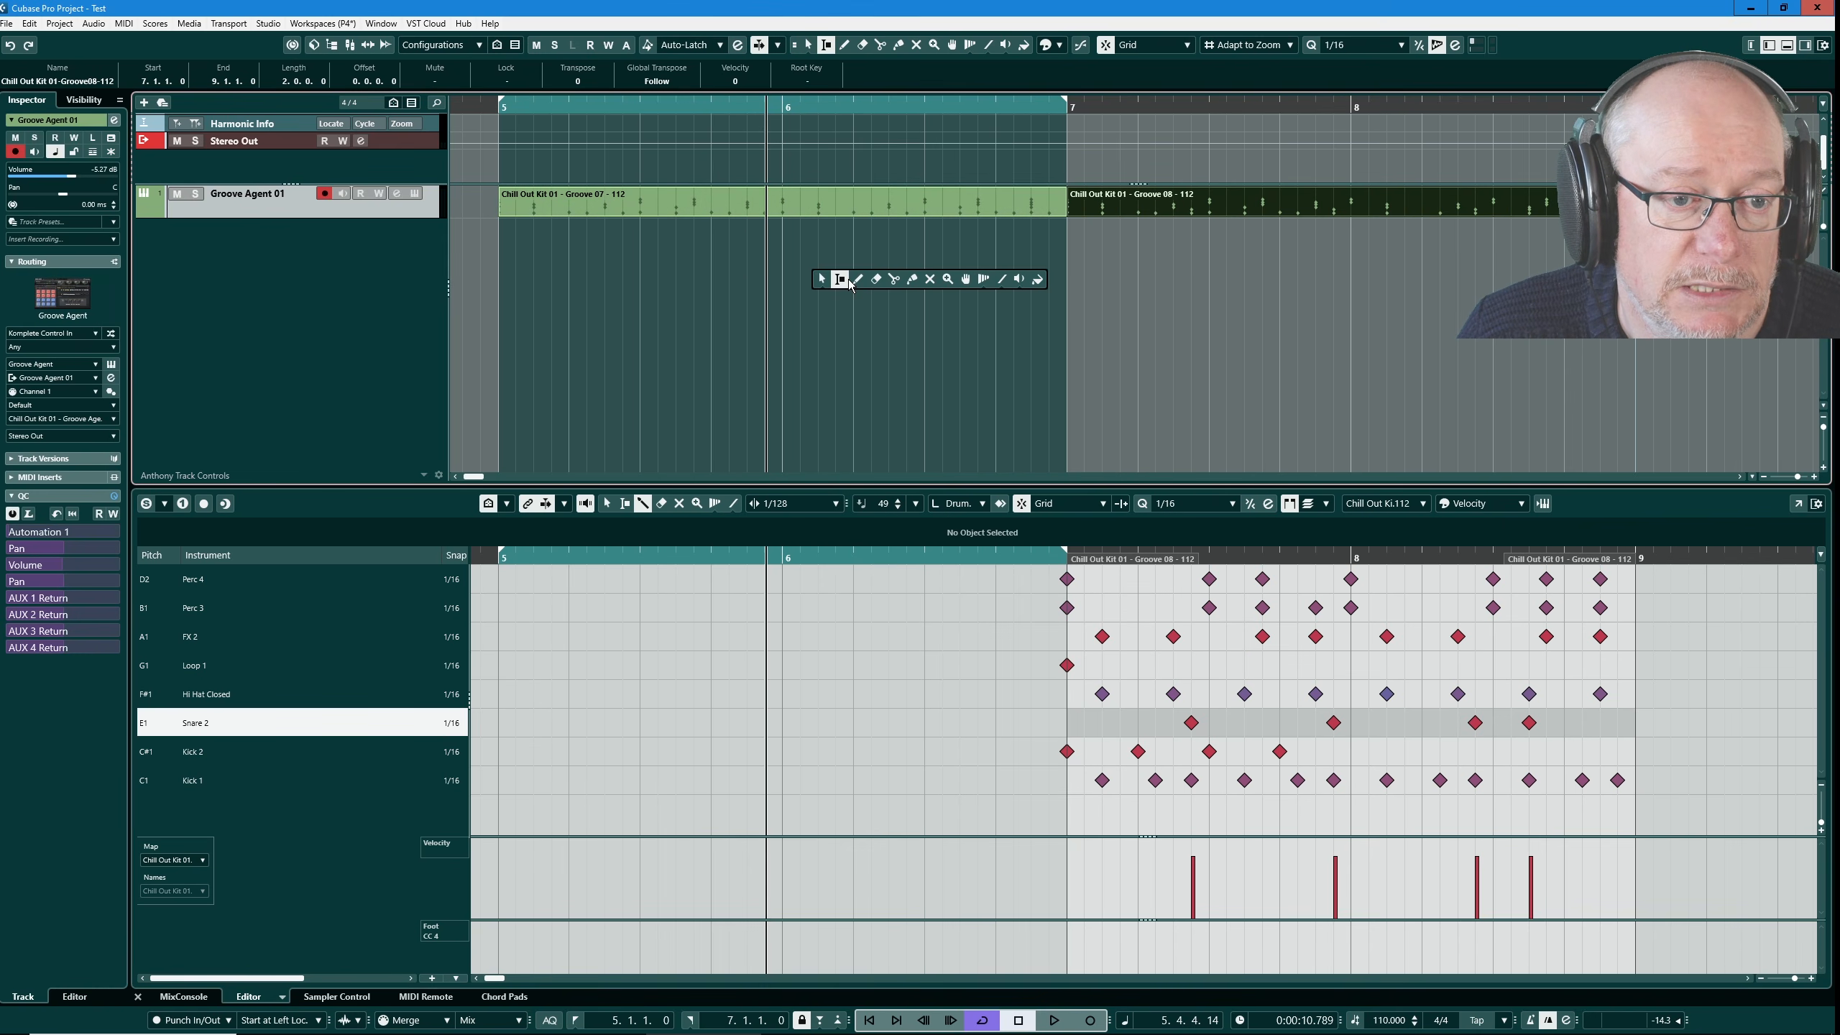
{"action": "left_click", "coordinate": [912, 279]}
{"action": "left_click", "coordinate": [831, 197]}
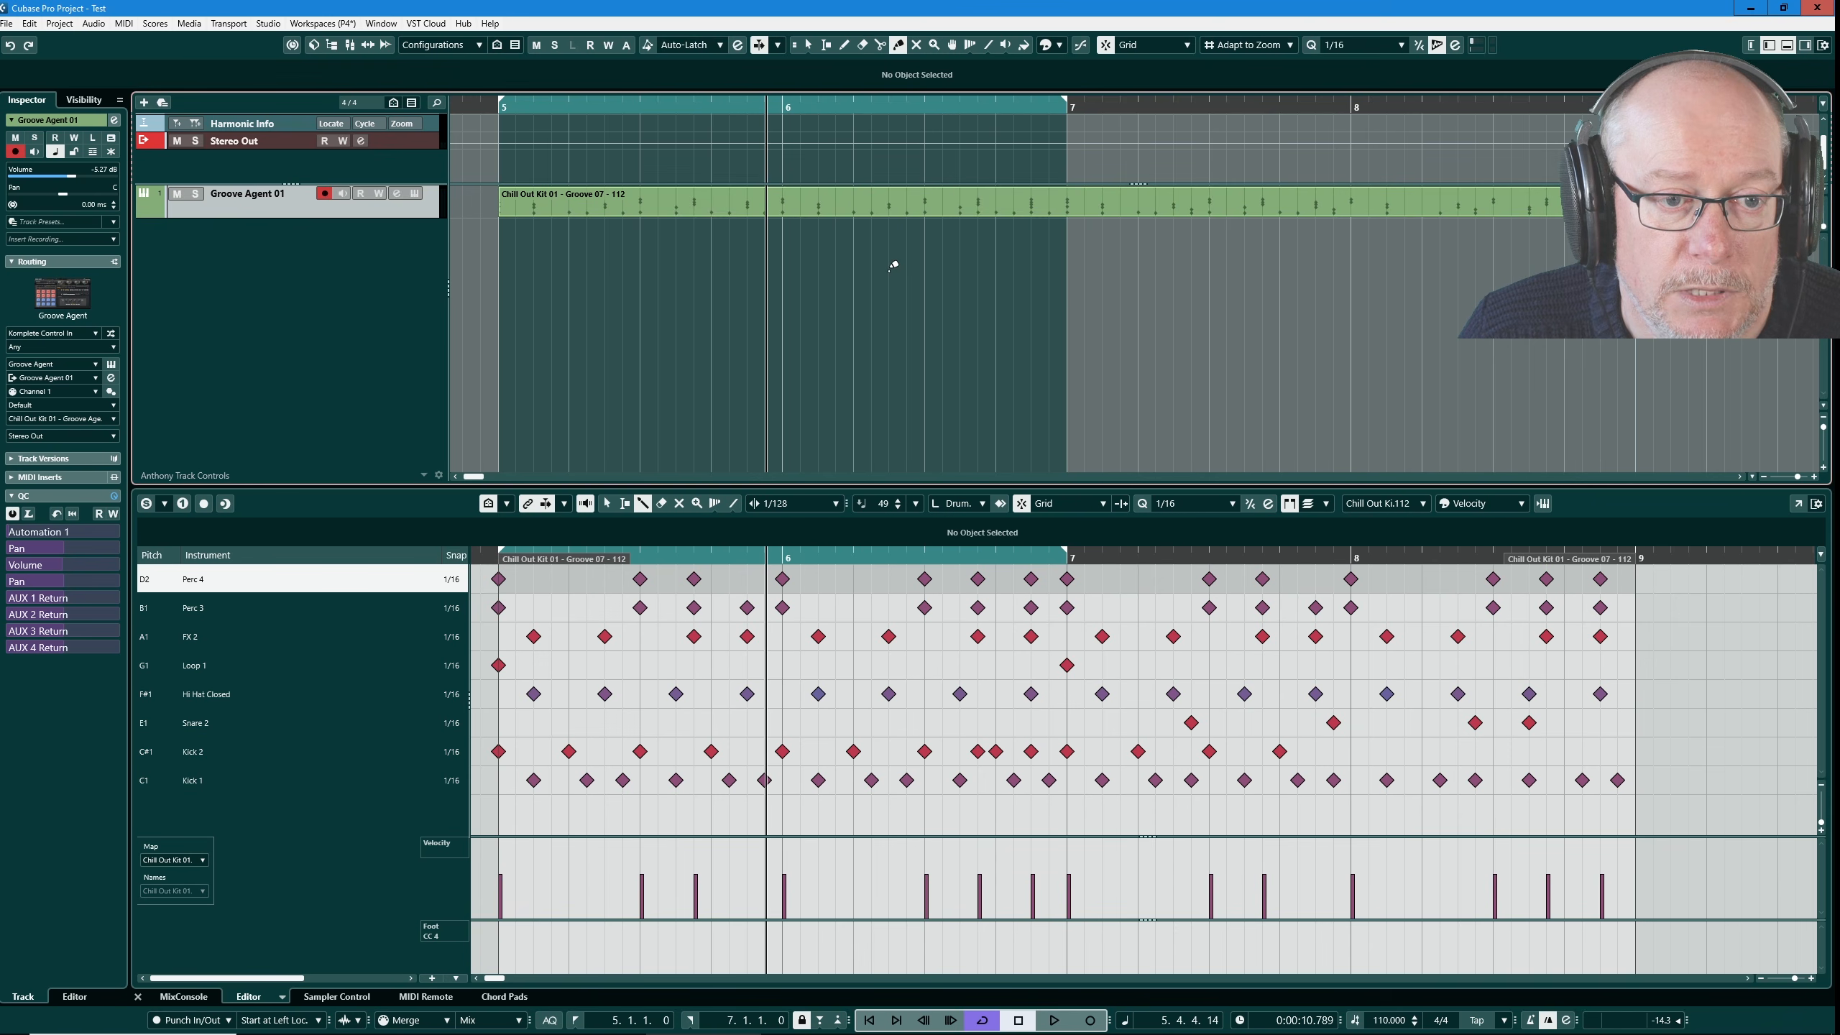
{"action": "key", "text": "1"}
- Select the glued part, set the locators to it from bar 5 to bar 9, and play it
{"action": "left_click", "coordinate": [893, 204]}
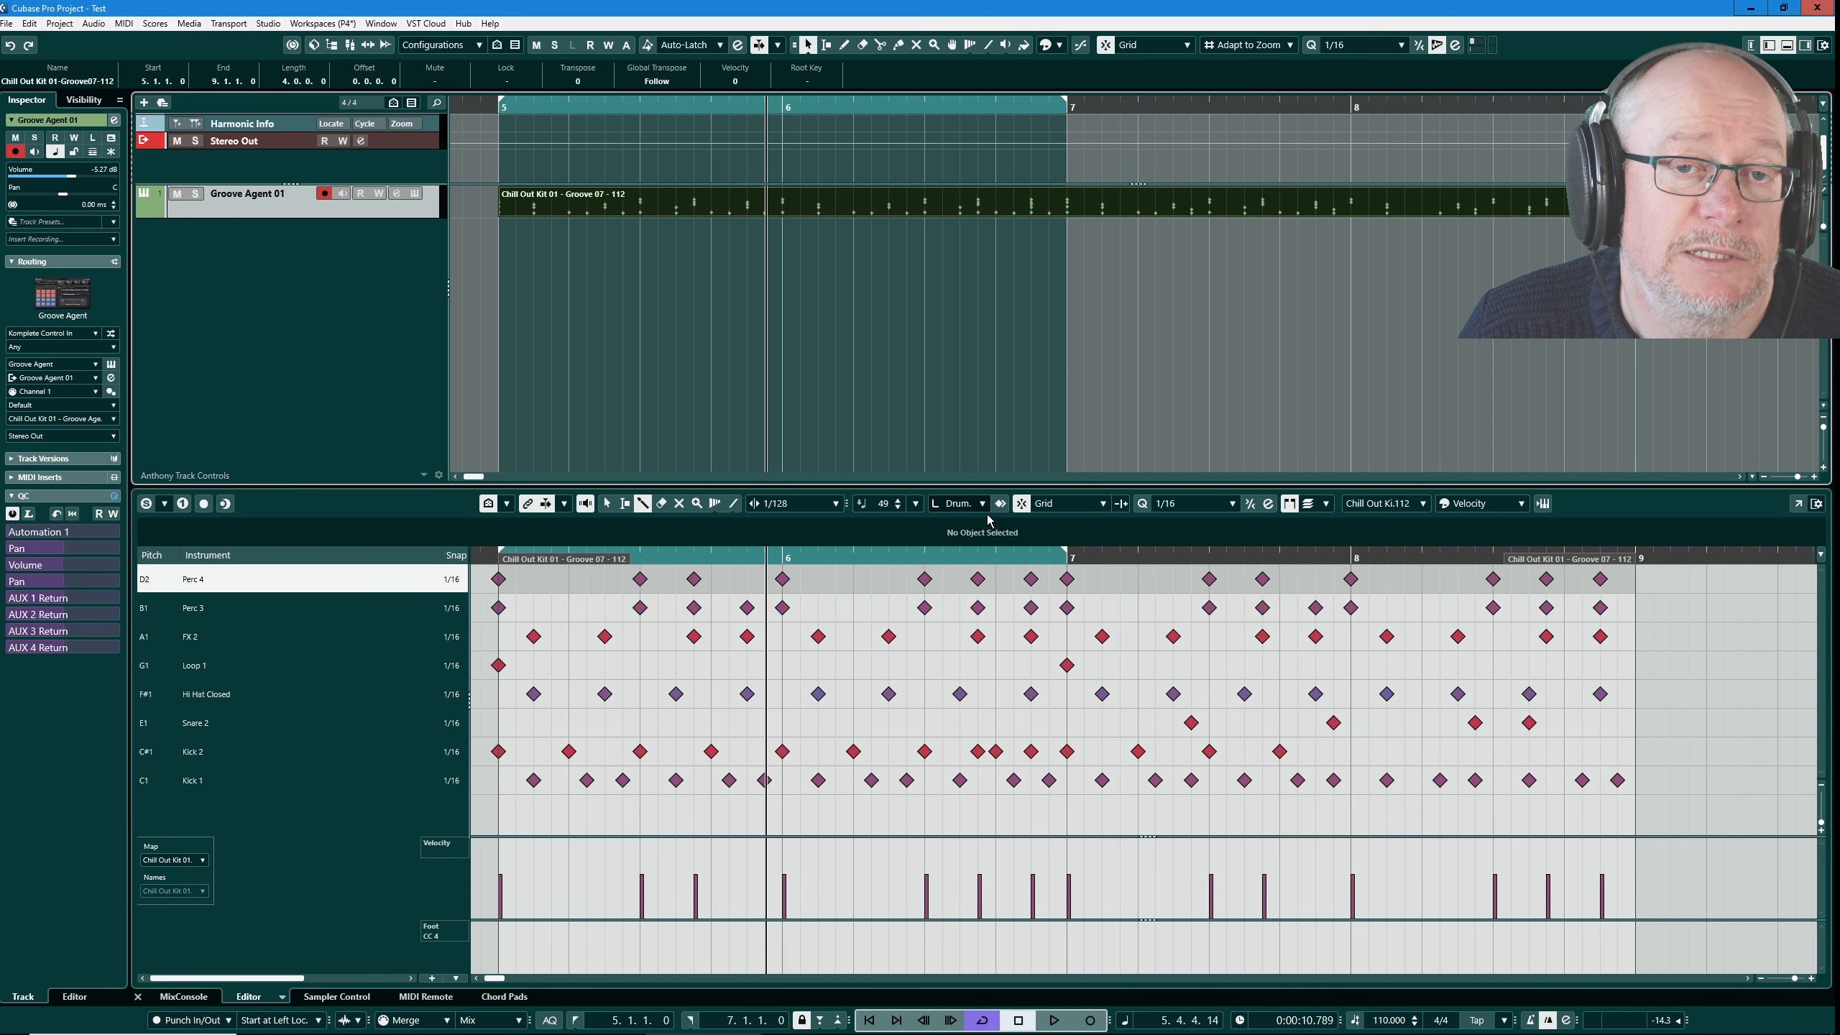
{"action": "key", "text": "p"}
{"action": "key", "text": "g"}
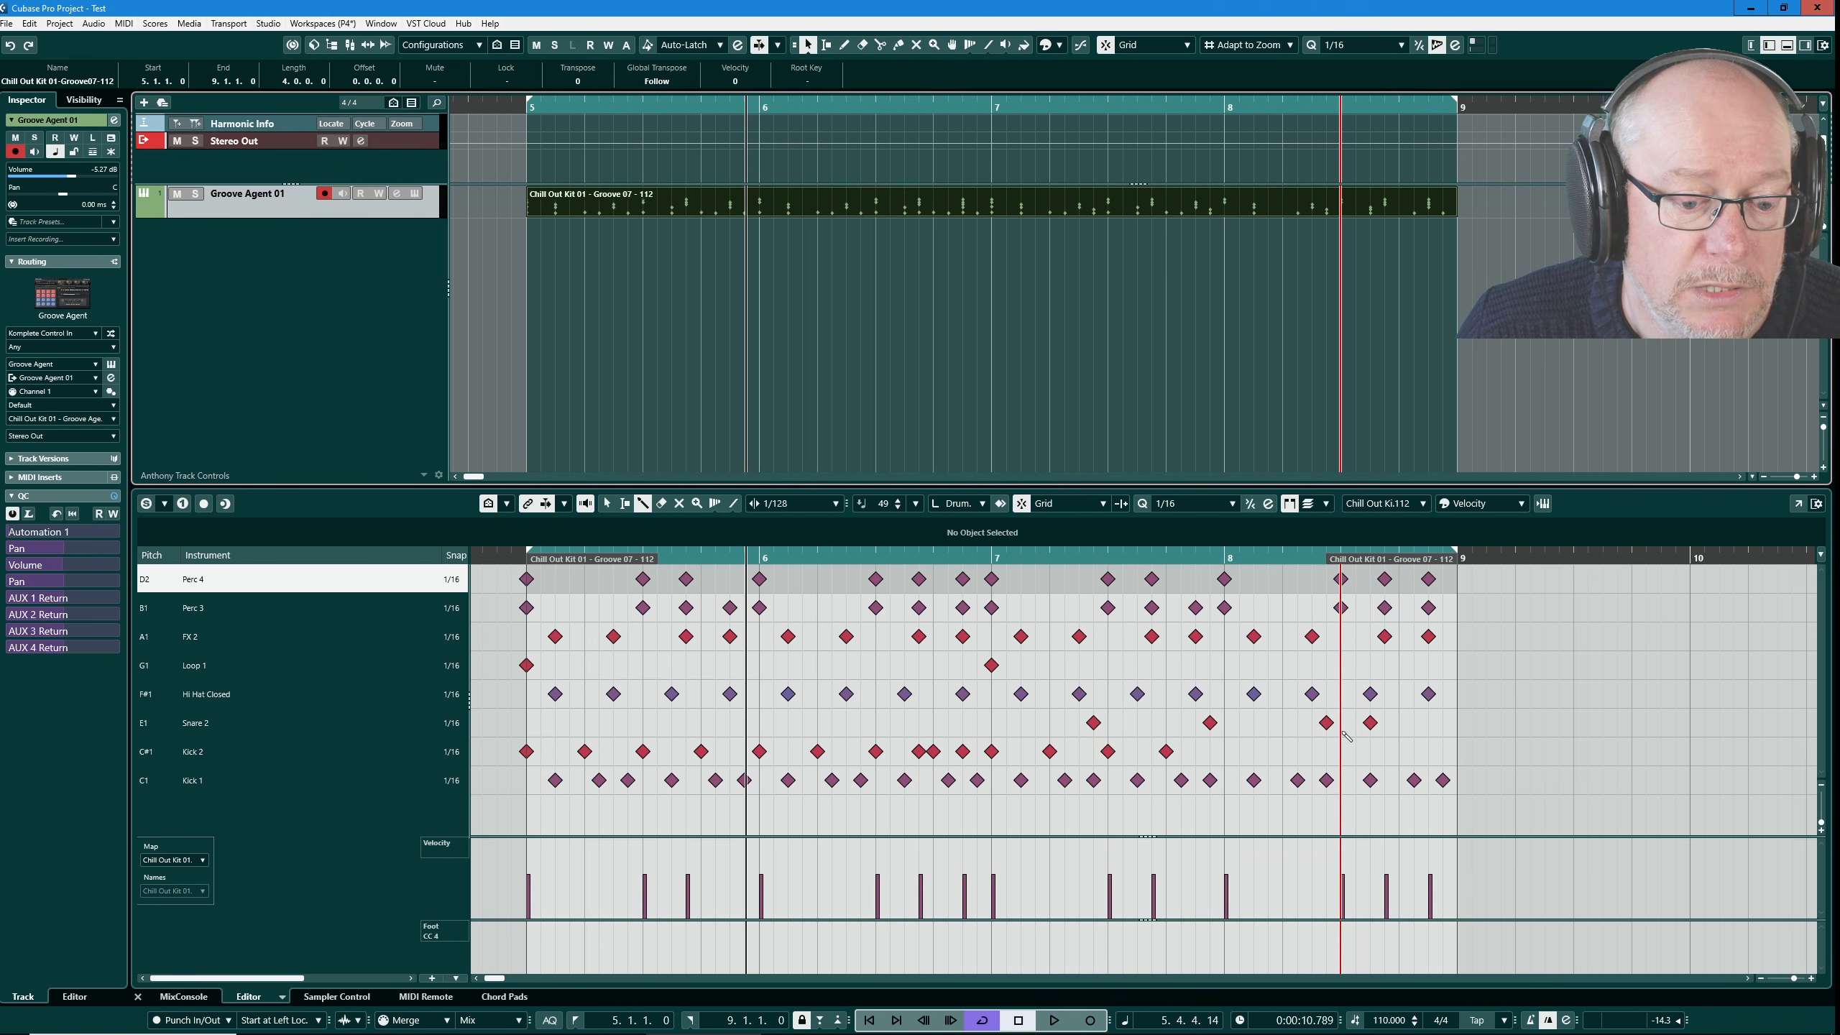
{"action": "key", "text": "space"}
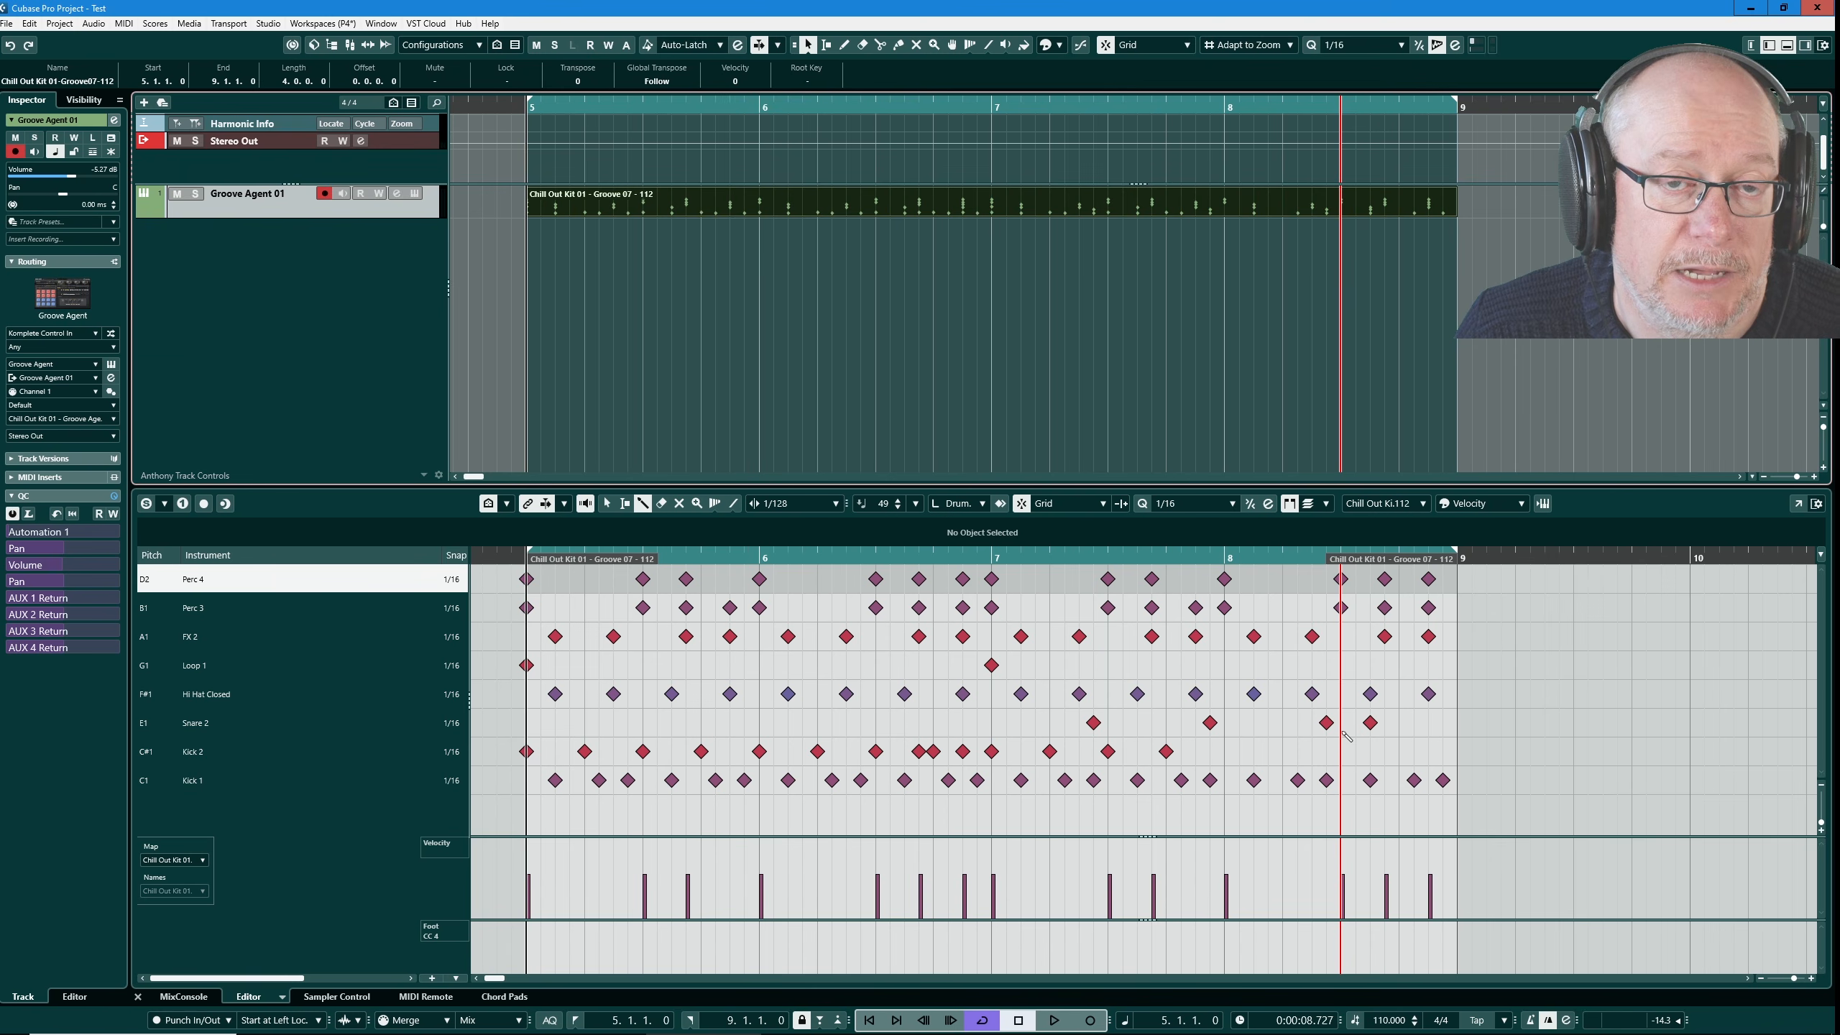
- Play the cycled bars 5 to 9 to hear the glued part, and stop playback
{"action": "key", "text": "space"}
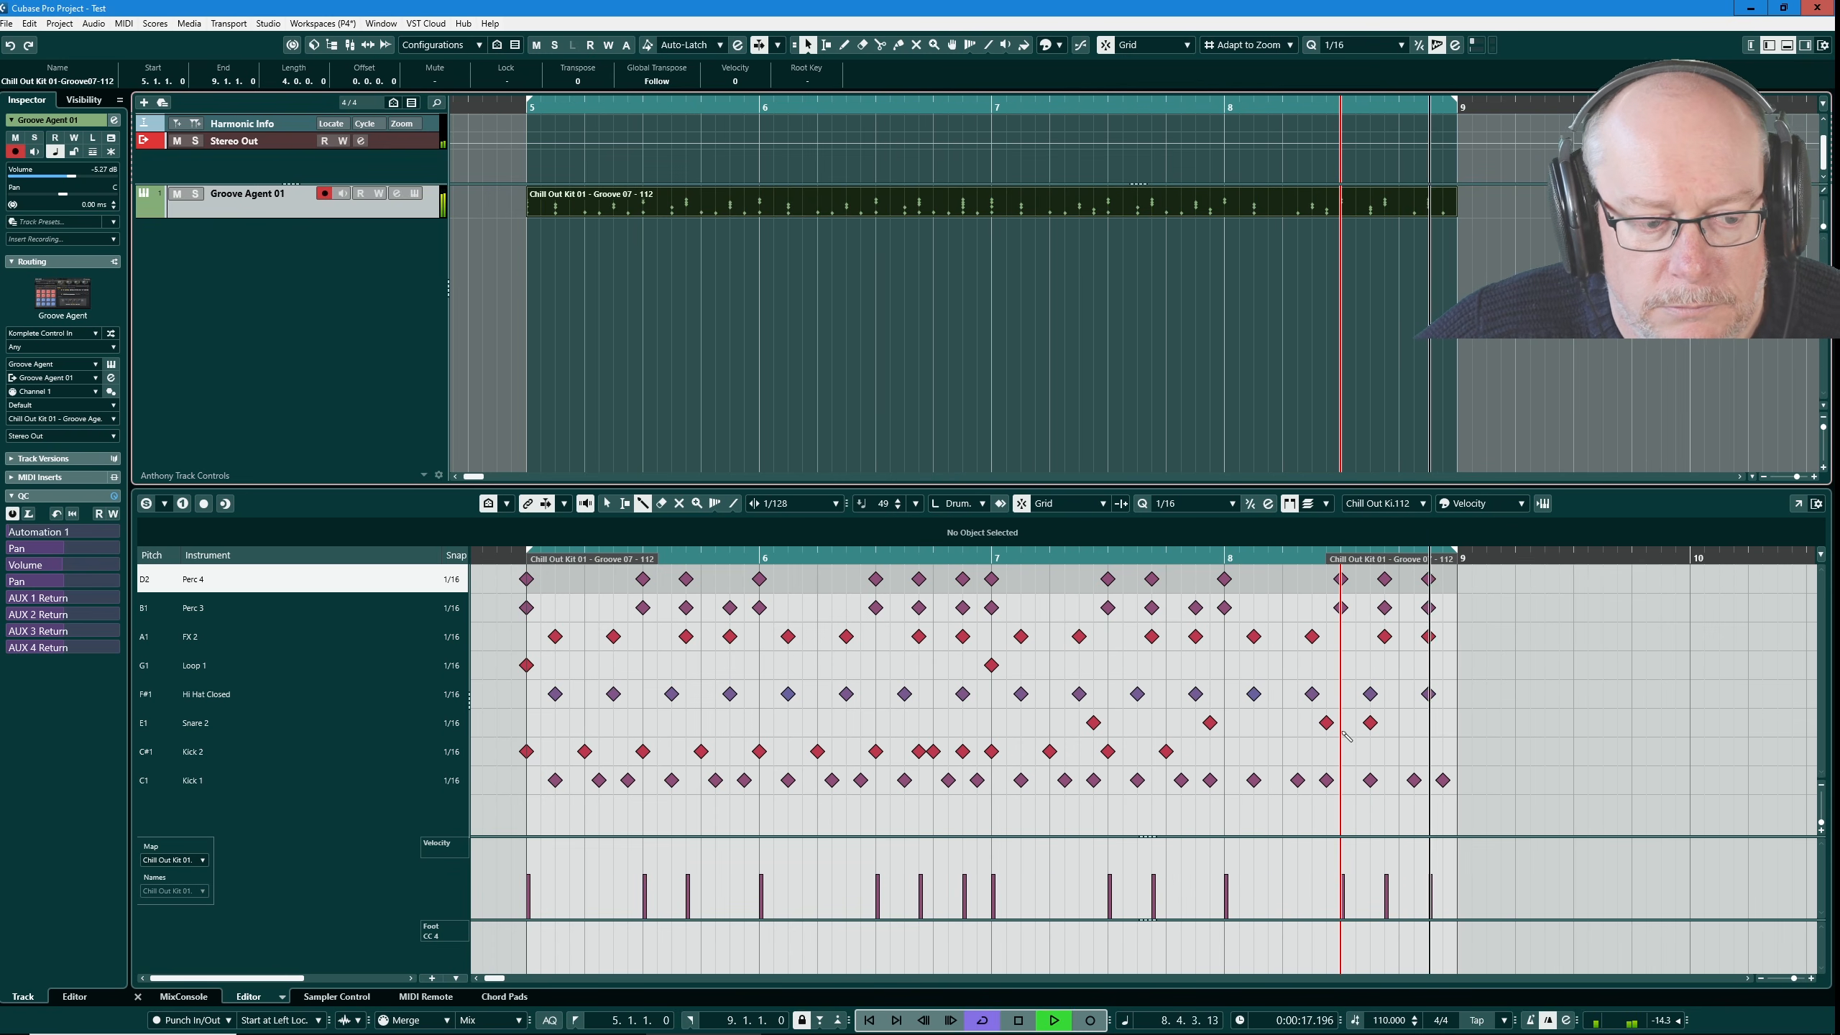
{"action": "key", "text": "space"}
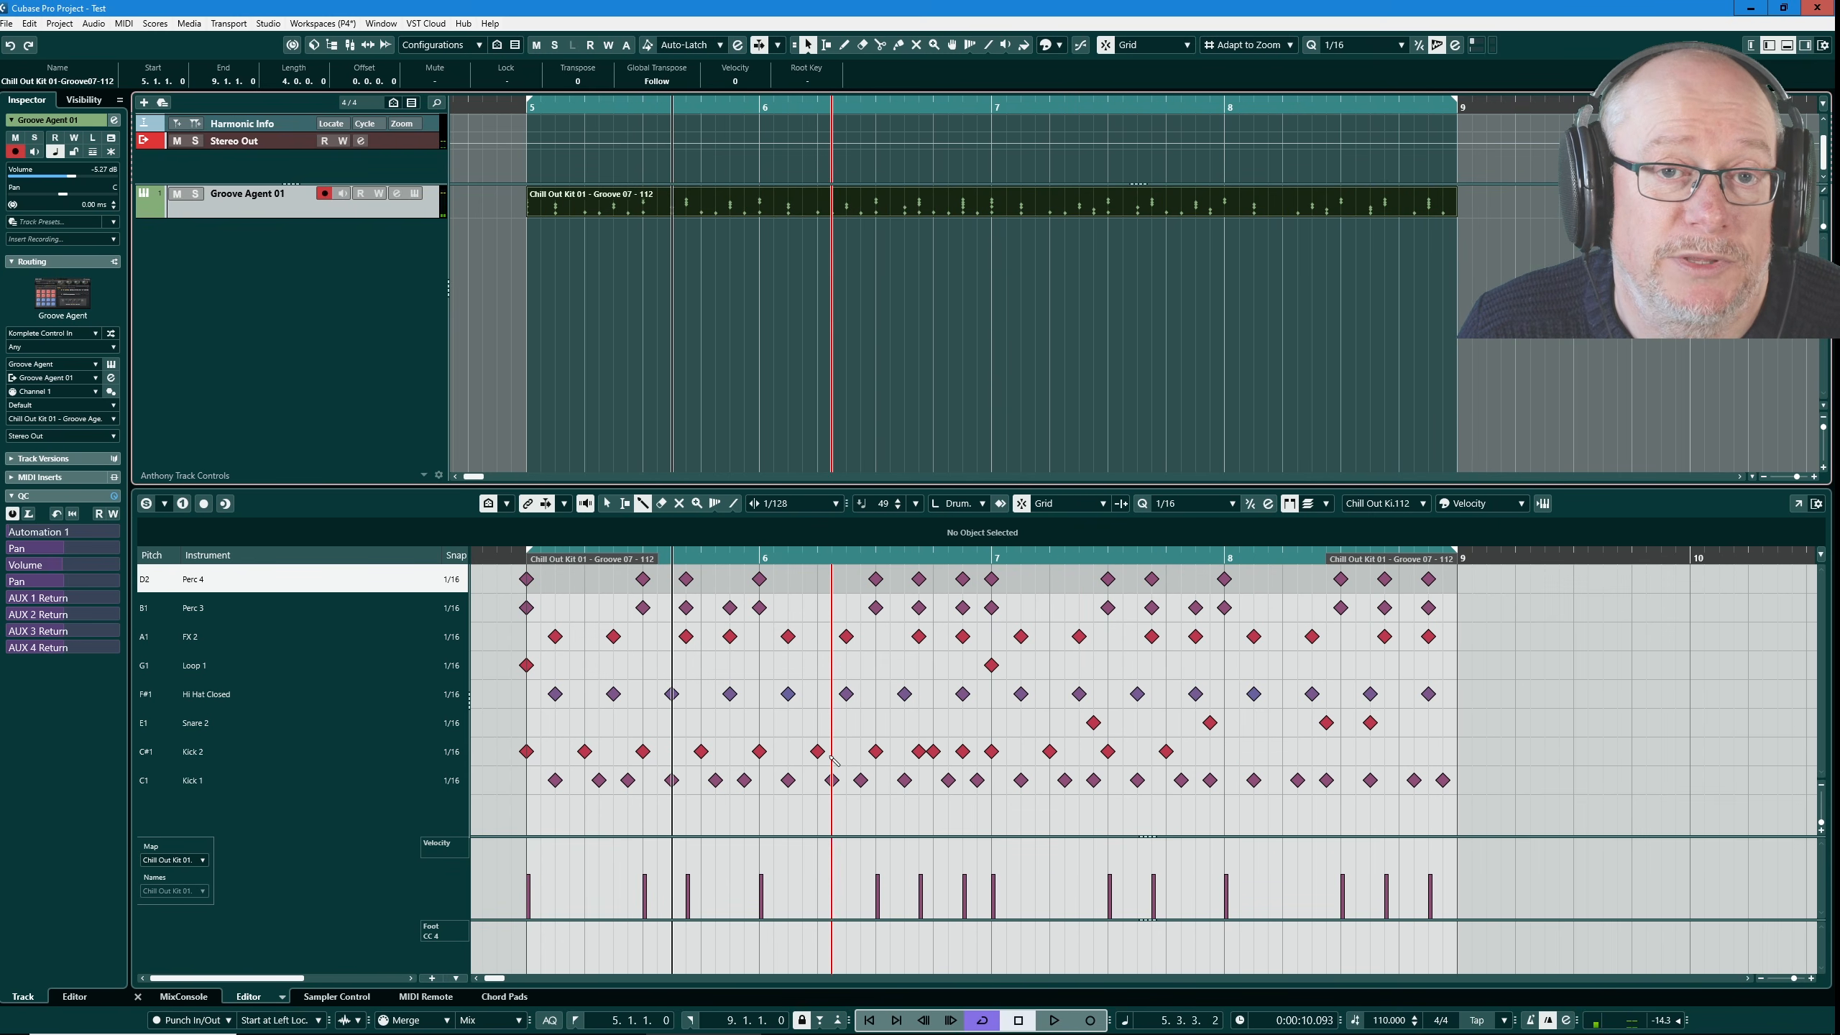
{"action": "left_click", "coordinate": [635, 729]}
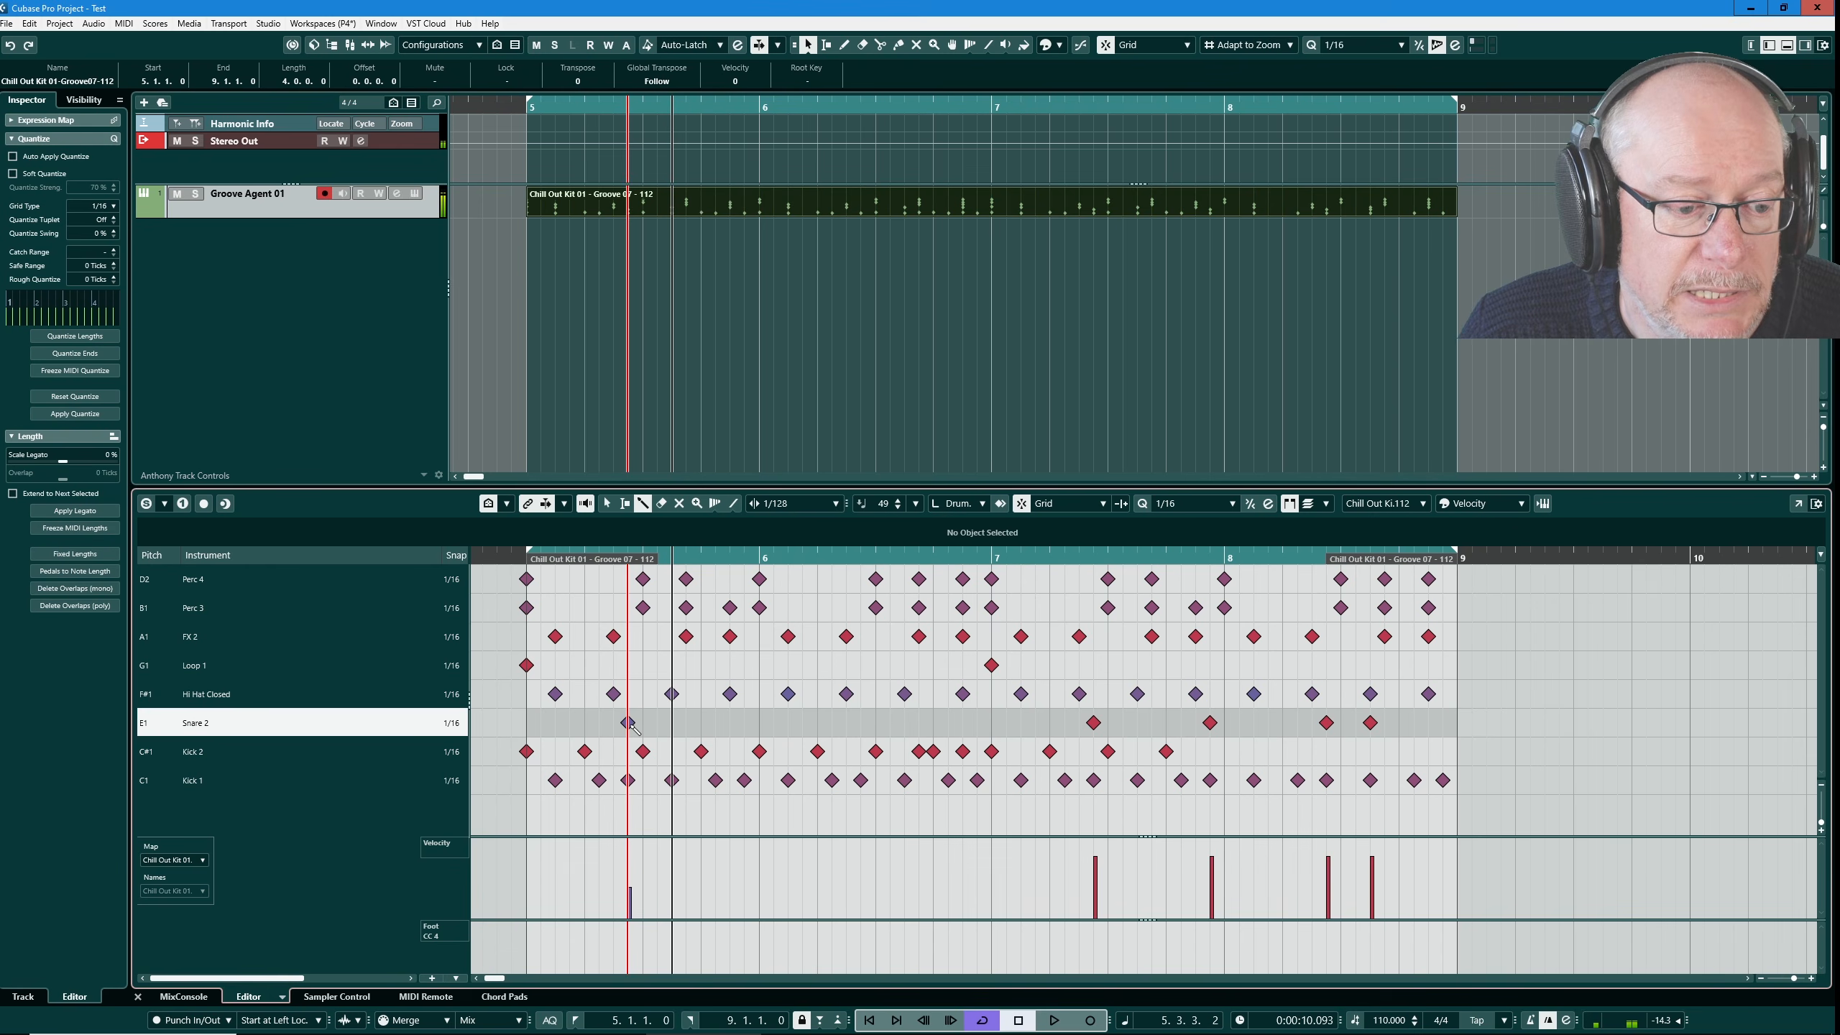
{"action": "left_click", "coordinate": [744, 723]}
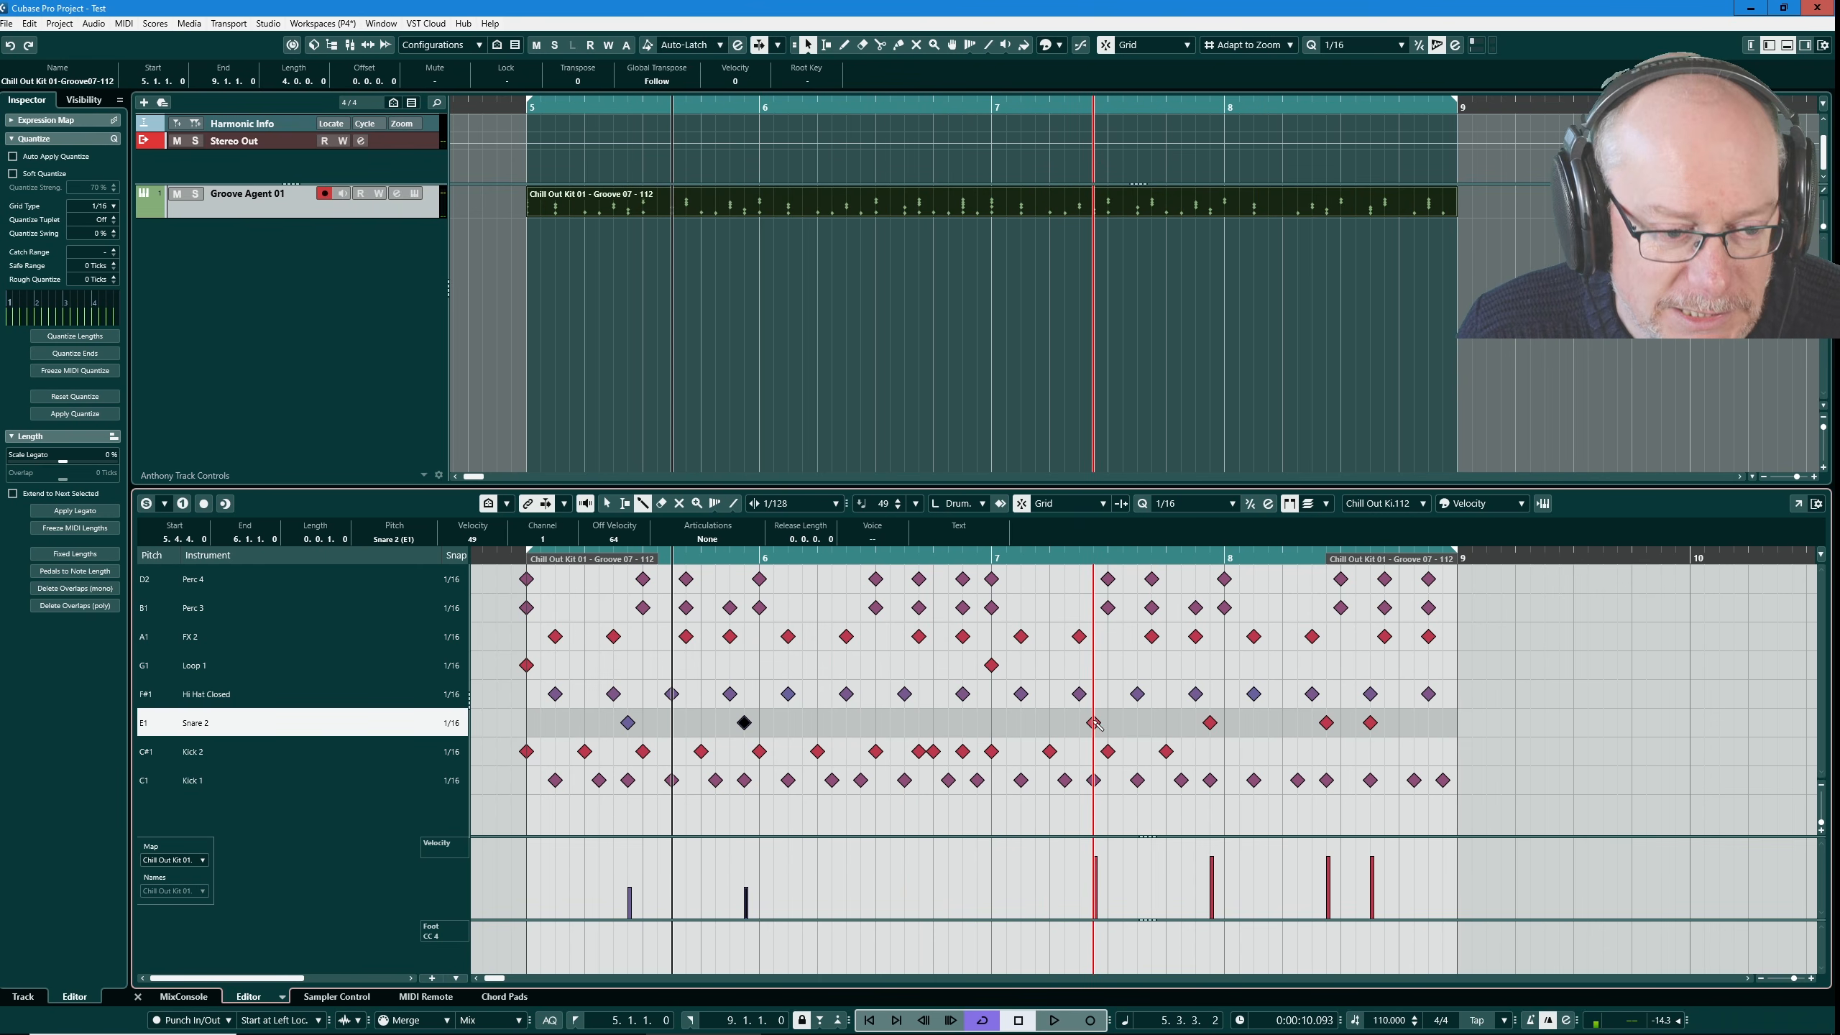
{"action": "key", "text": "ctrl+z"}
{"action": "key", "text": "ctrl+z"}
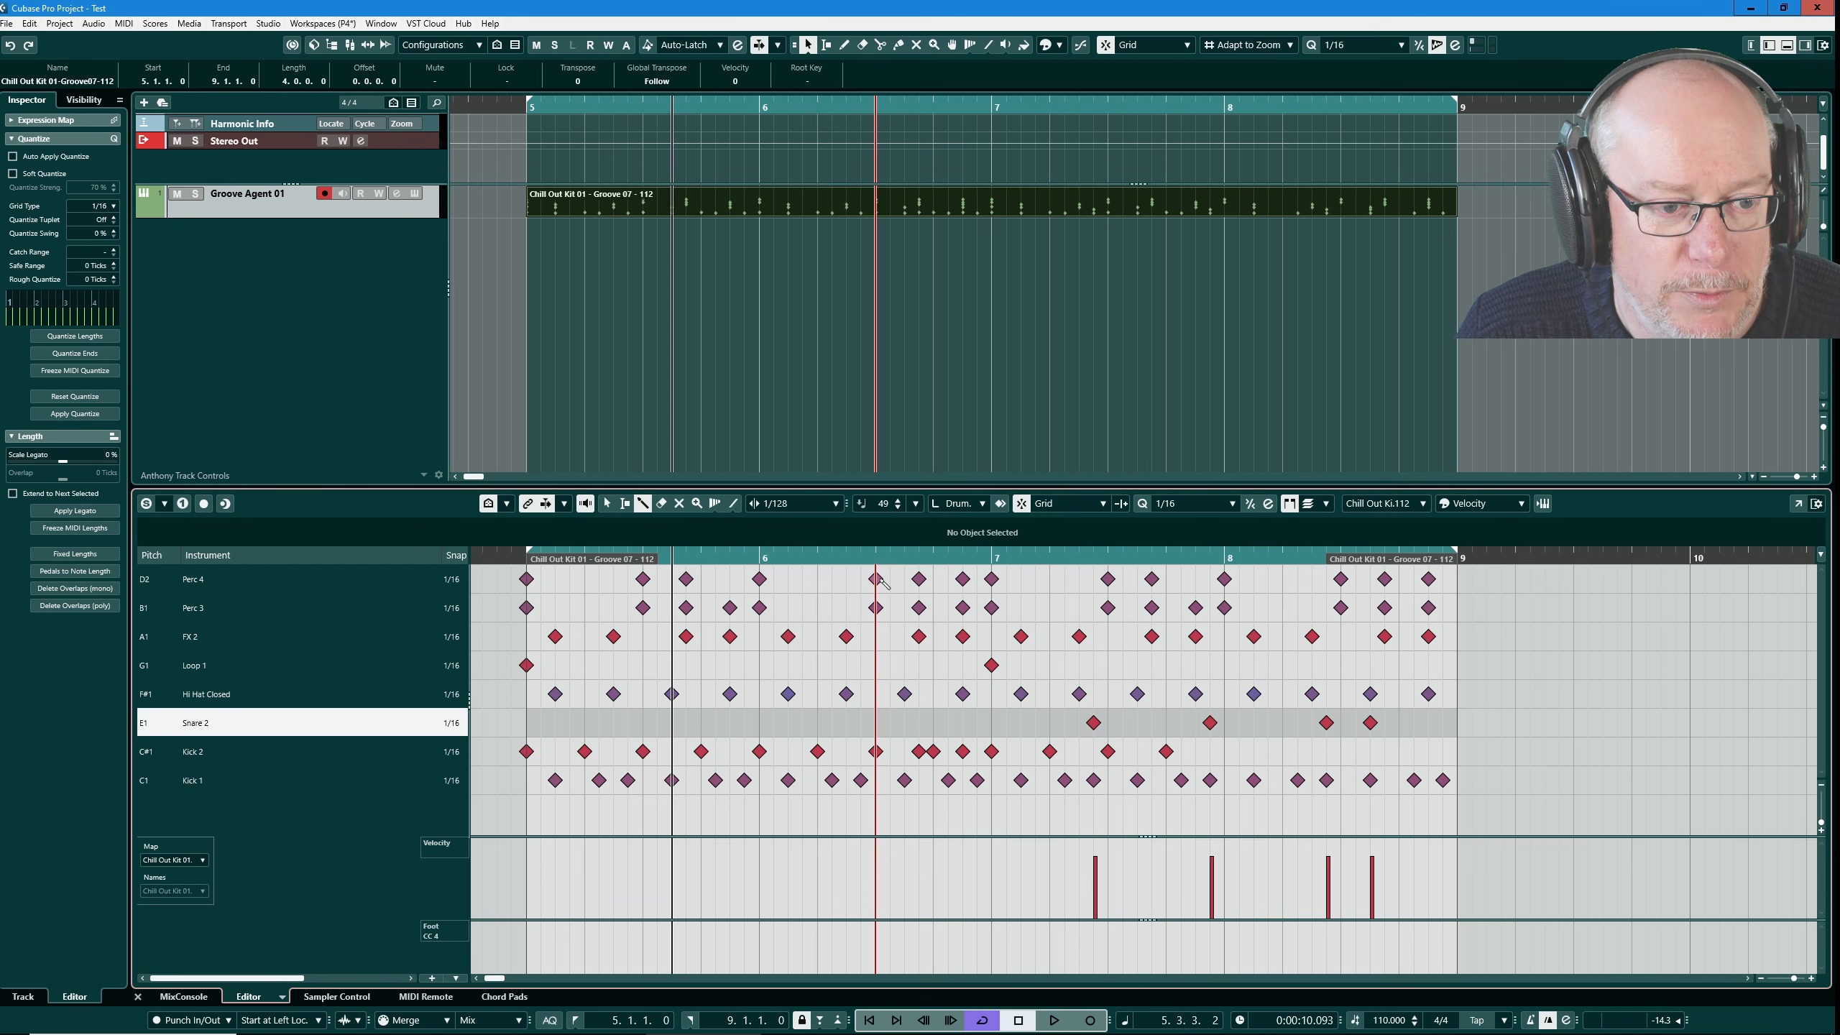
- Draw Snare 2 notes with velocity 100 at 5.2.4, 5.4.4, 6.2.4 and 6.3.3, and listen to the part
{"action": "left_click", "coordinate": [1094, 722]}
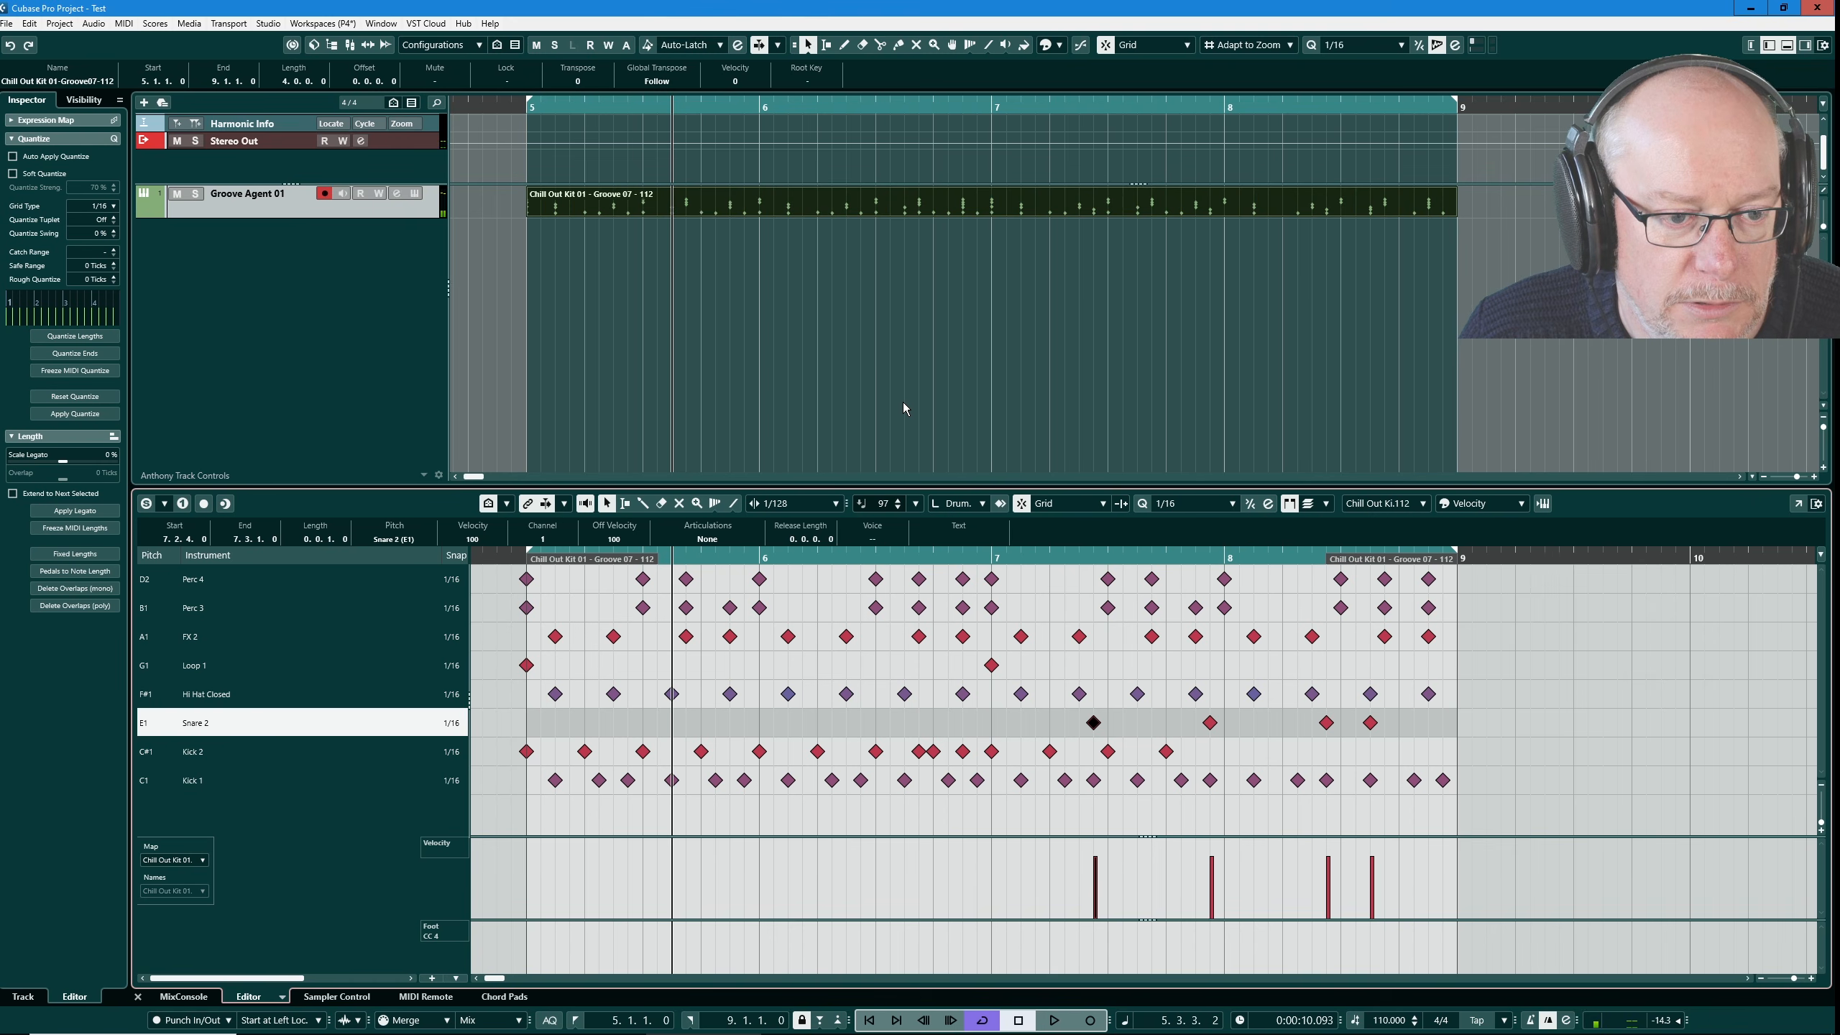
{"action": "left_click", "coordinate": [632, 725]}
{"action": "key", "text": "8"}
{"action": "left_click", "coordinate": [628, 723]}
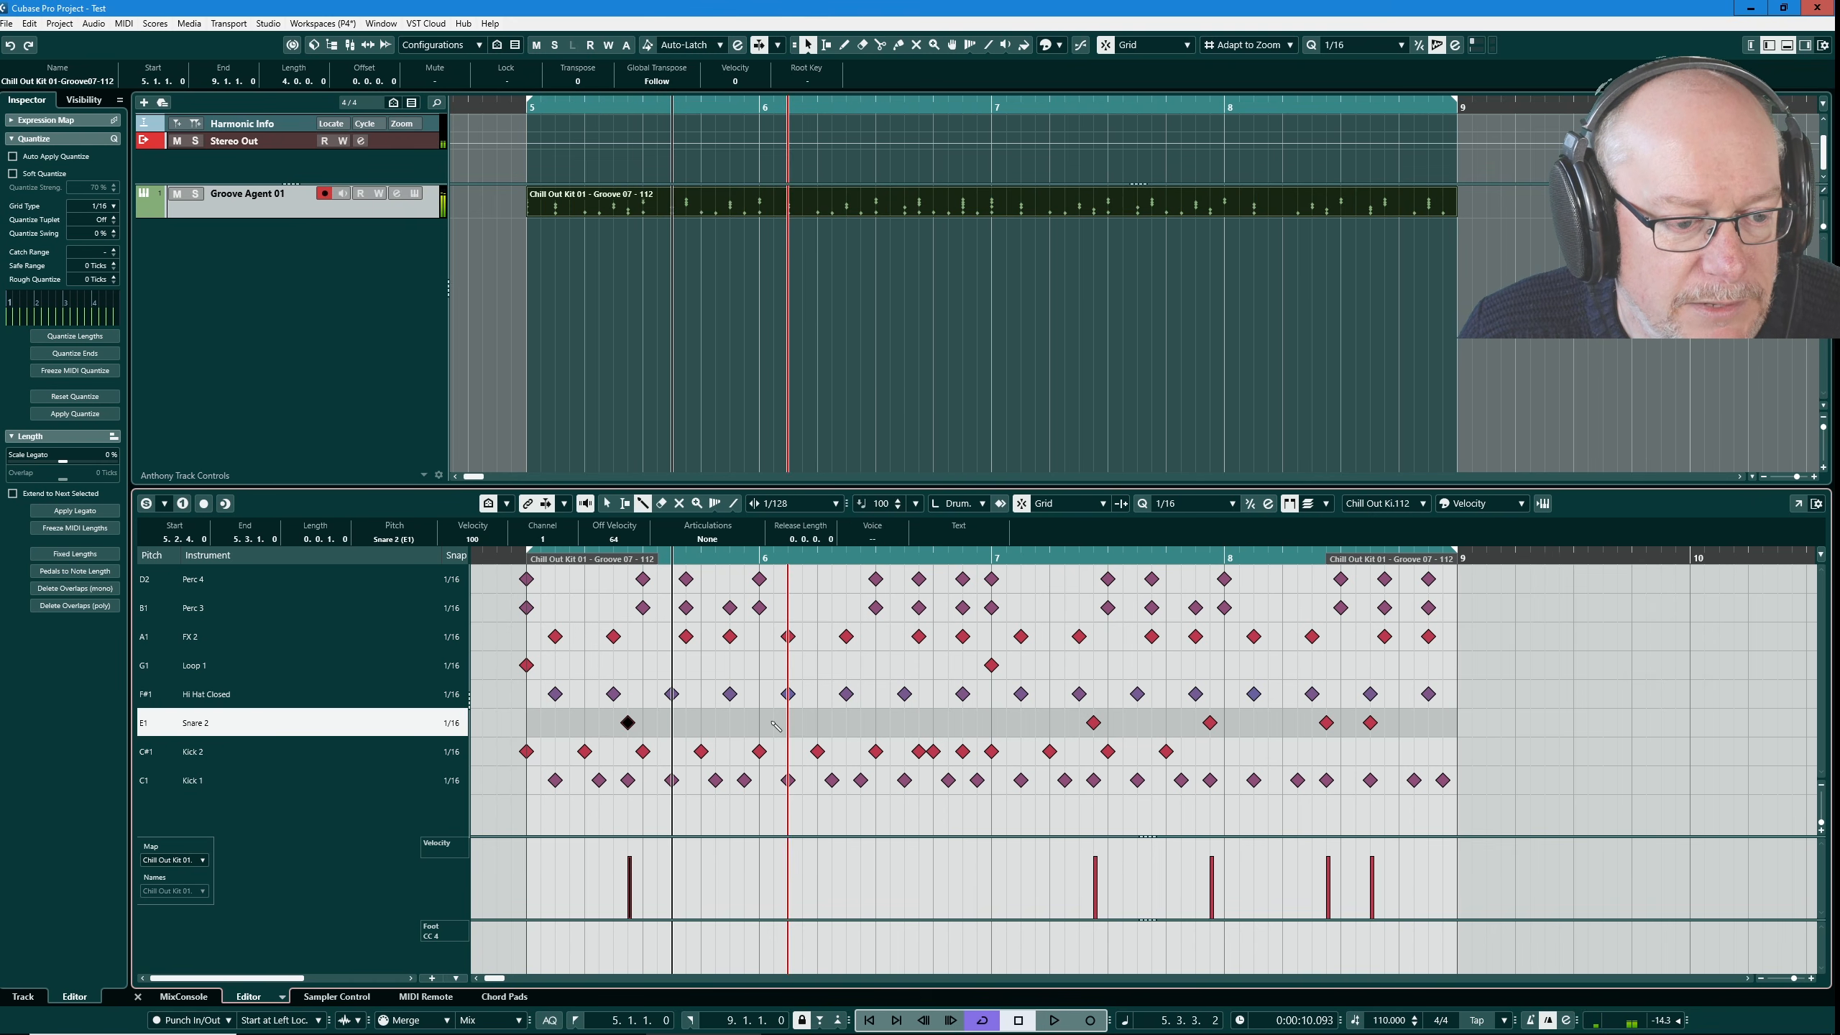
{"action": "left_click", "coordinate": [745, 723]}
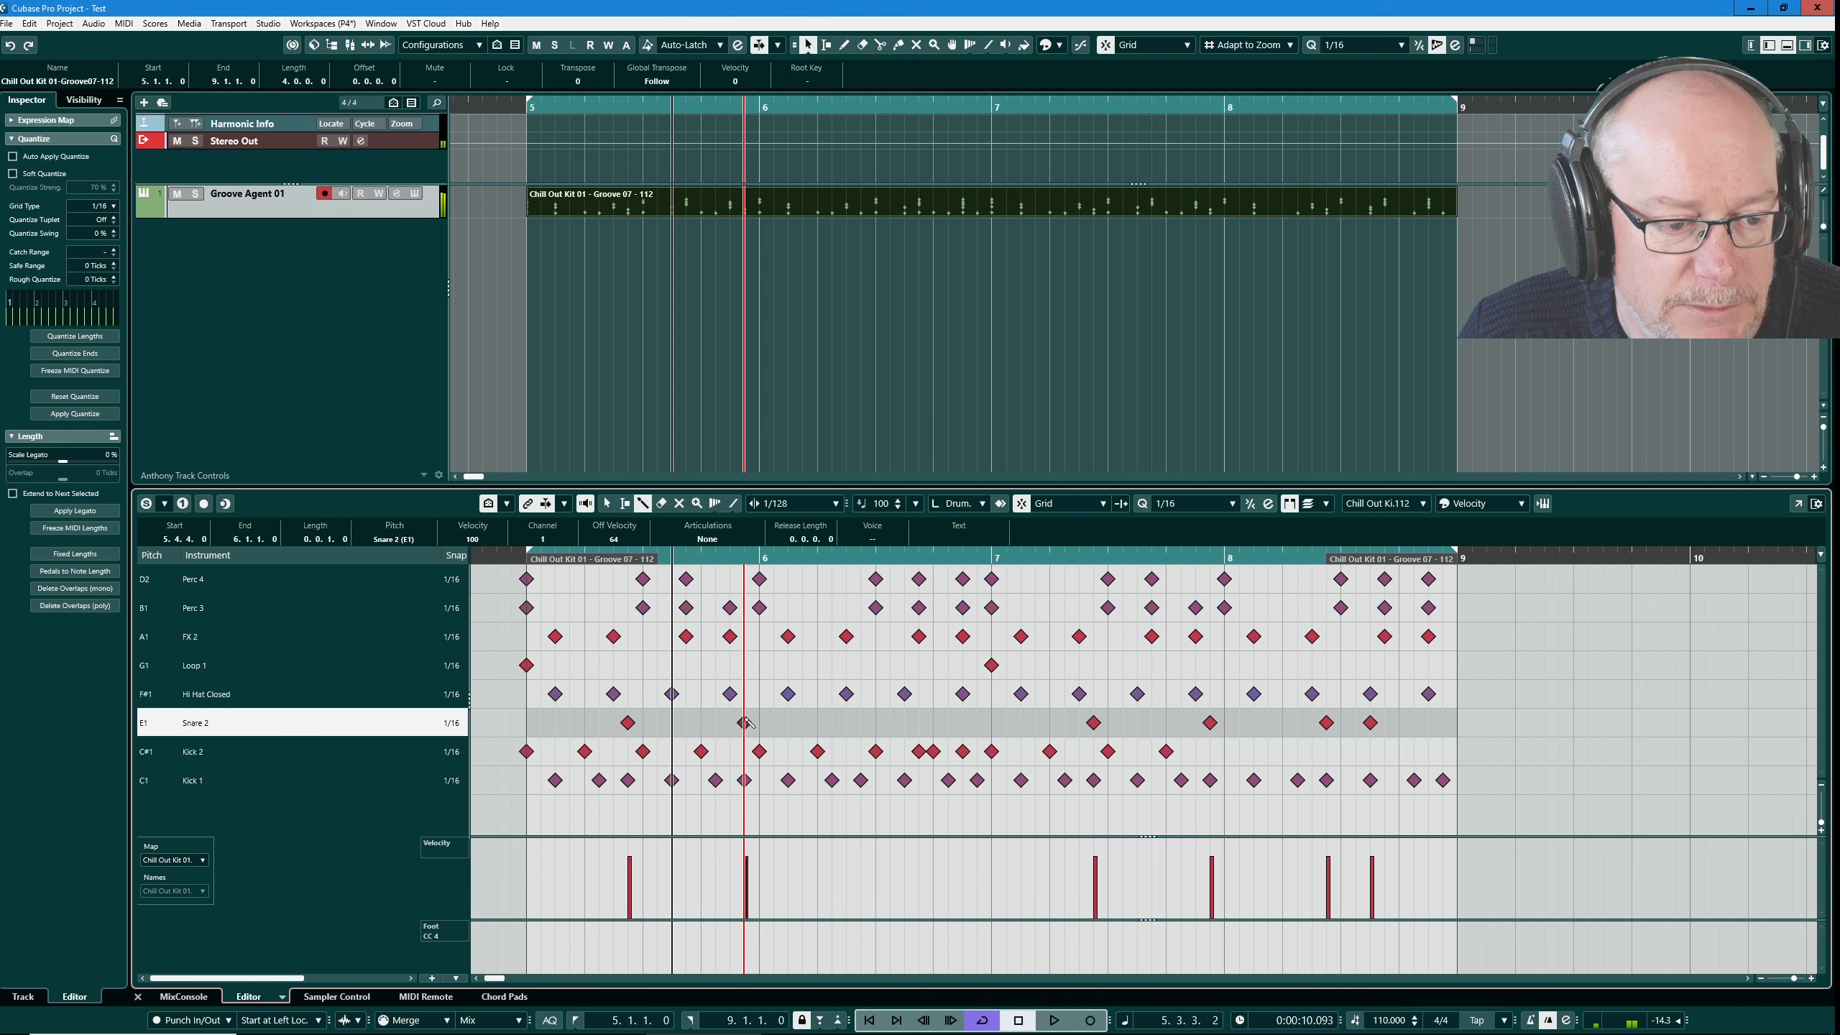
{"action": "left_click", "coordinate": [863, 722]}
{"action": "left_click", "coordinate": [904, 722]}
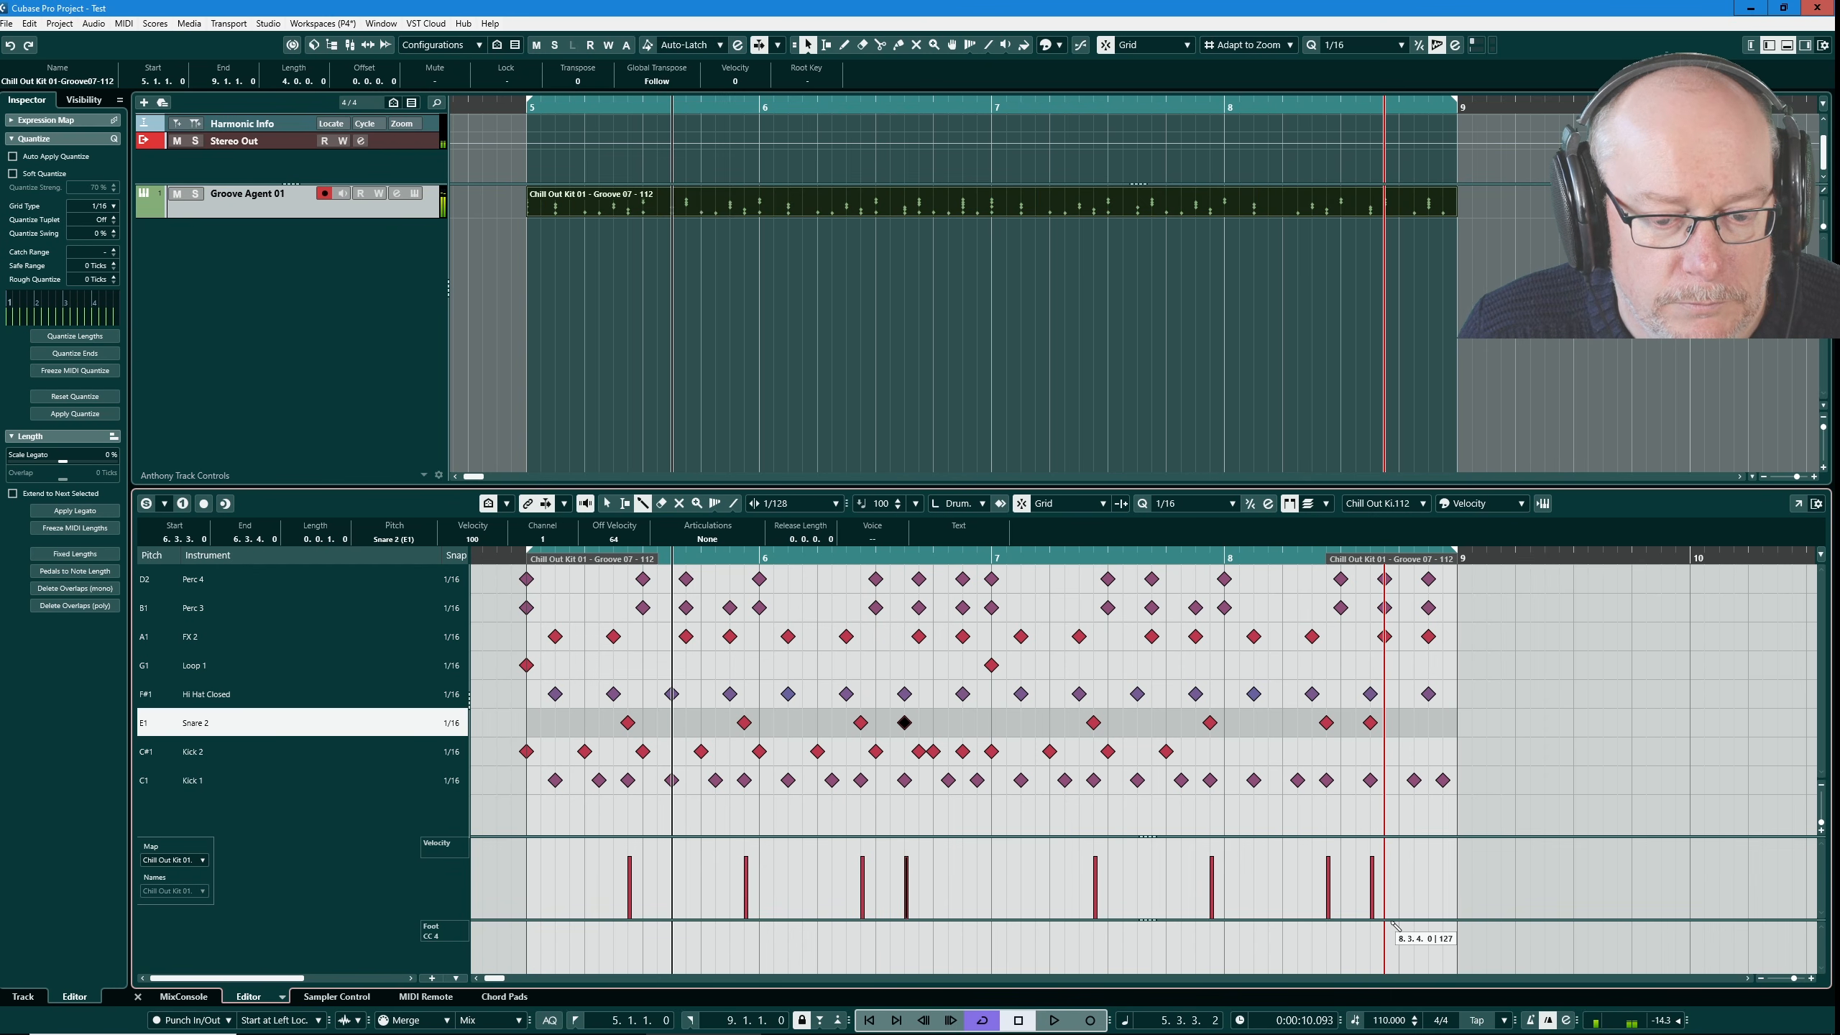
{"action": "key", "text": "space"}
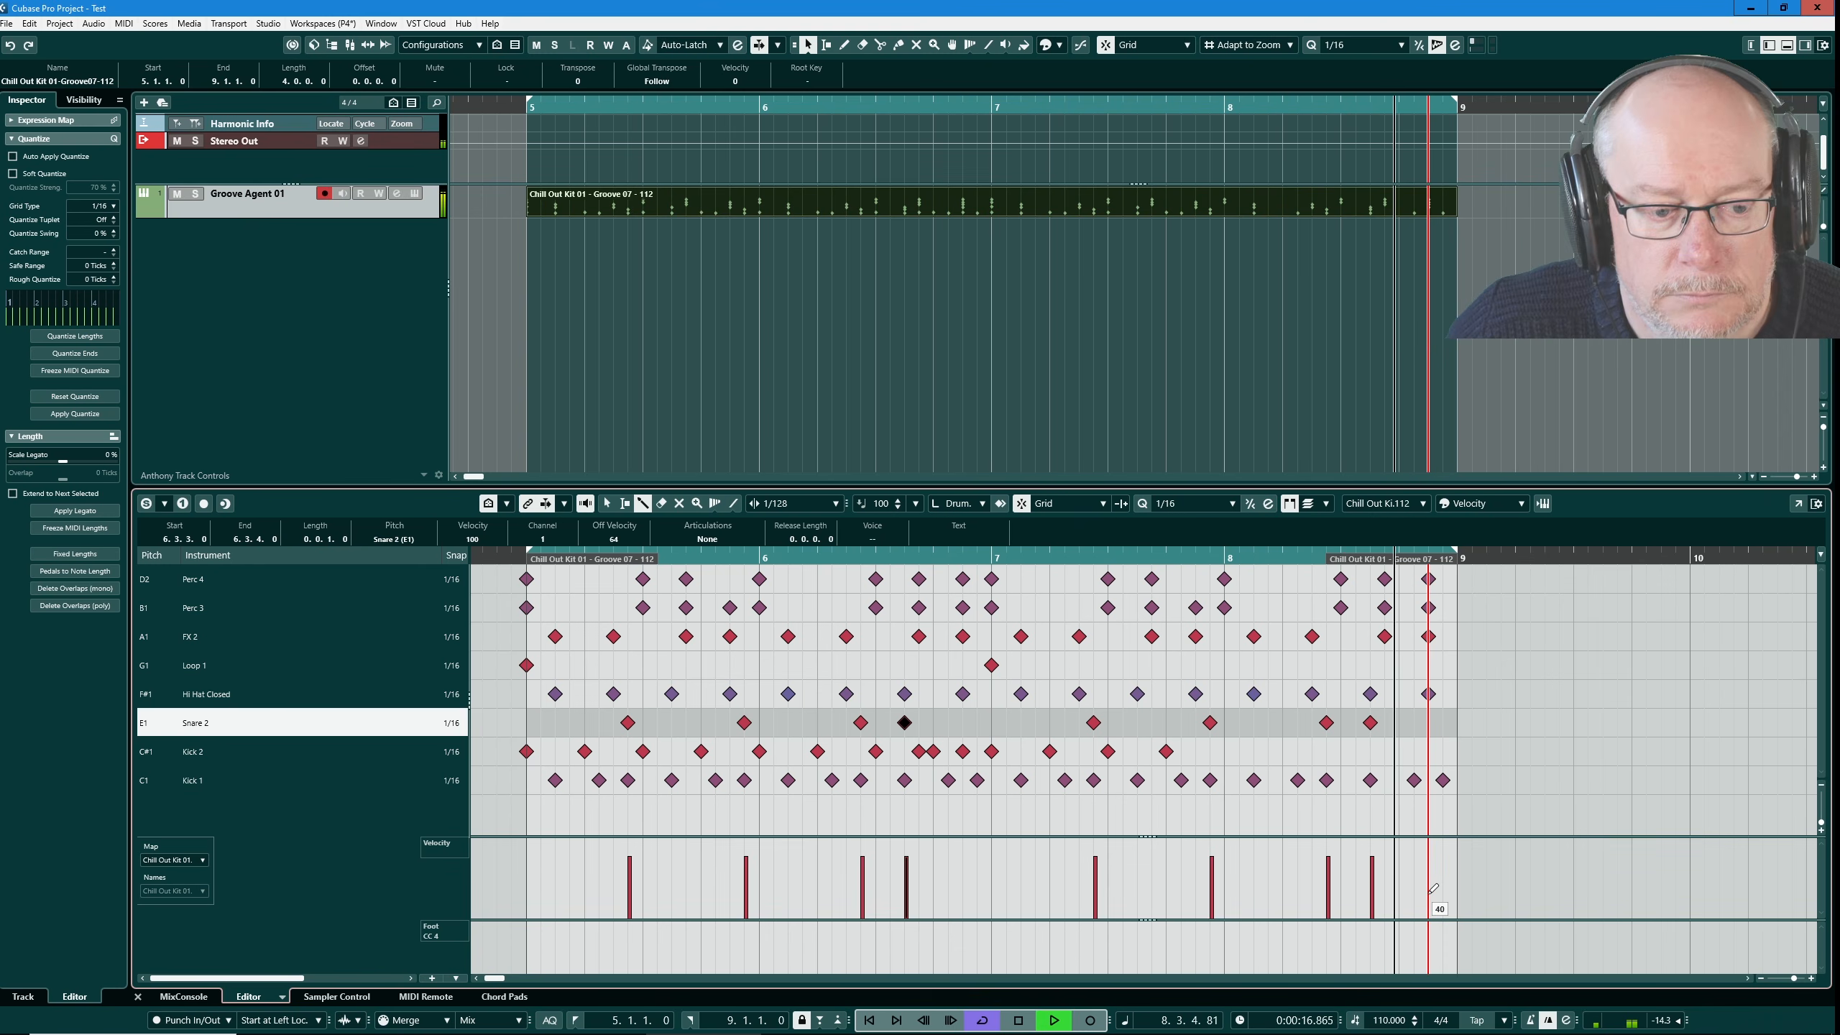
{"action": "key", "text": "space"}
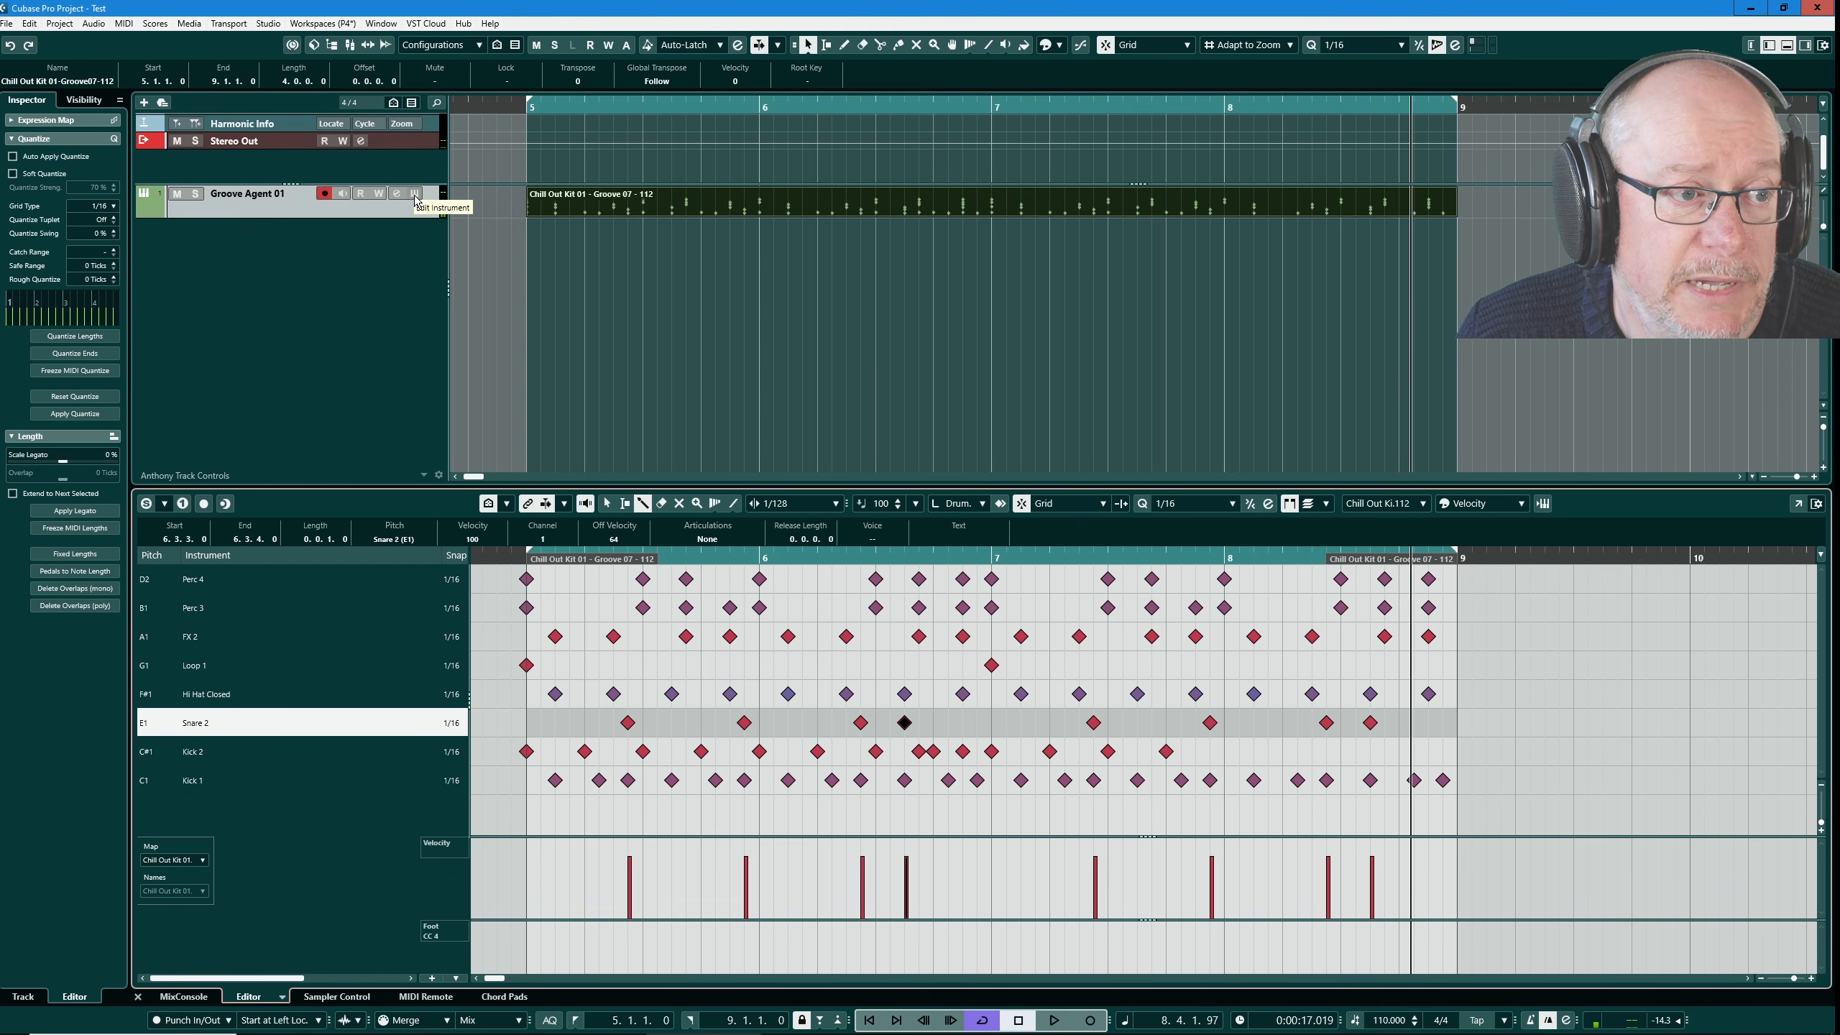
- Open Groove Agent from its track, show the instrument pads, and select the Snare 2 pad
{"action": "left_click", "coordinate": [415, 194]}
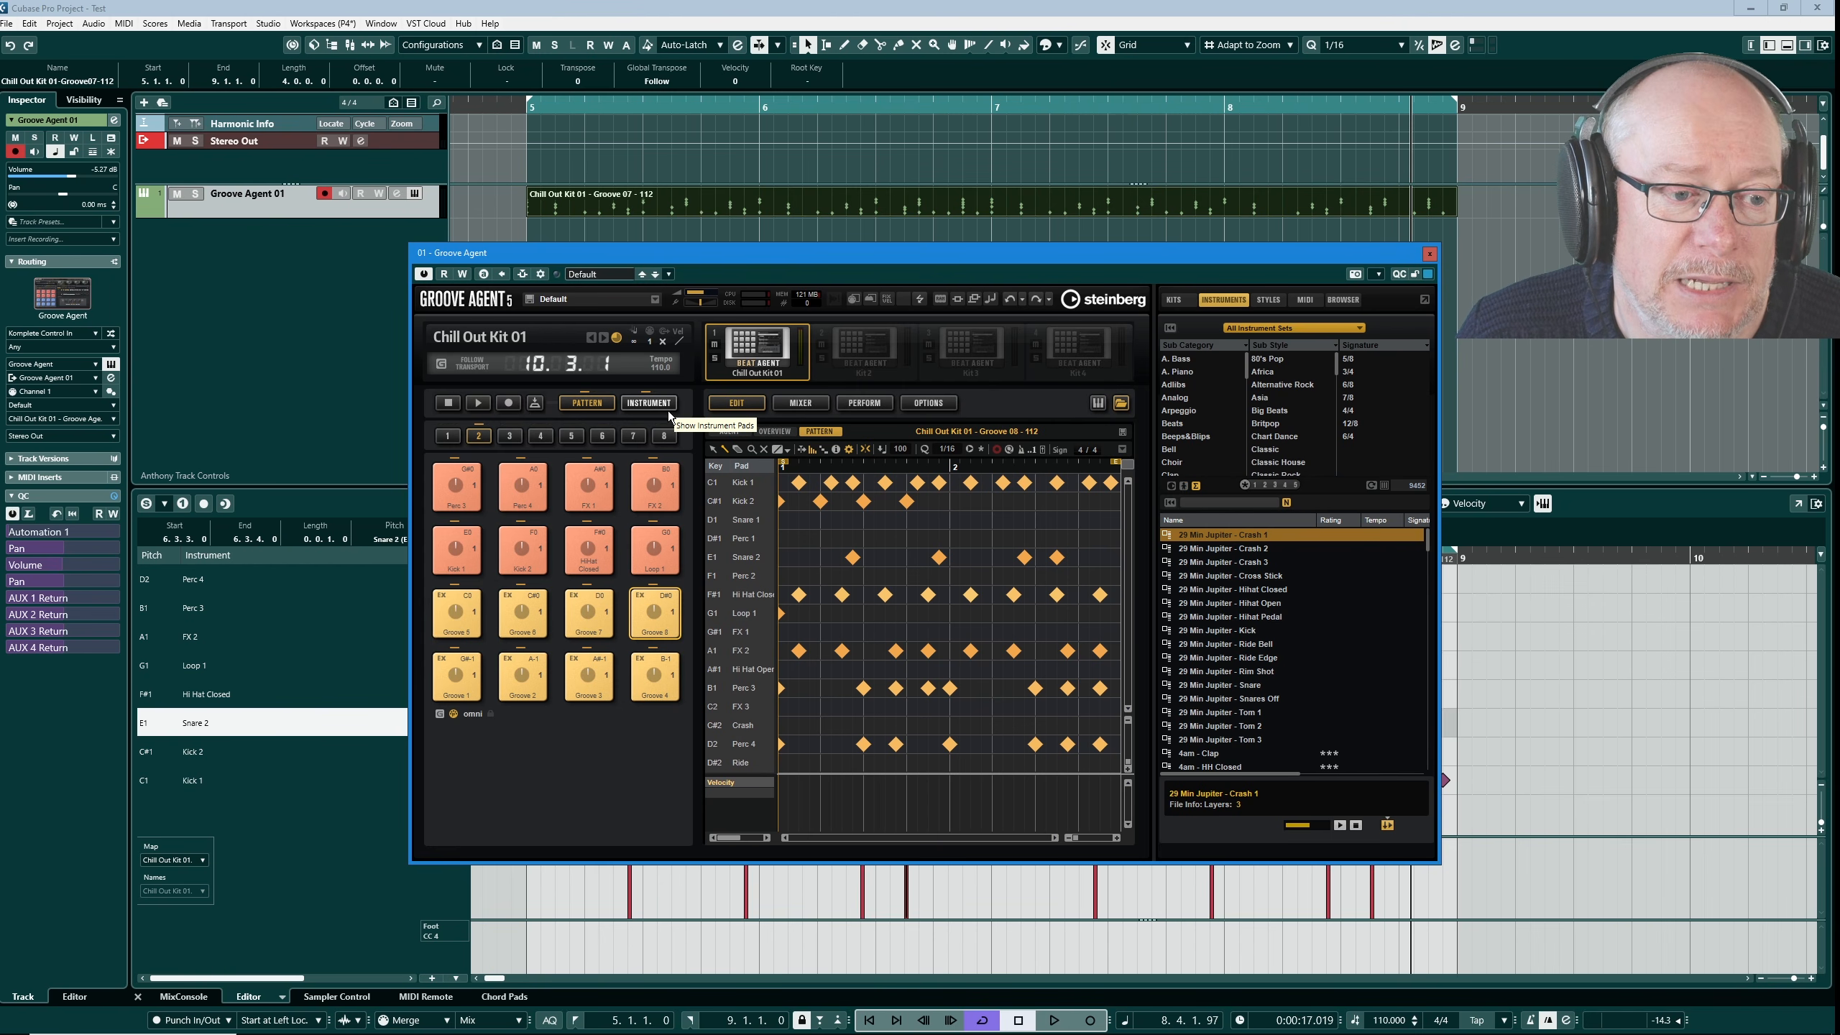
{"action": "left_click", "coordinate": [646, 409]}
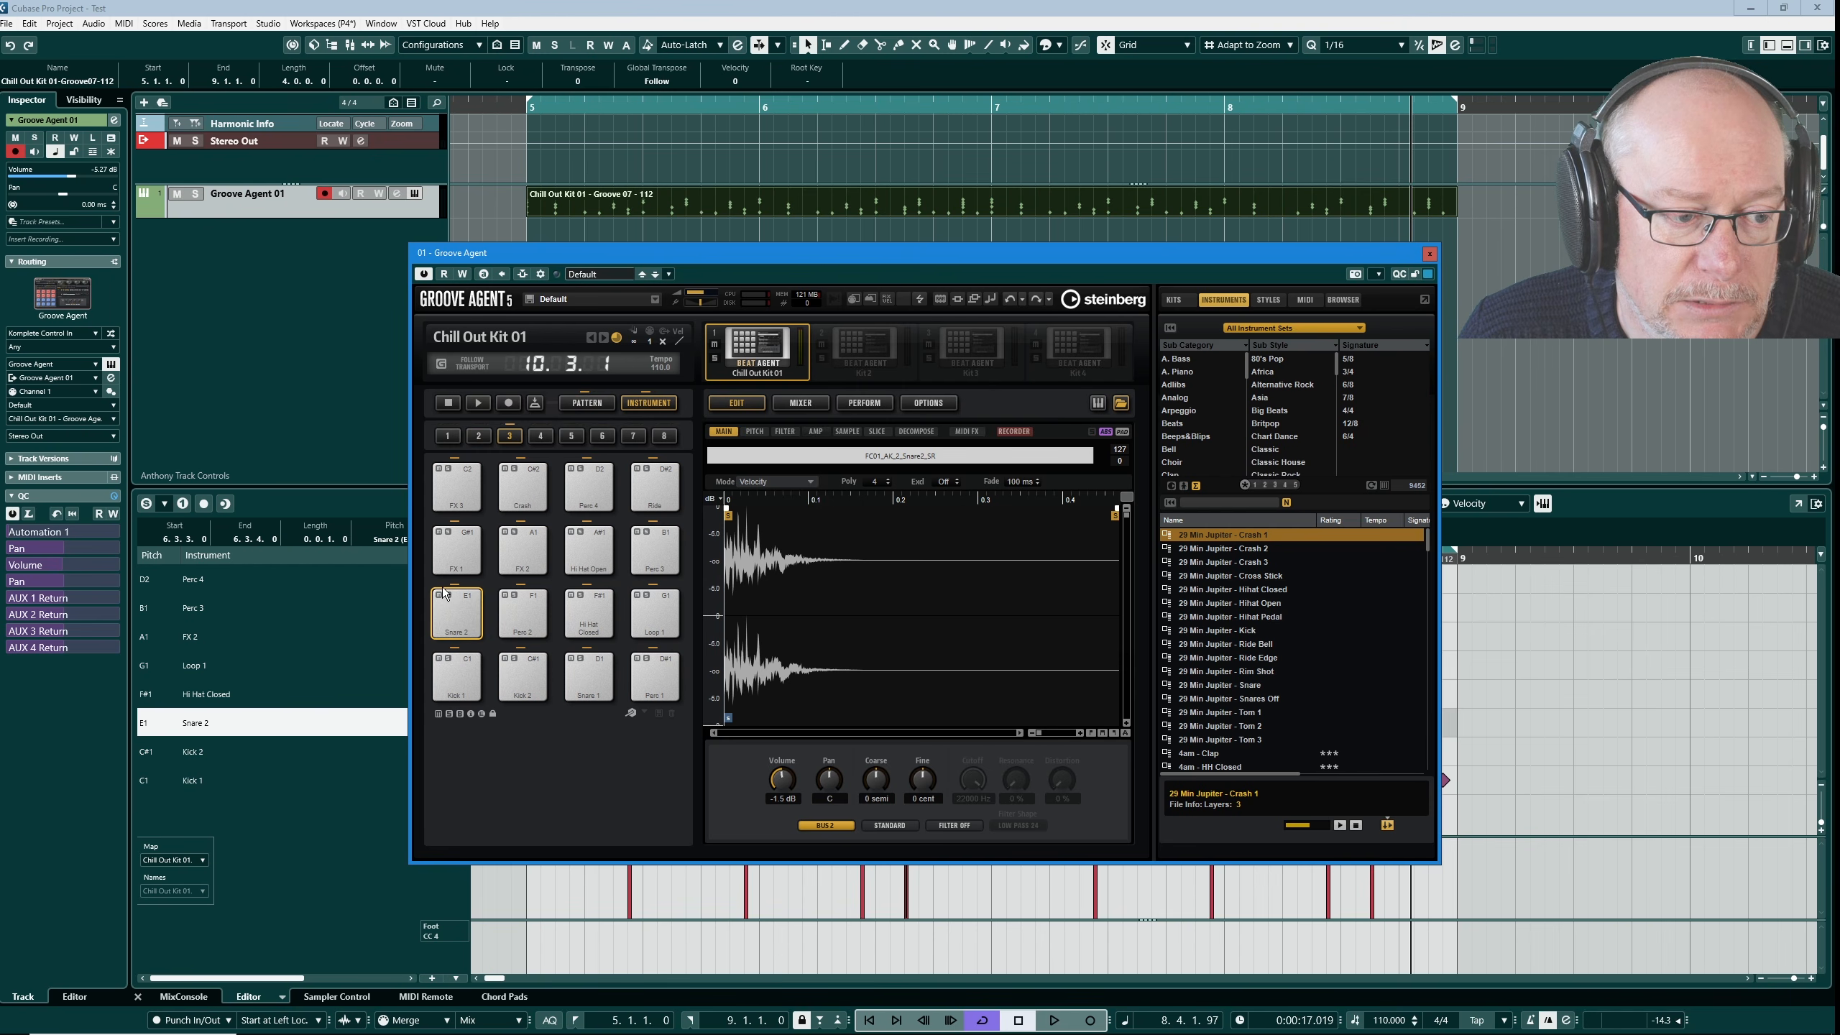
{"action": "left_click", "coordinate": [466, 617]}
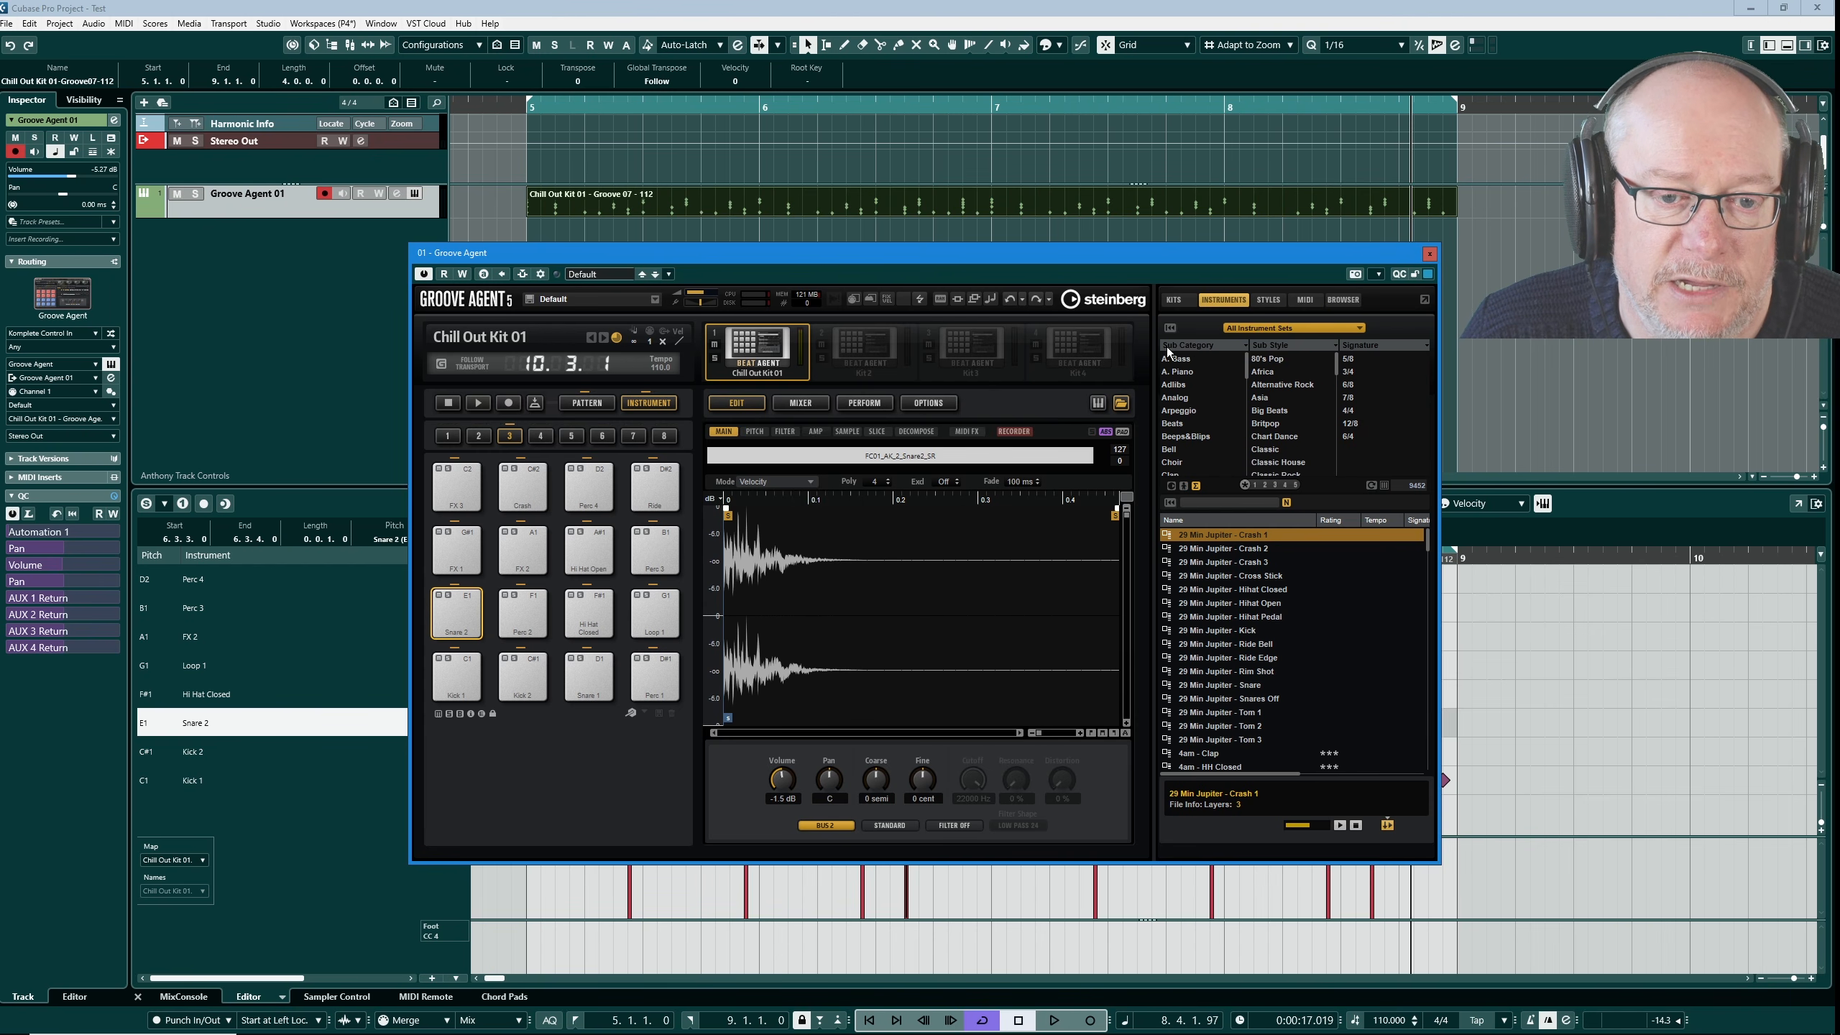
- Check the attribute choices for the Sub Category filter column, and filter the instrument browser by Snare Drum
{"action": "left_click", "coordinate": [1217, 347]}
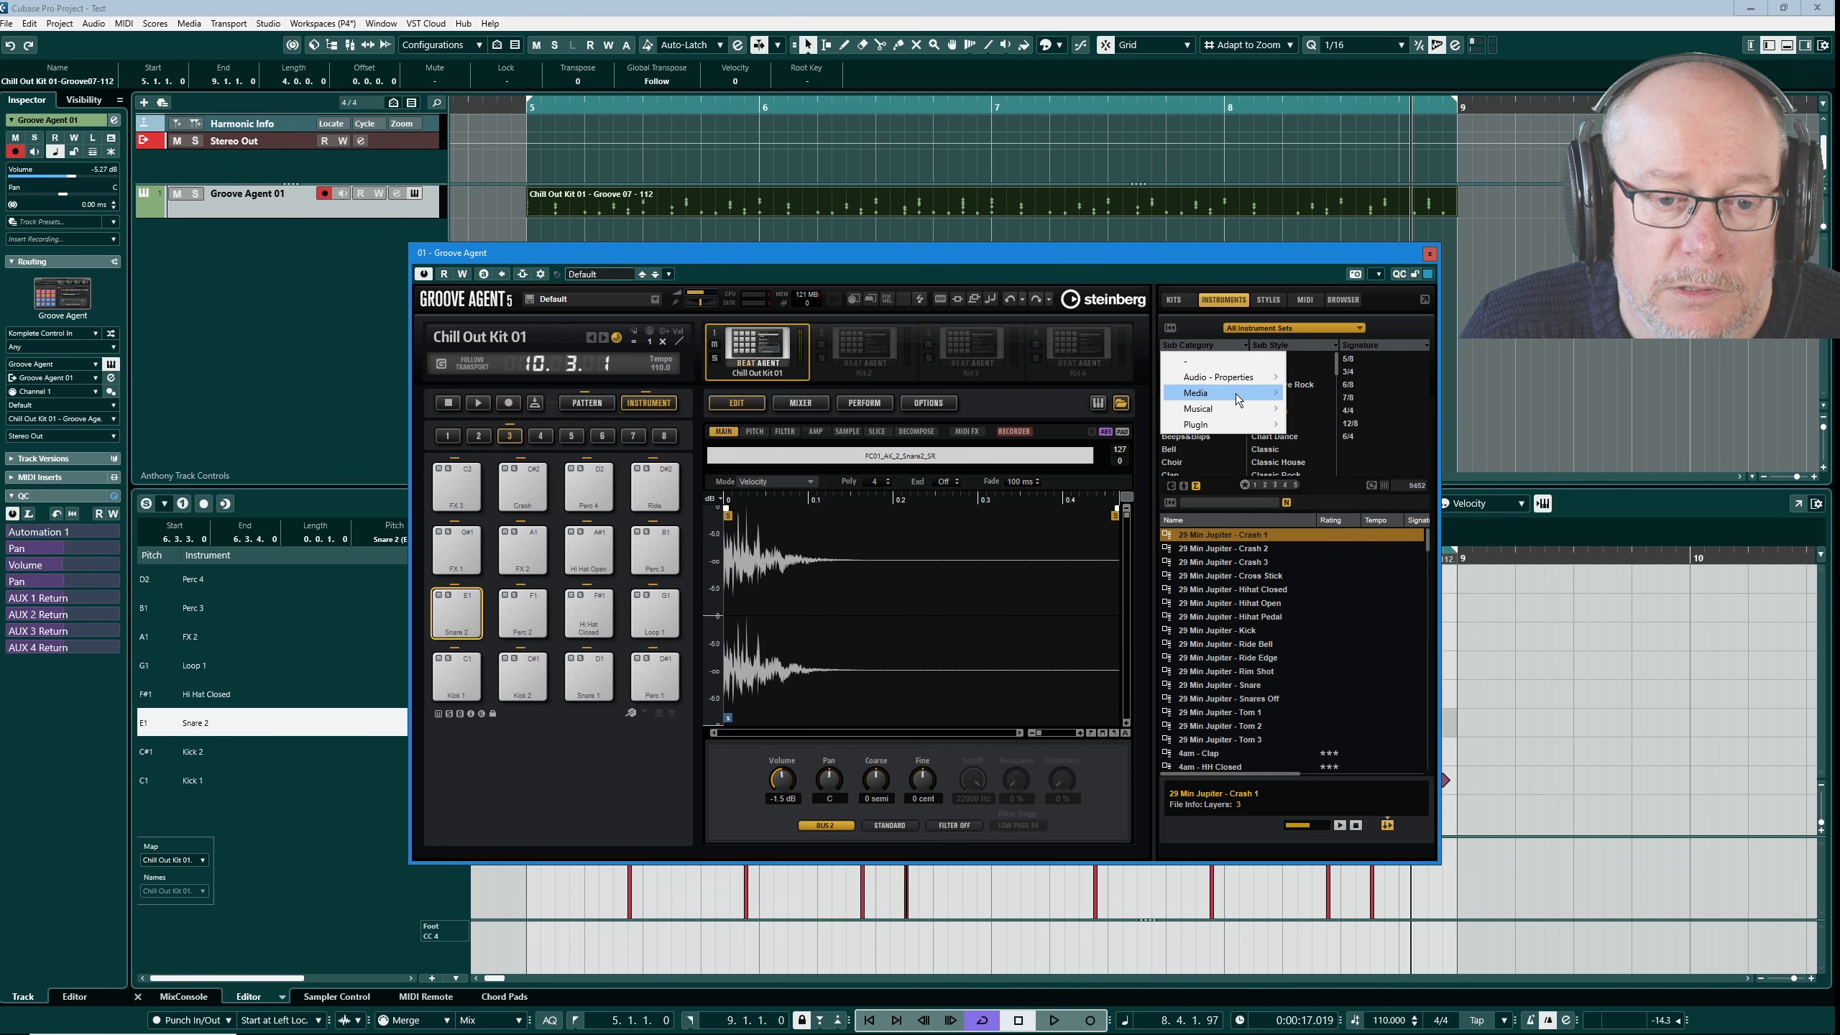
{"action": "mouse_move", "coordinate": [1236, 395]}
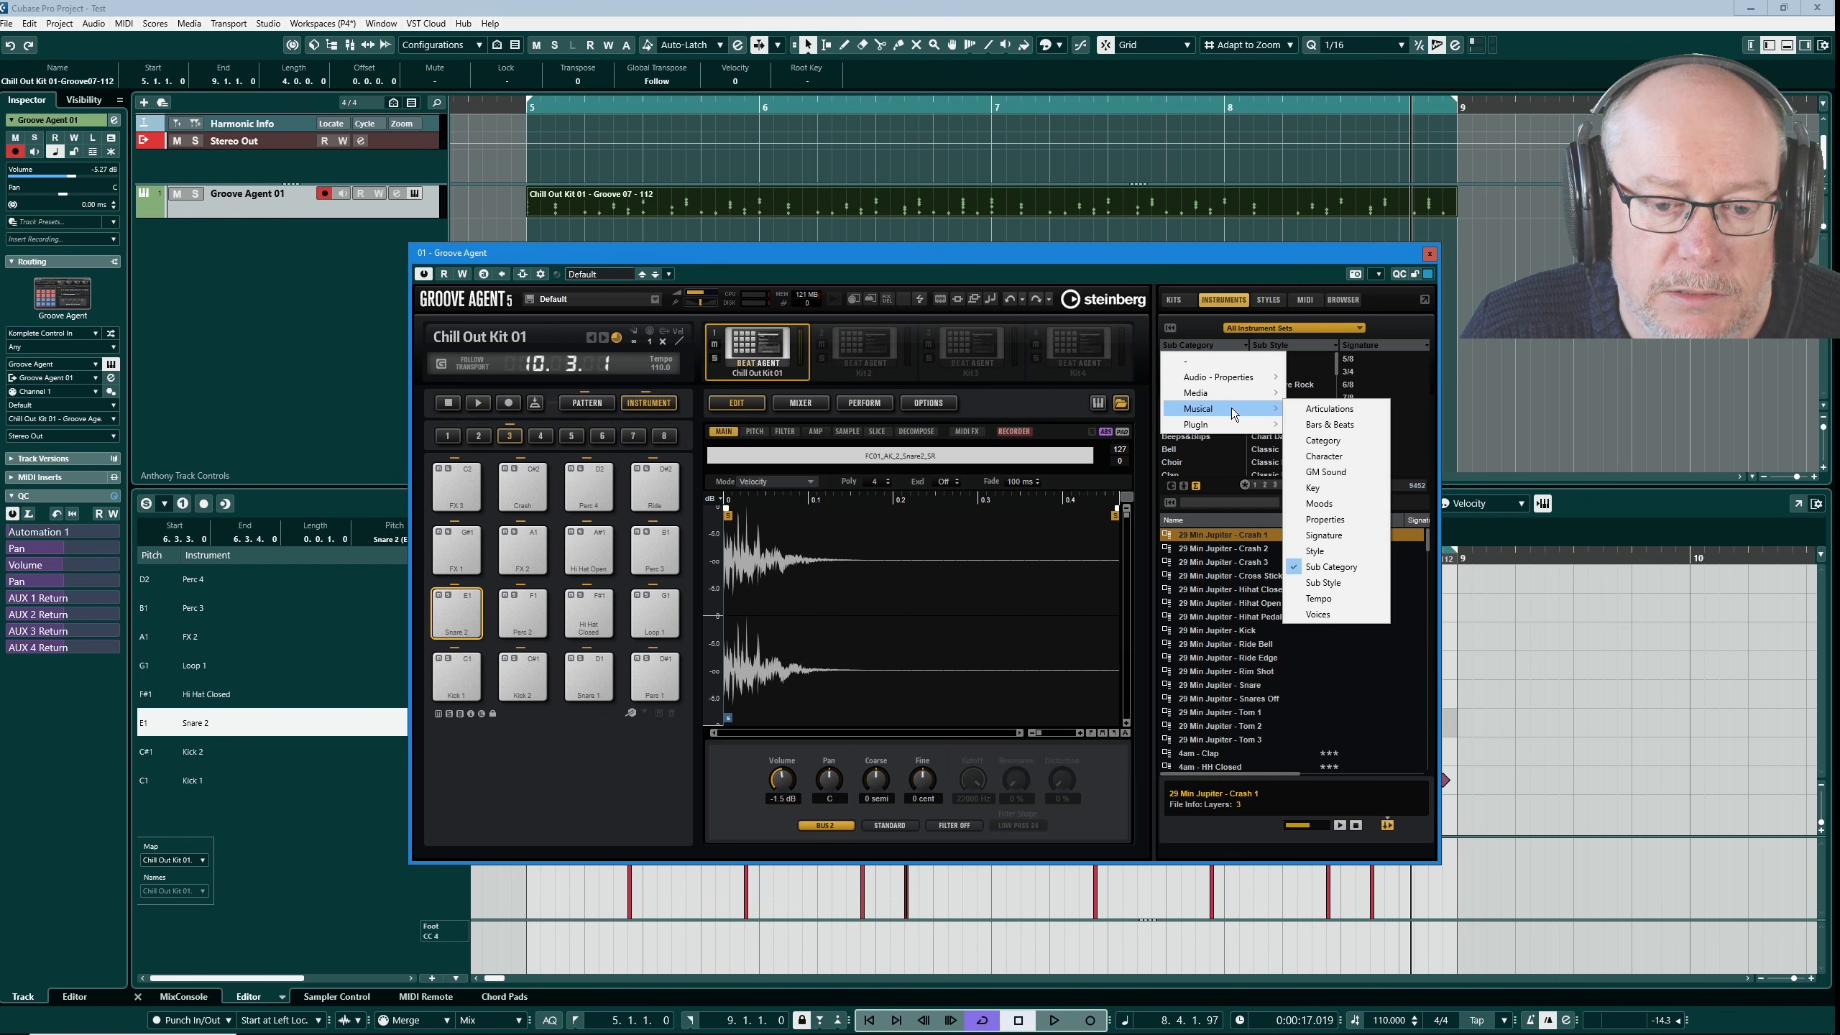
{"action": "left_click", "coordinate": [1252, 261]}
{"action": "scroll", "coordinate": [1198, 403], "scroll_direction": "down", "scroll_amount": 10}
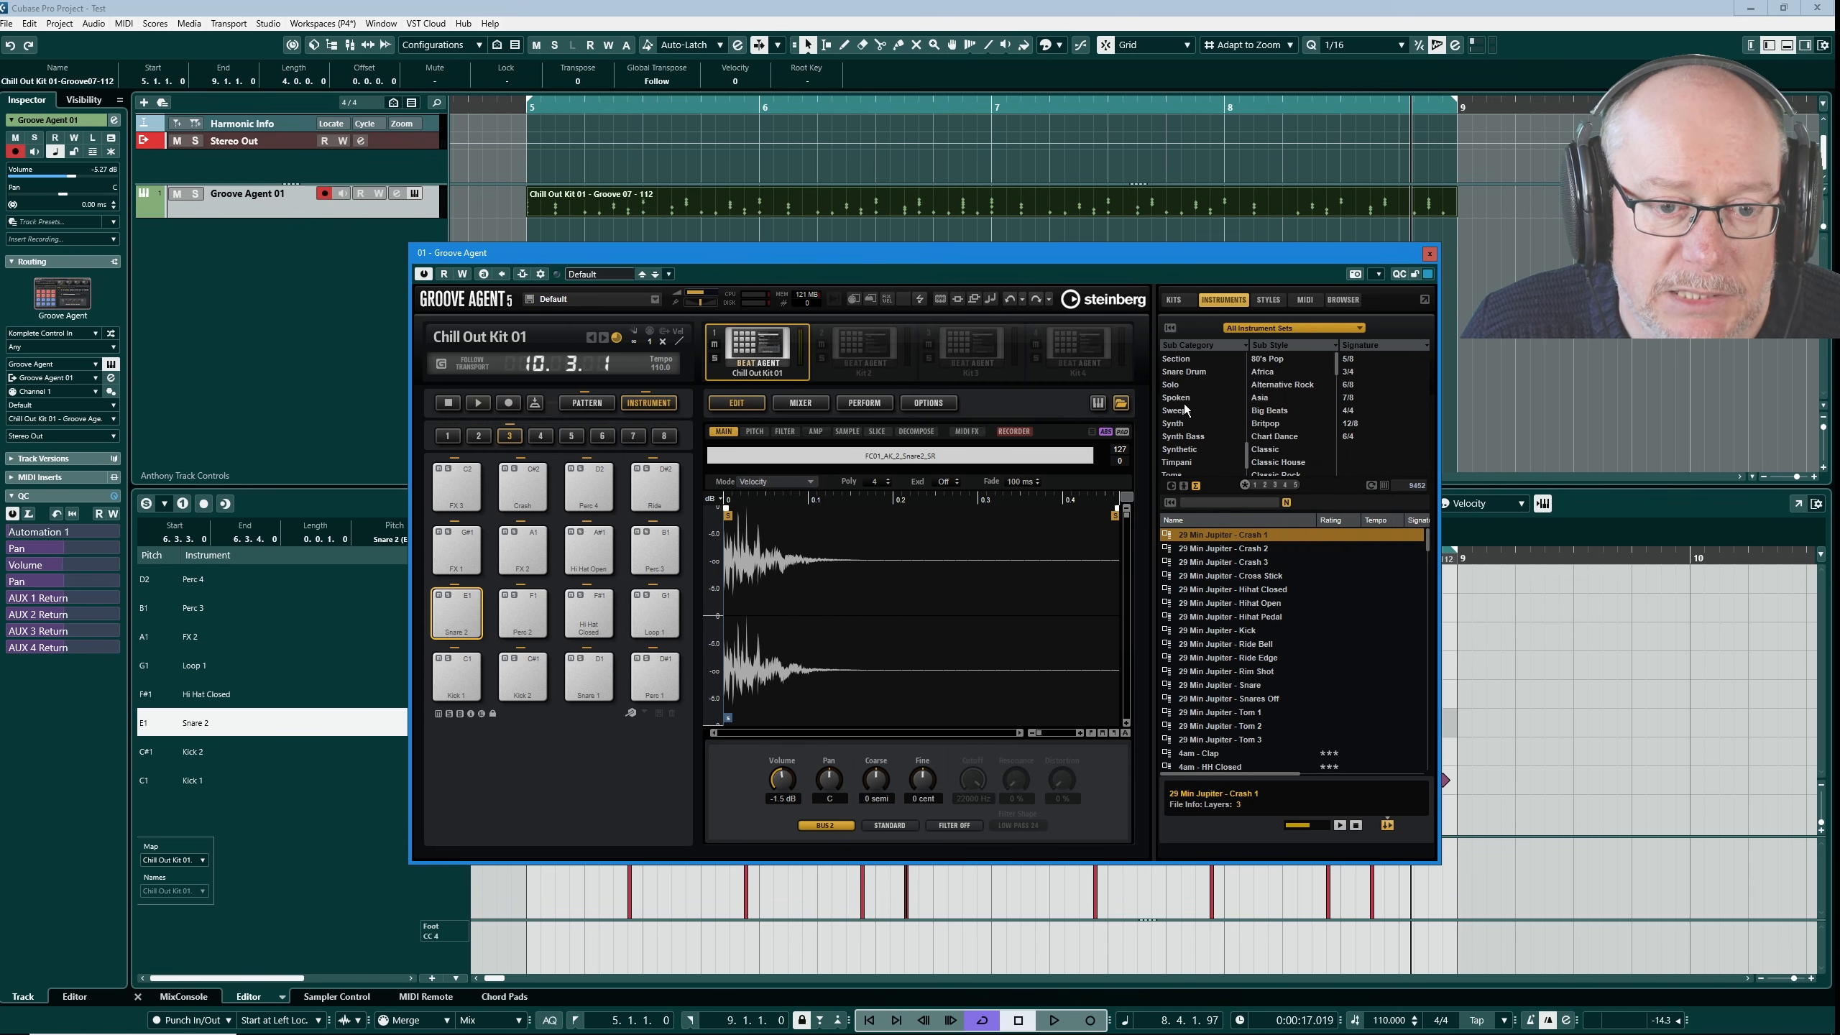
{"action": "left_click", "coordinate": [1179, 372]}
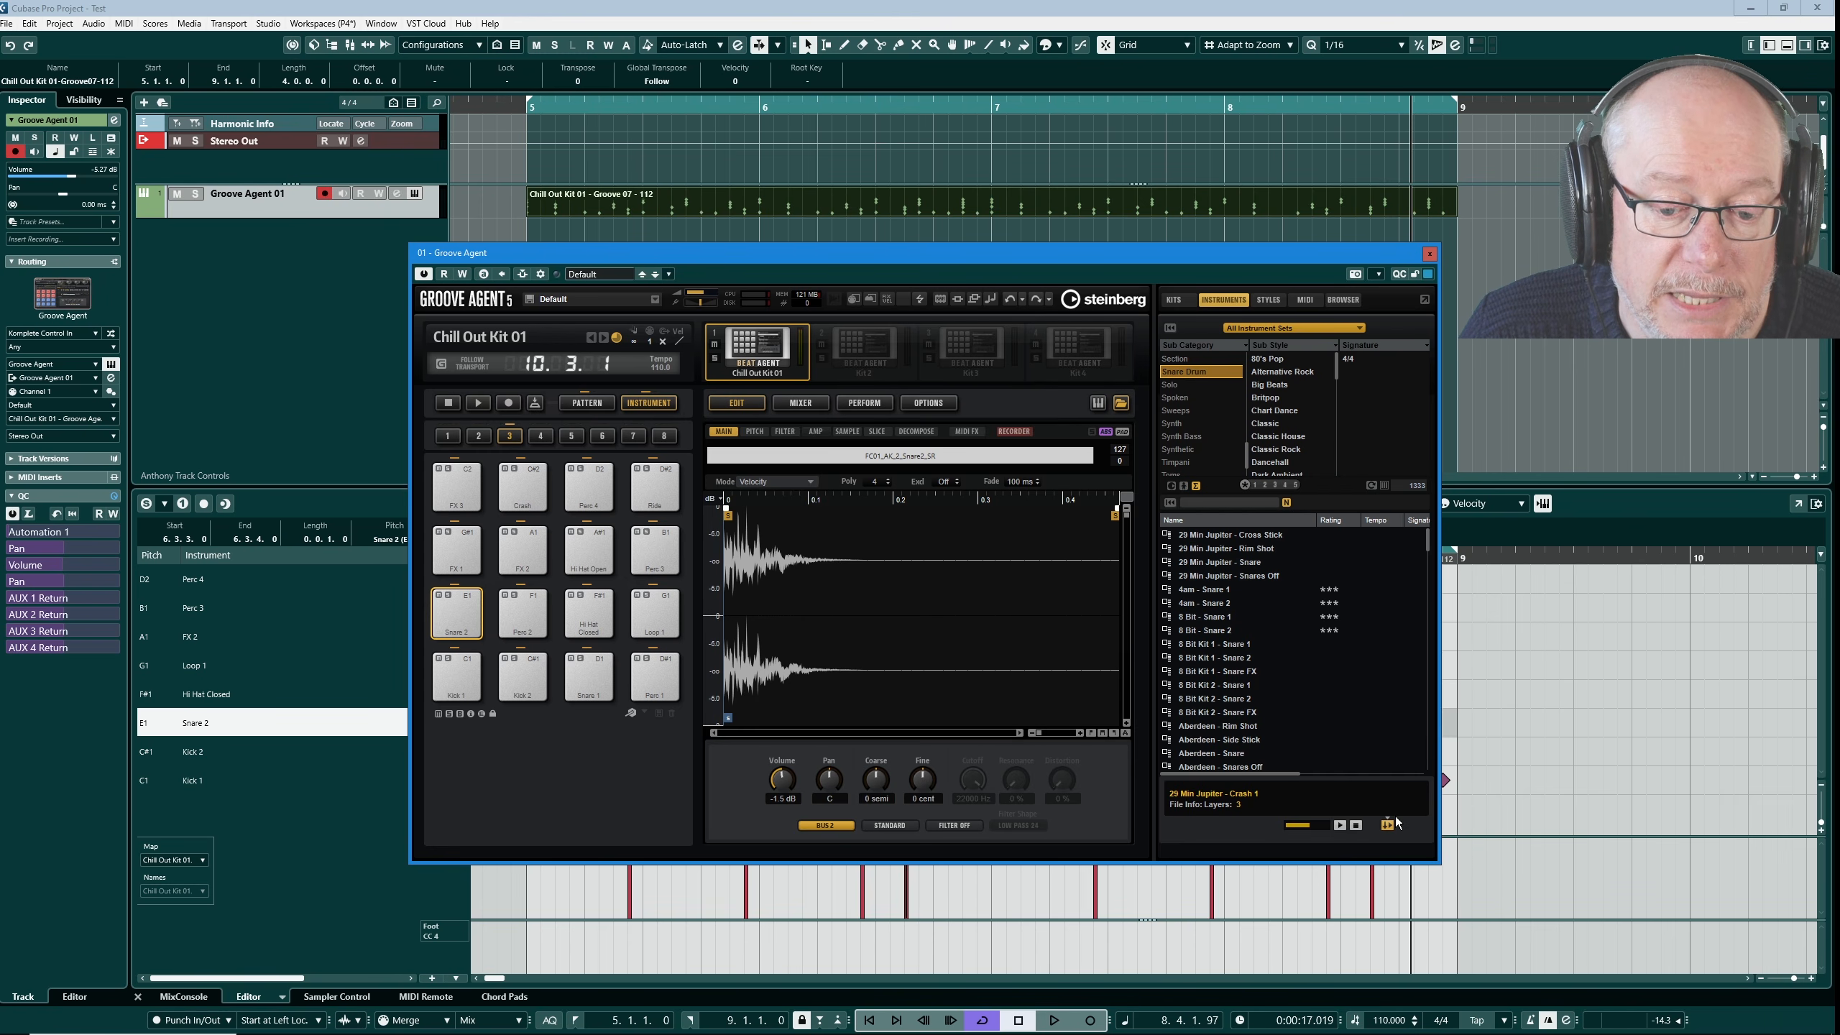
- Audition 4am, 8 Bit, Afro Grid and Alien Alias sounds on the Snare 2 pad, playing the part for comparison
{"action": "double_click", "coordinate": [1207, 589]}
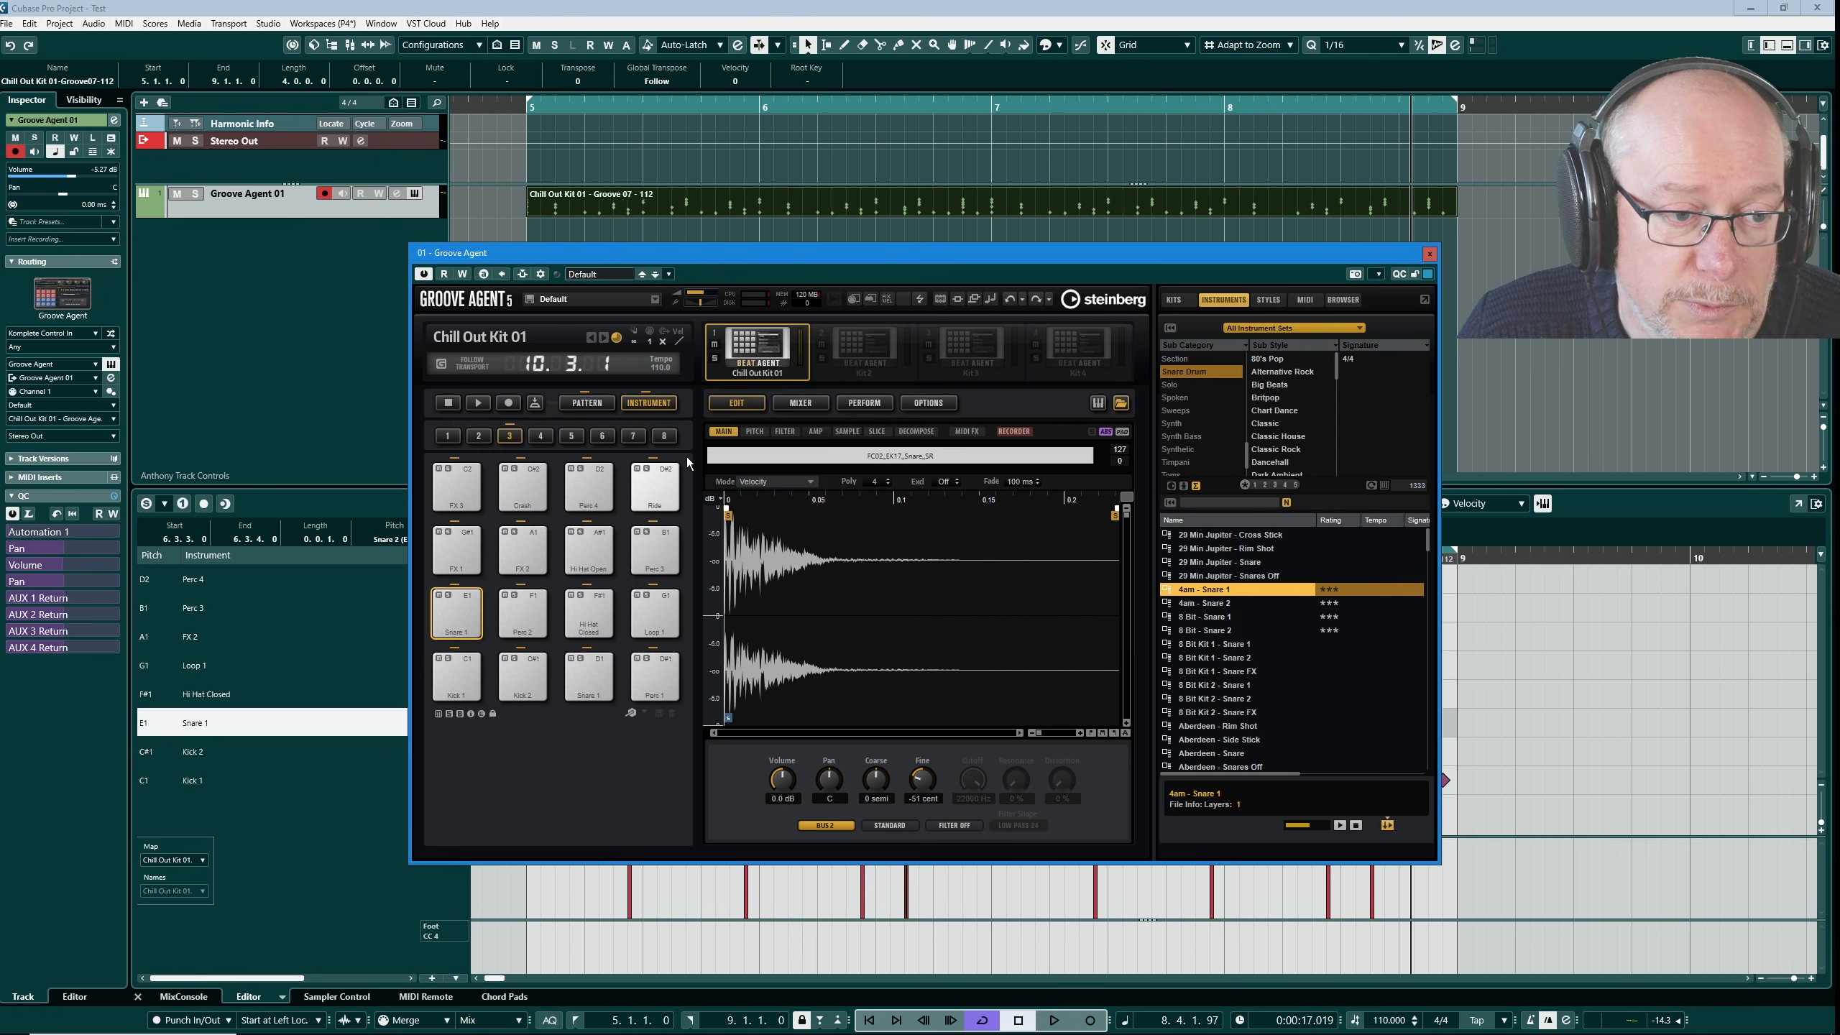
{"action": "double_click", "coordinate": [1213, 605]}
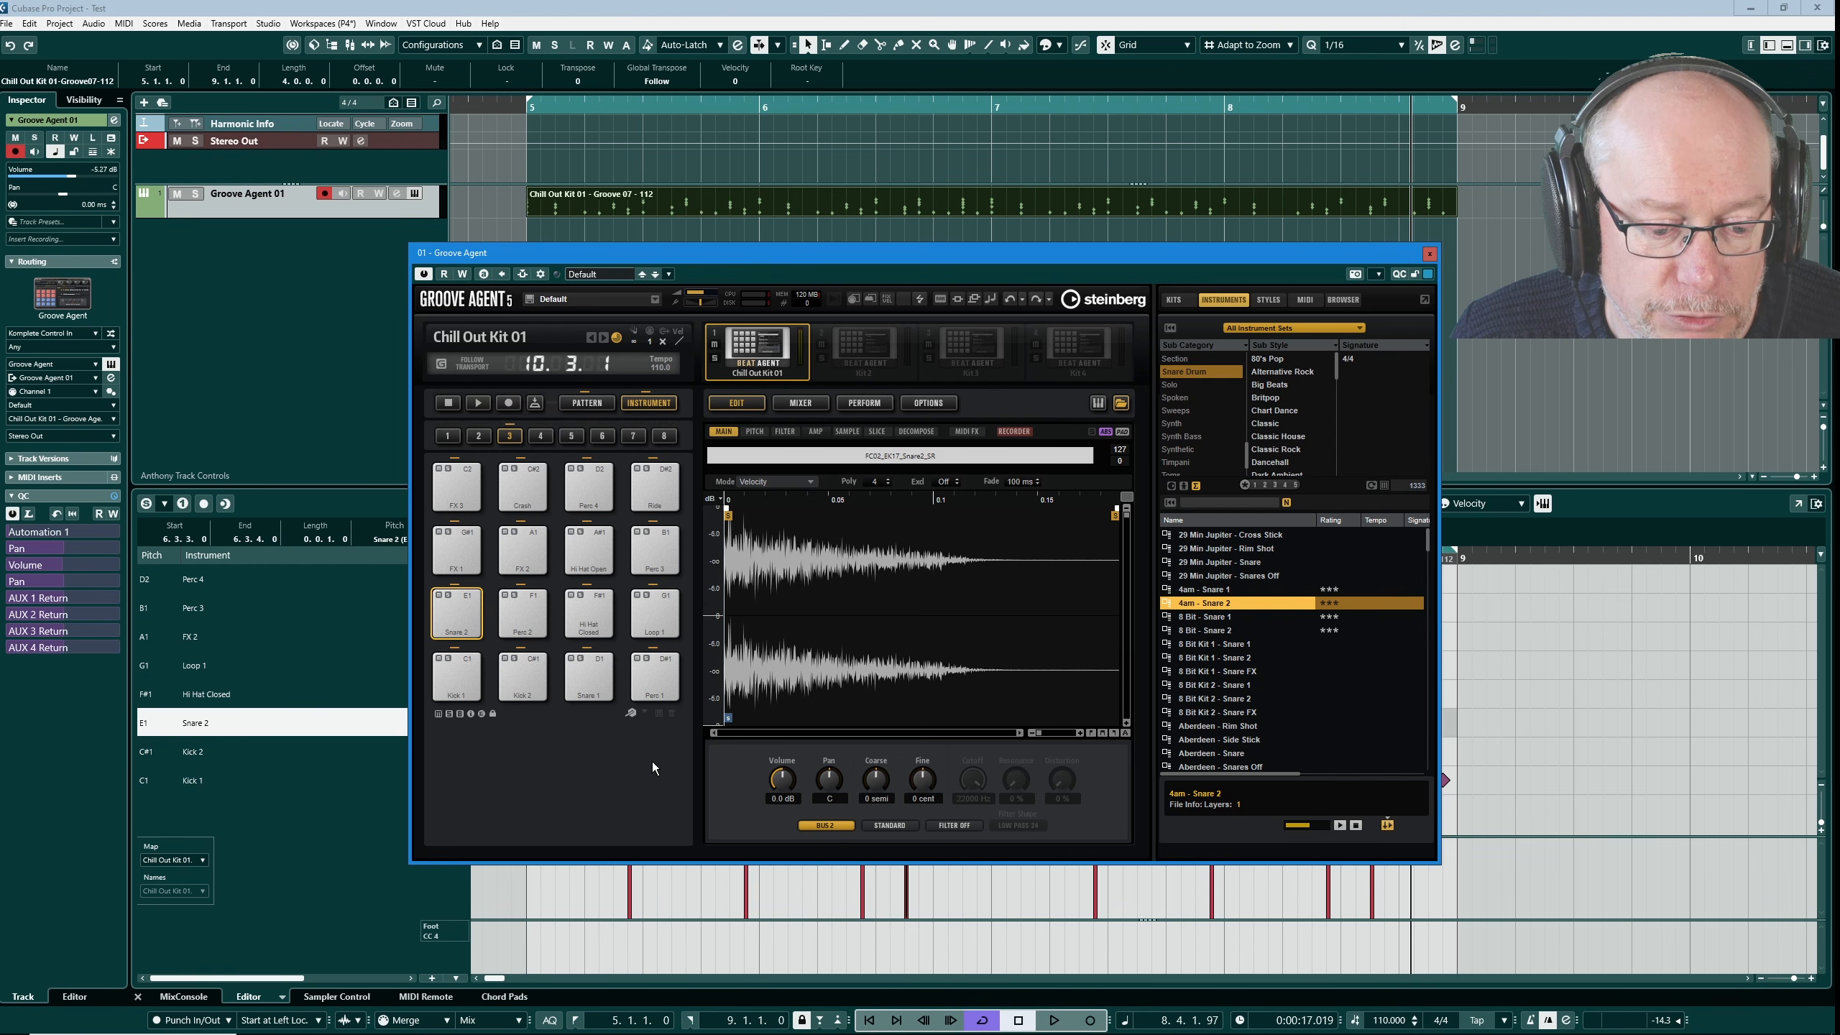
{"action": "left_click", "coordinate": [1056, 1022]}
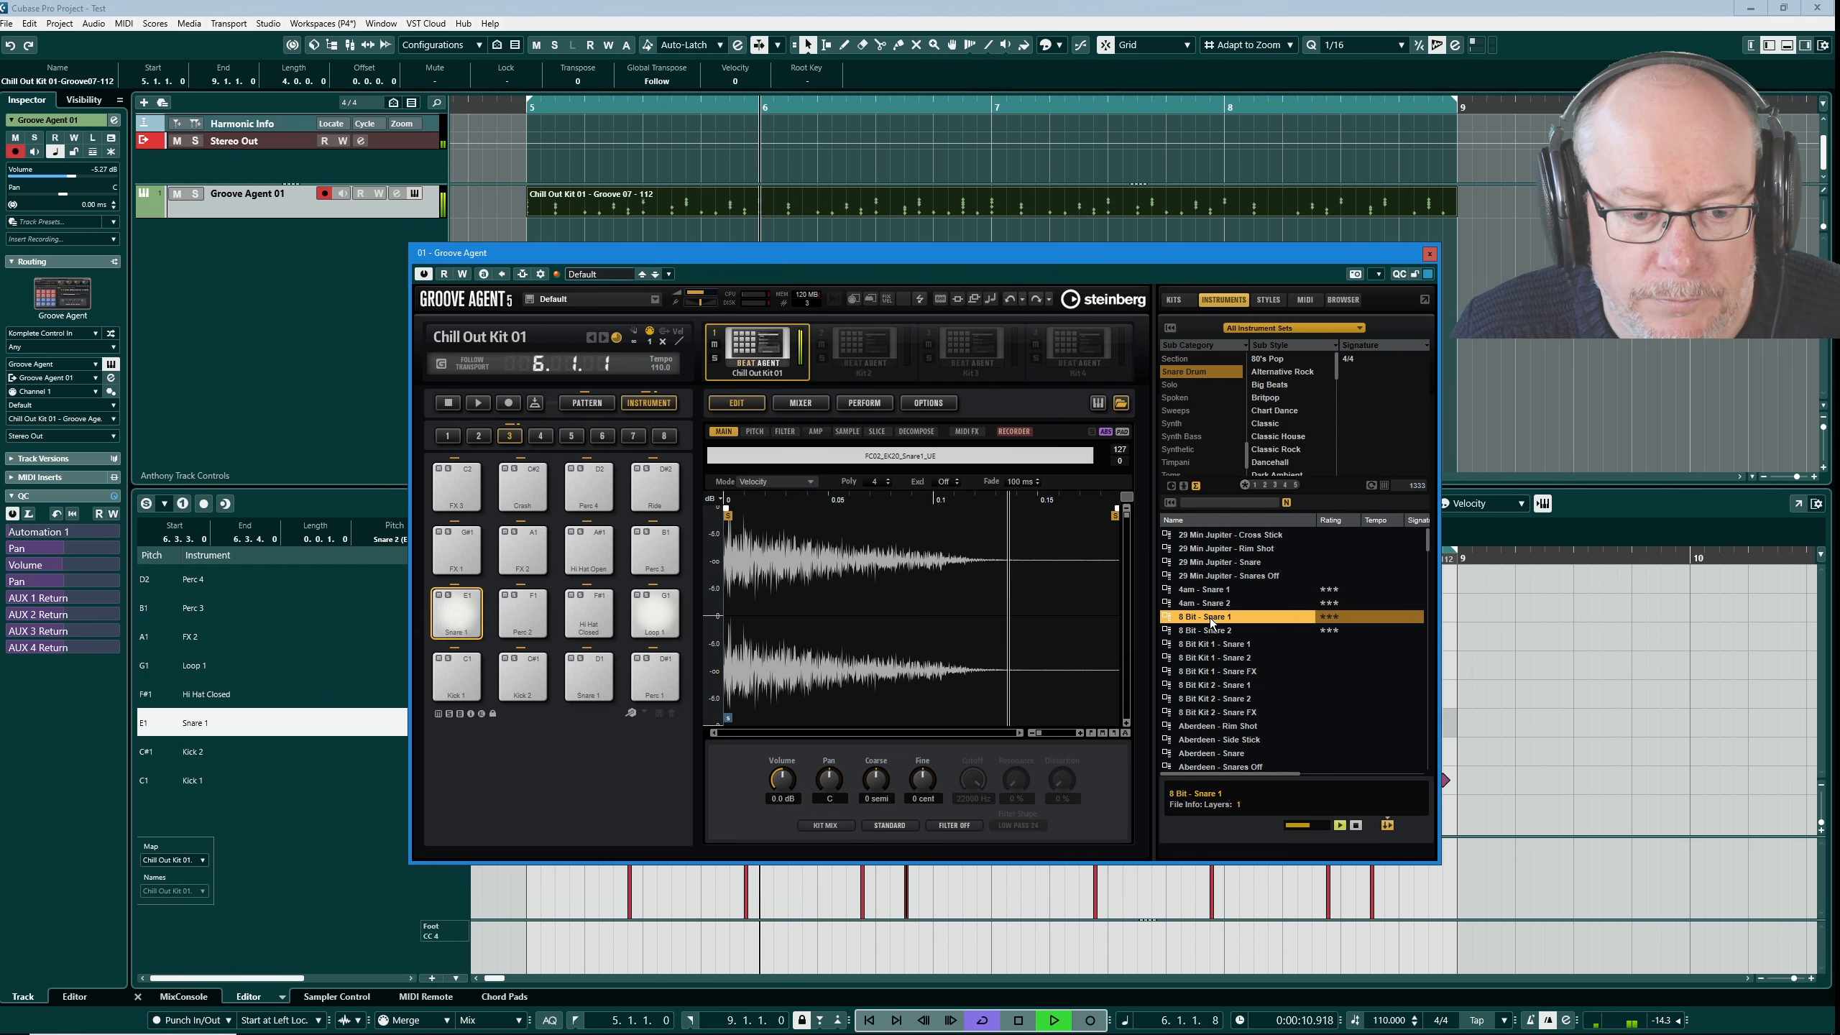
{"action": "left_click", "coordinate": [1210, 620]}
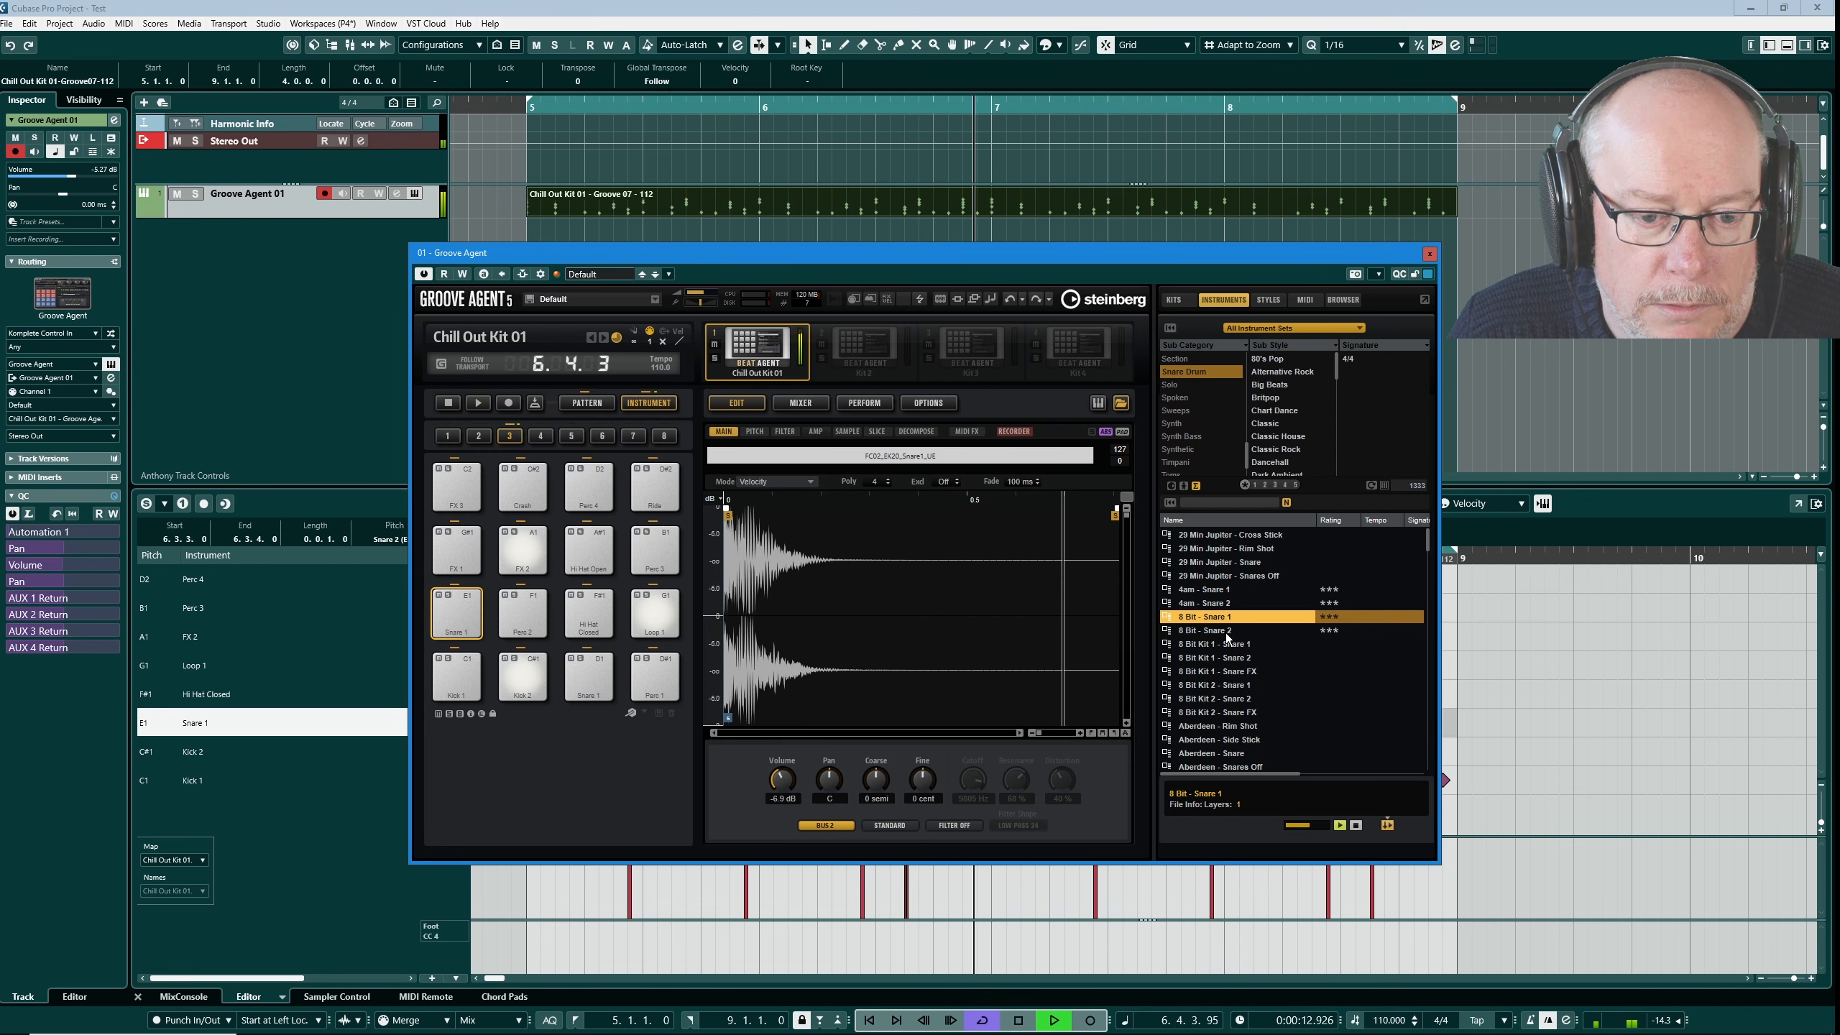
{"action": "left_click", "coordinate": [1215, 629]}
{"action": "scroll", "coordinate": [1289, 688], "scroll_direction": "down", "scroll_amount": 4}
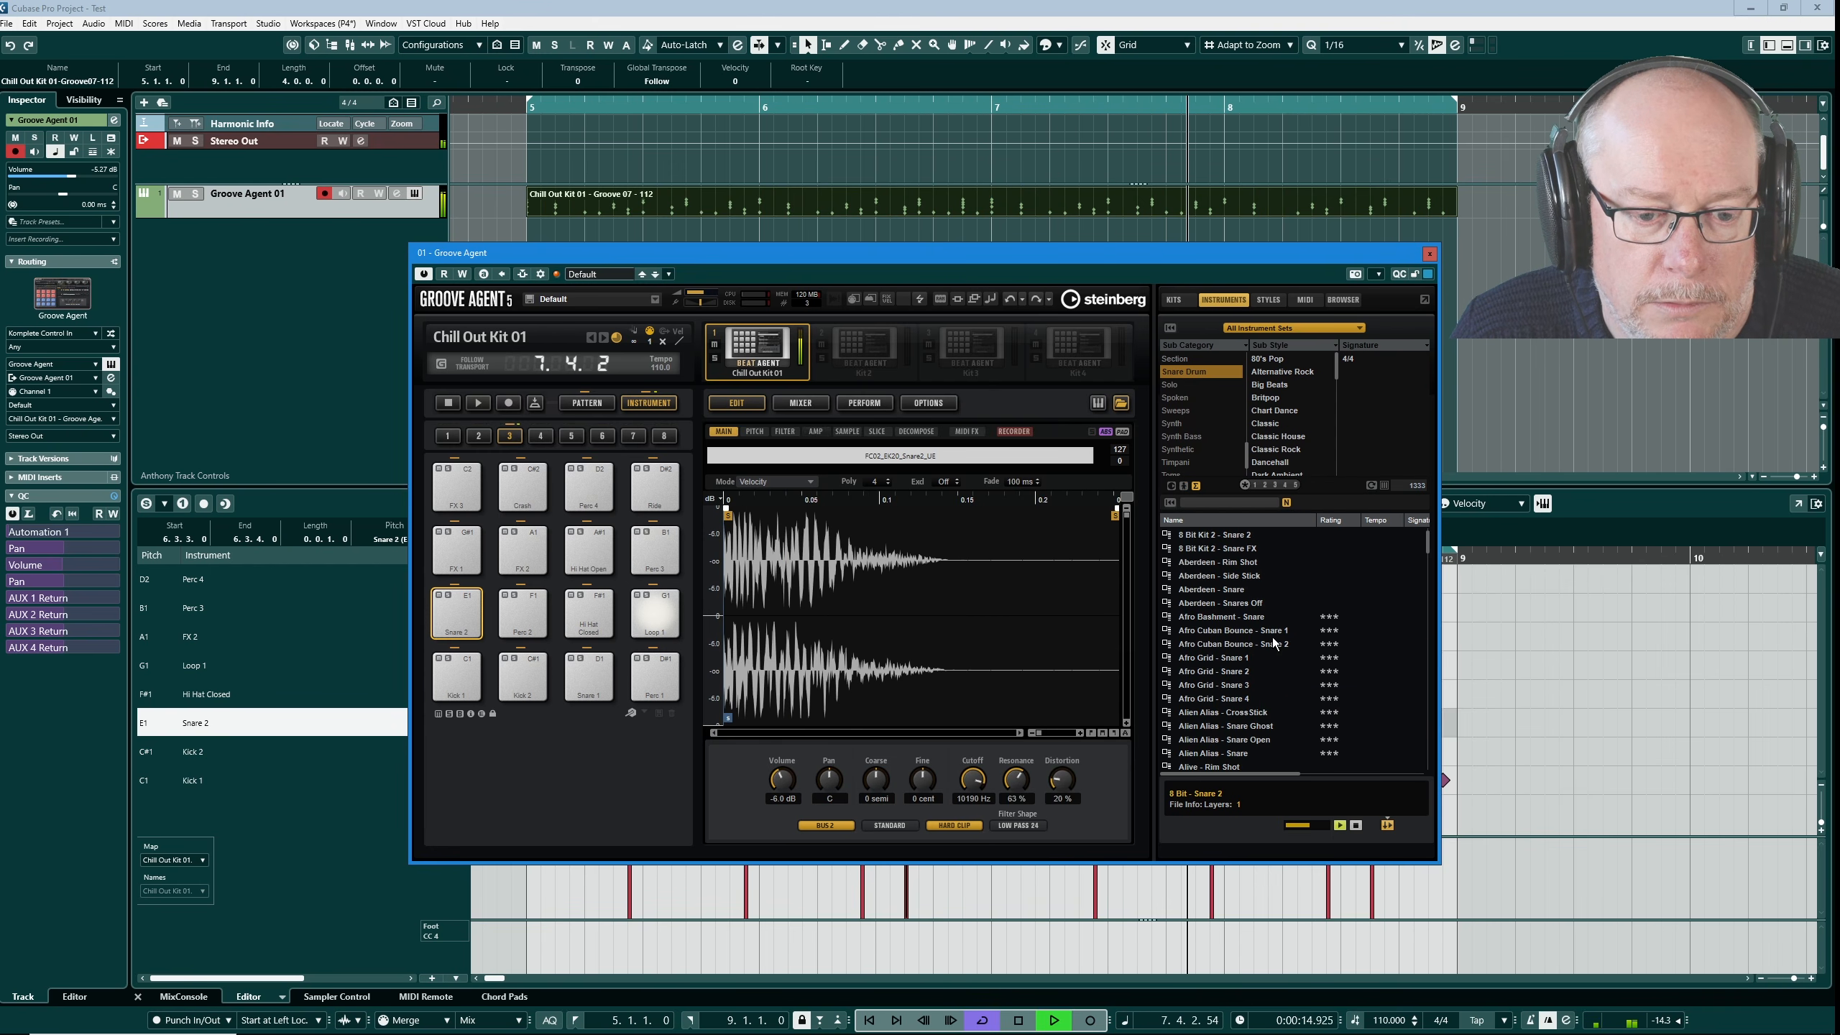
{"action": "left_click", "coordinate": [1291, 657]}
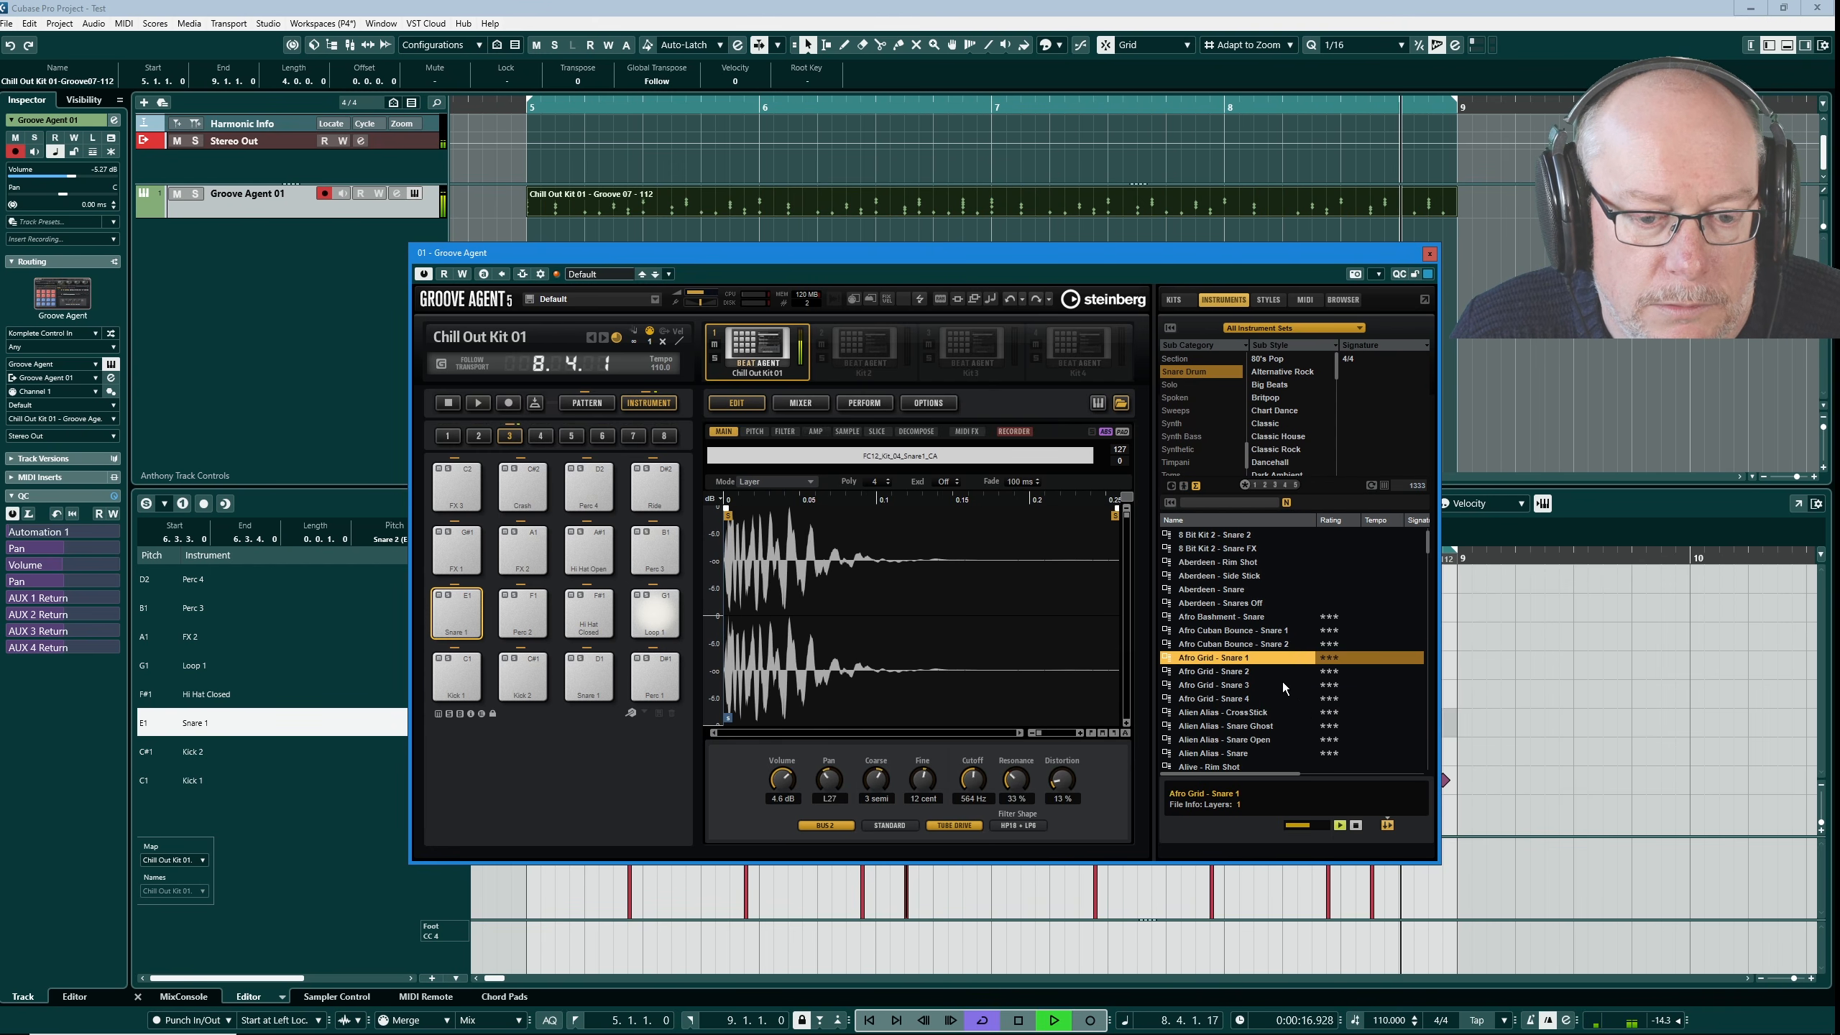
{"action": "scroll", "coordinate": [1282, 682], "scroll_direction": "down", "scroll_amount": 2}
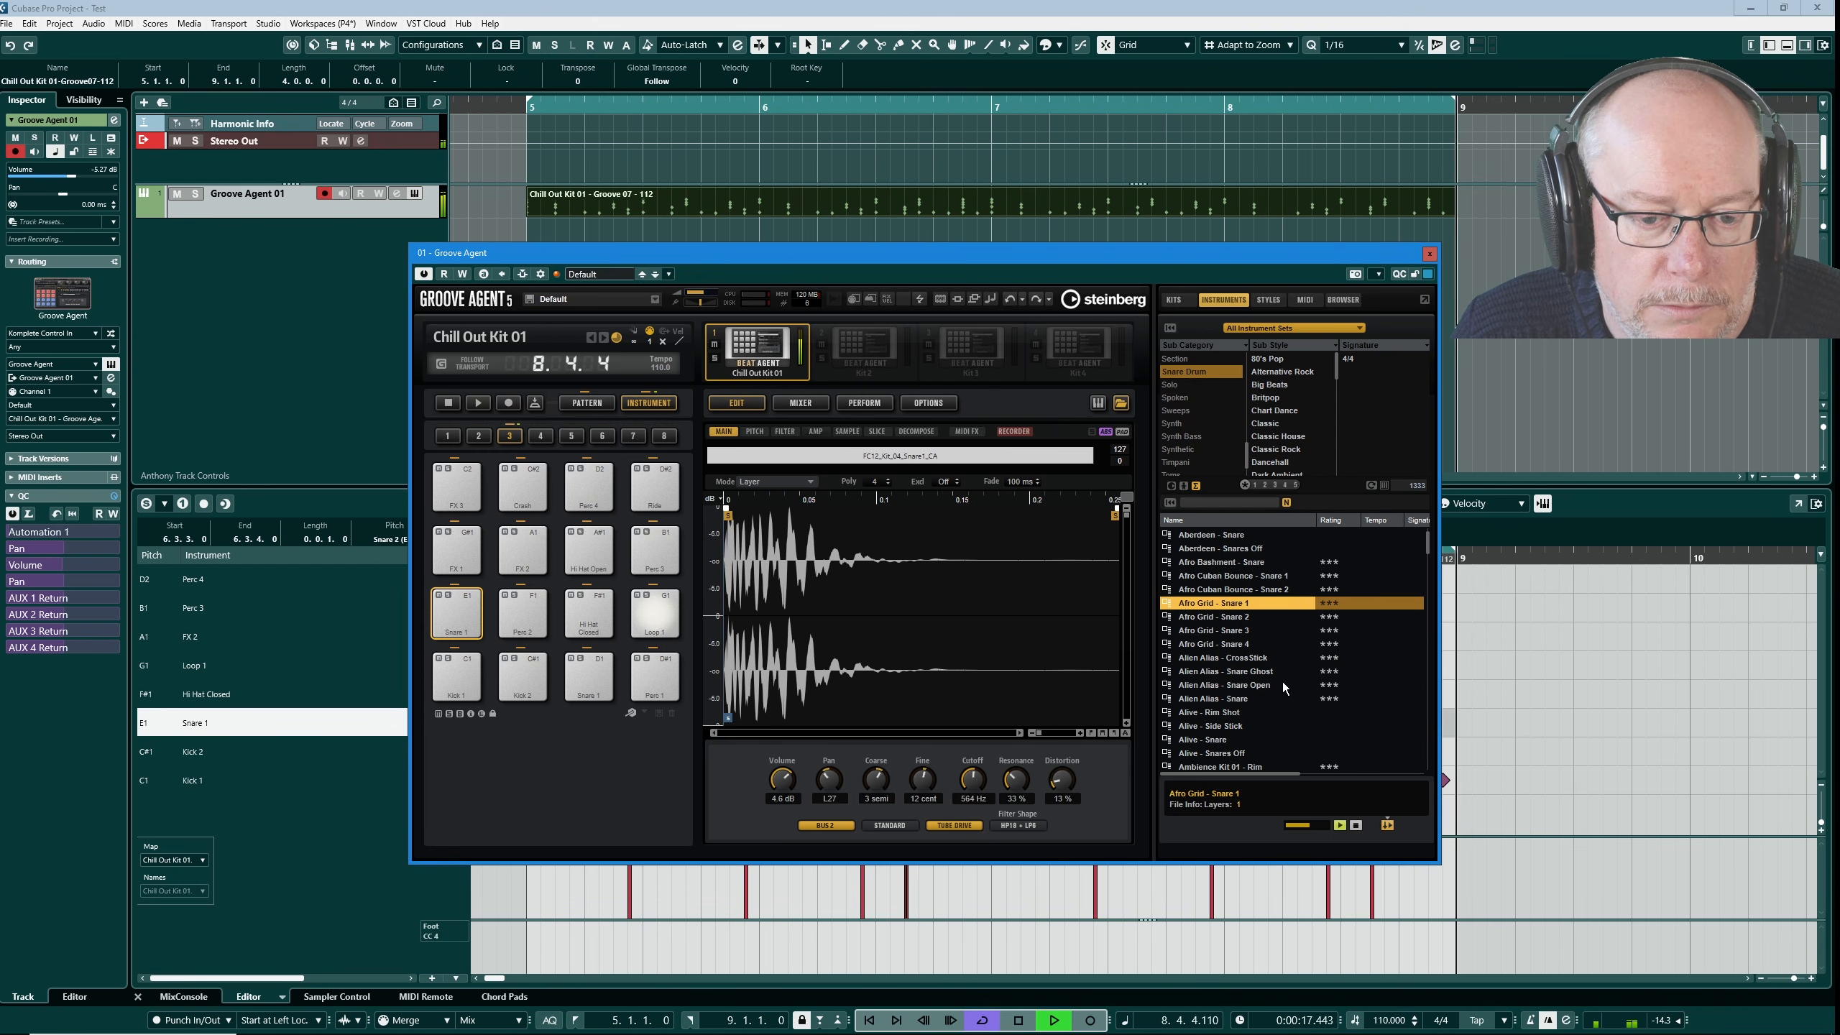
{"action": "left_click", "coordinate": [1253, 658]}
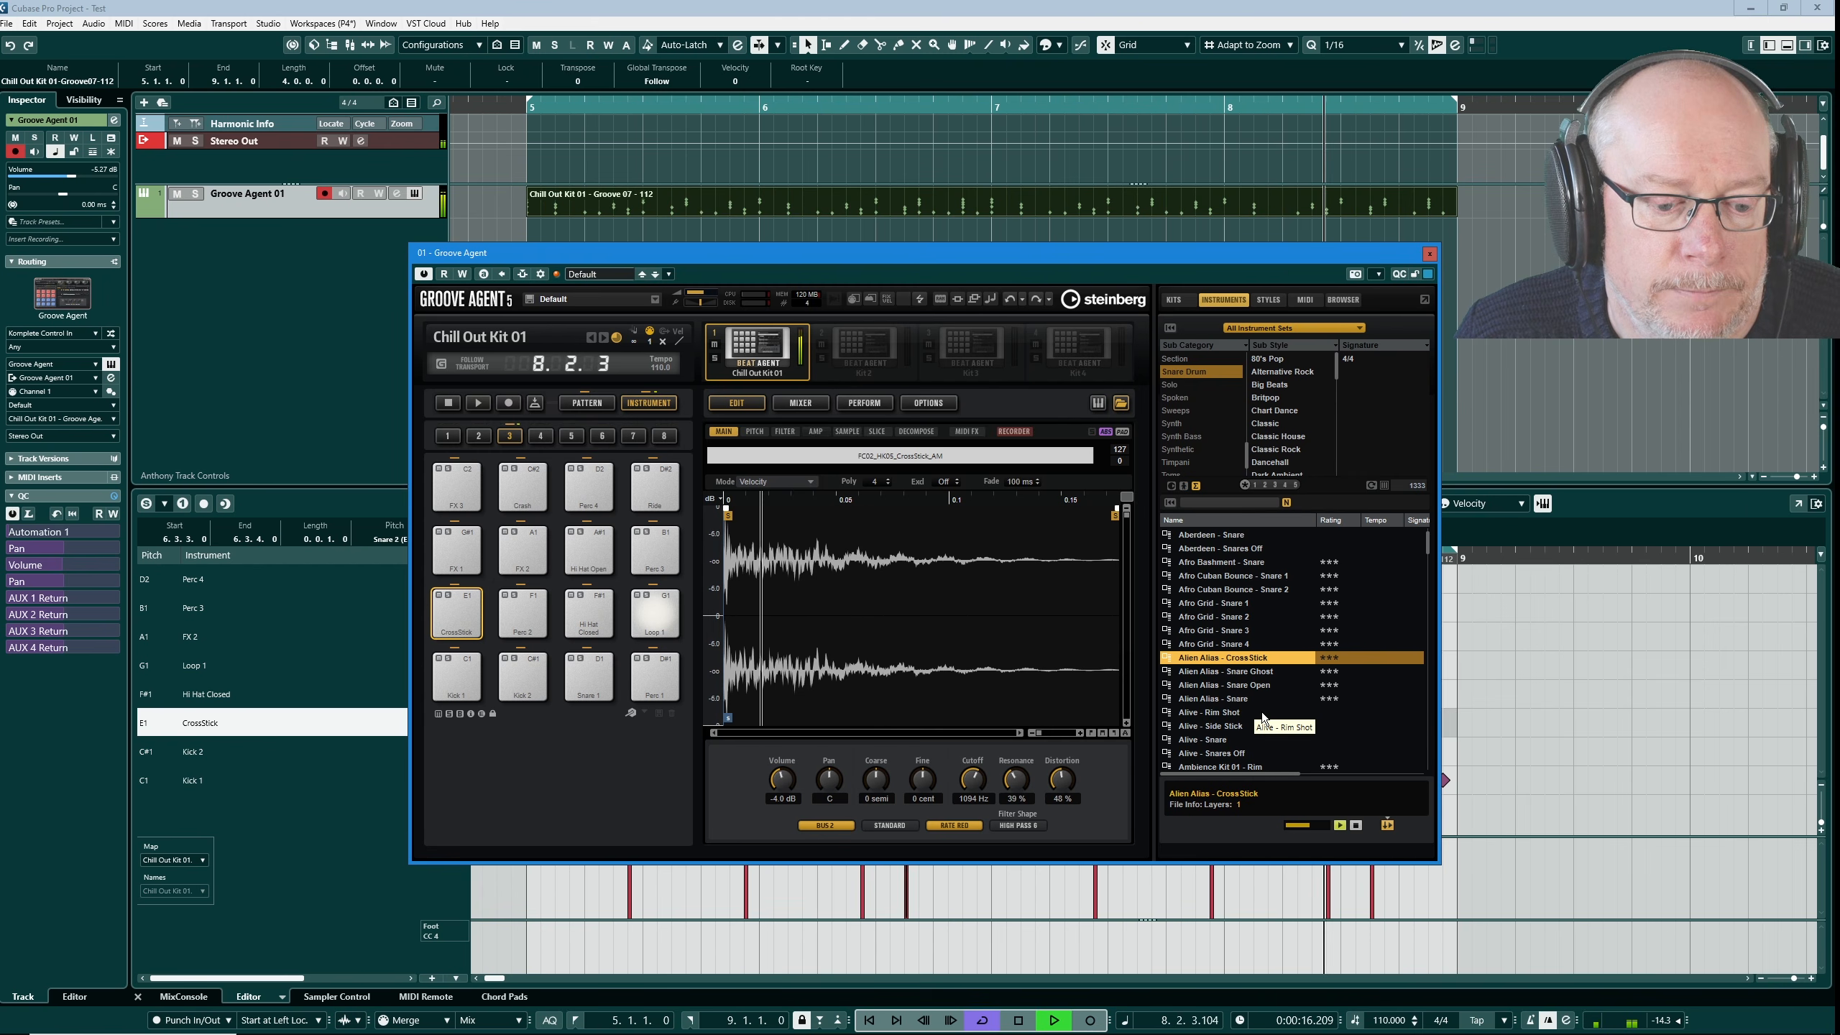
{"action": "left_click", "coordinate": [1017, 1020]}
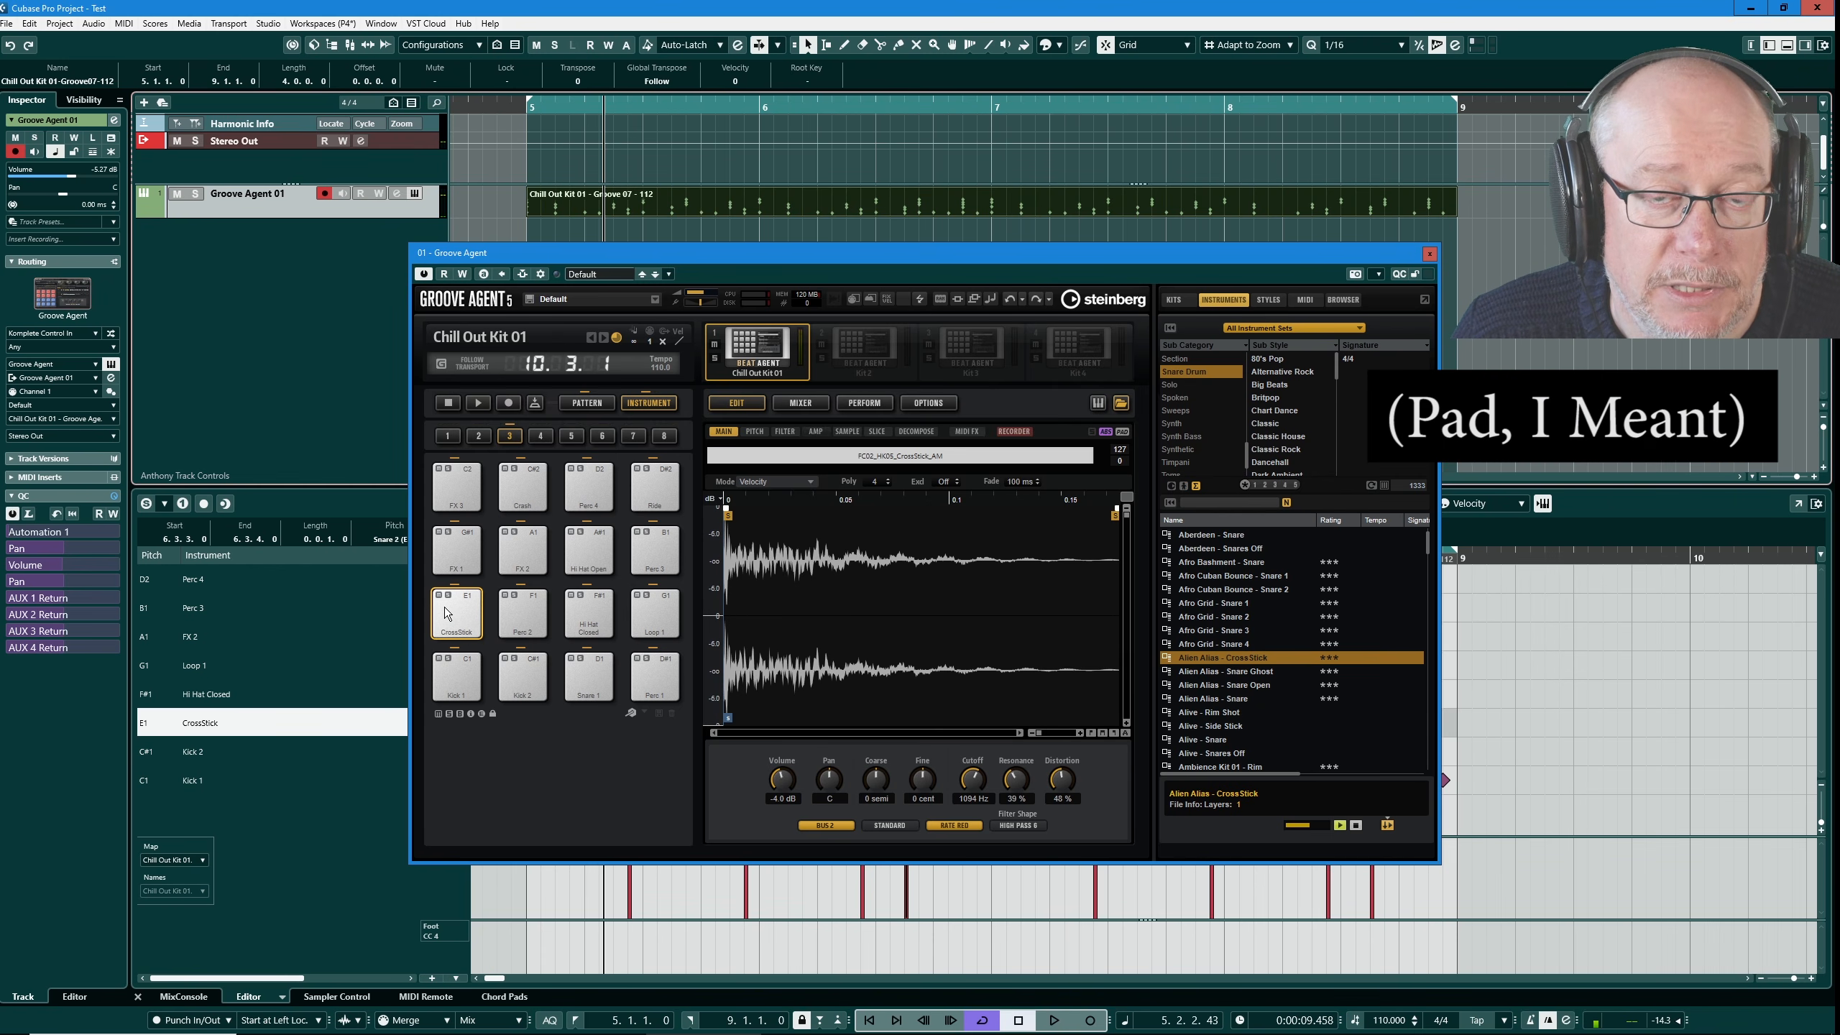
- Reselect the Snare 2 pad, load Alien Alias - CrossStick onto it, play the part, and return to the left locator
{"action": "left_click", "coordinate": [527, 614]}
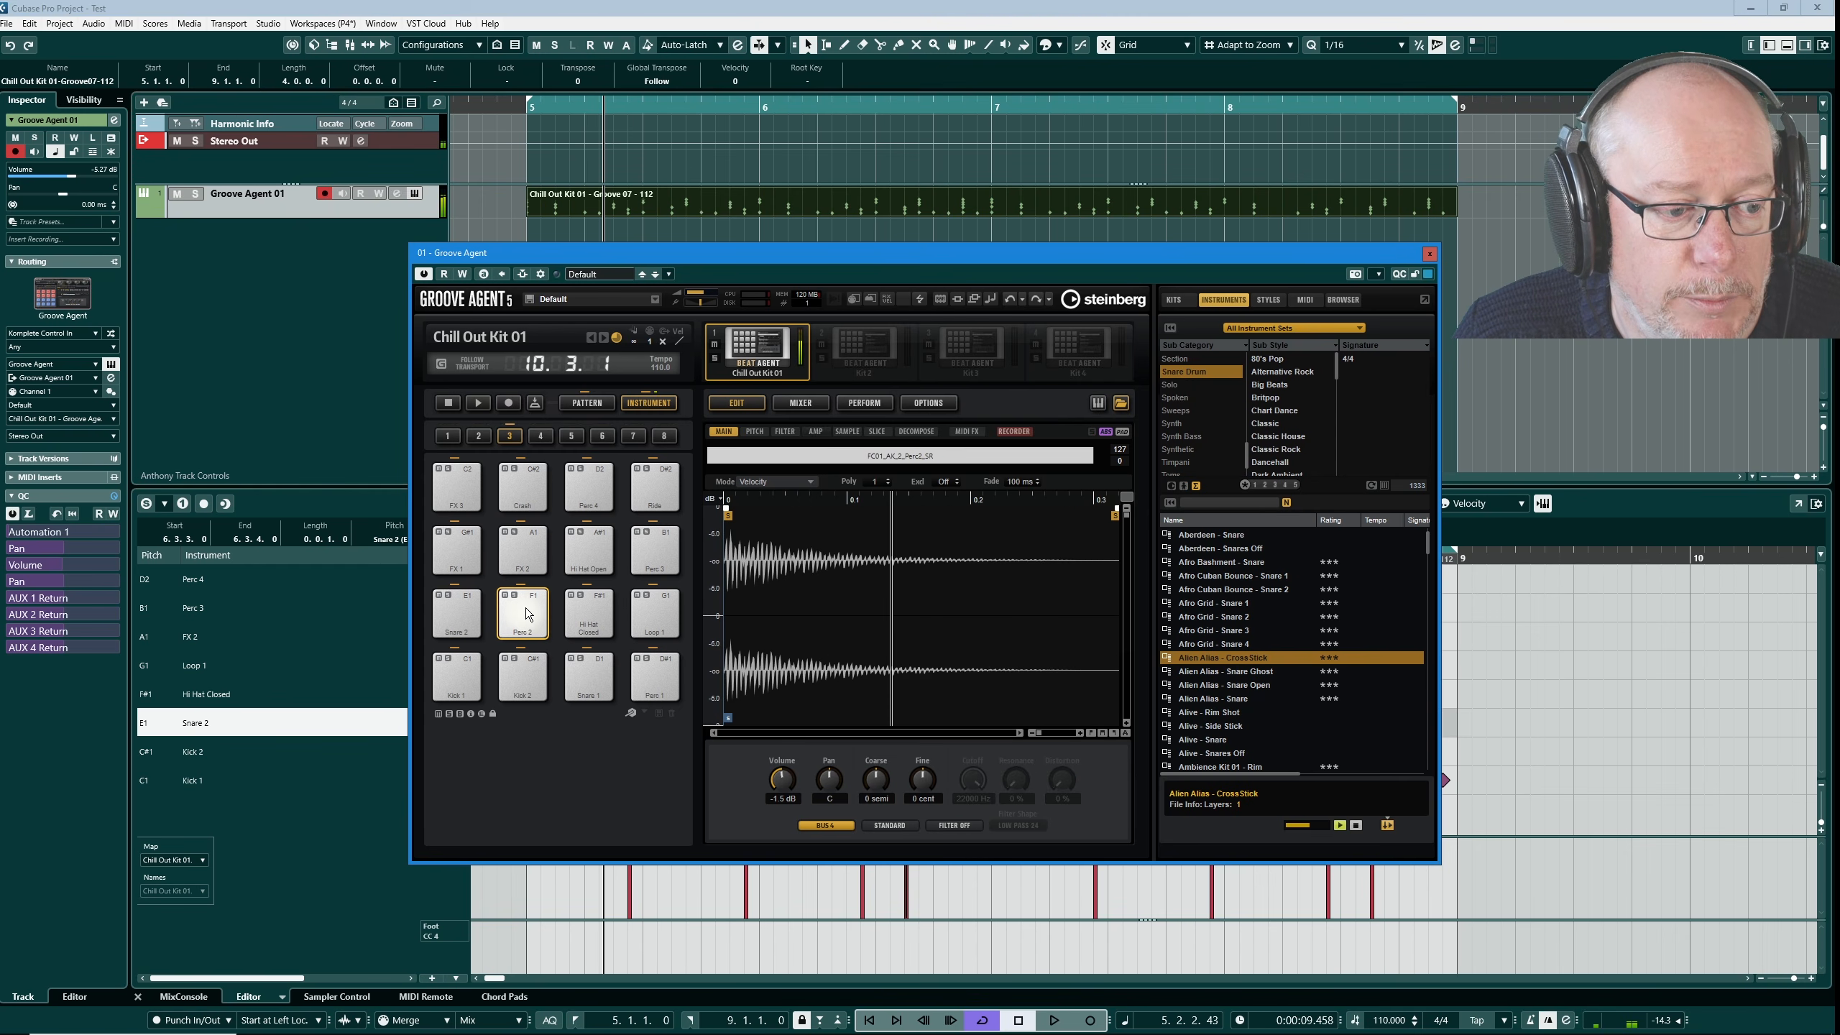
{"action": "left_click", "coordinate": [463, 614]}
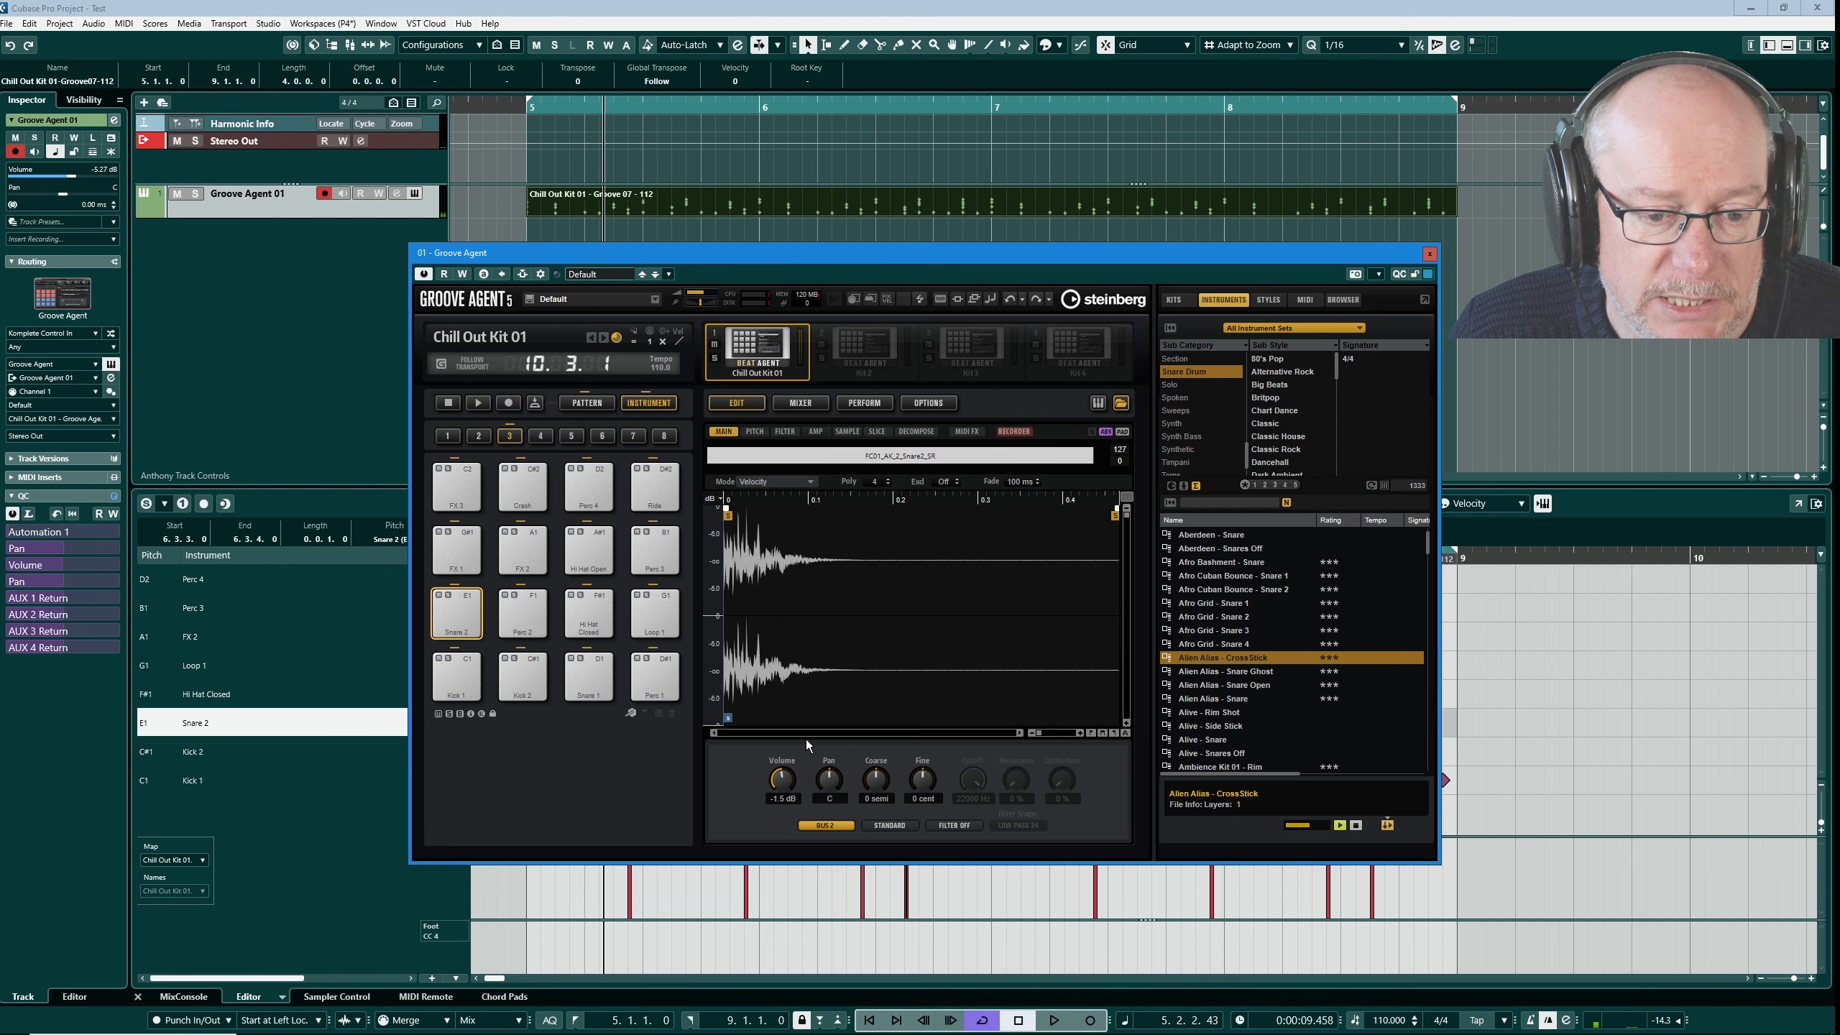
{"action": "double_click", "coordinate": [1241, 659]}
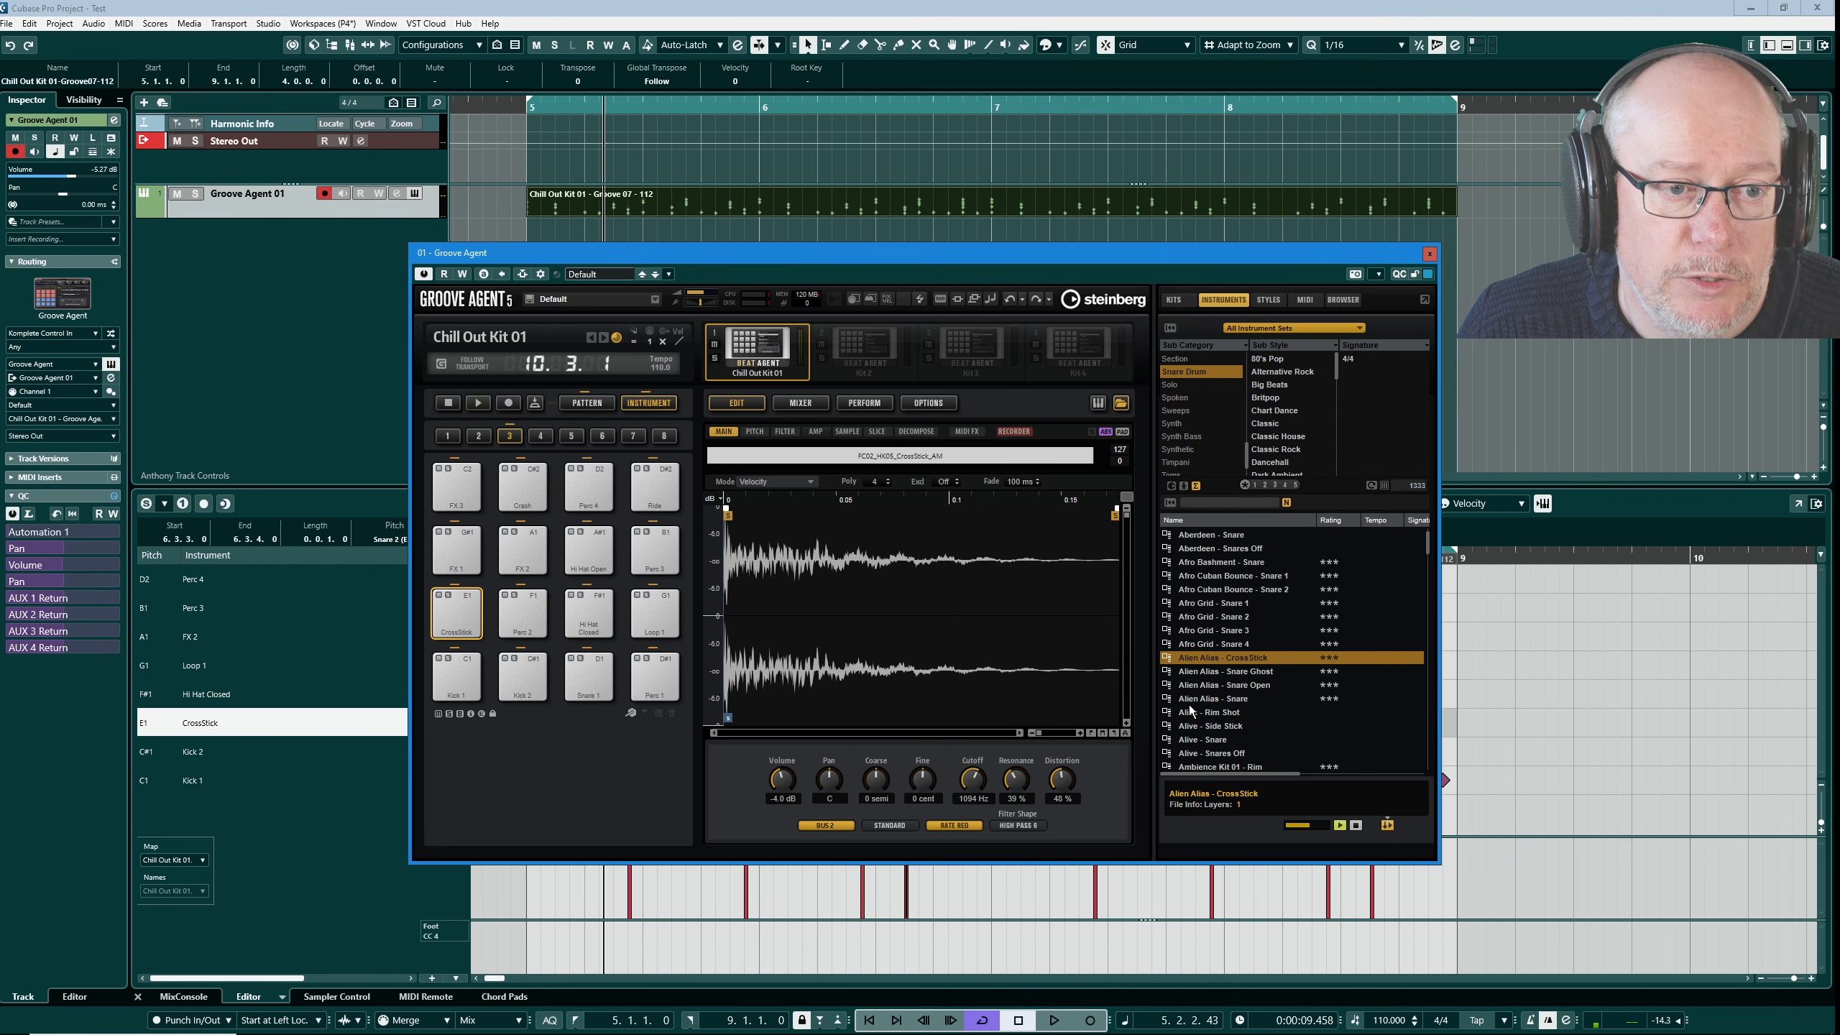
{"action": "key", "text": "space"}
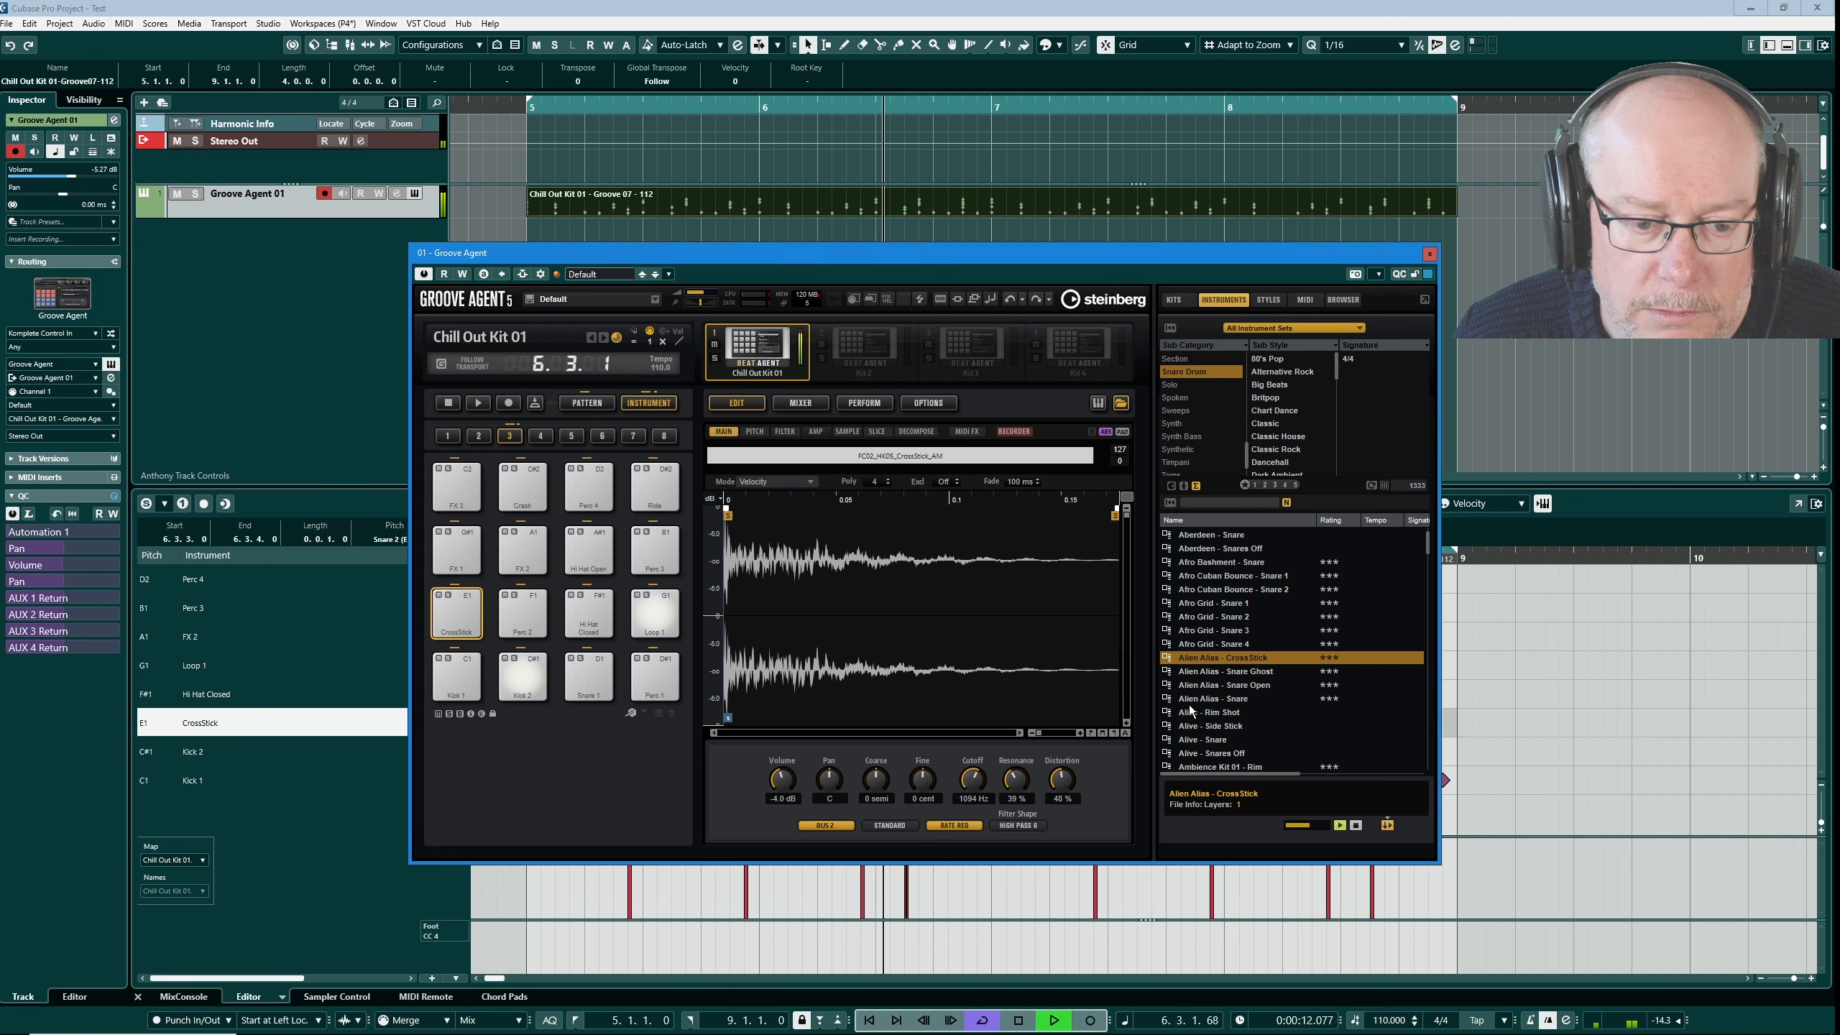
{"action": "left_click", "coordinate": [1017, 1020]}
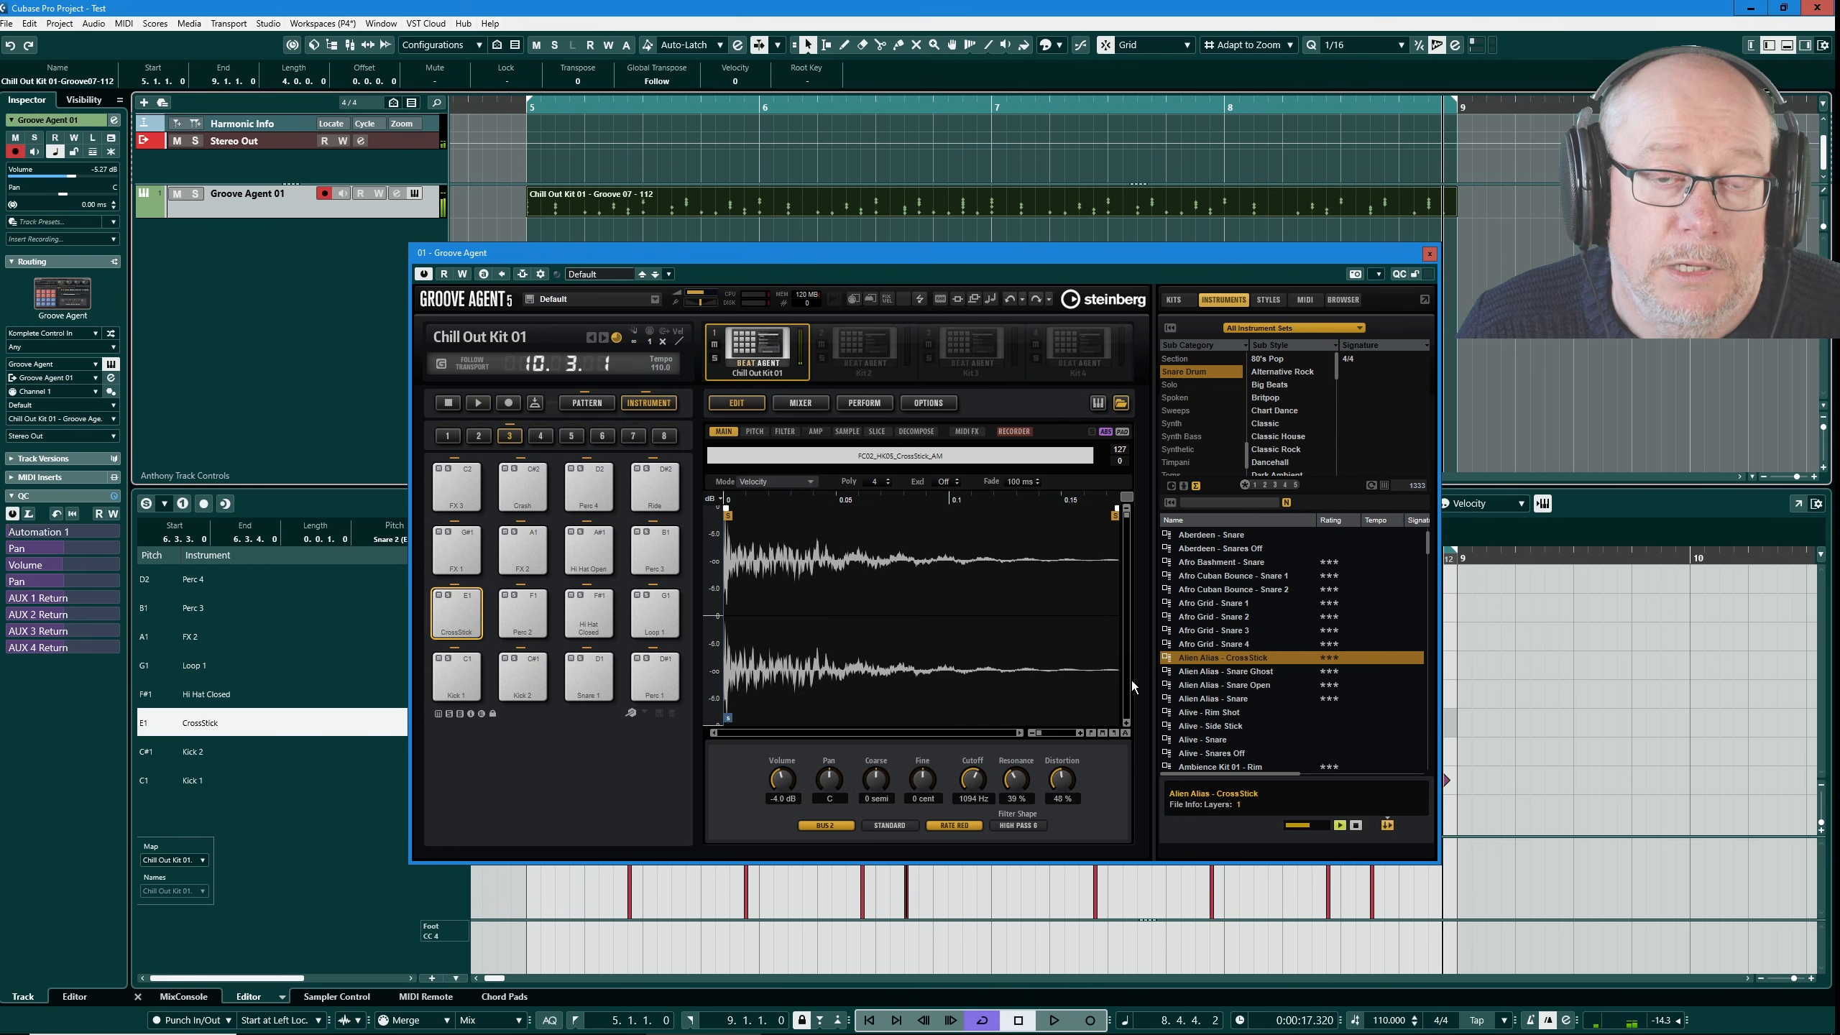
{"action": "key", "text": "KP_1"}
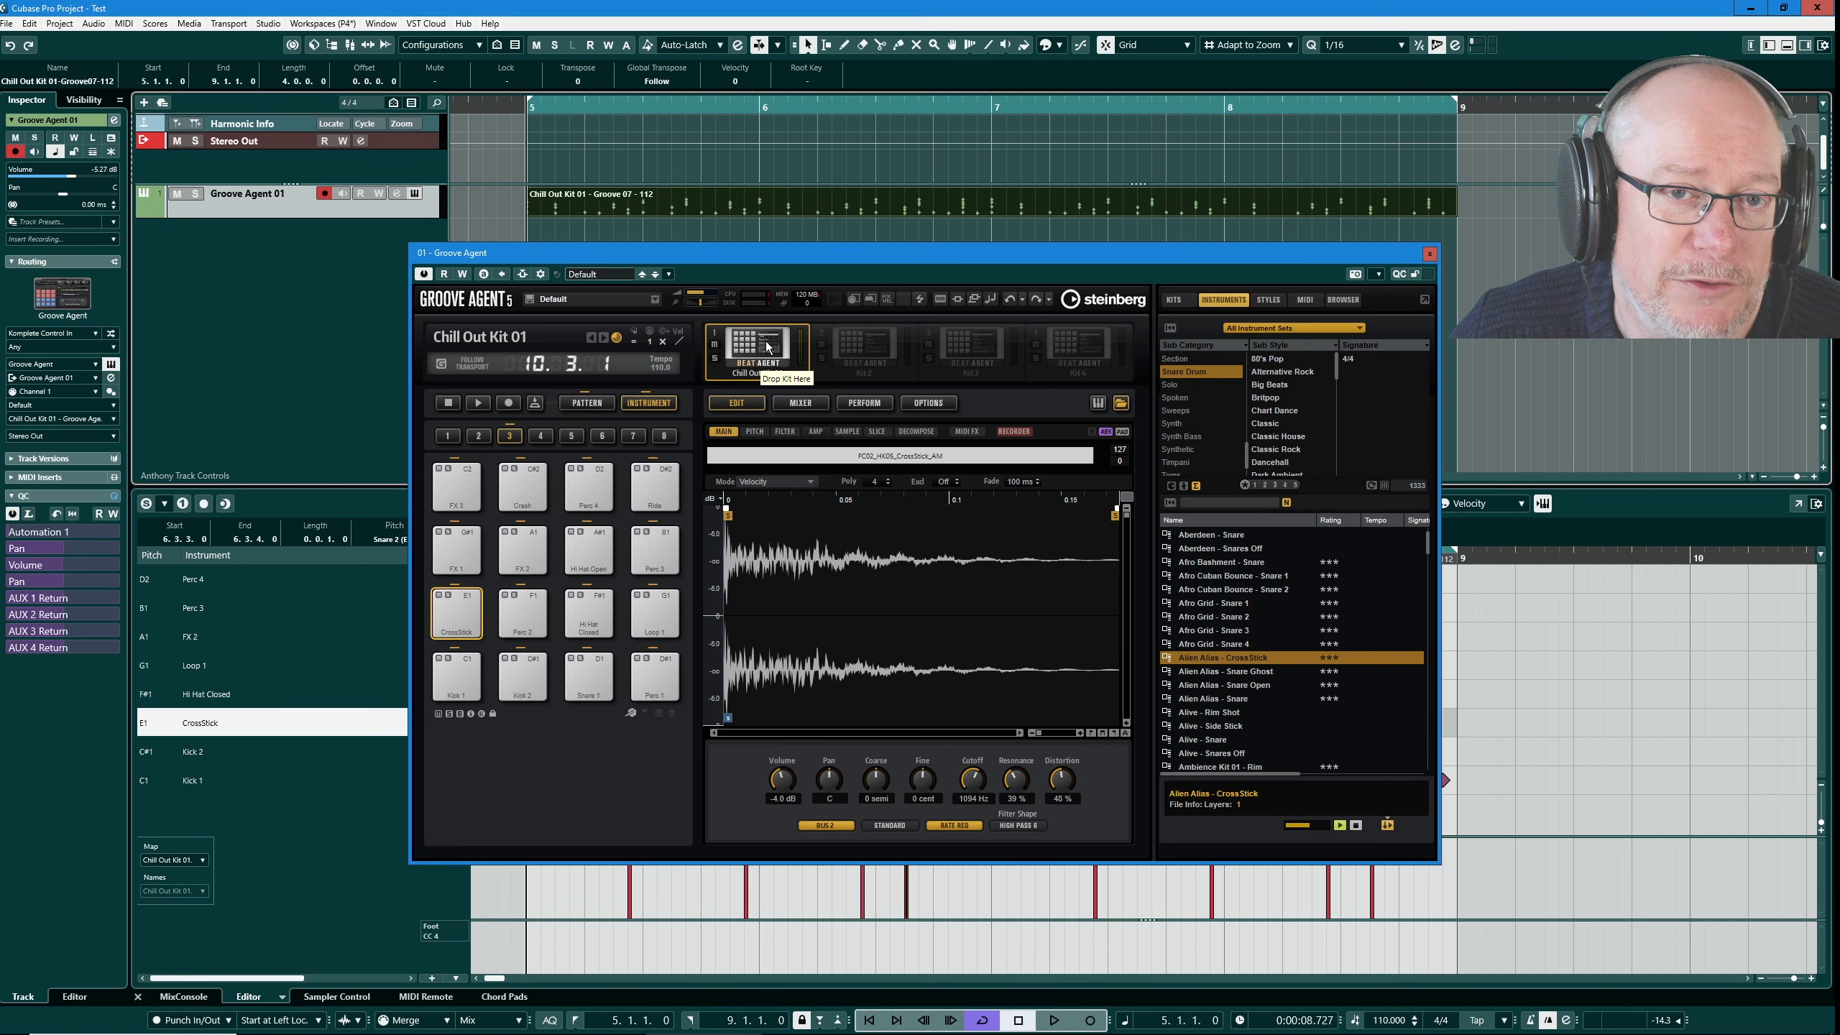
- Trigger the CrossStick pad several times to hear the sound on its own
{"action": "left_click", "coordinate": [466, 607]}
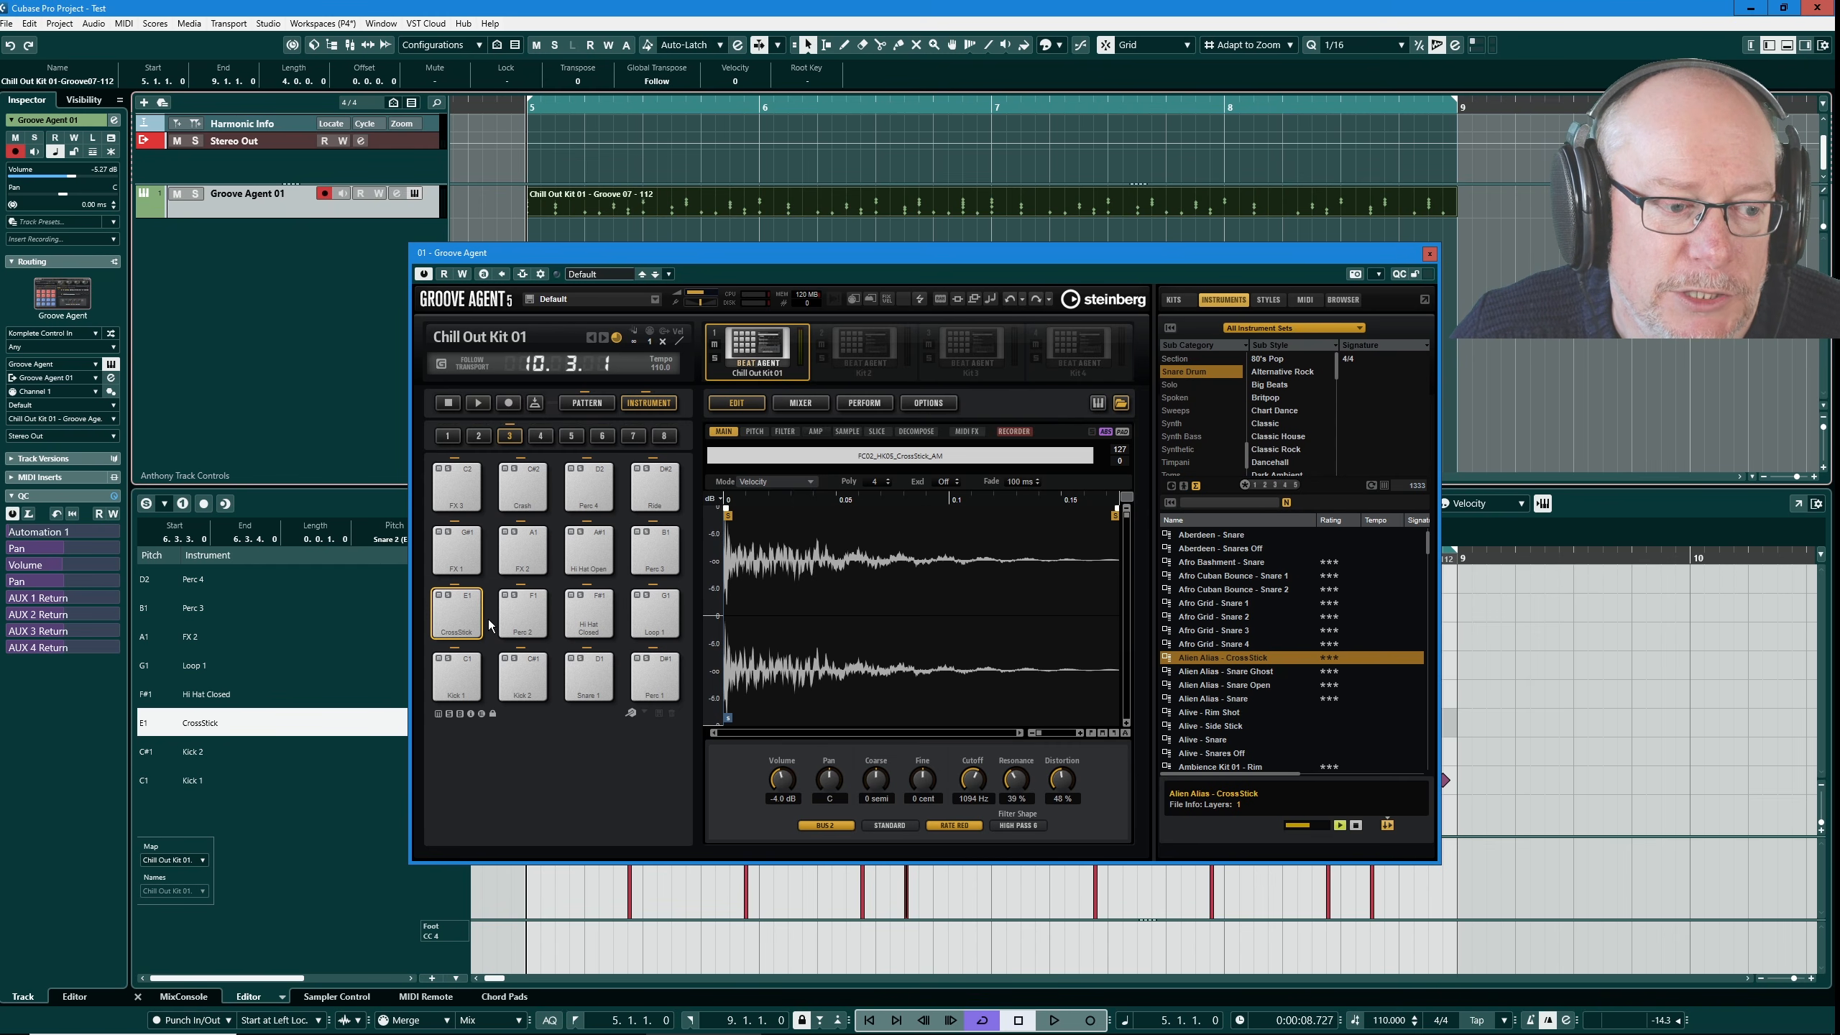
{"action": "left_click", "coordinate": [466, 607]}
{"action": "left_click", "coordinate": [461, 611]}
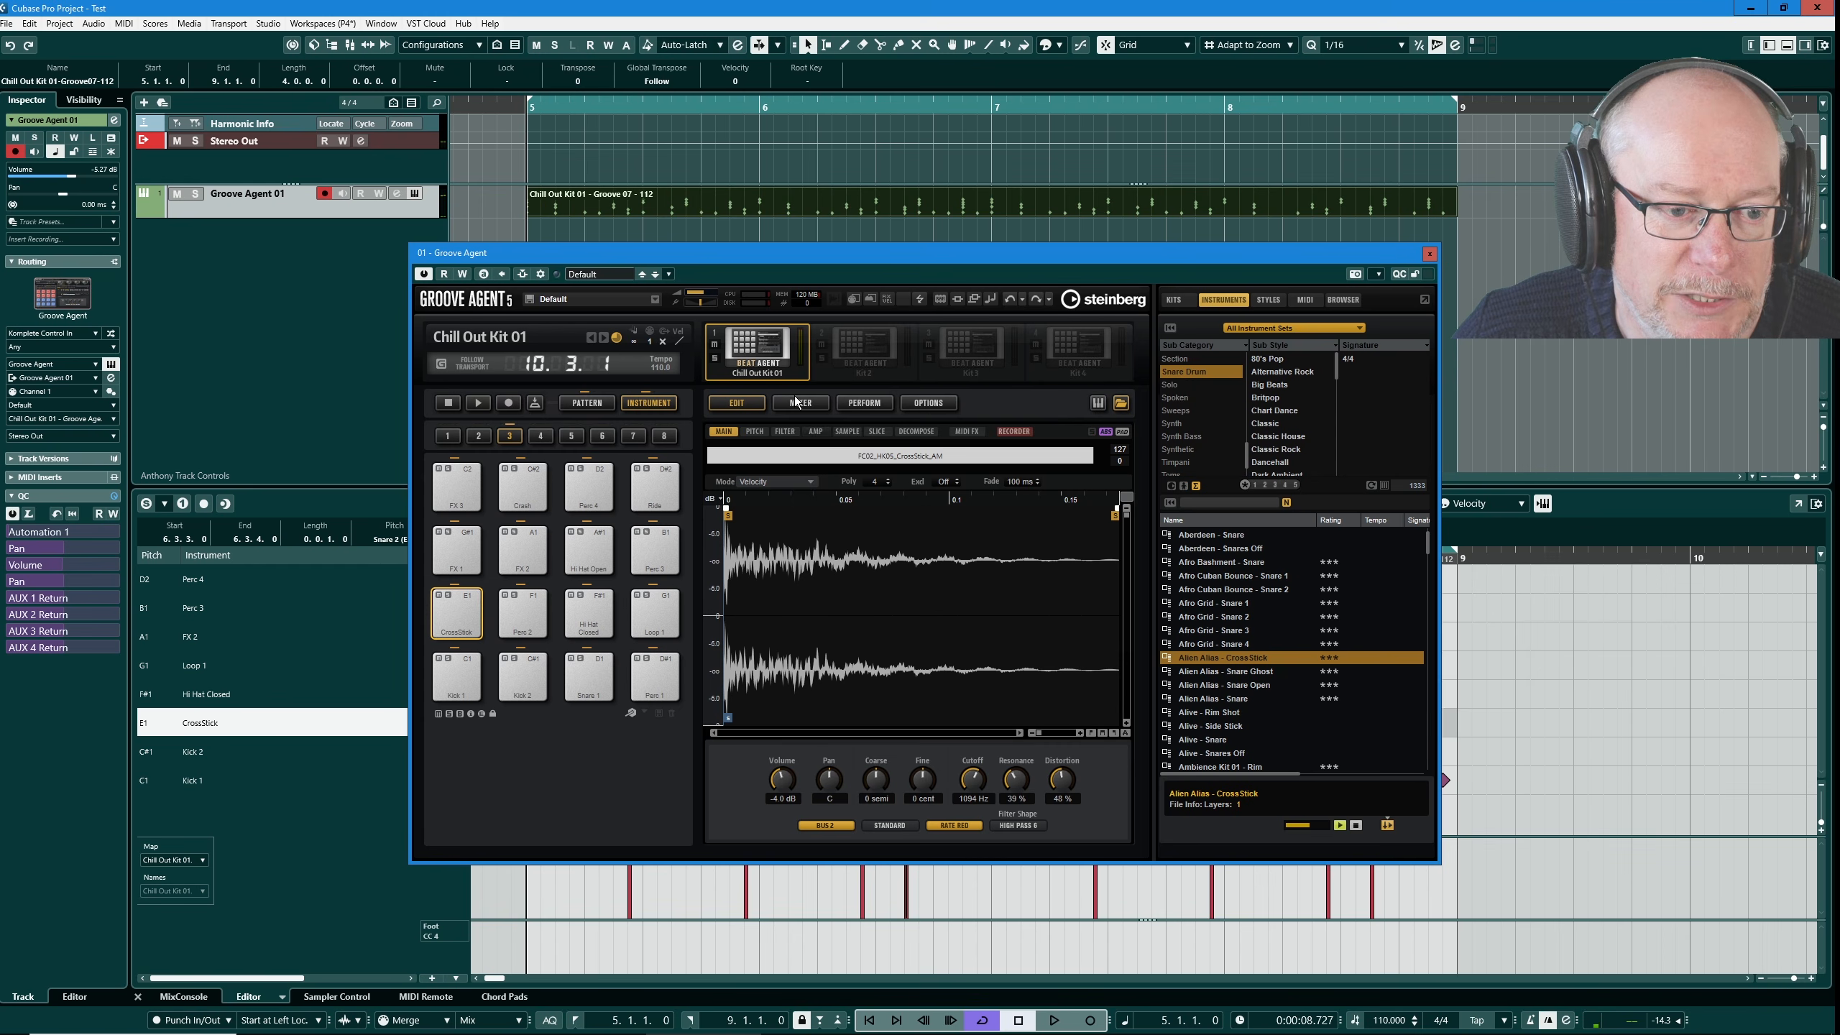
- Trigger the CrossStick pad, try its AUX 2 send at minimum, and set the send to about -11.9
{"action": "left_click", "coordinate": [815, 431]}
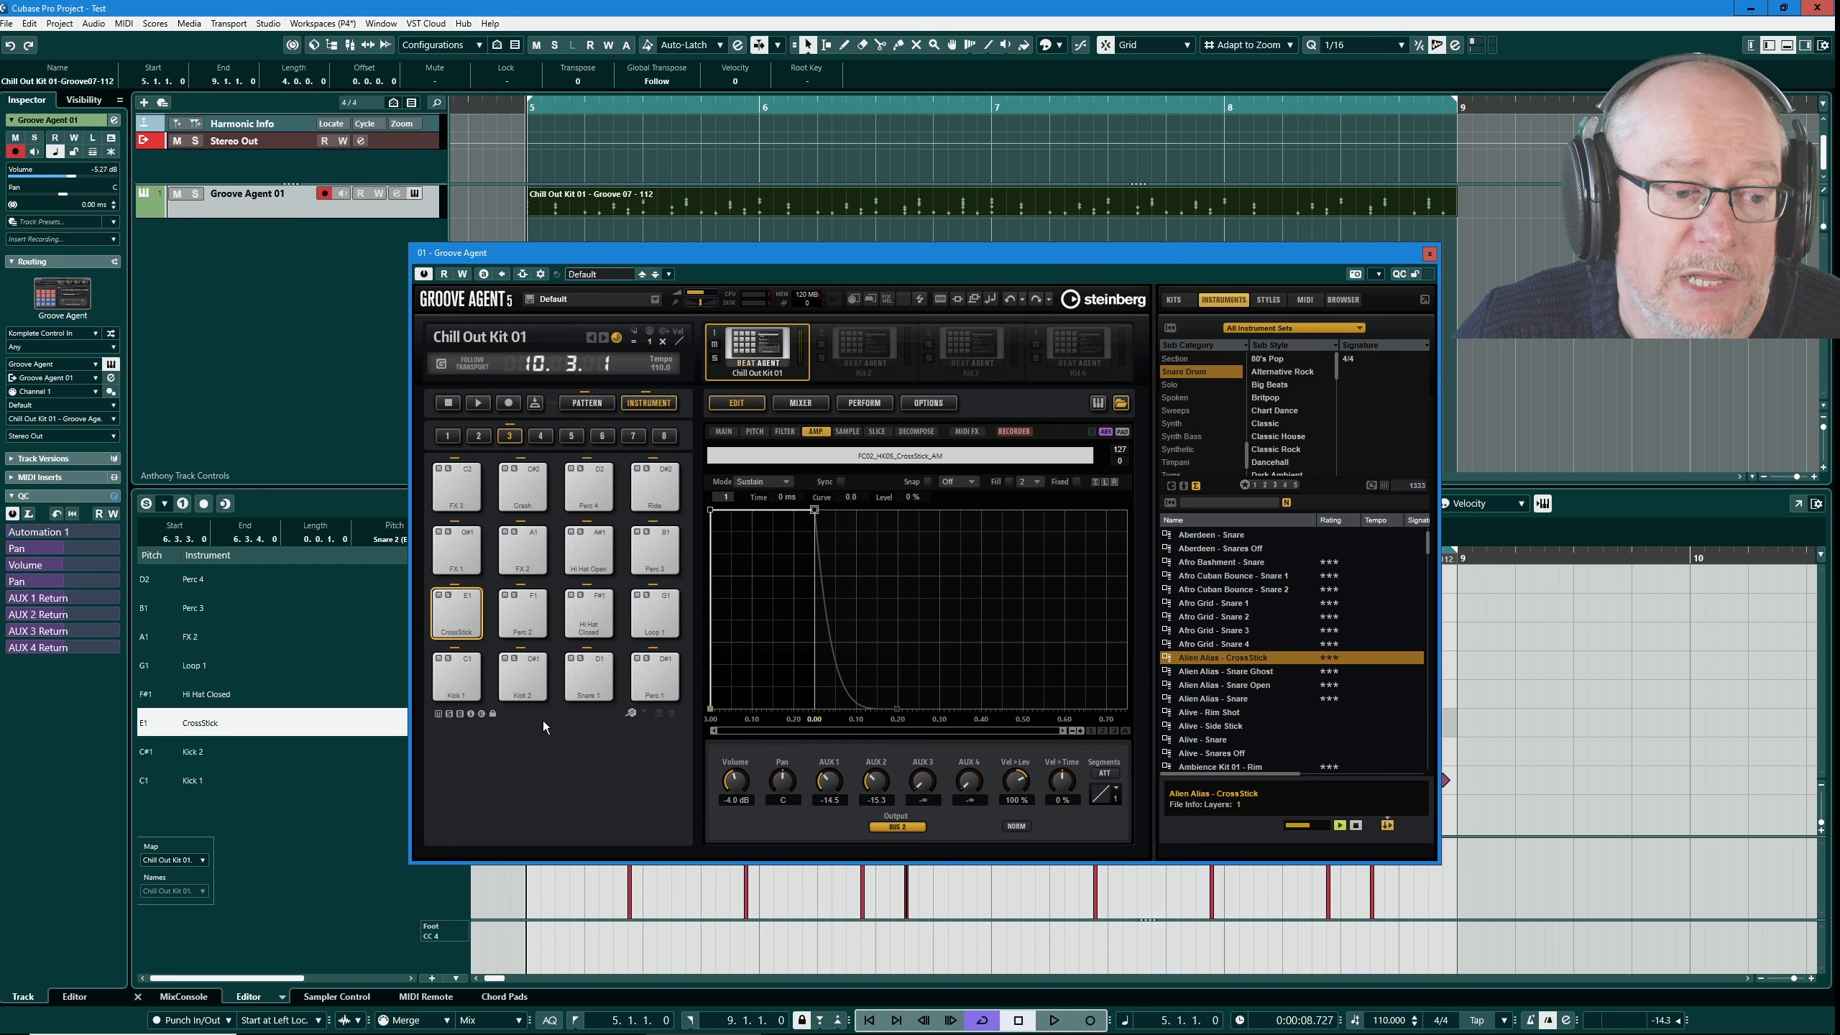
{"action": "left_click", "coordinate": [464, 610]}
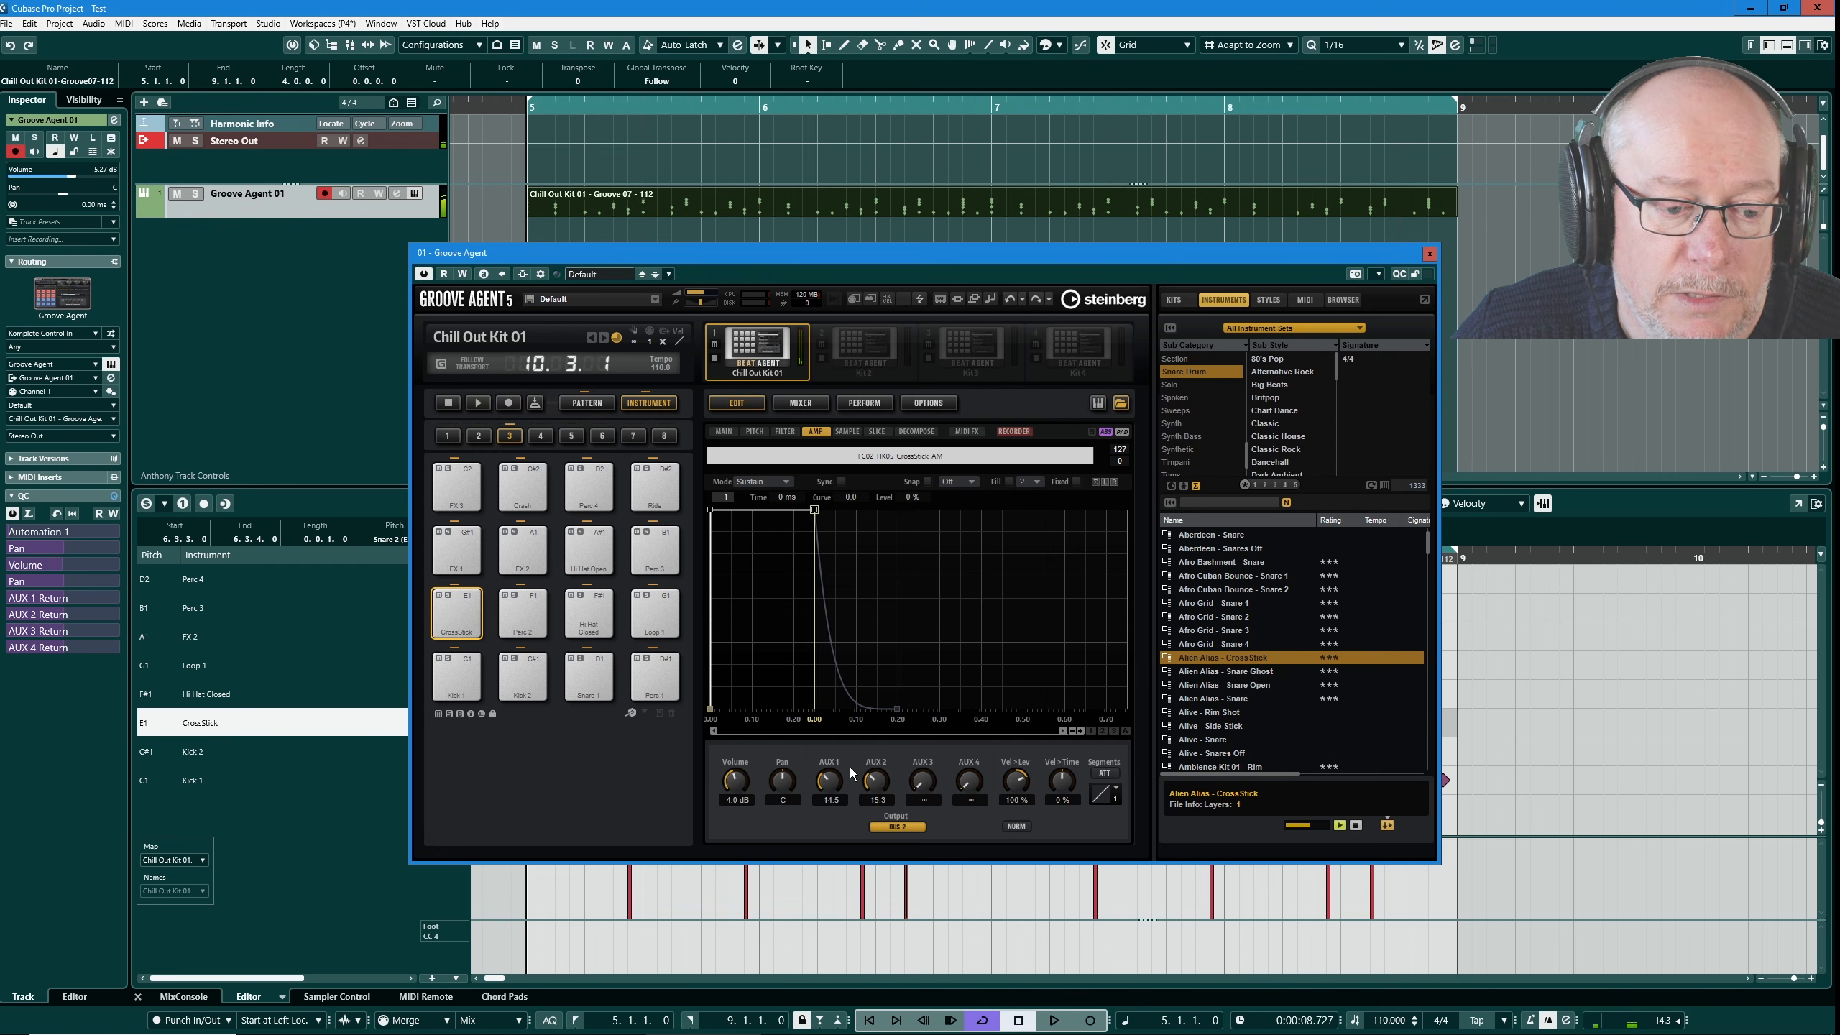
{"action": "left_click_drag", "start_coordinate": [883, 788], "coordinate": [899, 869]}
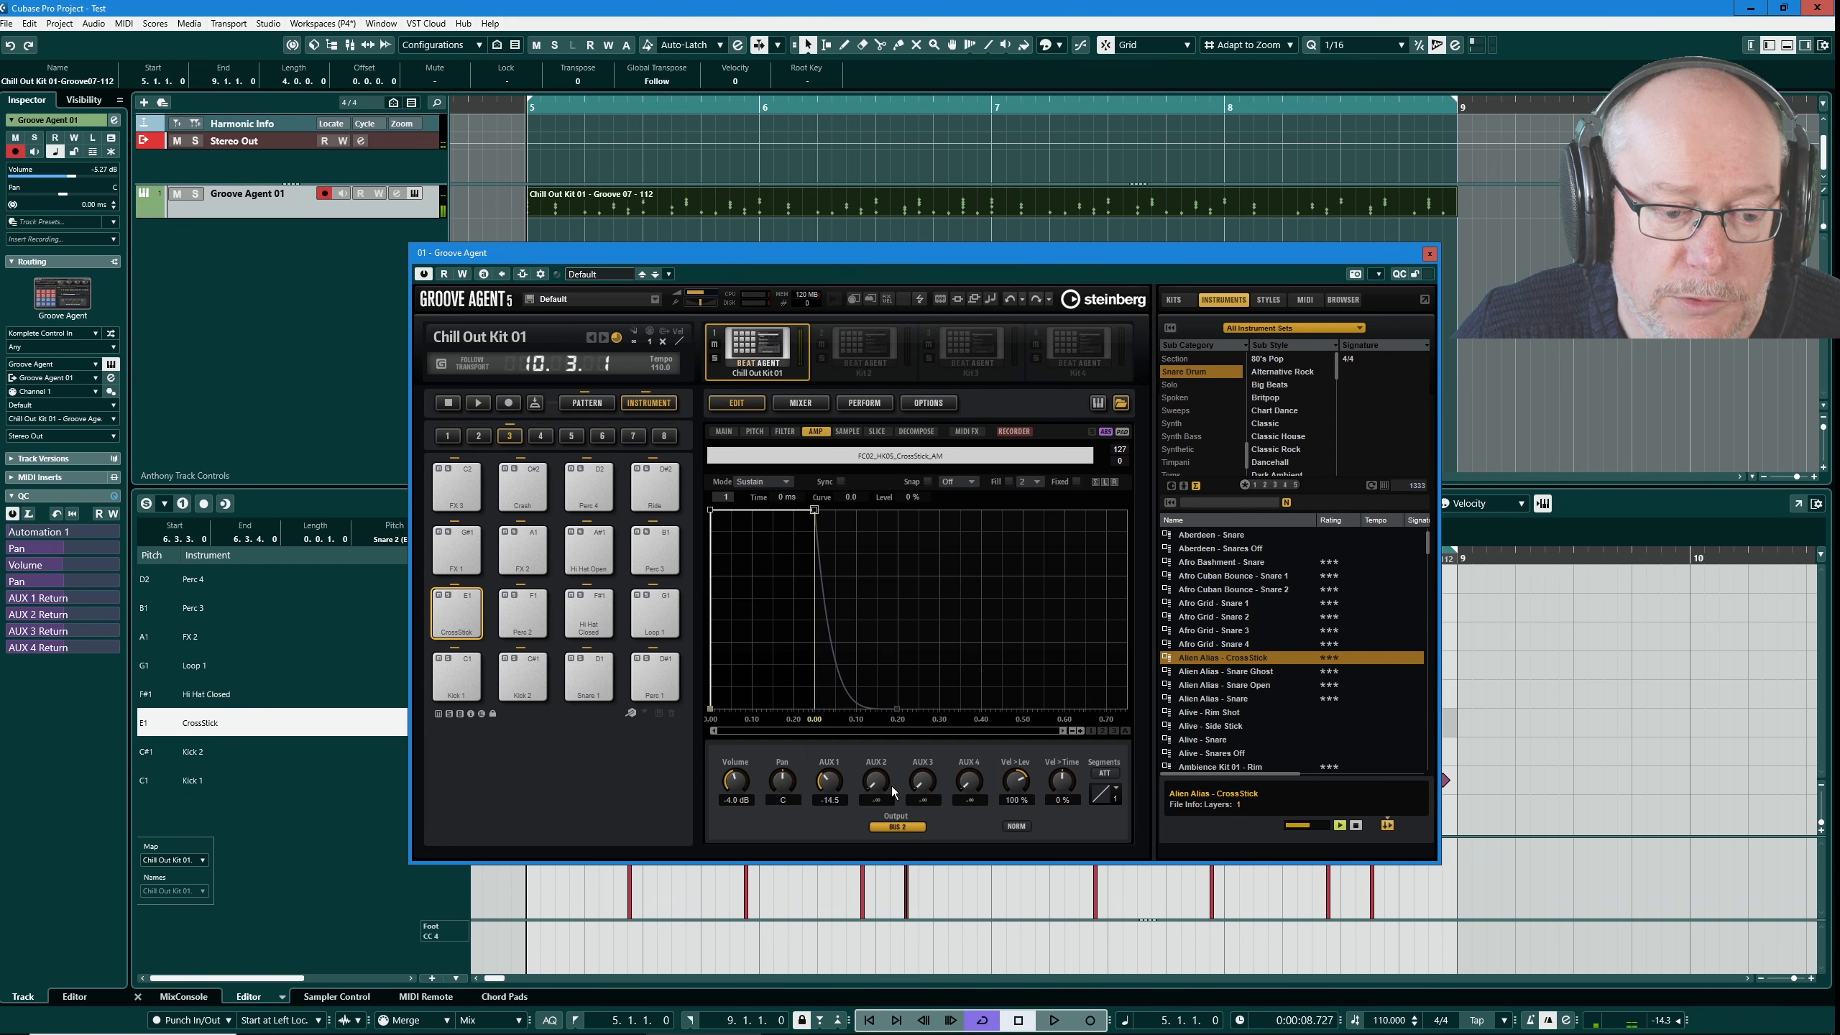
{"action": "left_click_drag", "start_coordinate": [881, 782], "coordinate": [879, 713]}
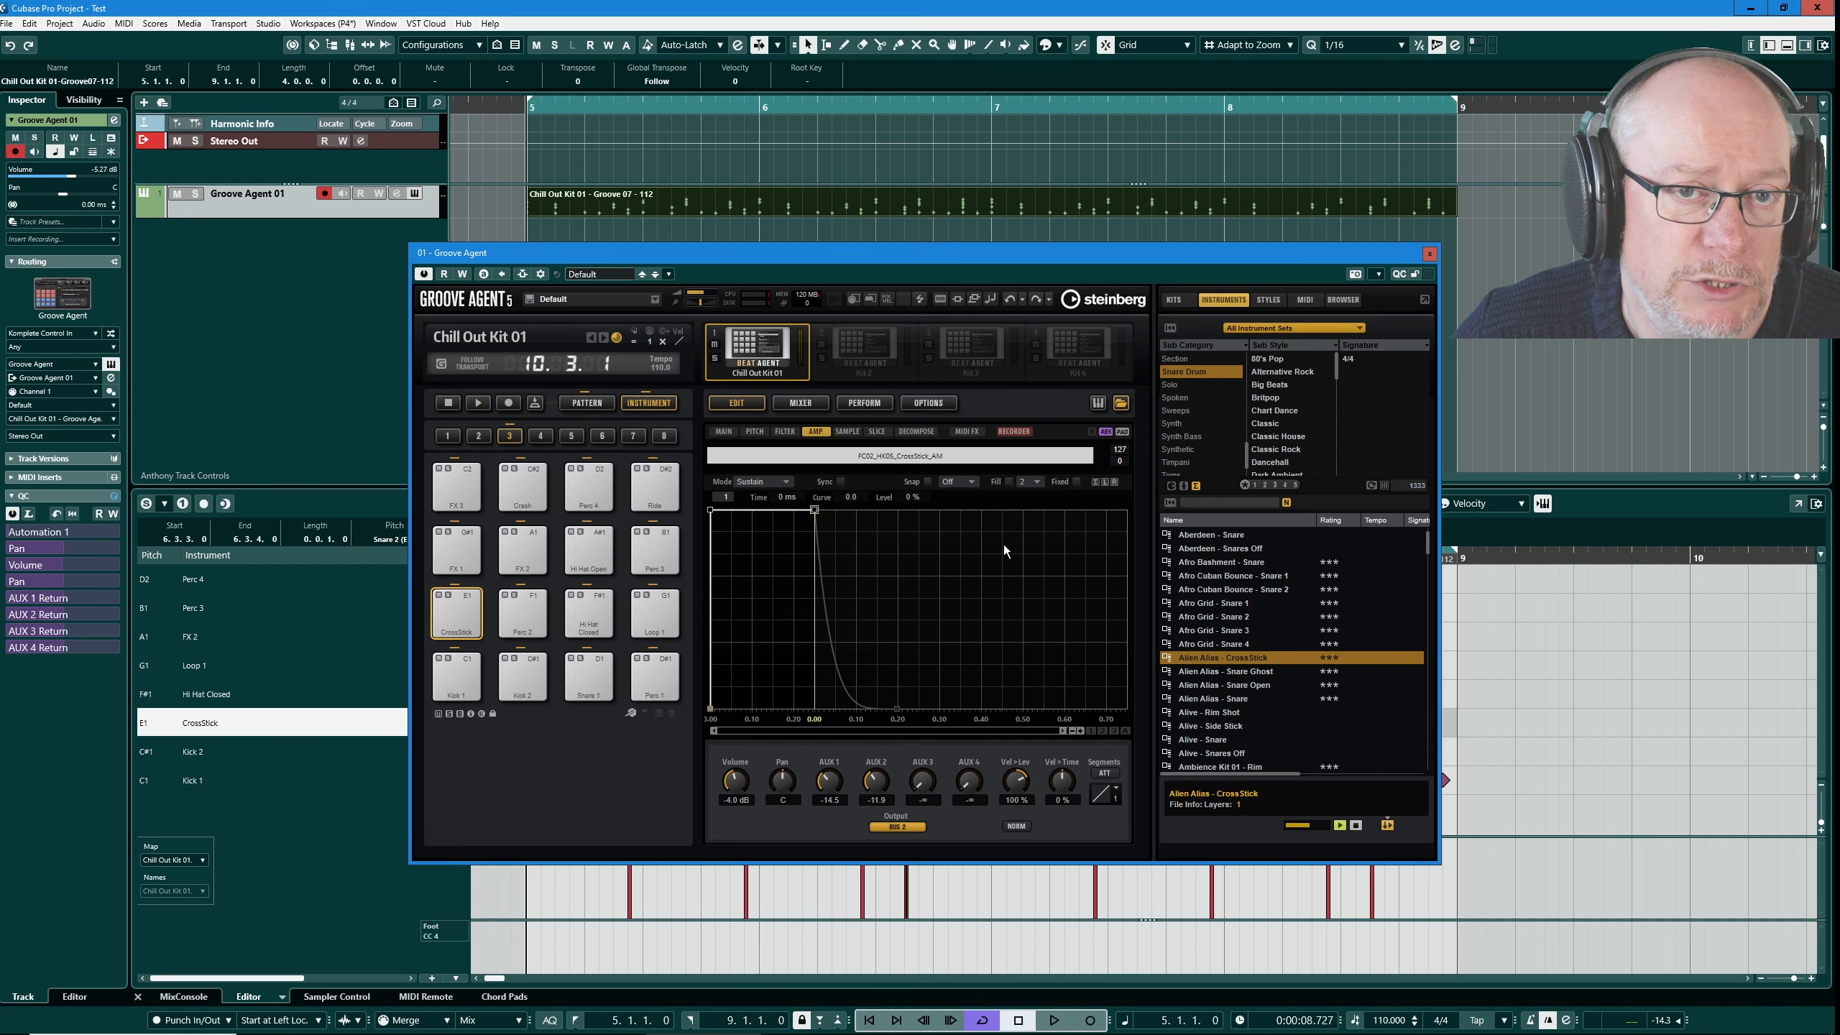
{"action": "left_click", "coordinate": [724, 431]}
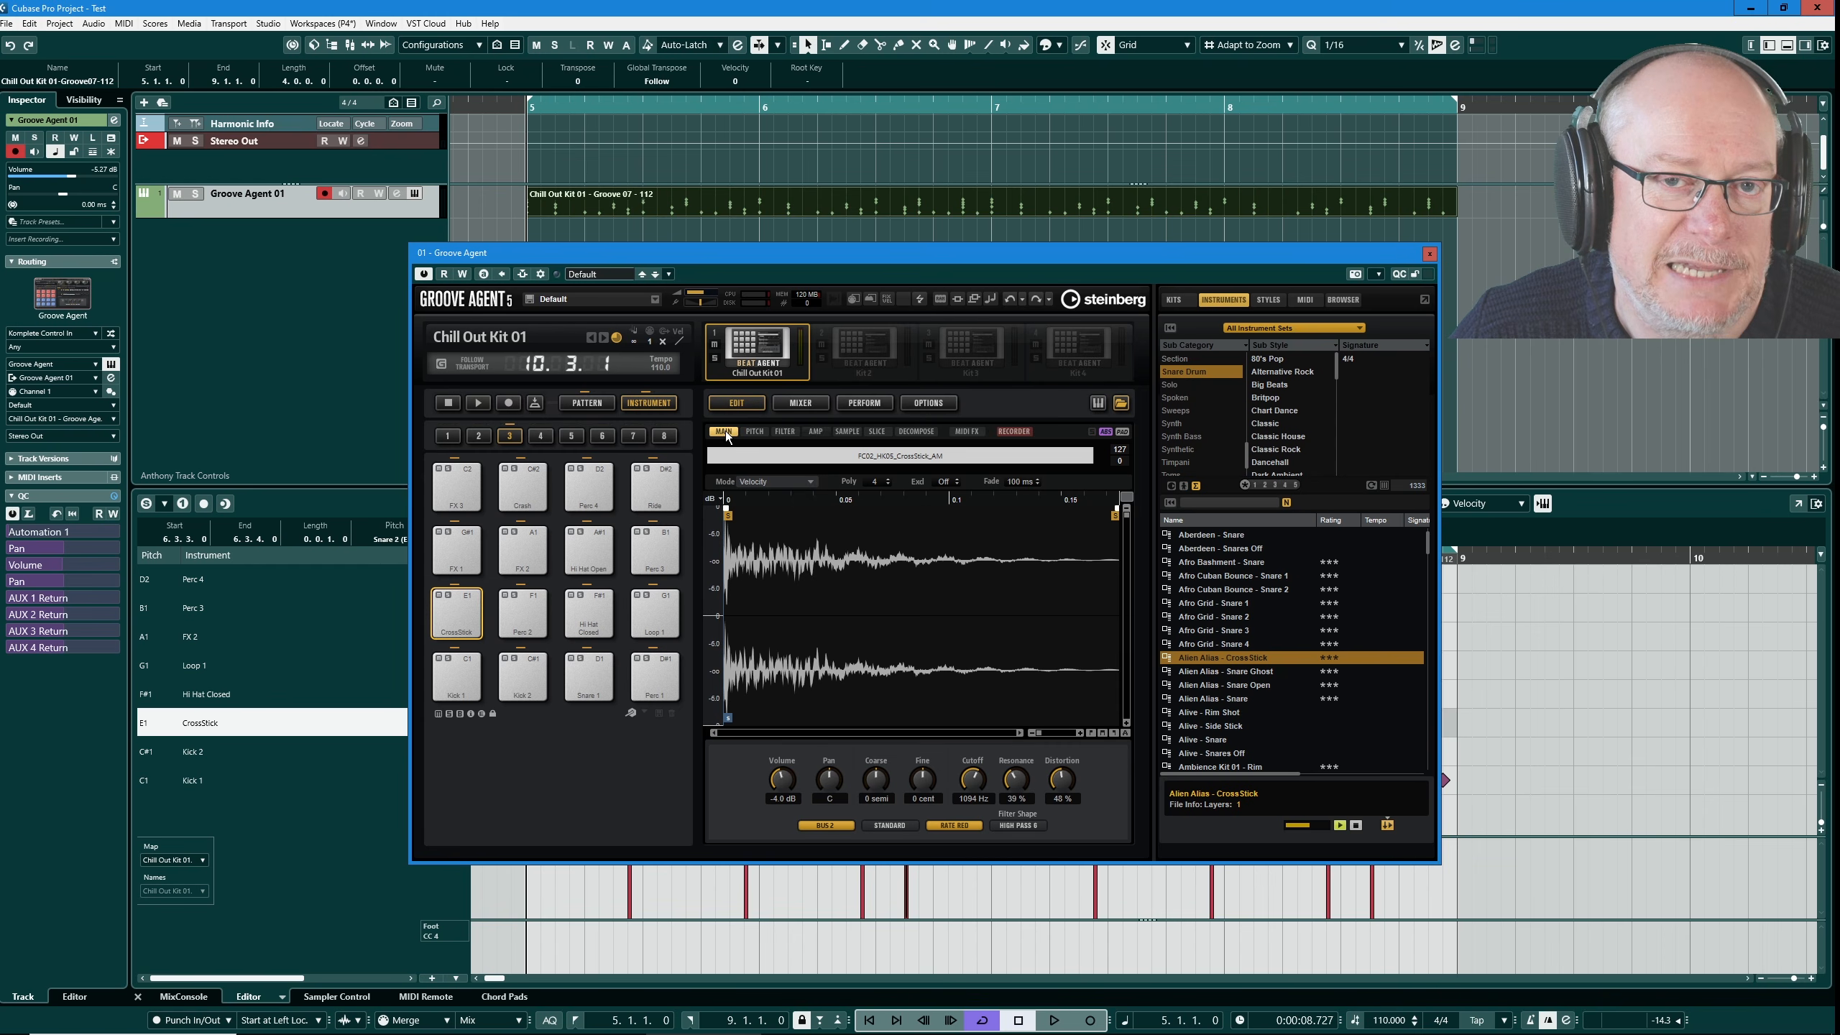
- Load the Forget The Past kit with its patterns from the Acoustic Agent SE Studio Kit library
{"action": "right_click", "coordinate": [760, 340]}
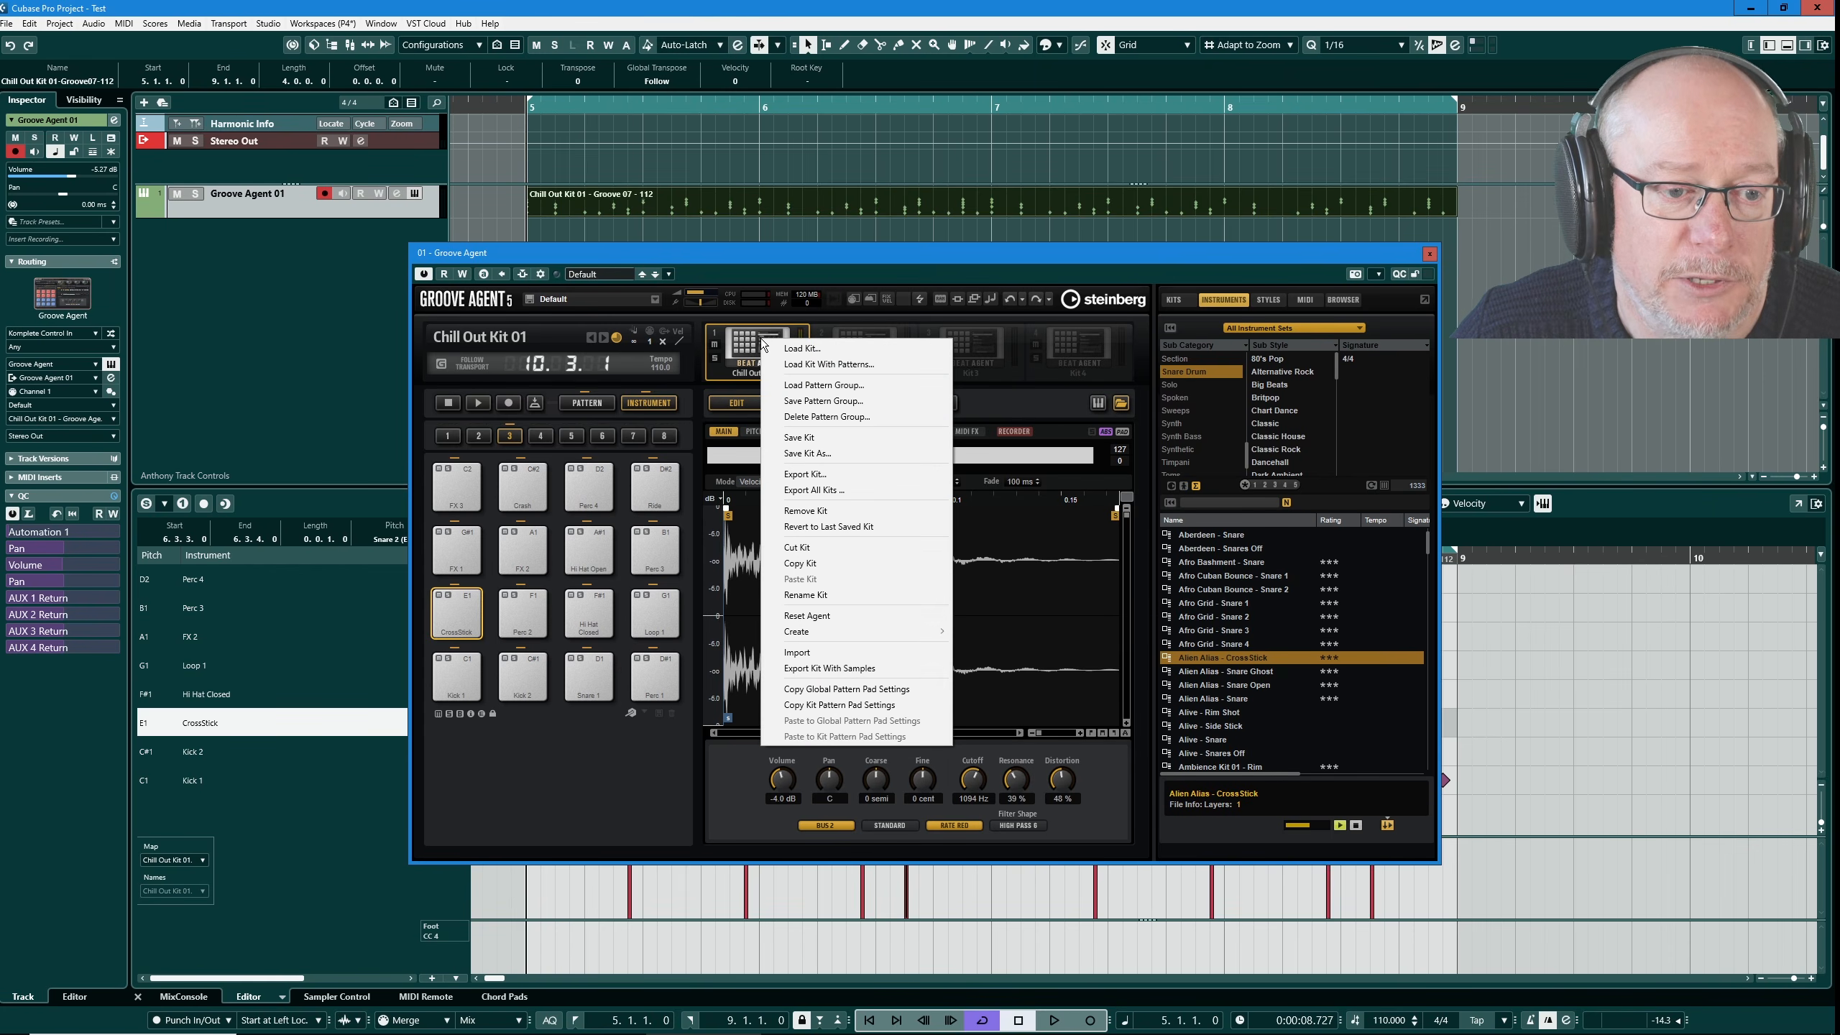
{"action": "left_click", "coordinate": [817, 365]}
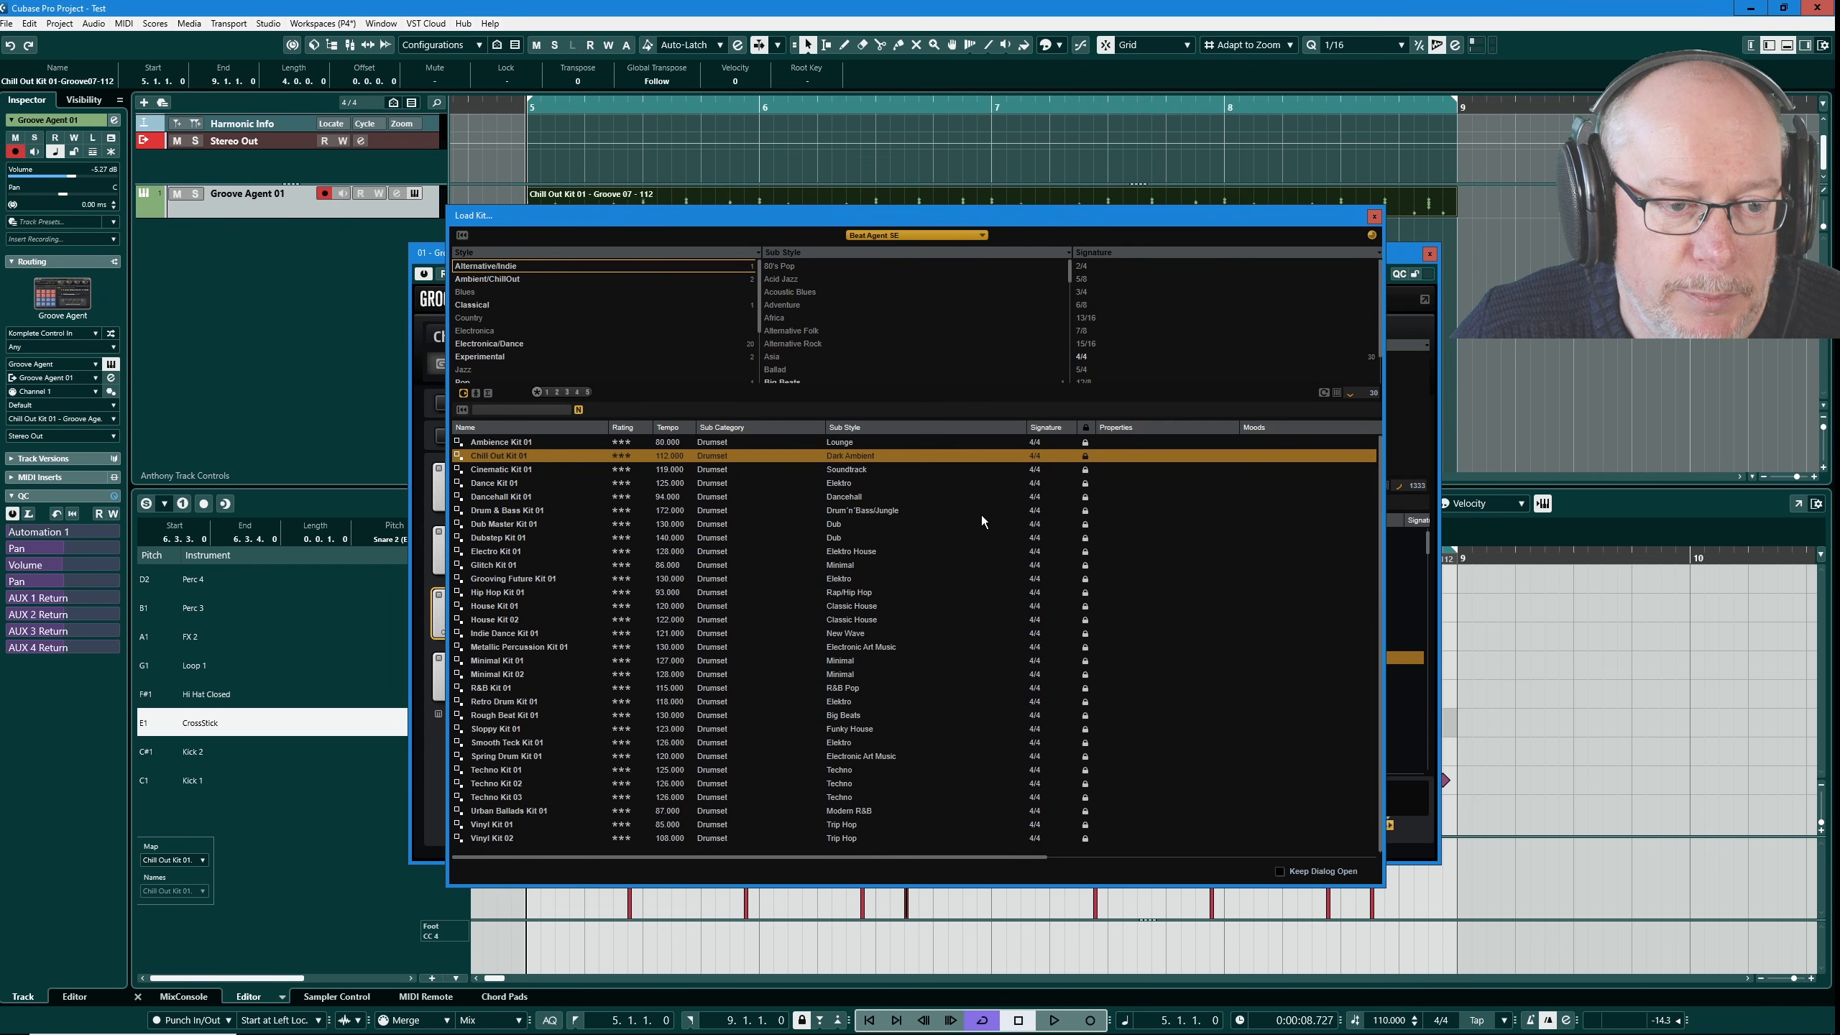
{"action": "left_click", "coordinate": [886, 235]}
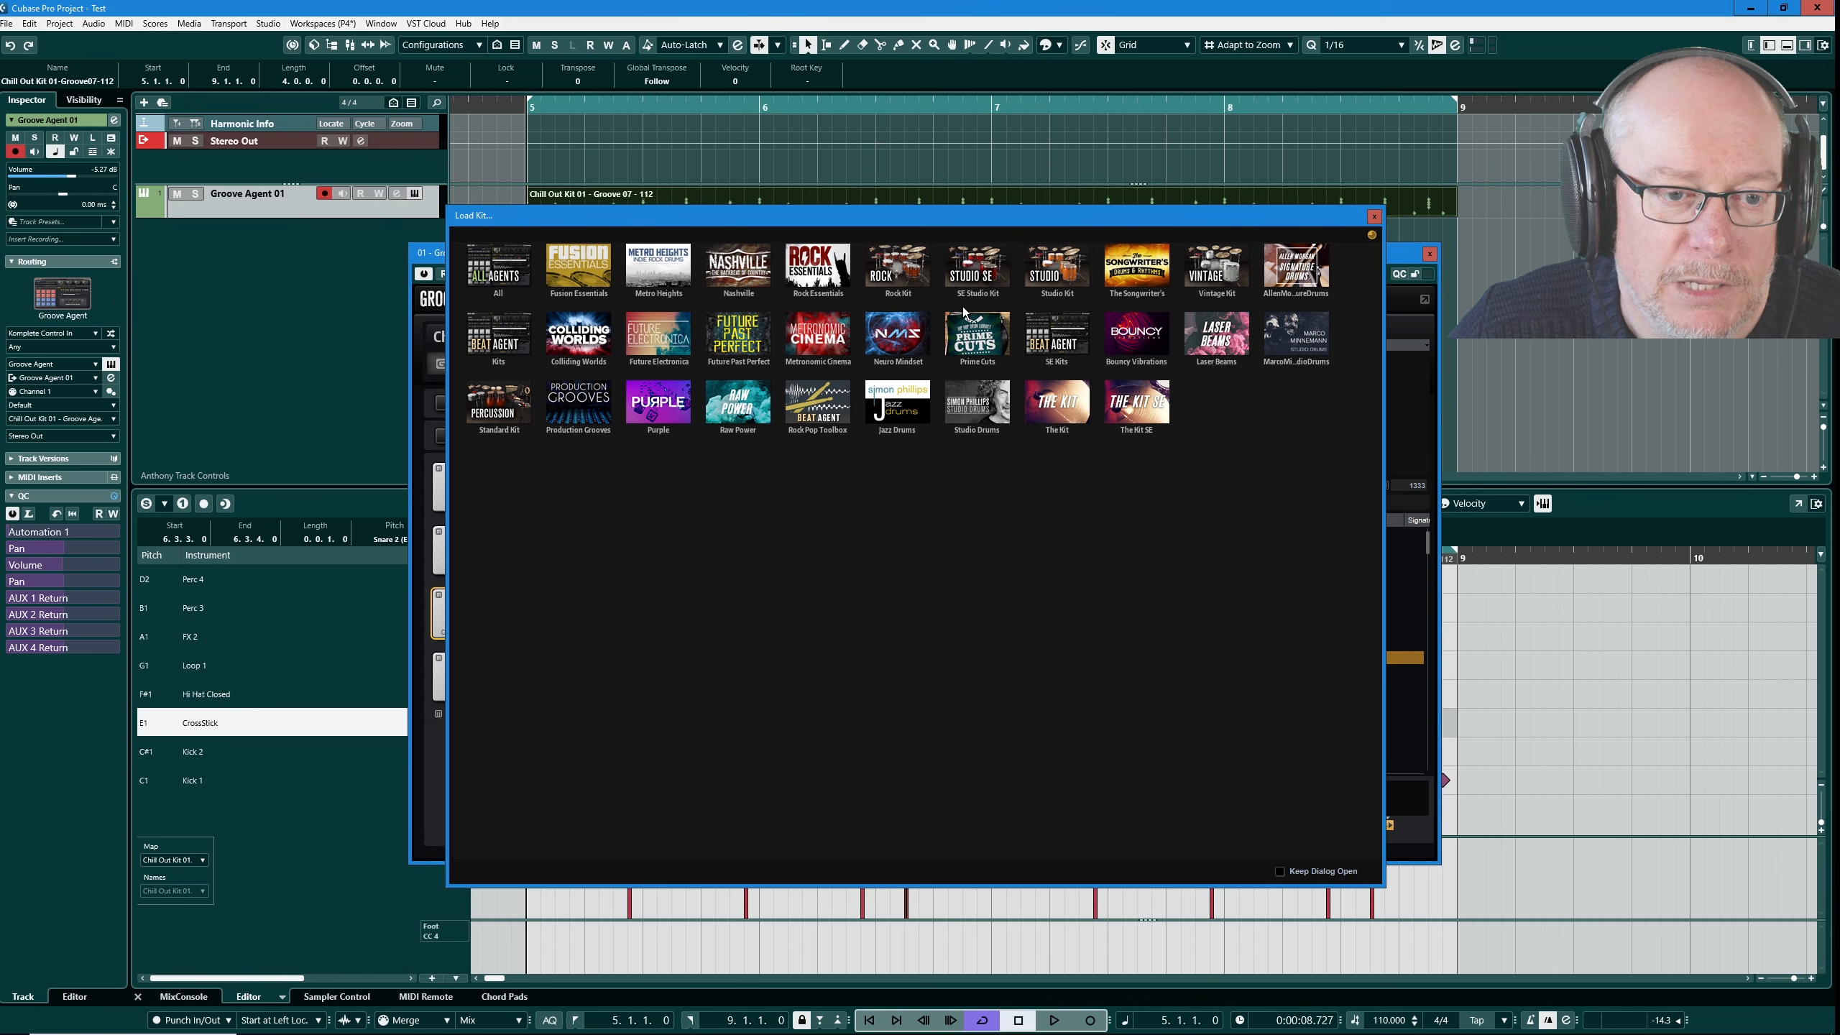
{"action": "left_click", "coordinate": [990, 265]}
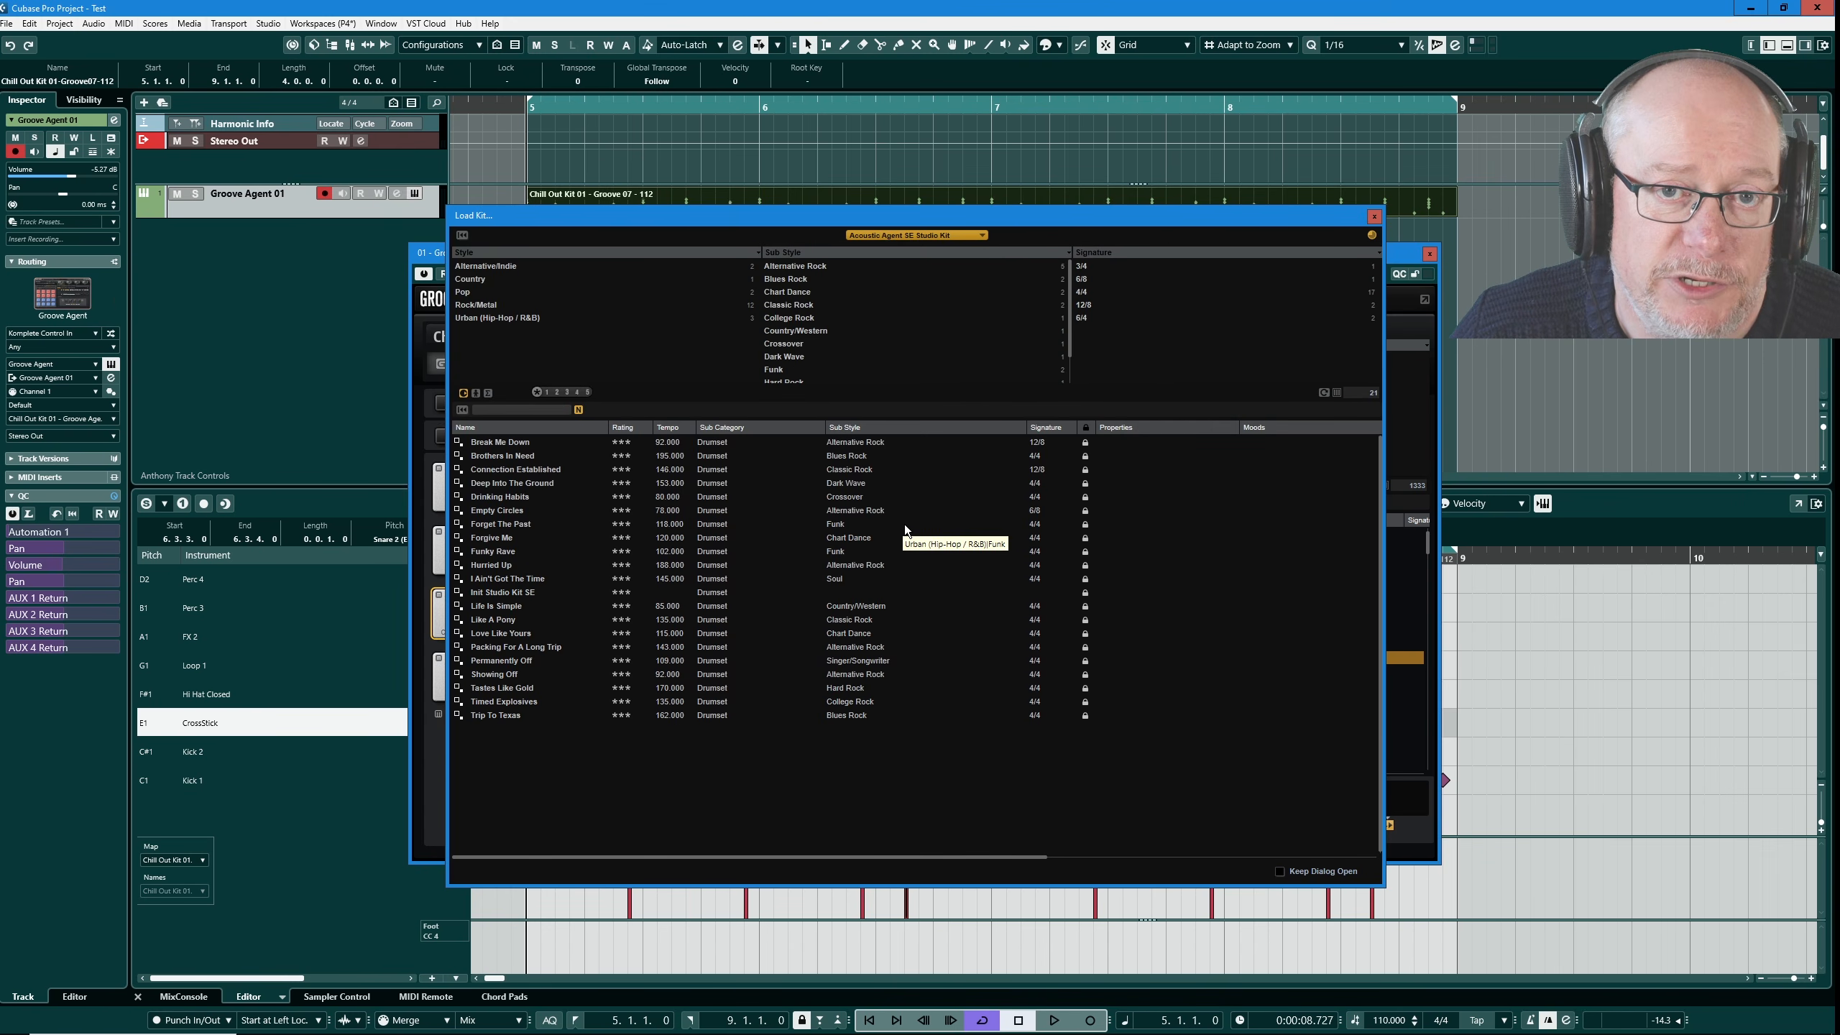
{"action": "double_click", "coordinate": [500, 523]}
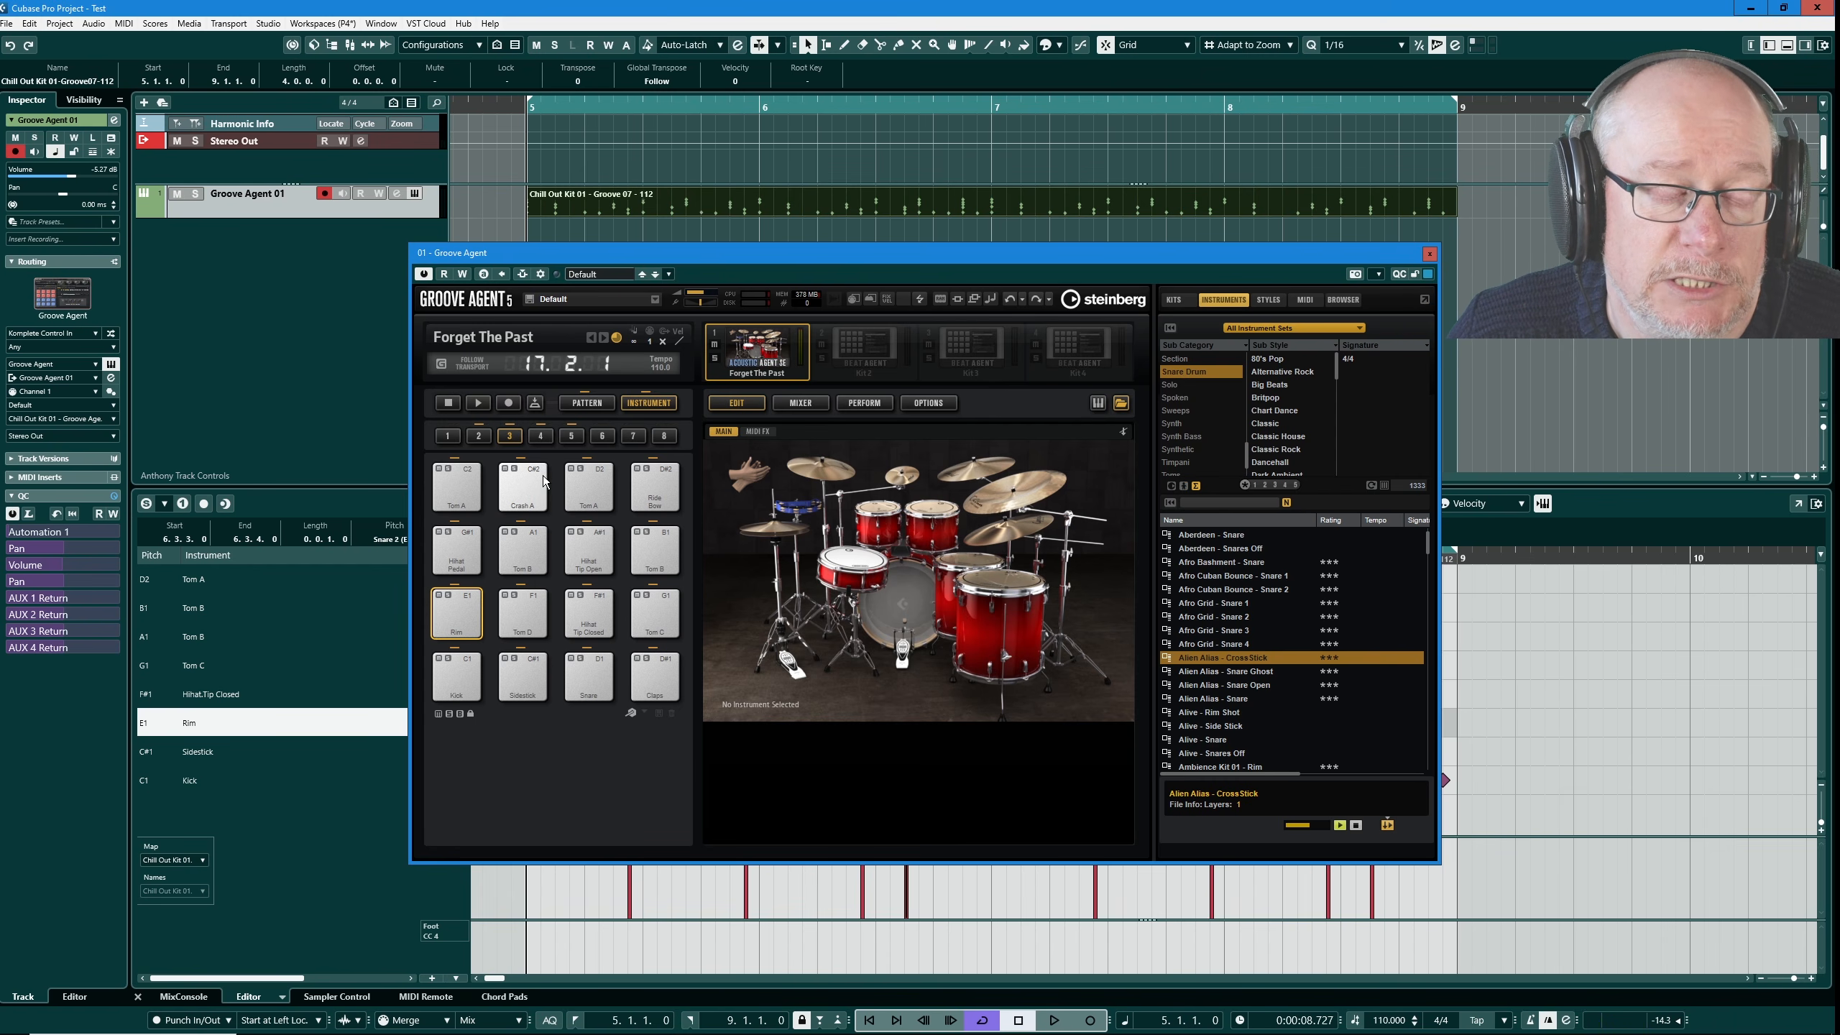
- Audition a Main pattern of the Forget The Past kit, plus individual instrument pads such as Kick and Snare
{"action": "left_click", "coordinate": [589, 404]}
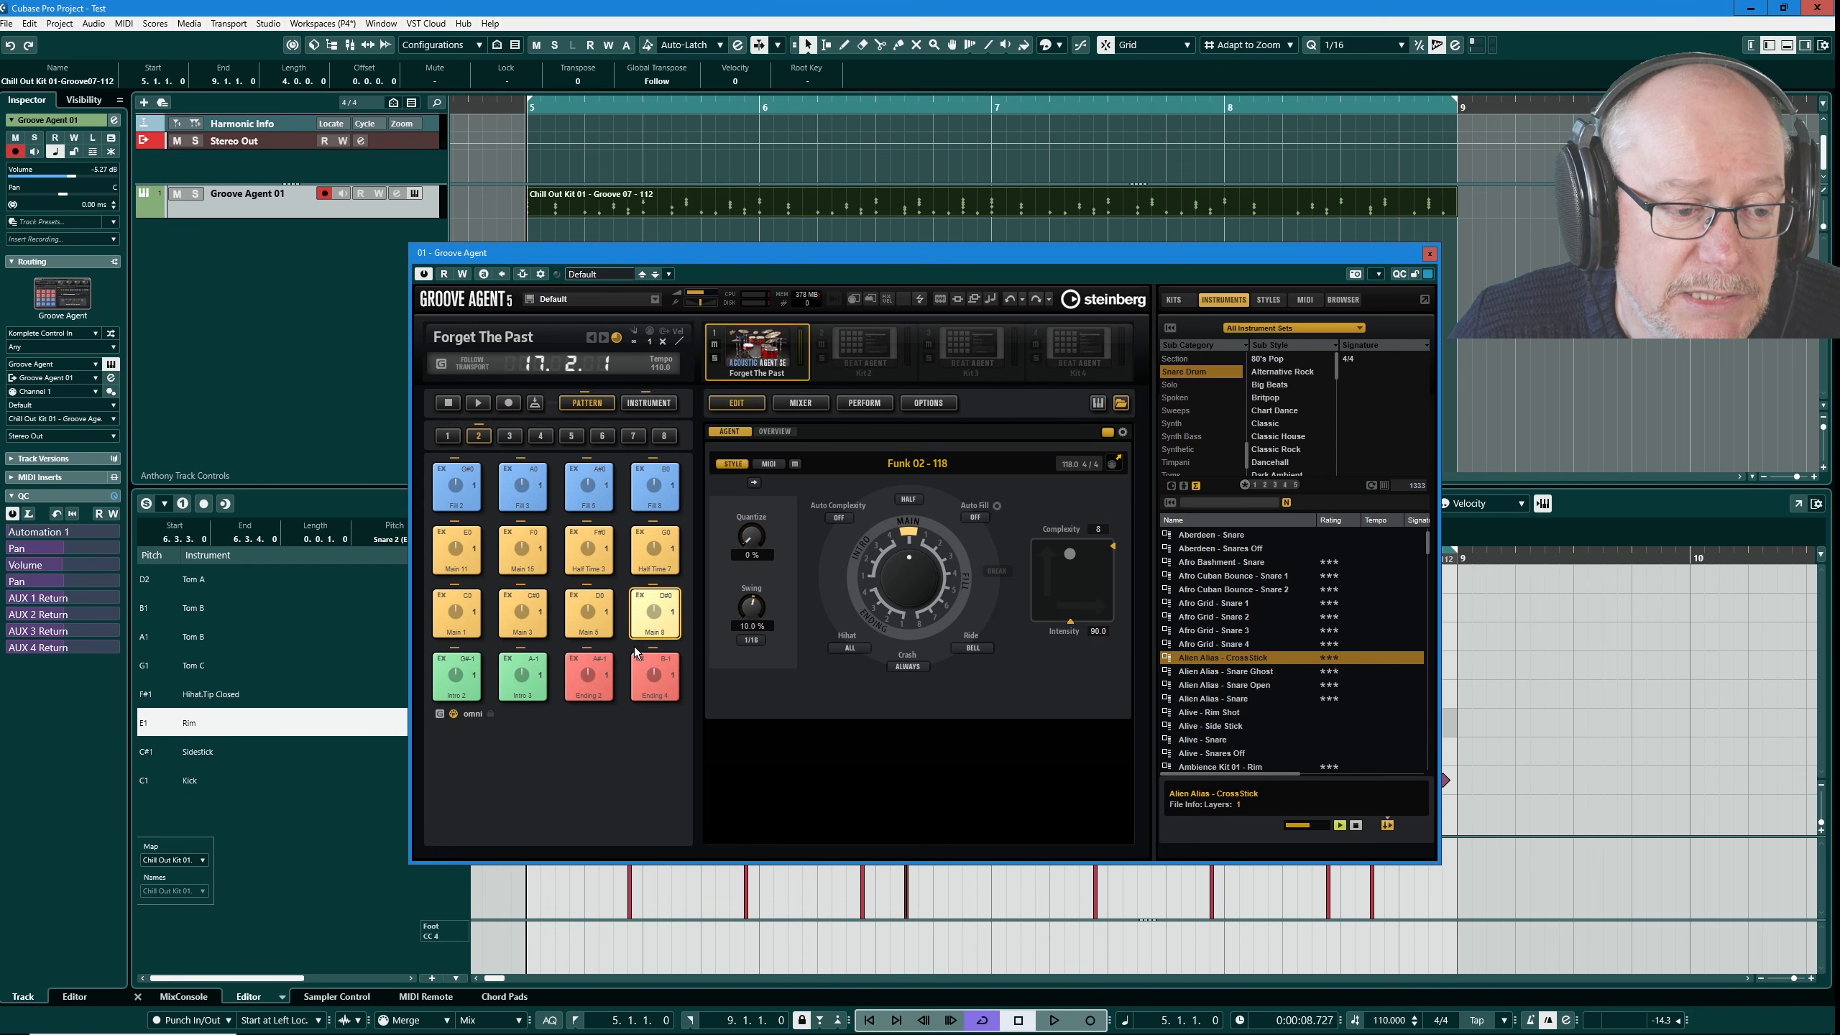
{"action": "left_click", "coordinate": [585, 602]}
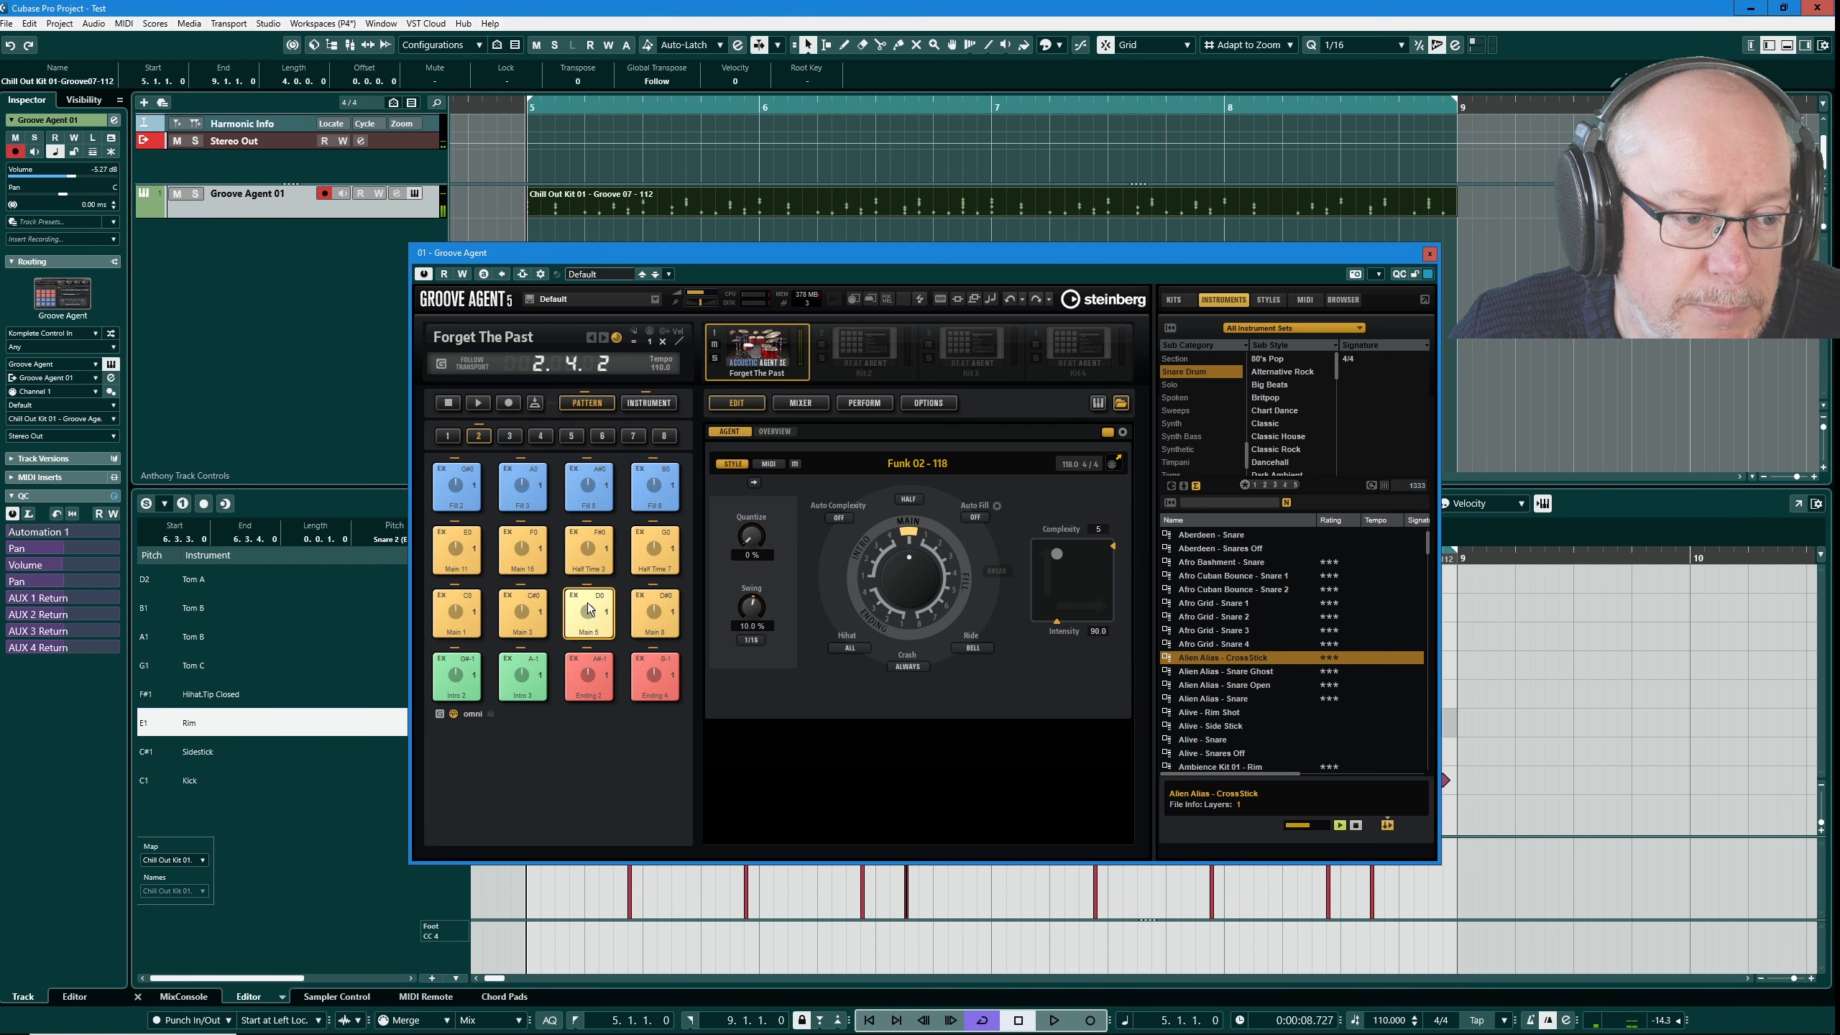
{"action": "left_click", "coordinate": [641, 403]}
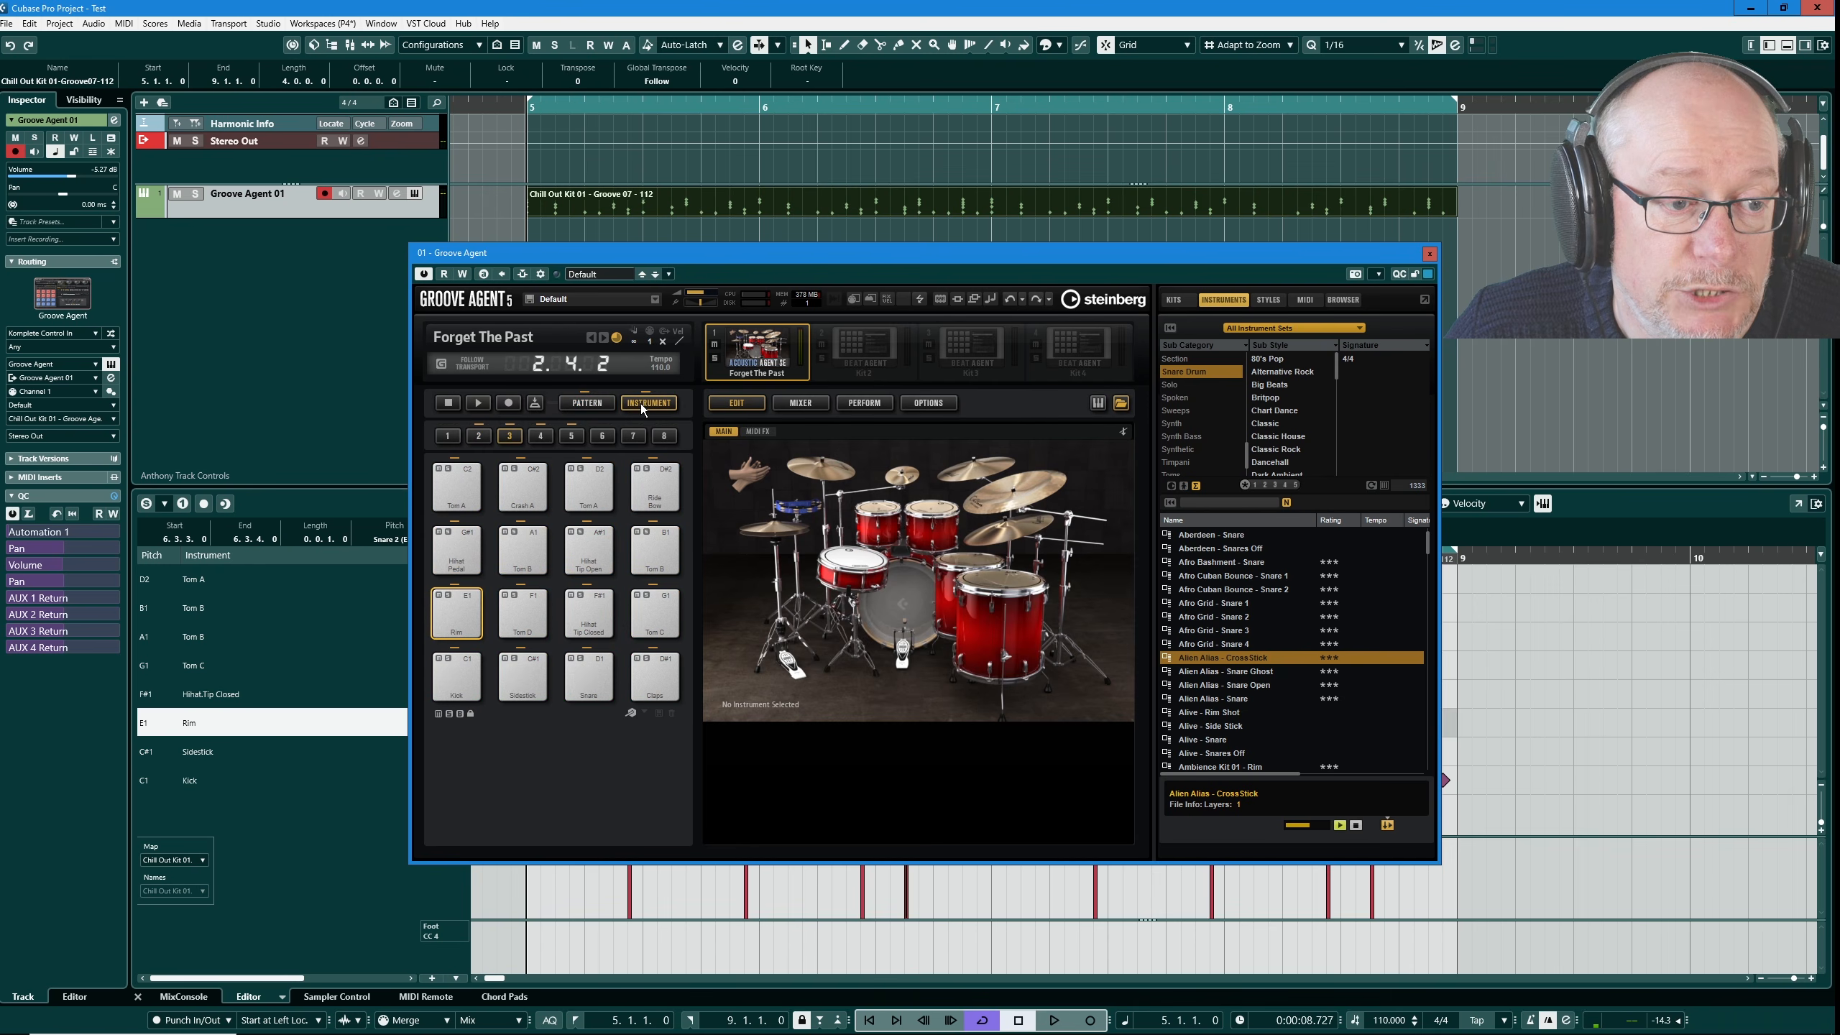
{"action": "left_click", "coordinate": [437, 617]}
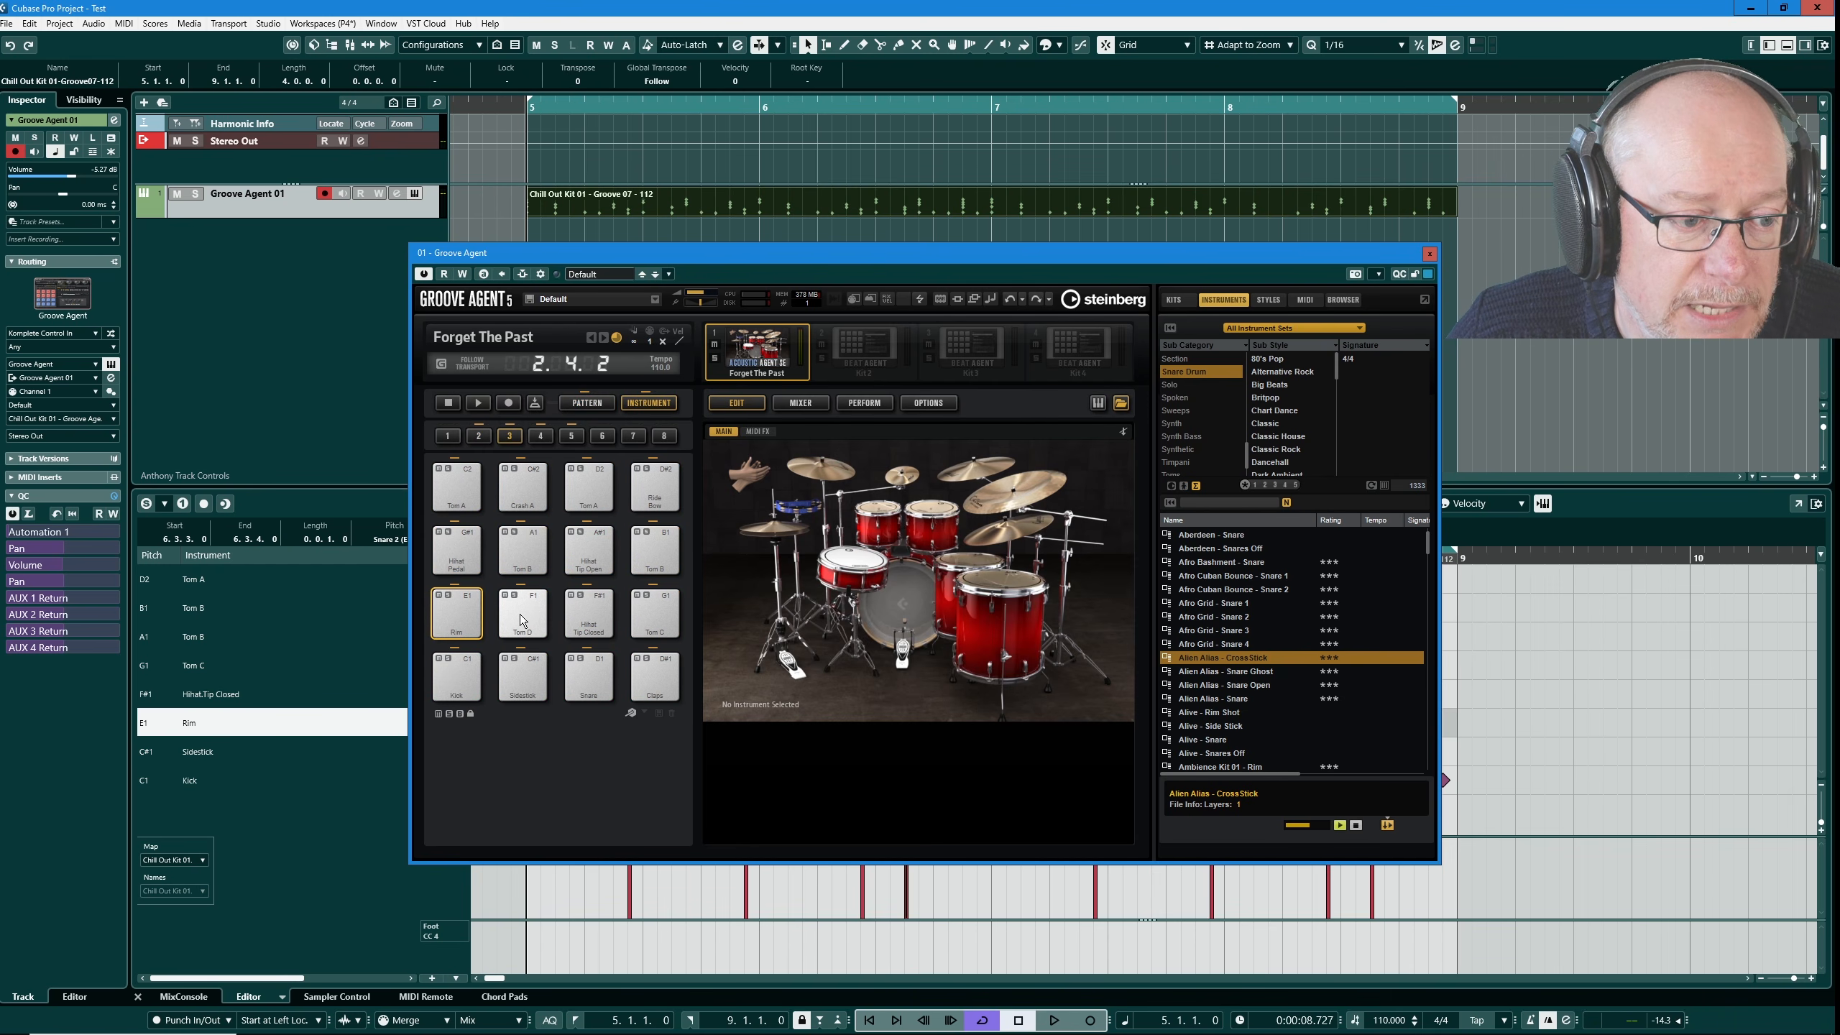
{"action": "left_click", "coordinate": [607, 615]}
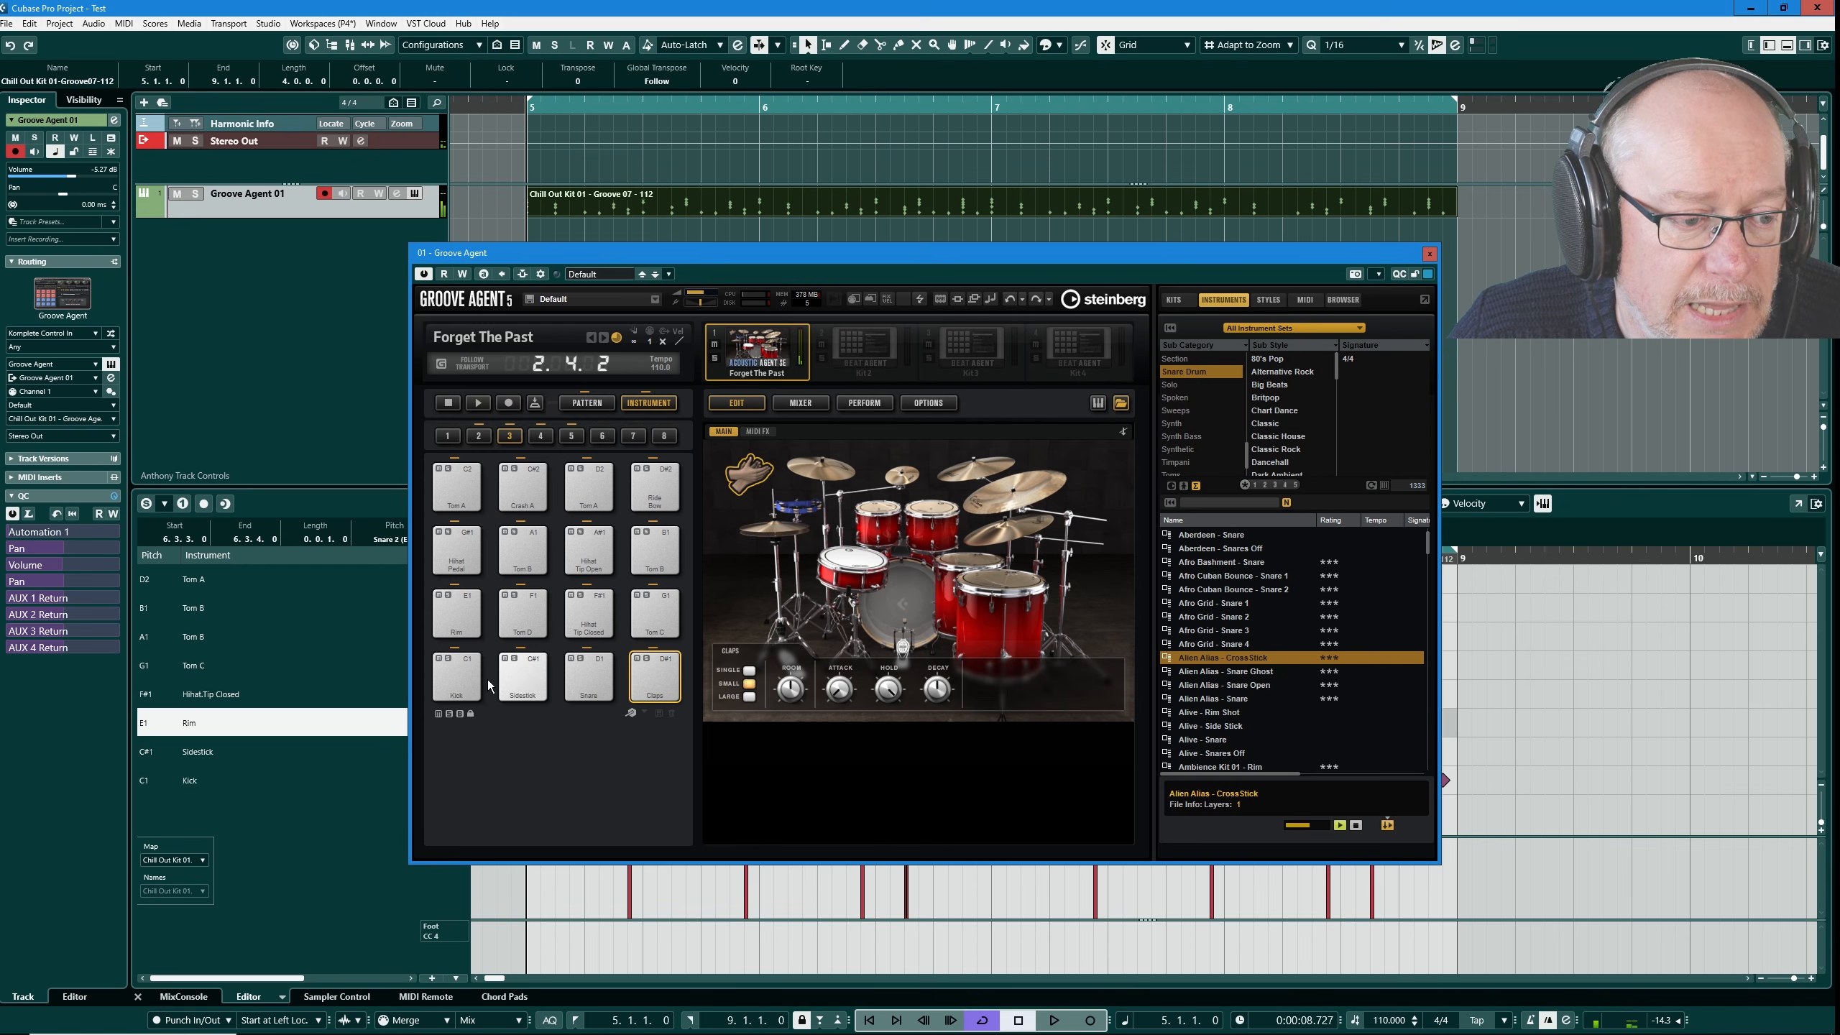
{"action": "left_click", "coordinate": [464, 677]}
{"action": "left_click", "coordinate": [588, 675]}
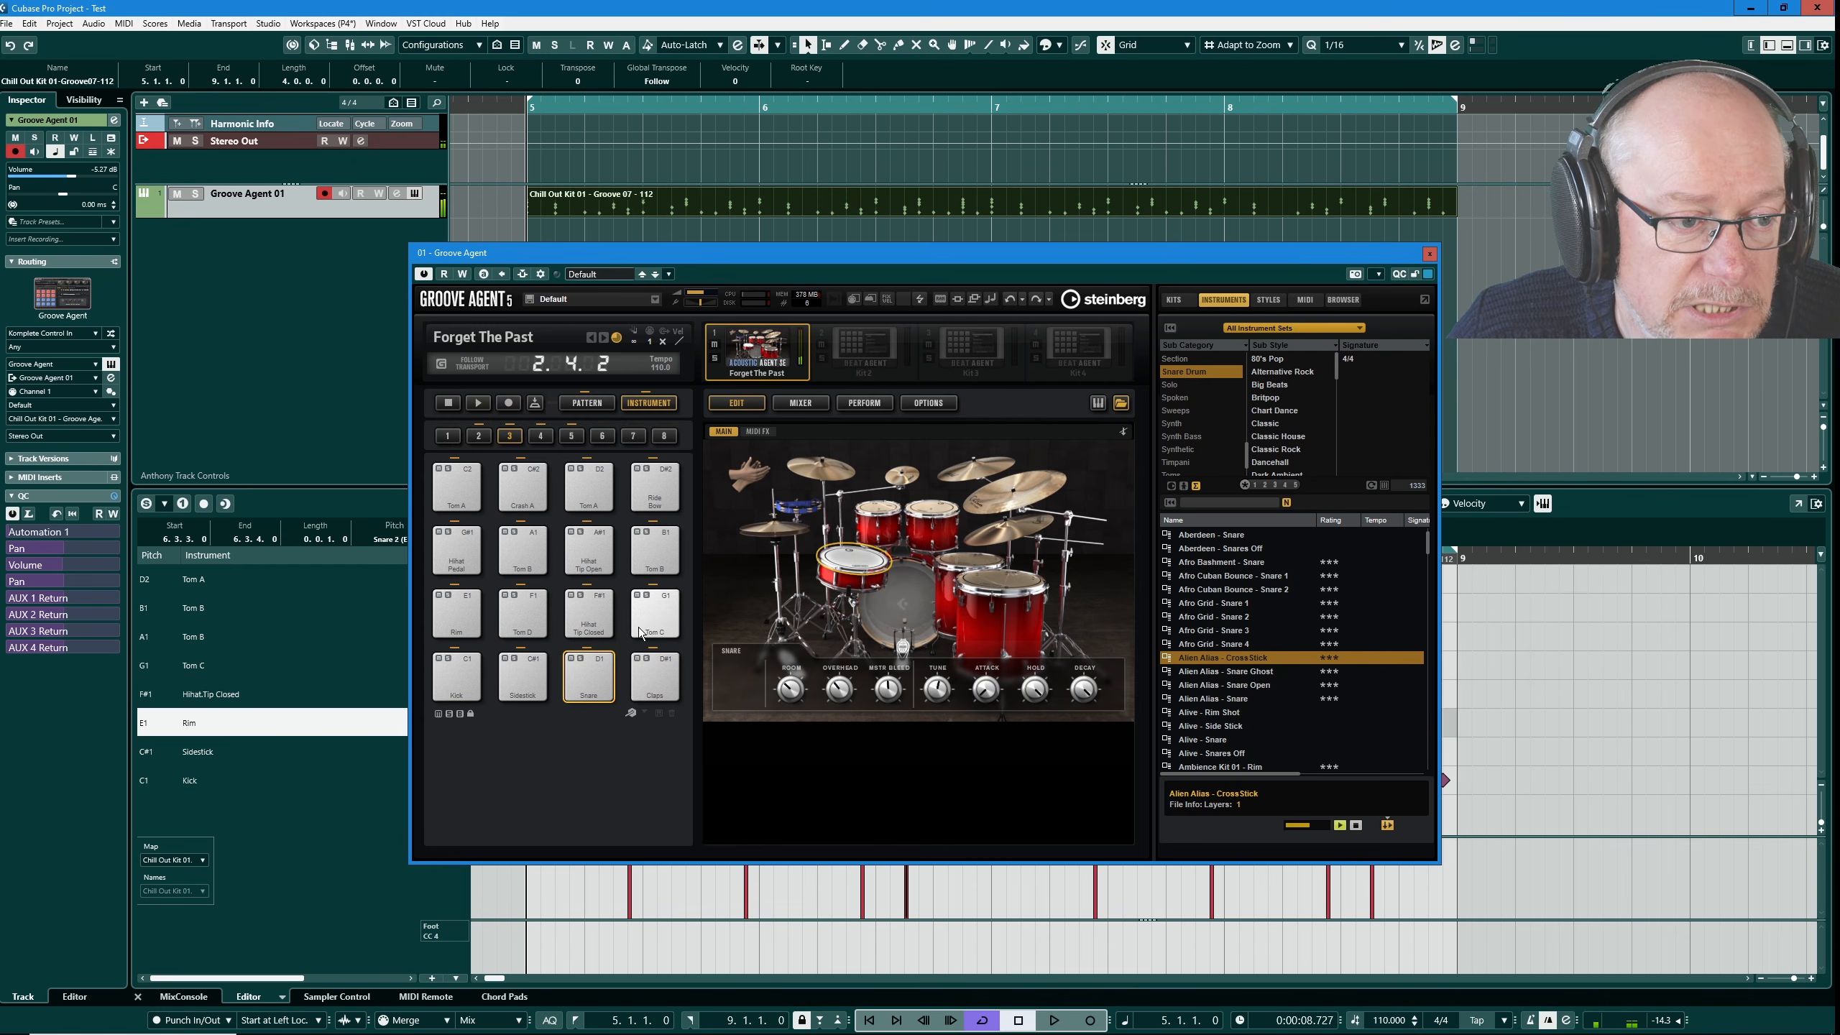
- Set Auto Fill to 2 for the selected Funk 02 - 118 pattern pad, and play the pattern to hear the fills
{"action": "left_click", "coordinate": [585, 405]}
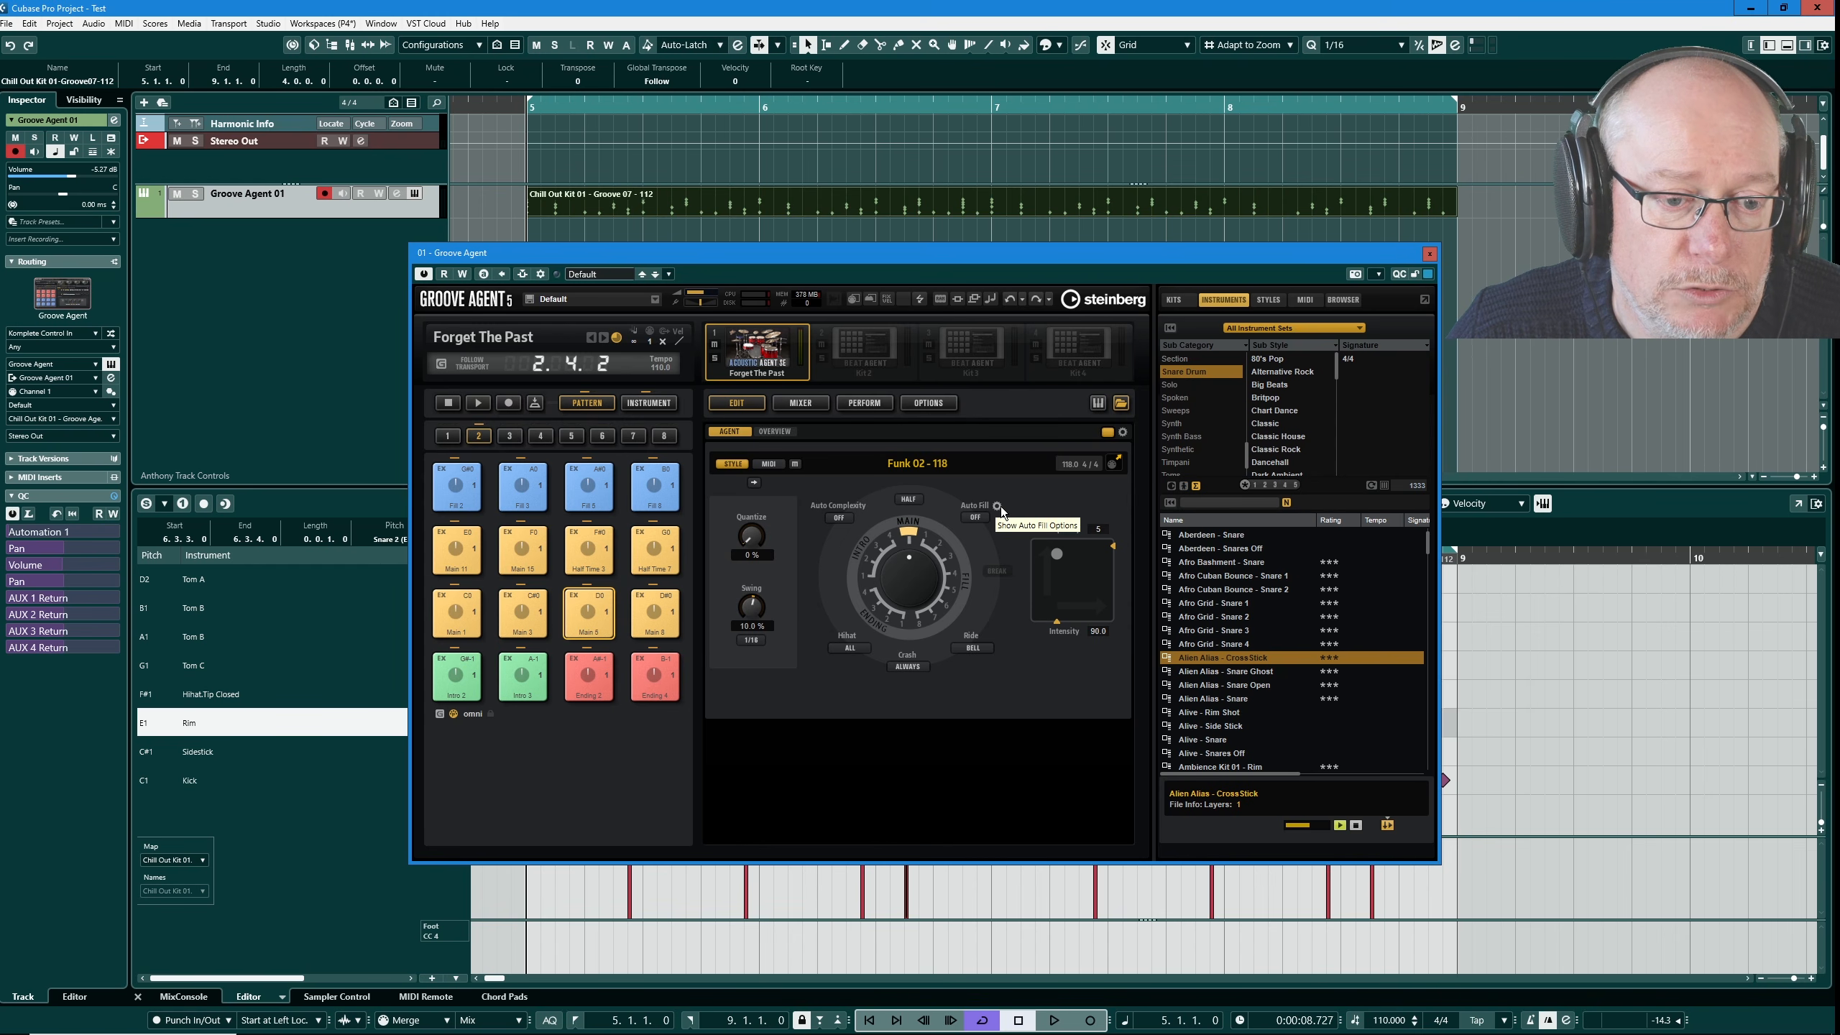
{"action": "left_click", "coordinate": [976, 516]}
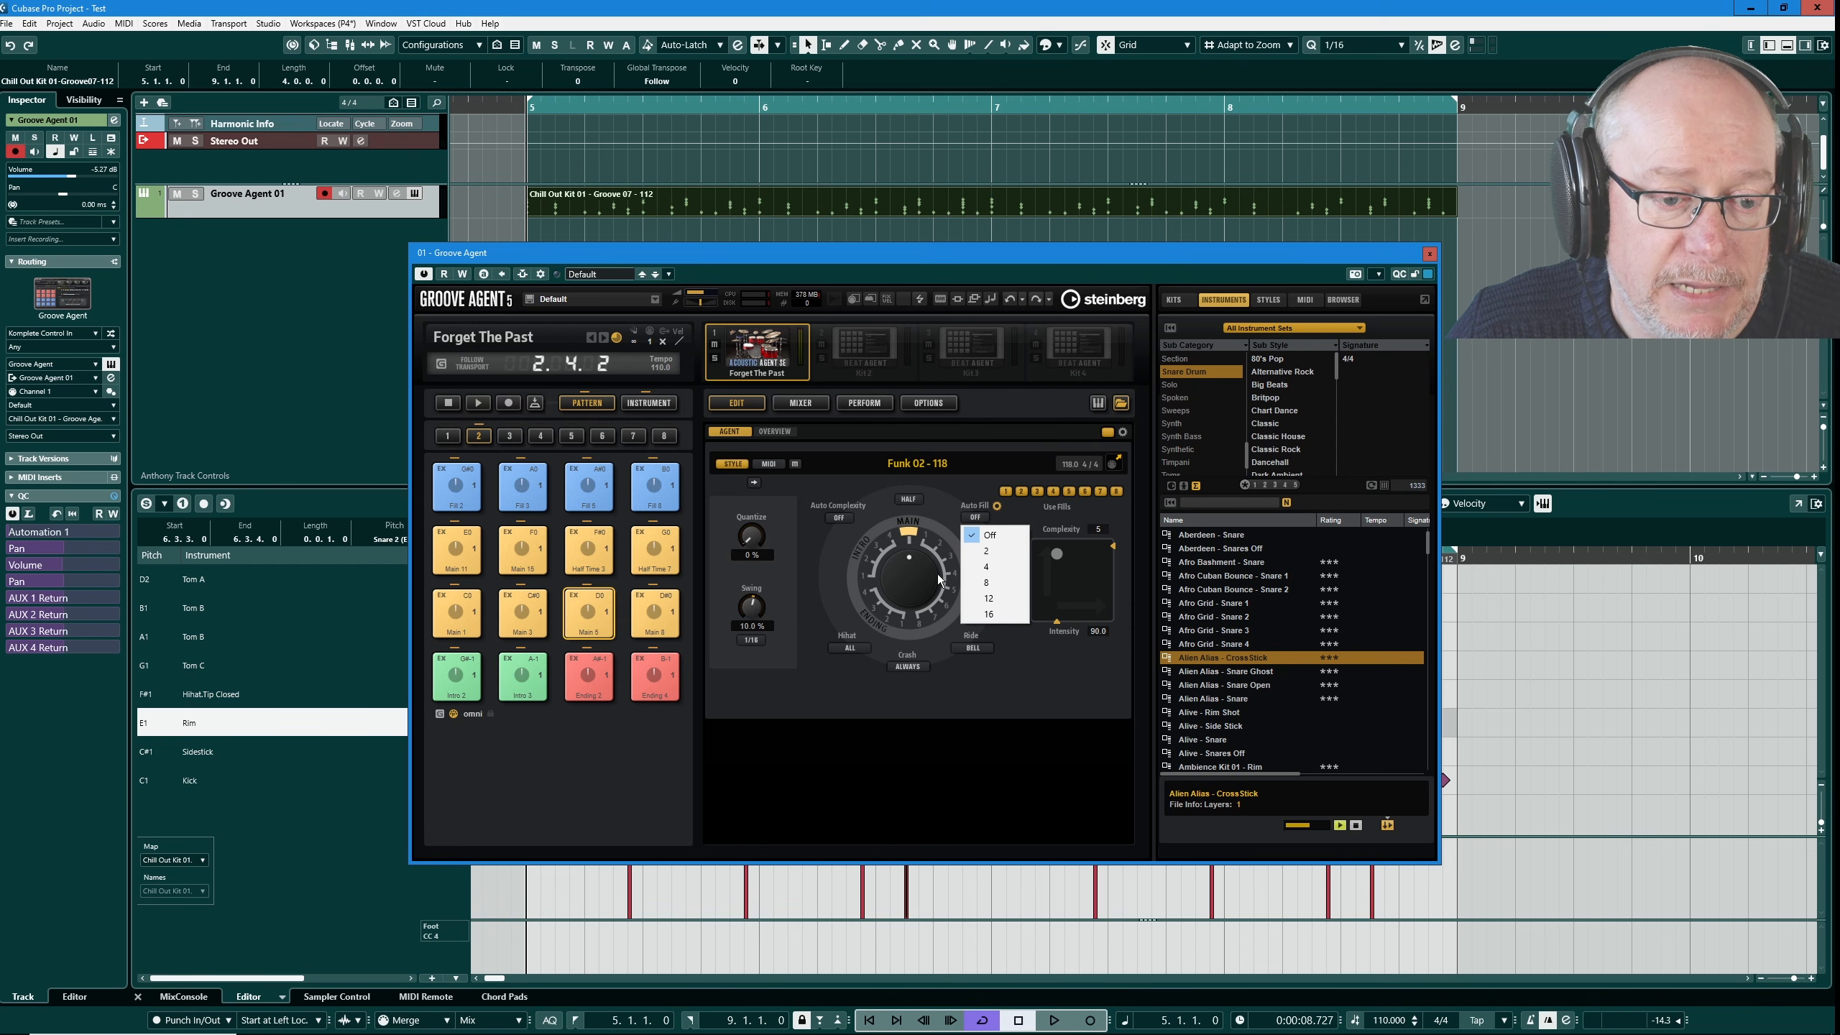
{"action": "left_click", "coordinate": [986, 550]}
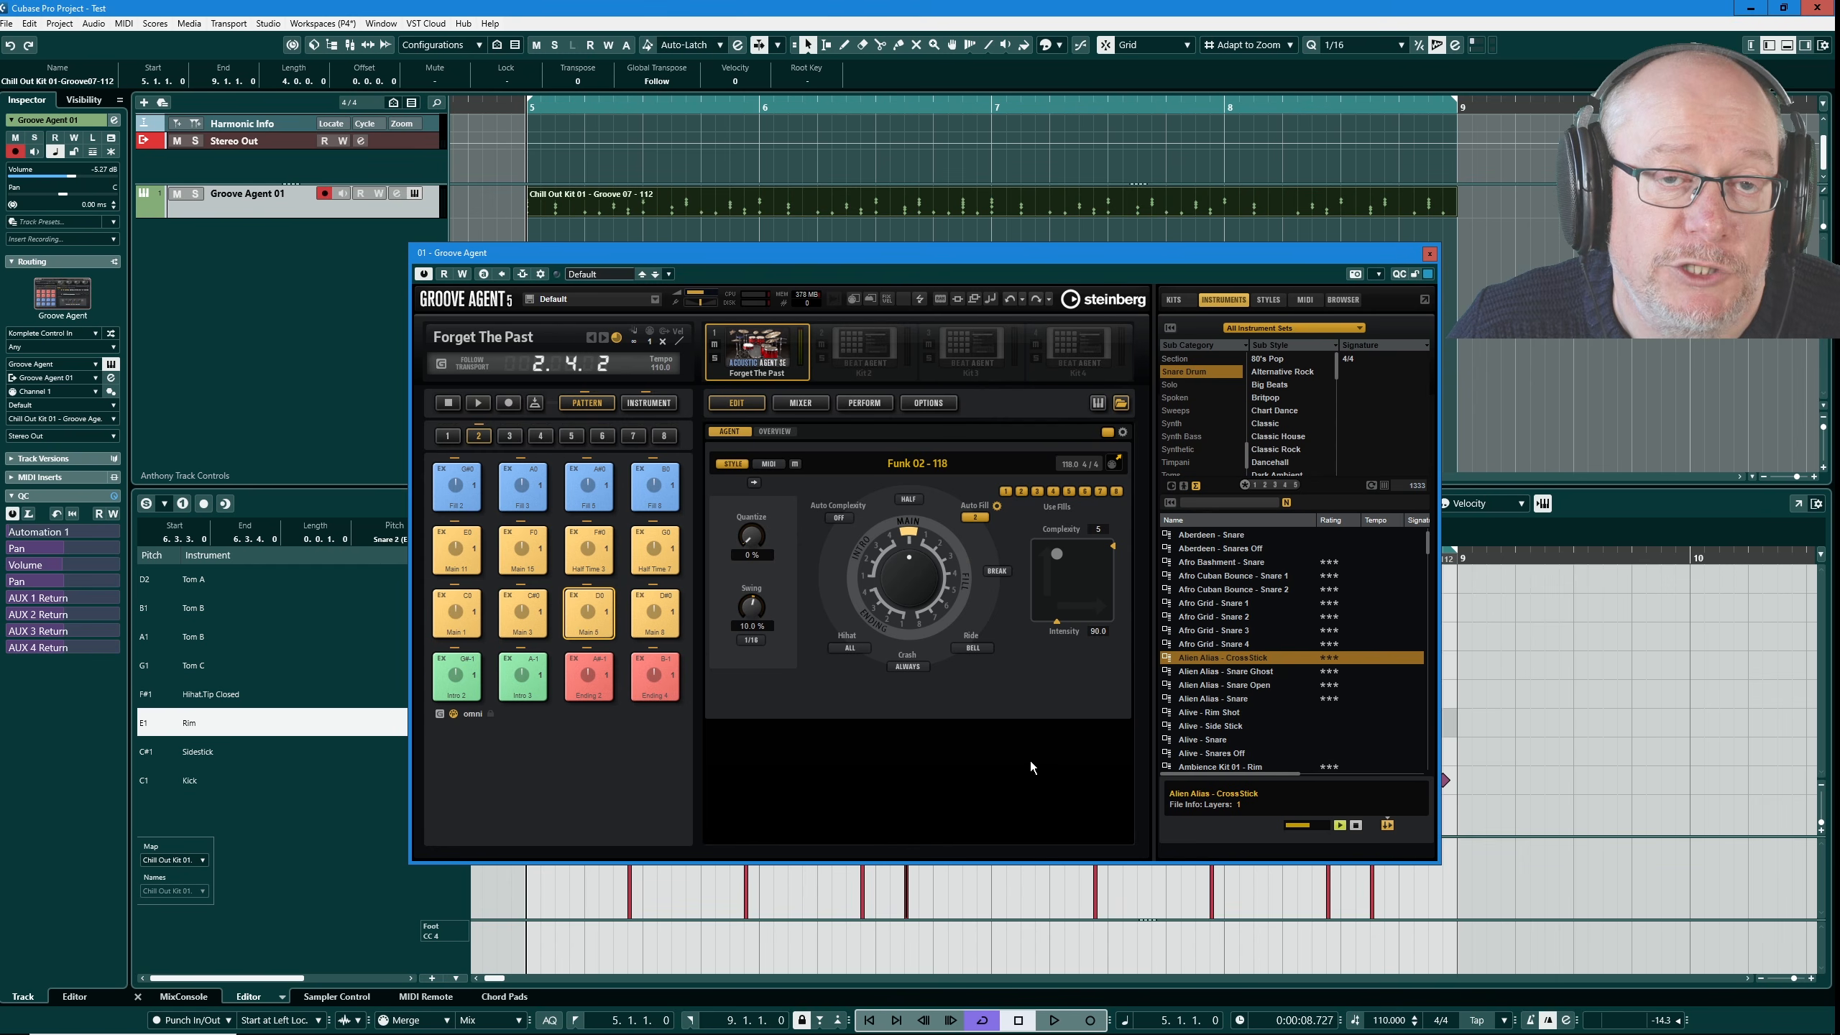
{"action": "left_click", "coordinate": [477, 403]}
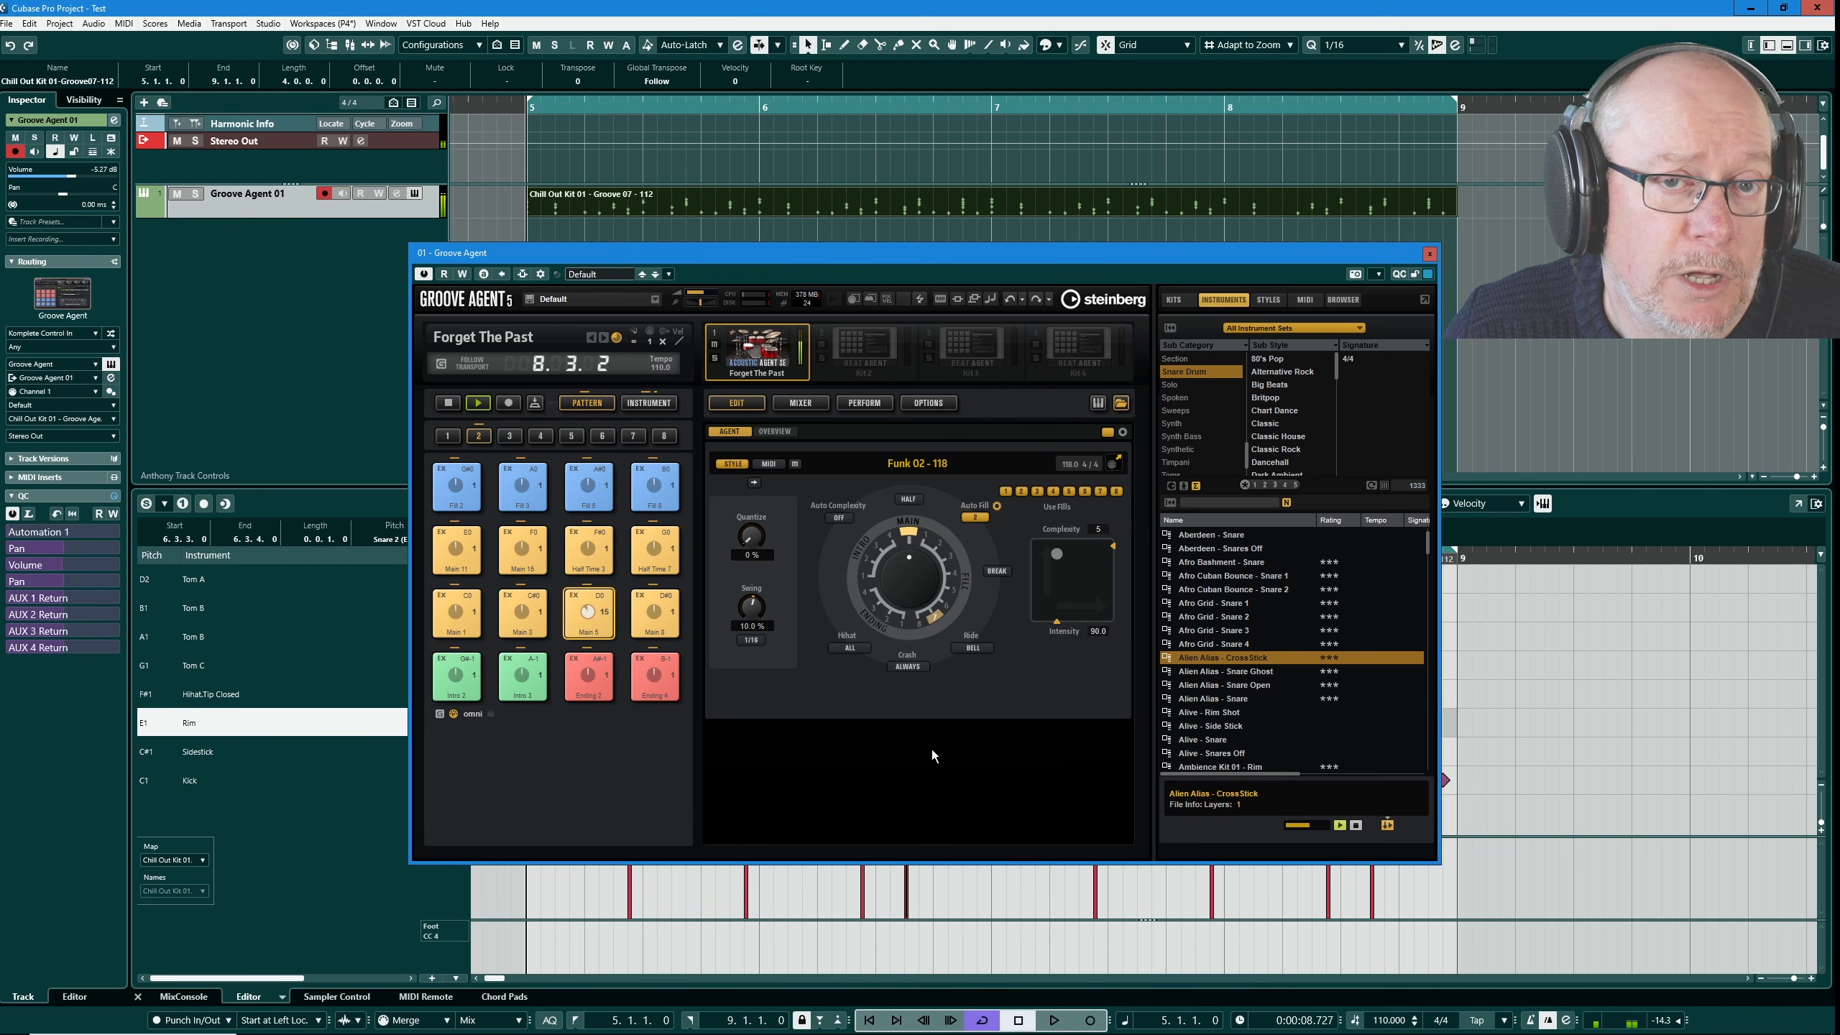
{"action": "left_click", "coordinate": [448, 403]}
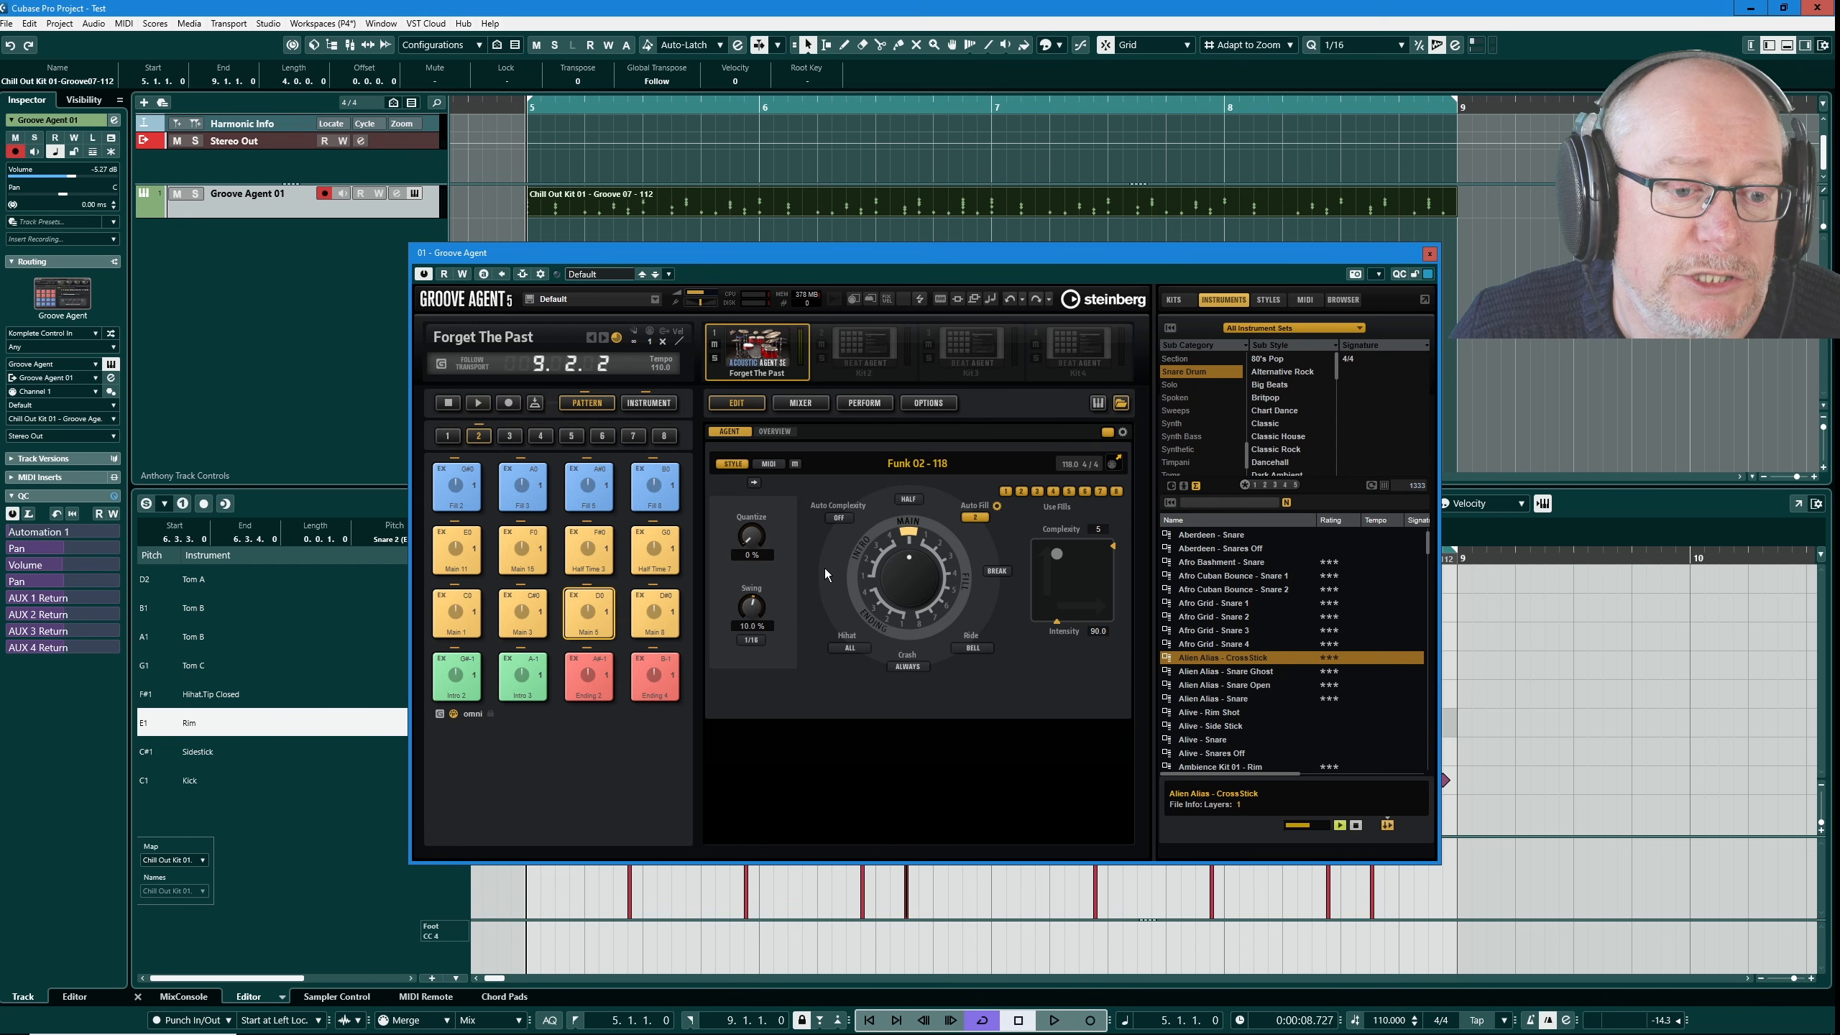
- Vary the pattern's complexity and intensity, leaving them at 5 and 94.3, and compare other Main pads before reselecting this one
{"action": "left_click_drag", "start_coordinate": [1057, 557], "coordinate": [1132, 549]}
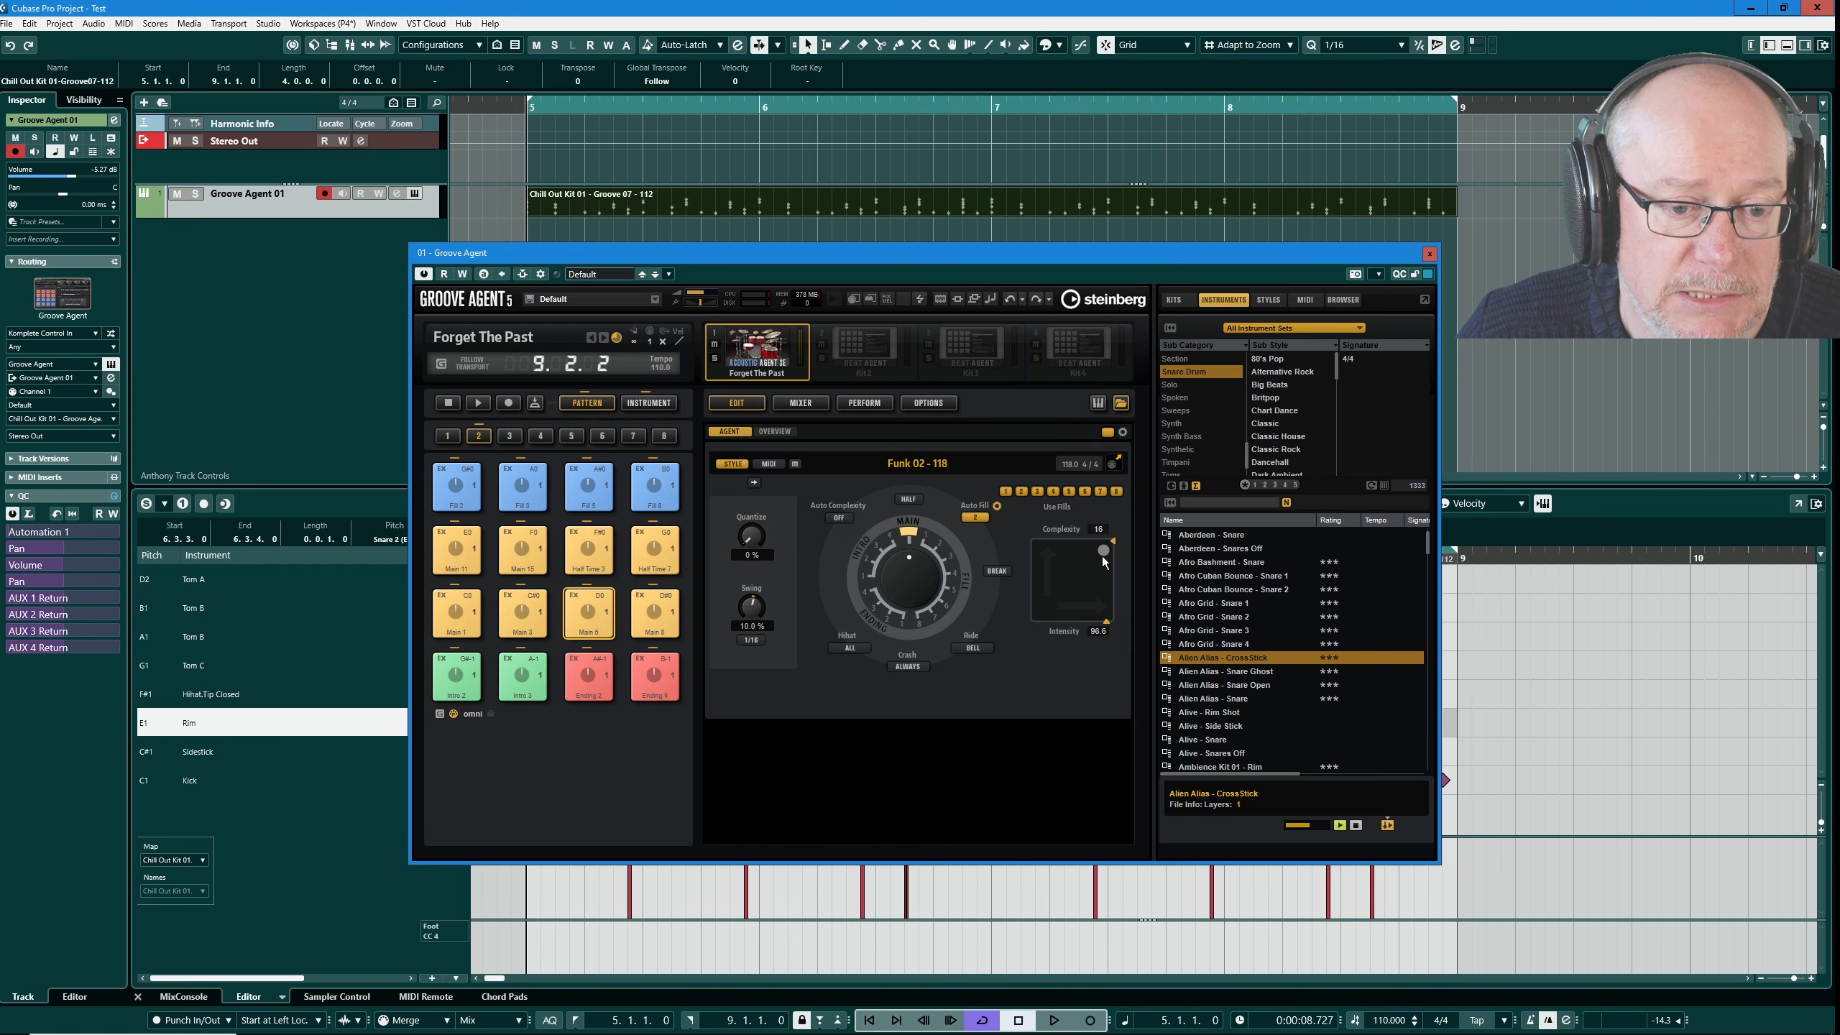
{"action": "left_click_drag", "start_coordinate": [1103, 549], "coordinate": [819, 576]}
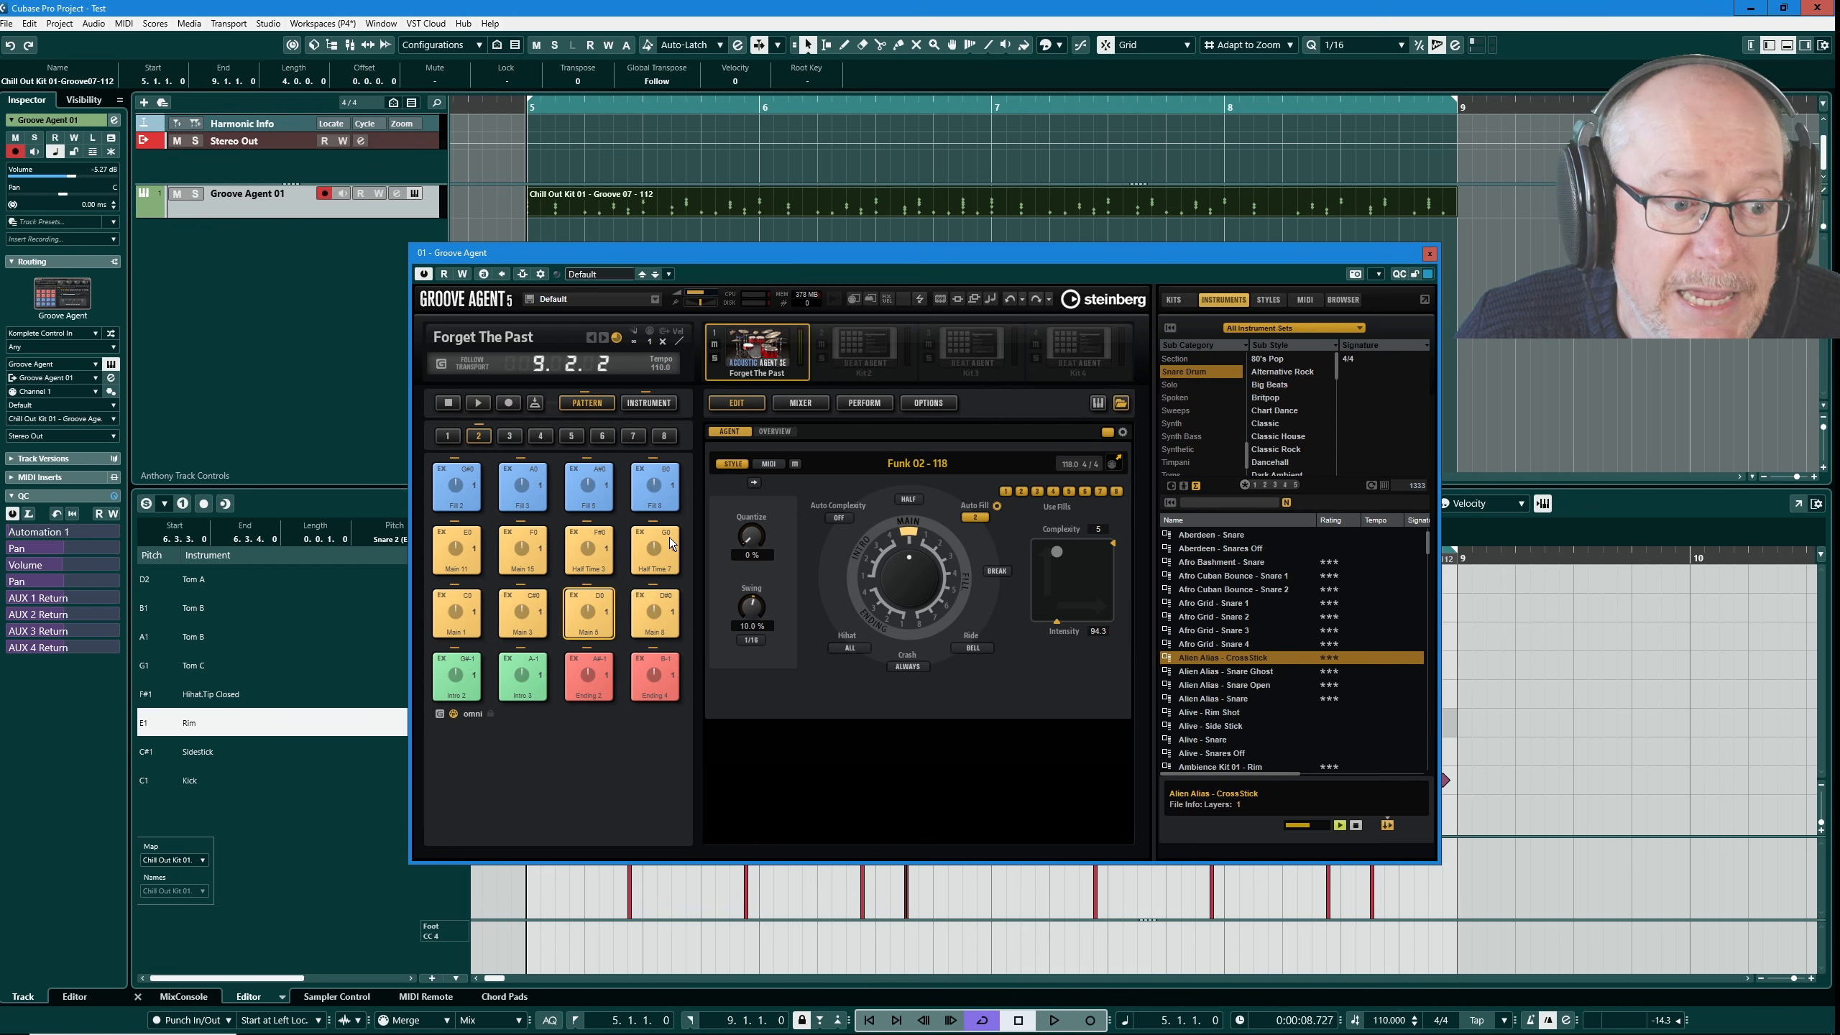
{"action": "left_click", "coordinate": [653, 613]}
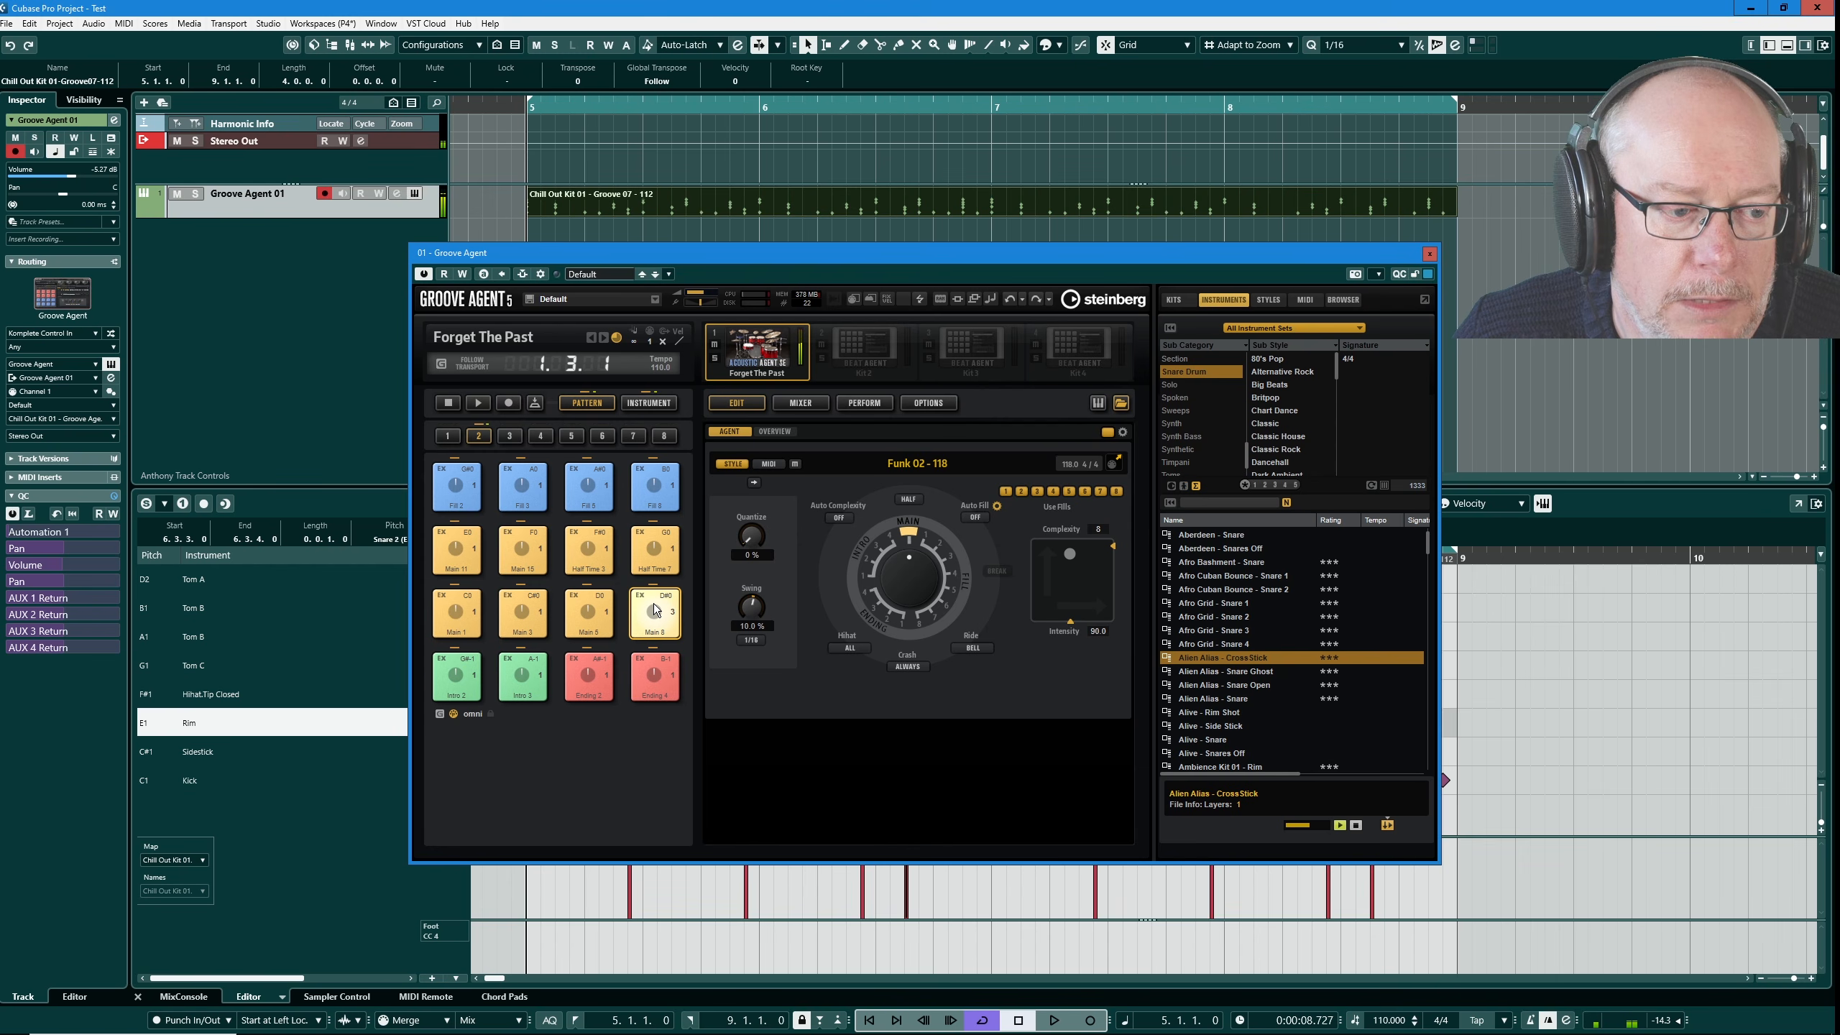
{"action": "left_click", "coordinate": [456, 548]}
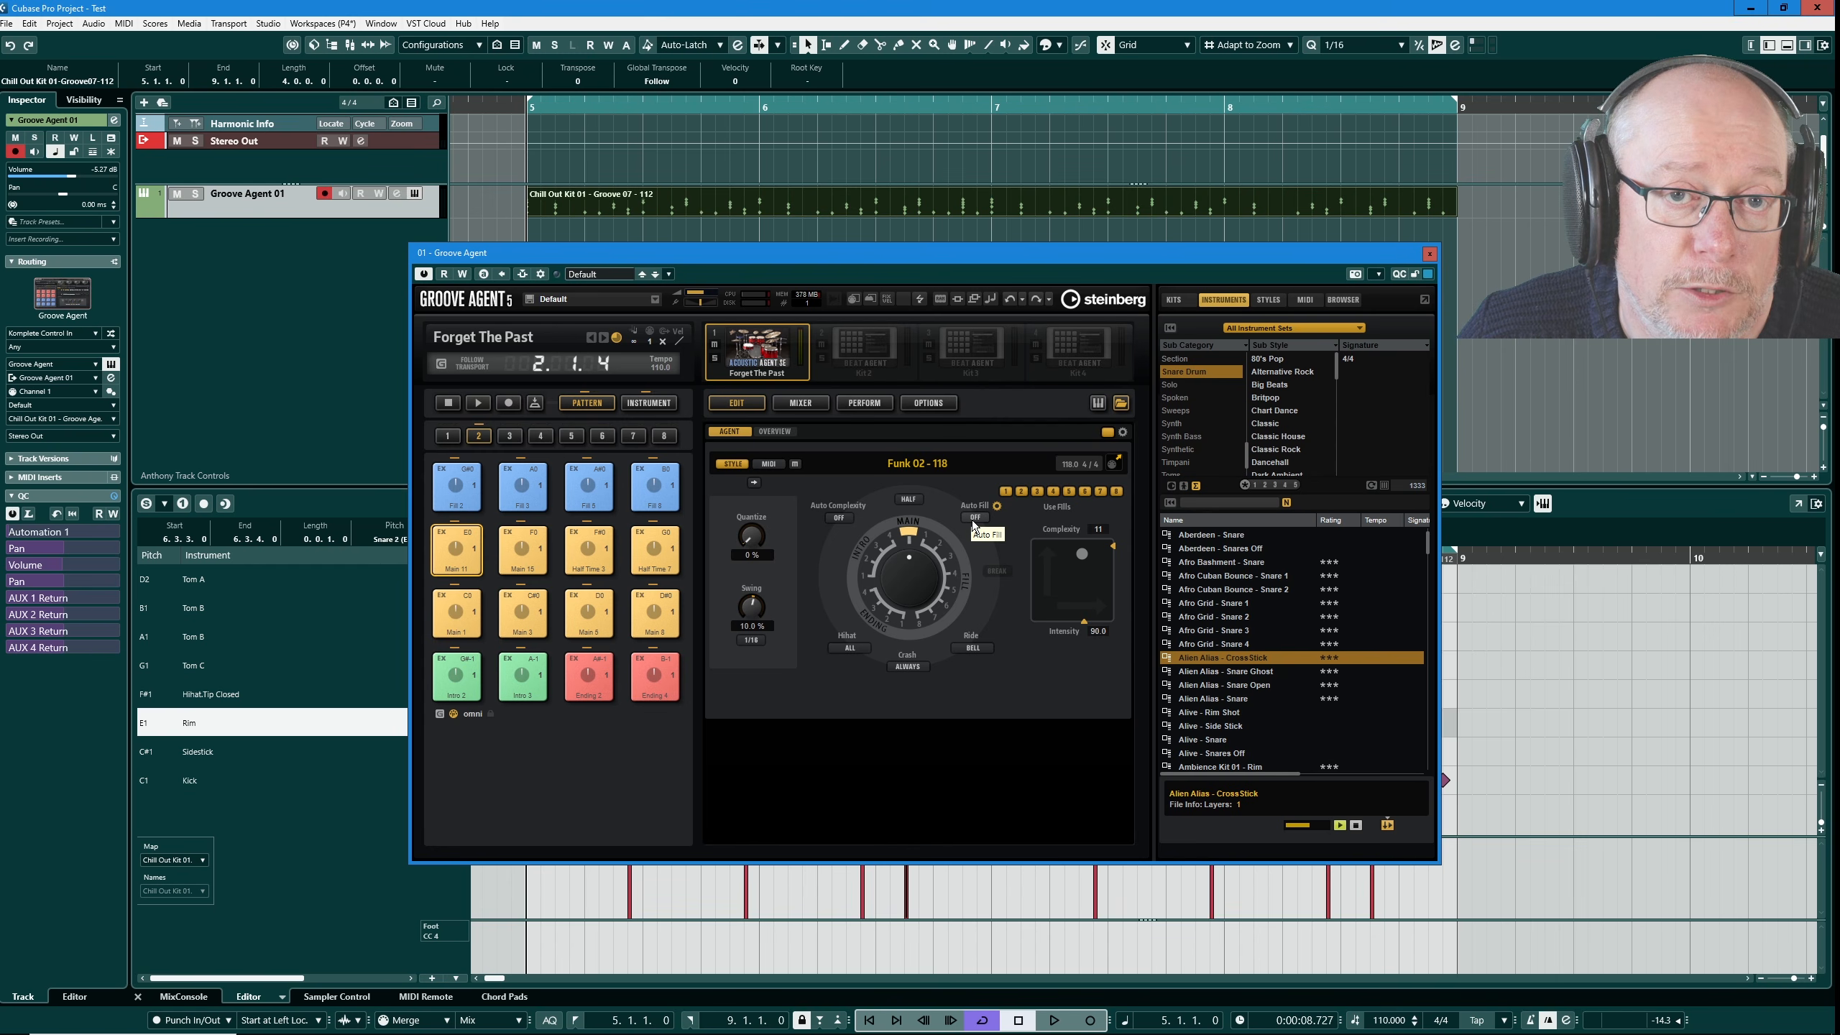
{"action": "left_click", "coordinate": [659, 607]}
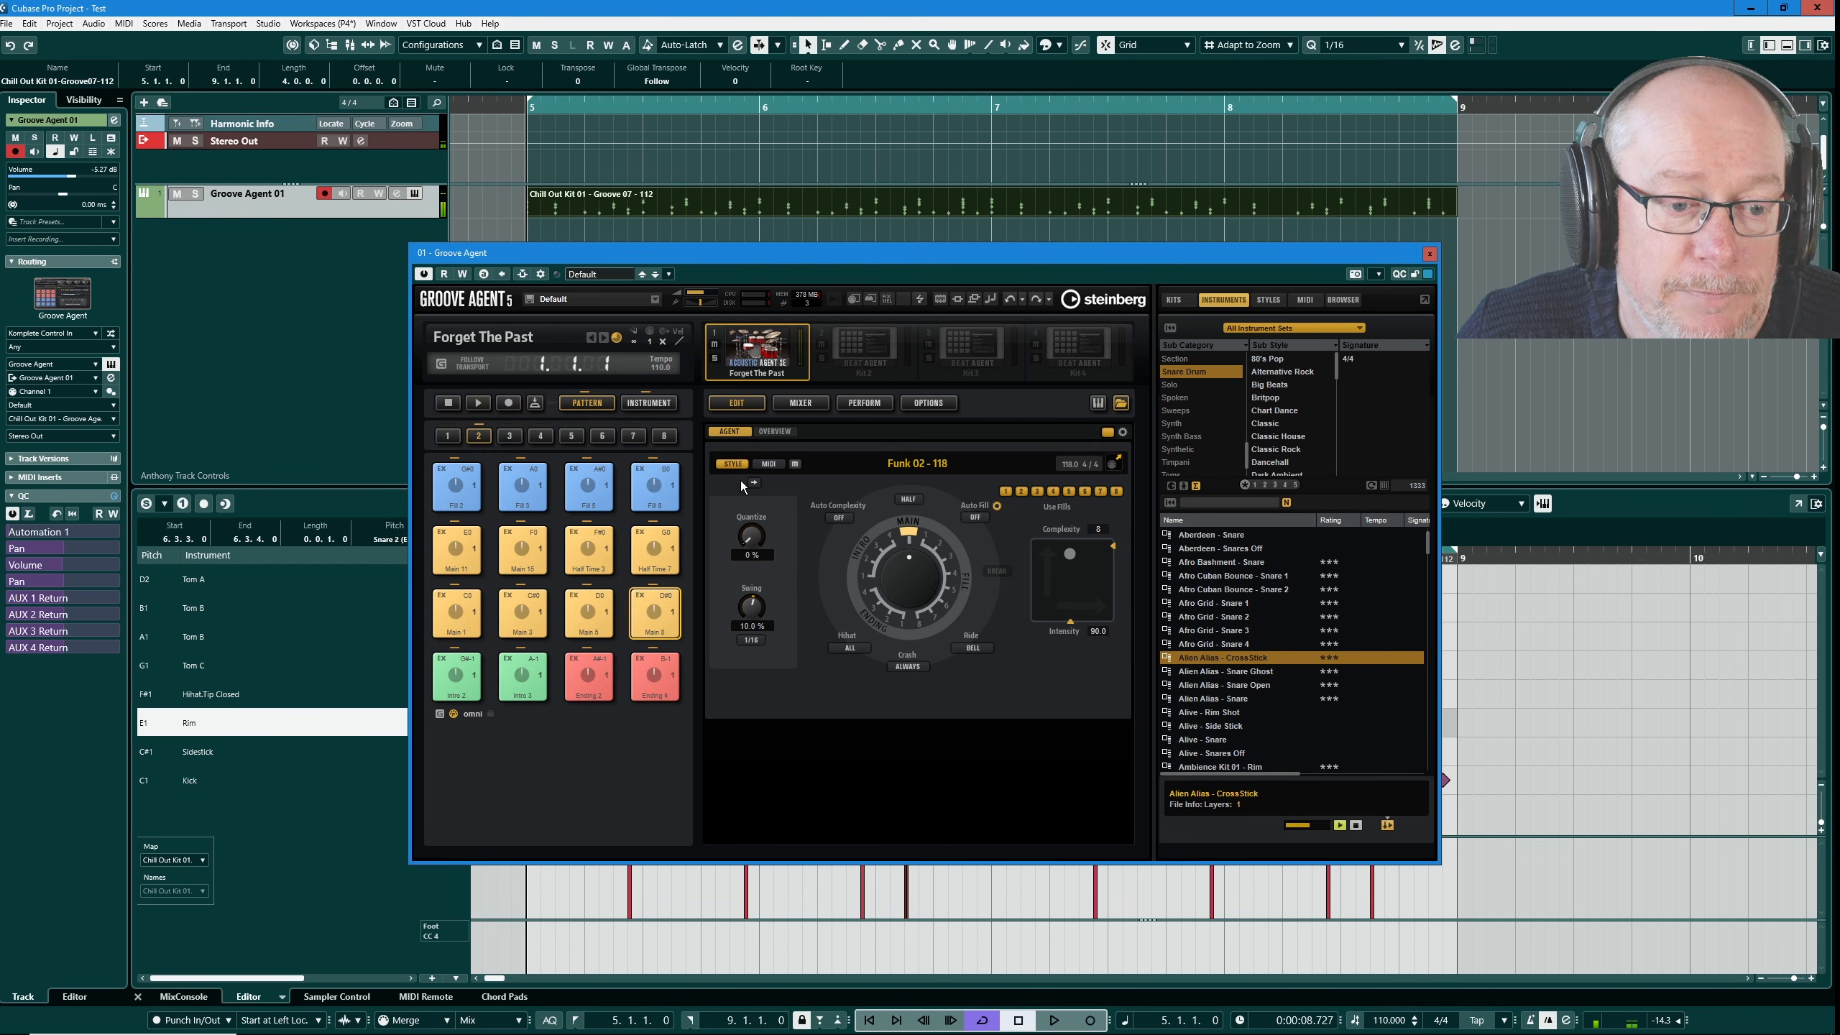
{"action": "left_click", "coordinate": [588, 608]}
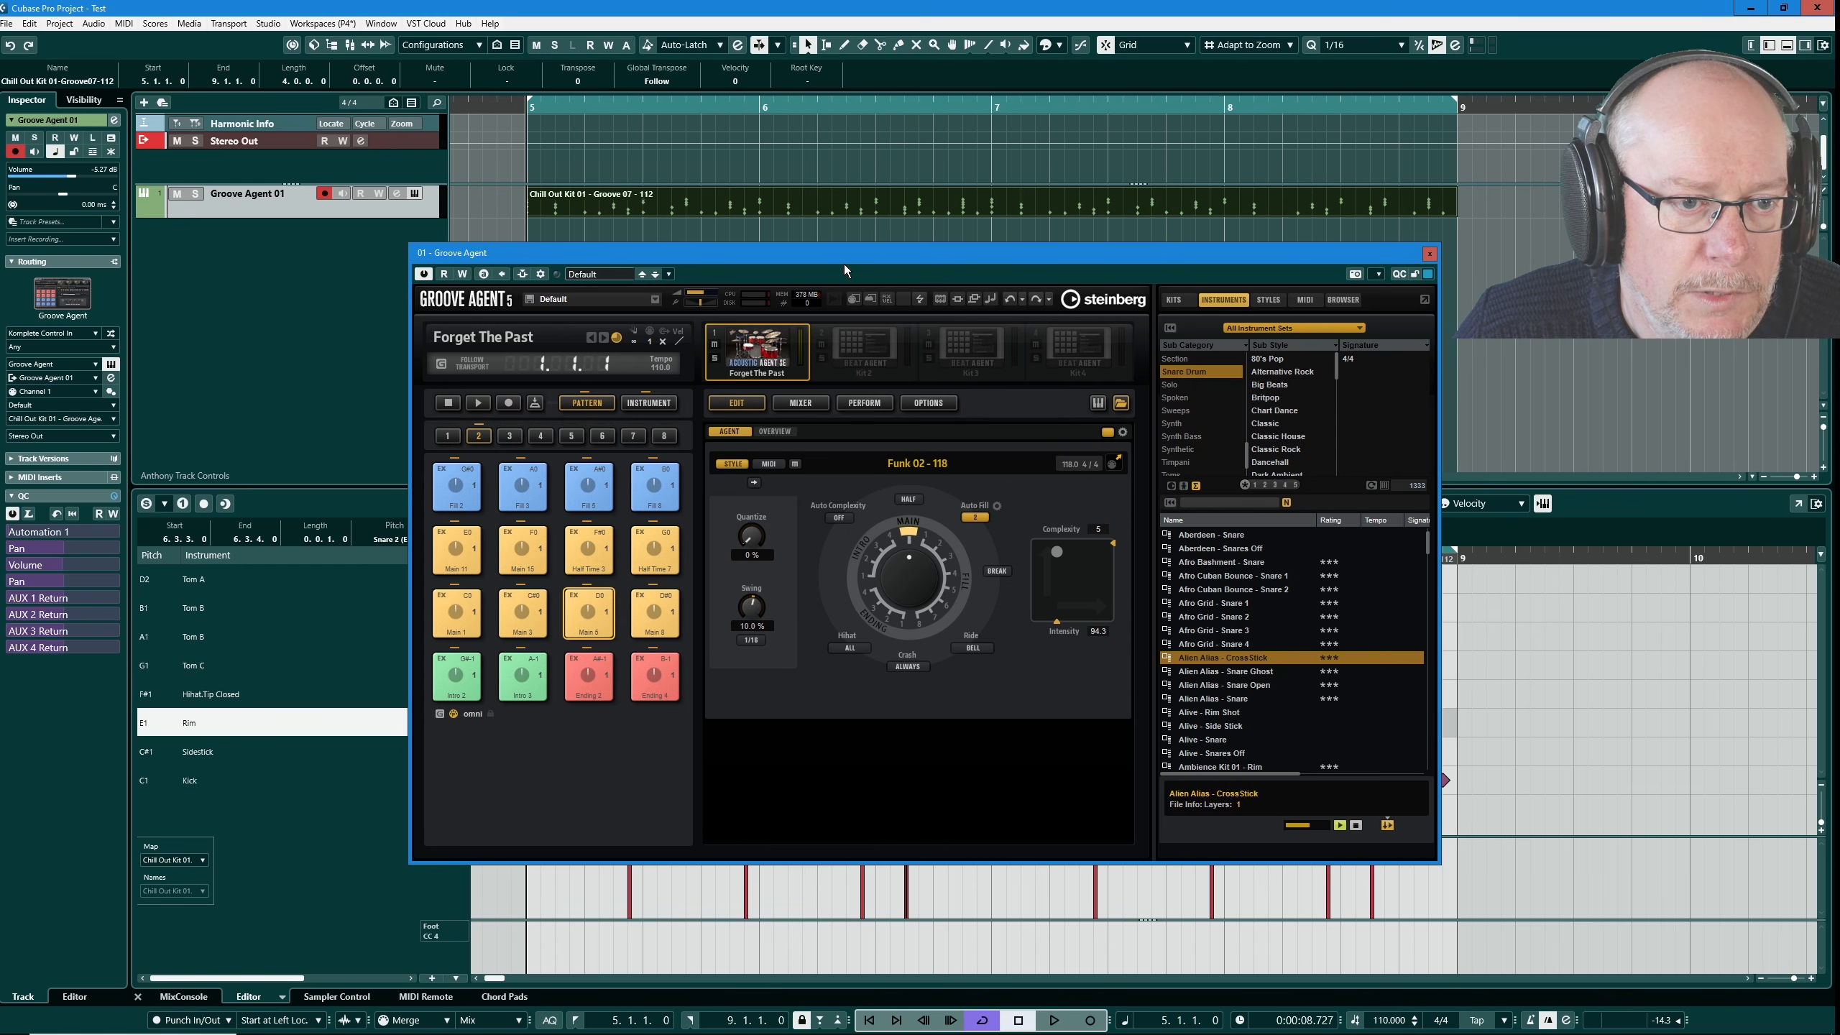
- Erase the Chill Out Kit 01 part and place the Funk 02 - 118 pattern at bar 5 of the Groove Agent 01 track
{"action": "key", "text": "5"}
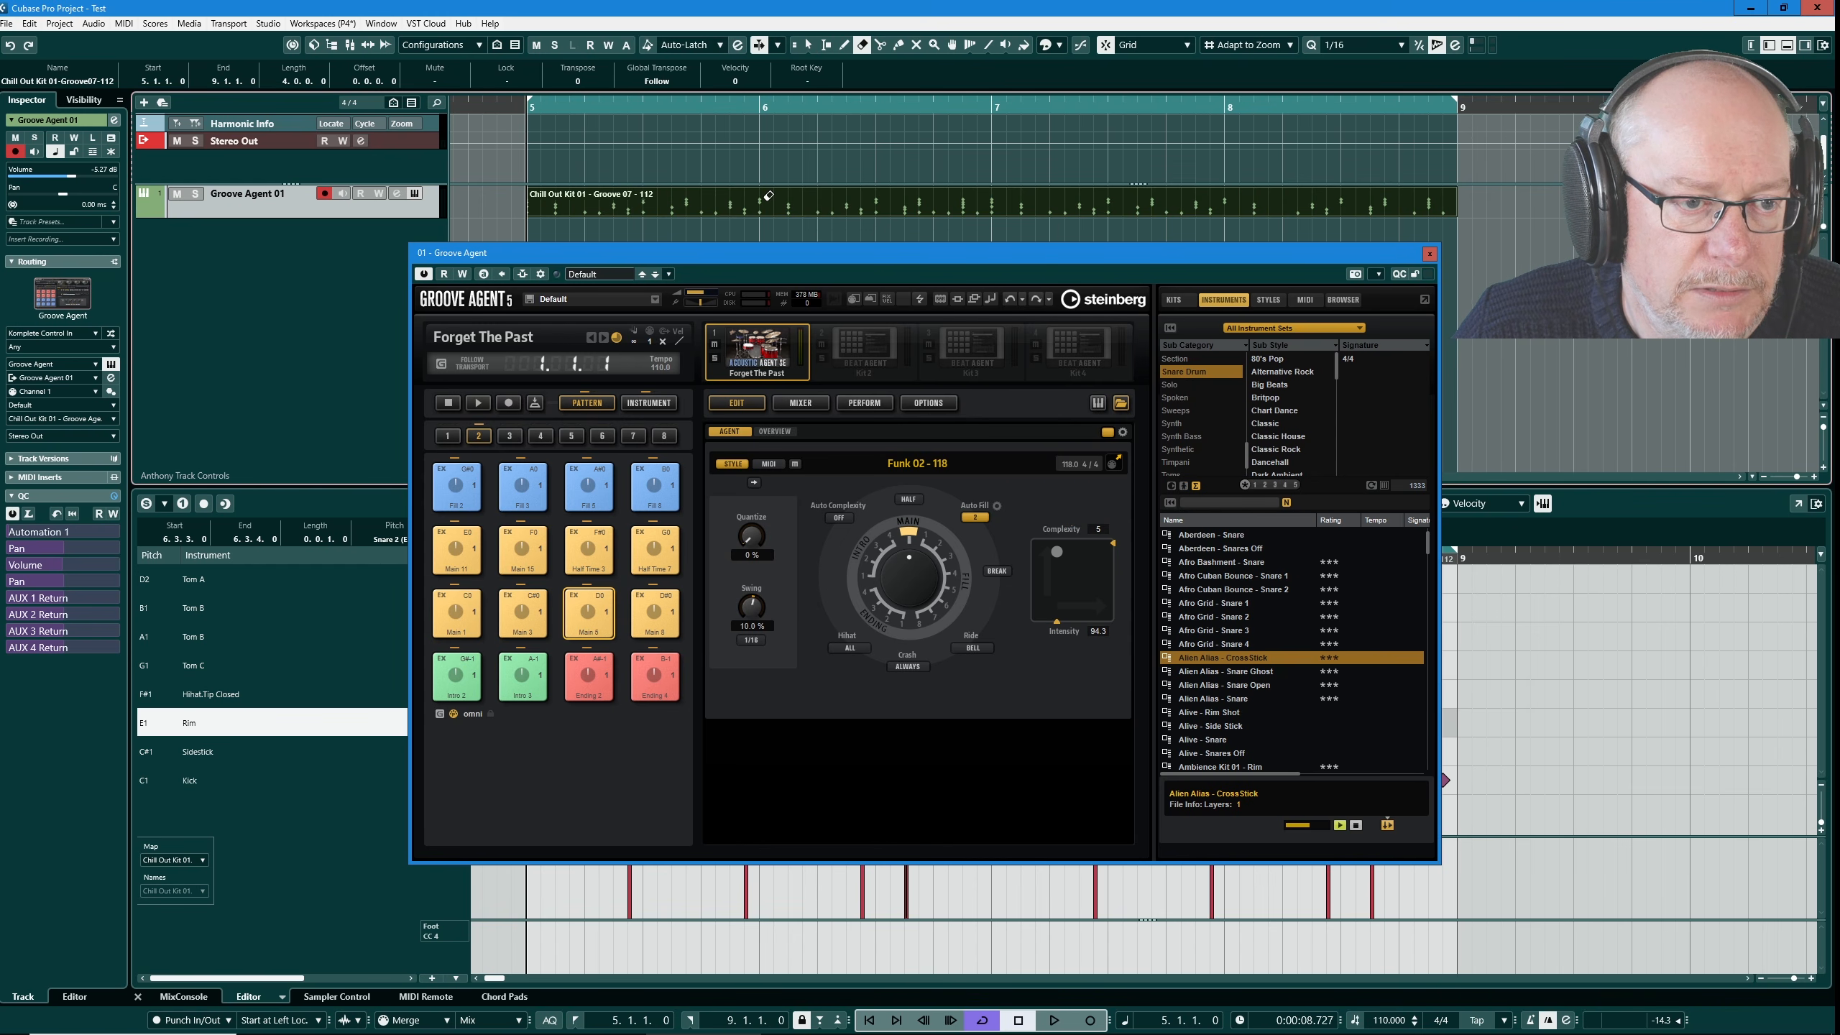
{"action": "left_click", "coordinate": [768, 194]}
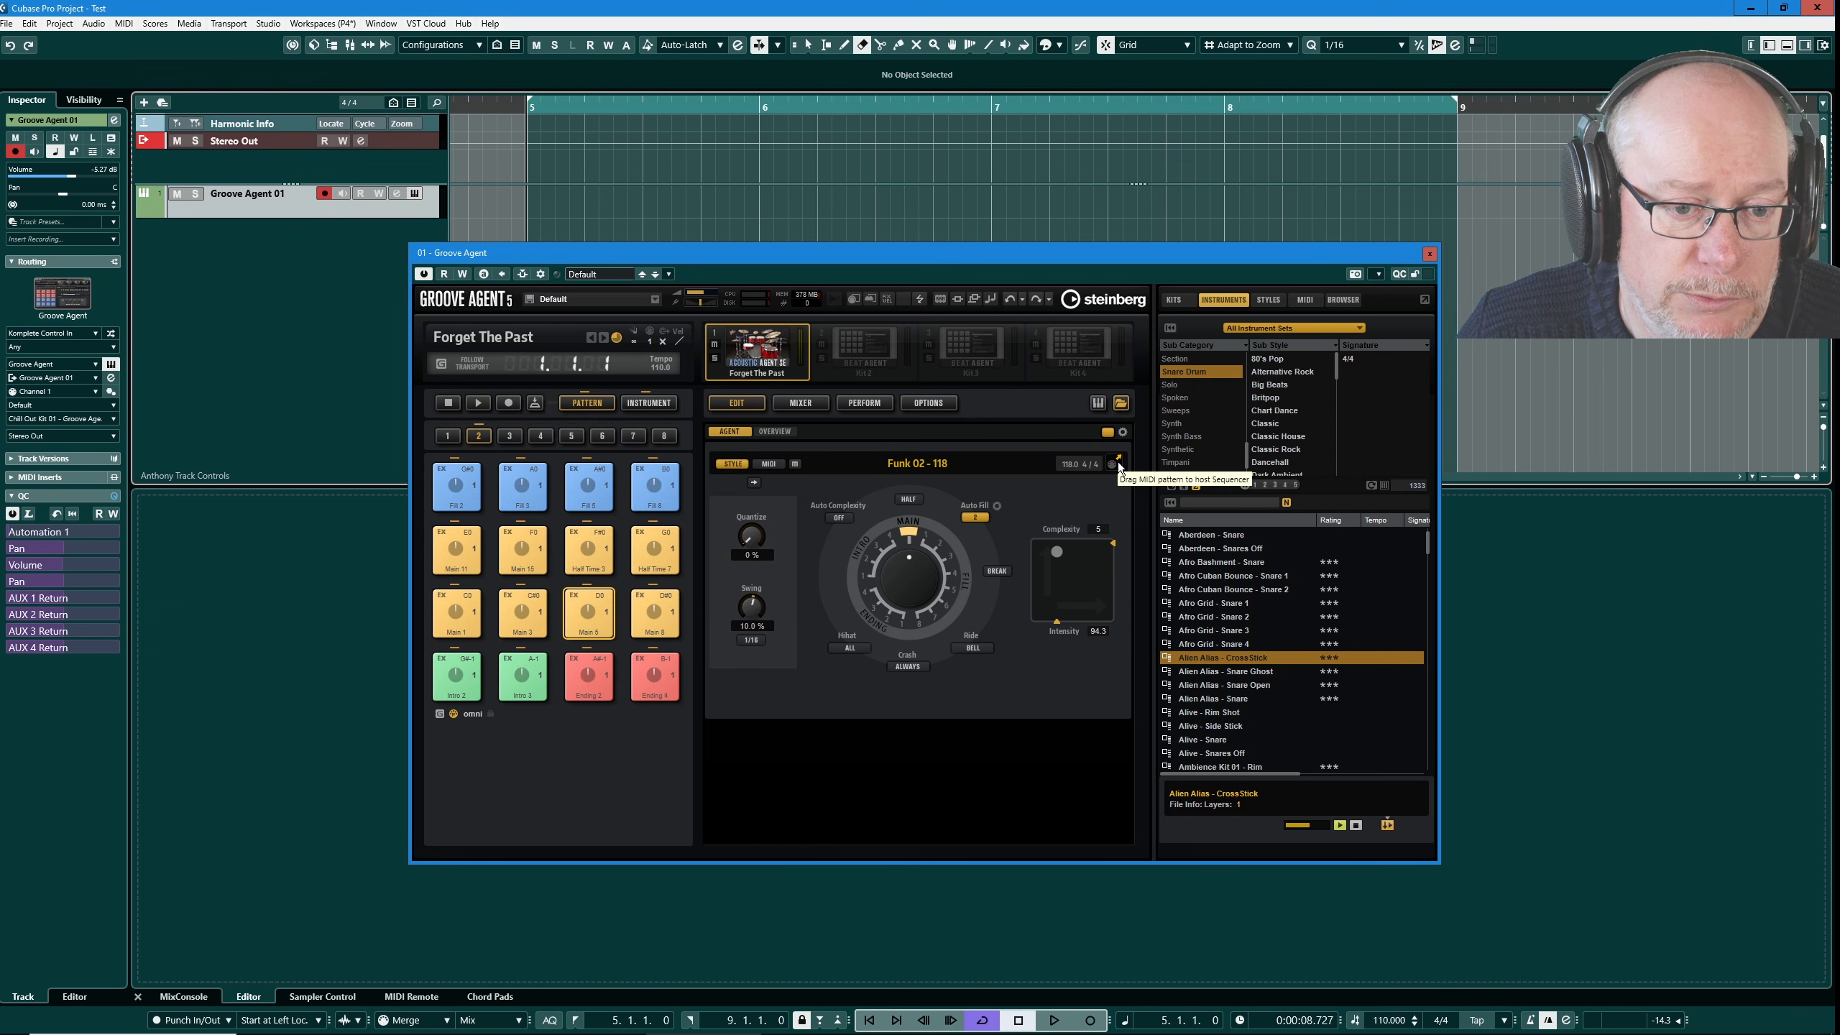
{"action": "left_click_drag", "start_coordinate": [1118, 461], "coordinate": [531, 199]}
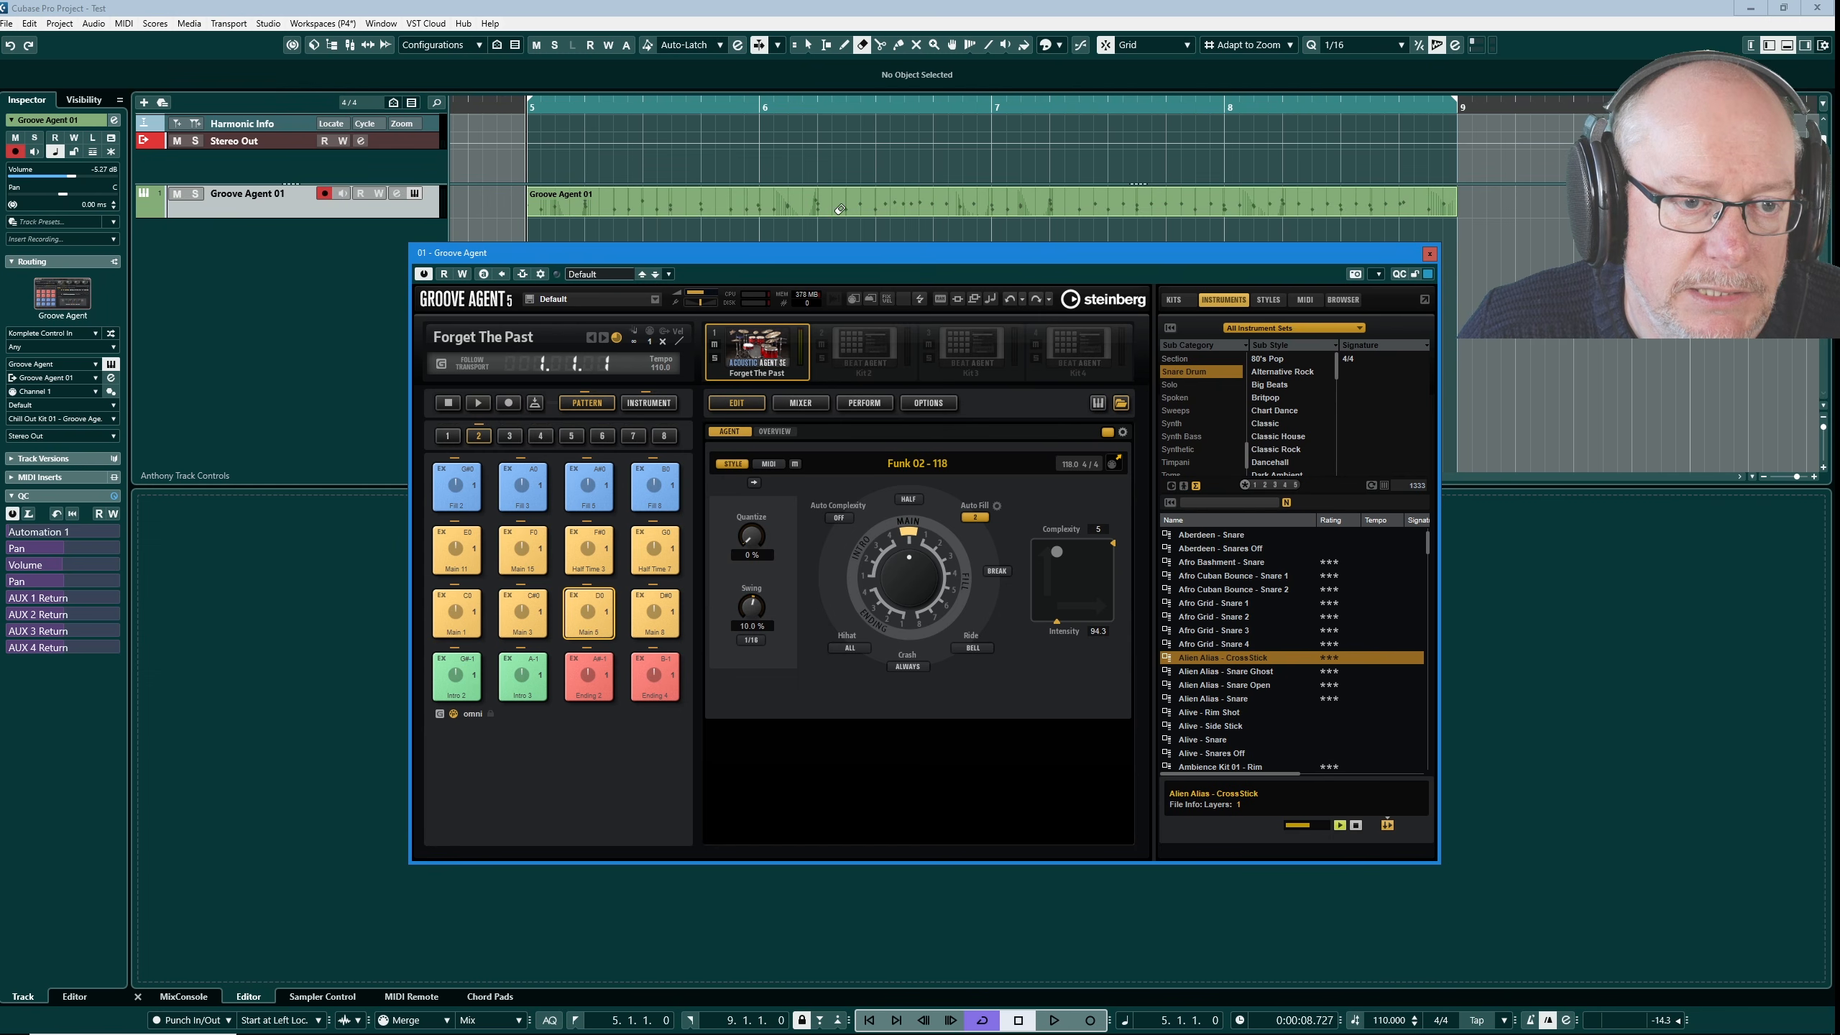
- Select the new part with the Object Selection tool and reveal its notes and foot controller lane in the Drum Editor
{"action": "key", "text": "1"}
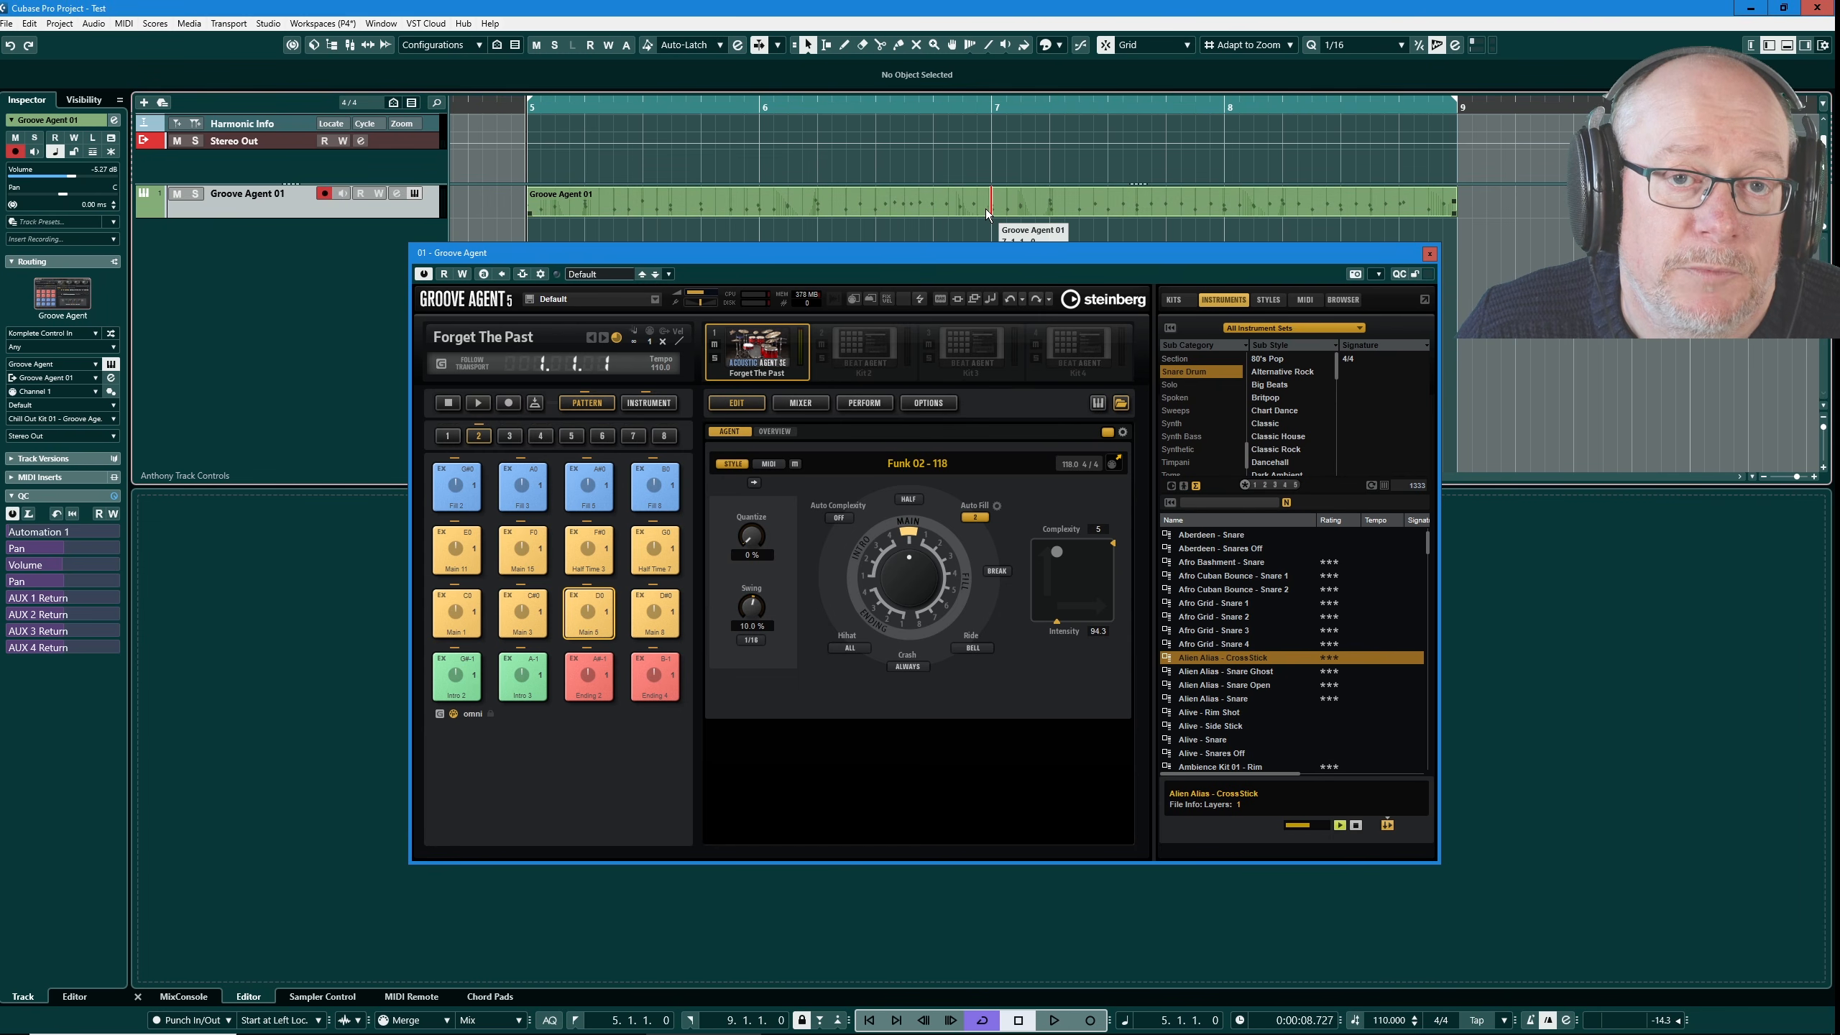
{"action": "left_click", "coordinate": [908, 202]}
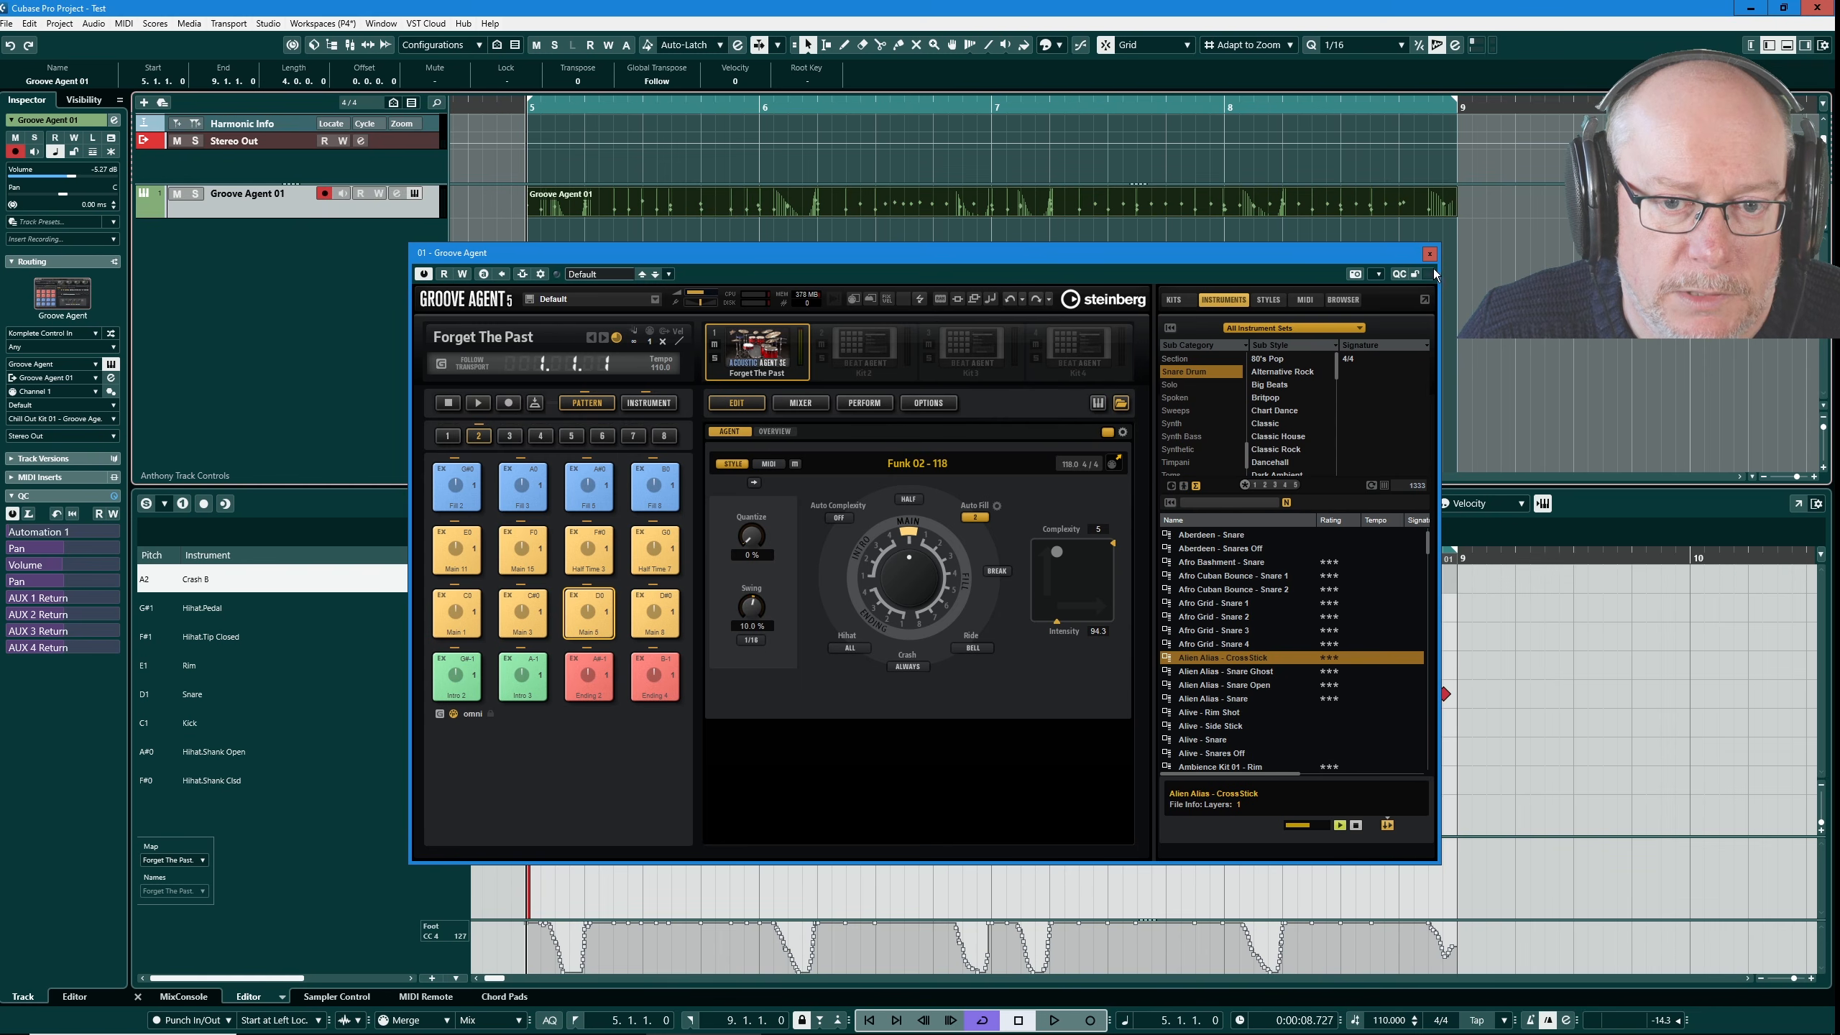
{"action": "left_click", "coordinate": [1429, 254]}
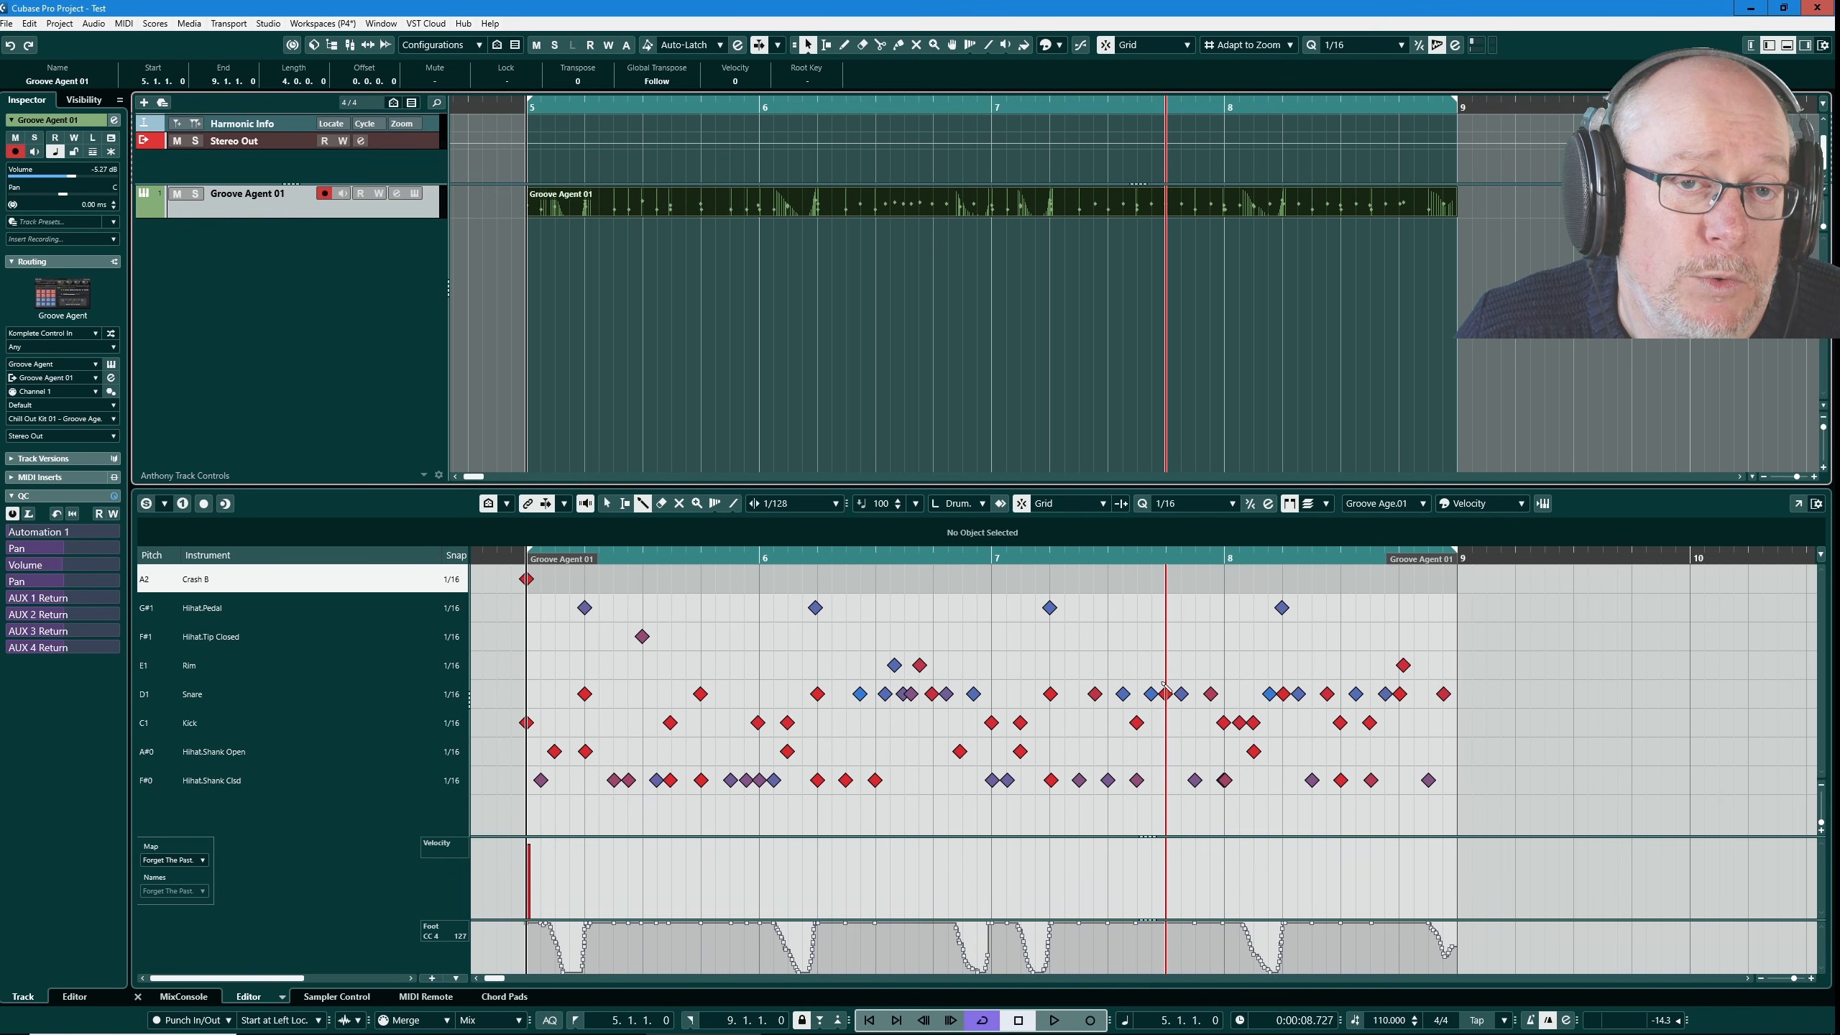
- Erase the imported pattern part from the Groove Agent 01 track and reopen the Groove Agent window
{"action": "right_click", "coordinate": [770, 261]}
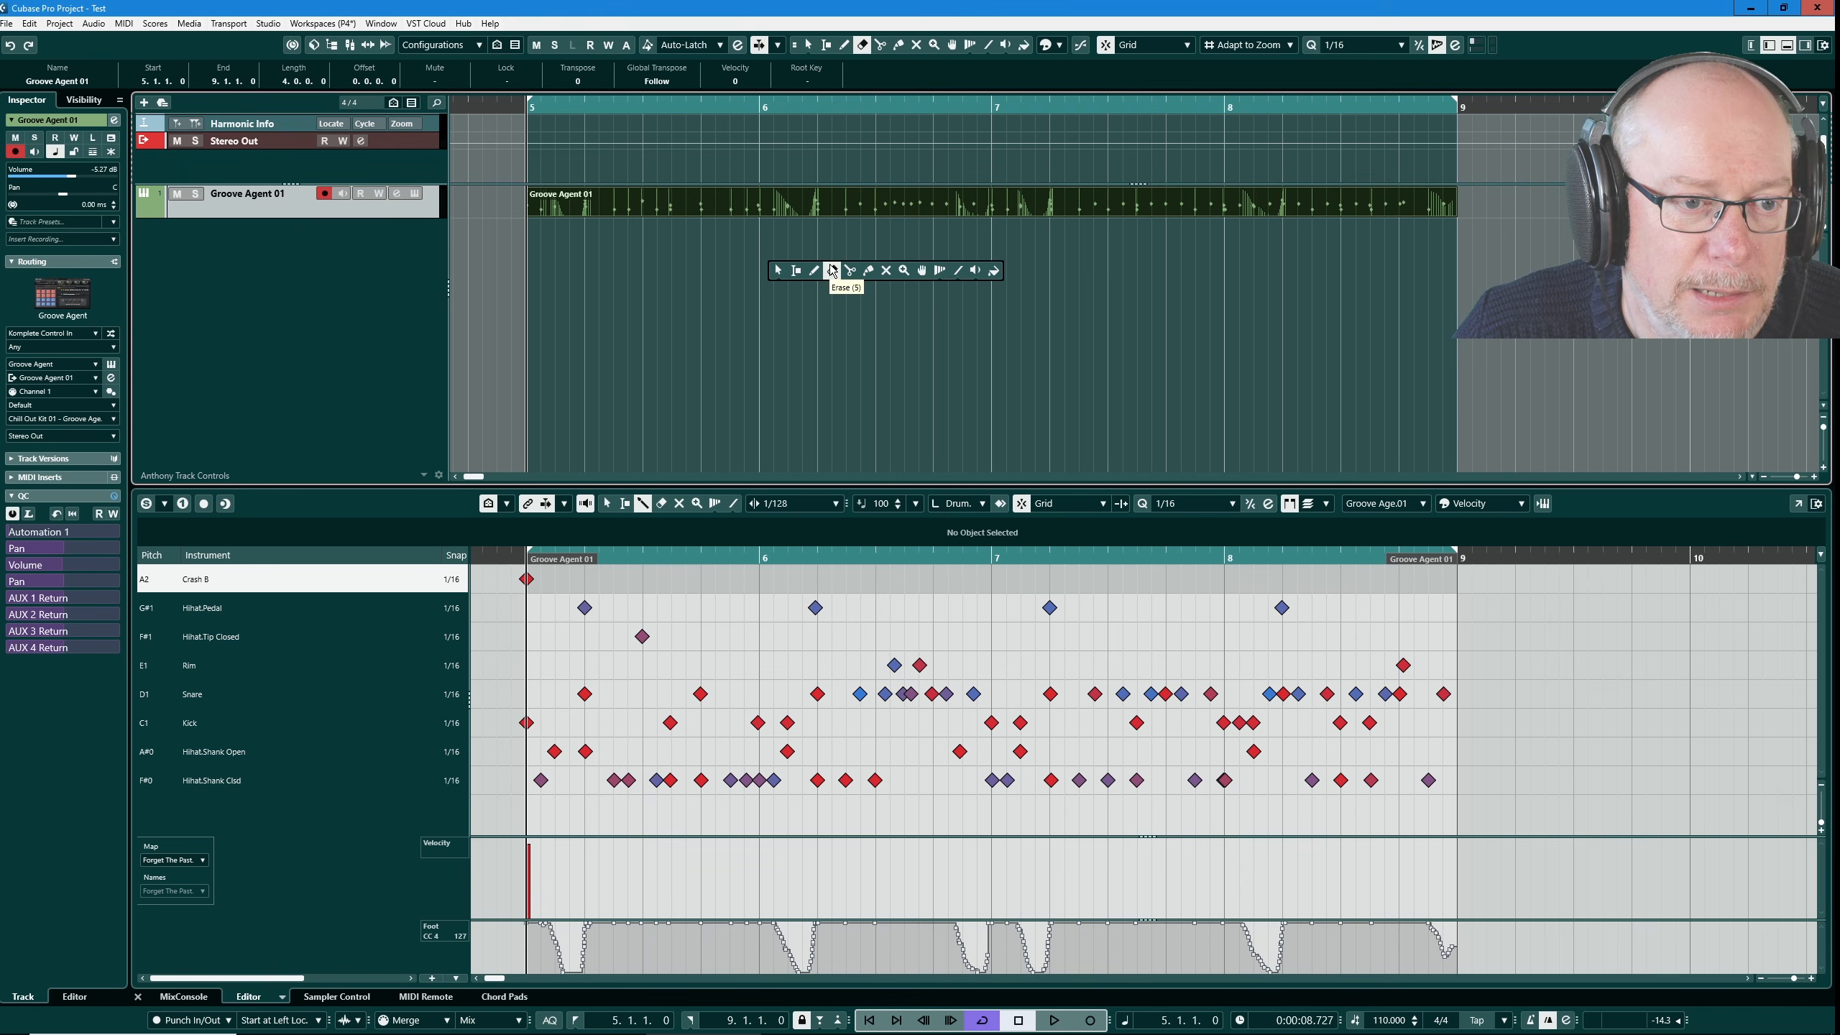
{"action": "left_click", "coordinate": [833, 271]}
{"action": "left_click", "coordinate": [841, 197]}
{"action": "left_click", "coordinate": [414, 193]}
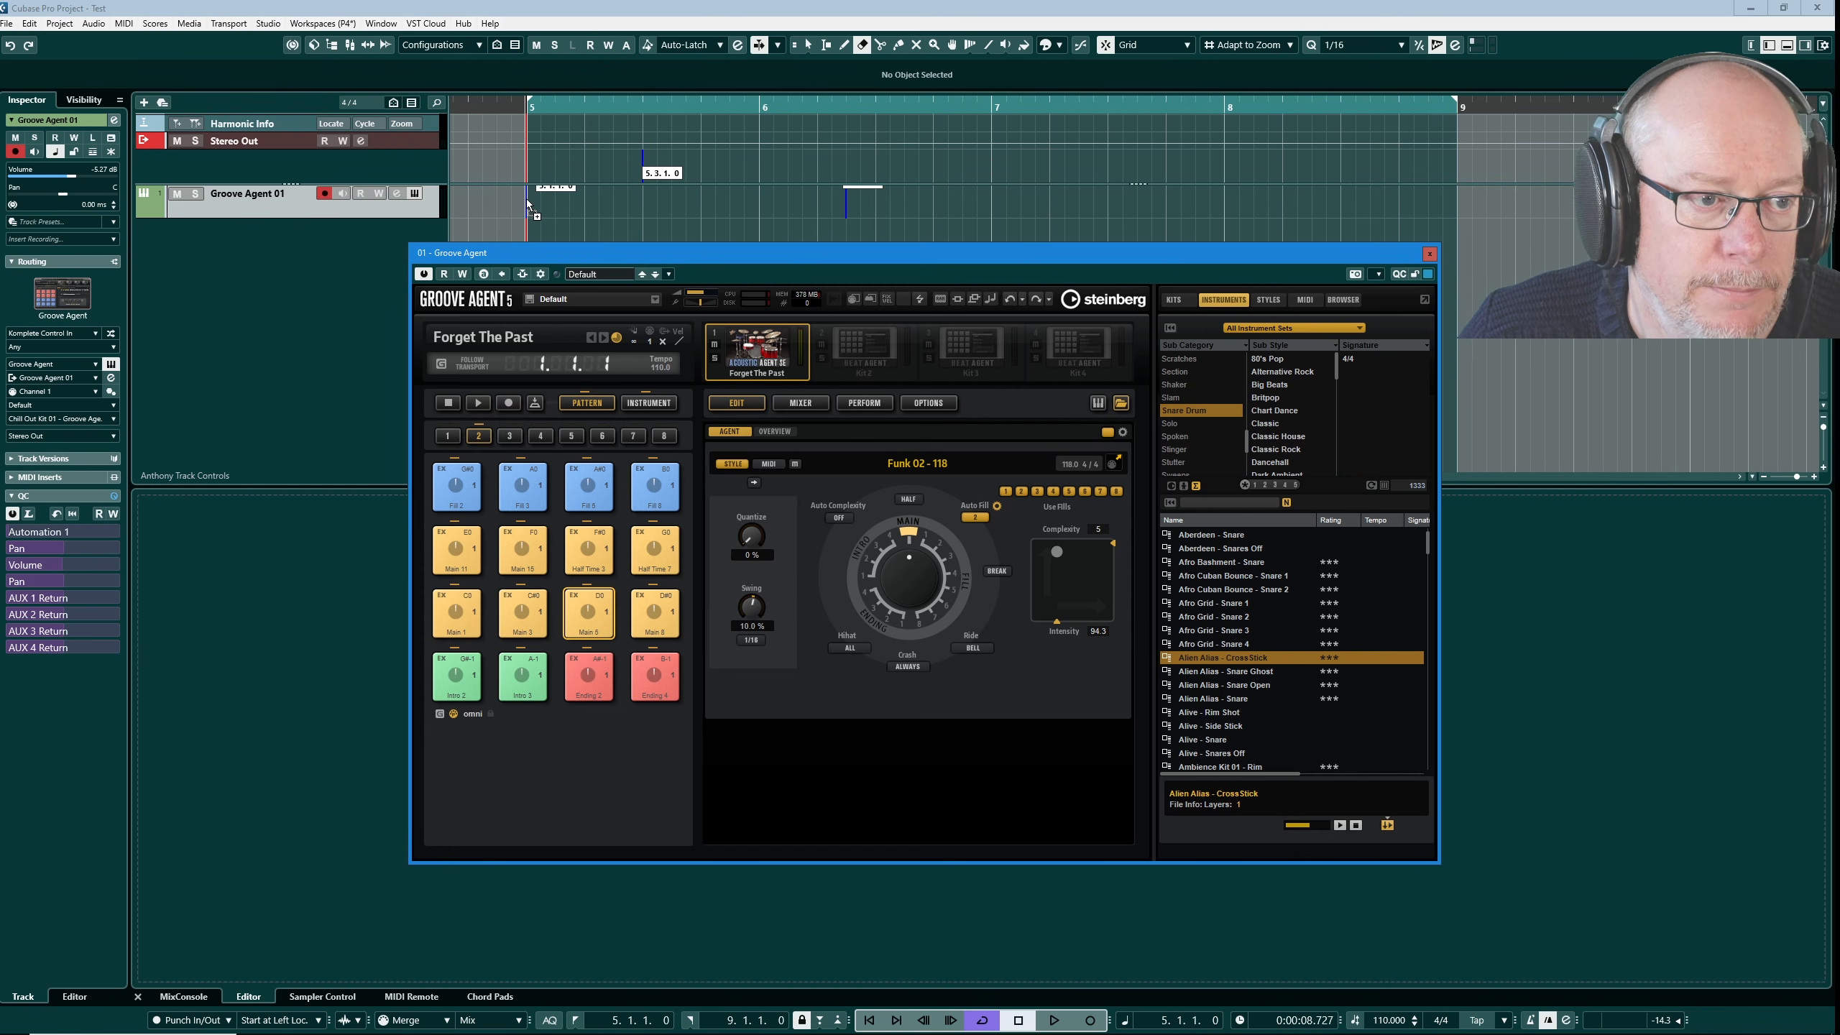
- Place the Funk 02 - 118 pattern at bar 5 of the Groove Agent 01 track and play it back in the Drum Editor
{"action": "left_click_drag", "start_coordinate": [526, 198], "coordinate": [526, 198]}
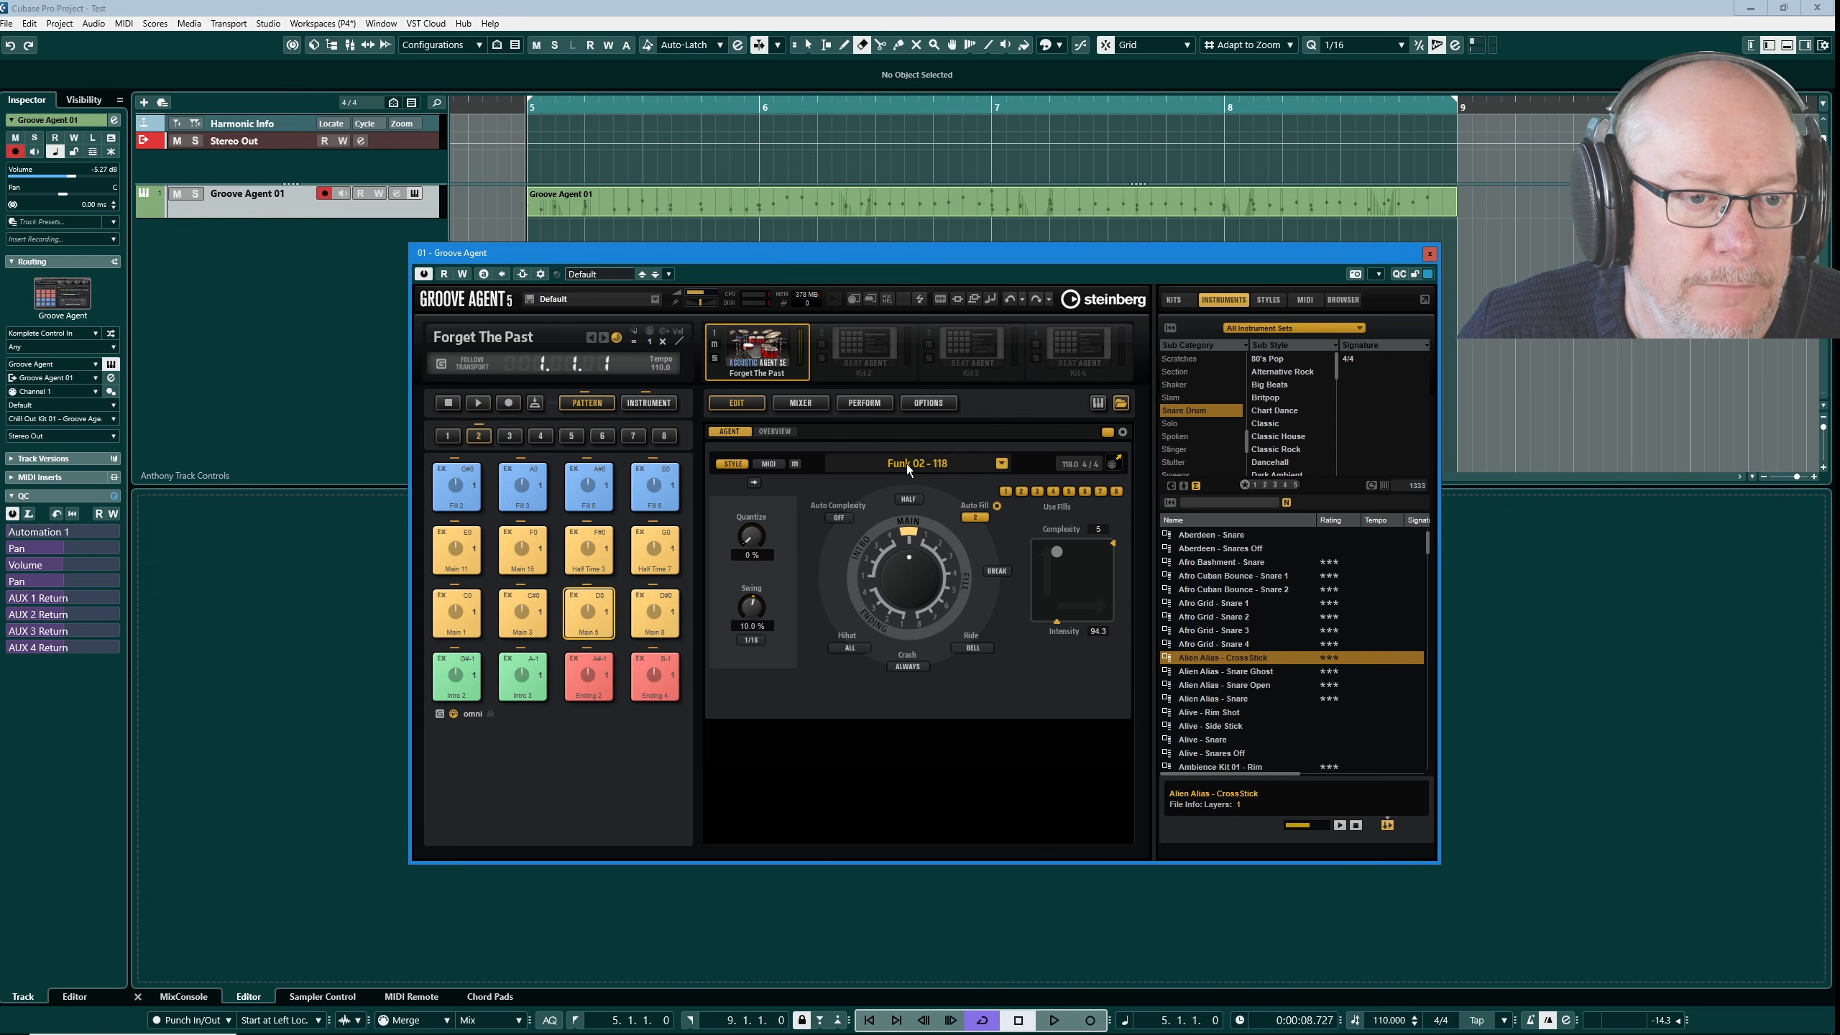
{"action": "left_click", "coordinate": [1430, 254]}
{"action": "right_click", "coordinate": [868, 216]}
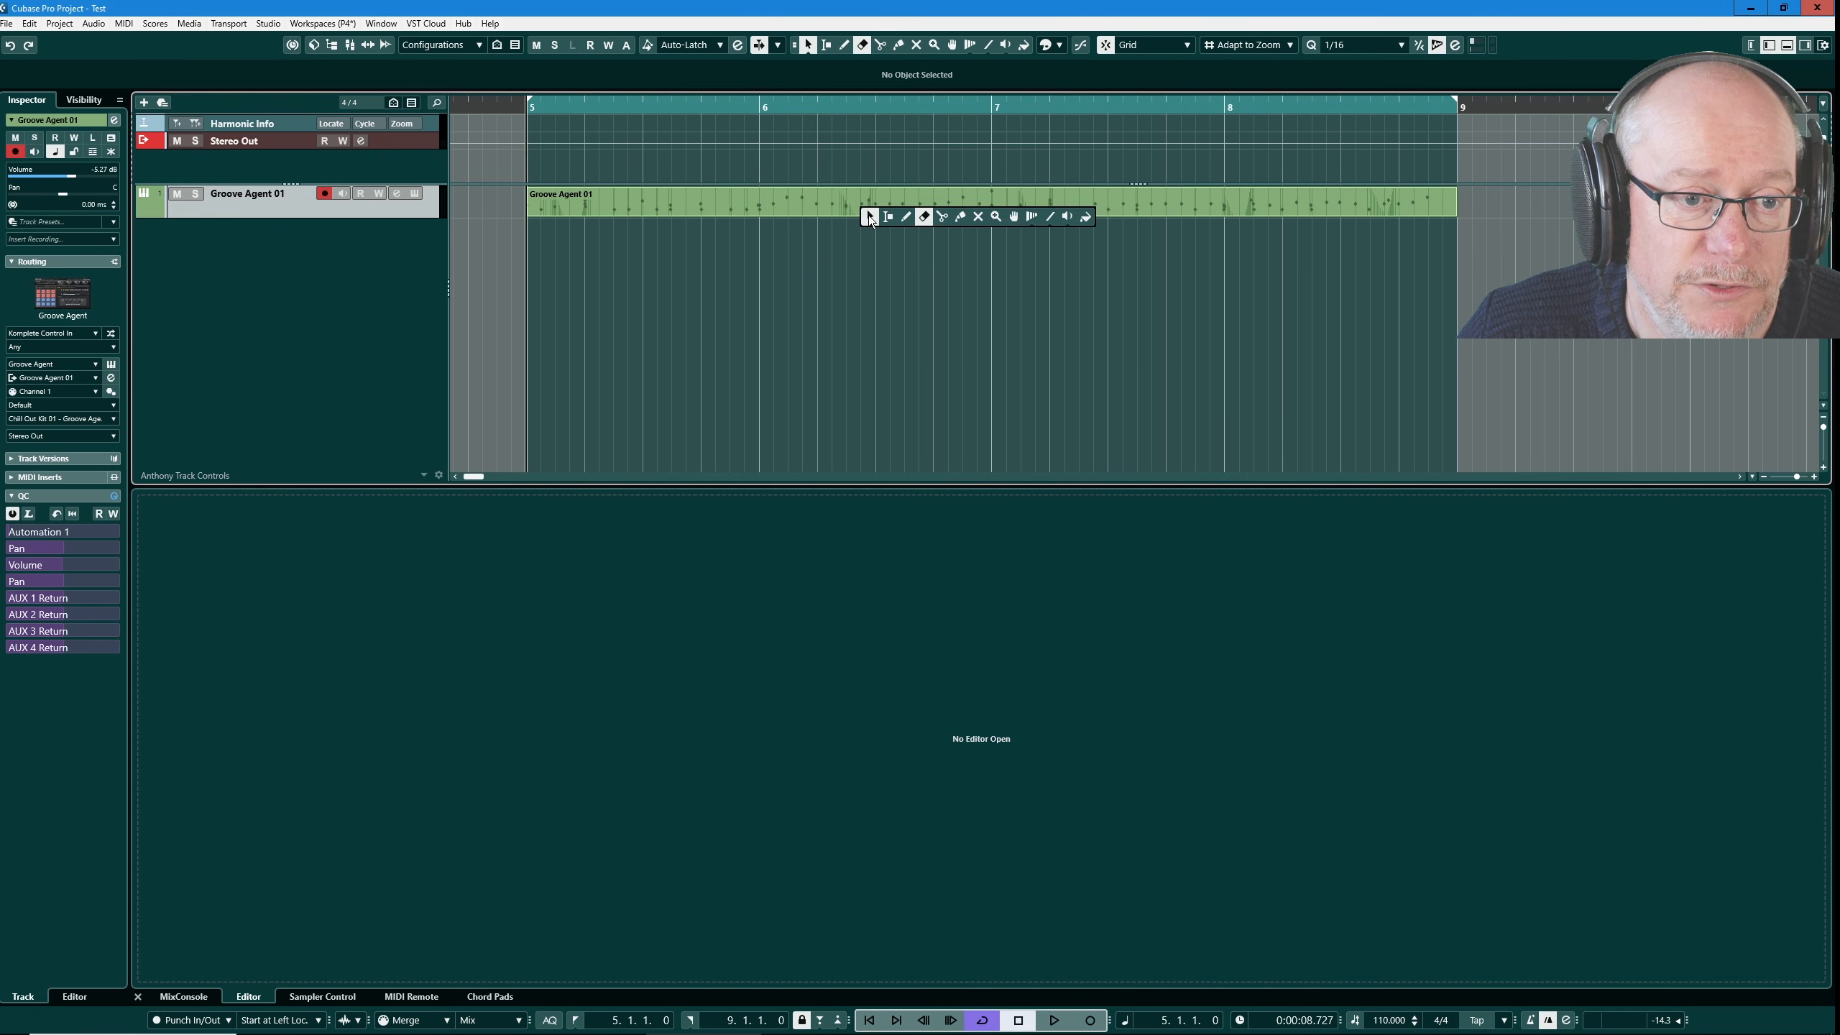
{"action": "left_click", "coordinate": [871, 214]}
{"action": "double_click", "coordinate": [904, 203]}
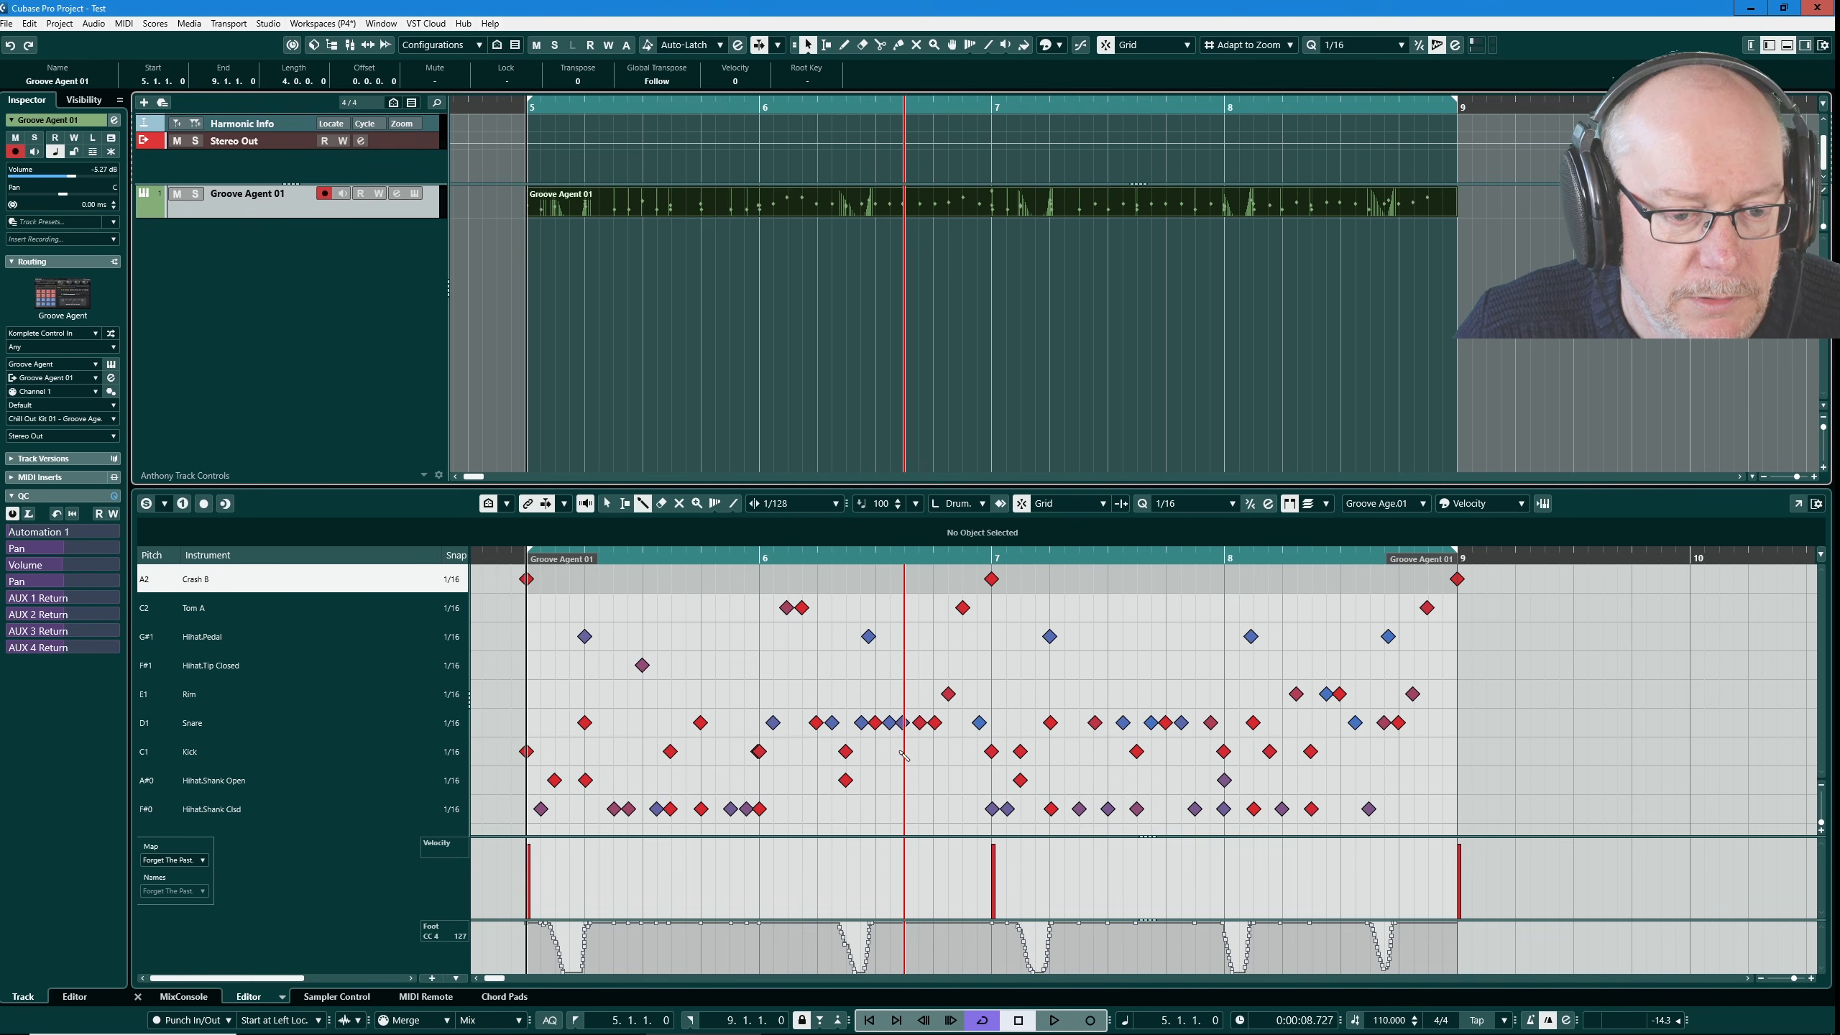
{"action": "left_click", "coordinate": [1054, 1020]}
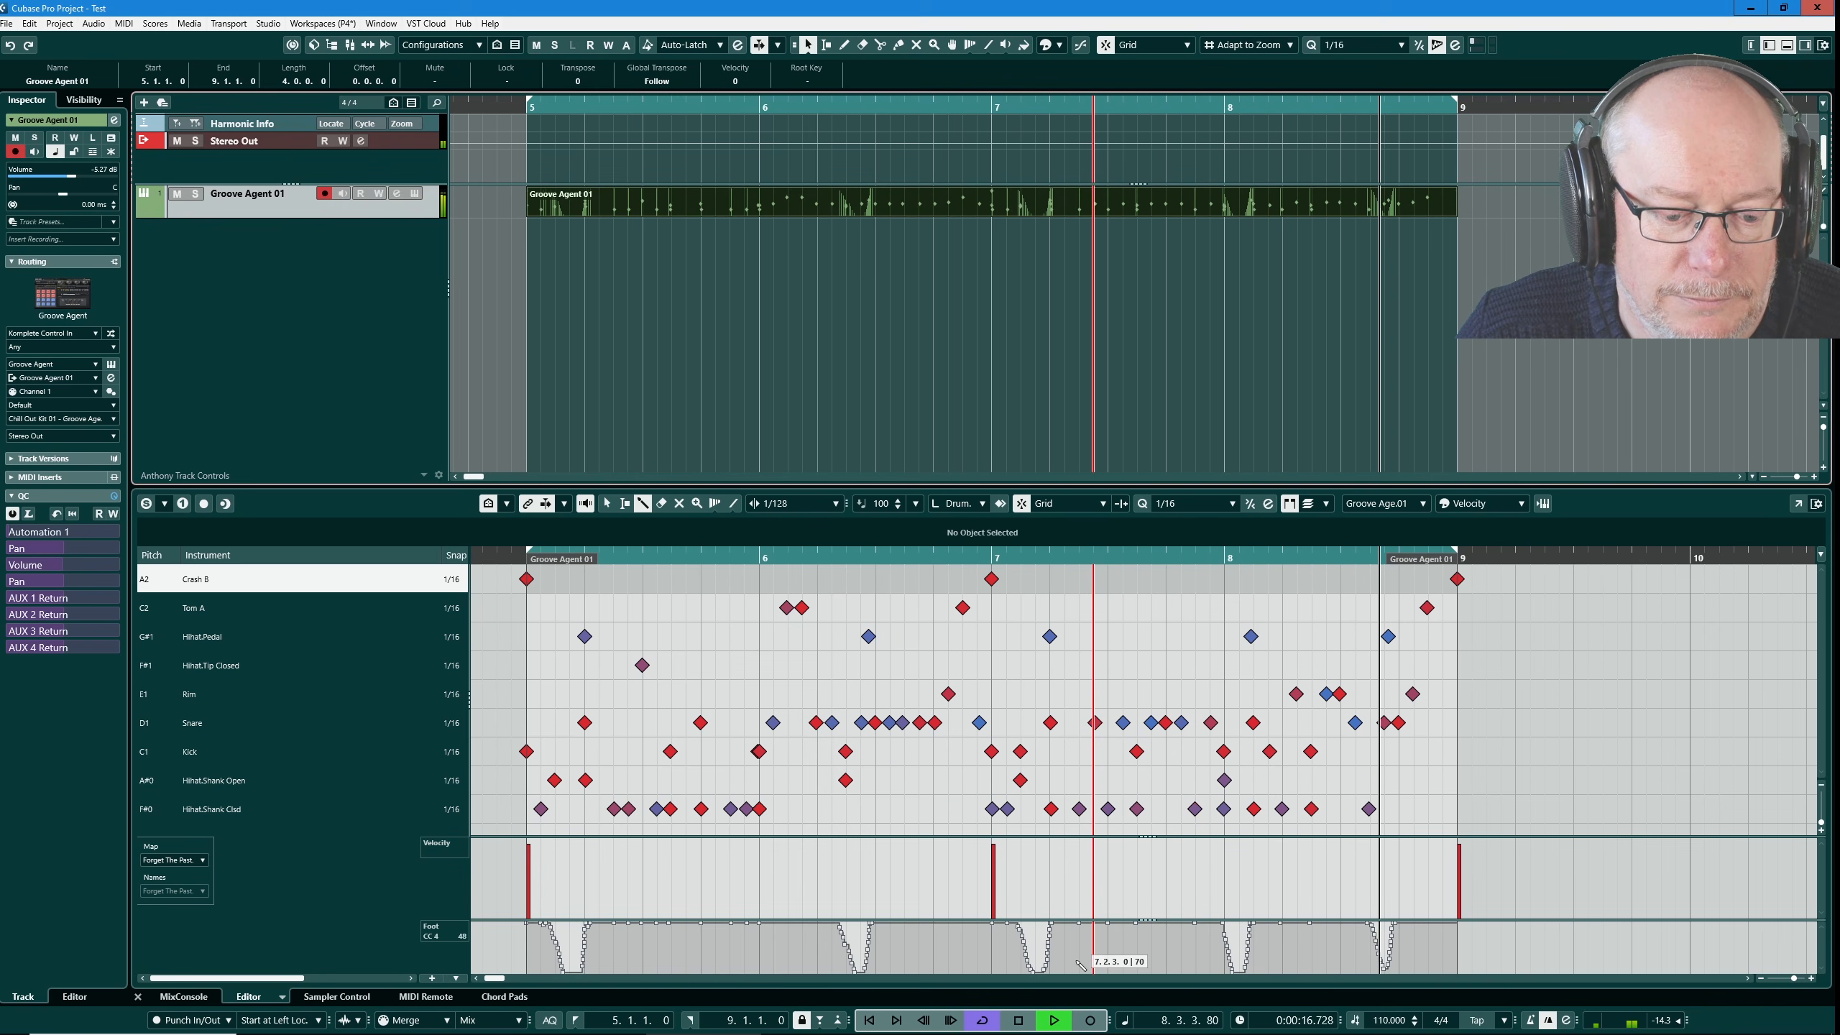
{"action": "left_click", "coordinate": [1018, 1021]}
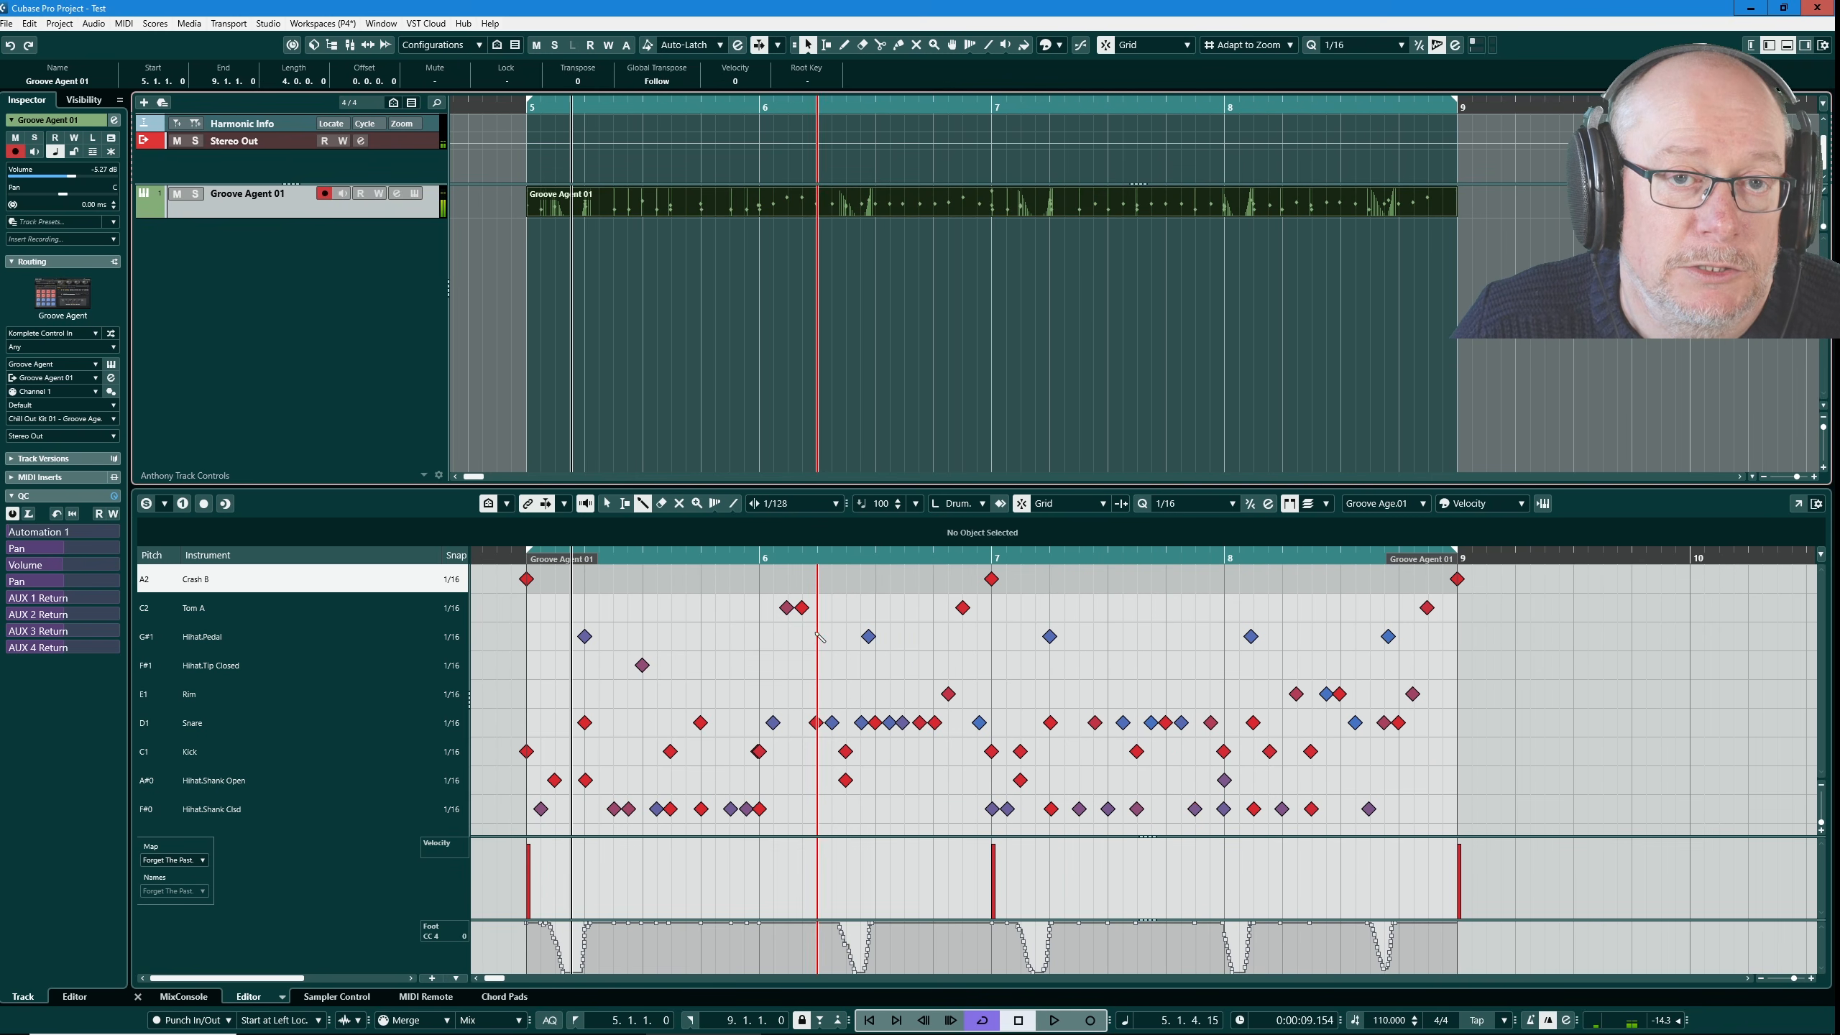
- Reopen the Groove Agent window clear of the note grid and delete four snare notes, two each in bars 6 and 7 of the part
{"action": "left_click", "coordinate": [416, 195]}
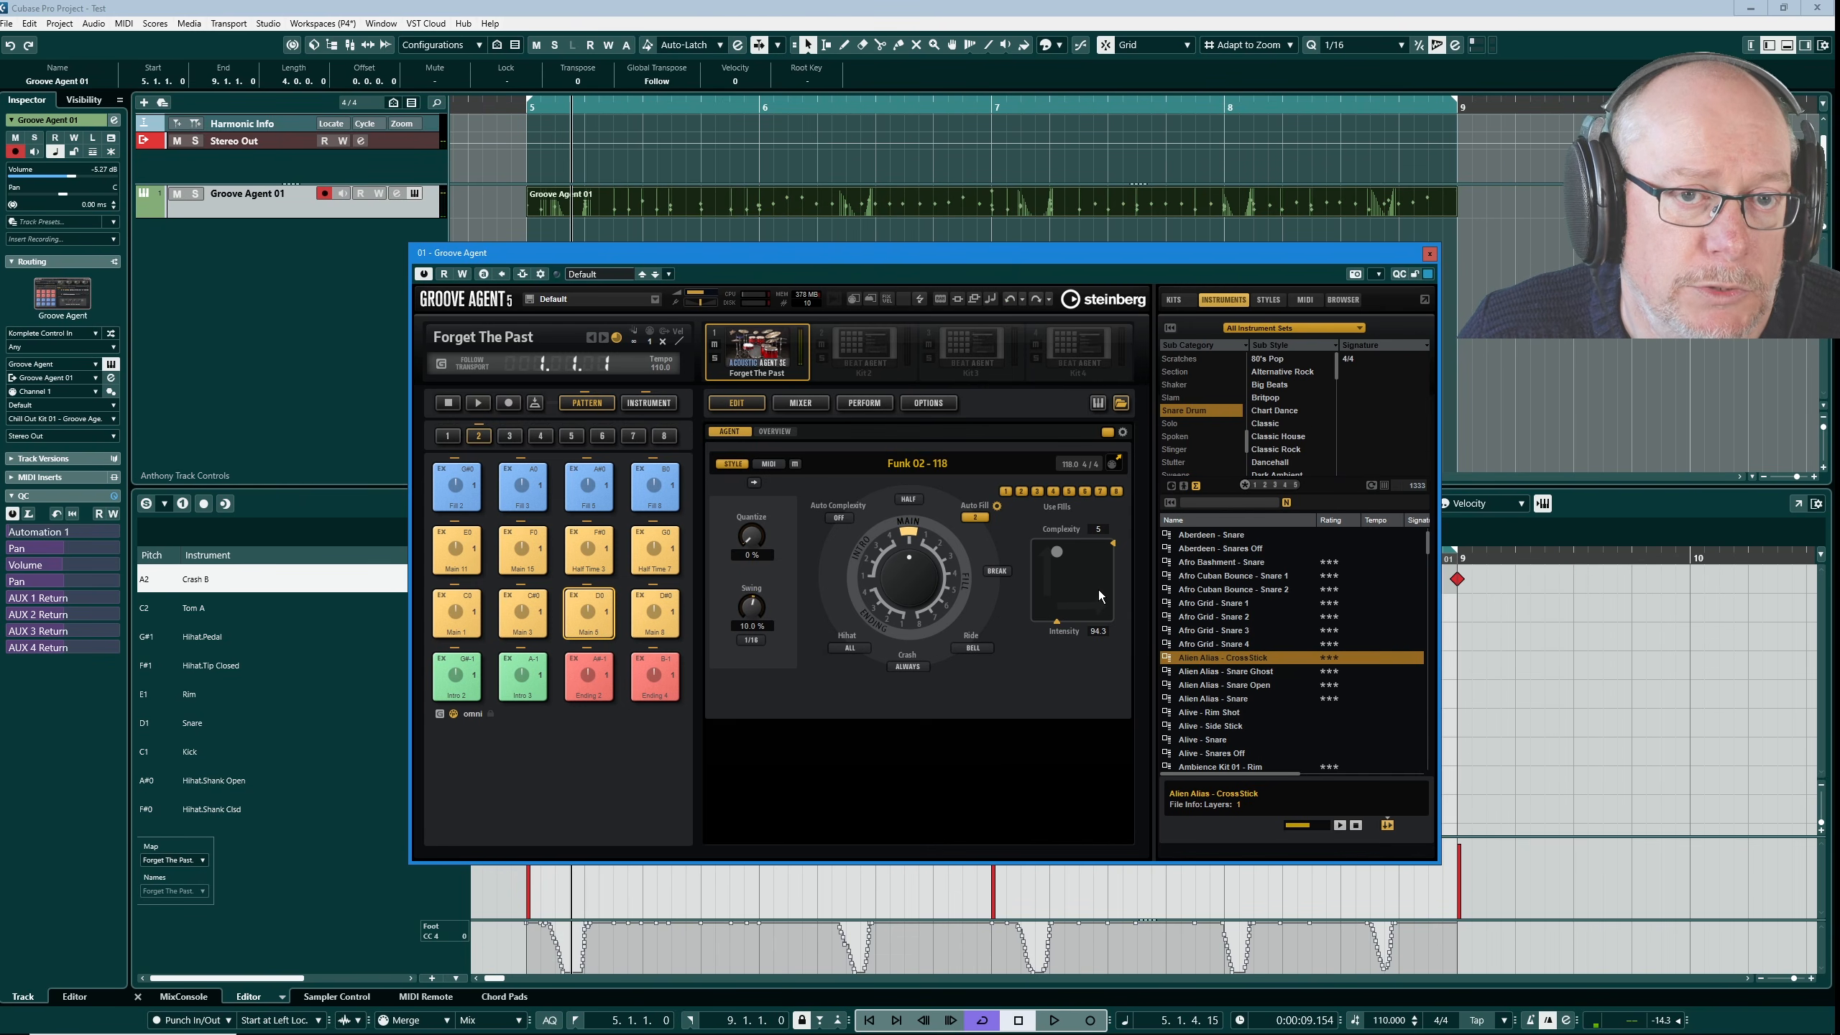
{"action": "left_click_drag", "start_coordinate": [976, 255], "coordinate": [658, 66]}
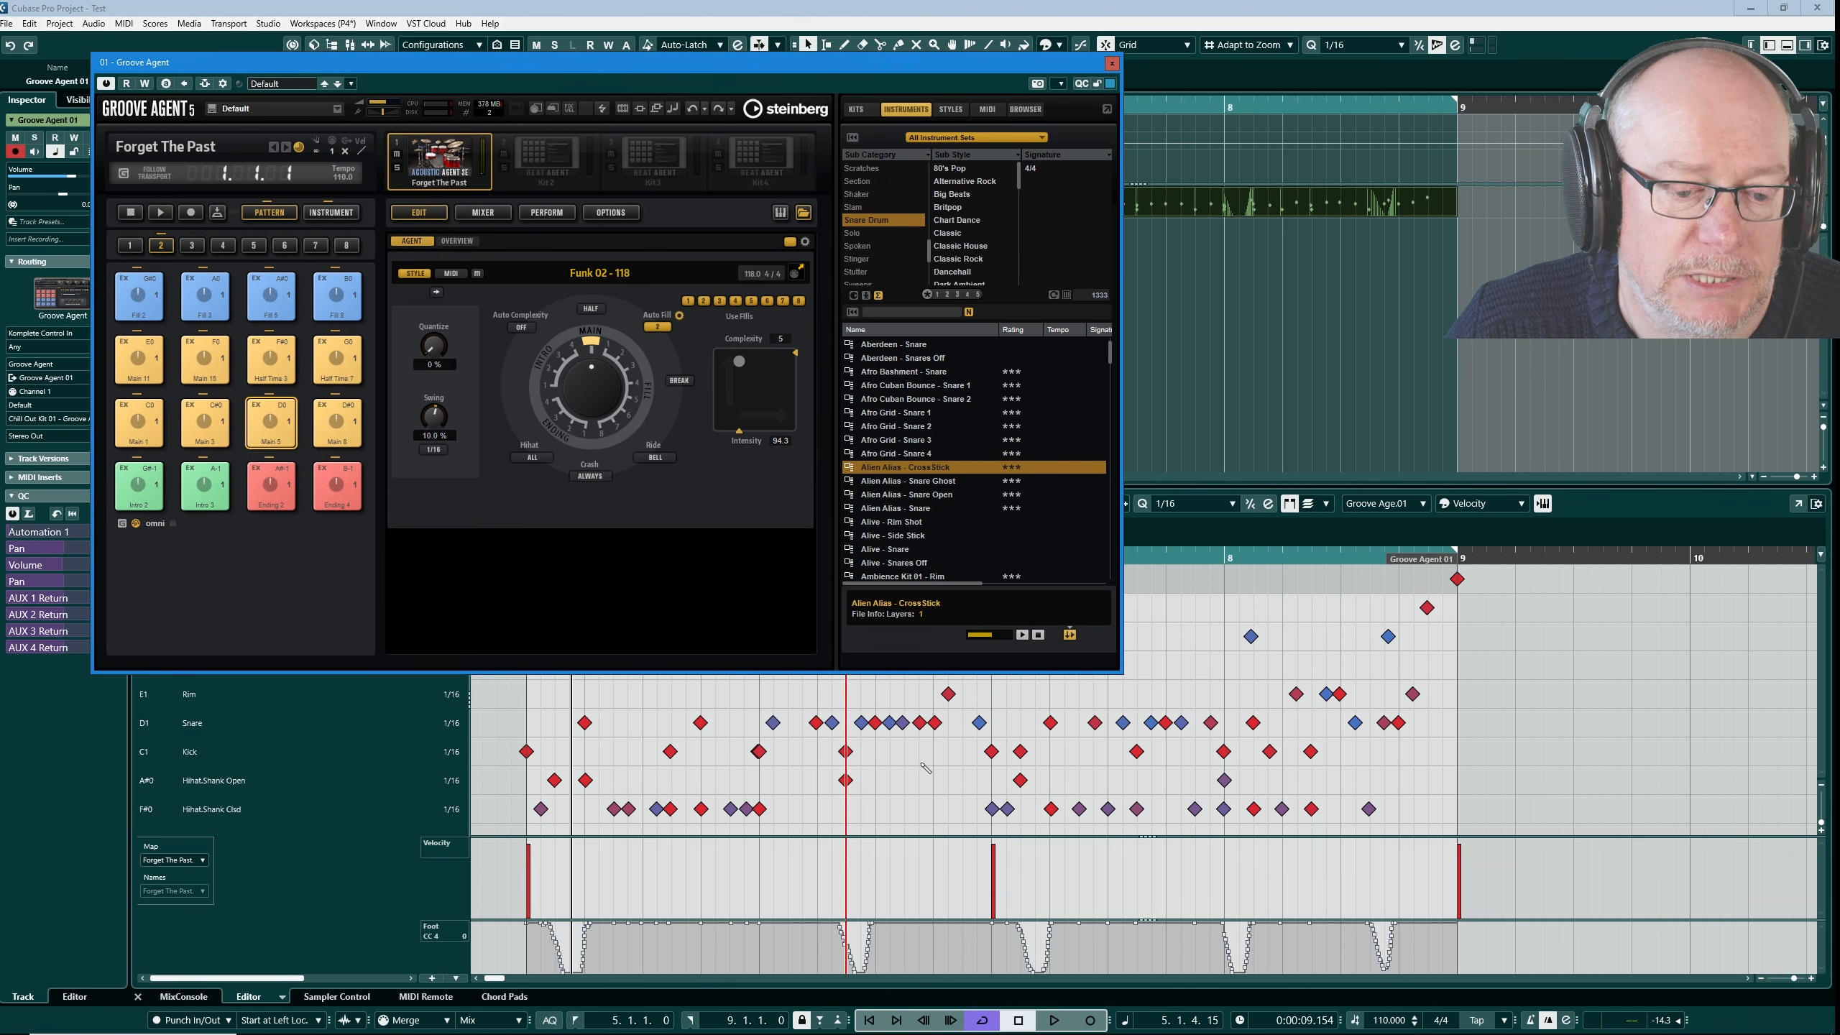
{"action": "left_click", "coordinate": [1050, 723]}
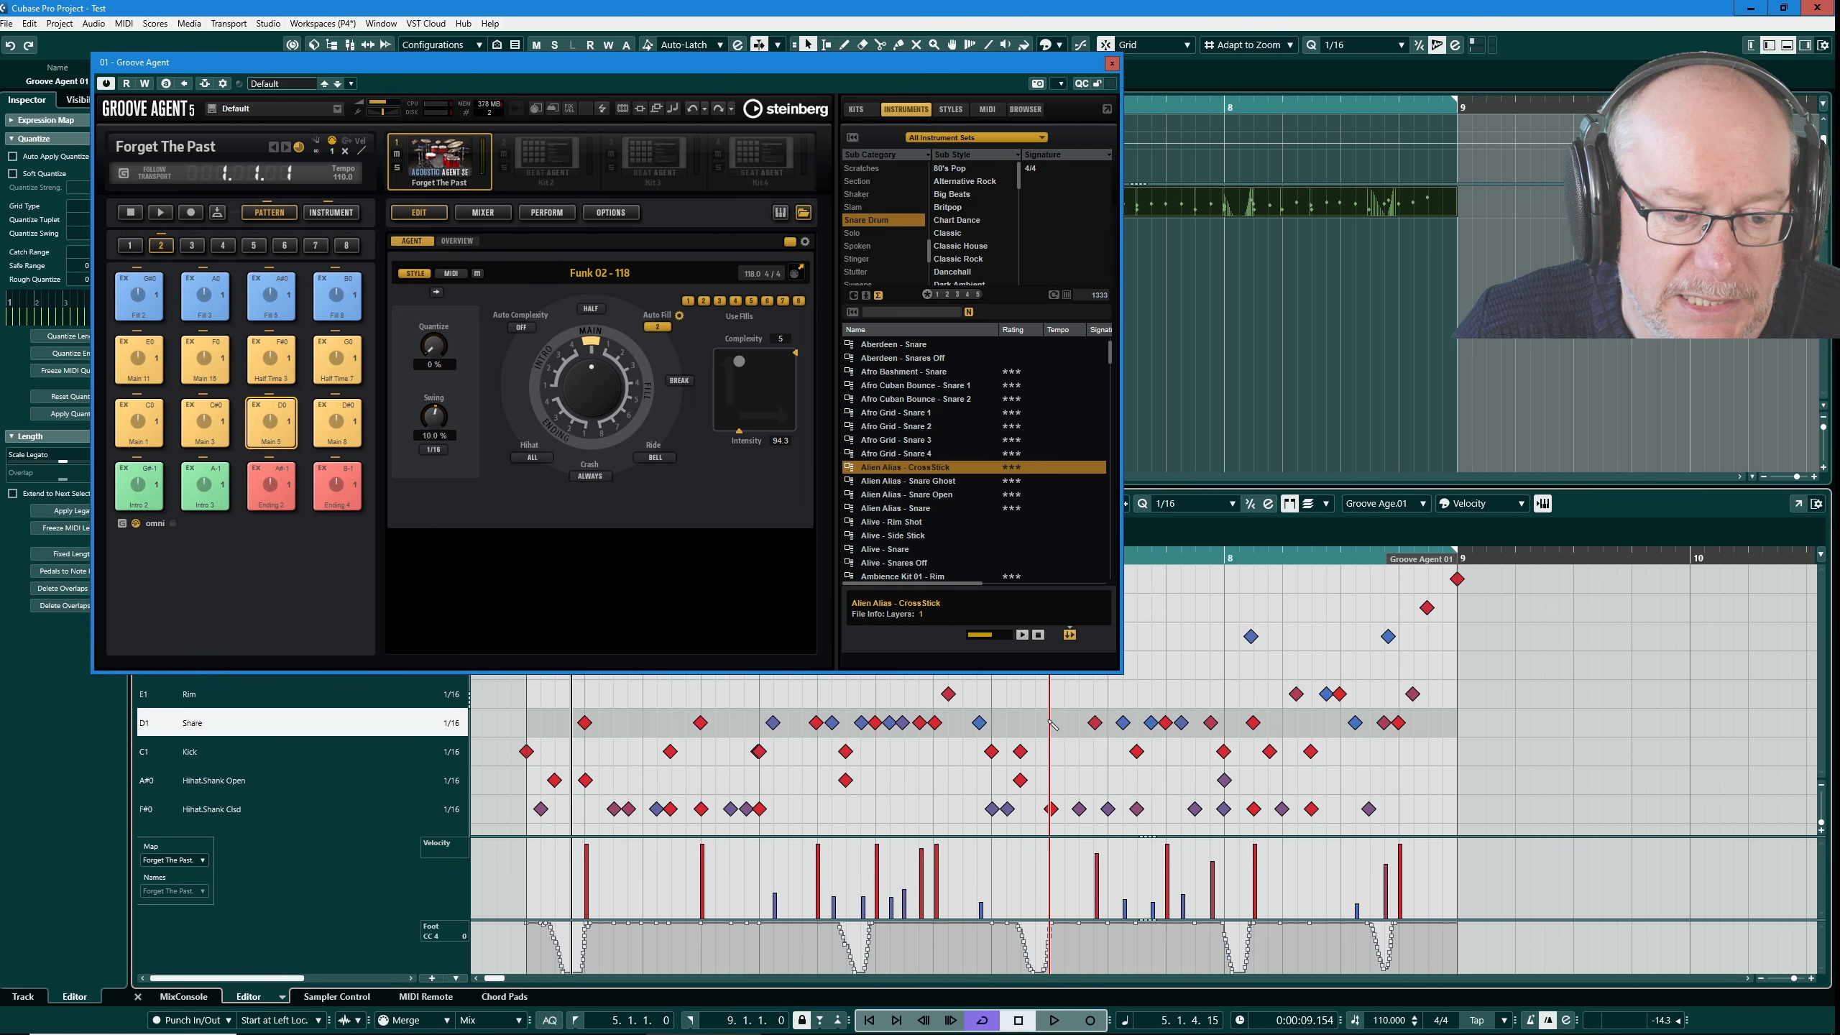
{"action": "left_click", "coordinate": [1122, 722]}
{"action": "left_click", "coordinate": [890, 722]}
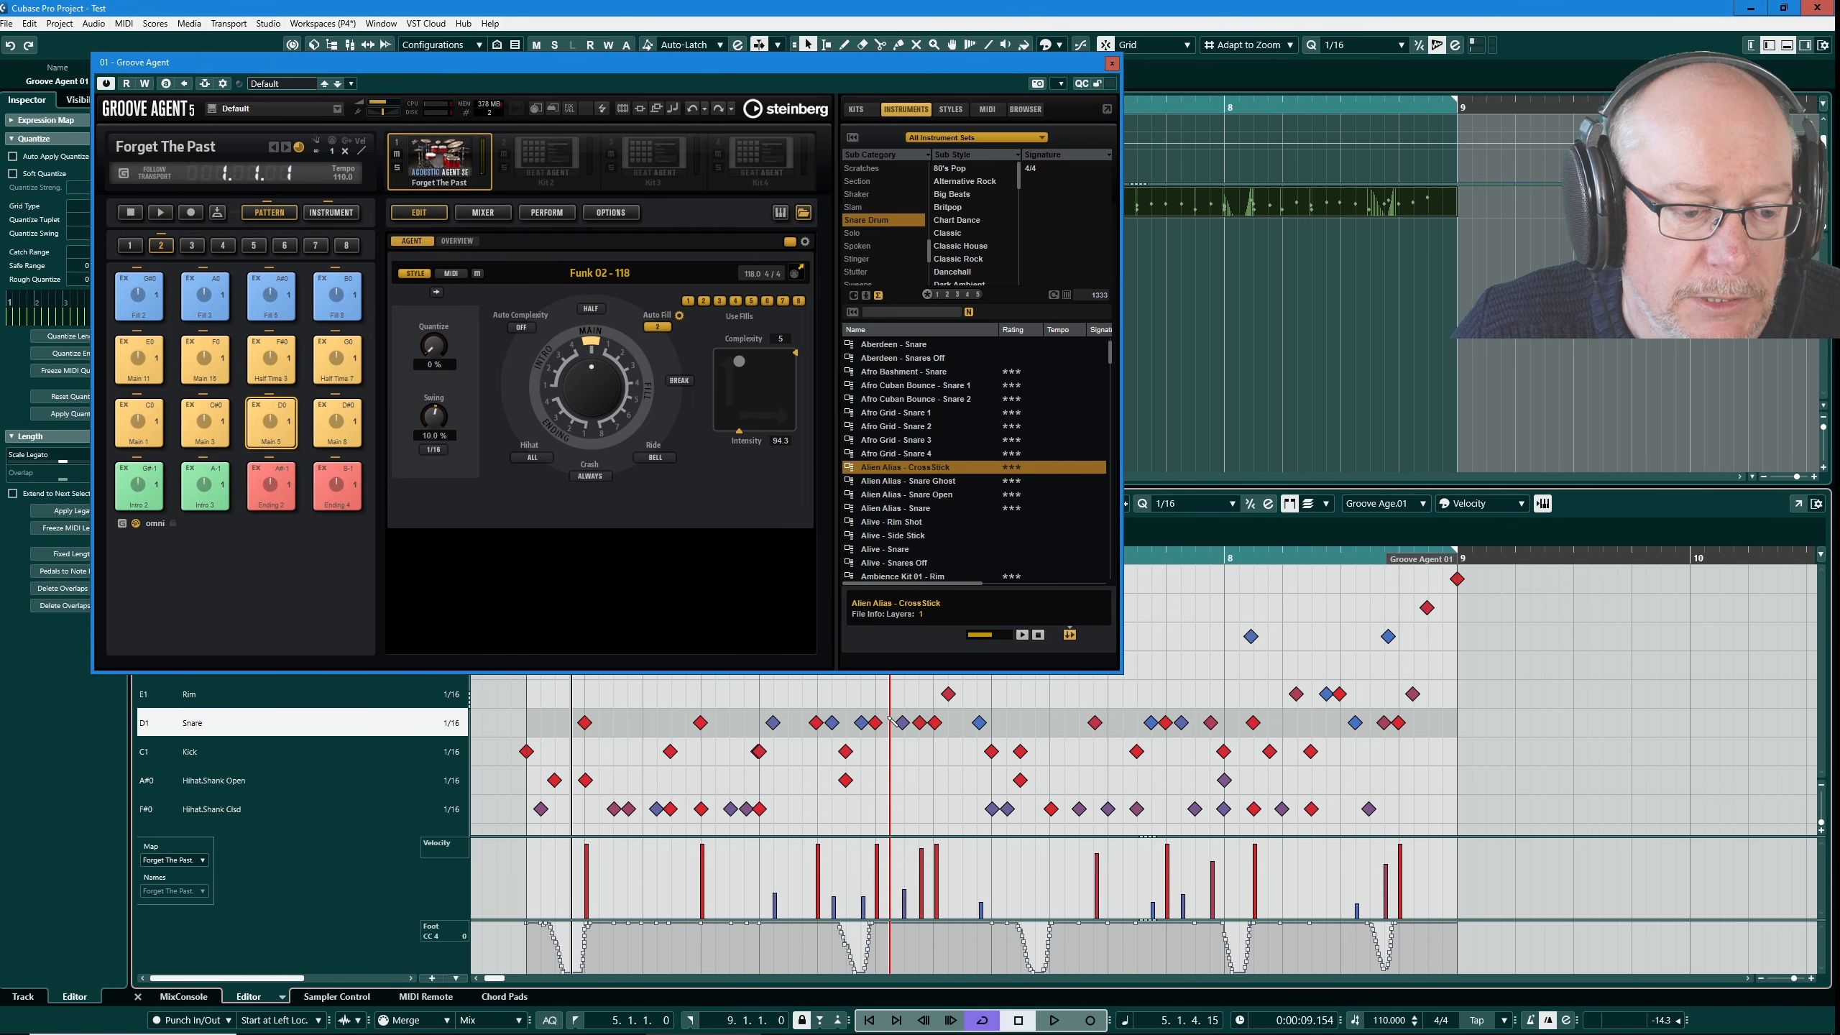
{"action": "left_click", "coordinate": [815, 722]}
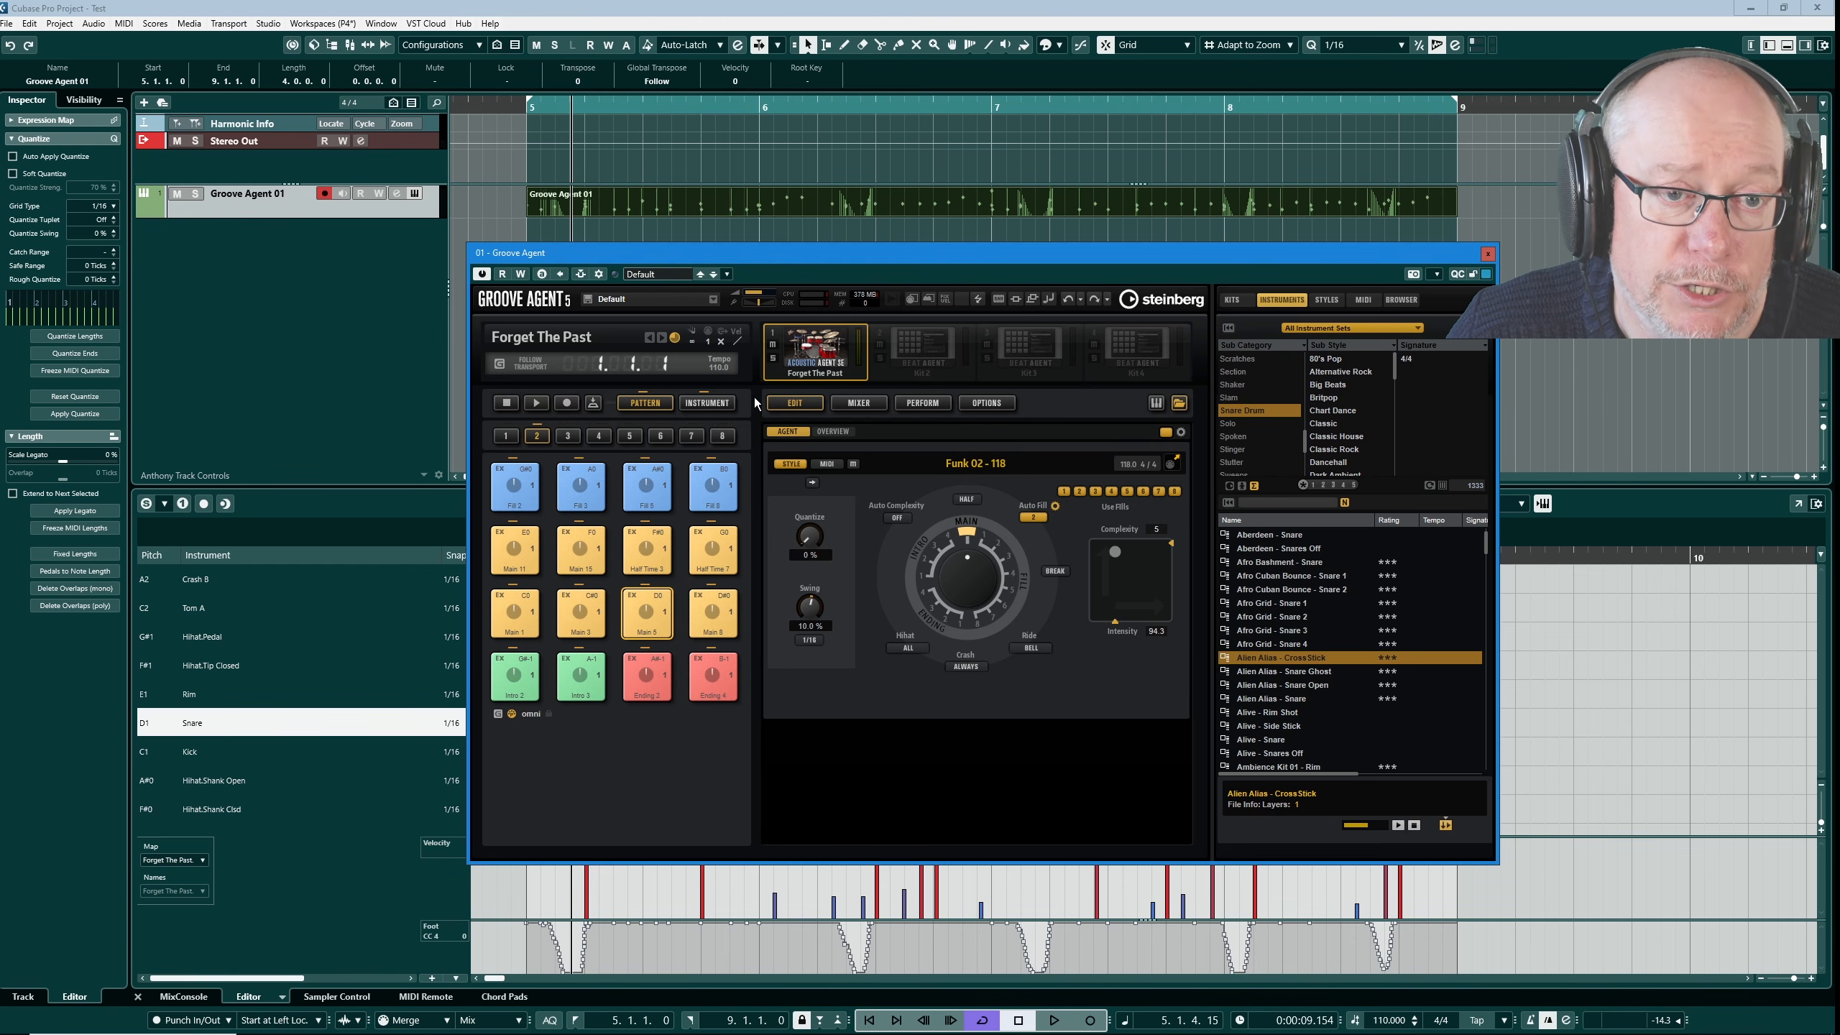
- Show the acoustic kit's instrument pads and audition the Tom C, Hihat Tip Open and Hihat Tip Closed pads
{"action": "left_click", "coordinate": [706, 403]}
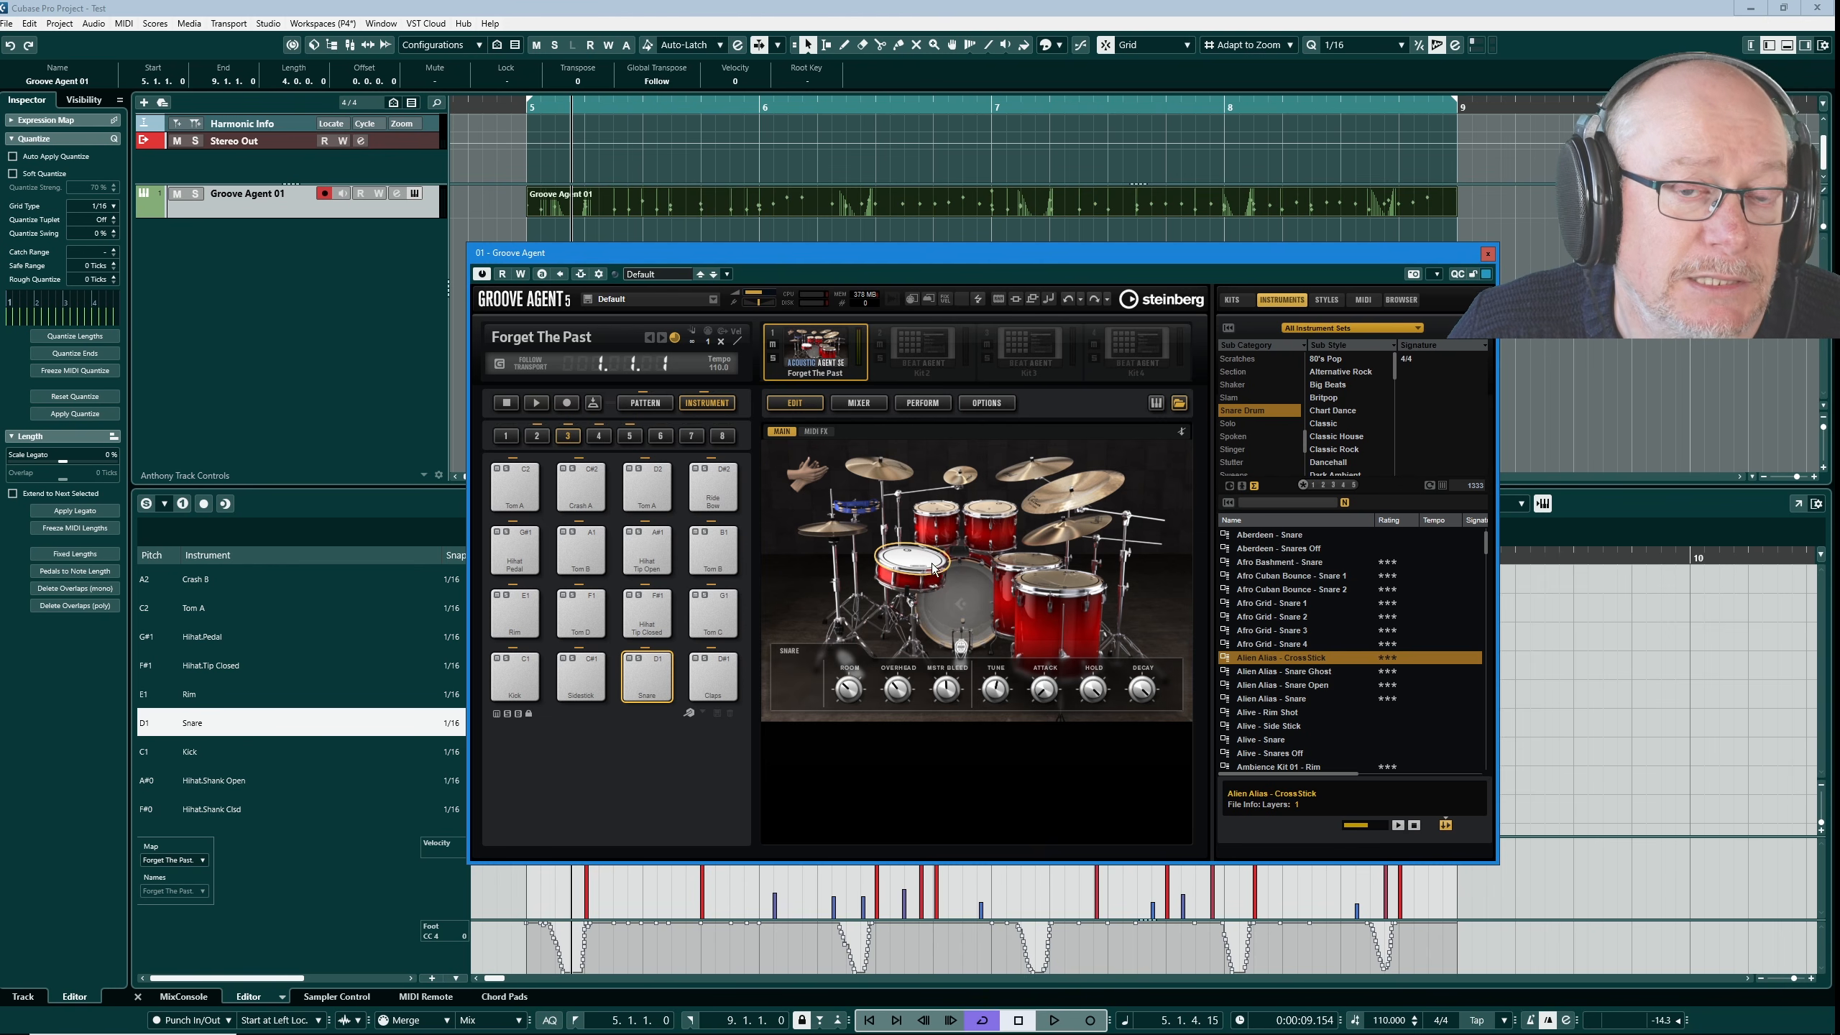
{"action": "left_click", "coordinate": [723, 620]}
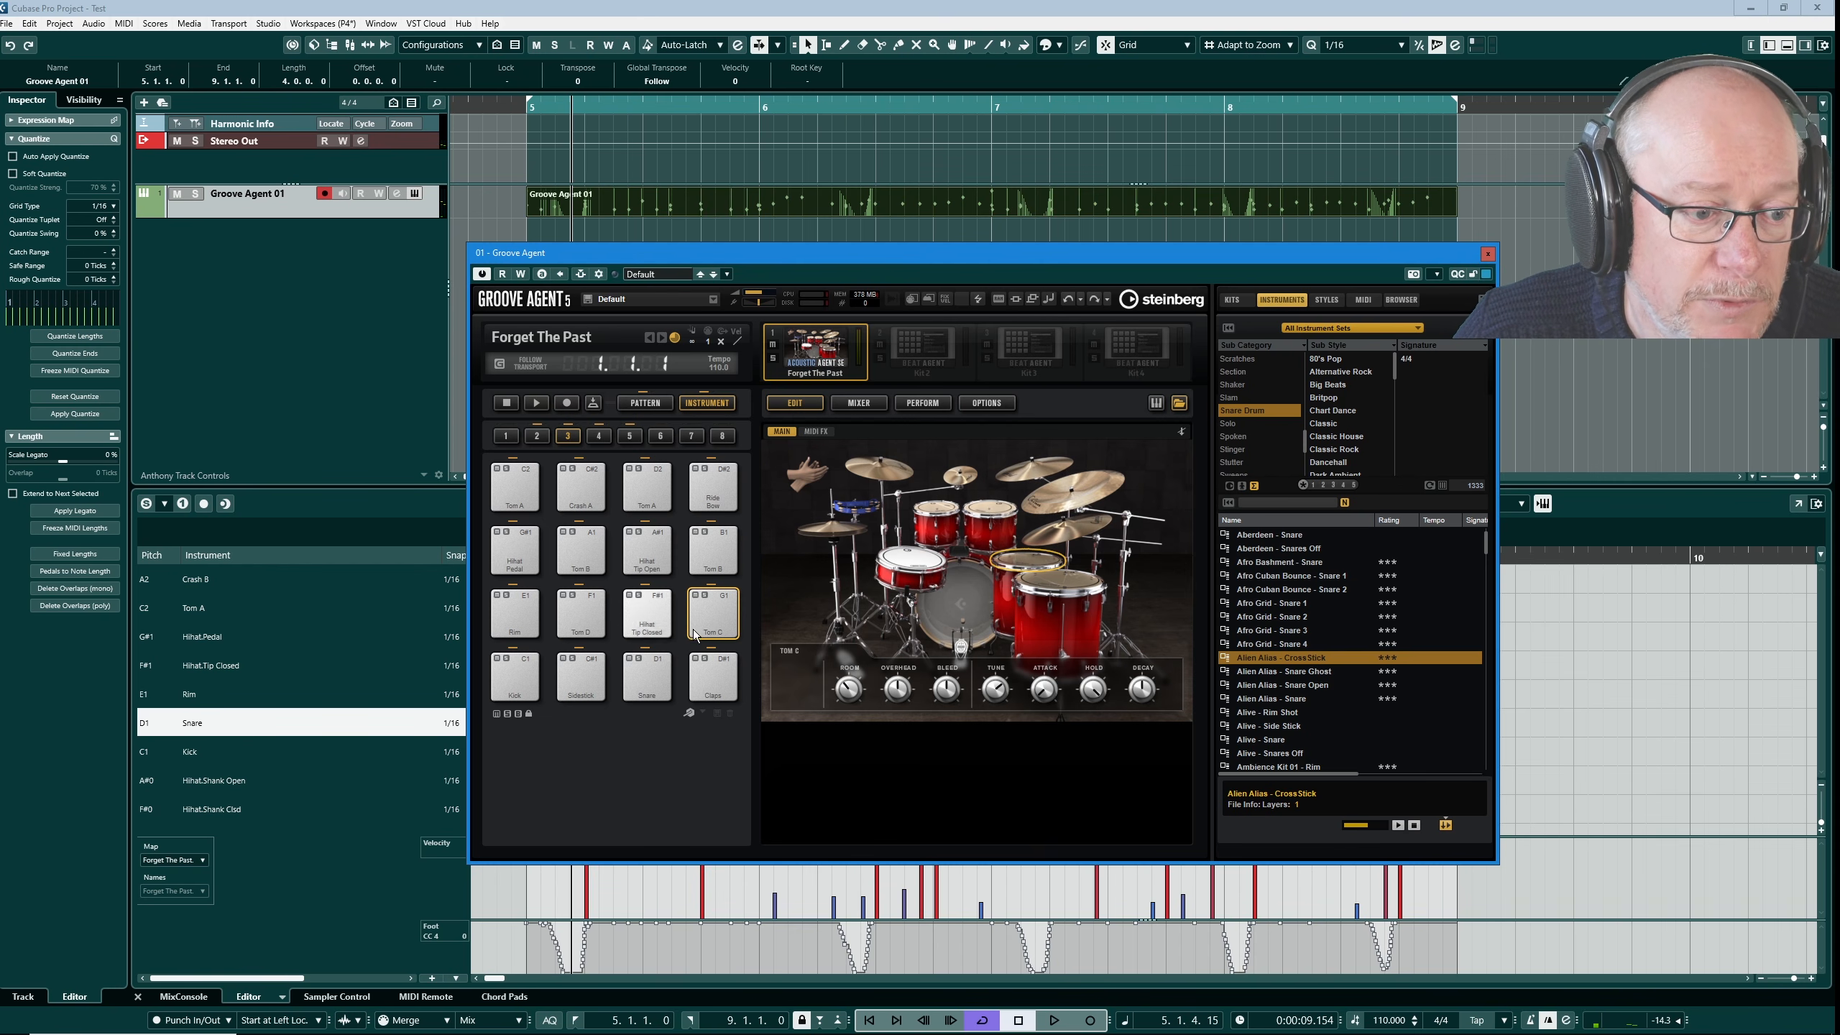
{"action": "left_click", "coordinate": [656, 553]}
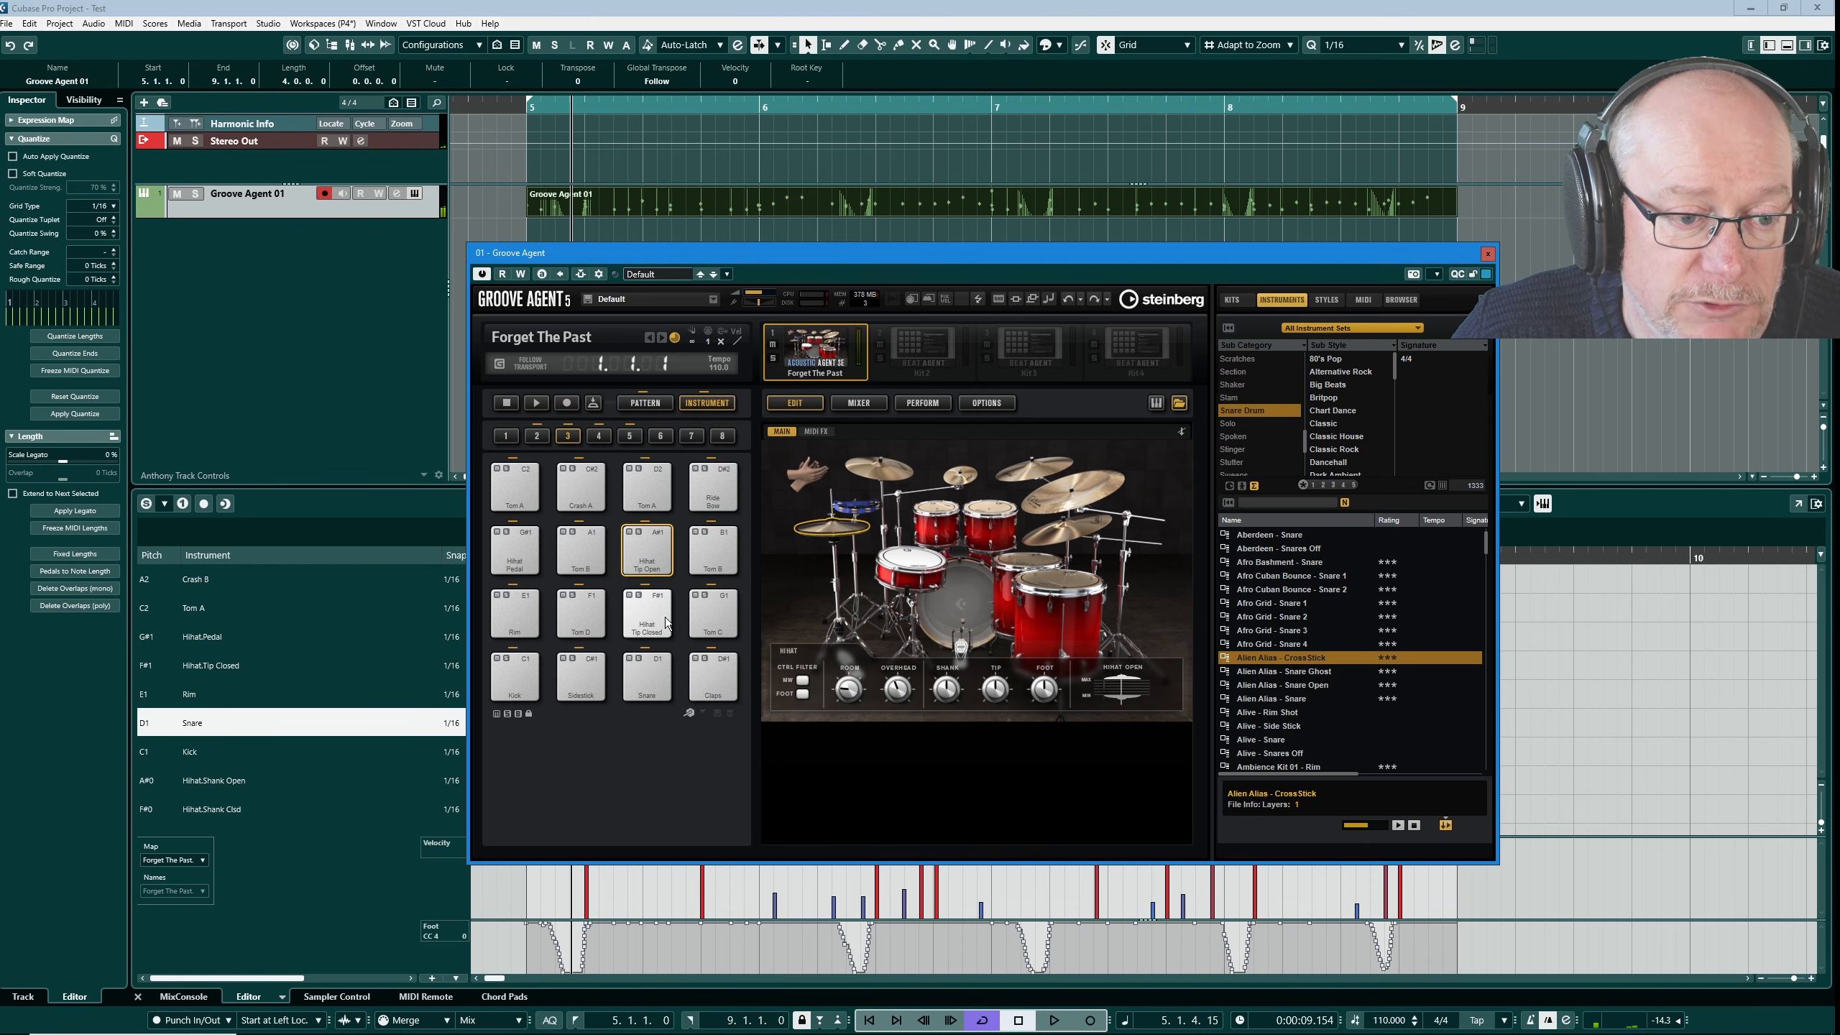
{"action": "left_click", "coordinate": [655, 612]}
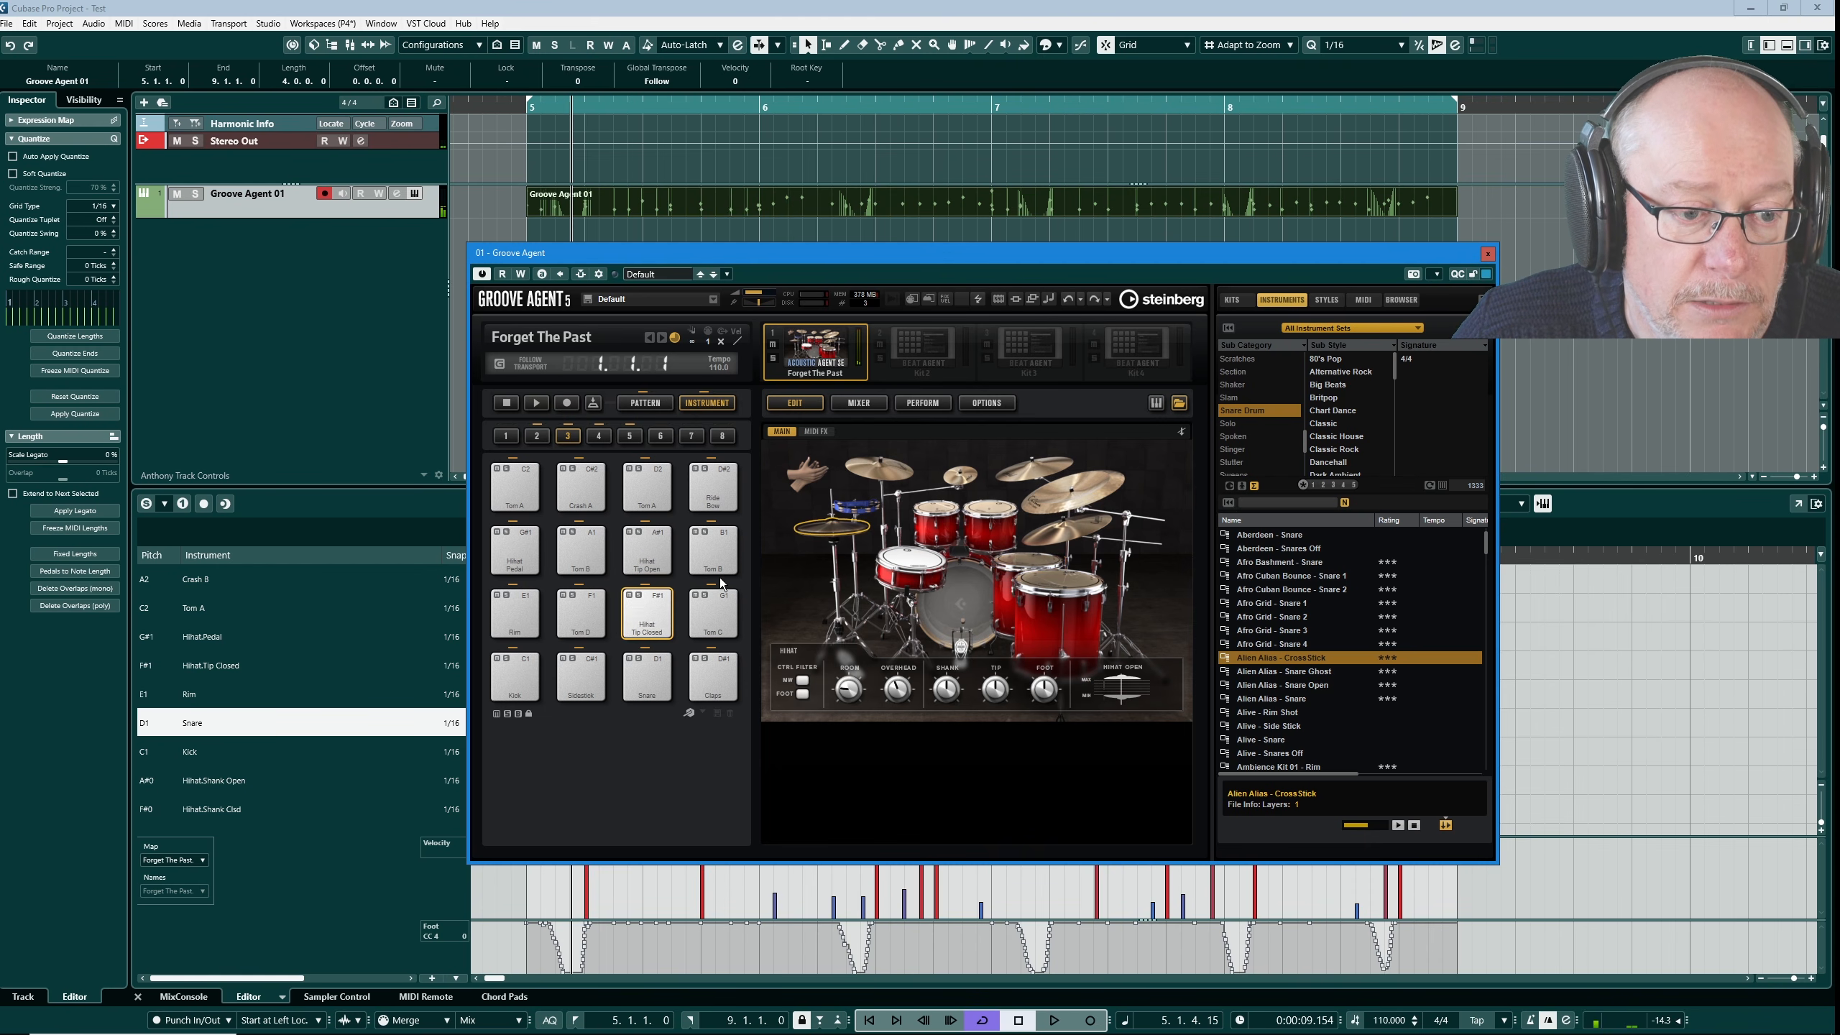
{"action": "left_click", "coordinate": [656, 602]}
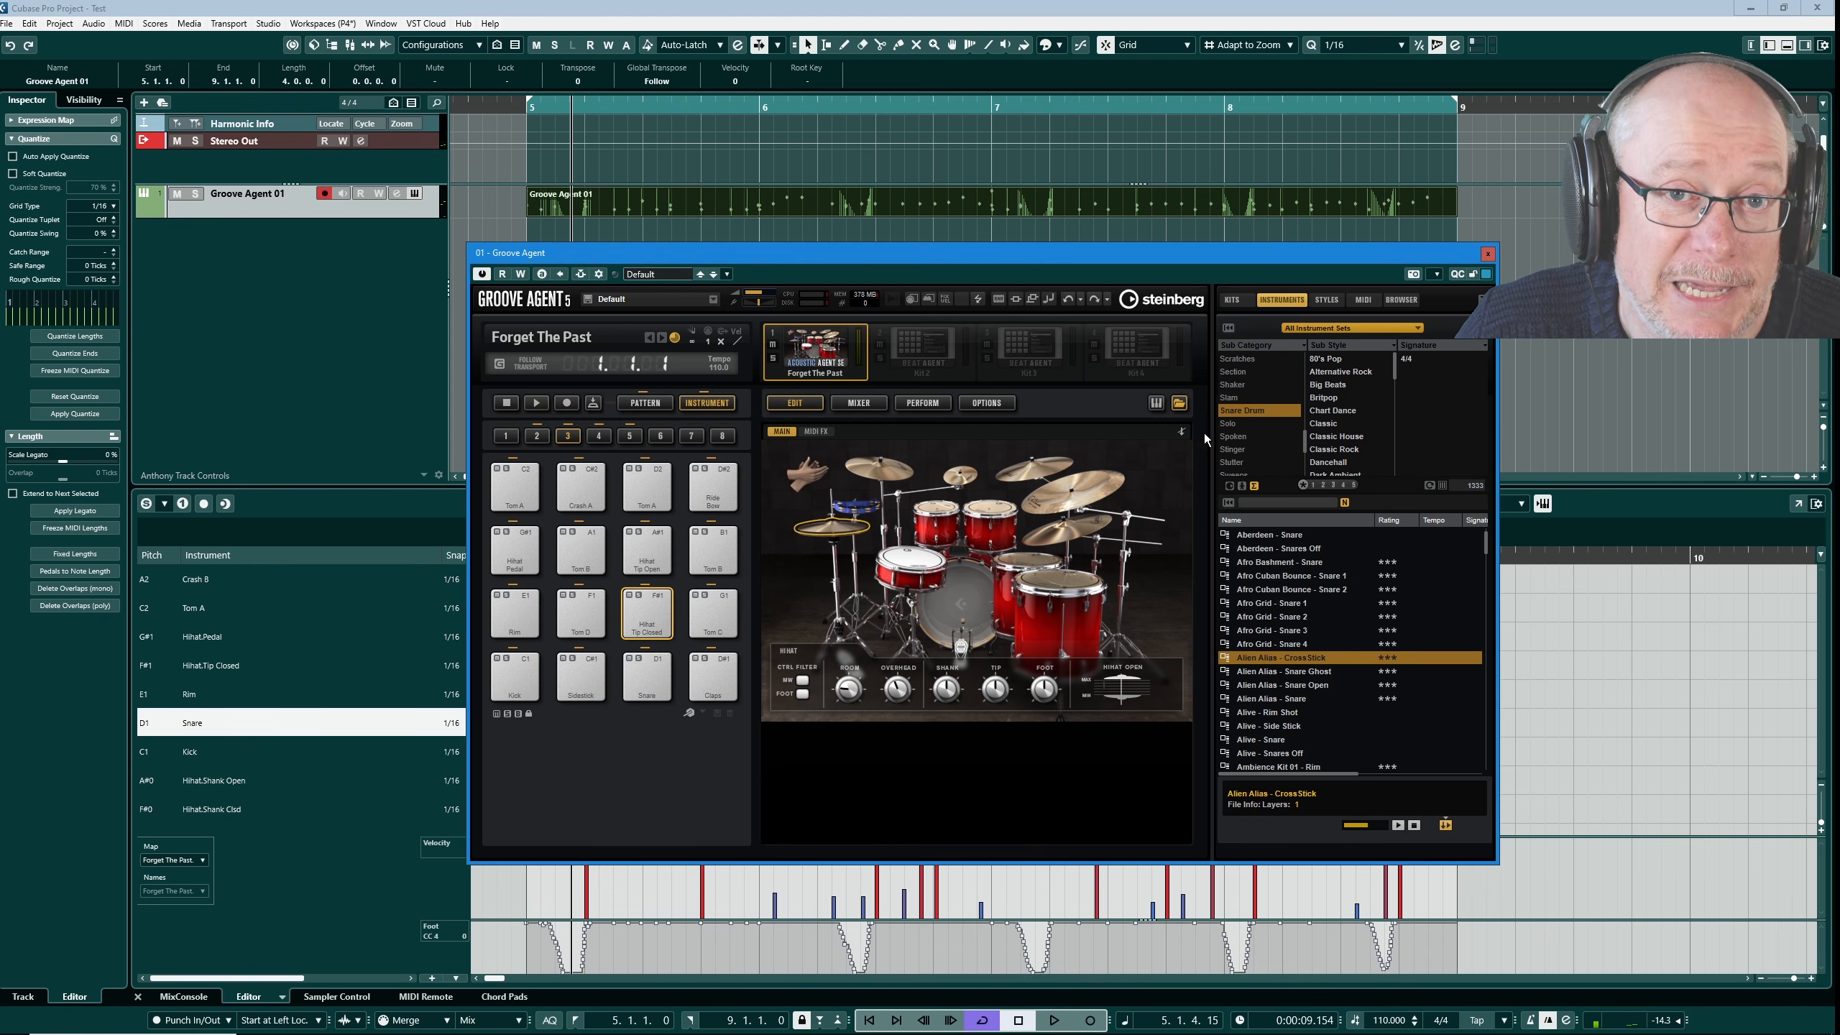
- Filter the instrument sets to HiHats, audition Alive - Hihat Closed and try to load it onto the Hihat Tip Closed pad
{"action": "scroll", "coordinate": [1246, 423], "scroll_direction": "up", "scroll_amount": 5}
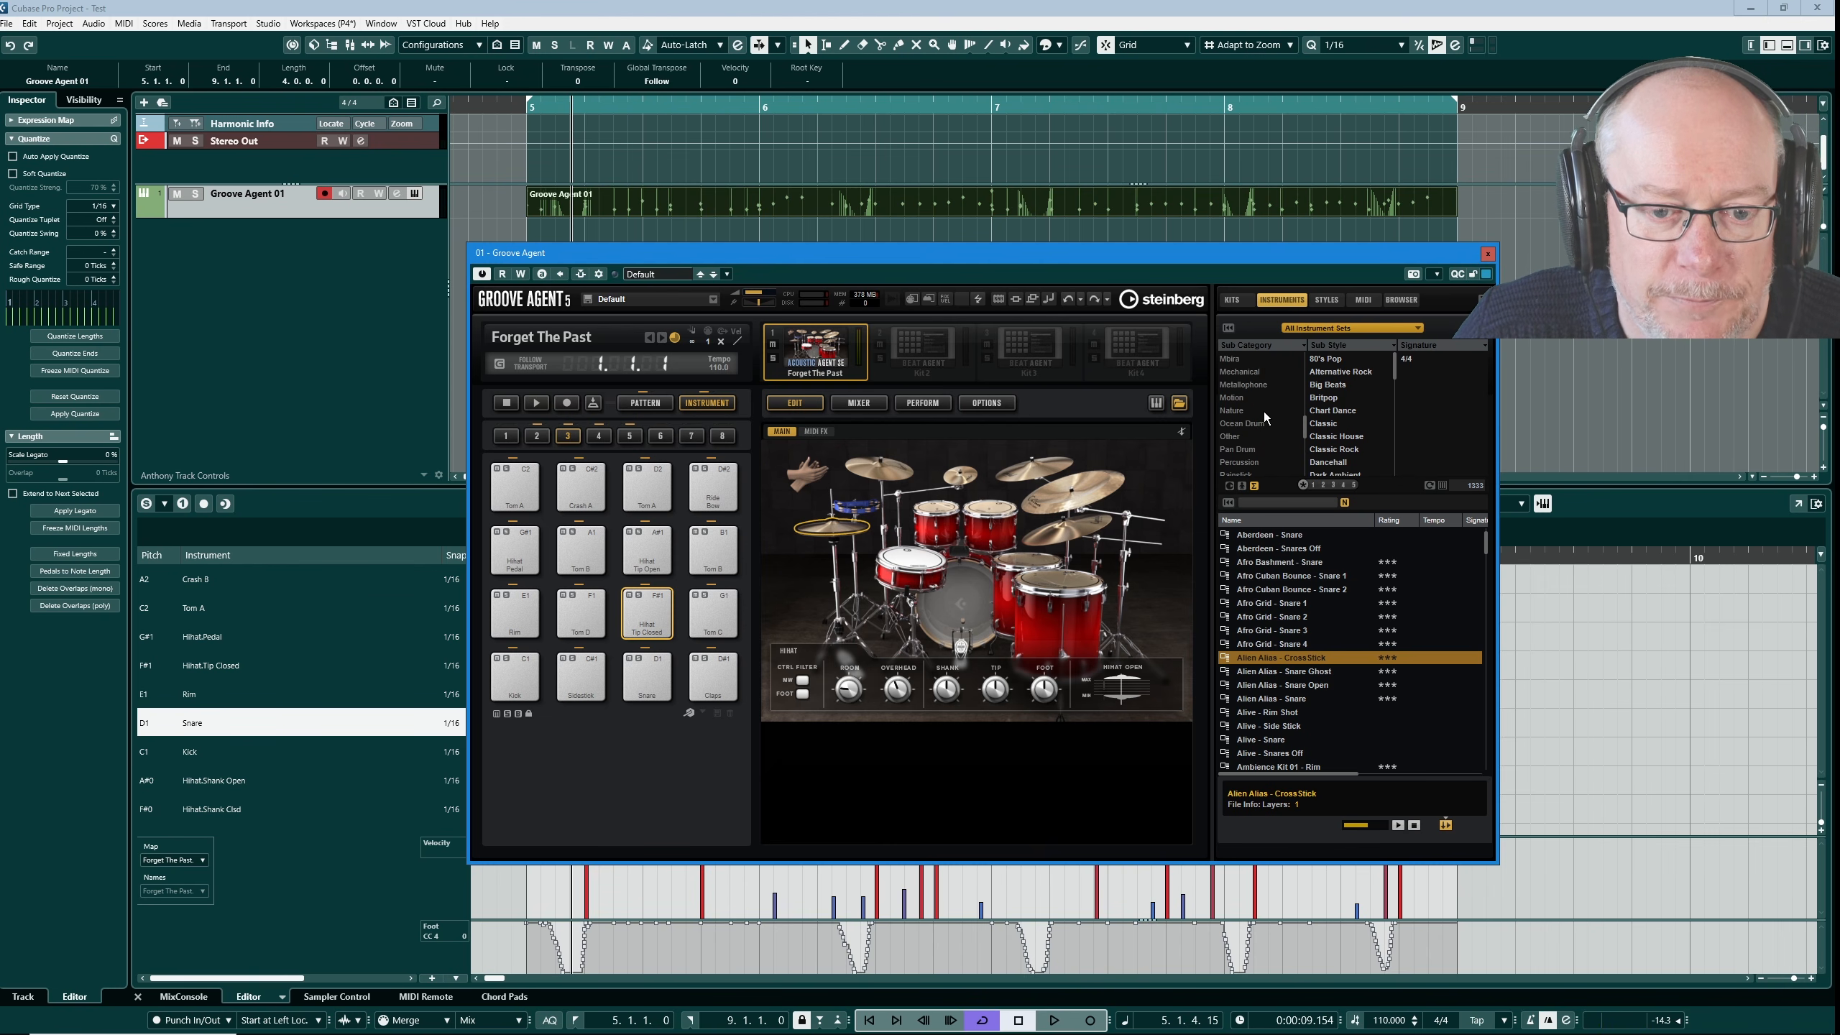
{"action": "scroll", "coordinate": [1267, 425], "scroll_direction": "up", "scroll_amount": 3}
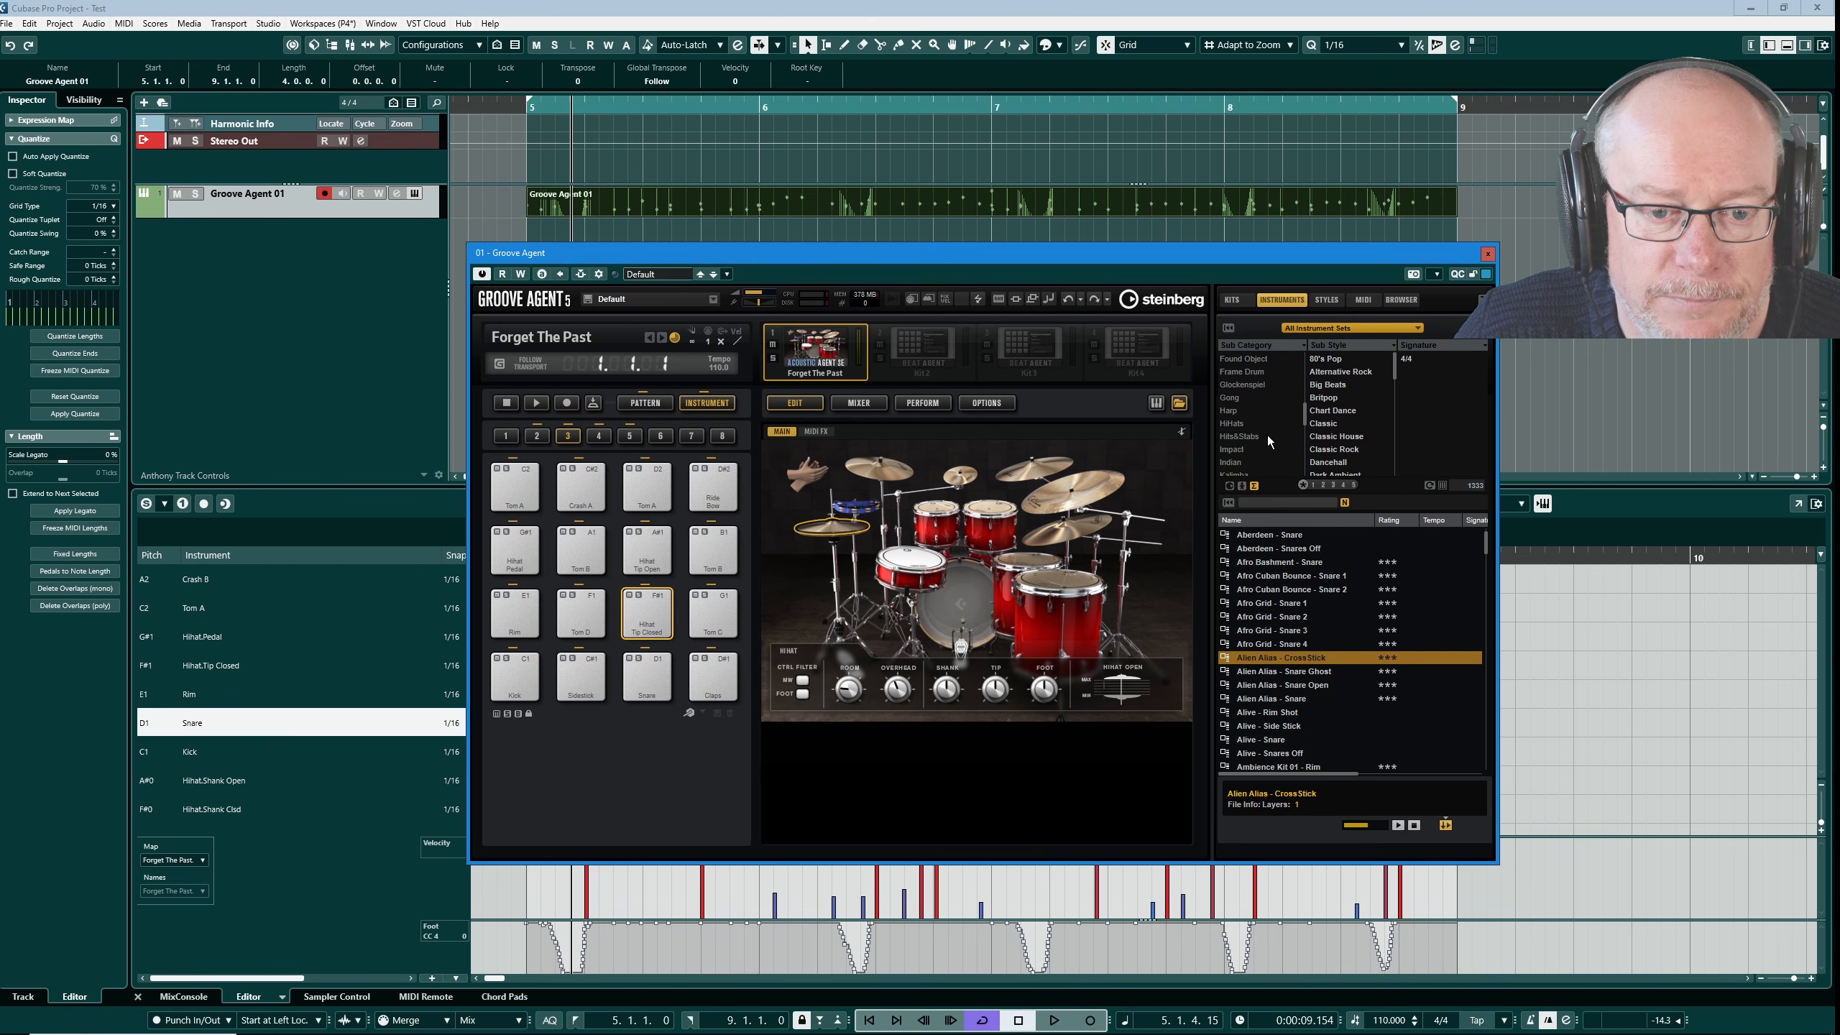
{"action": "left_click", "coordinate": [1241, 424]}
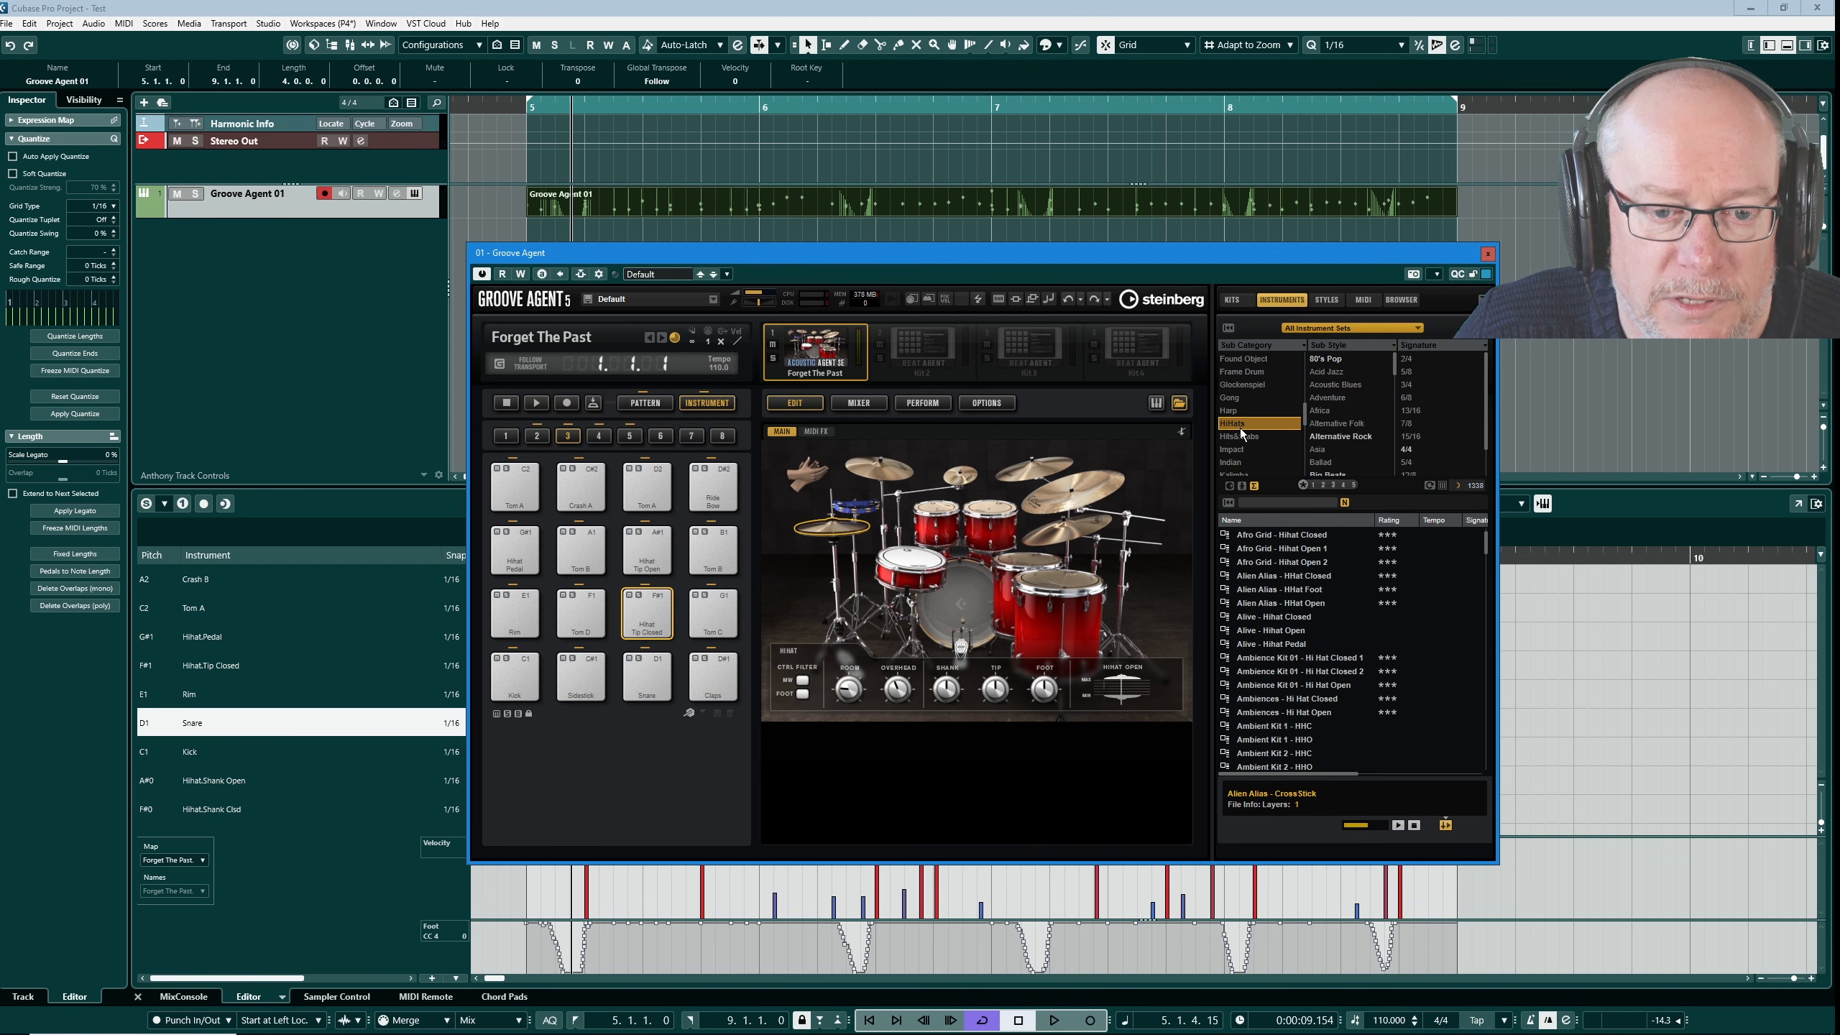
{"action": "left_click", "coordinate": [1285, 616]}
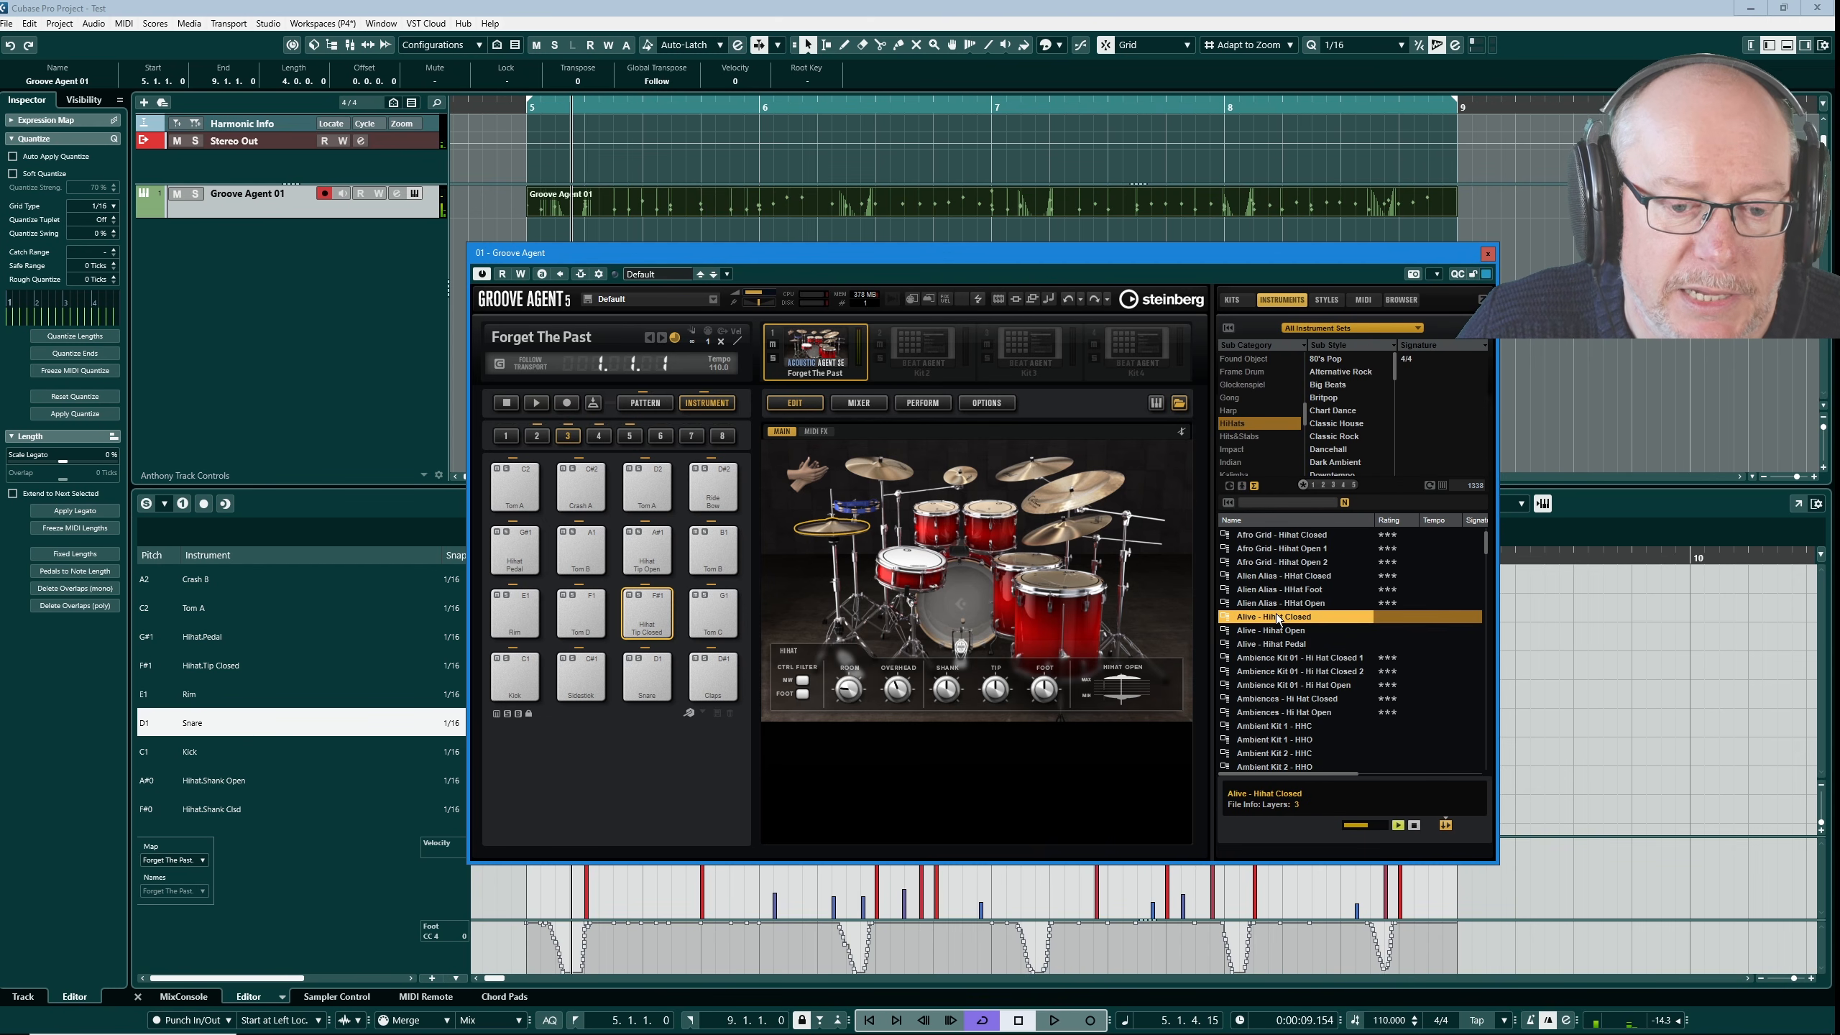
{"action": "left_click_drag", "start_coordinate": [1277, 619], "coordinate": [647, 619]}
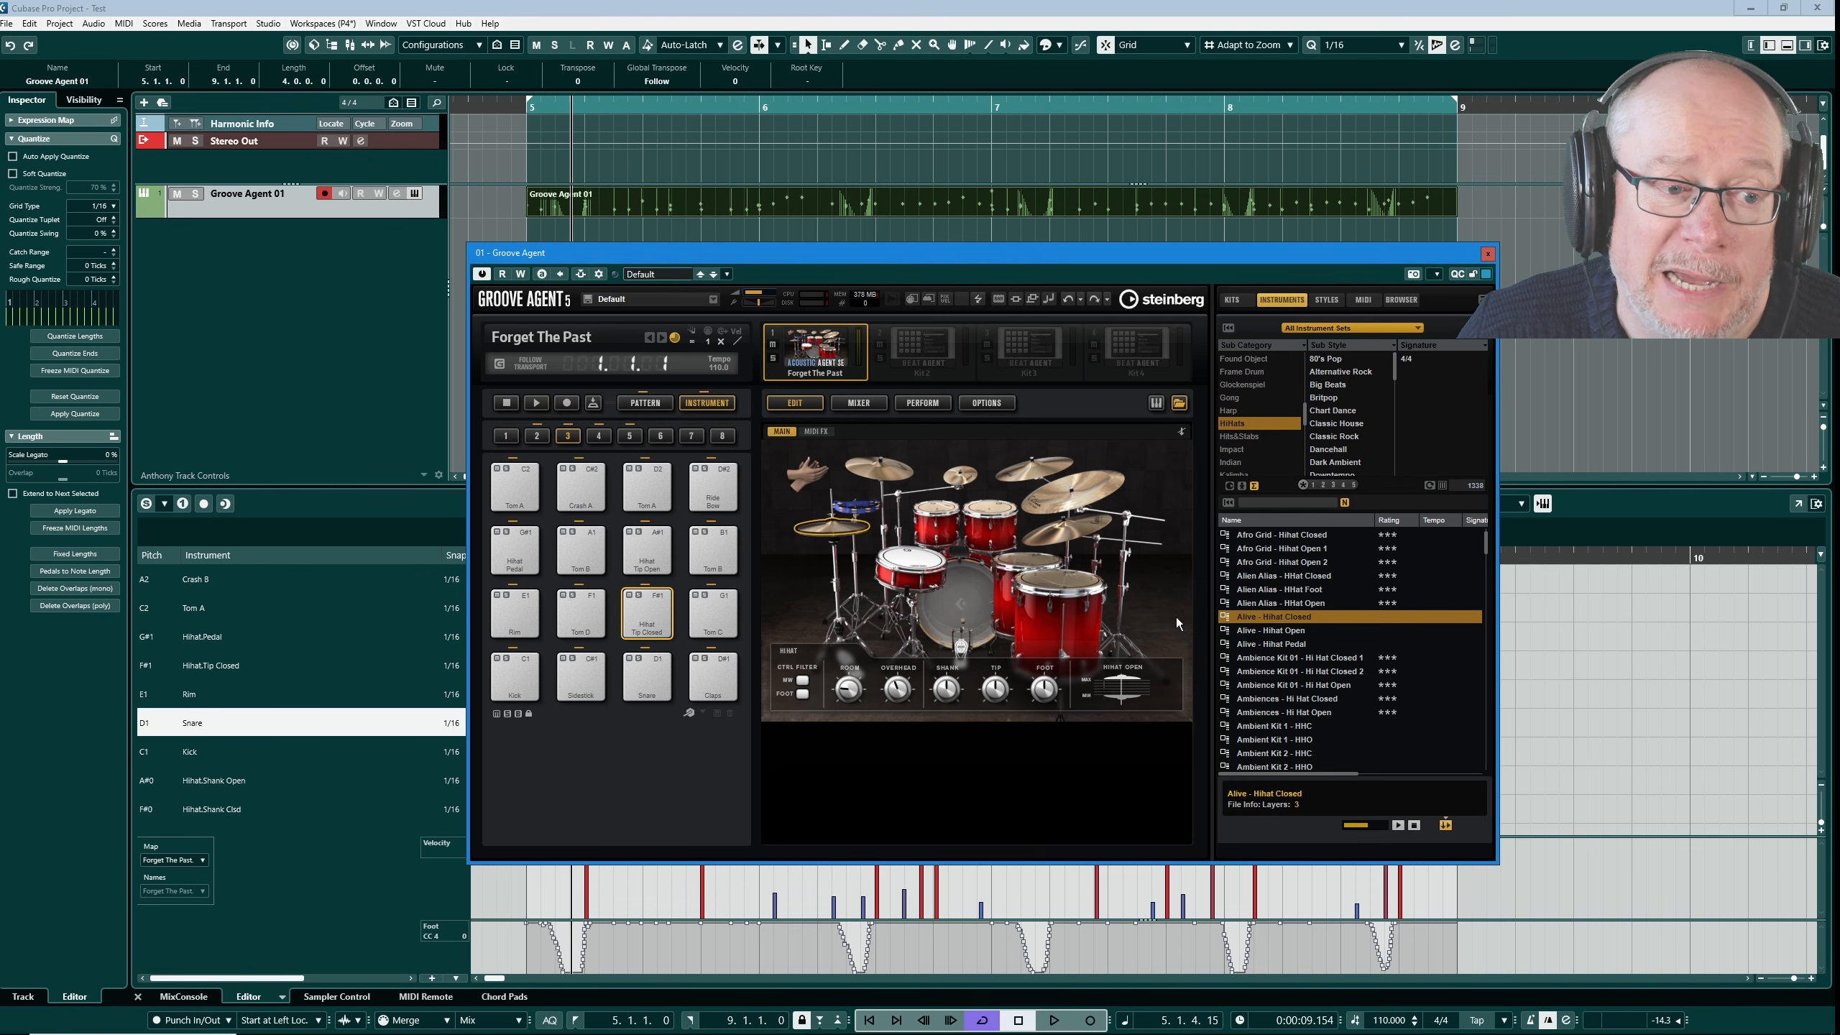
- Import the edited Groove Agent 01 part from the track onto the C1 pattern pad in the empty pad group 3
{"action": "left_click", "coordinate": [645, 403]}
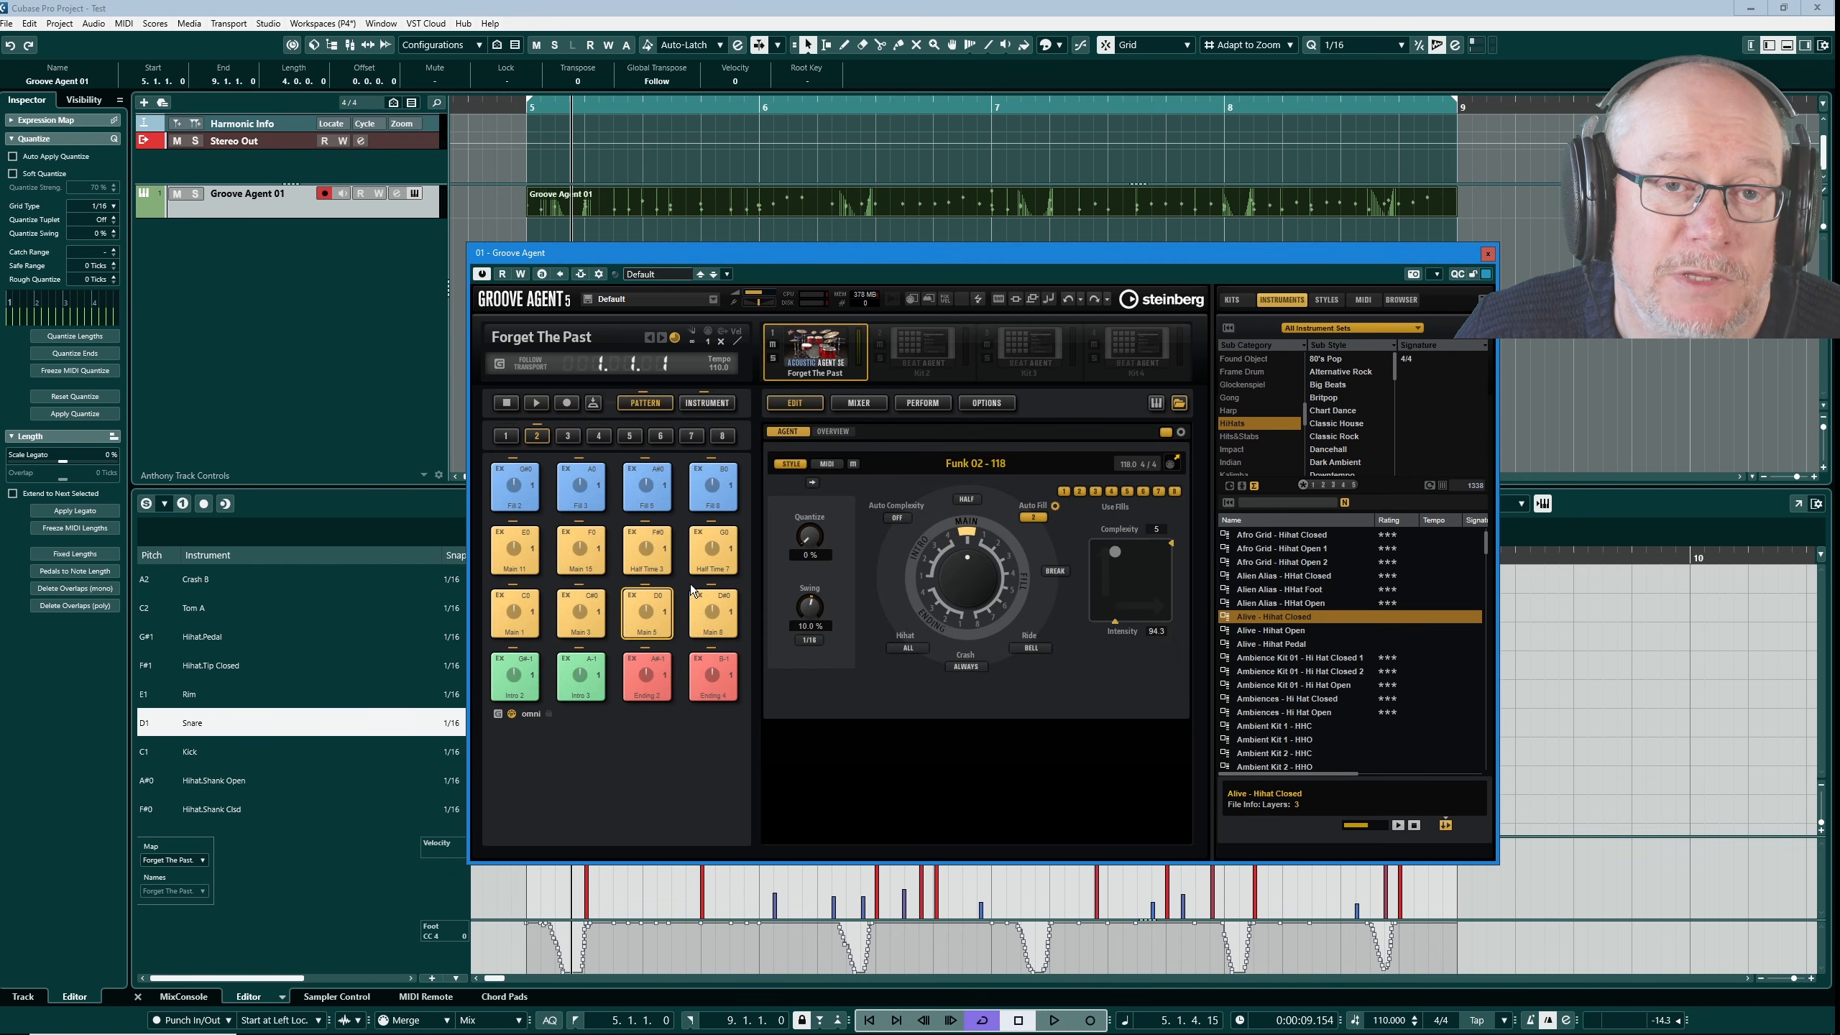
{"action": "left_click", "coordinate": [569, 436]}
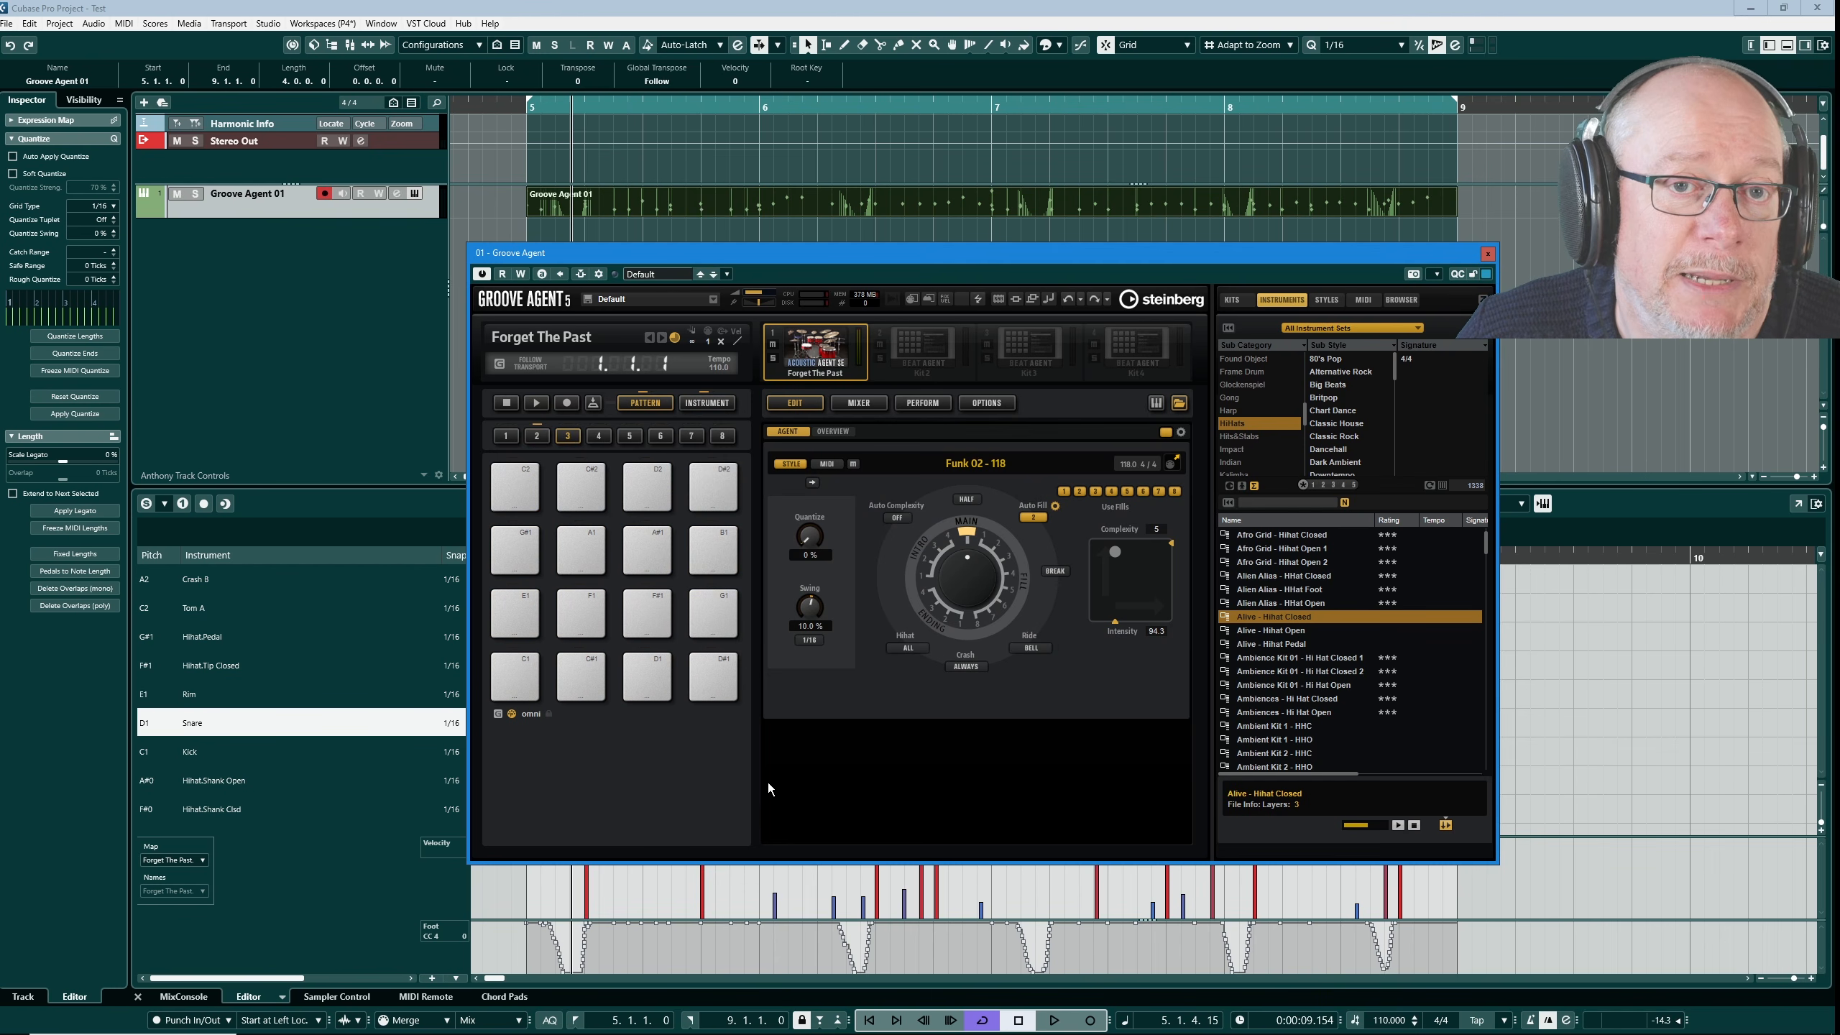
{"action": "left_click", "coordinate": [824, 196]}
{"action": "left_click_drag", "start_coordinate": [825, 196], "coordinate": [513, 684]}
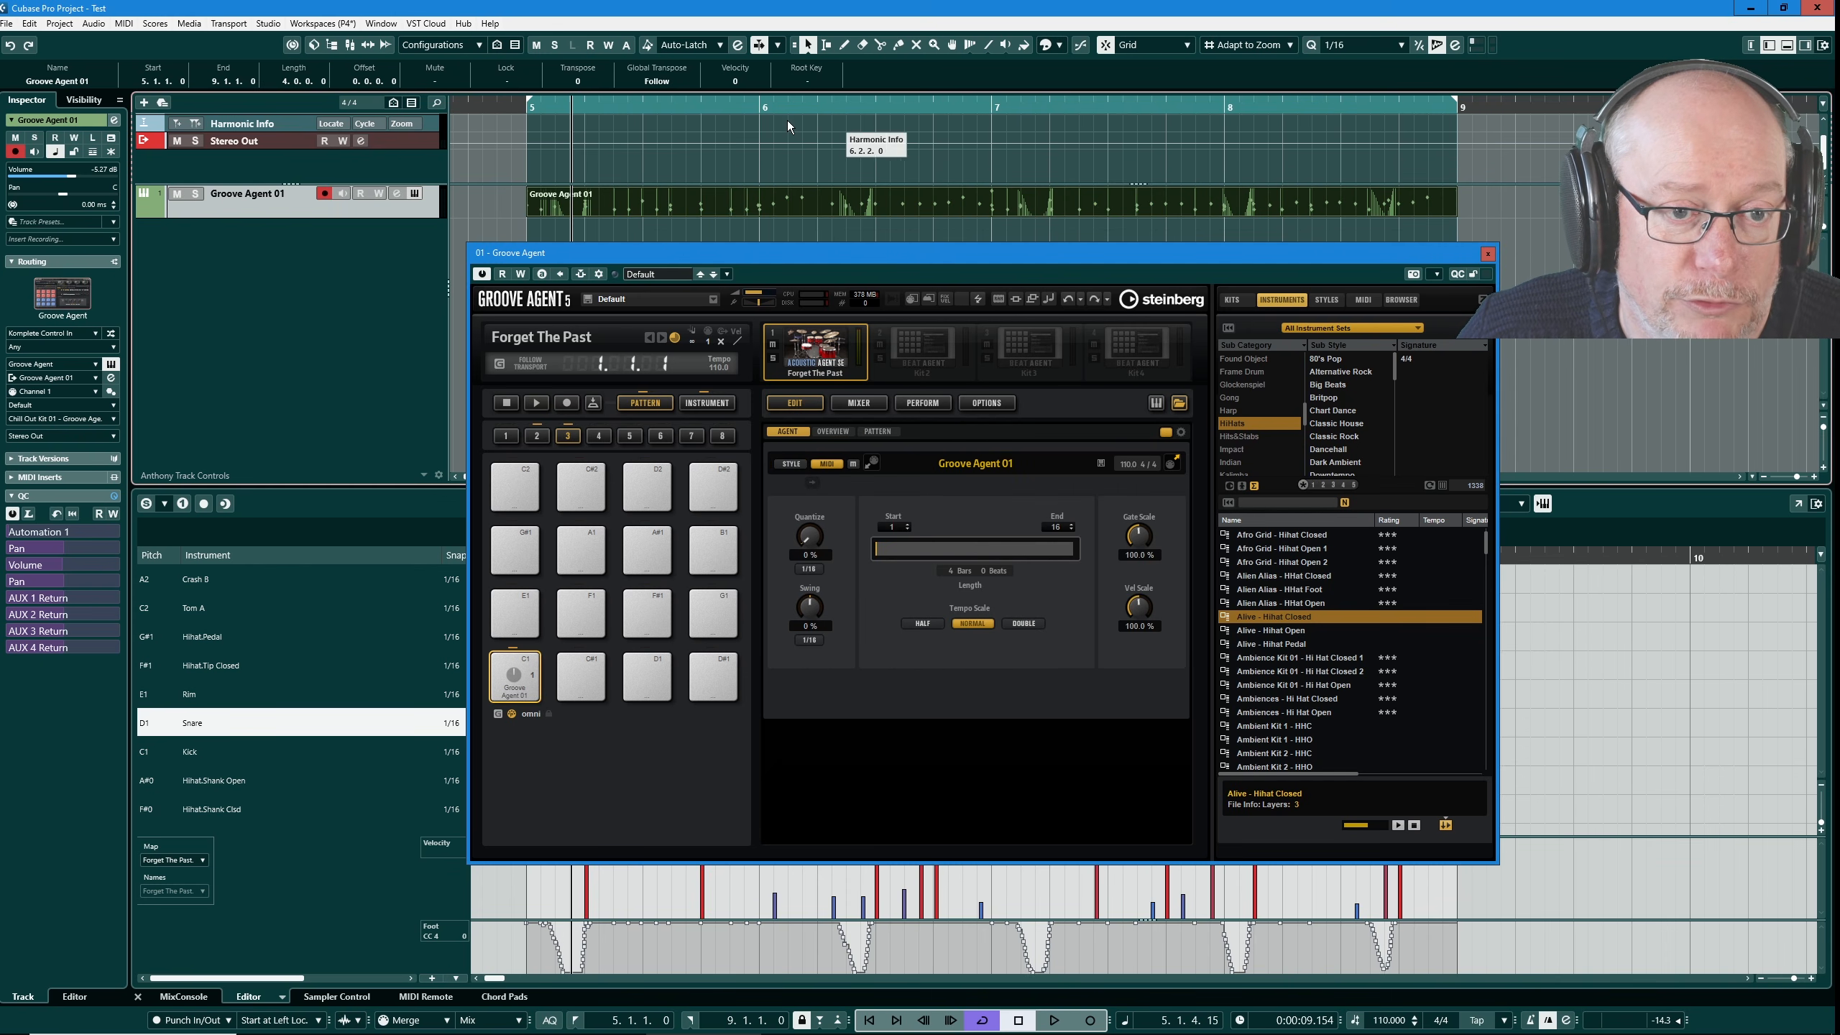
- Reposition the Groove Agent window and display the imported Groove Agent 01 pattern's notes in the Pattern editor
{"action": "left_click_drag", "start_coordinate": [961, 259], "coordinate": [783, 11]}
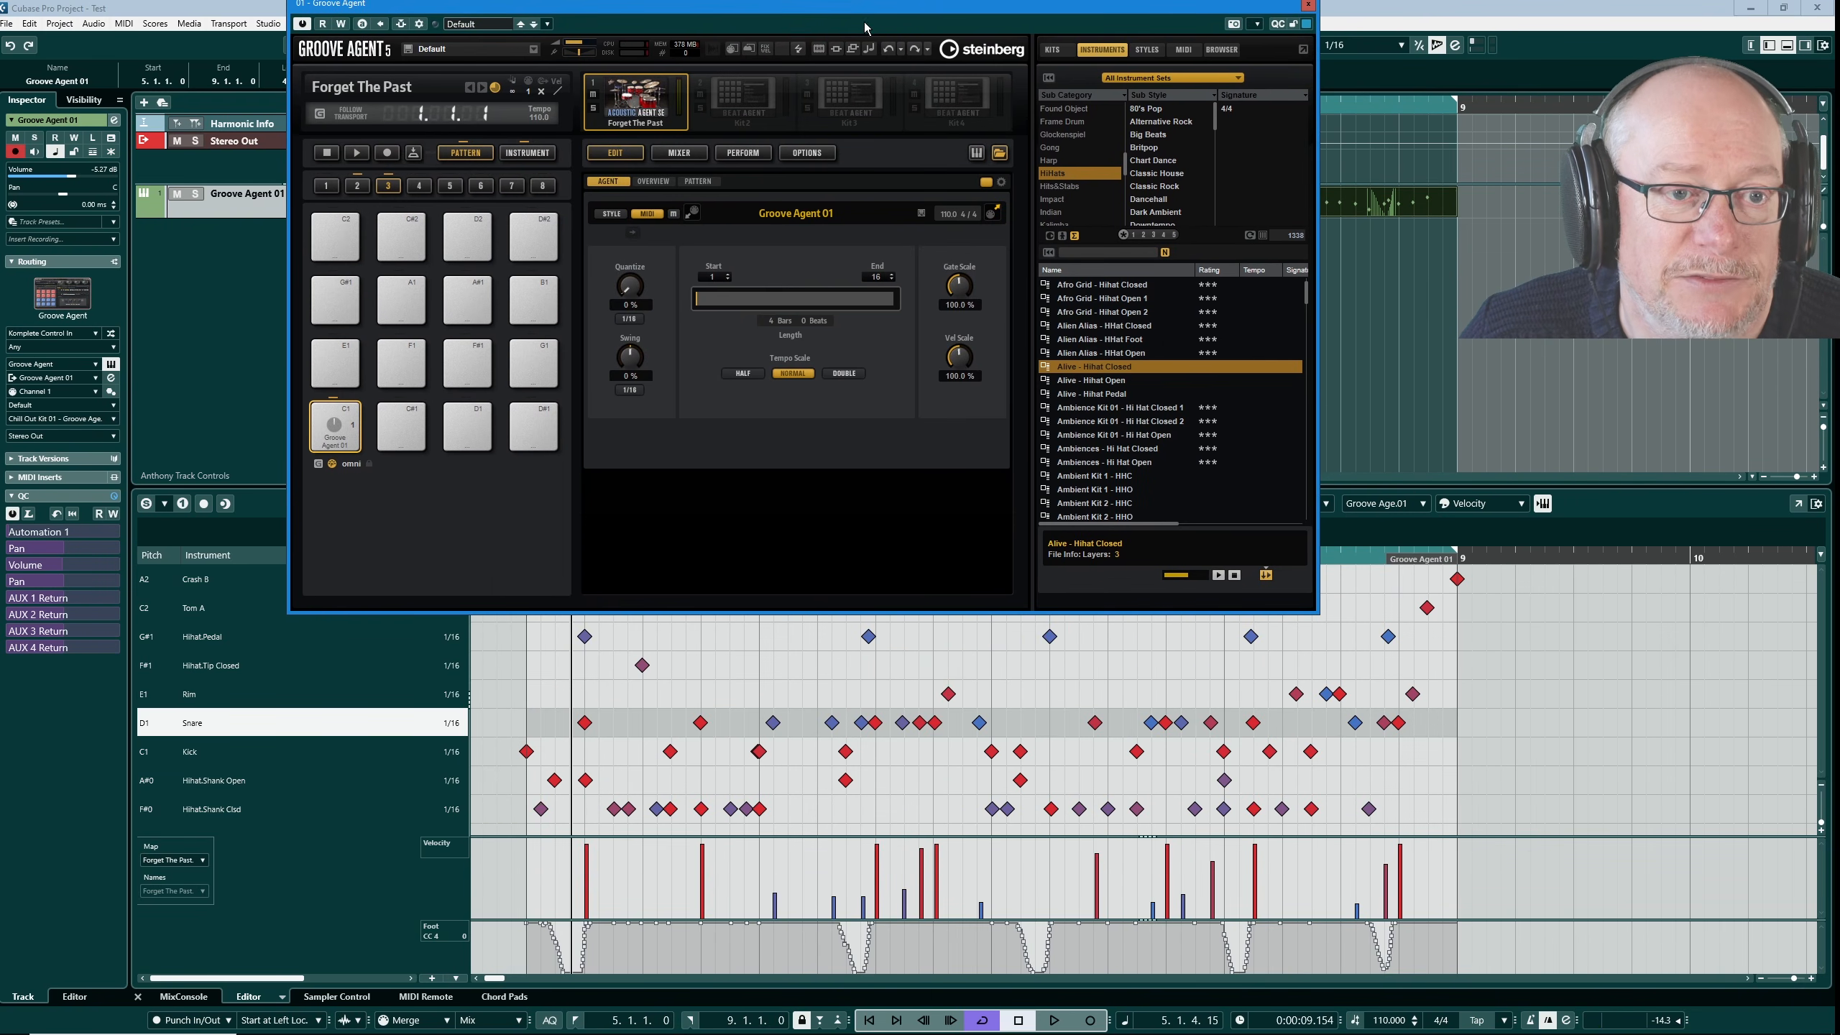
{"action": "left_click_drag", "start_coordinate": [875, 13], "coordinate": [1006, 229]}
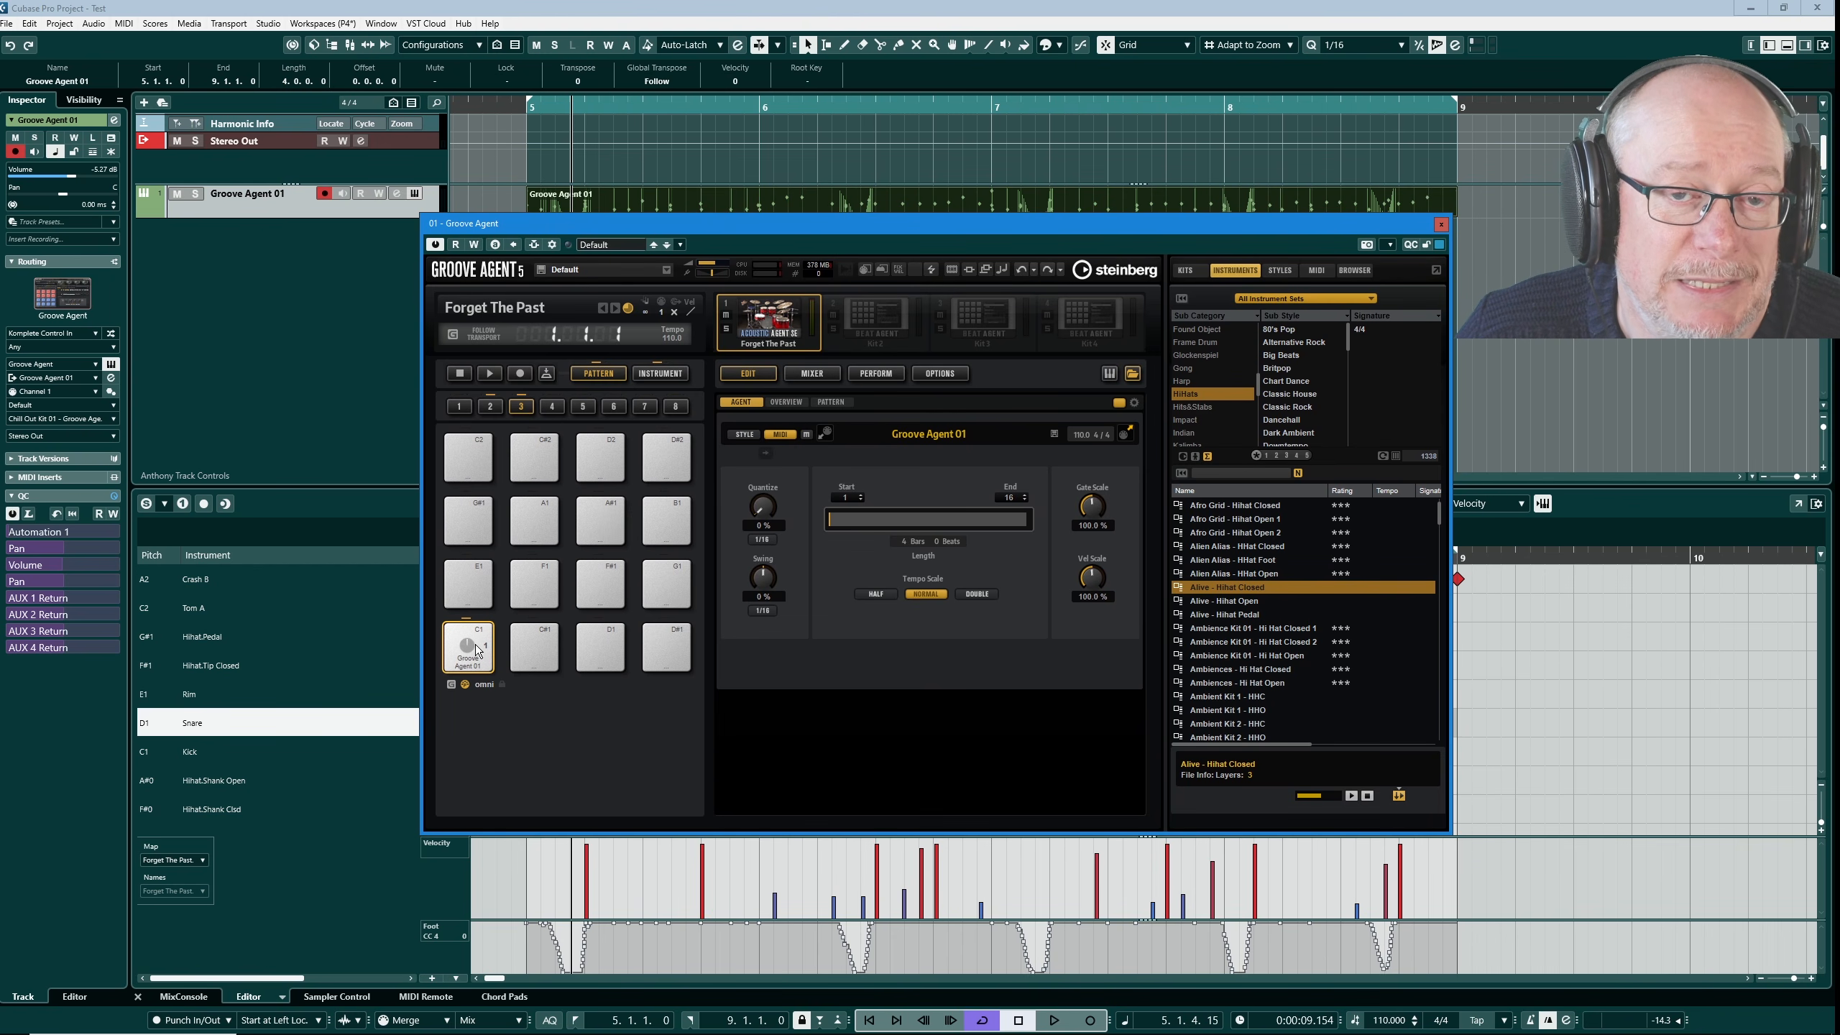
{"action": "left_click", "coordinate": [831, 401]}
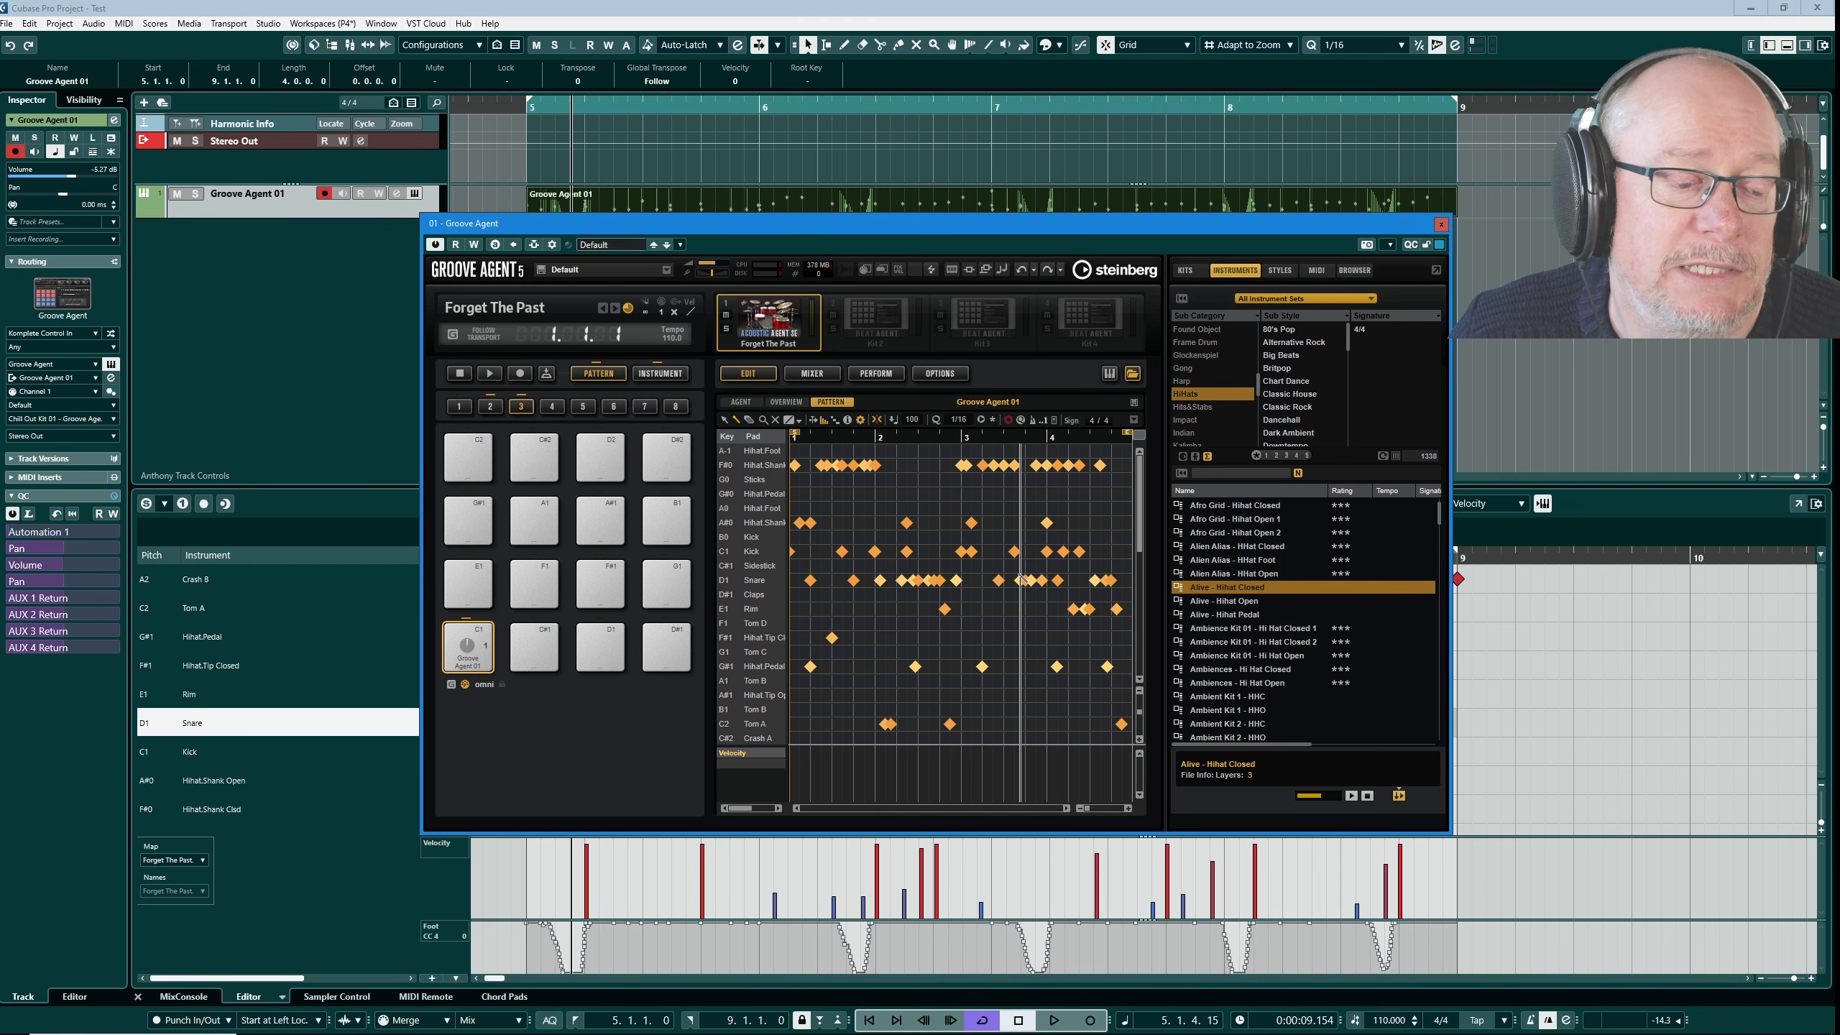
- Compare the D0 Main style pad in pad group 2 with the imported Groove Agent 01 MIDI pad in group 3
{"action": "left_click", "coordinate": [489, 407]}
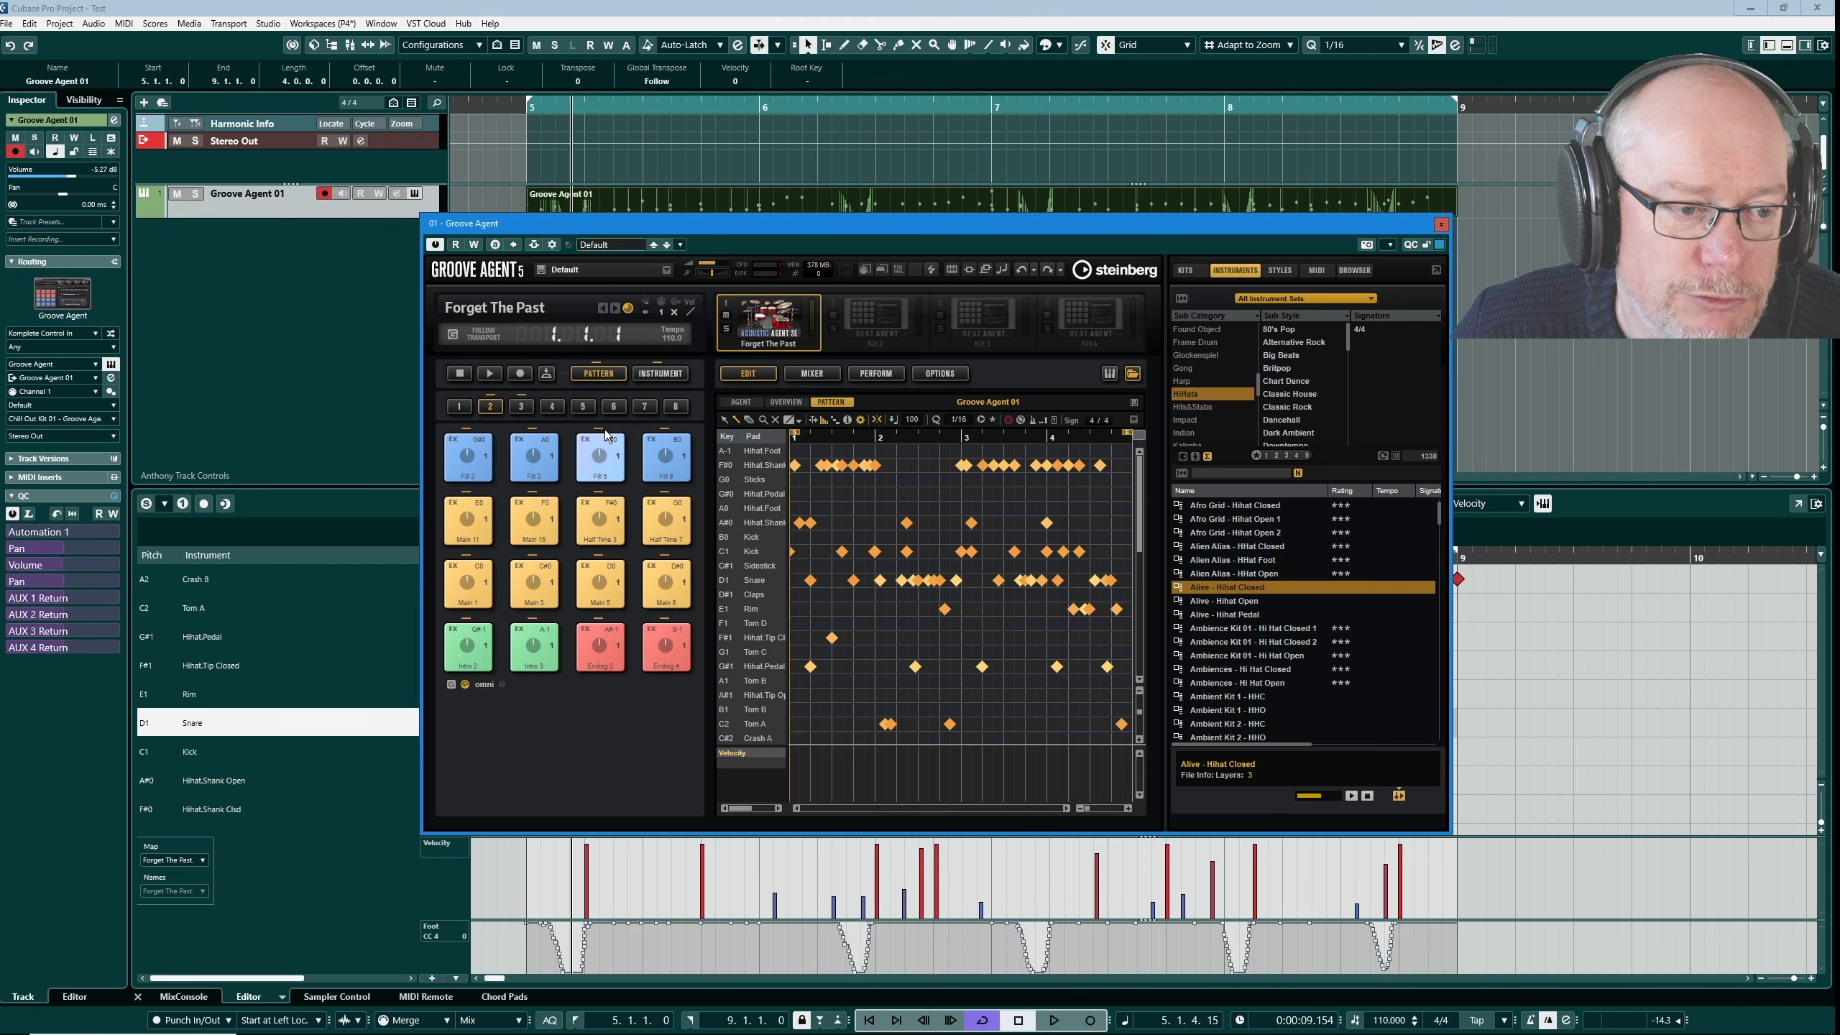
{"action": "left_click", "coordinate": [593, 580]}
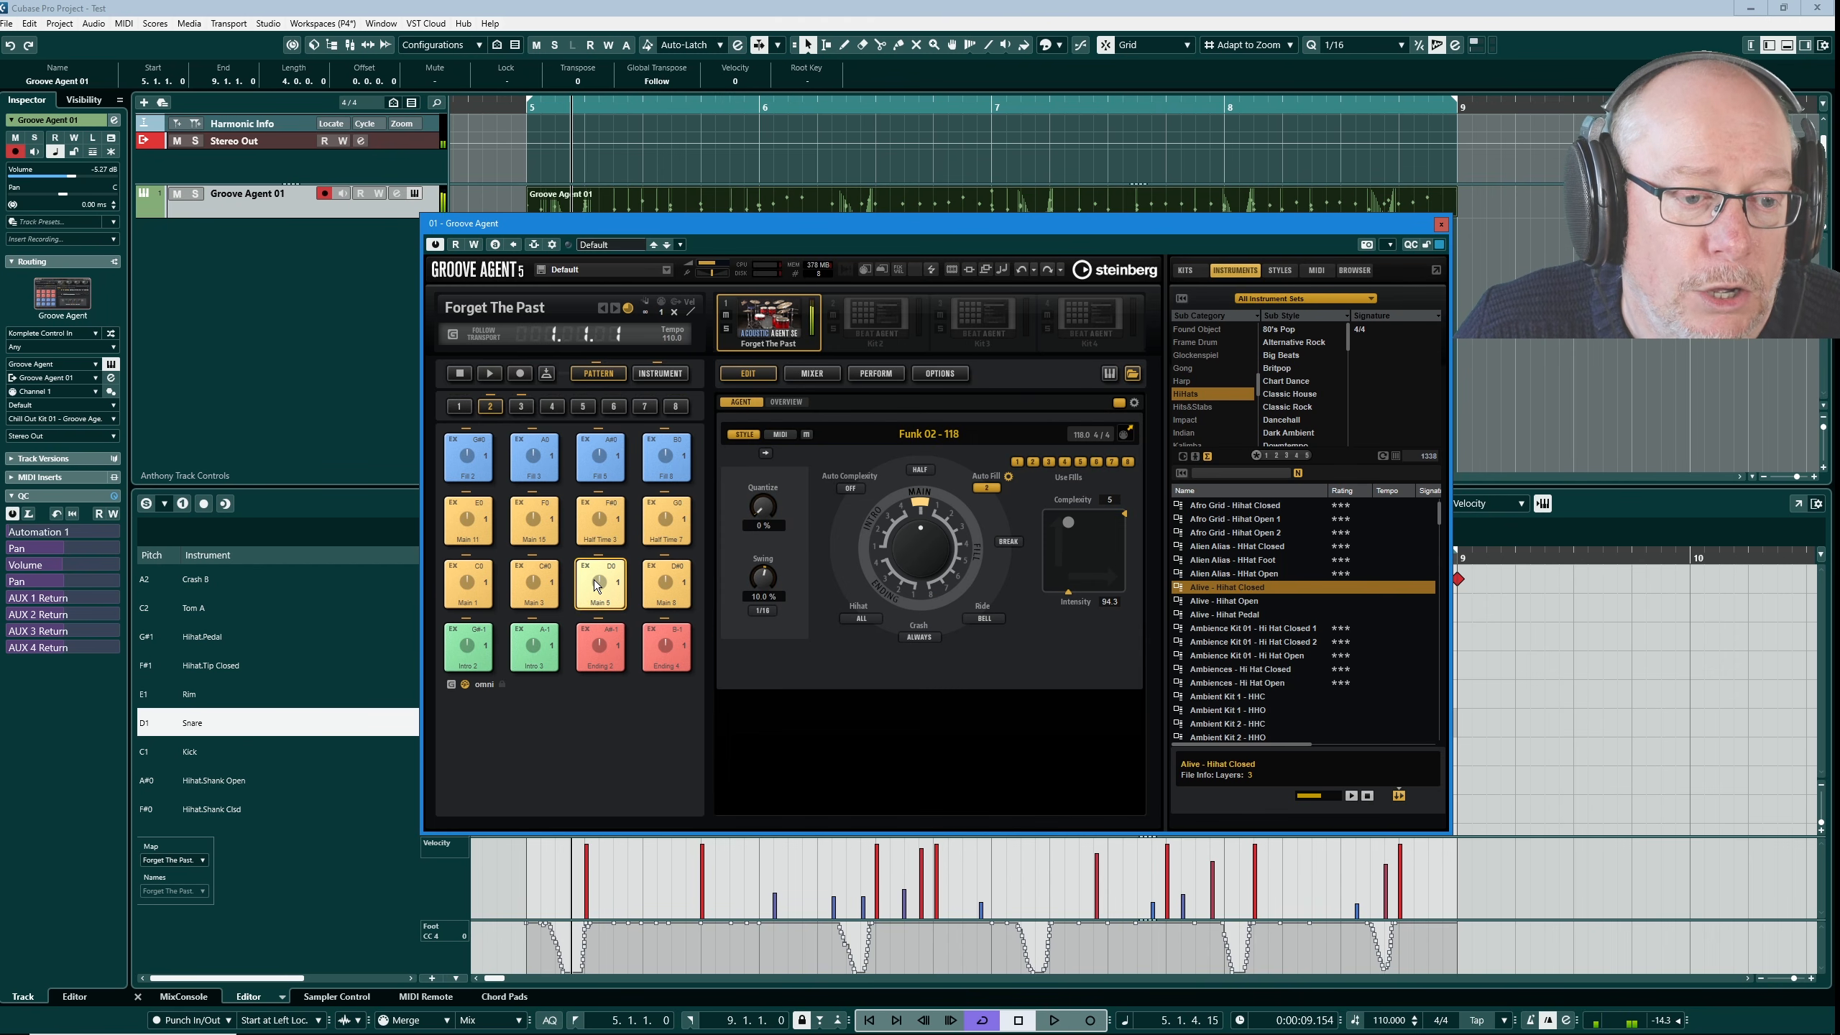
{"action": "left_click", "coordinate": [522, 408]}
{"action": "left_click", "coordinate": [488, 645]}
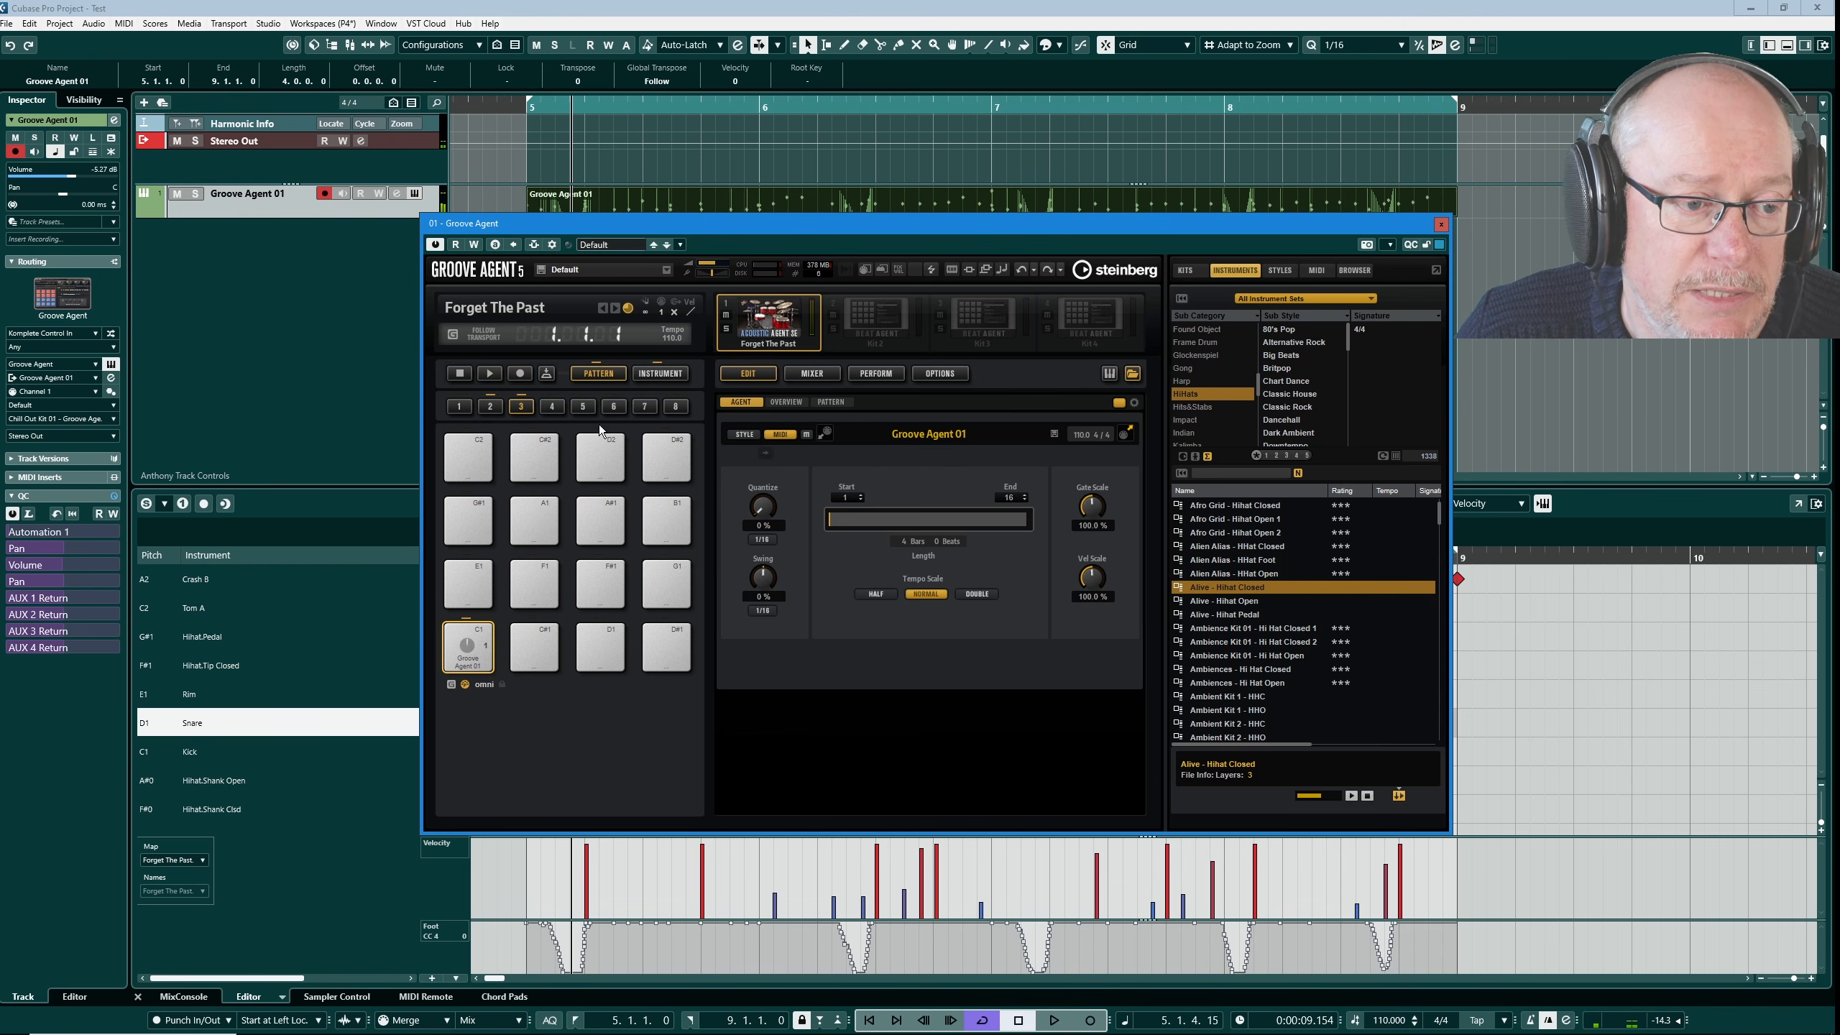
- Convert the Funk 02 - 118 style on the C#0 Main pad in group 2 to MIDI and display its notes in the Pattern editor
{"action": "left_click", "coordinate": [490, 407]}
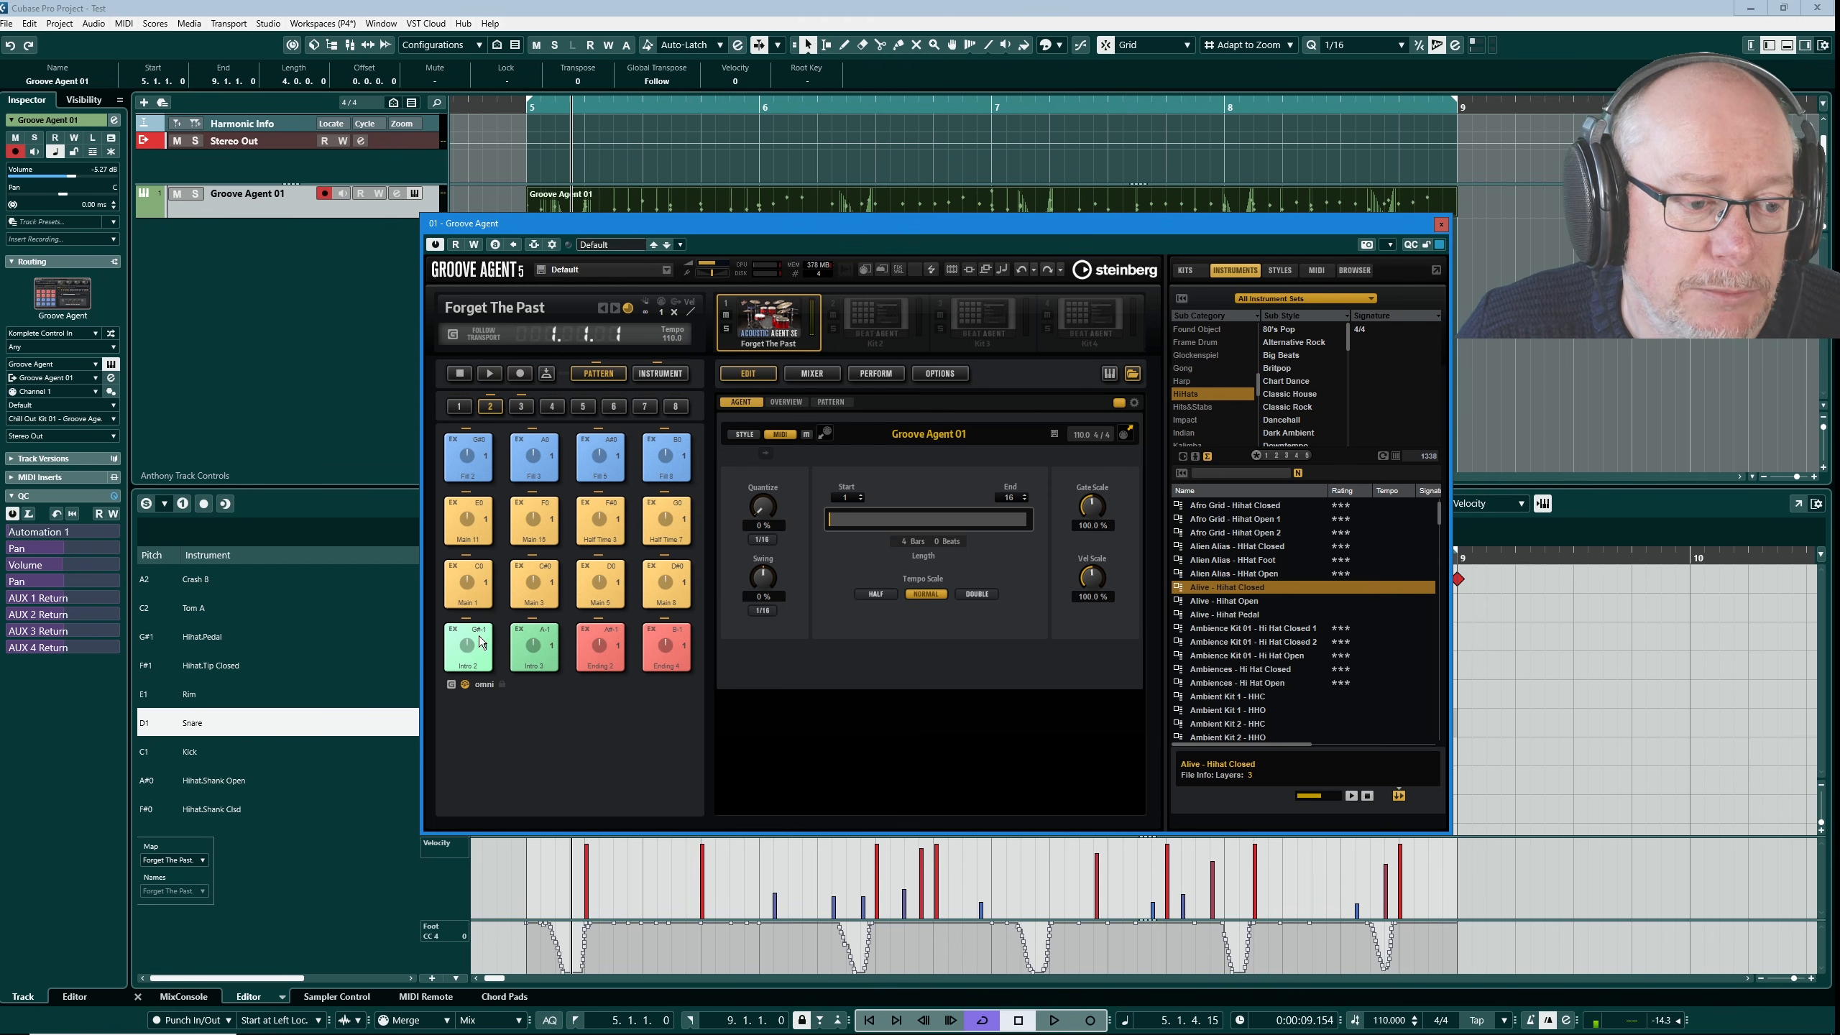
{"action": "left_click", "coordinate": [533, 576]}
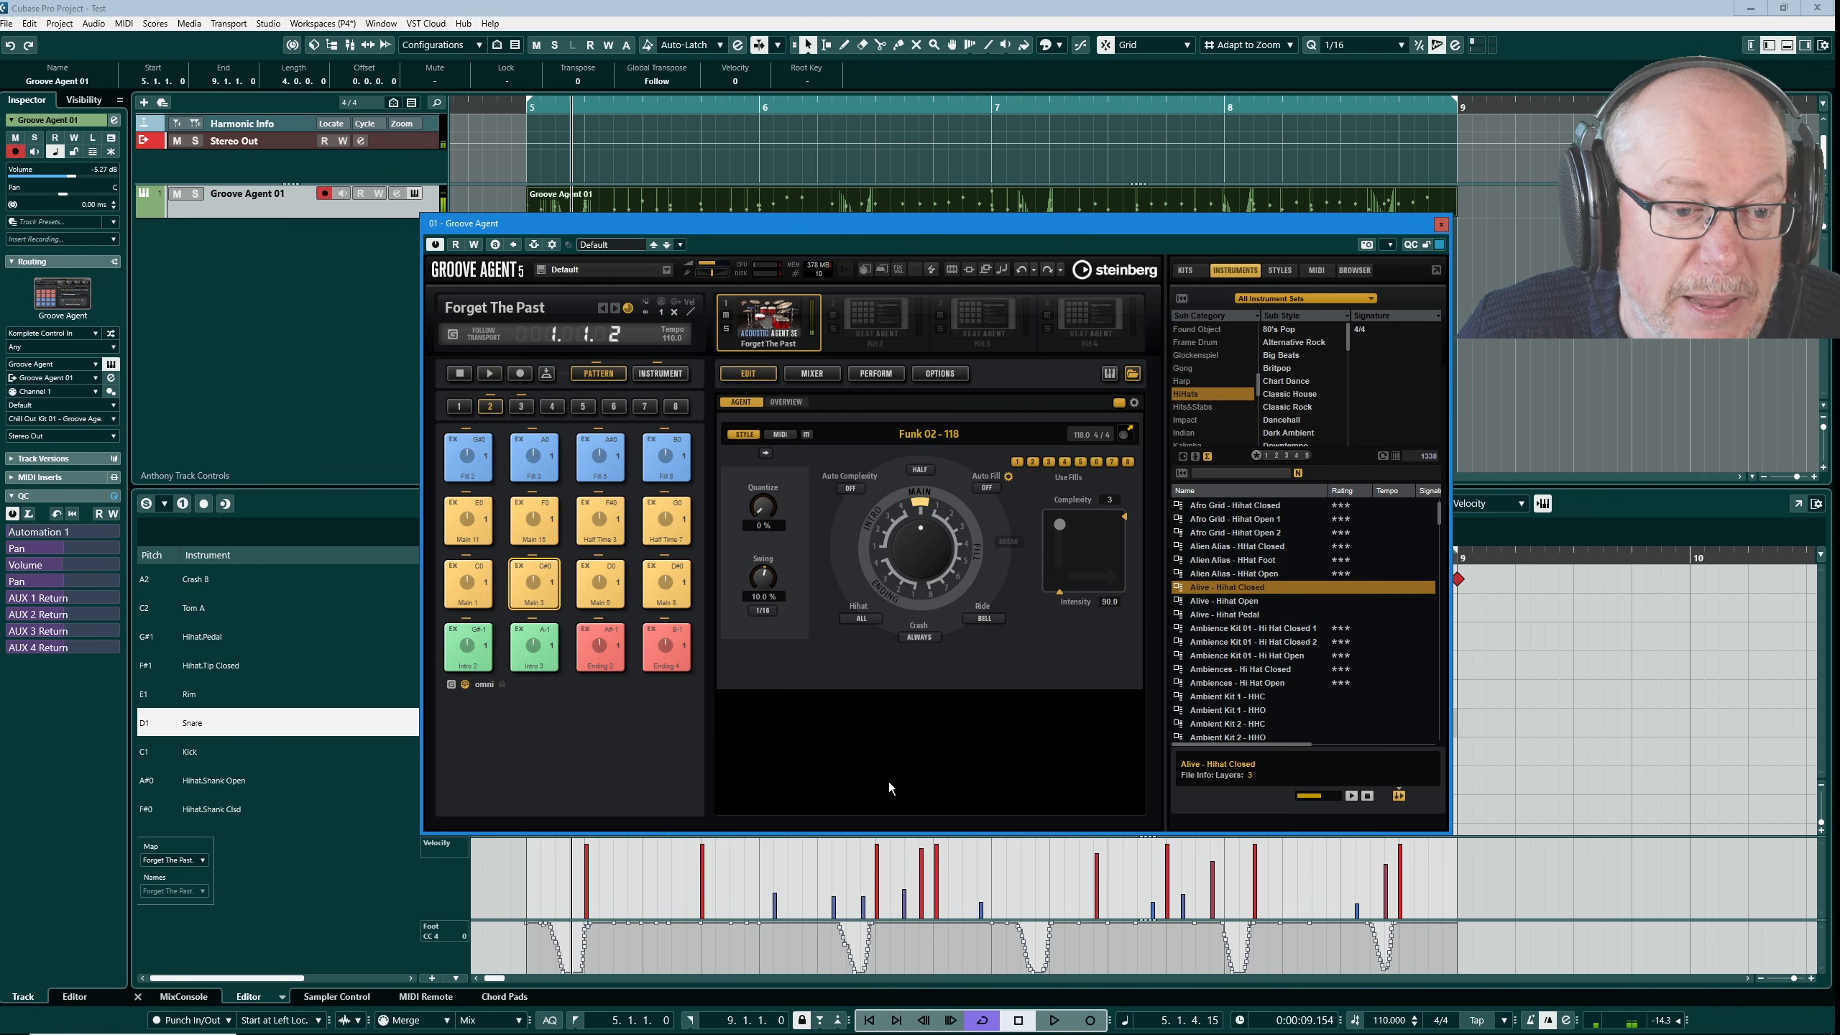
{"action": "left_click", "coordinate": [765, 453]}
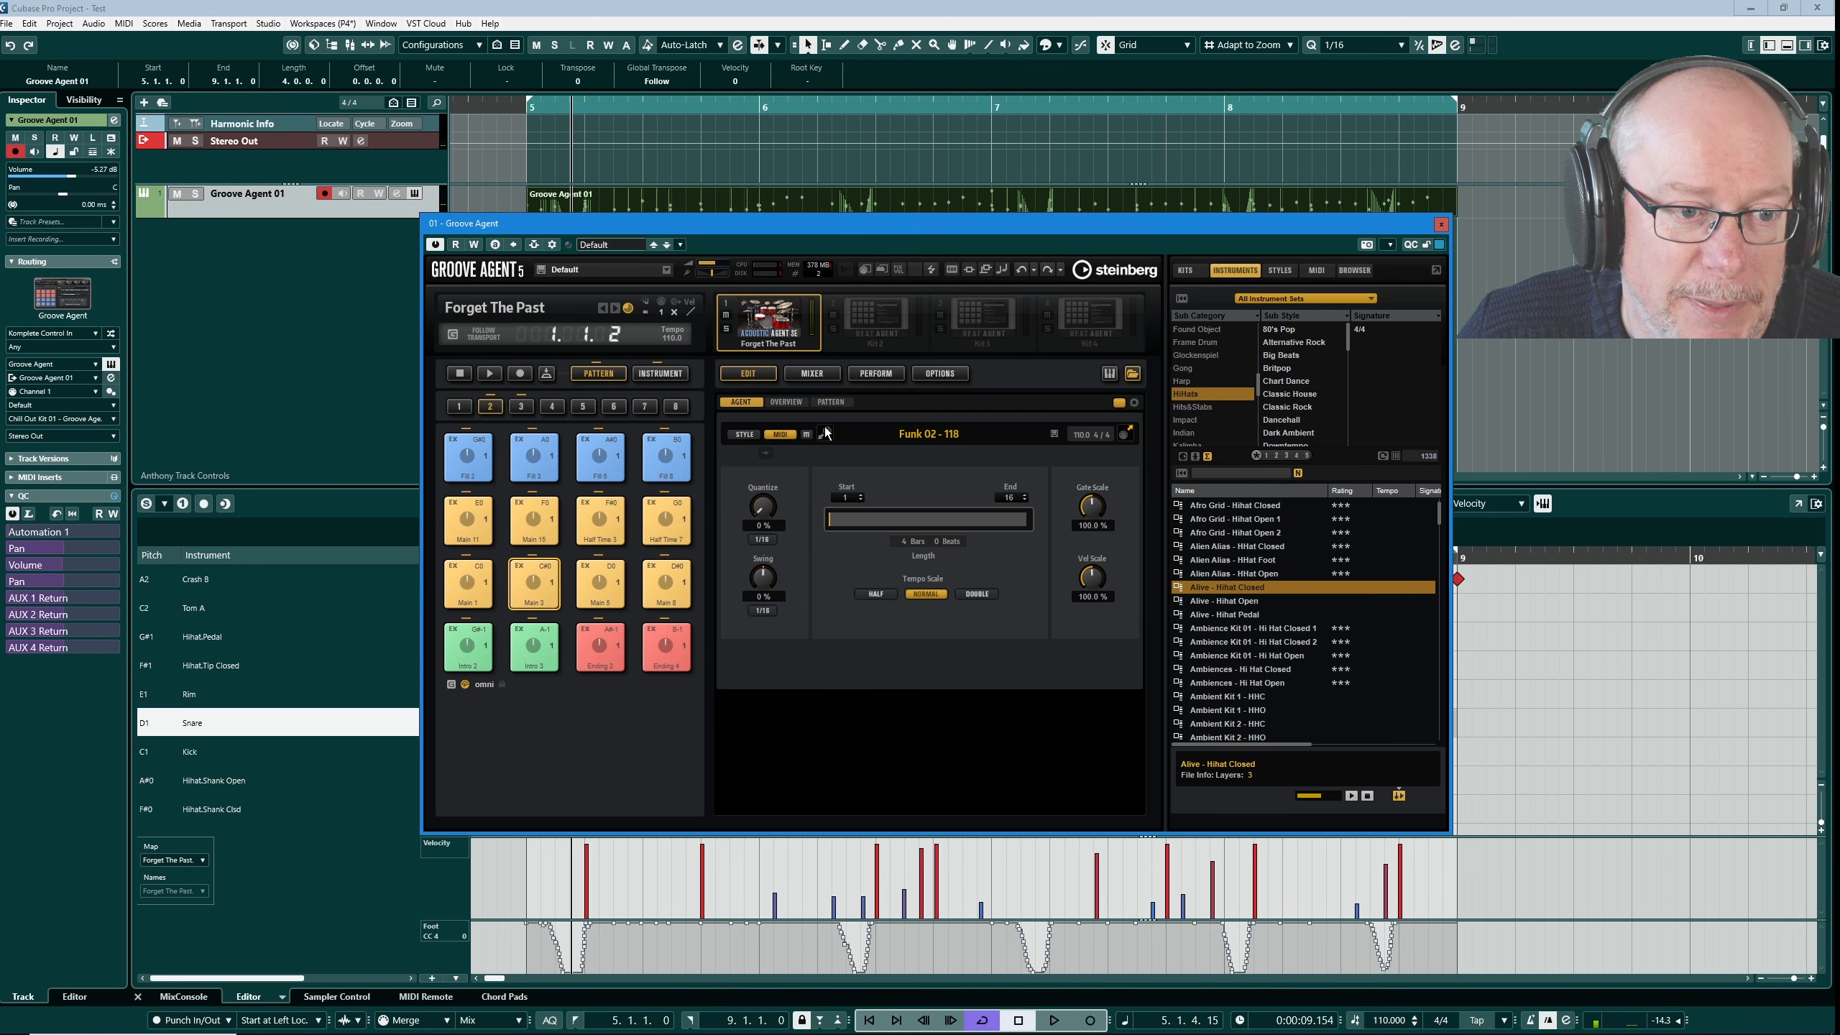
{"action": "left_click", "coordinate": [830, 403]}
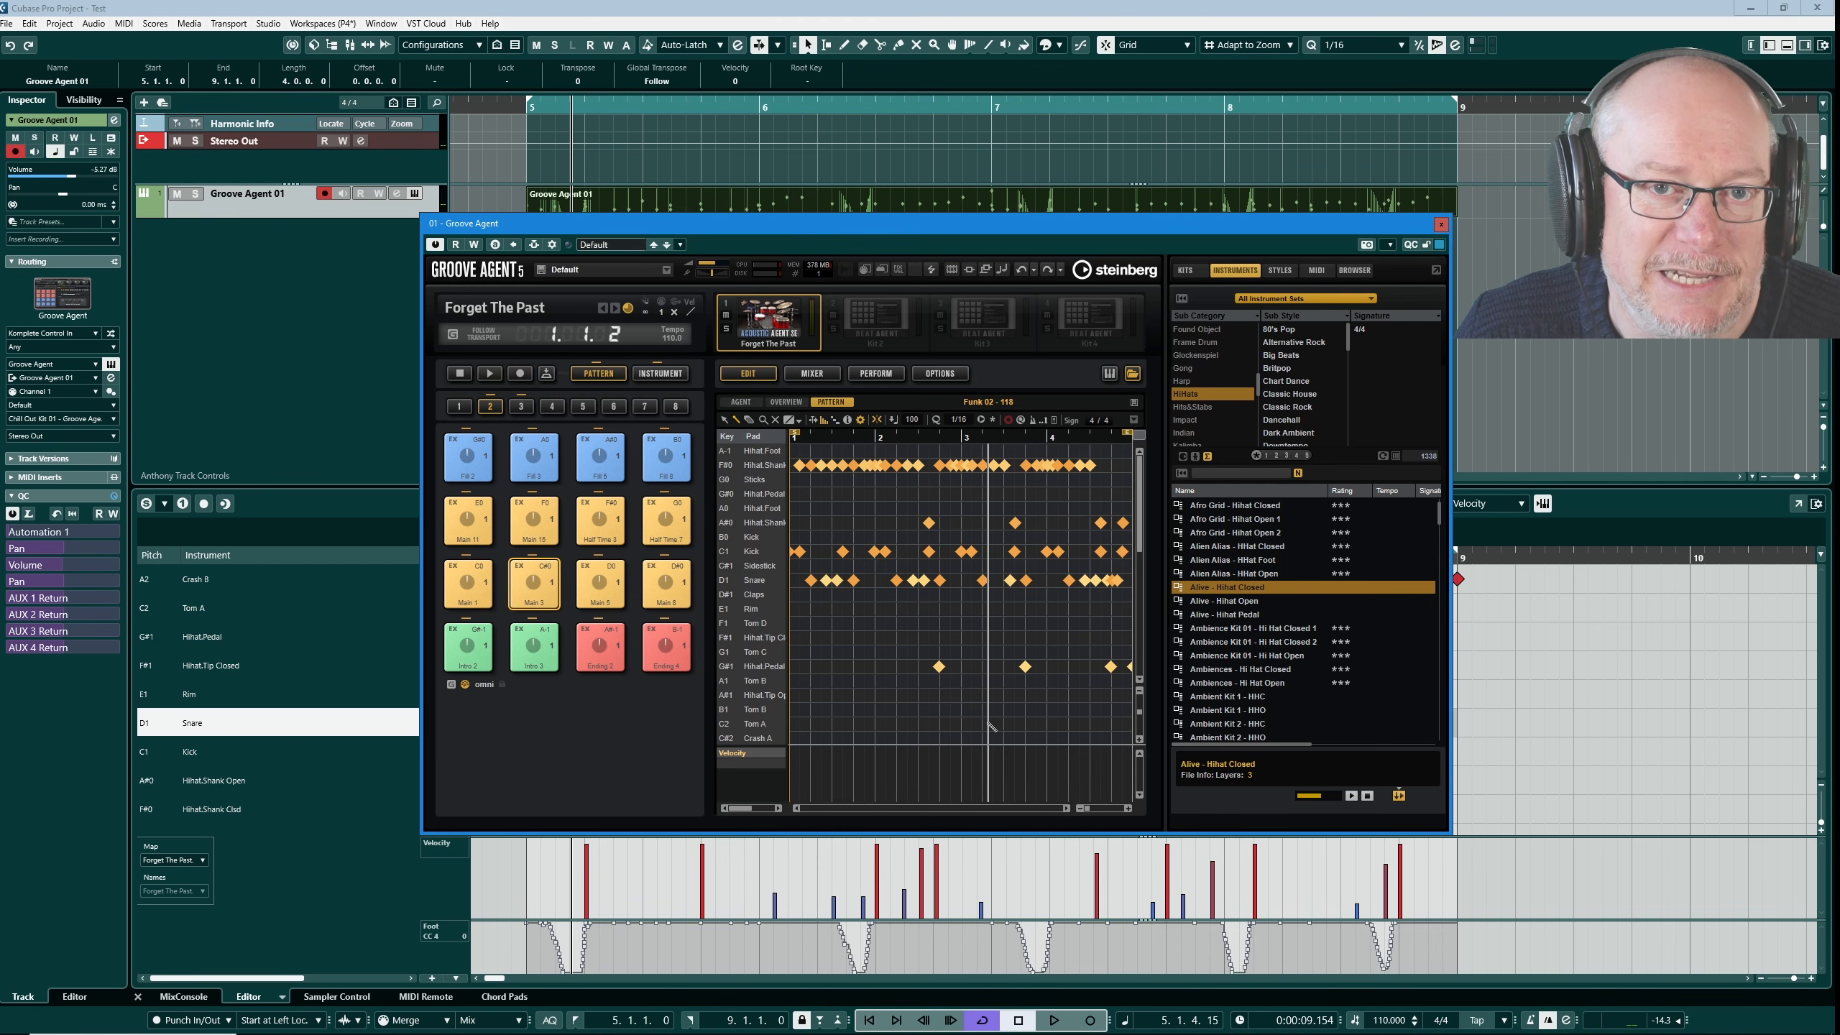